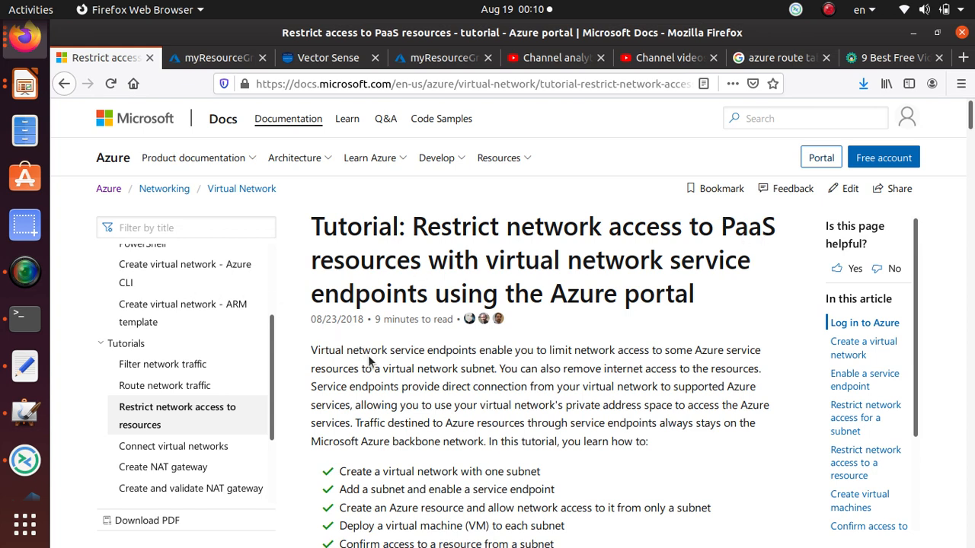
Step: Highlight the tutorial title and the phrases on Virtual network service endpoints and limiting network access
{"action": "left_click_drag", "start_coordinate": [708, 293], "coordinate": [294, 231]}
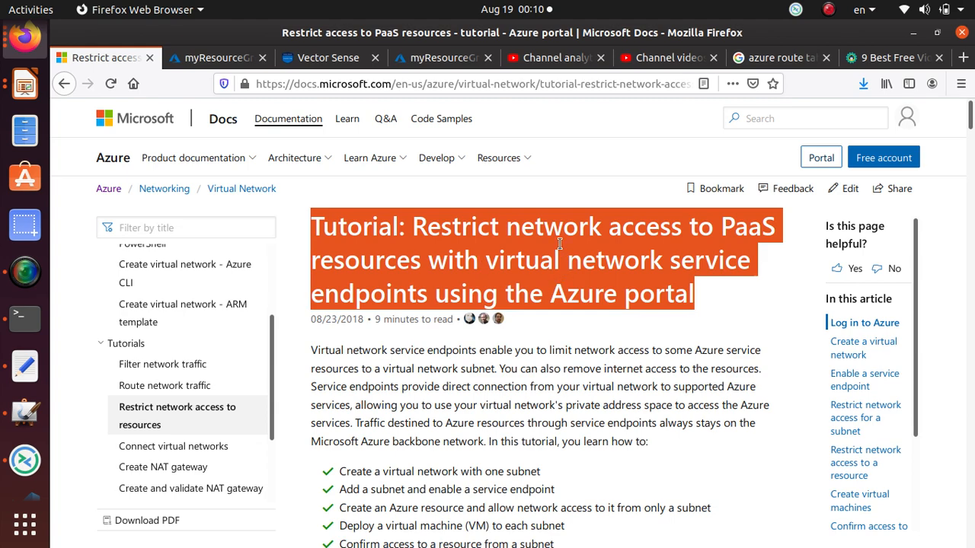
{"action": "scroll", "coordinate": [560, 243], "scroll_direction": "down", "scroll_amount": 3}
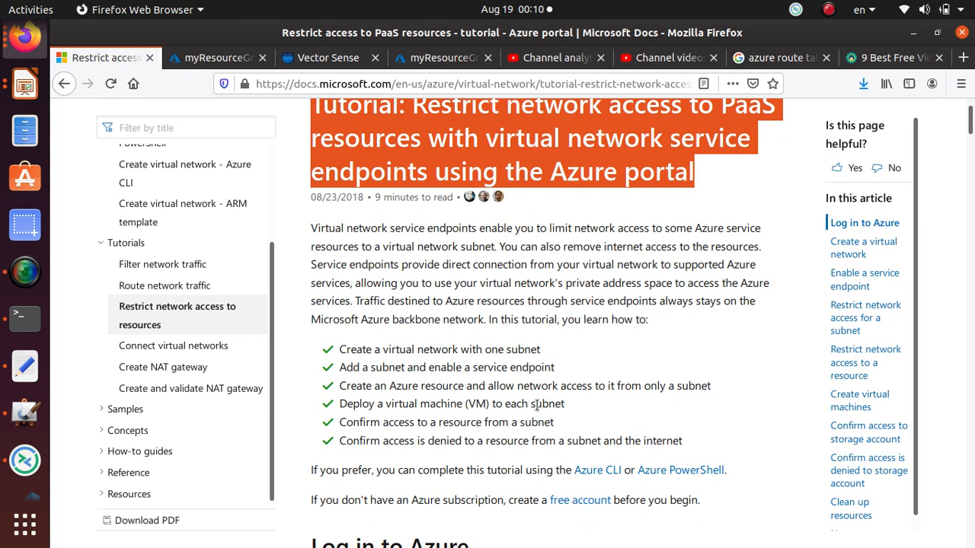
{"action": "scroll", "coordinate": [535, 403], "scroll_direction": "down", "scroll_amount": 2}
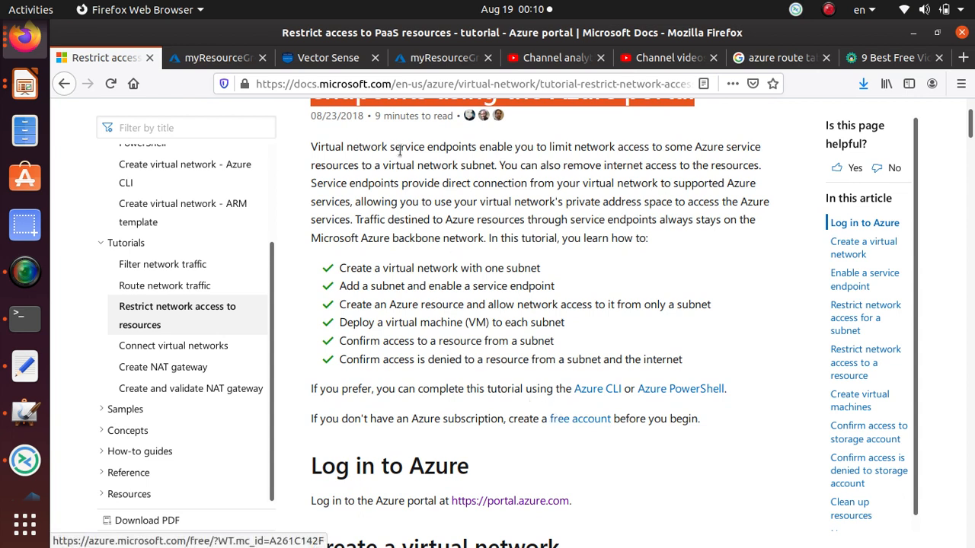
{"action": "left_click_drag", "start_coordinate": [478, 146], "coordinate": [309, 143]}
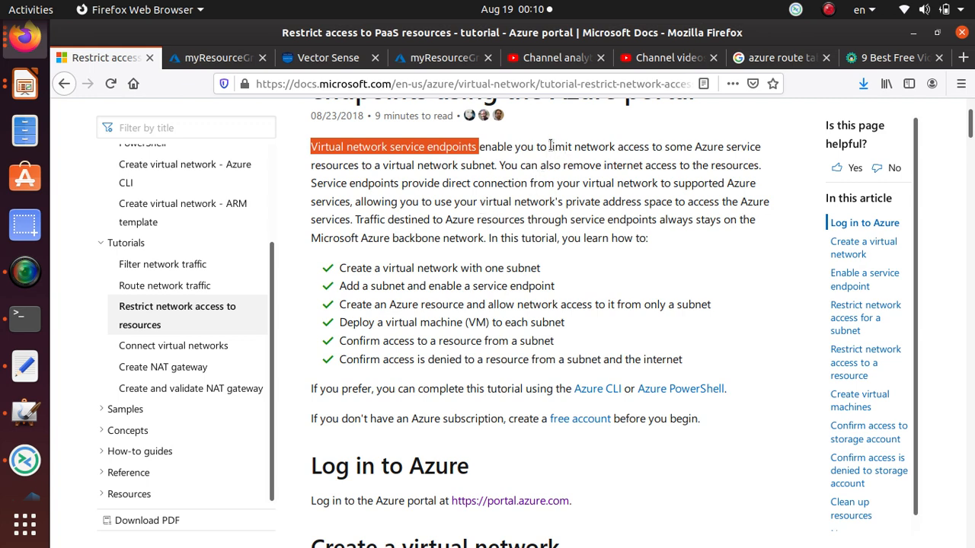
{"action": "left_click_drag", "start_coordinate": [548, 146], "coordinate": [342, 163]}
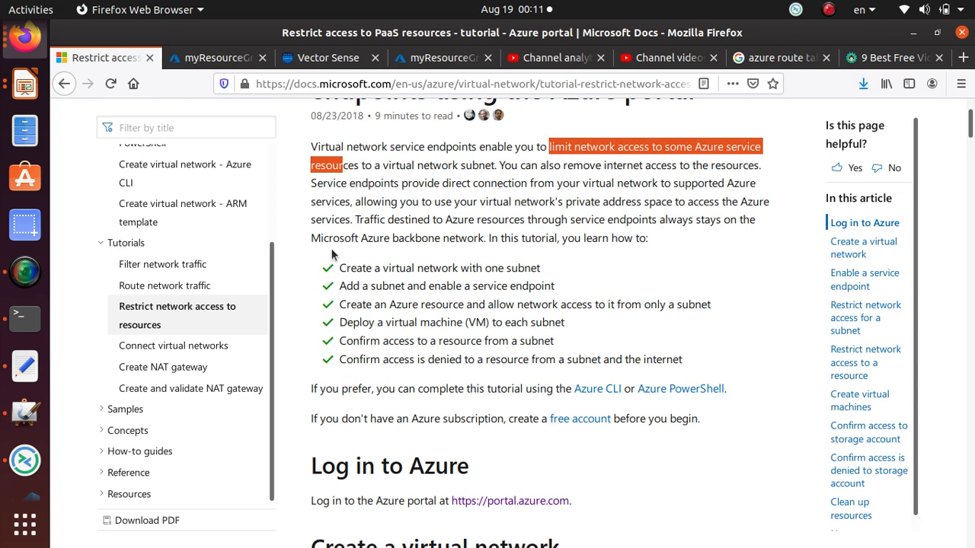
Step: Highlight the tutorial's checklist steps and the 'Create a virtual network' heading
{"action": "left_click_drag", "start_coordinate": [692, 361], "coordinate": [340, 268]}
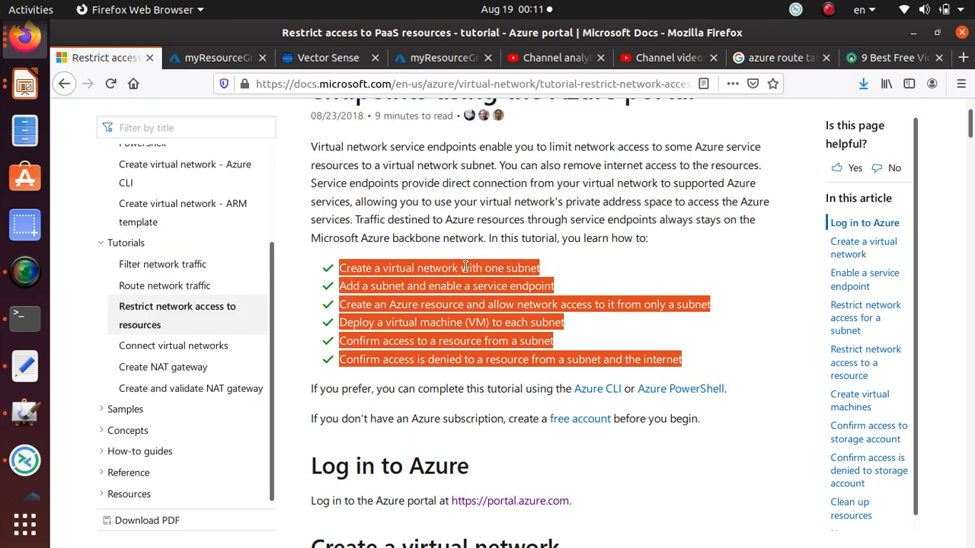
{"action": "triple_click", "coordinate": [498, 269]}
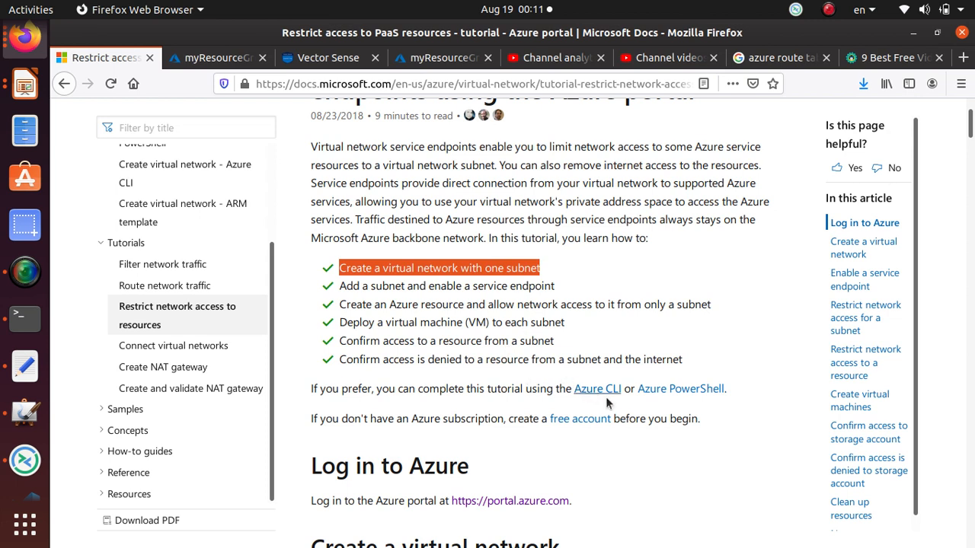
{"action": "triple_click", "coordinate": [485, 286]}
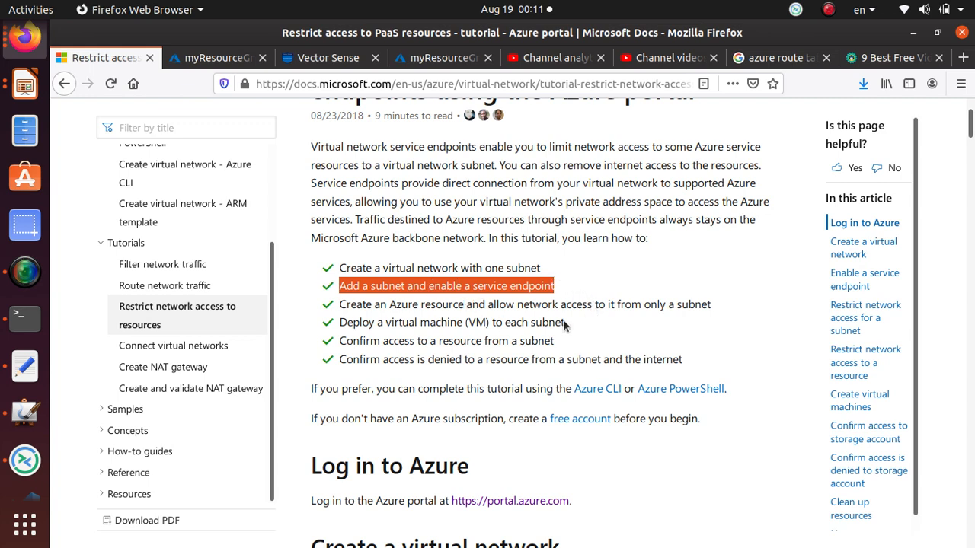
{"action": "triple_click", "coordinate": [455, 305]}
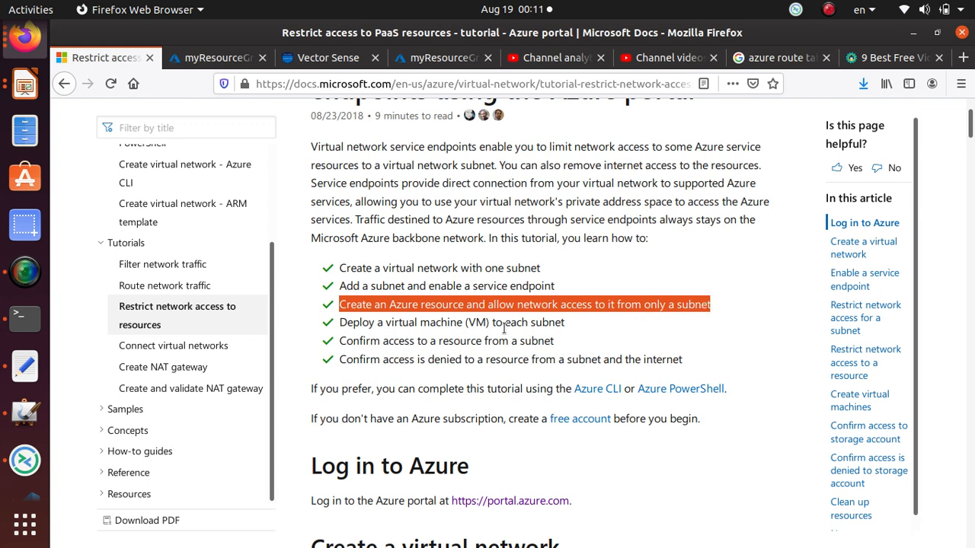
{"action": "triple_click", "coordinate": [459, 323]}
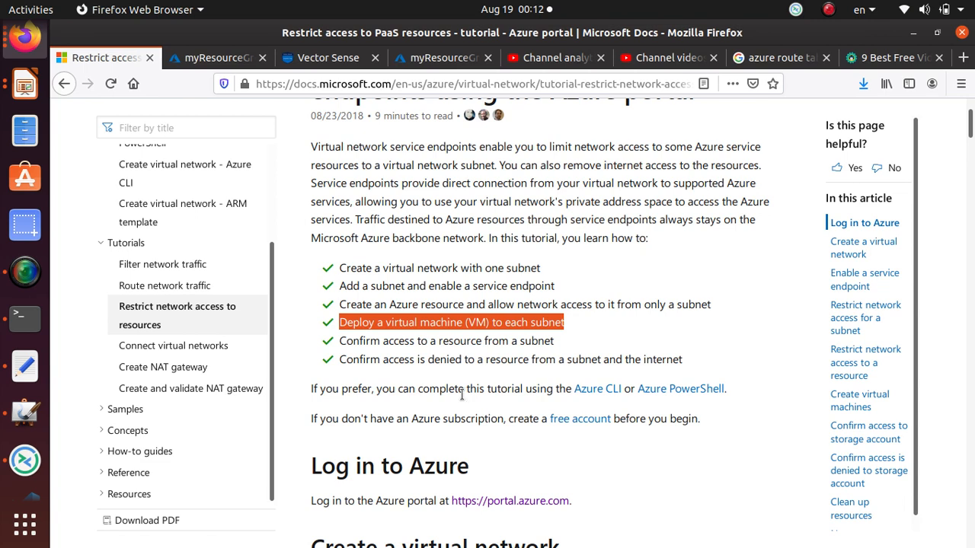
{"action": "scroll", "coordinate": [546, 374], "scroll_direction": "down", "scroll_amount": 4}
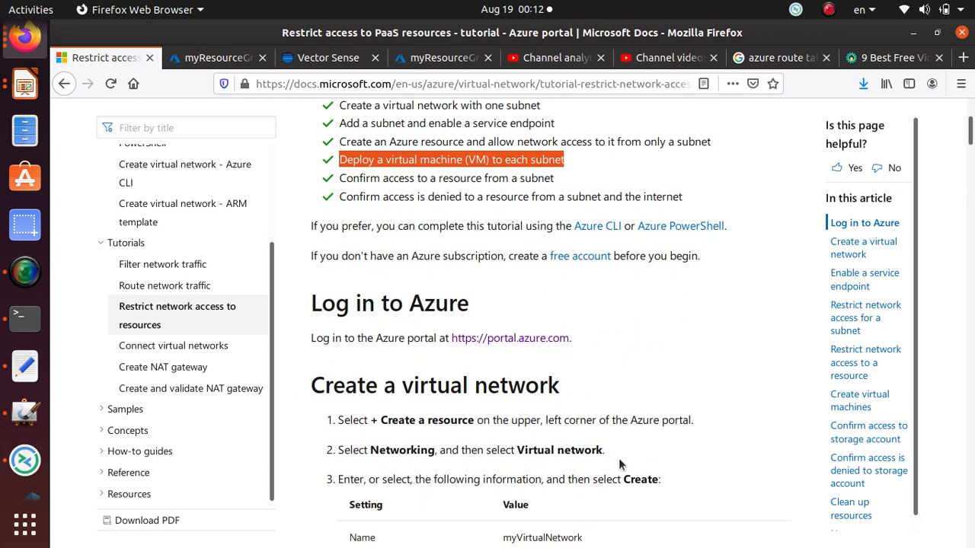
{"action": "triple_click", "coordinate": [500, 392]}
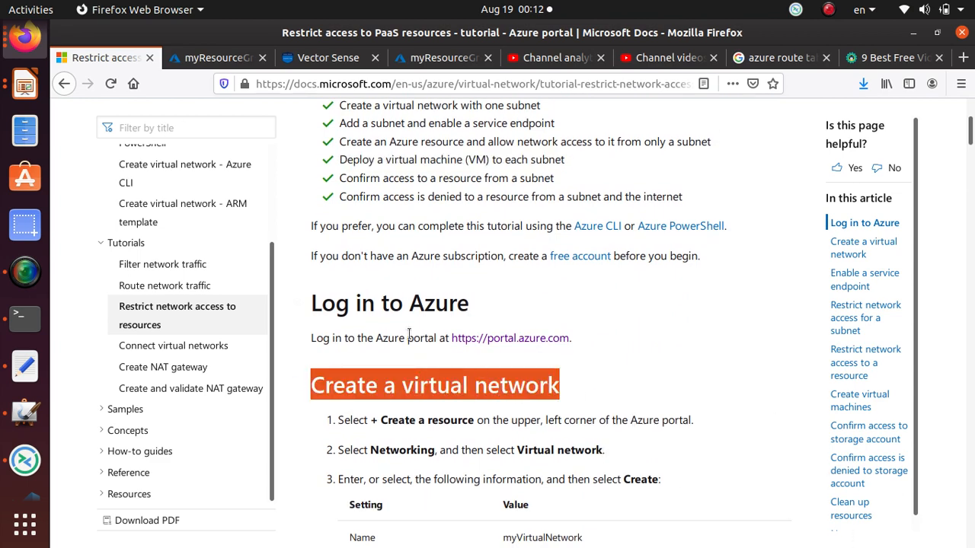
Step: View myResourceGroup's overview through Home and Resource groups, then return to the tutorial
{"action": "left_click", "coordinate": [209, 58]}
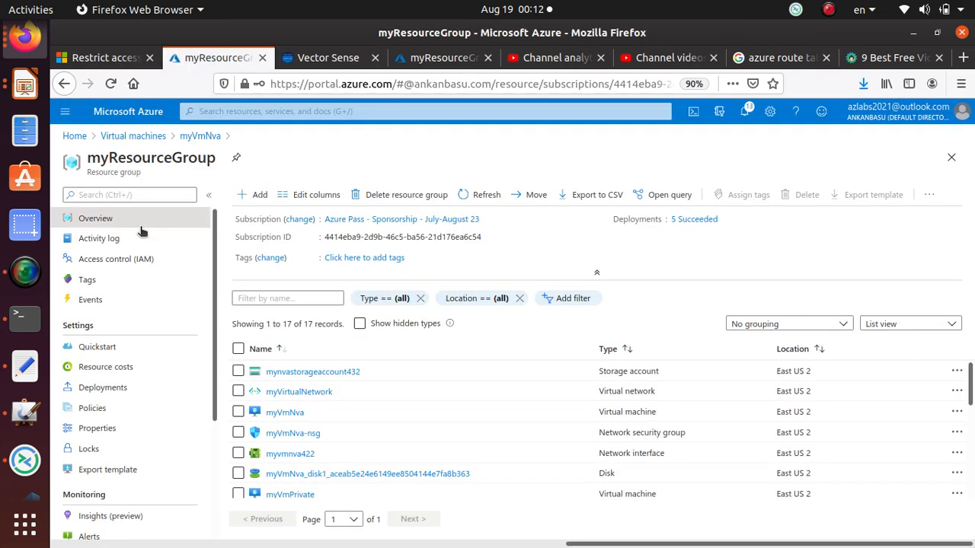
{"action": "left_click", "coordinate": [74, 136]}
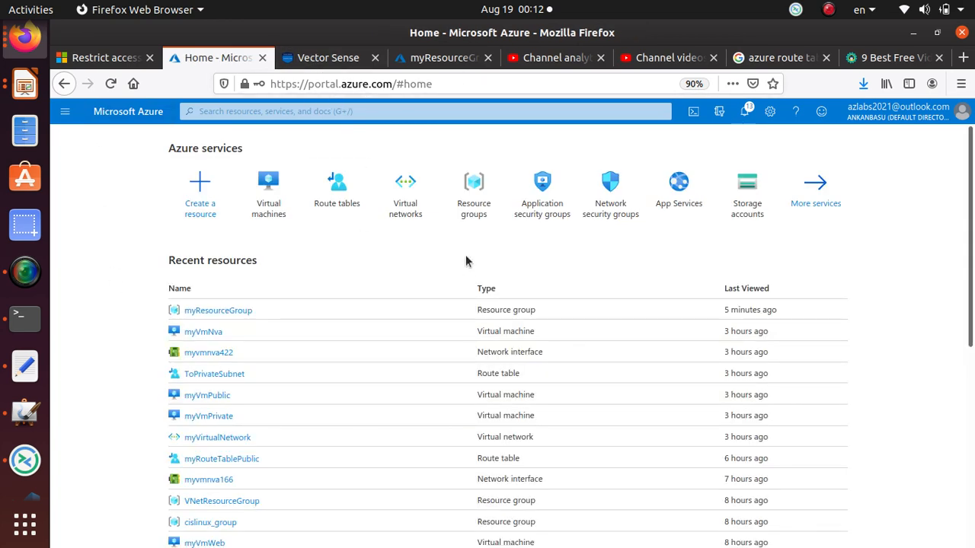
{"action": "left_click", "coordinate": [485, 221]}
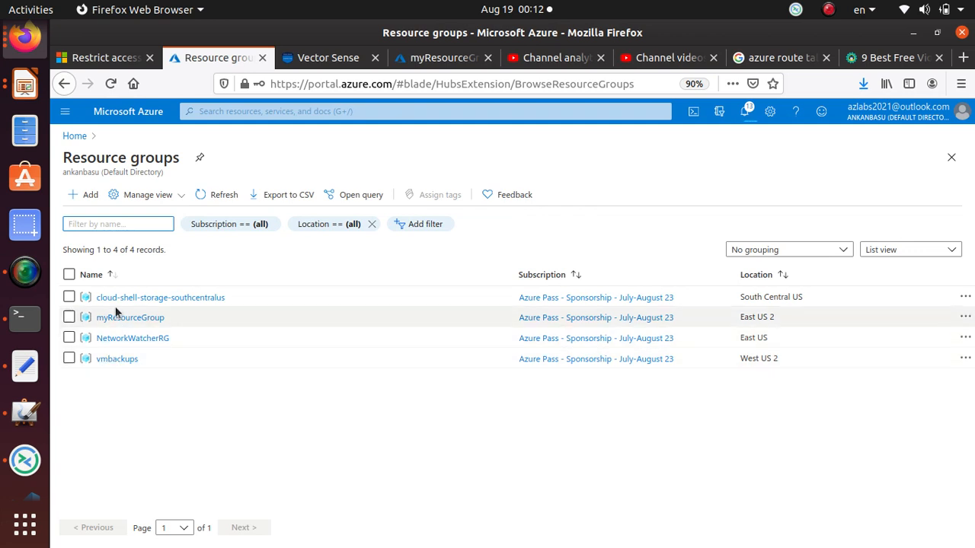
{"action": "left_click", "coordinate": [130, 318]}
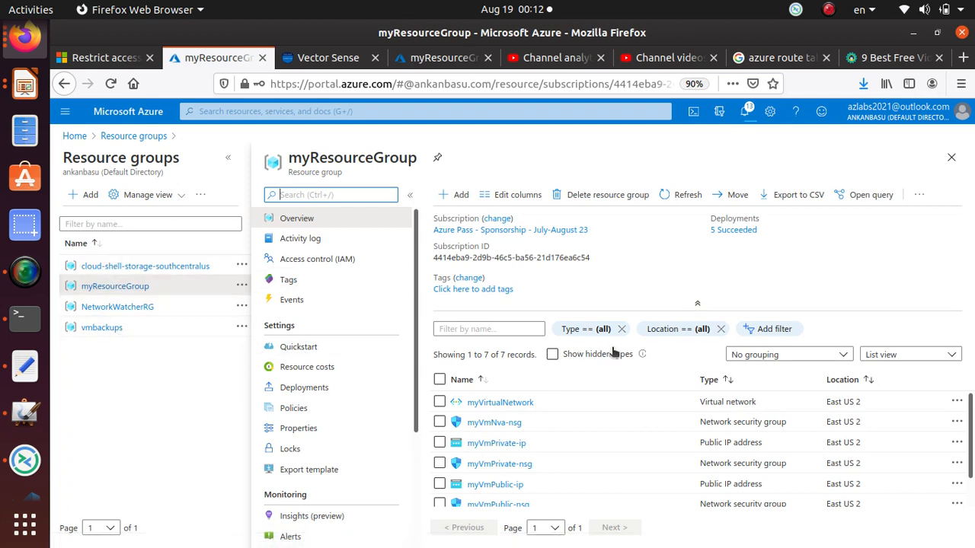
{"action": "scroll", "coordinate": [577, 443], "scroll_direction": "down", "scroll_amount": 1}
{"action": "scroll", "coordinate": [582, 428], "scroll_direction": "up", "scroll_amount": 1}
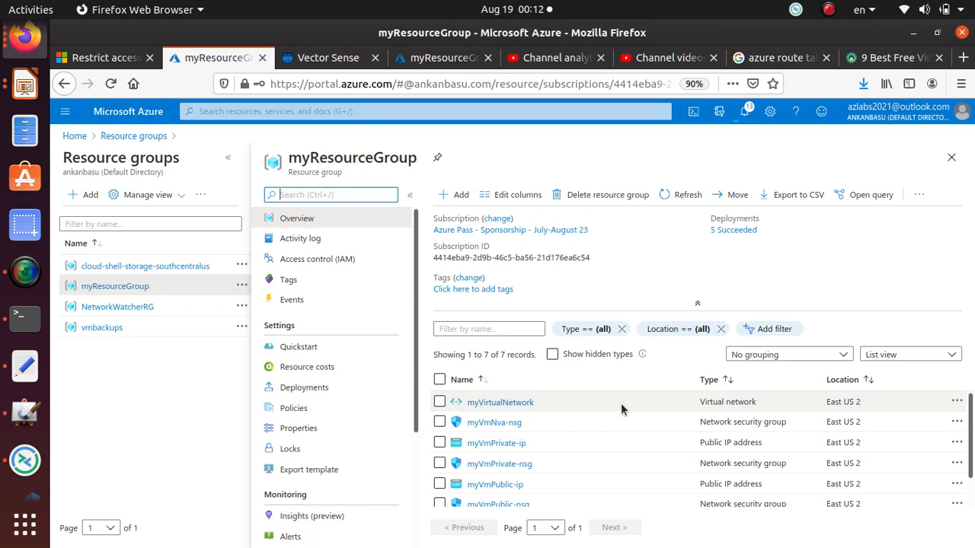
{"action": "left_click", "coordinate": [99, 57]}
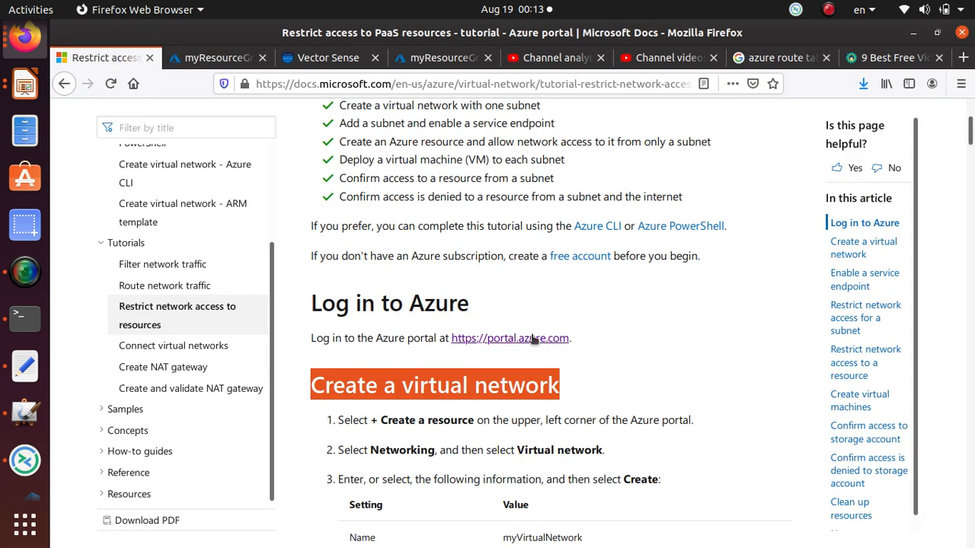
Step: Highlight the tutorial's resource group, network name myVirtualNetwork and address space 10.0.0.0/16
{"action": "scroll", "coordinate": [587, 337], "scroll_direction": "down", "scroll_amount": 4}
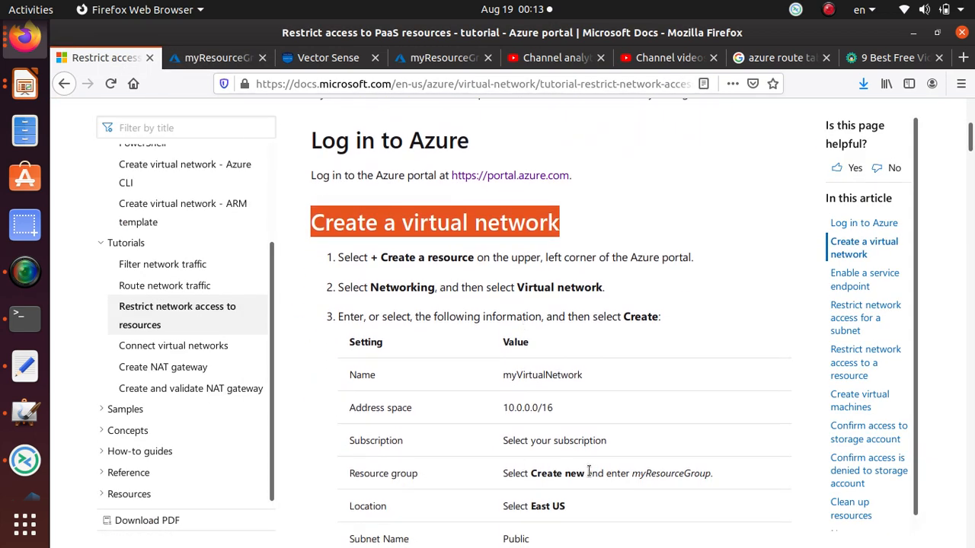
{"action": "scroll", "coordinate": [589, 472], "scroll_direction": "down", "scroll_amount": 1}
{"action": "left_click_drag", "start_coordinate": [632, 432], "coordinate": [710, 432]}
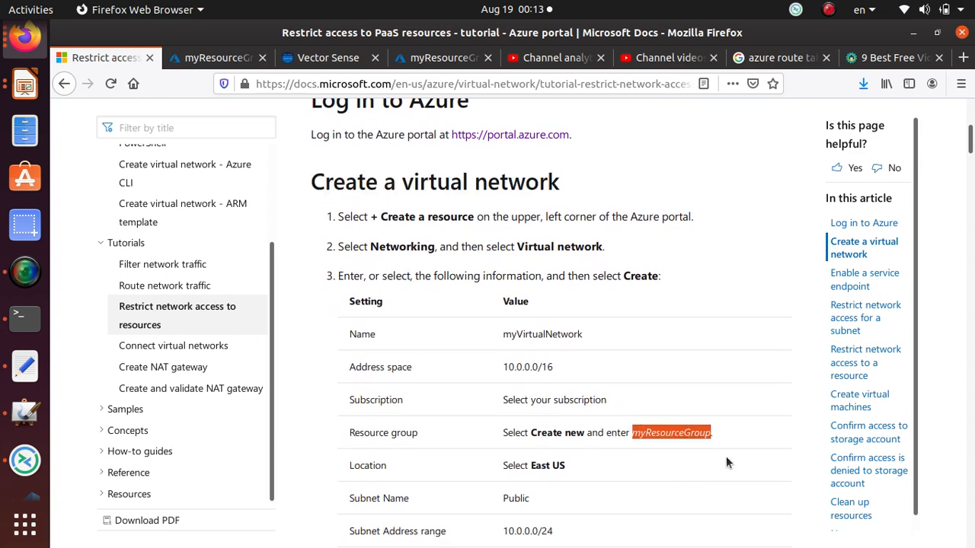
{"action": "right_click", "coordinate": [698, 436]}
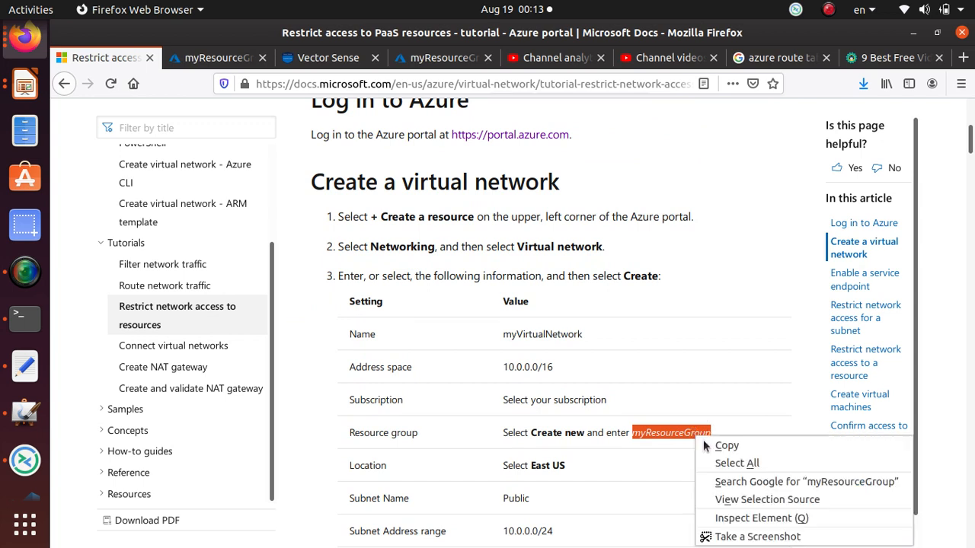
{"action": "left_click", "coordinate": [704, 445]}
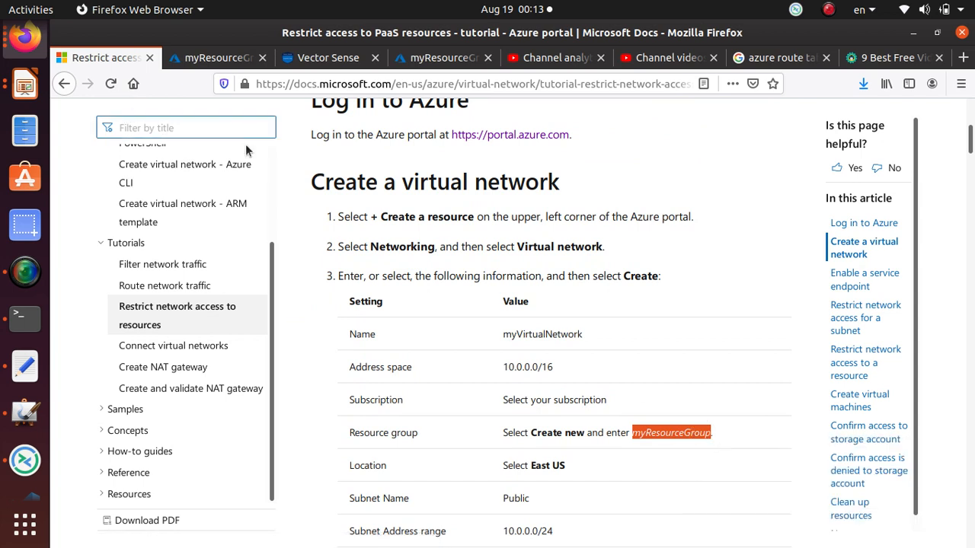
{"action": "scroll", "coordinate": [522, 210], "scroll_direction": "down", "scroll_amount": 3}
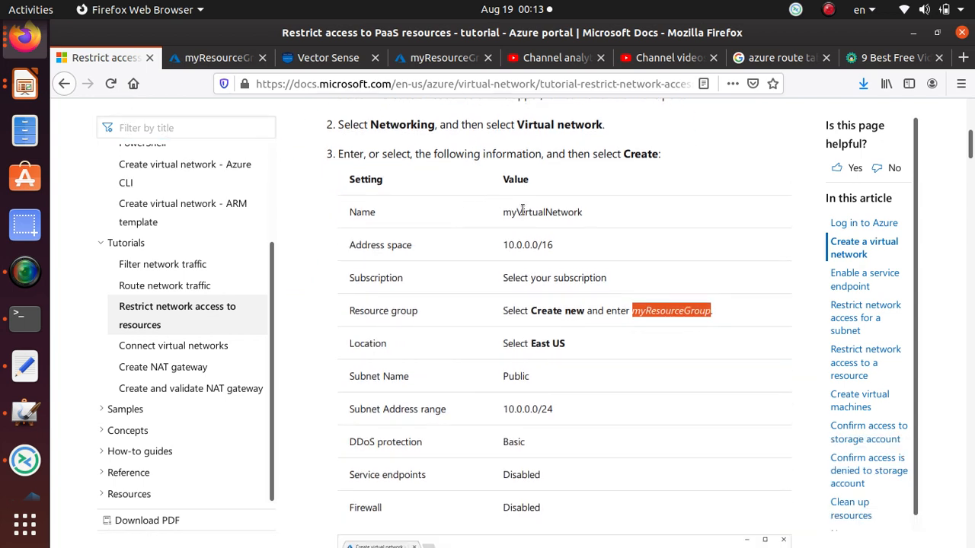
{"action": "scroll", "coordinate": [518, 280], "scroll_direction": "up", "scroll_amount": 1}
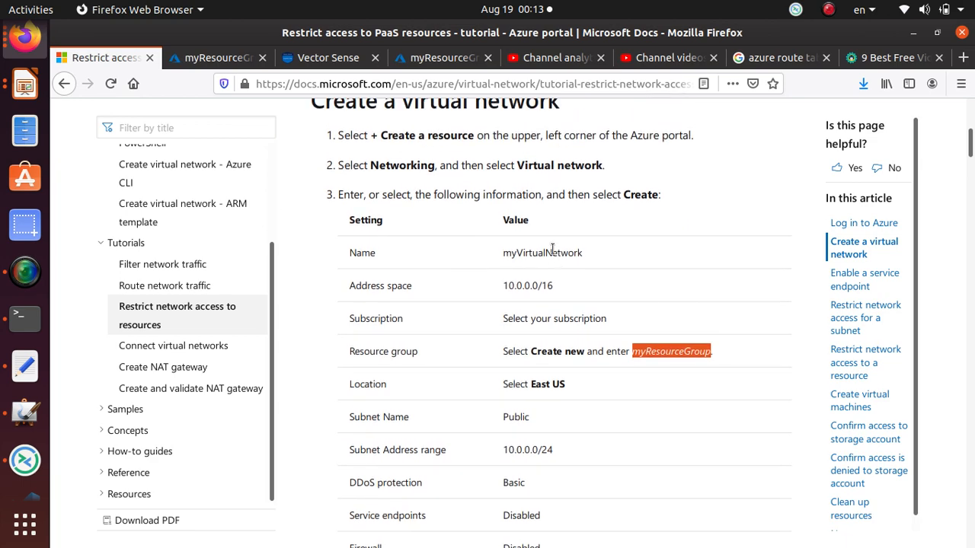
{"action": "double_click", "coordinate": [552, 252]}
{"action": "triple_click", "coordinate": [534, 284]}
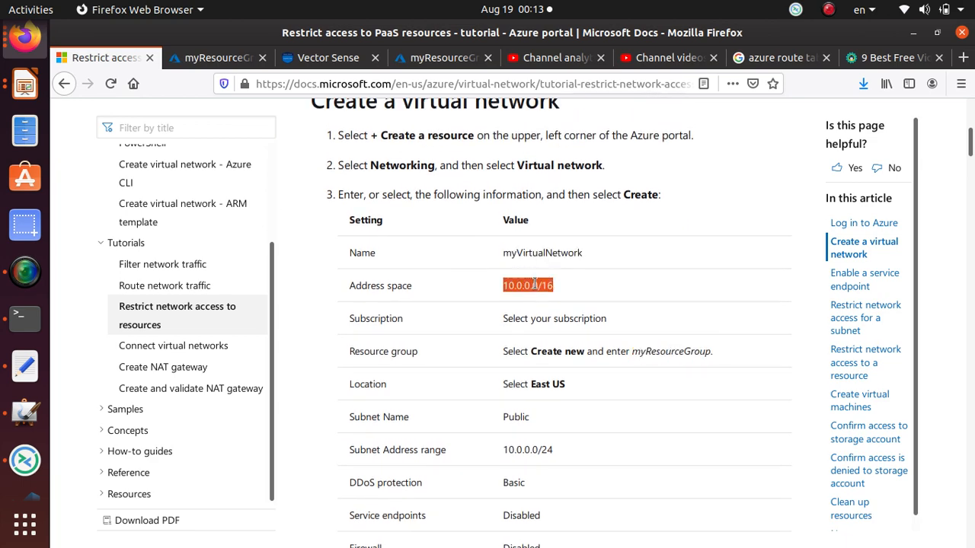
{"action": "left_click", "coordinate": [358, 334]}
{"action": "left_click_drag", "start_coordinate": [575, 301], "coordinate": [297, 289]}
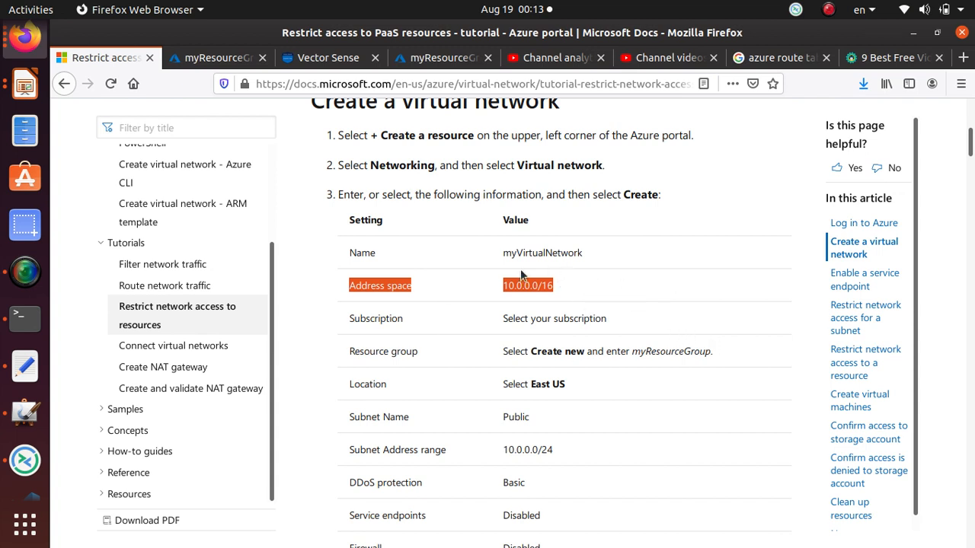
Step: Highlight subnet Public at 10.0.0.0/24 and the Service endpoints and Firewall settings
{"action": "scroll", "coordinate": [493, 272], "scroll_direction": "down", "scroll_amount": 1}
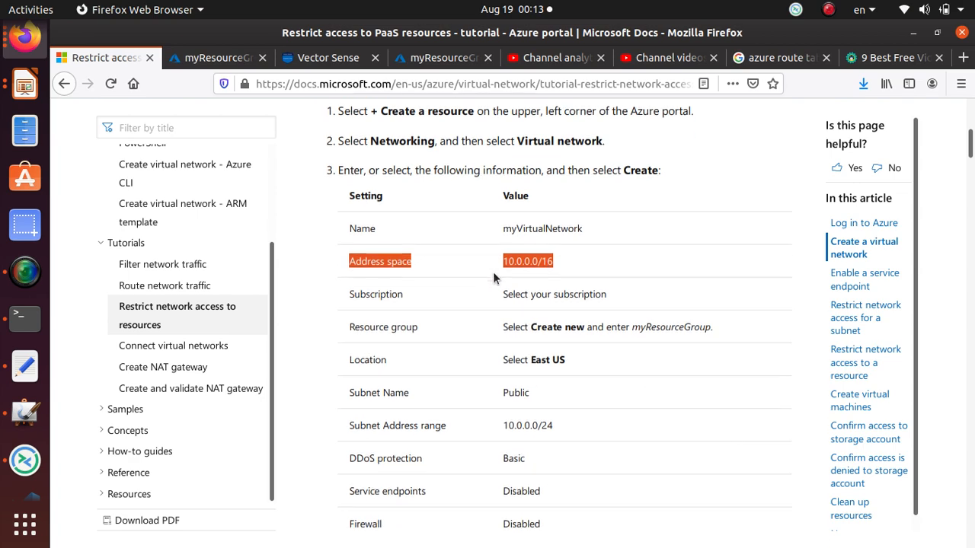
{"action": "triple_click", "coordinate": [522, 408]}
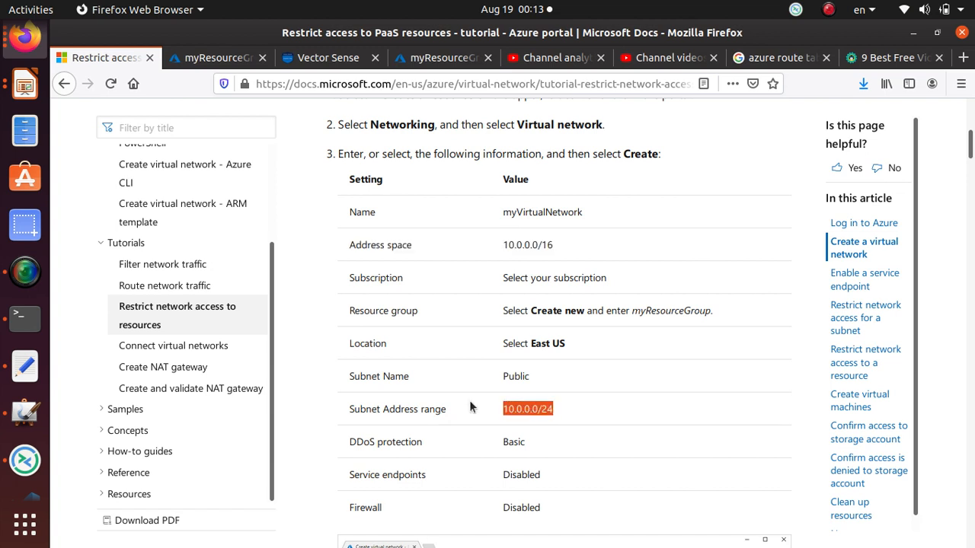
{"action": "double_click", "coordinate": [509, 374]}
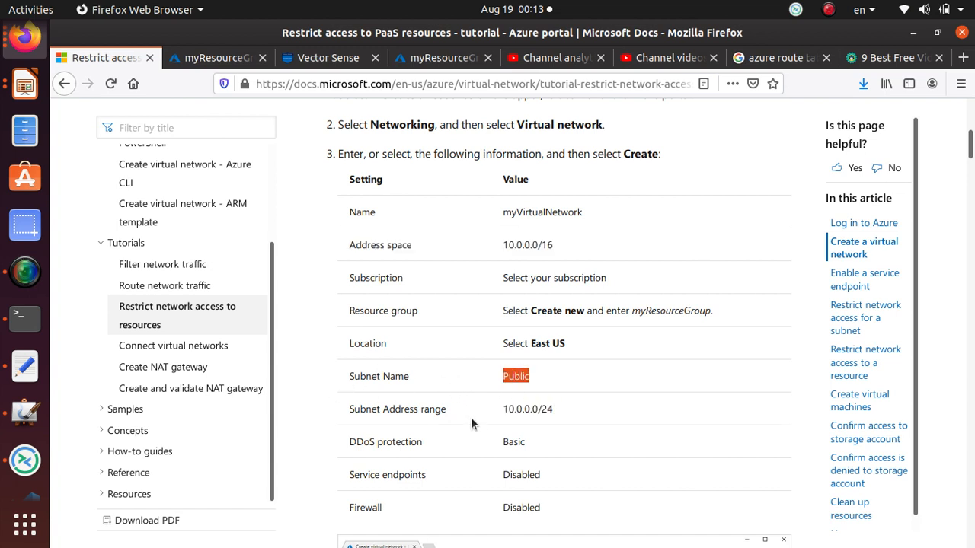
{"action": "triple_click", "coordinate": [531, 409]}
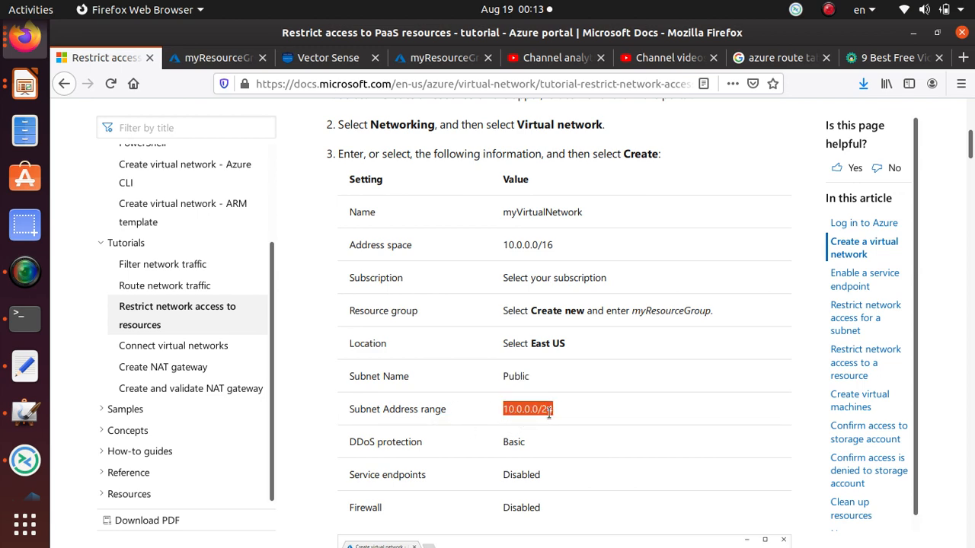
{"action": "scroll", "coordinate": [549, 412], "scroll_direction": "down", "scroll_amount": 3}
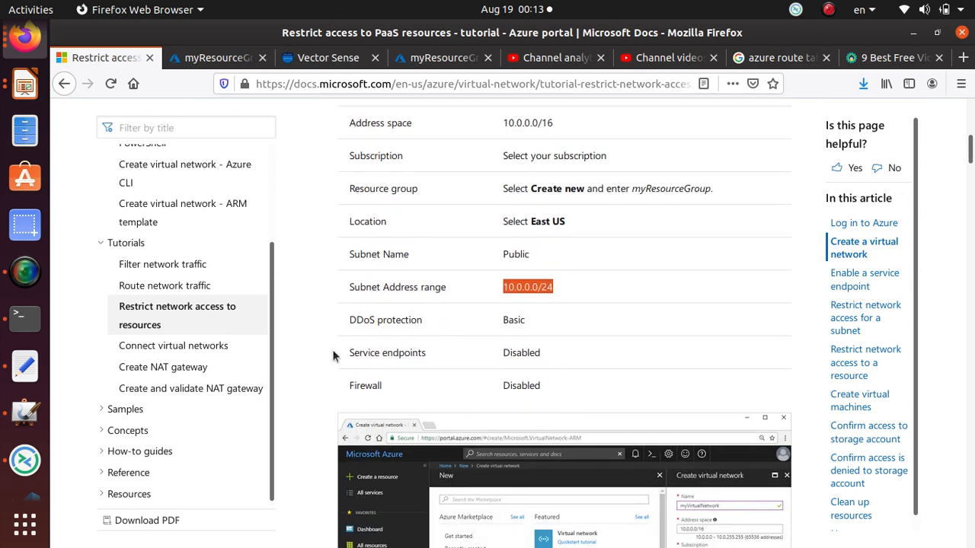
{"action": "triple_click", "coordinate": [391, 354]}
{"action": "triple_click", "coordinate": [371, 387]}
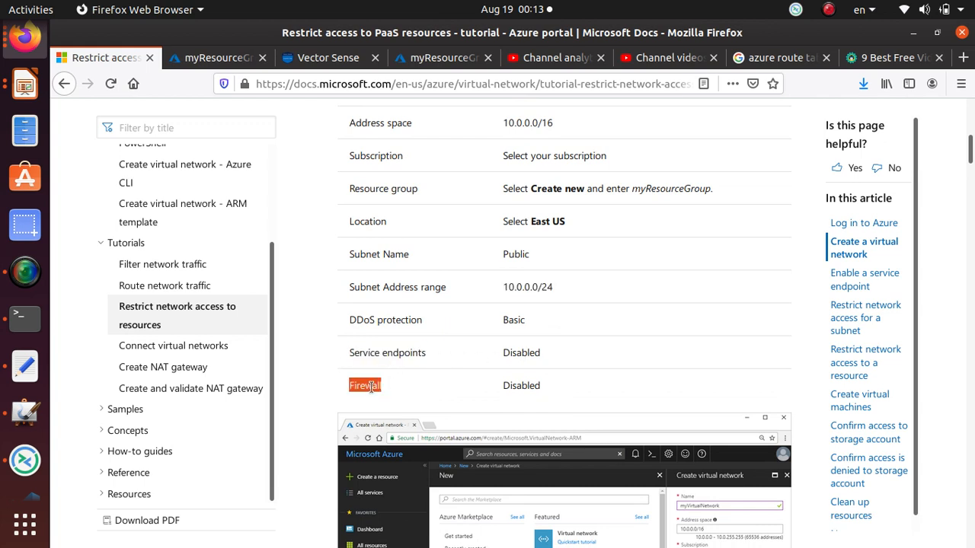
{"action": "left_click", "coordinate": [216, 57]}
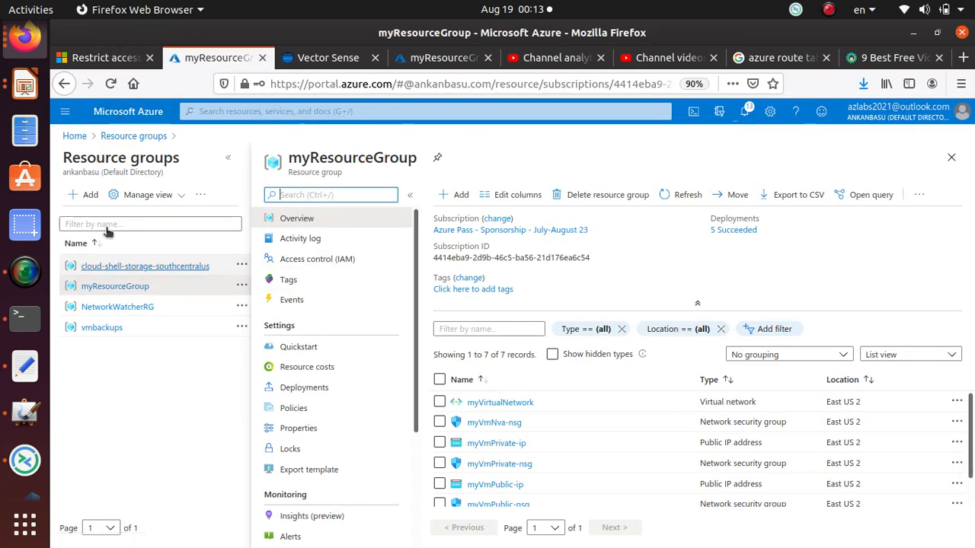
Step: Find Virtual networks by searching 'virtual' and create a new resource group named ResourceGroup
{"action": "left_click", "coordinate": [263, 111]}
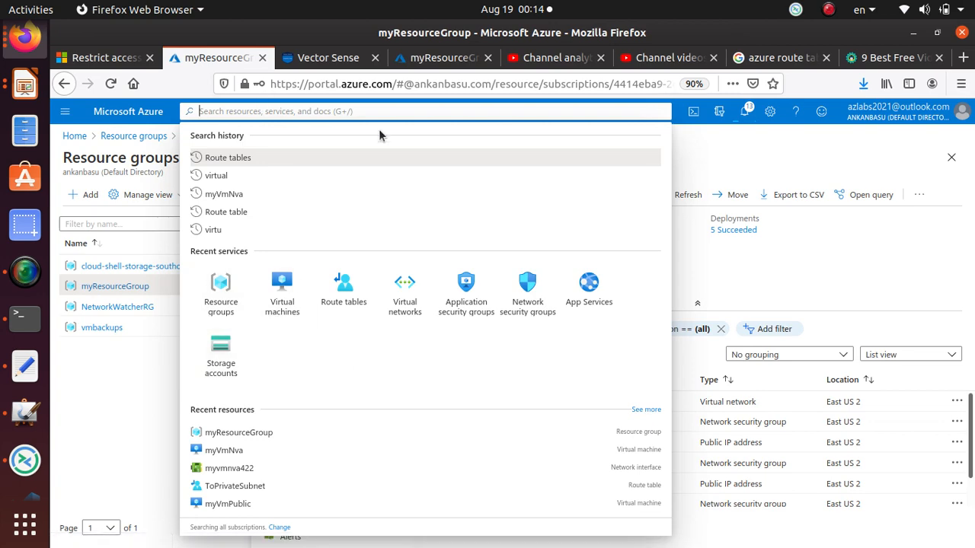
{"action": "type", "text": "virtual"}
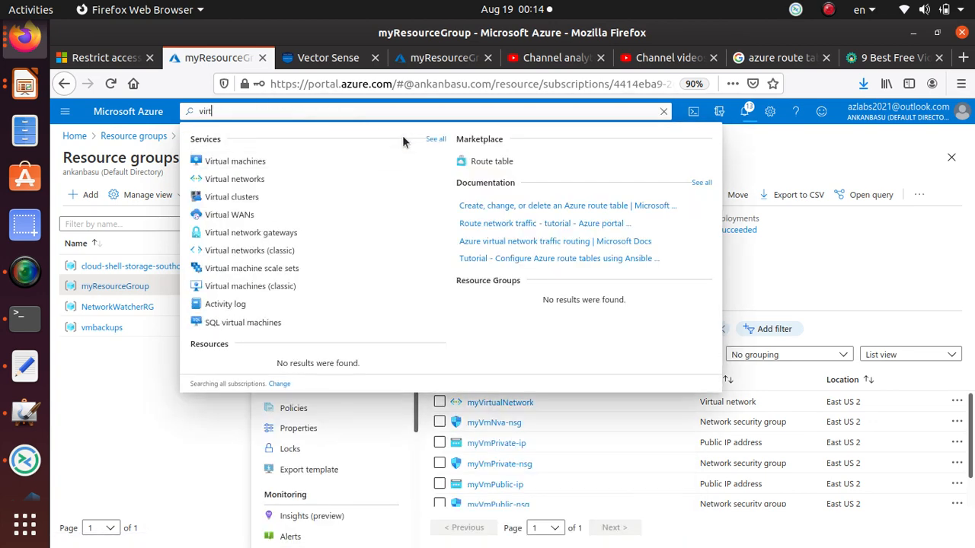
{"action": "left_click", "coordinate": [259, 178]}
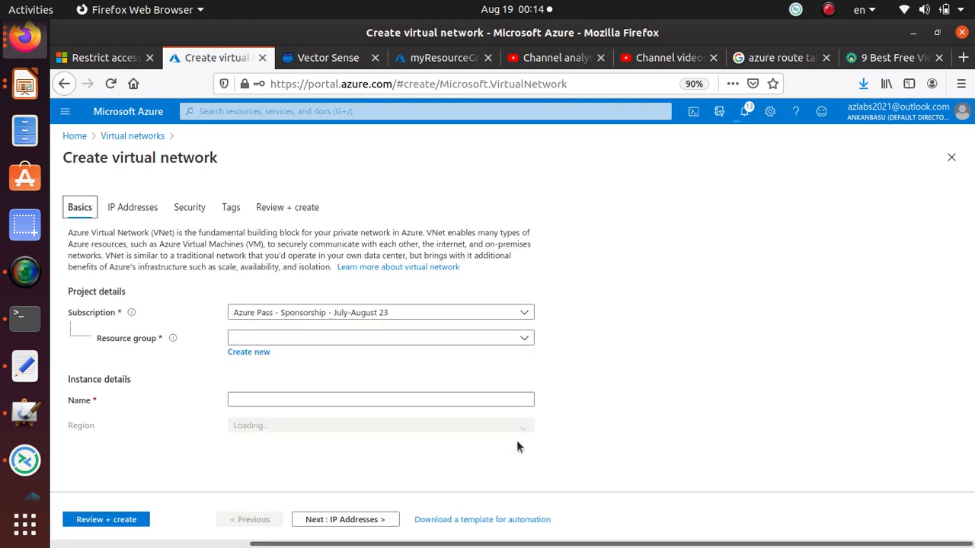
{"action": "left_click", "coordinate": [256, 353]}
{"action": "type", "text": "myResourceGroup"}
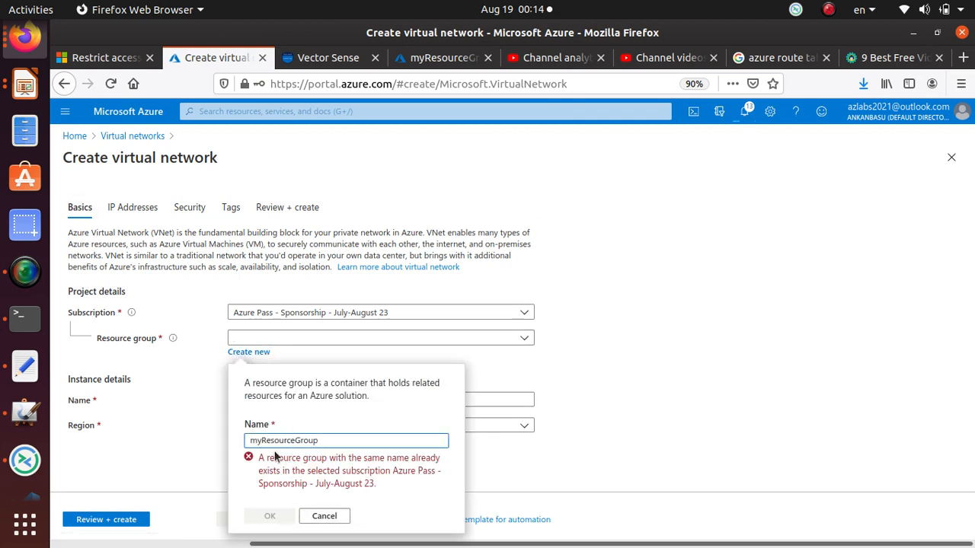
{"action": "key", "text": "BackSpace"}
{"action": "key", "text": "BackSpace"}
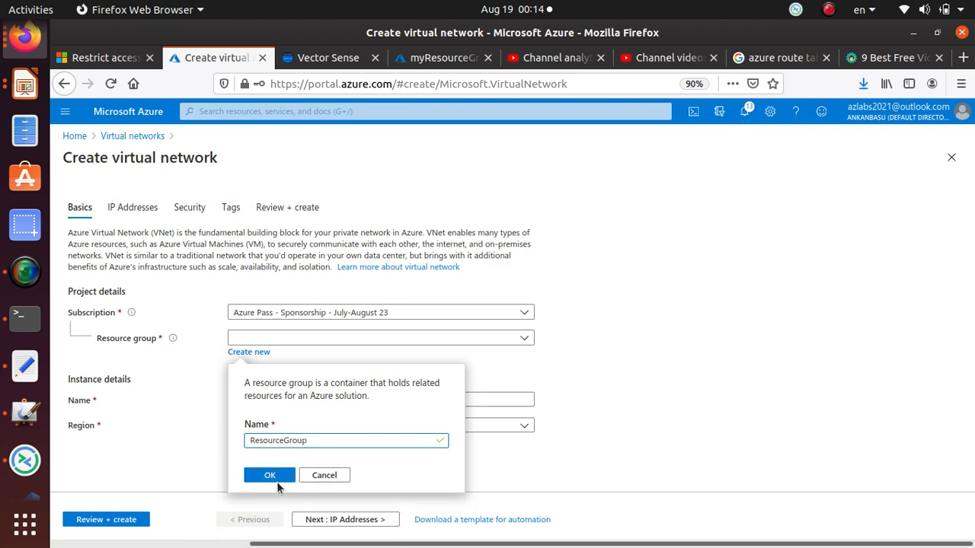
{"action": "left_click", "coordinate": [276, 476]}
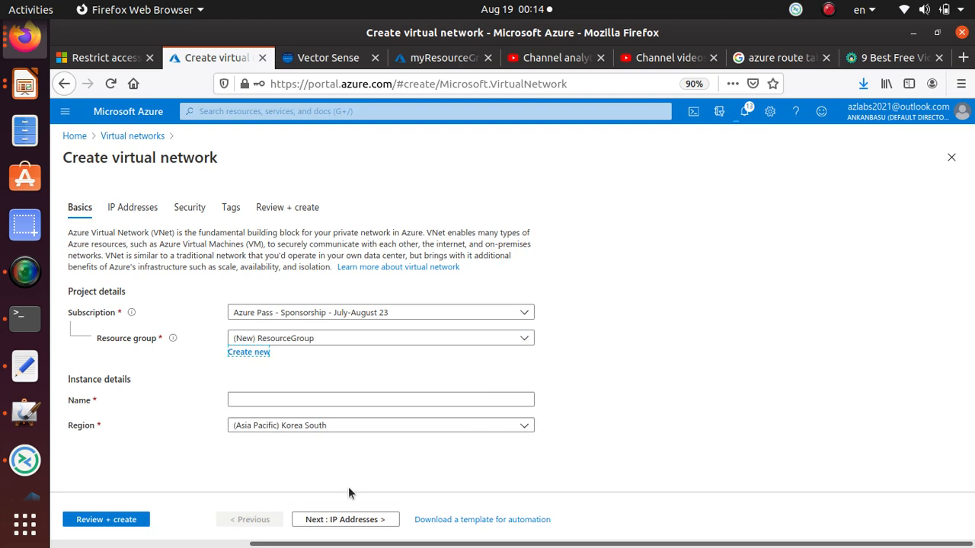
Step: Select the tutorial's network name myVirtualNetwork to copy it
{"action": "left_click", "coordinate": [259, 399]}
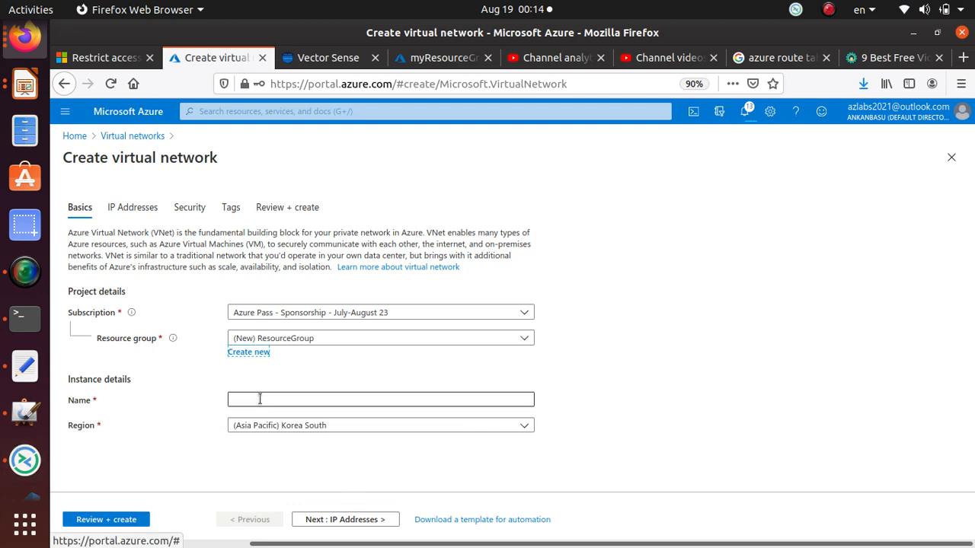
{"action": "left_click", "coordinate": [105, 58]}
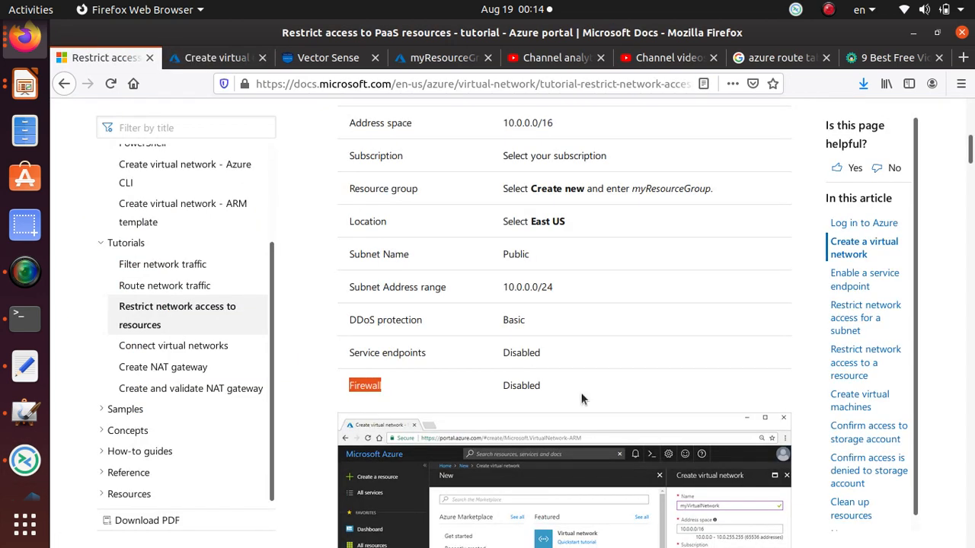
{"action": "scroll", "coordinate": [641, 332], "scroll_direction": "up", "scroll_amount": 5}
{"action": "double_click", "coordinate": [573, 336]}
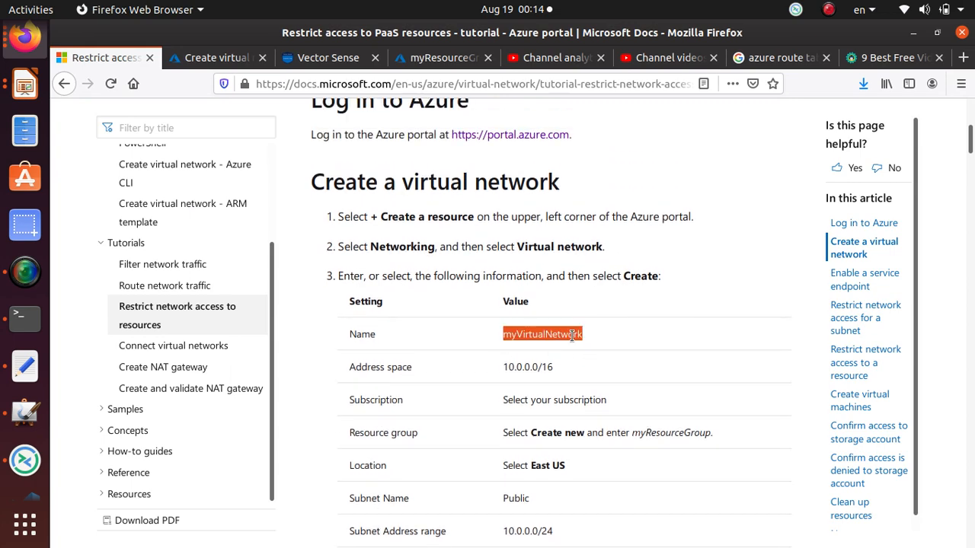
{"action": "right_click", "coordinate": [577, 338]}
Step: Paste myVirtualNetwork as the network name, choose (US) East US 2, and proceed to IP Addresses
{"action": "left_click", "coordinate": [606, 346]}
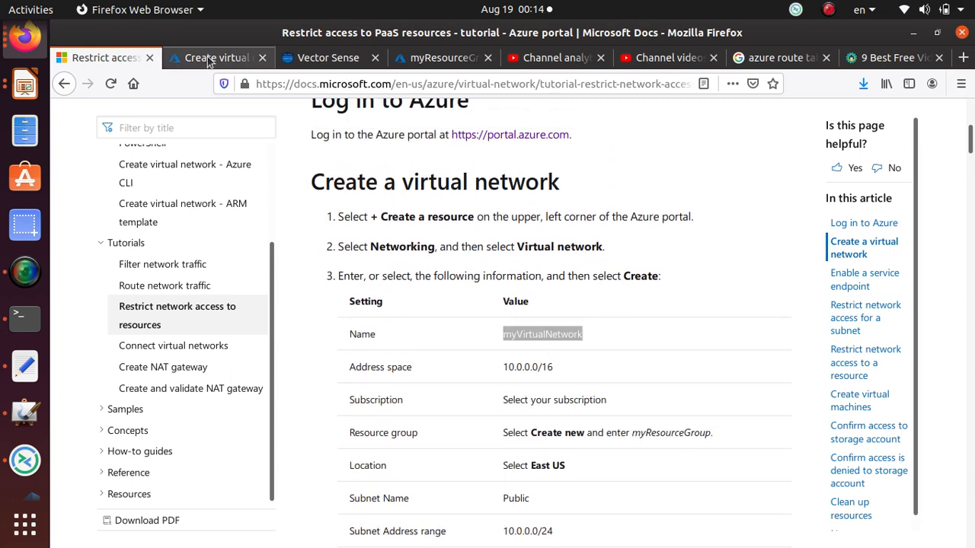
{"action": "left_click", "coordinate": [209, 58]}
{"action": "key", "text": "ctrl+v"}
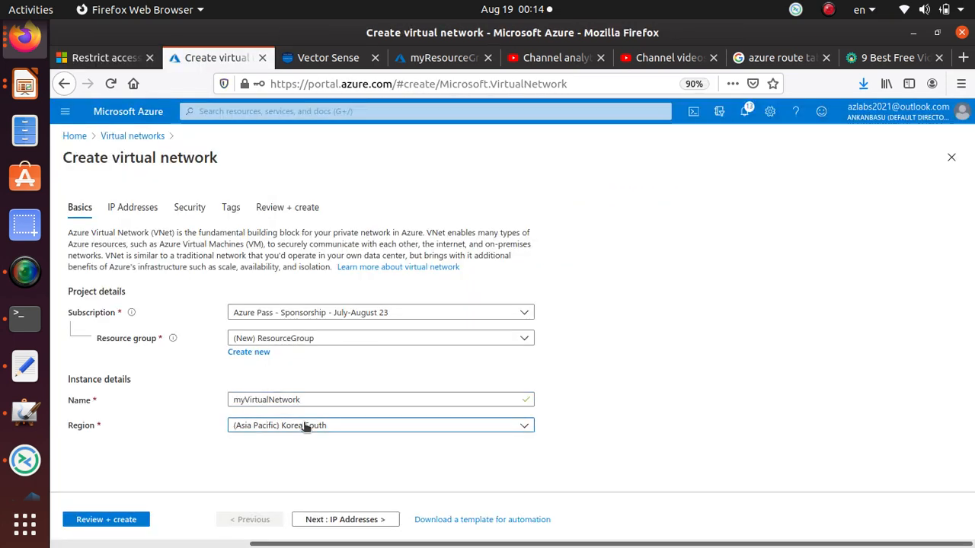
{"action": "left_click", "coordinate": [318, 426]}
{"action": "scroll", "coordinate": [393, 221], "scroll_direction": "up", "scroll_amount": 10}
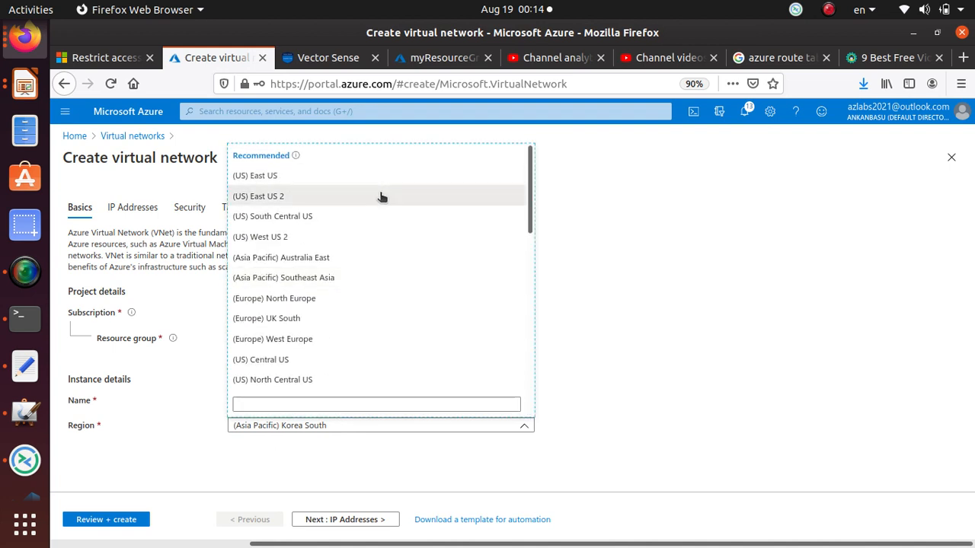
{"action": "left_click", "coordinate": [381, 194]}
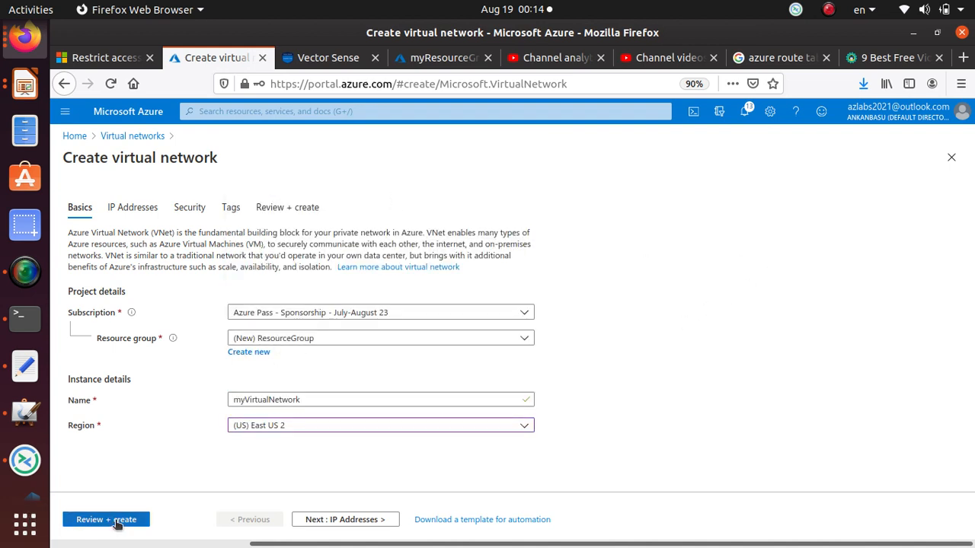
{"action": "left_click", "coordinate": [348, 520]}
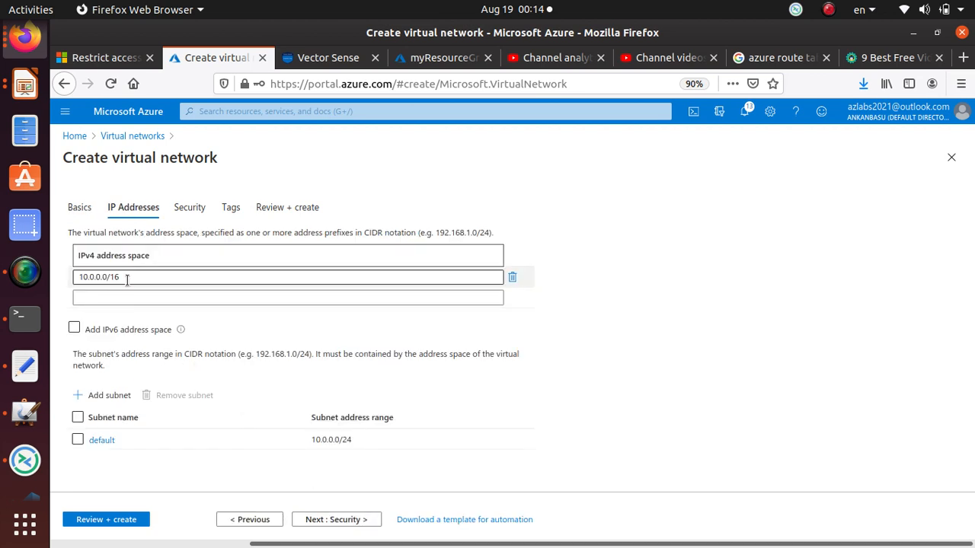
Step: Rename the default 10.0.0.0/24 subnet to public without adding service endpoints, and save it
{"action": "left_click", "coordinate": [101, 441]}
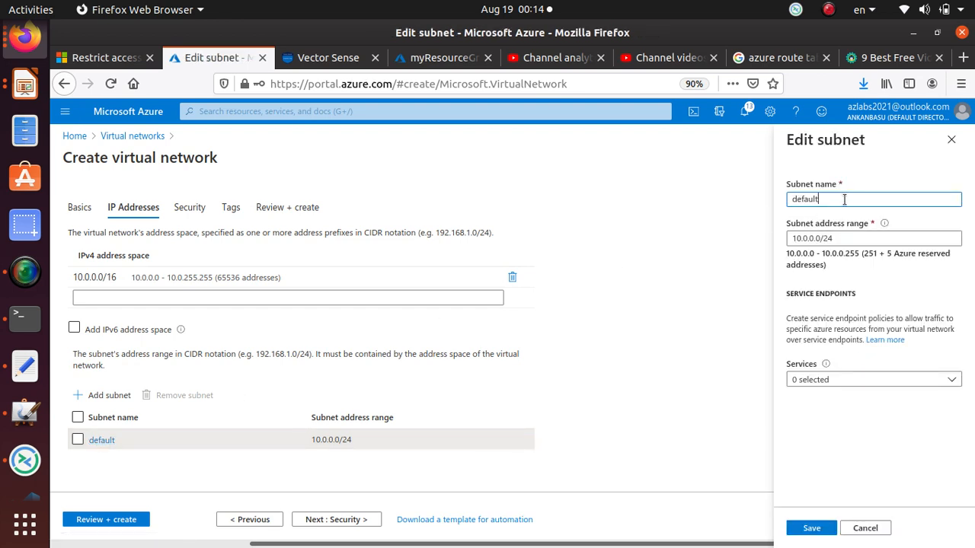
{"action": "type", "text": "public"}
{"action": "left_click", "coordinate": [830, 384]}
{"action": "left_click", "coordinate": [831, 383]}
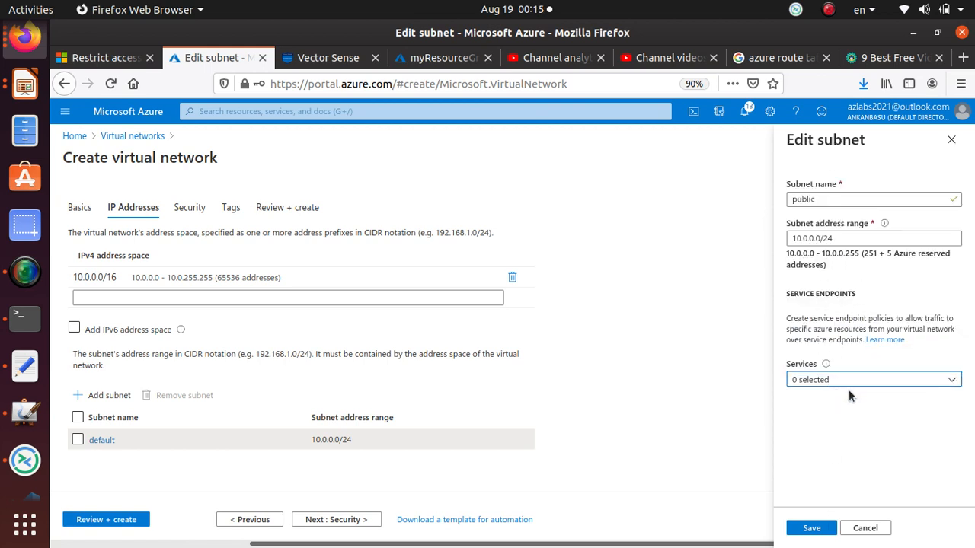
{"action": "left_click", "coordinate": [812, 528]}
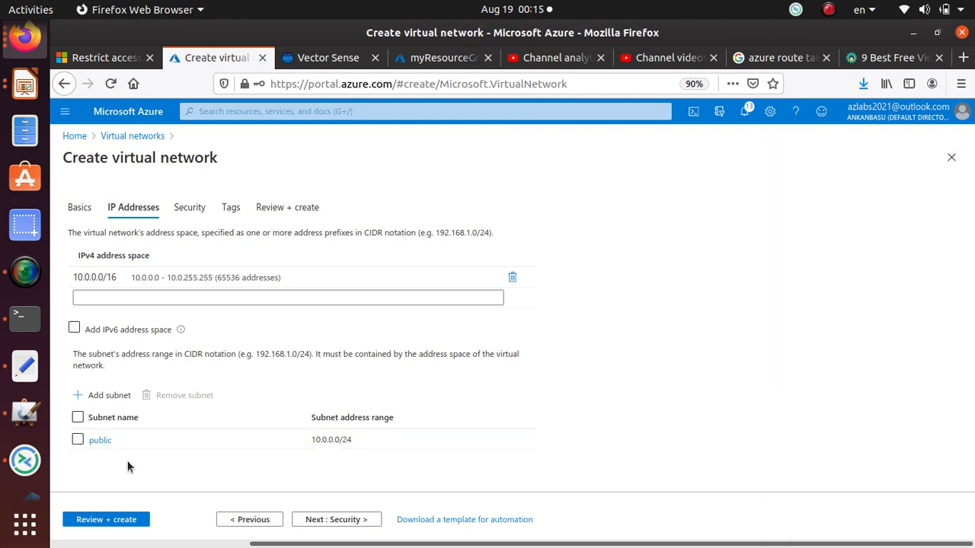
{"action": "left_click", "coordinate": [132, 58]}
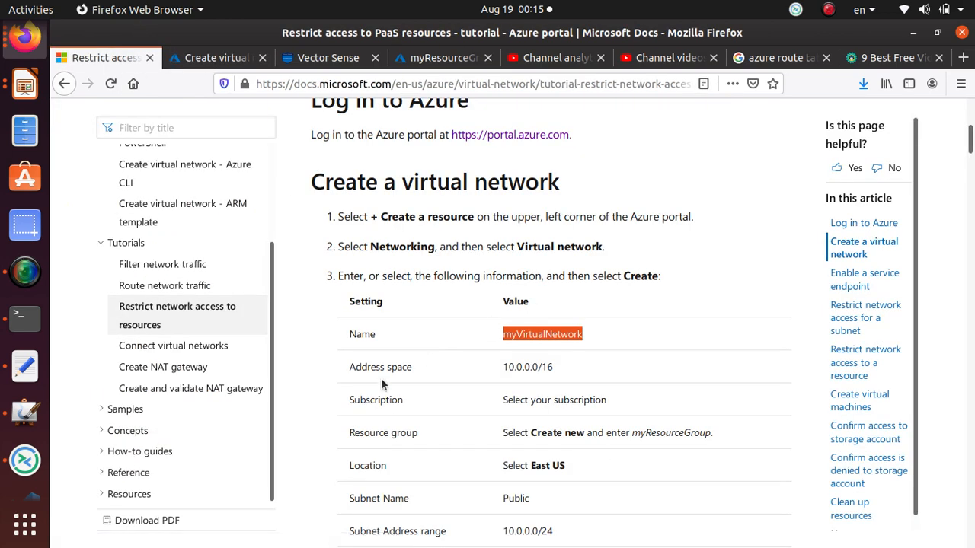
Step: On the Security step, keep BastionHost, DDoS Protection Standard and Firewall disabled, as the tutorial specifies
{"action": "scroll", "coordinate": [432, 470], "scroll_direction": "down", "scroll_amount": 1}
{"action": "scroll", "coordinate": [580, 471], "scroll_direction": "down", "scroll_amount": 3}
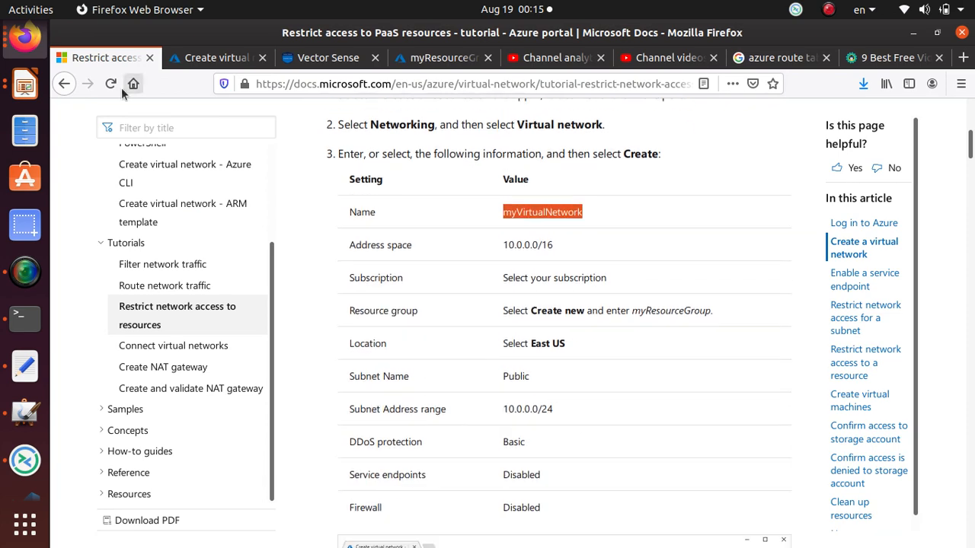
{"action": "left_click", "coordinate": [217, 58]}
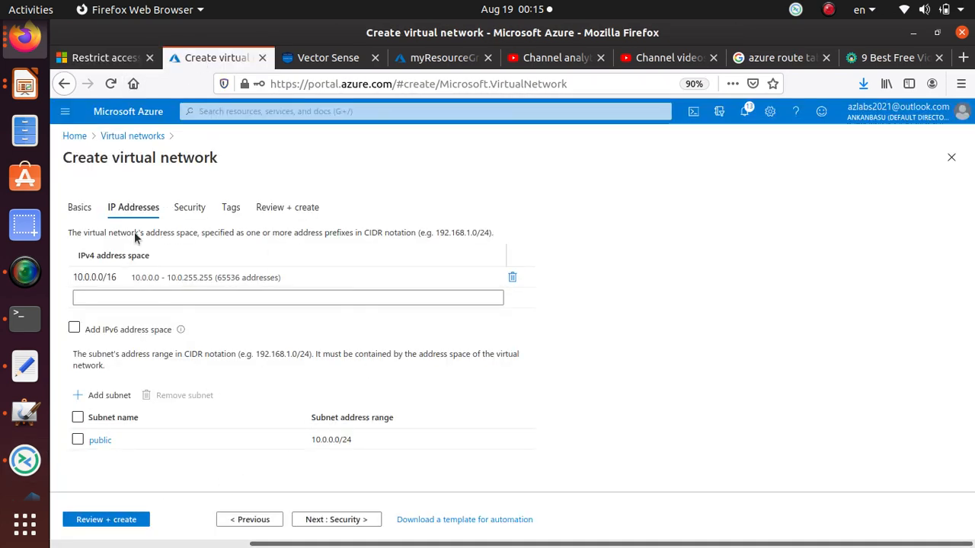
{"action": "left_click", "coordinate": [362, 523]}
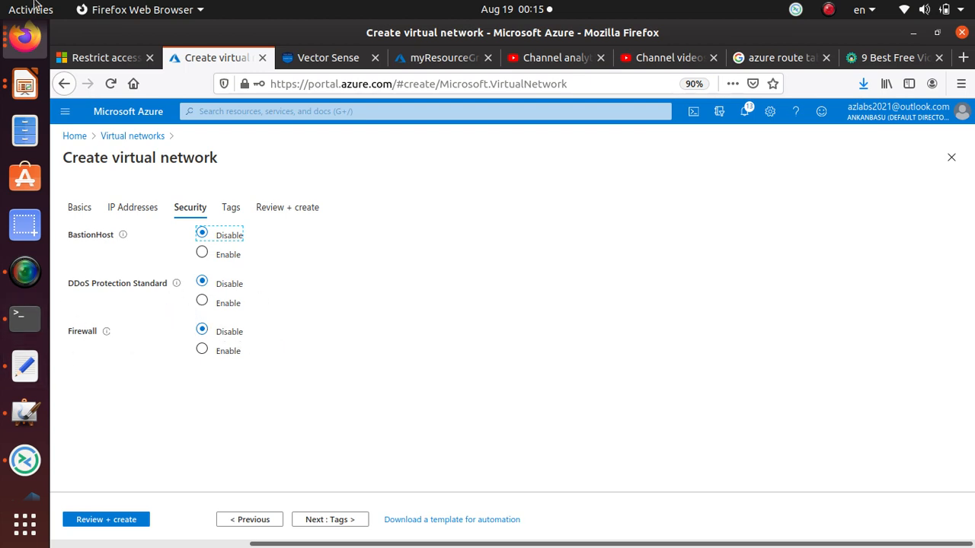
{"action": "left_click", "coordinate": [106, 61]}
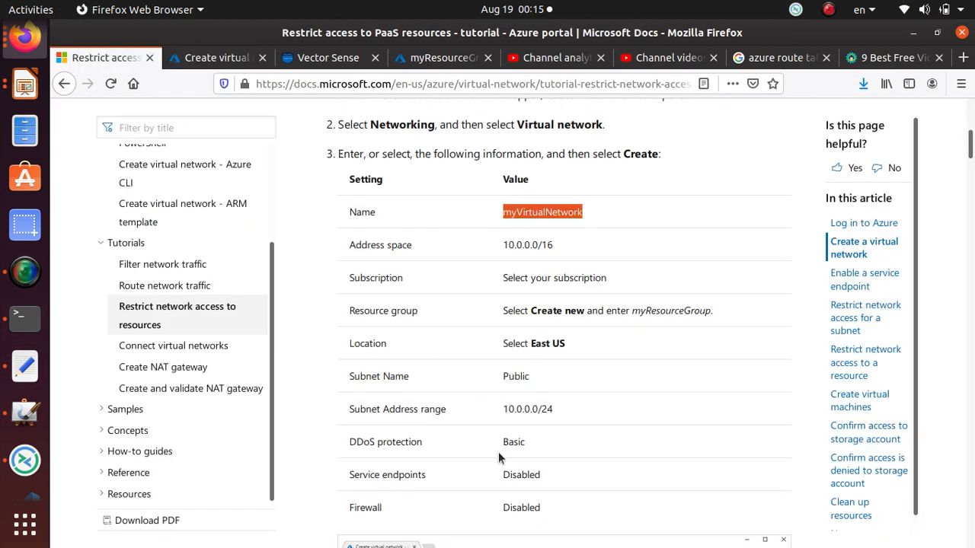
{"action": "left_click_drag", "start_coordinate": [543, 440], "coordinate": [332, 447]}
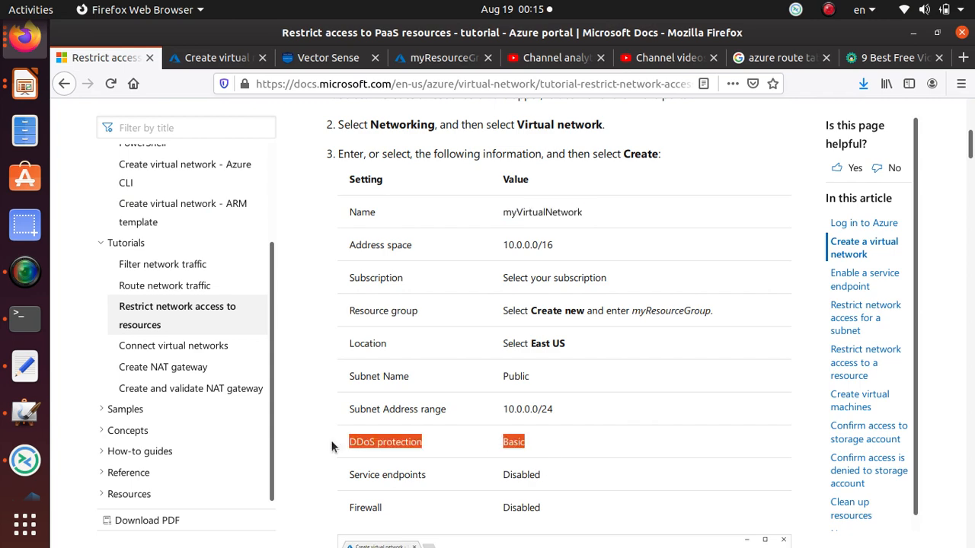
{"action": "left_click", "coordinate": [217, 58]}
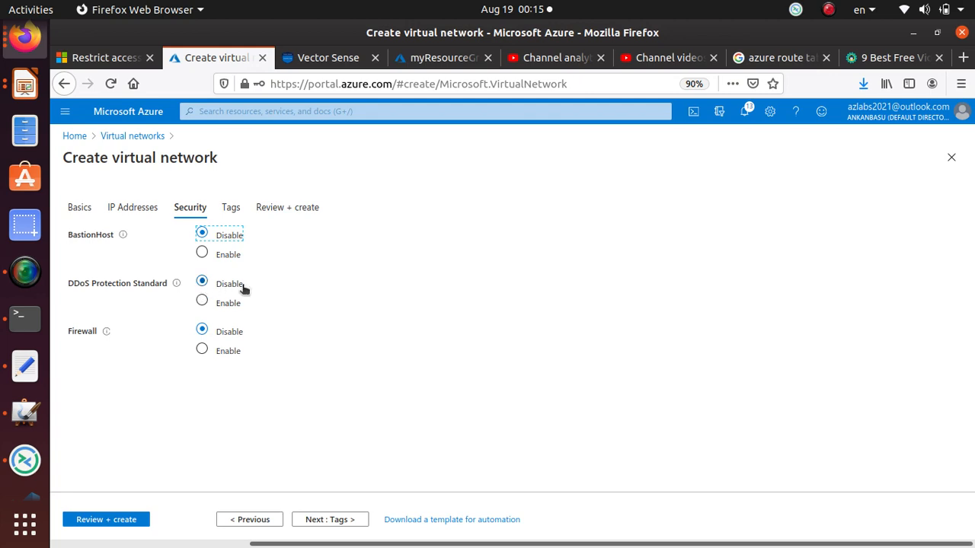
{"action": "left_click", "coordinate": [84, 58]}
{"action": "scroll", "coordinate": [473, 328], "scroll_direction": "down", "scroll_amount": 1}
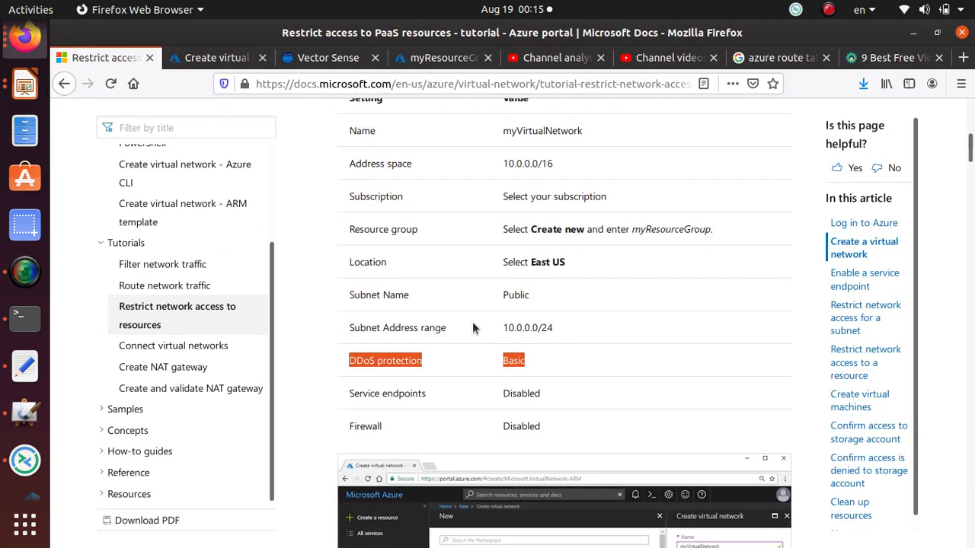
{"action": "scroll", "coordinate": [472, 327], "scroll_direction": "down", "scroll_amount": 10}
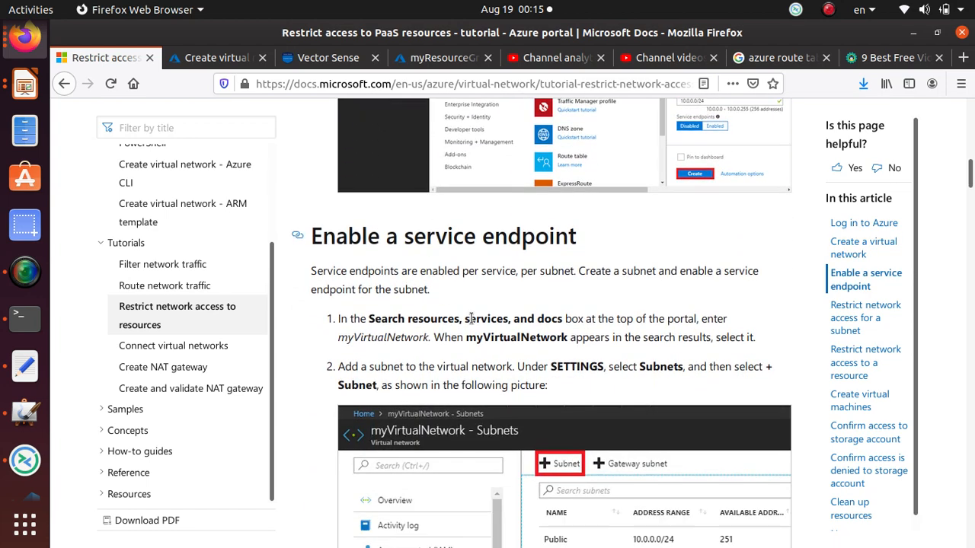
{"action": "left_click", "coordinate": [217, 58]}
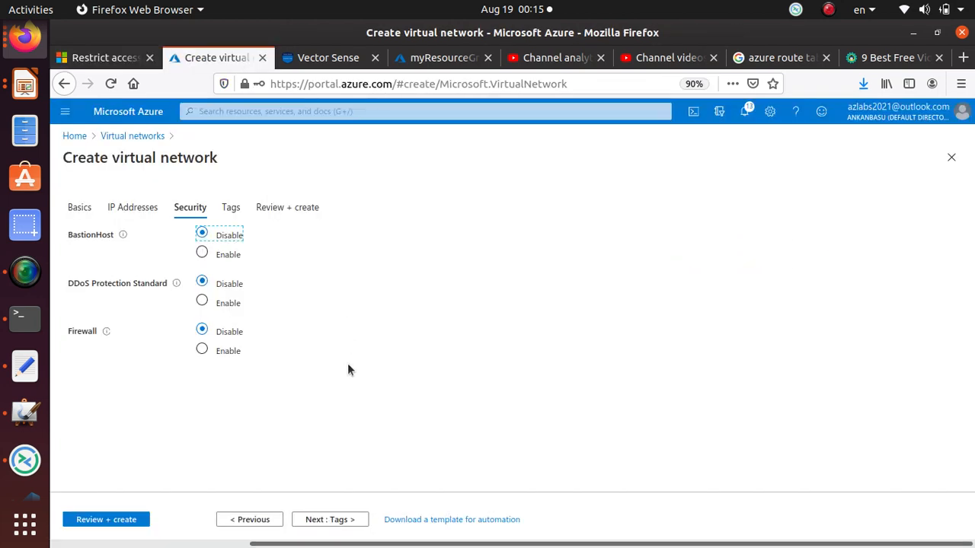
Step: Review and create myVirtualNetwork, then go to the deployed resource
{"action": "left_click", "coordinate": [105, 522]}
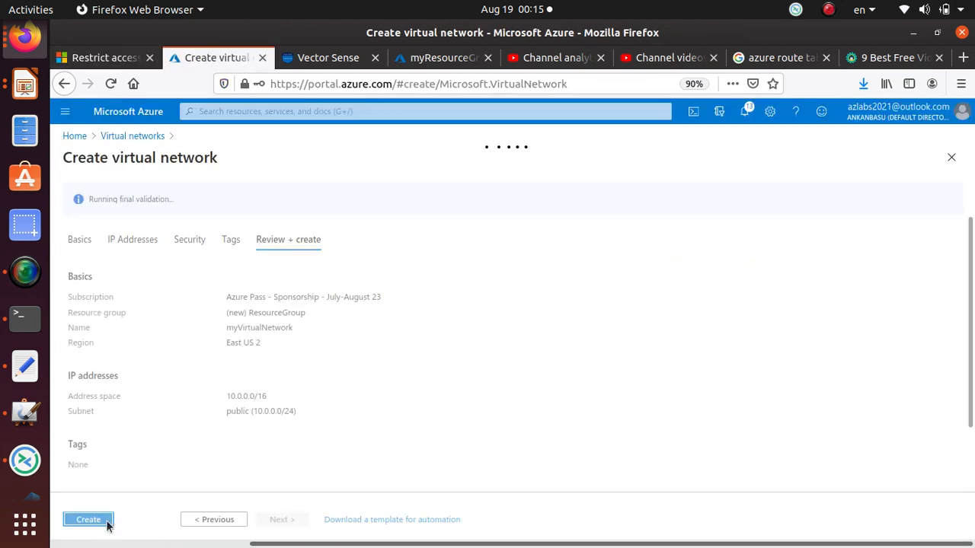
{"action": "left_click", "coordinate": [88, 521]}
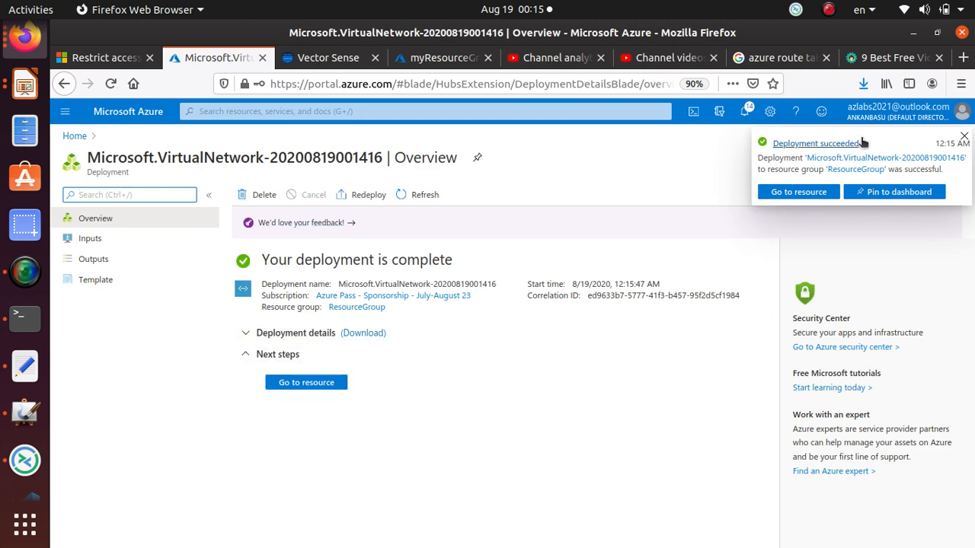
{"action": "left_click", "coordinate": [812, 192]}
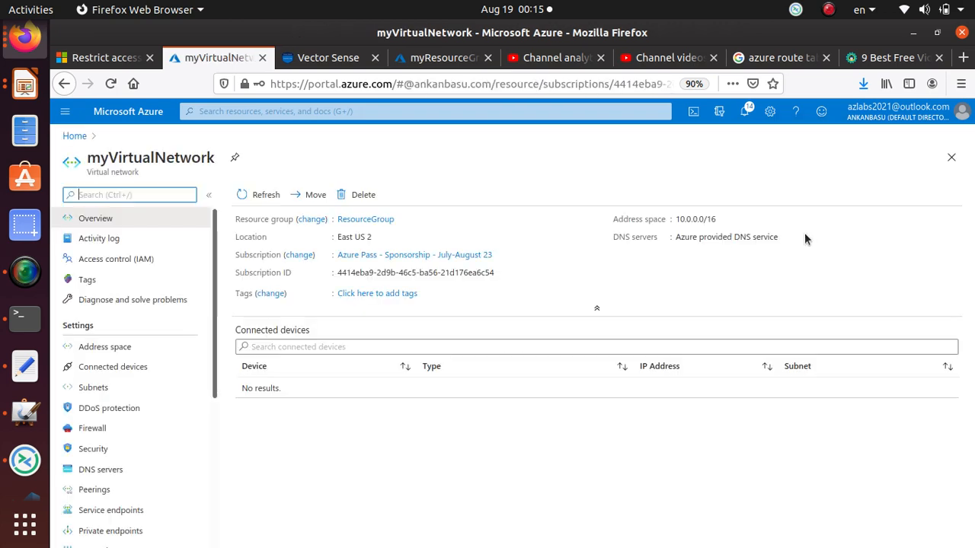
Step: Open the public subnet from myVirtualNetwork's Subnets and check its empty service endpoints
{"action": "left_click", "coordinate": [111, 390]}
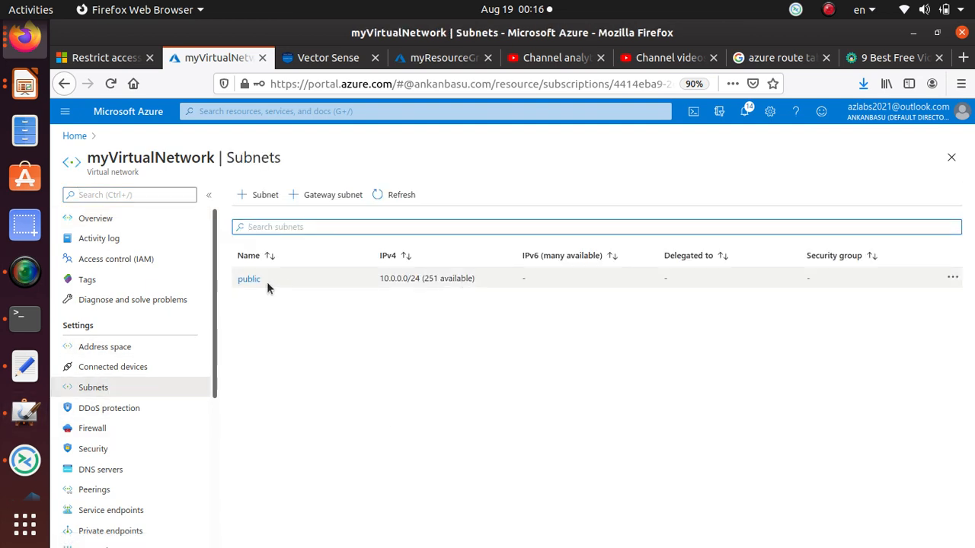
{"action": "left_click", "coordinate": [250, 280]}
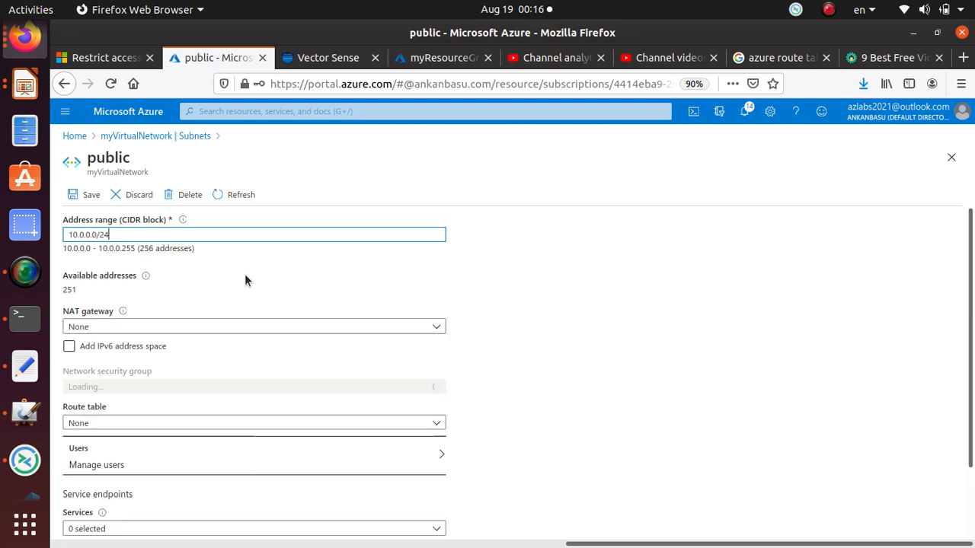
{"action": "scroll", "coordinate": [491, 286], "scroll_direction": "down", "scroll_amount": 1}
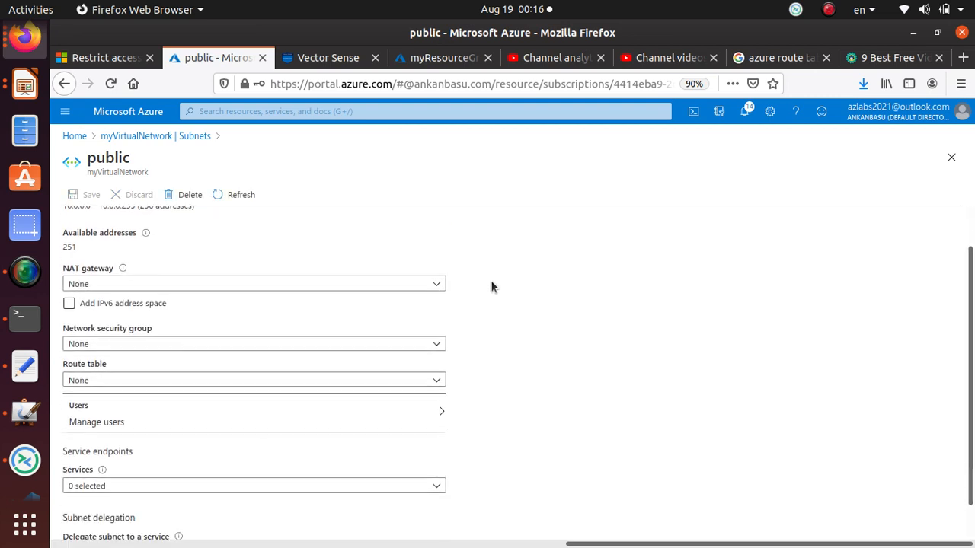
{"action": "scroll", "coordinate": [491, 286], "scroll_direction": "down", "scroll_amount": 1}
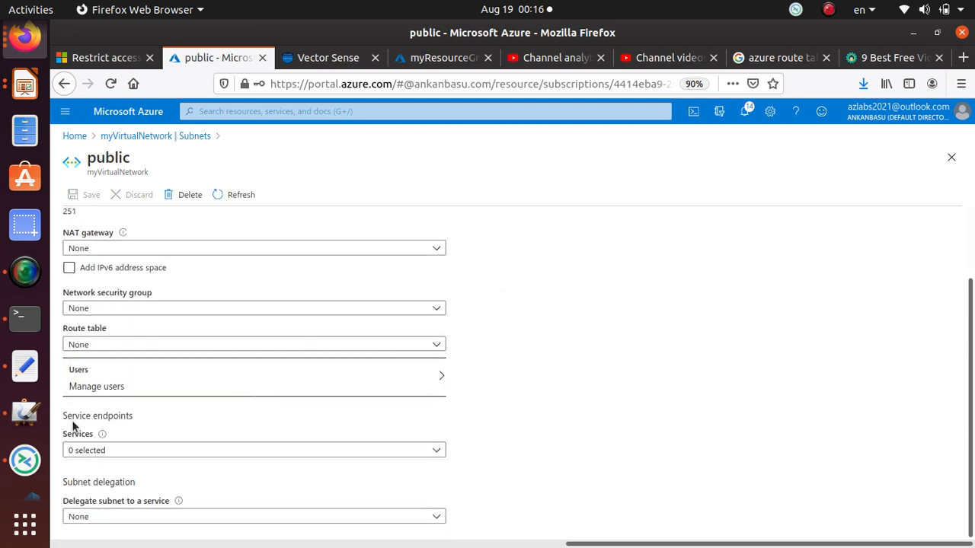
{"action": "left_click_drag", "start_coordinate": [145, 418], "coordinate": [213, 415]}
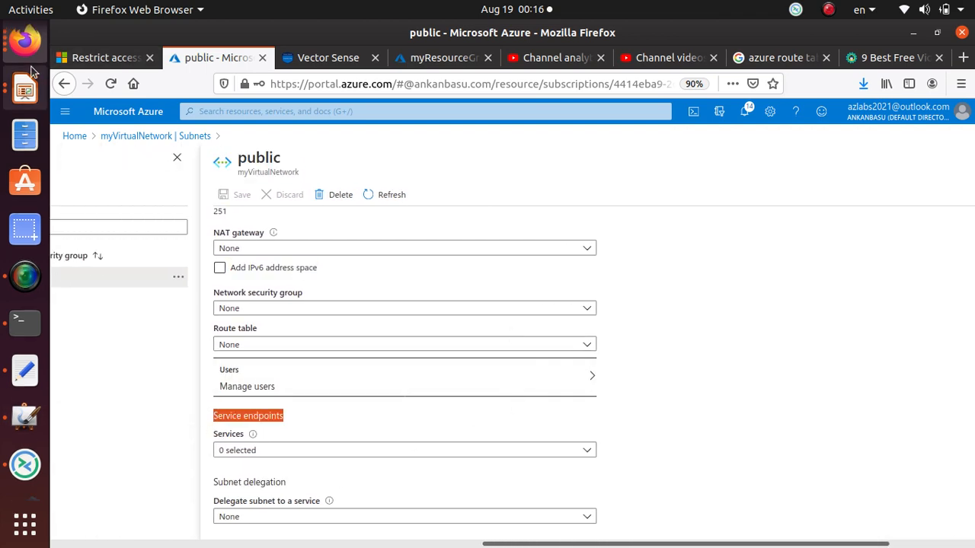
{"action": "left_click", "coordinate": [103, 57]}
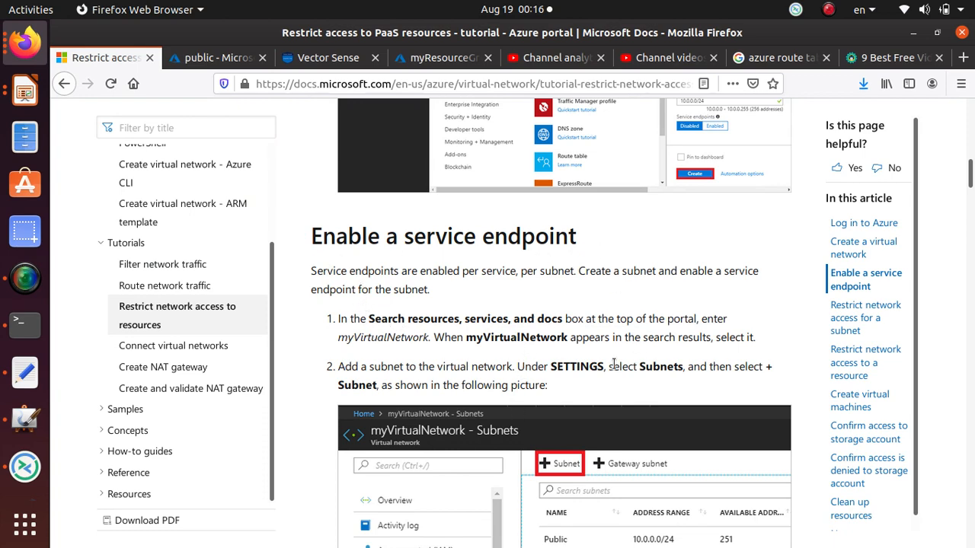
Step: Highlight Microsoft.Storage as the service endpoint to enable in the tutorial
{"action": "scroll", "coordinate": [613, 363], "scroll_direction": "down", "scroll_amount": 4}
{"action": "scroll", "coordinate": [612, 364], "scroll_direction": "down", "scroll_amount": 7}
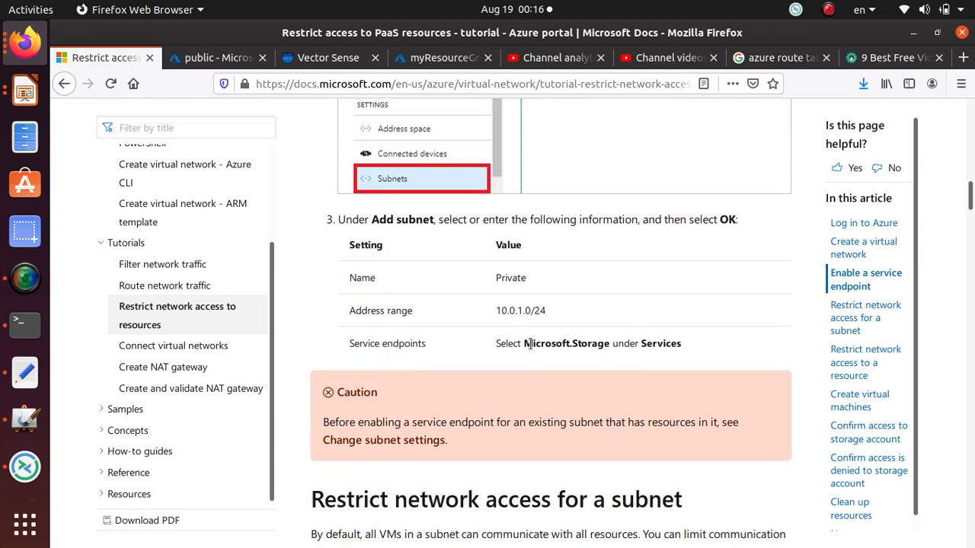
{"action": "left_click_drag", "start_coordinate": [524, 344], "coordinate": [611, 344]}
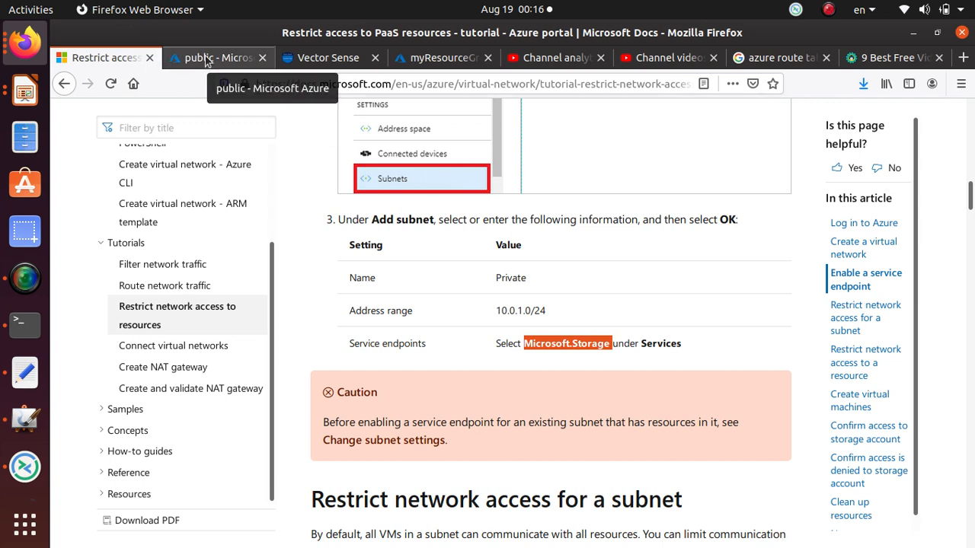
{"action": "scroll", "coordinate": [527, 284], "scroll_direction": "up", "scroll_amount": 2}
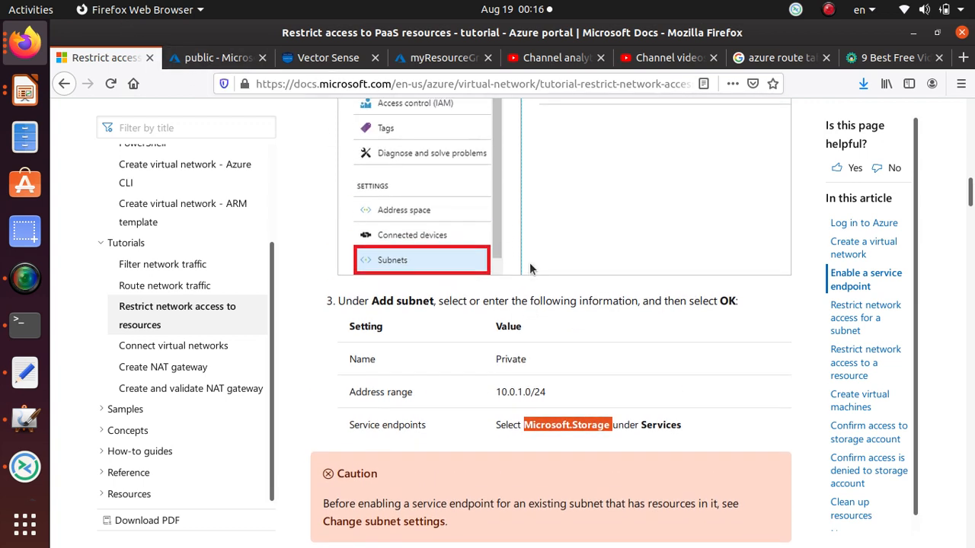
{"action": "scroll", "coordinate": [381, 307], "scroll_direction": "up", "scroll_amount": 5}
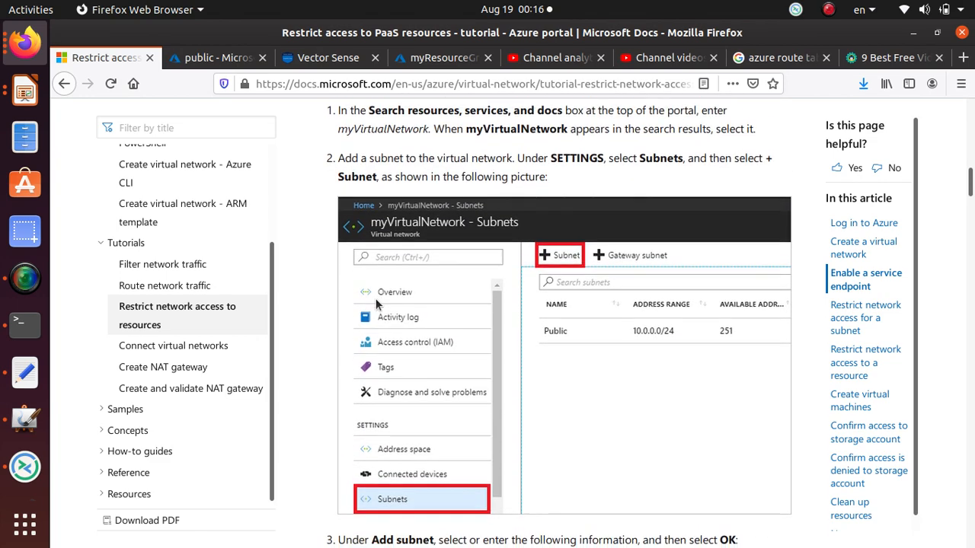
{"action": "scroll", "coordinate": [374, 316], "scroll_direction": "down", "scroll_amount": 5}
{"action": "scroll", "coordinate": [373, 316], "scroll_direction": "down", "scroll_amount": 1}
{"action": "left_click_drag", "start_coordinate": [380, 300], "coordinate": [748, 304]}
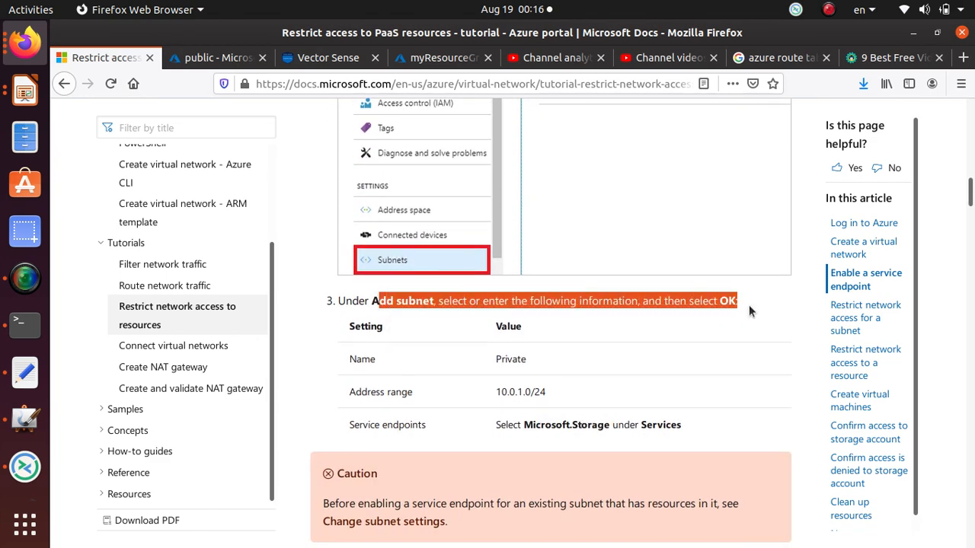
Step: Copy the subnet name Private from the tutorial's Add subnet table
{"action": "left_click", "coordinate": [516, 361]}
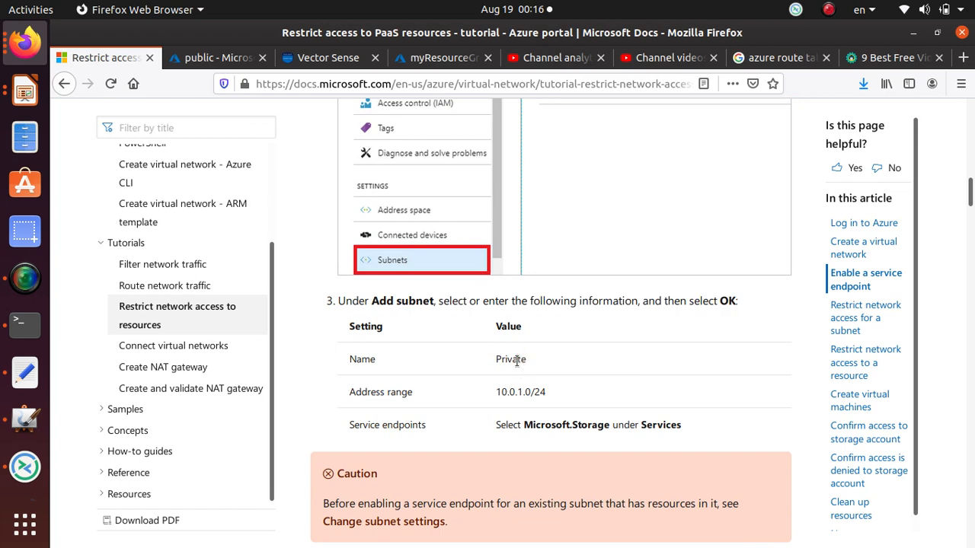
{"action": "double_click", "coordinate": [518, 358]}
{"action": "right_click", "coordinate": [518, 359]}
{"action": "left_click", "coordinate": [571, 365]}
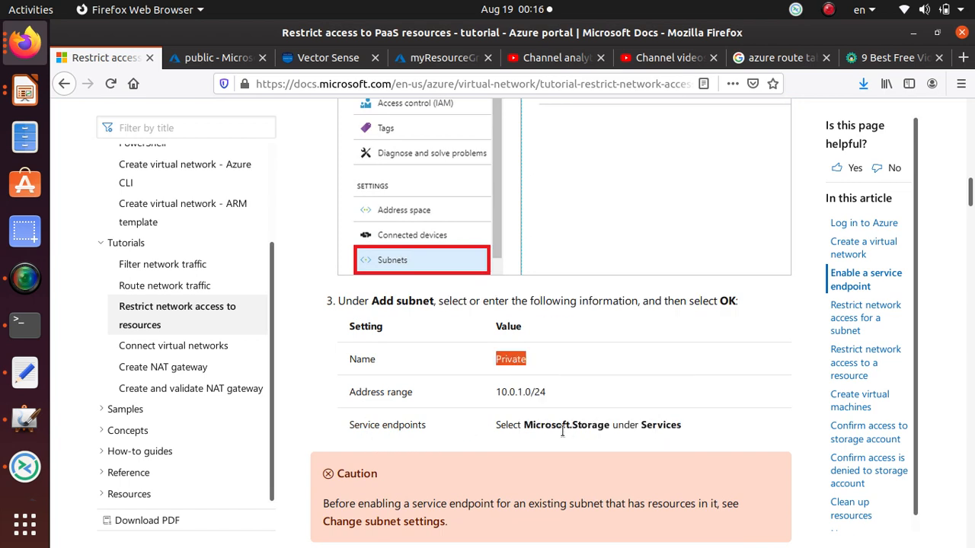
{"action": "left_click", "coordinate": [211, 57]}
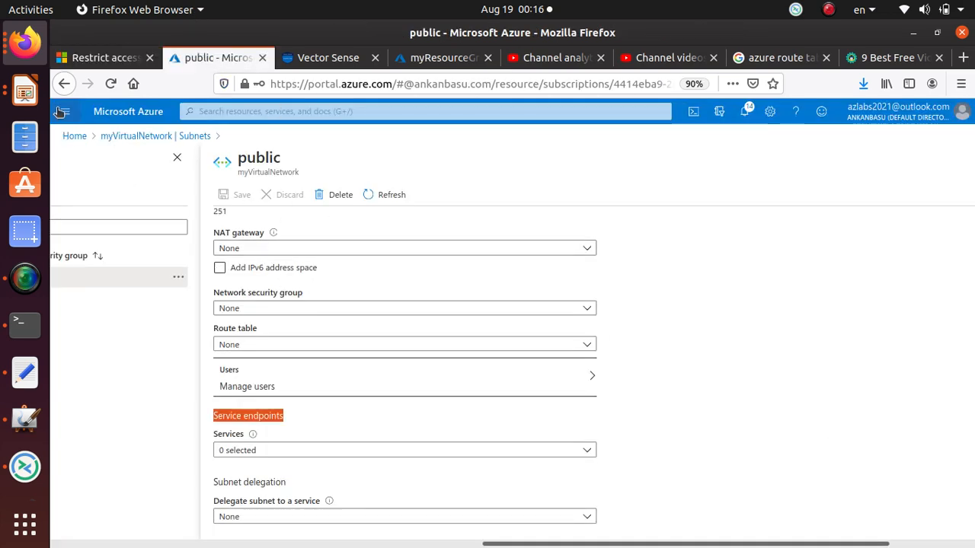
Step: Add subnet private at 10.0.1.0/24 with the Microsoft.Storage service endpoint
{"action": "left_click_drag", "start_coordinate": [603, 546], "coordinate": [629, 546]}
{"action": "left_click", "coordinate": [157, 135]}
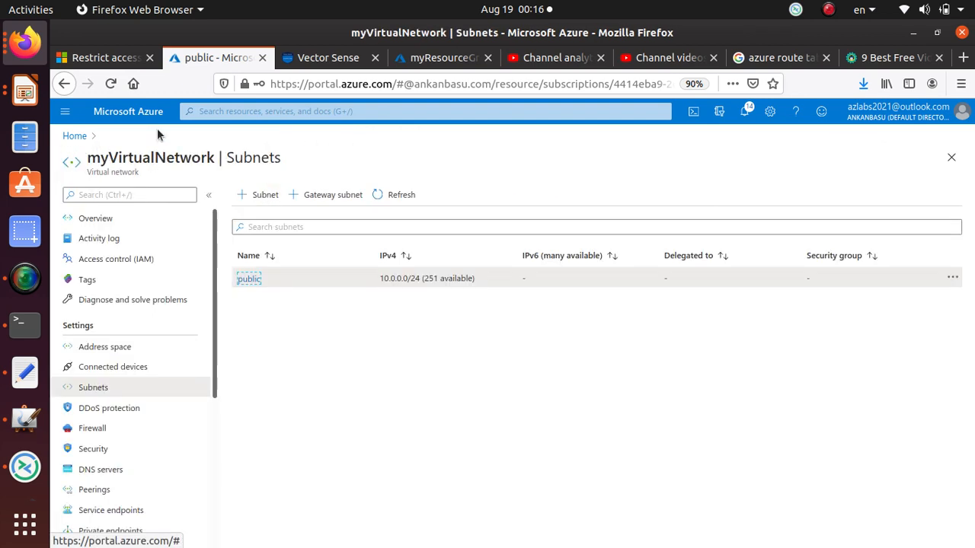
{"action": "left_click", "coordinate": [265, 197]}
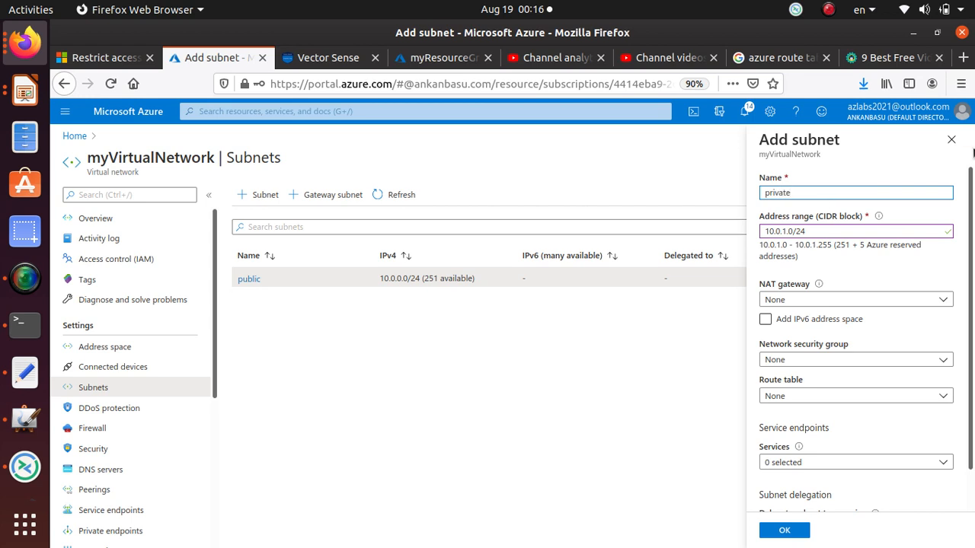
{"action": "left_click", "coordinate": [821, 462]}
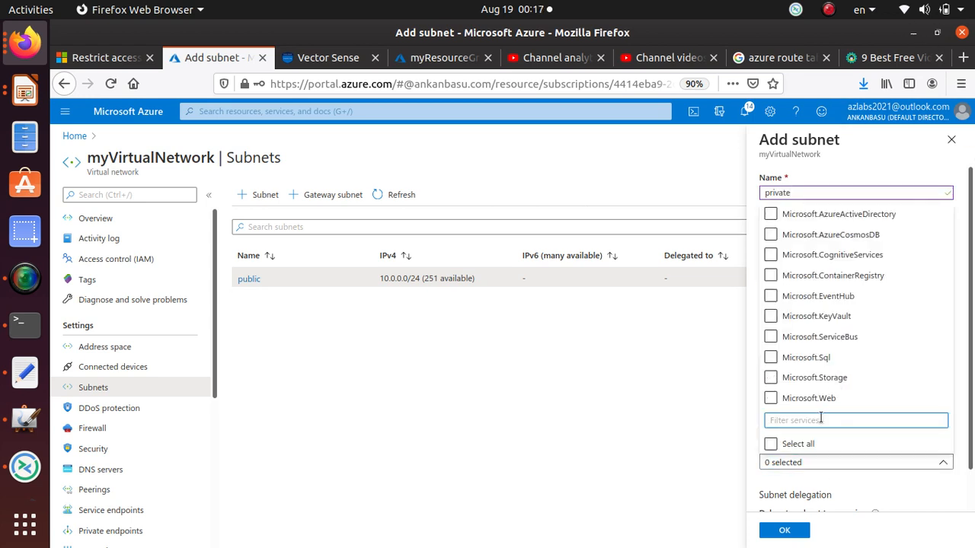
{"action": "left_click", "coordinate": [771, 378]}
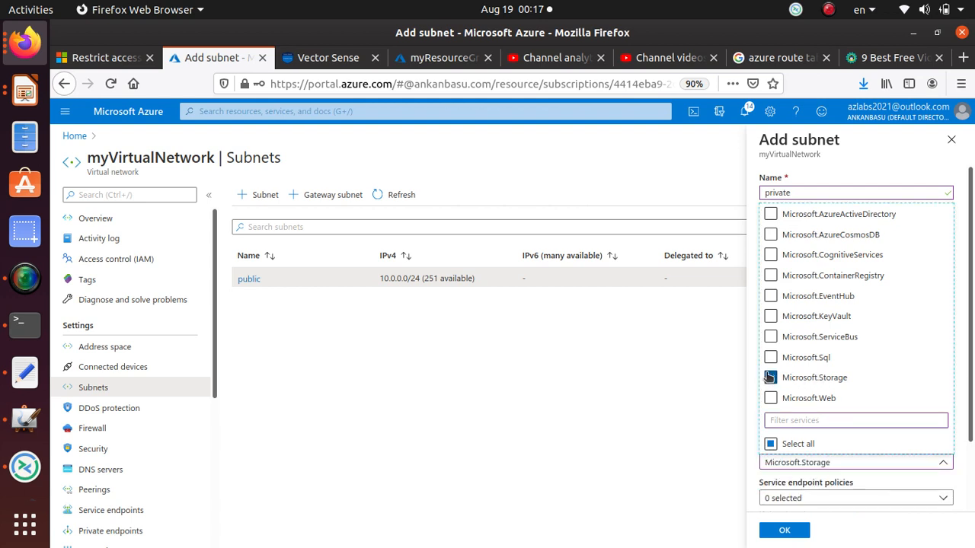
{"action": "left_click", "coordinate": [964, 426]}
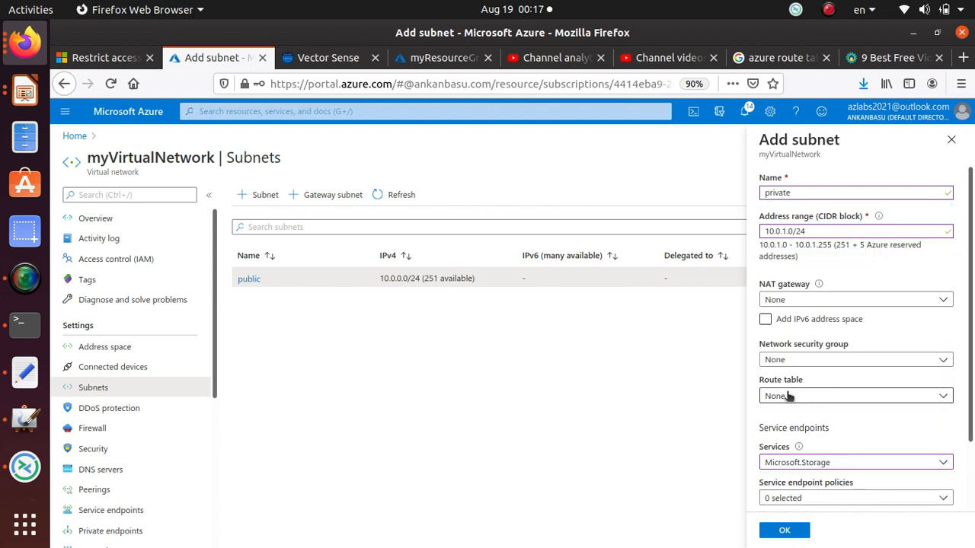
{"action": "scroll", "coordinate": [789, 396], "scroll_direction": "down", "scroll_amount": 2}
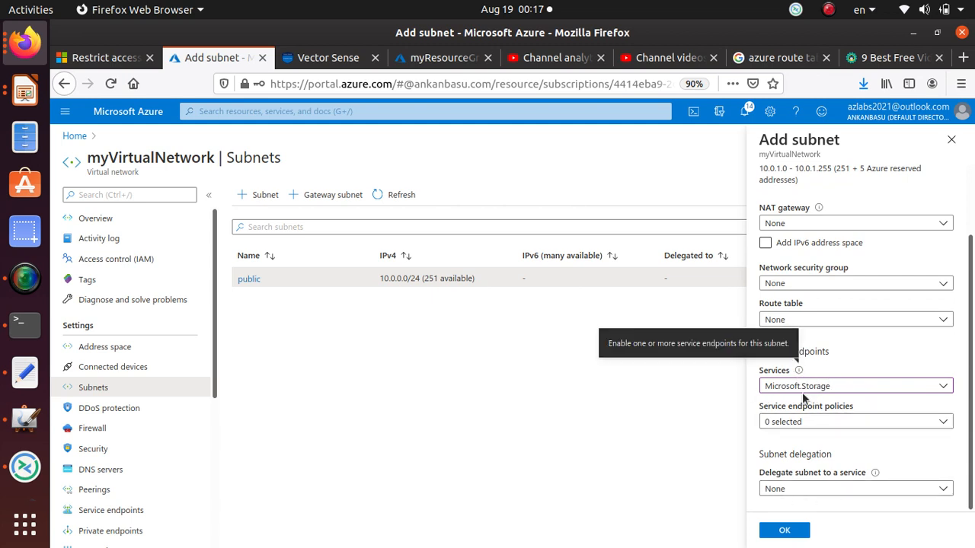
{"action": "left_click", "coordinate": [800, 532]}
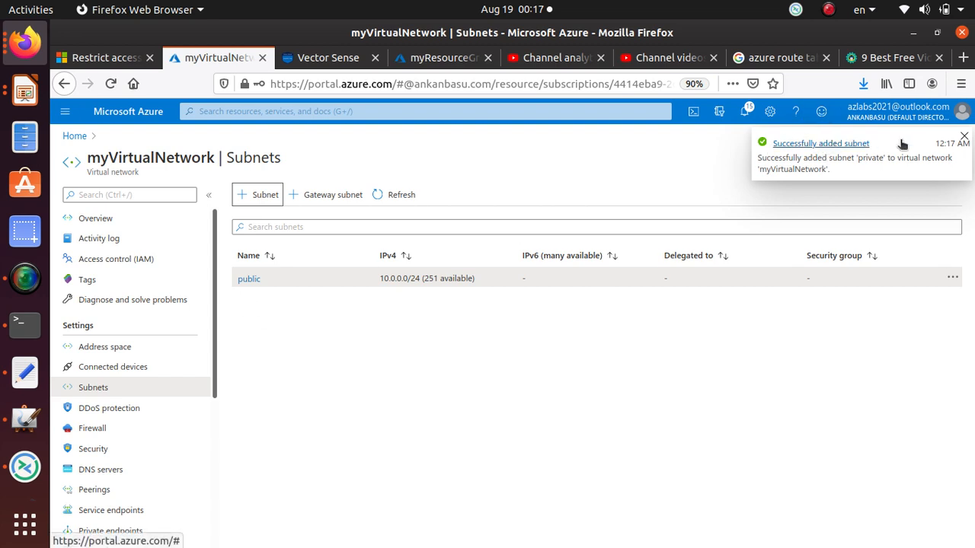
Step: Refresh myVirtualNetwork's subnets so private 10.0.1.0/24 shows beside public, then go back to the tutorial
{"action": "left_click", "coordinate": [397, 196]}
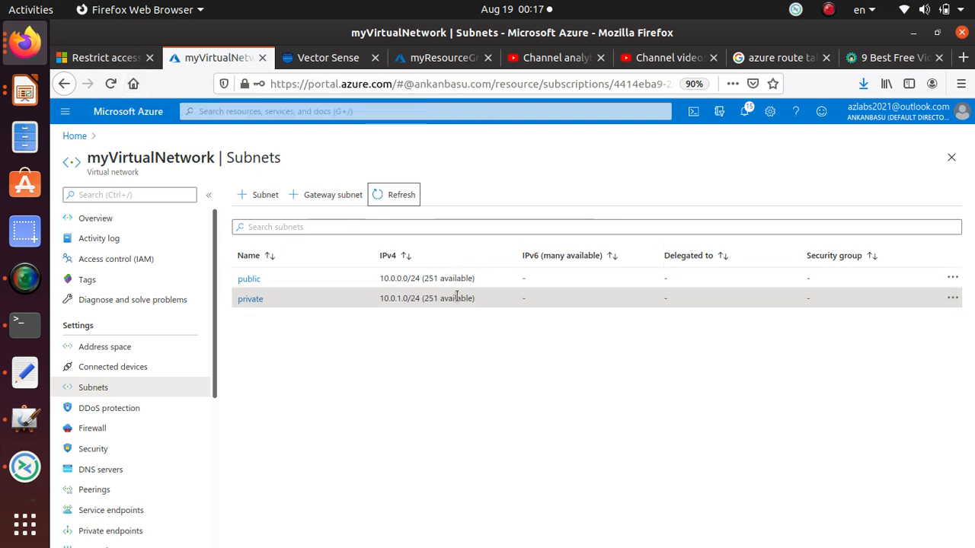
{"action": "left_click", "coordinate": [90, 61]}
Step: Read the tutorial's 'Restrict network access for a subnet' section on network security groups
{"action": "scroll", "coordinate": [543, 196], "scroll_direction": "down", "scroll_amount": 8}
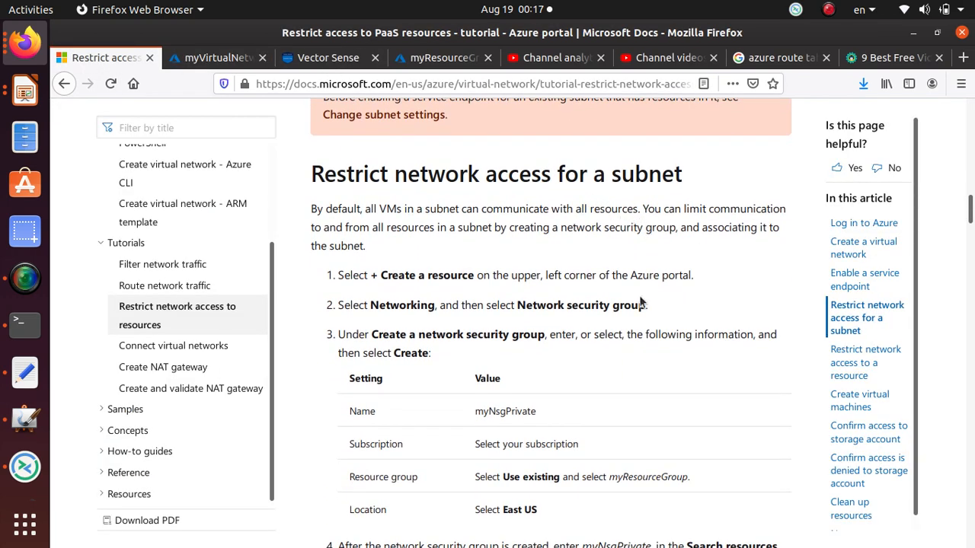
{"action": "scroll", "coordinate": [488, 275], "scroll_direction": "up", "scroll_amount": 1}
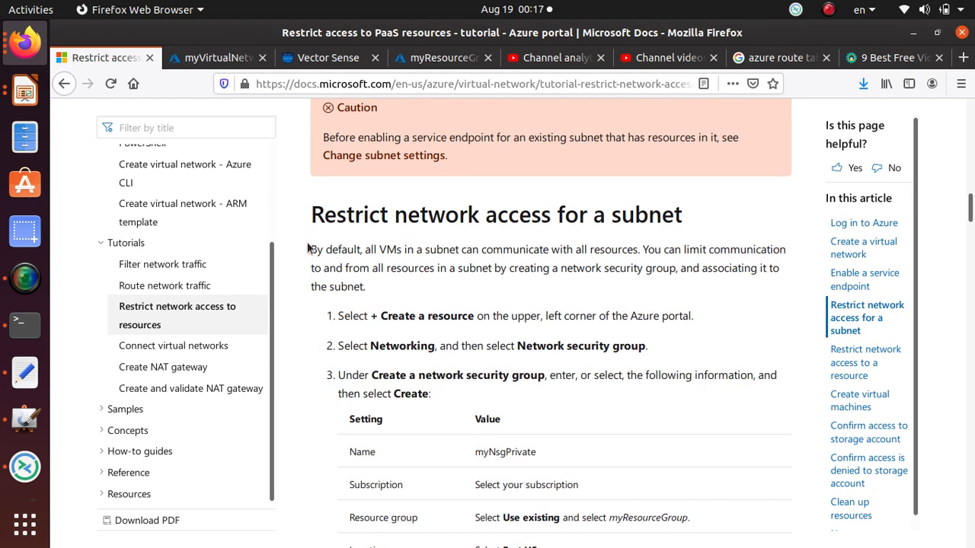
{"action": "triple_click", "coordinate": [636, 213]}
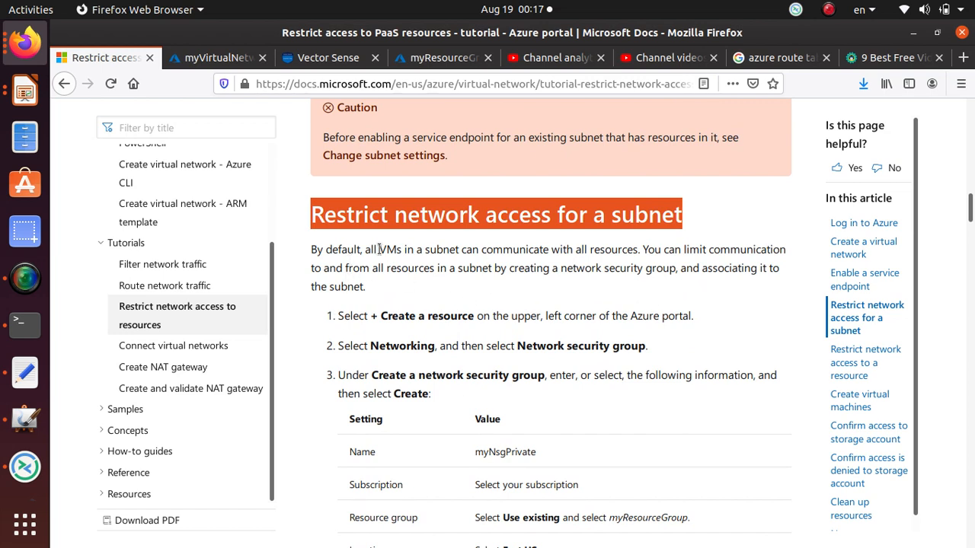
{"action": "left_click_drag", "start_coordinate": [379, 248], "coordinate": [639, 249]}
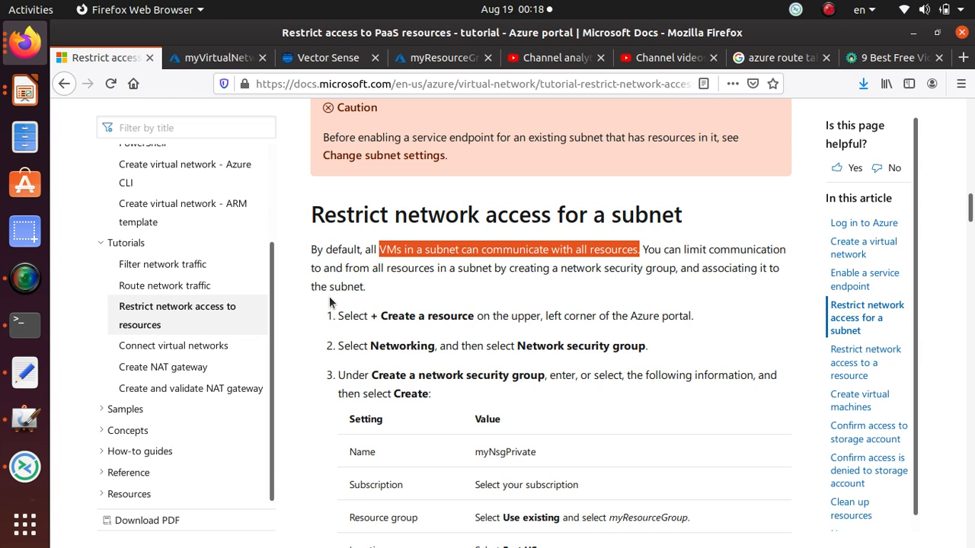
{"action": "left_click_drag", "start_coordinate": [562, 268], "coordinate": [677, 270]}
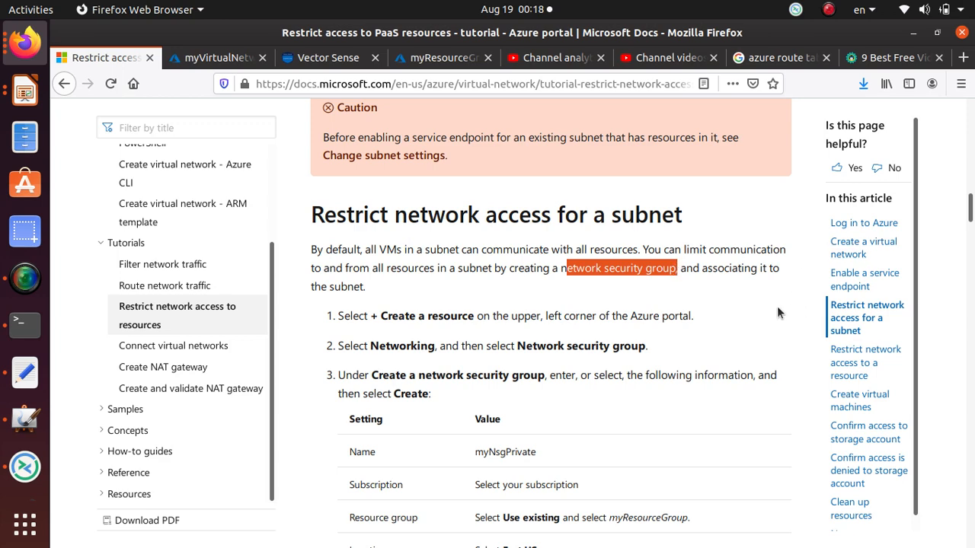
{"action": "scroll", "coordinate": [438, 294], "scroll_direction": "down", "scroll_amount": 1}
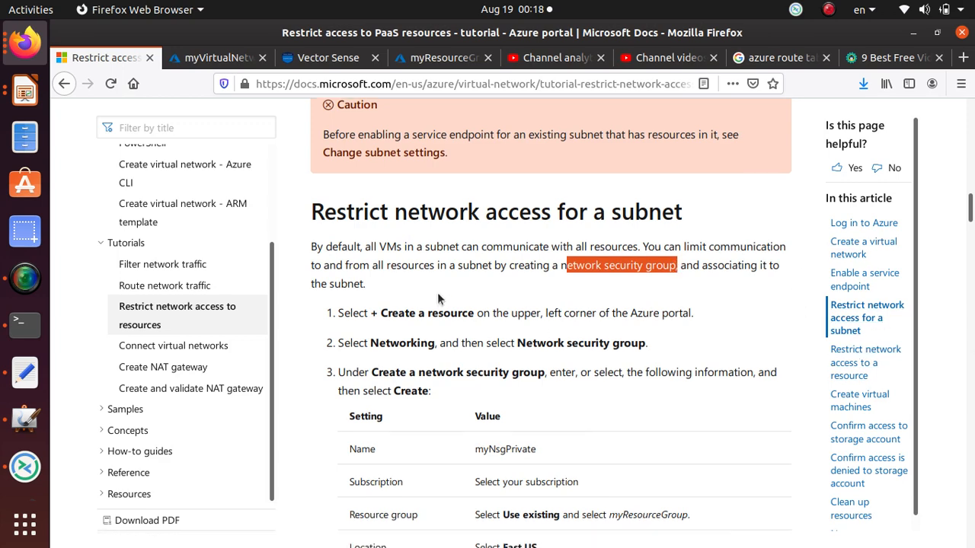
{"action": "scroll", "coordinate": [472, 293], "scroll_direction": "down", "scroll_amount": 1}
{"action": "left_click_drag", "start_coordinate": [518, 268], "coordinate": [642, 265]}
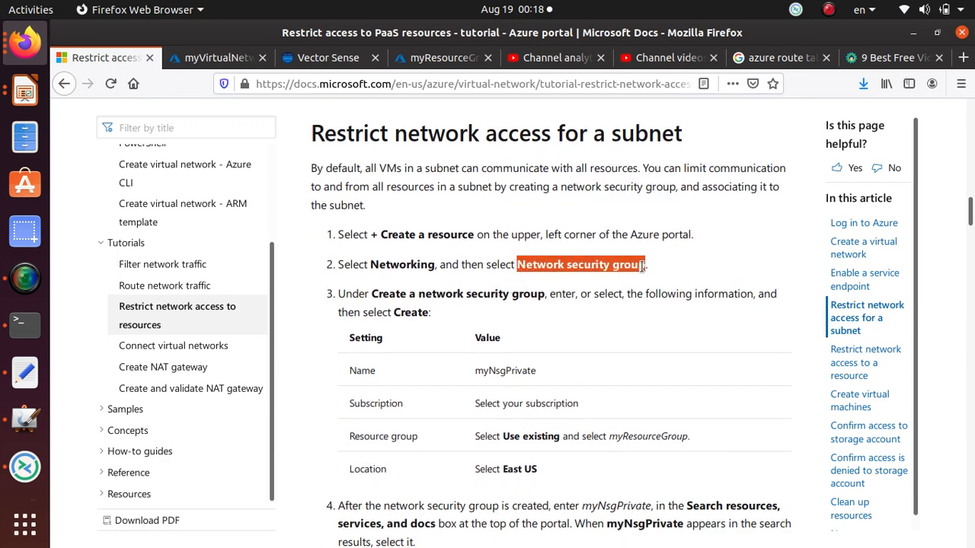
Step: Copy the NSG name myNsgPrivate from the tutorial and return to myVirtualNetwork in the portal
{"action": "scroll", "coordinate": [641, 265], "scroll_direction": "down", "scroll_amount": 2}
{"action": "left_click", "coordinate": [476, 218]}
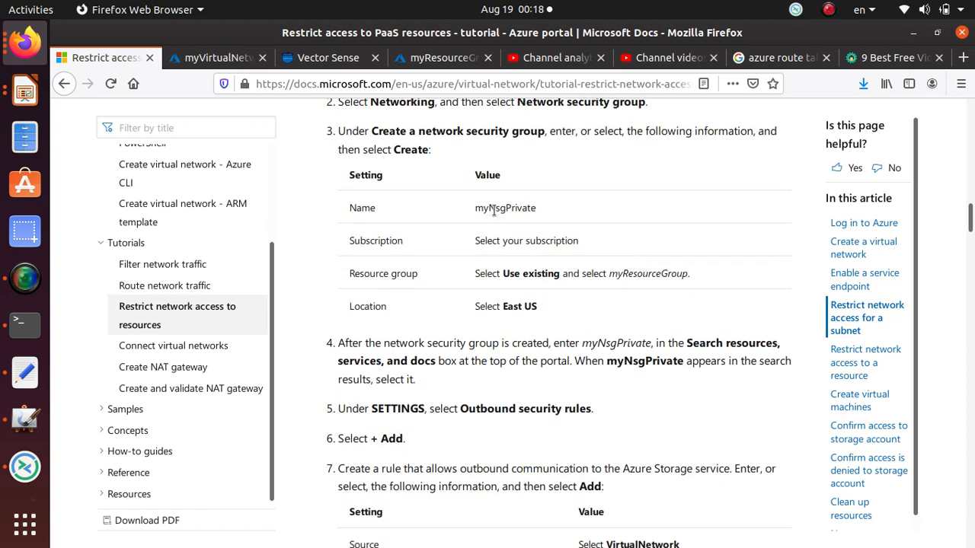
{"action": "double_click", "coordinate": [495, 208]}
{"action": "right_click", "coordinate": [510, 206]}
{"action": "left_click", "coordinate": [532, 211]}
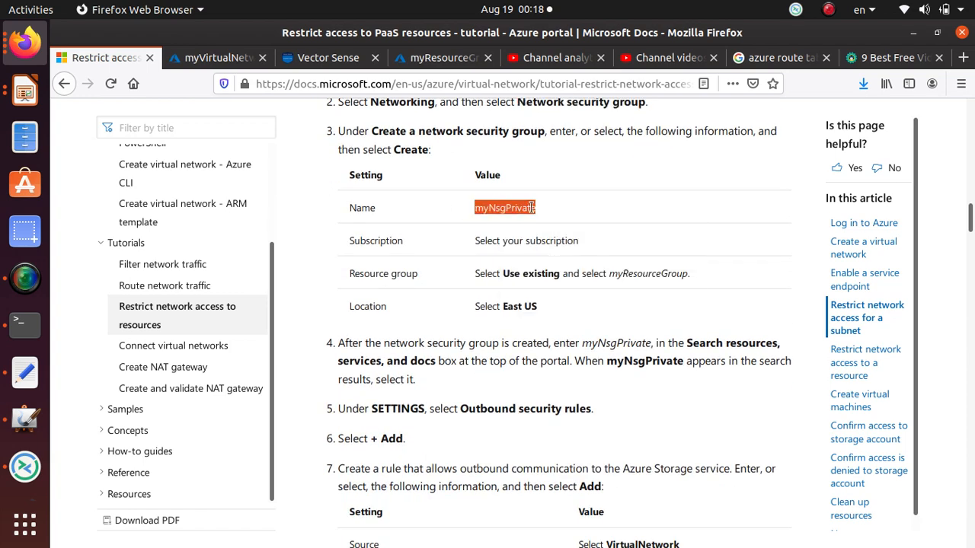
{"action": "left_click", "coordinate": [221, 58]}
Step: Create network security group myNsgPrivate in ResourceGroup from the Network security groups list
{"action": "left_click", "coordinate": [265, 113]}
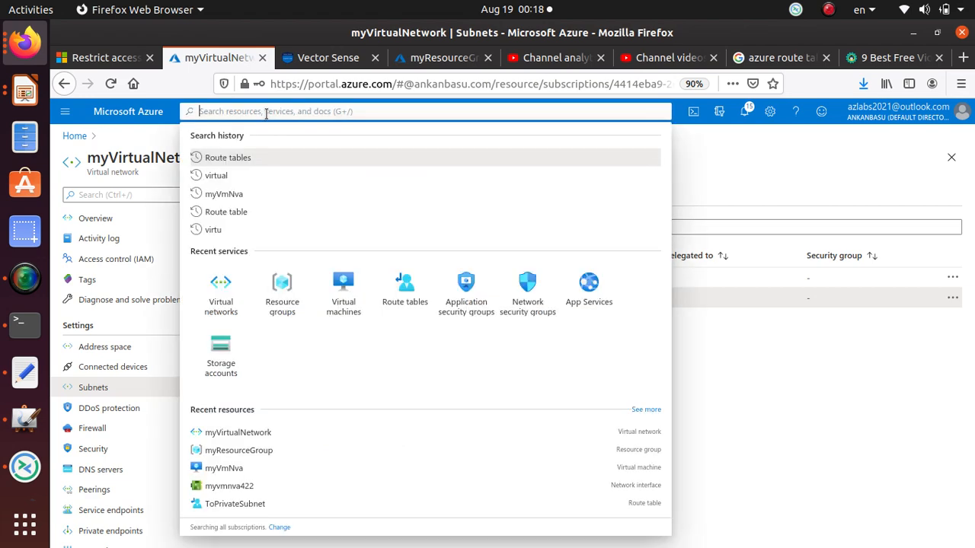
{"action": "type", "text": "network"}
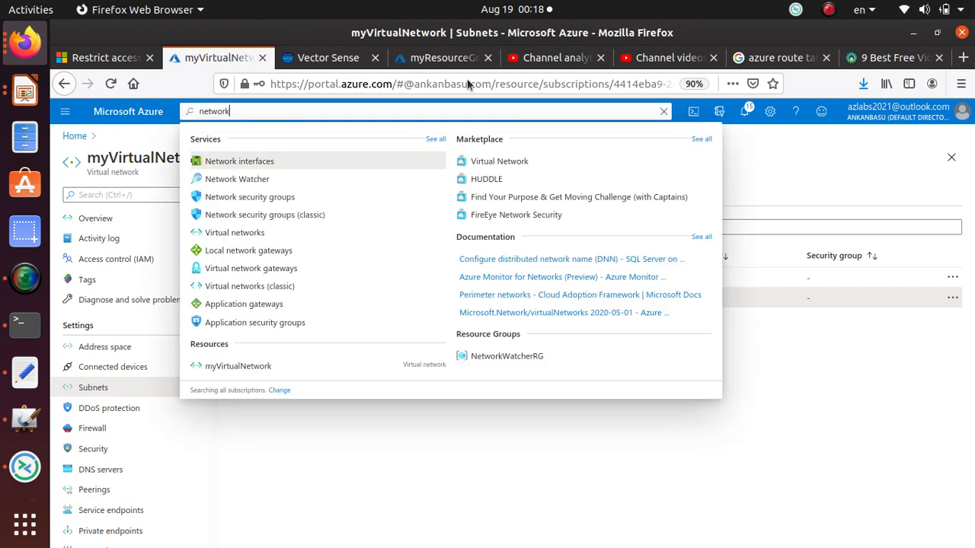
{"action": "left_click", "coordinate": [279, 196]}
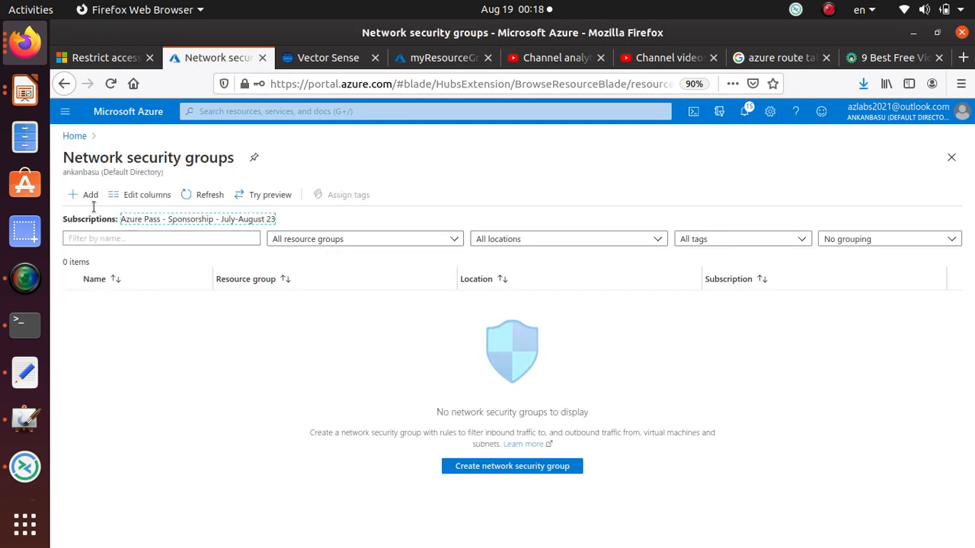
{"action": "left_click", "coordinate": [76, 195]}
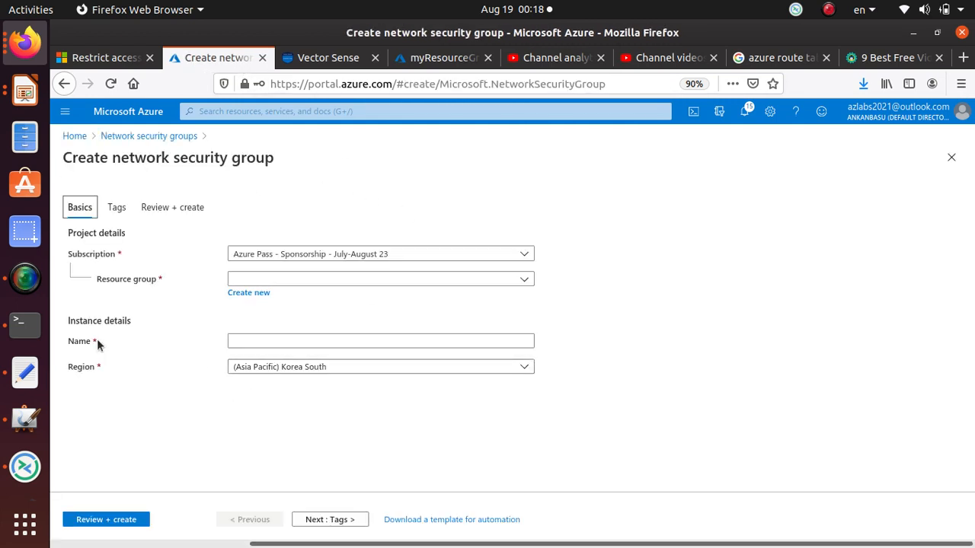
{"action": "left_click", "coordinate": [310, 278]}
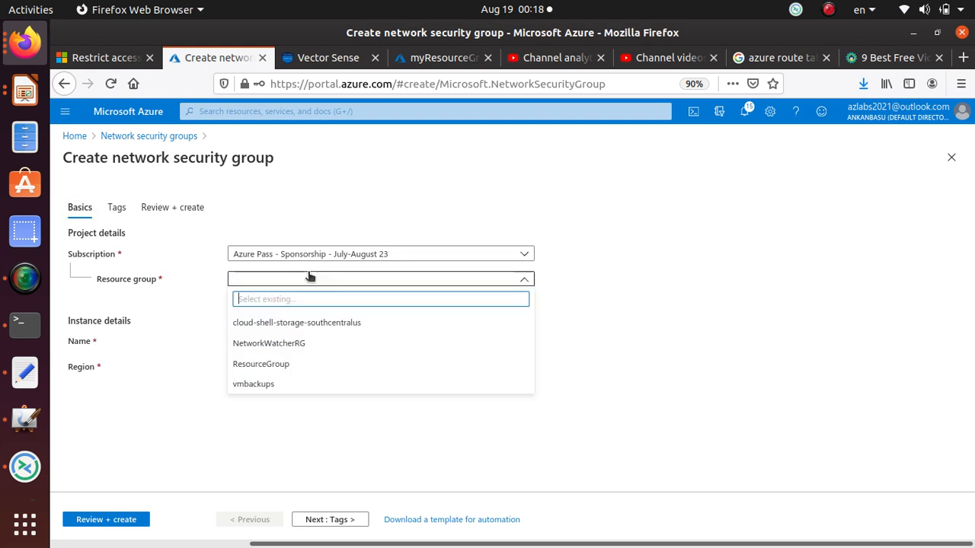
{"action": "left_click", "coordinate": [307, 366]}
{"action": "left_click", "coordinate": [264, 342]}
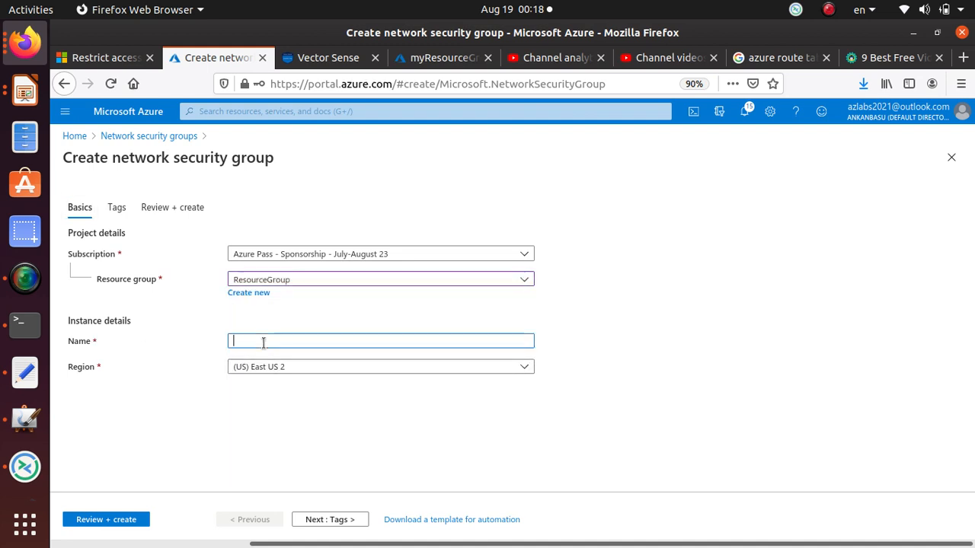
{"action": "type", "text": "myNsgPrivate"}
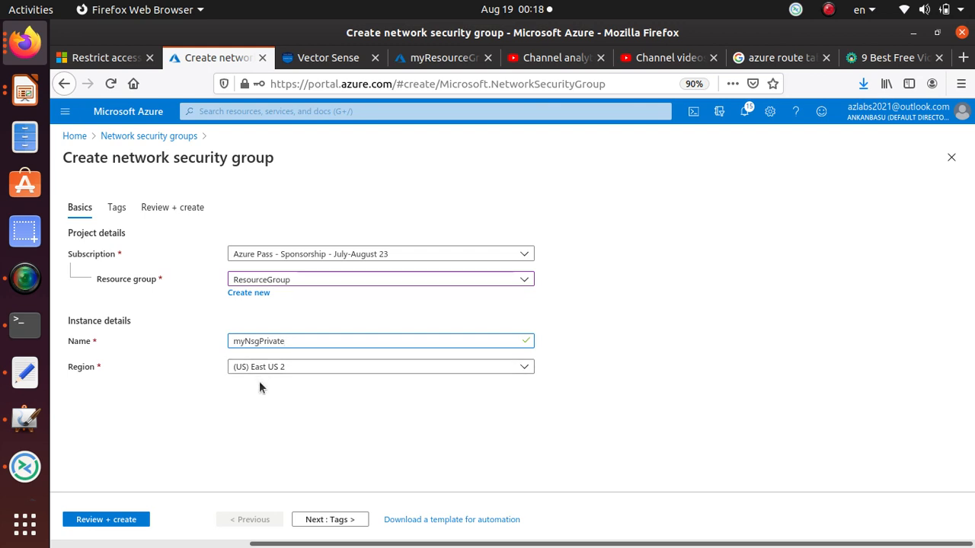
{"action": "left_click", "coordinate": [354, 521]}
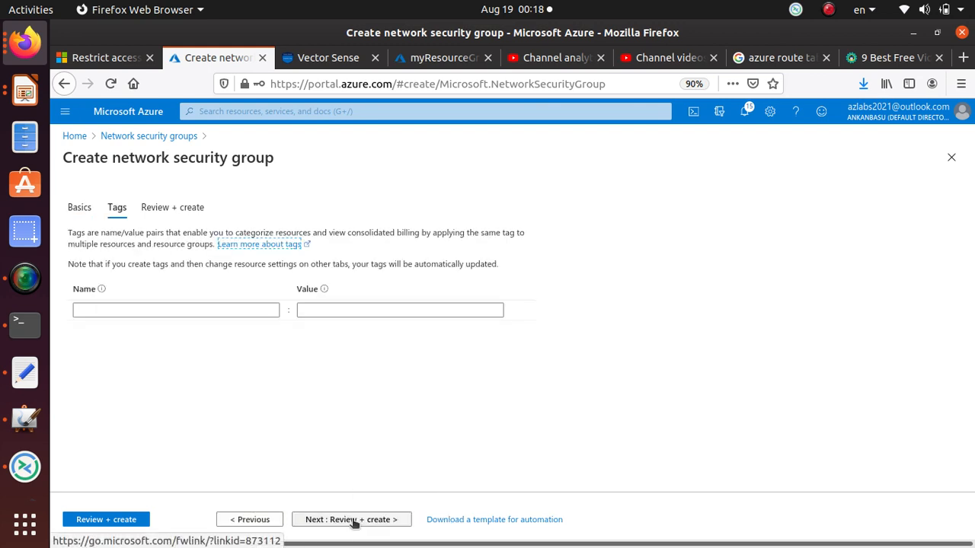
{"action": "left_click", "coordinate": [353, 521]}
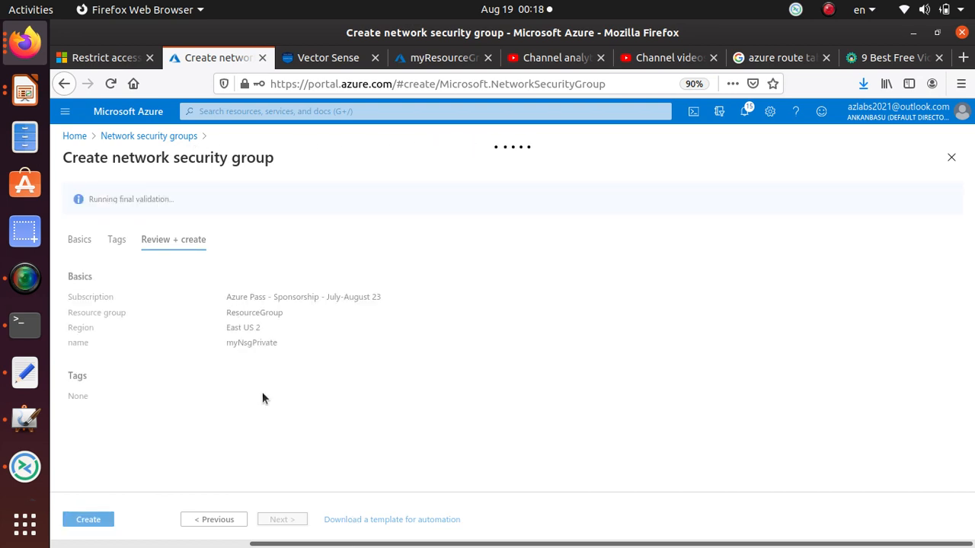
{"action": "left_click", "coordinate": [94, 521]}
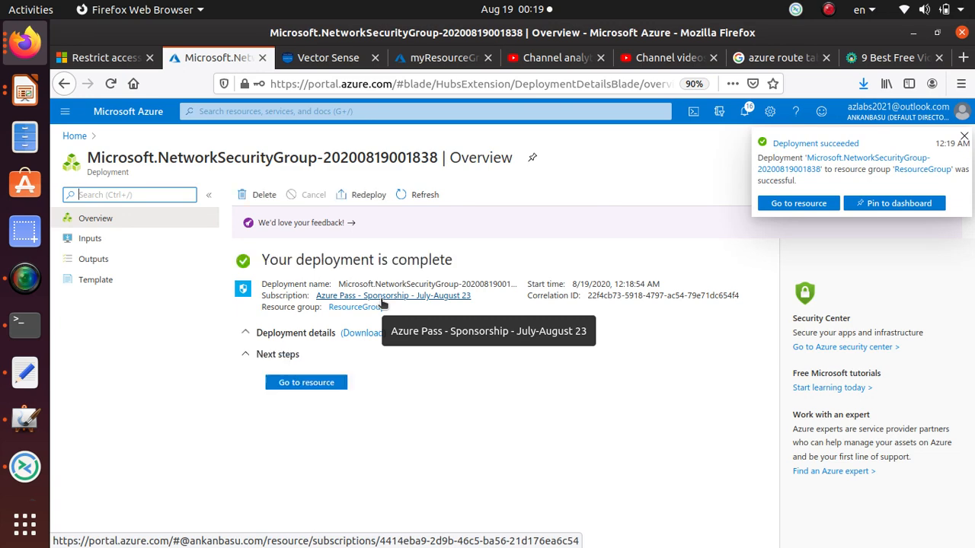
Step: Open the deployed myNsgPrivate and review the tutorial's outbound security rules step
{"action": "left_click", "coordinate": [299, 383]}
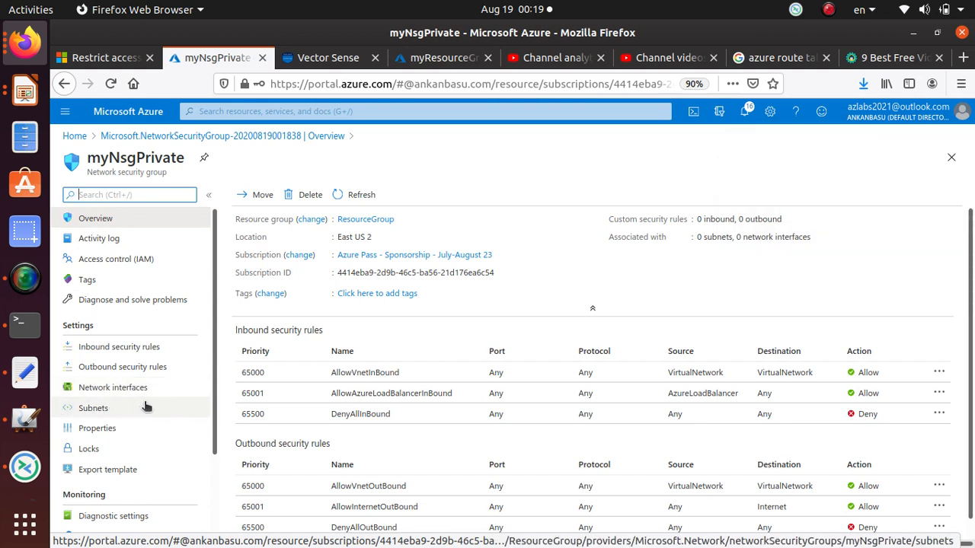
{"action": "left_click", "coordinate": [107, 58]}
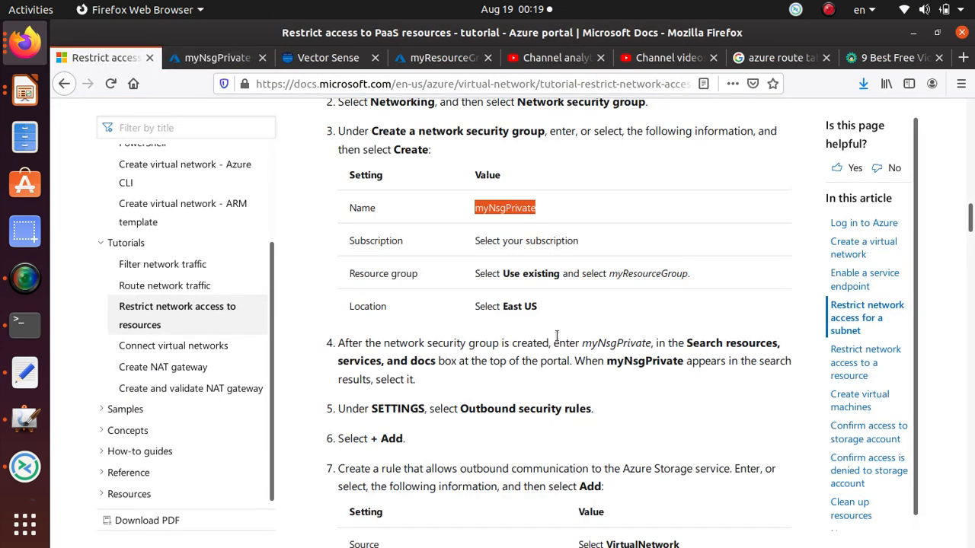
{"action": "scroll", "coordinate": [510, 297], "scroll_direction": "down", "scroll_amount": 4}
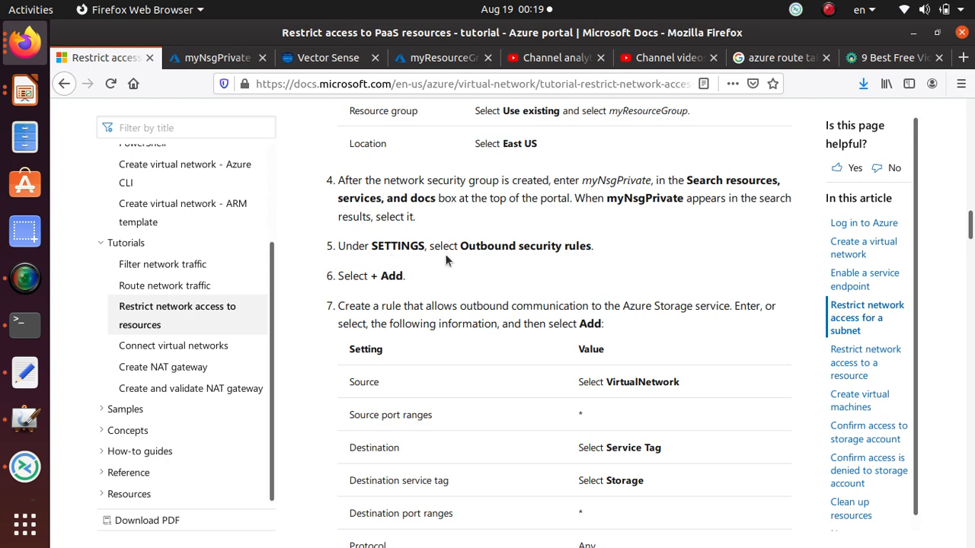
{"action": "left_click_drag", "start_coordinate": [462, 246], "coordinate": [595, 251]}
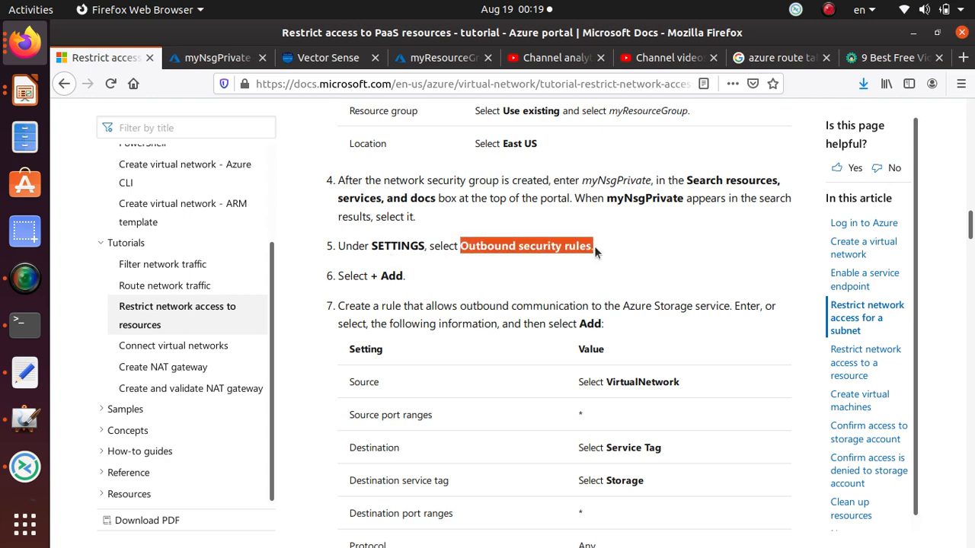
{"action": "scroll", "coordinate": [595, 239], "scroll_direction": "down", "scroll_amount": 2}
{"action": "left_click", "coordinate": [397, 196]}
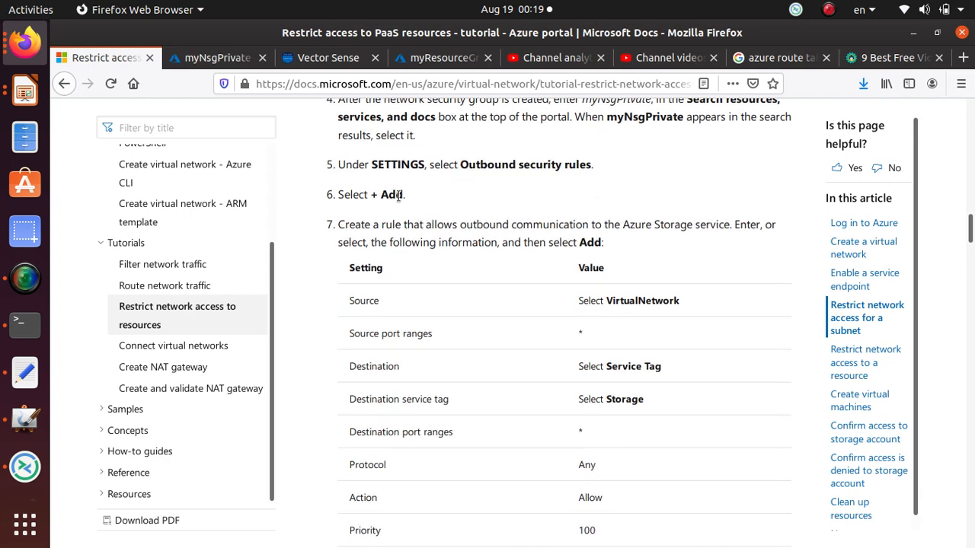
{"action": "double_click", "coordinate": [397, 196]}
Step: Show myNsgPrivate's Outbound security rules page
{"action": "left_click", "coordinate": [213, 57]}
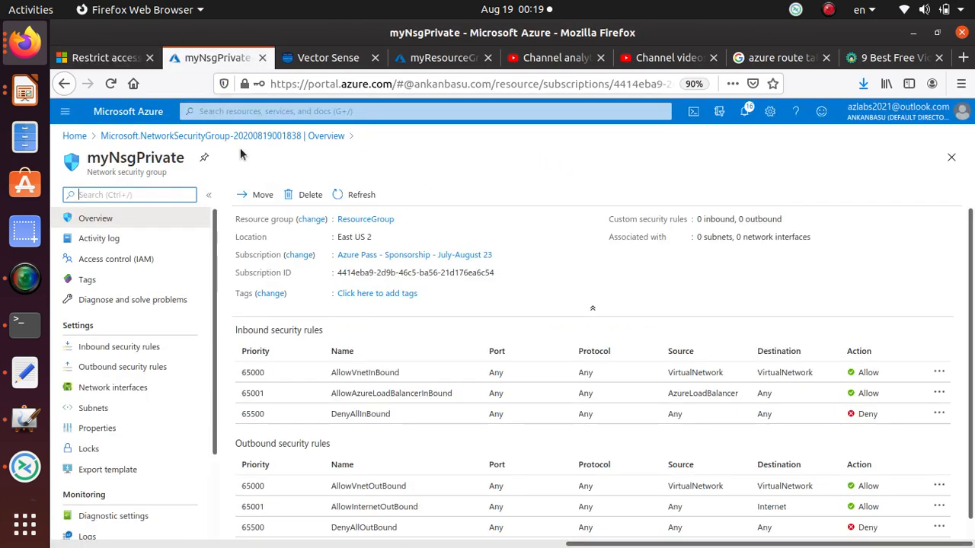
{"action": "scroll", "coordinate": [122, 343], "scroll_direction": "down", "scroll_amount": 2}
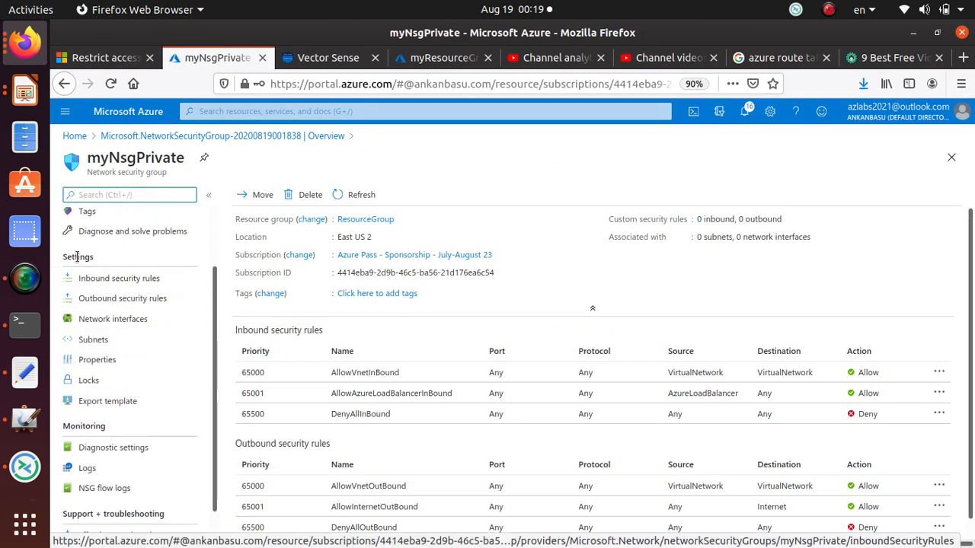
{"action": "left_click", "coordinate": [125, 303]}
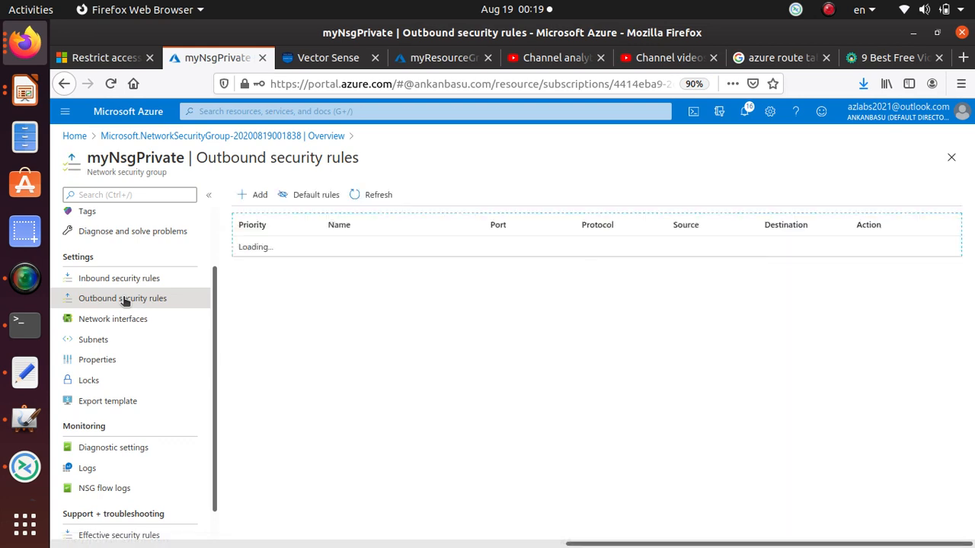
Step: Start a new outbound rule with source set to VirtualNetwork
{"action": "left_click", "coordinate": [238, 197]}
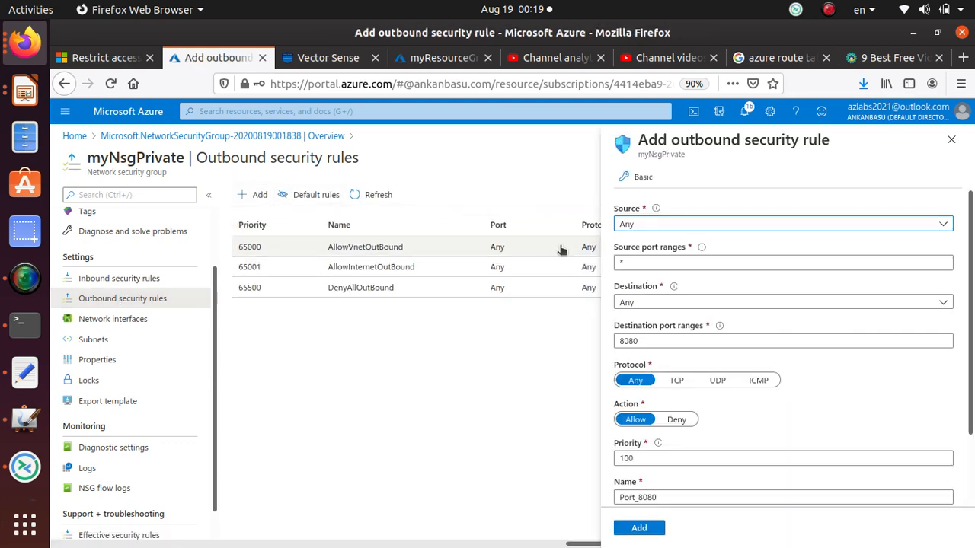
{"action": "left_click", "coordinate": [110, 59]}
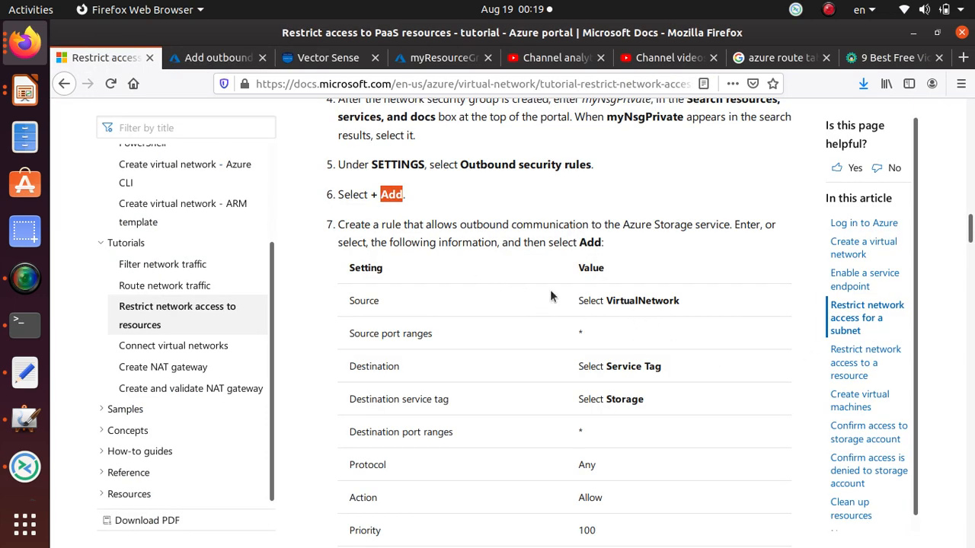
{"action": "left_click_drag", "start_coordinate": [611, 301], "coordinate": [694, 304]}
{"action": "left_click", "coordinate": [221, 67]}
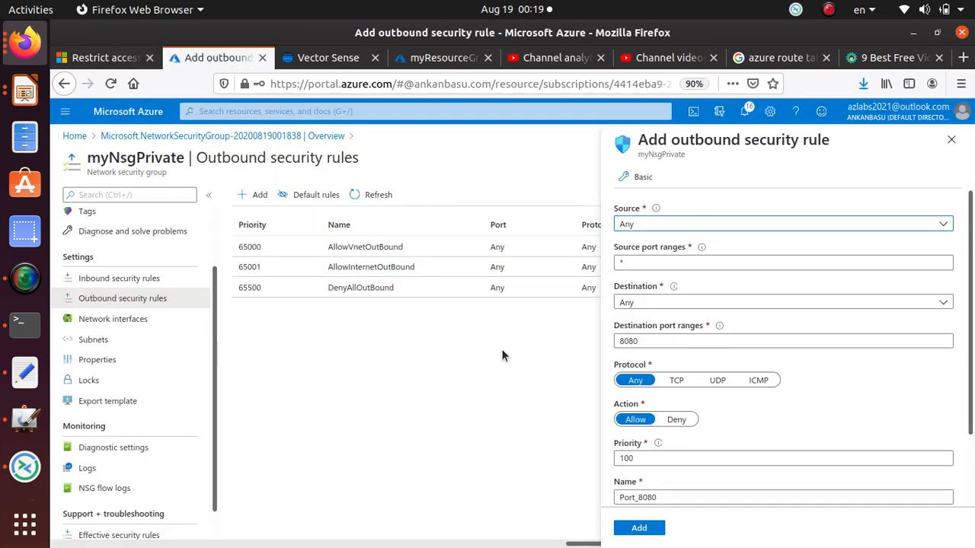
{"action": "left_click", "coordinate": [805, 229]}
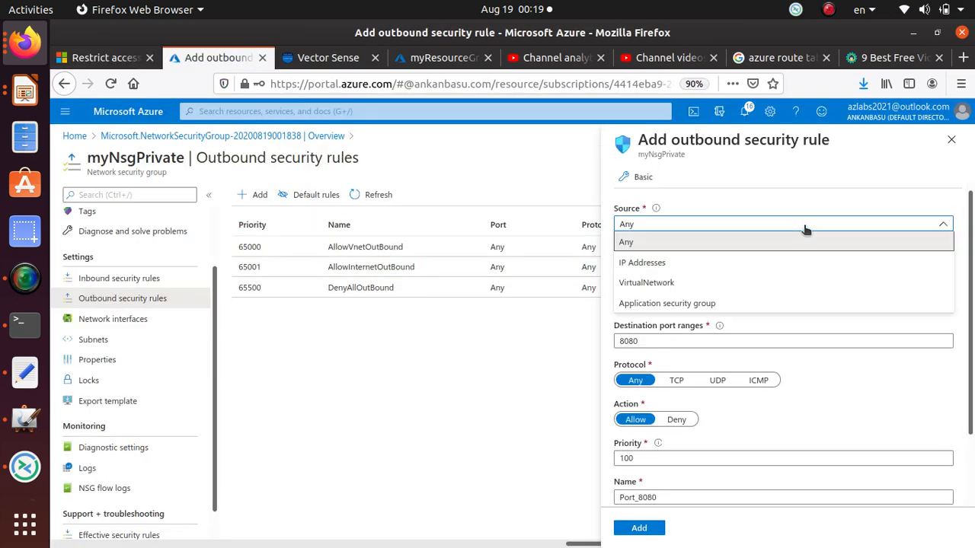
{"action": "left_click", "coordinate": [680, 283]}
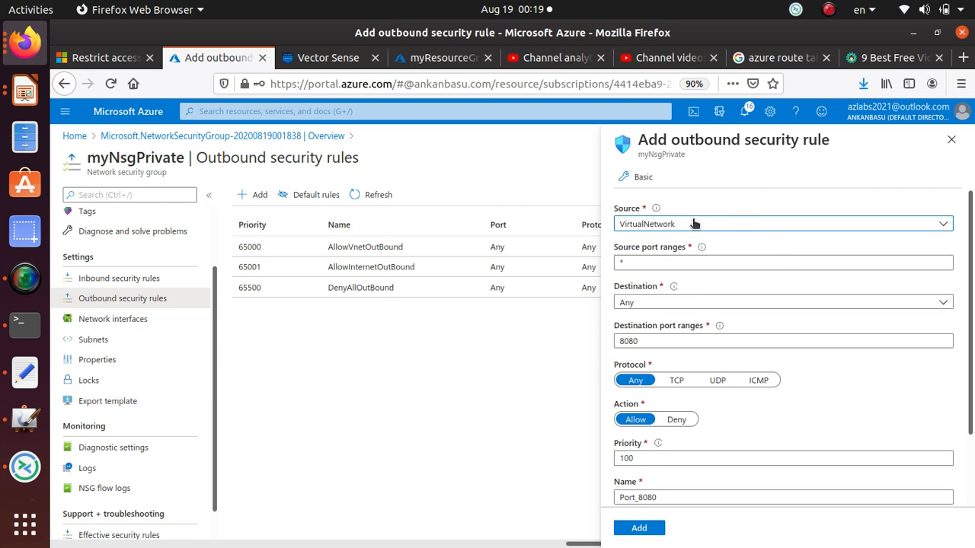
Step: Set the rule's destination to the Storage service tag
{"action": "left_click", "coordinate": [112, 61]}
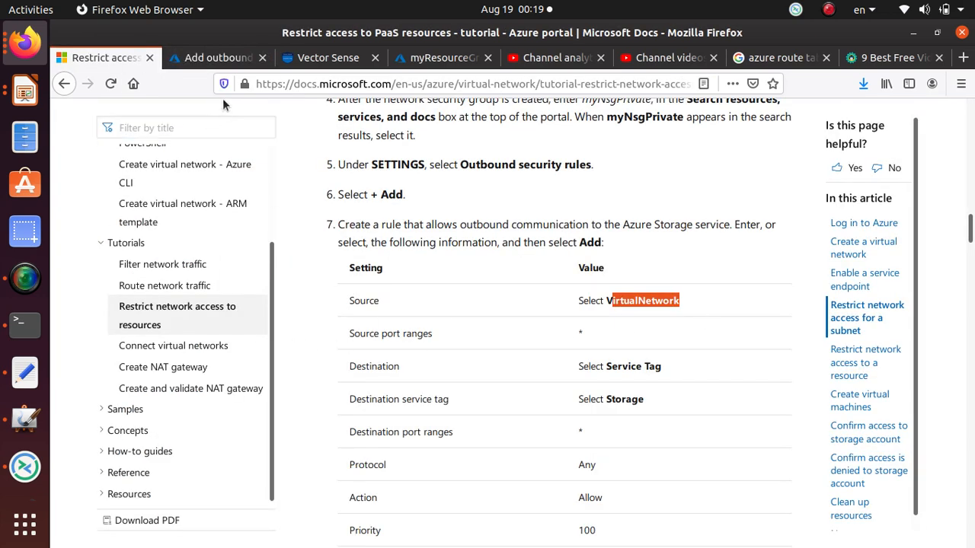
{"action": "left_click", "coordinate": [217, 58]}
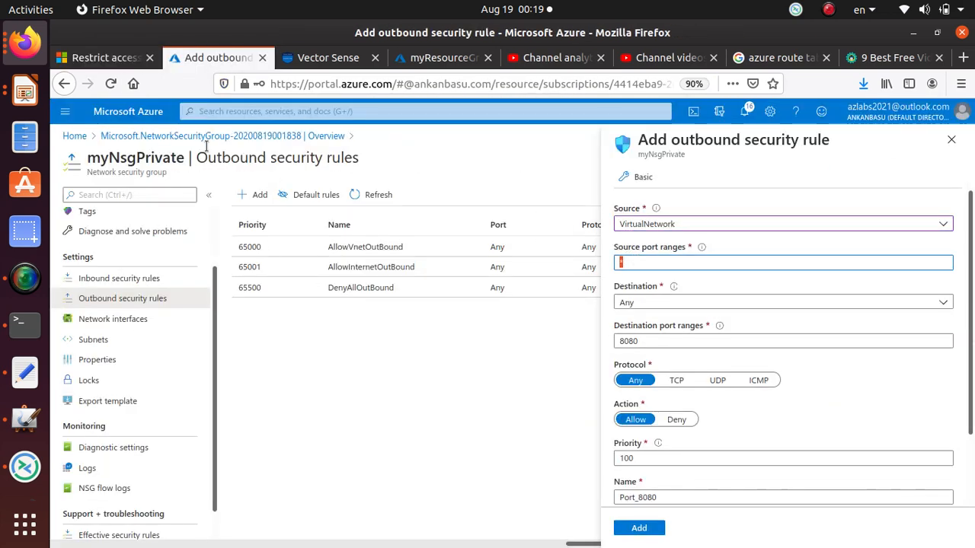
{"action": "left_click", "coordinate": [108, 58]}
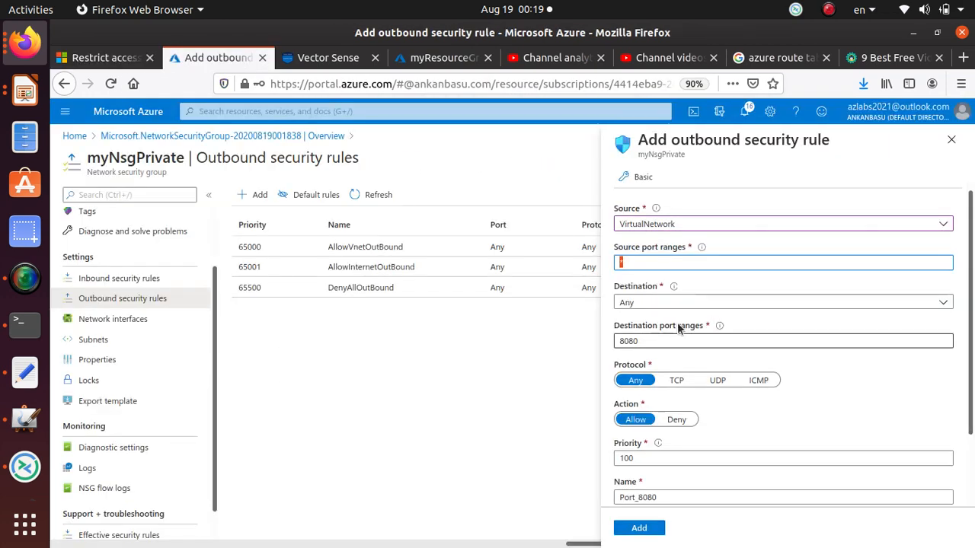
{"action": "left_click", "coordinate": [661, 302]}
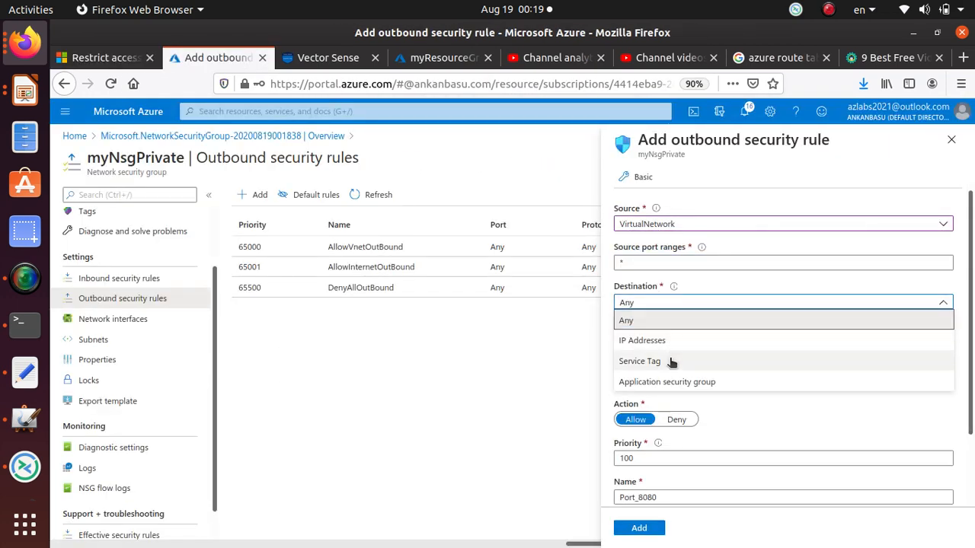
{"action": "left_click", "coordinate": [667, 361]}
{"action": "left_click", "coordinate": [667, 341]}
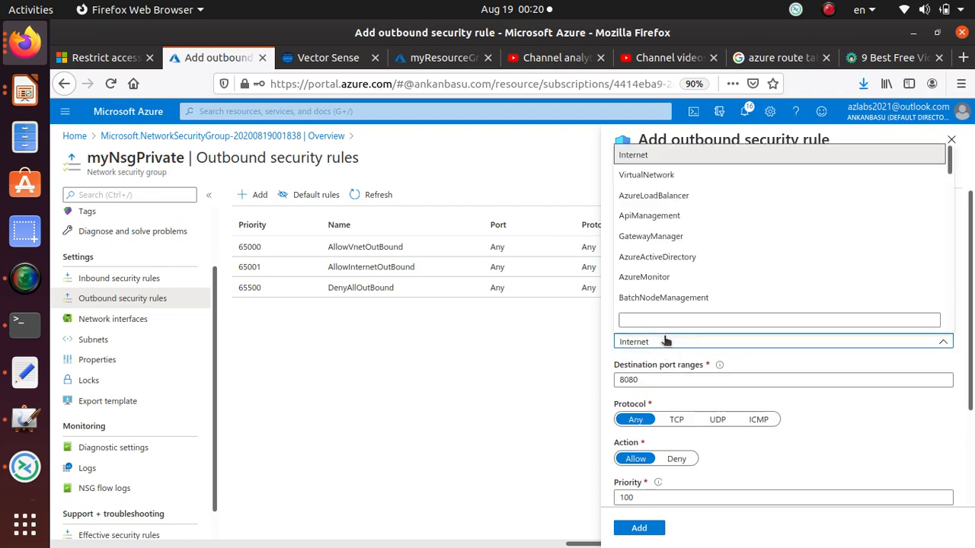
{"action": "left_click", "coordinate": [667, 341]}
{"action": "left_click", "coordinate": [97, 59]}
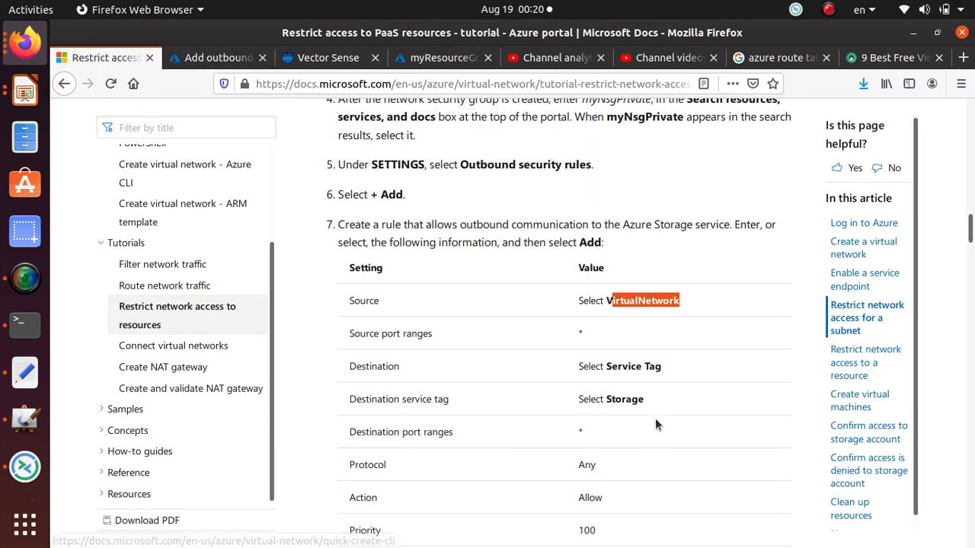
{"action": "left_click", "coordinate": [616, 368]}
{"action": "left_click", "coordinate": [205, 59]}
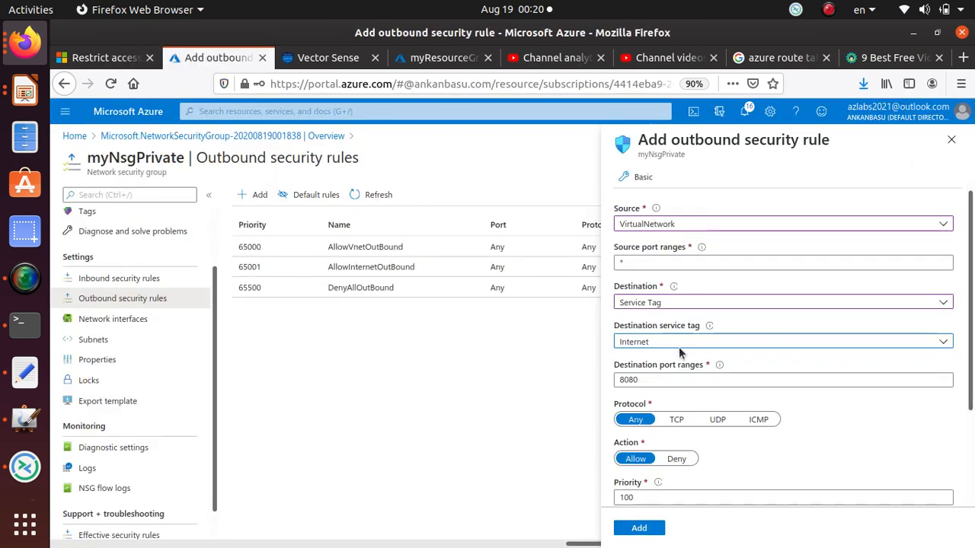
{"action": "left_click", "coordinate": [680, 343]}
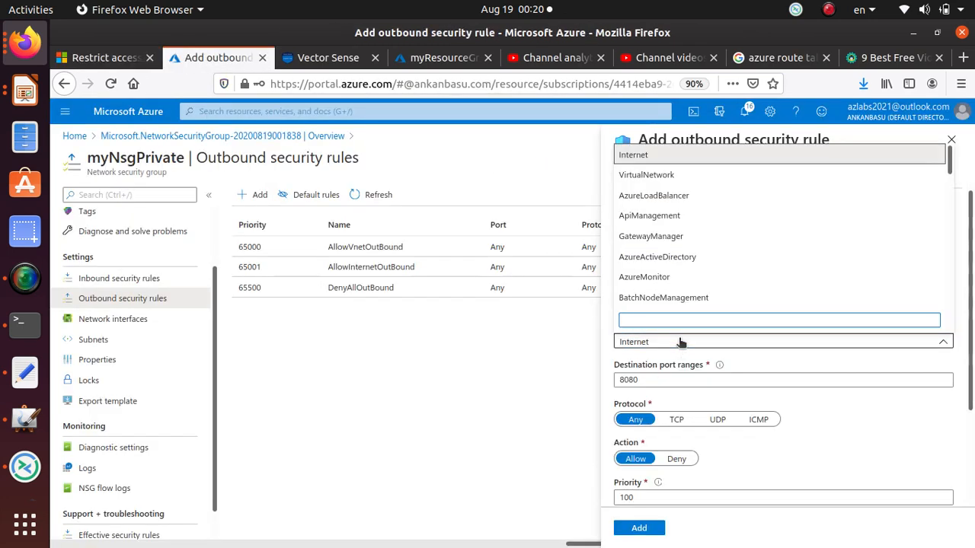
{"action": "type", "text": "sto"}
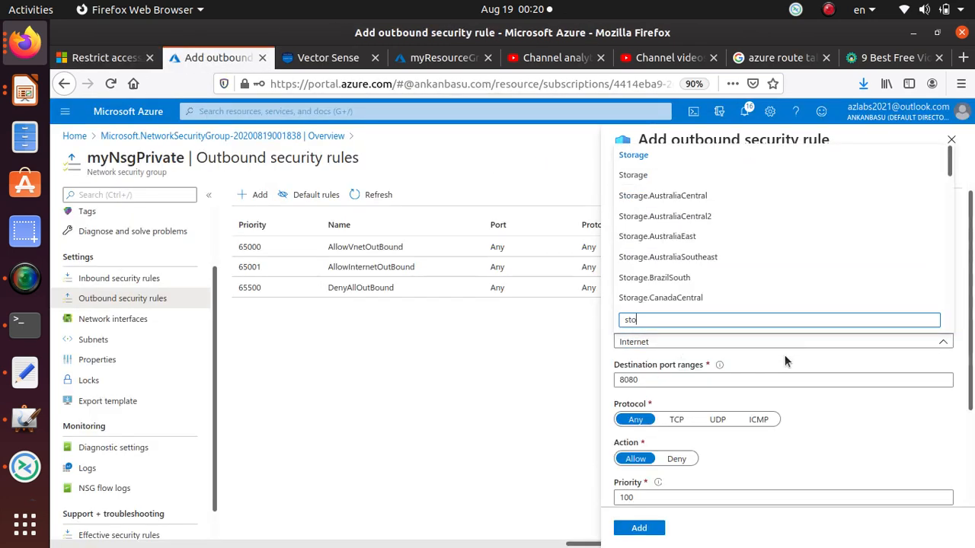
{"action": "left_click", "coordinate": [649, 175]}
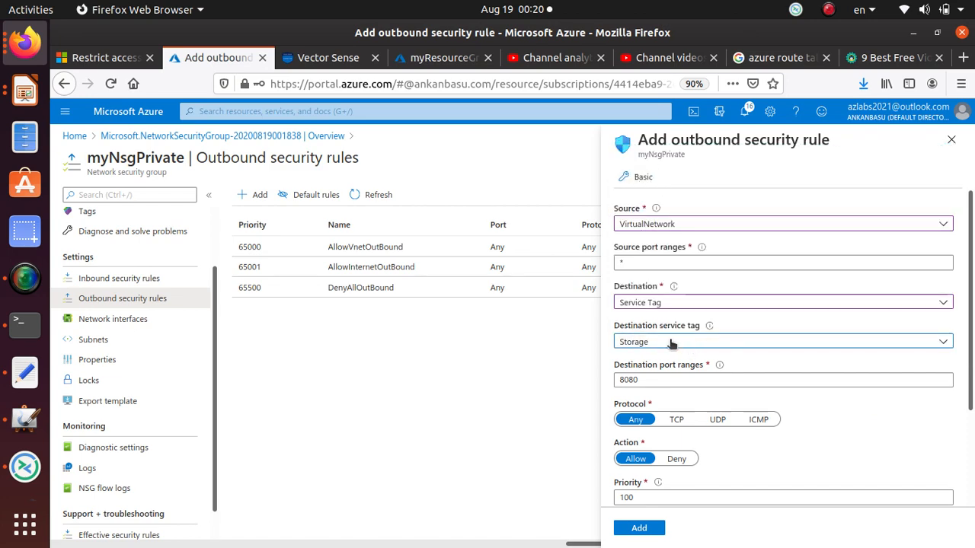
Step: Change the destination port range from 8080 to * and keep protocol Any
{"action": "left_click", "coordinate": [107, 59]}
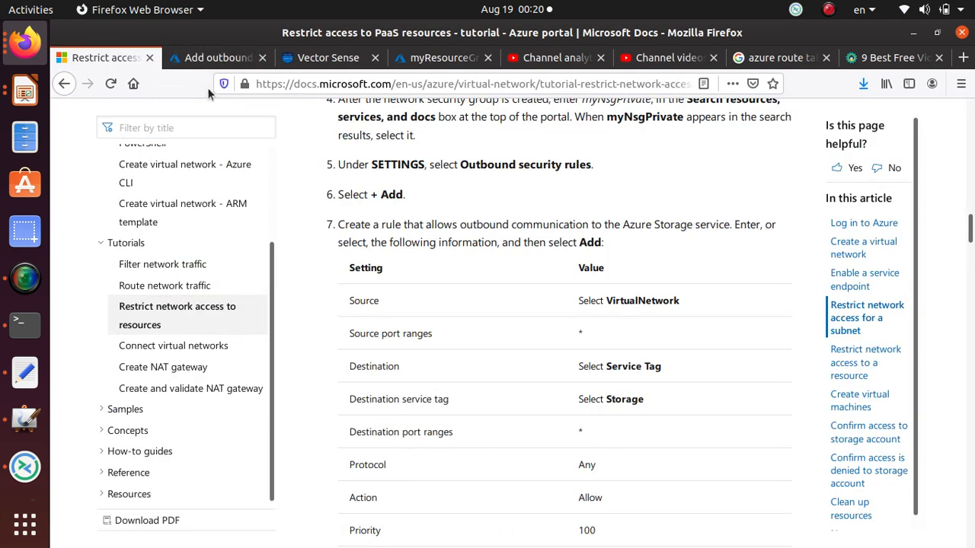
{"action": "left_click", "coordinate": [215, 58]}
{"action": "left_click_drag", "start_coordinate": [644, 380], "coordinate": [550, 366]}
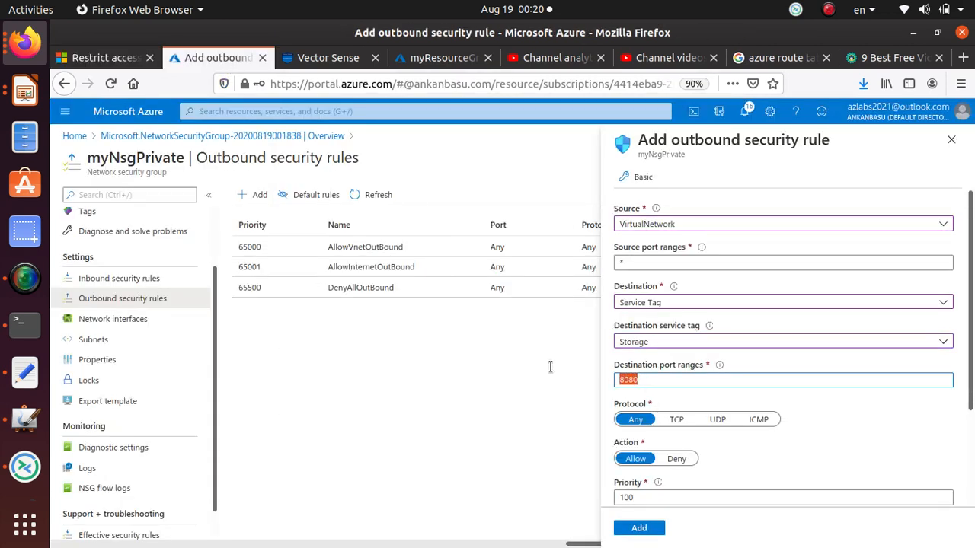
{"action": "type", "text": "*"}
{"action": "left_click", "coordinate": [677, 419]}
{"action": "left_click", "coordinate": [105, 57]}
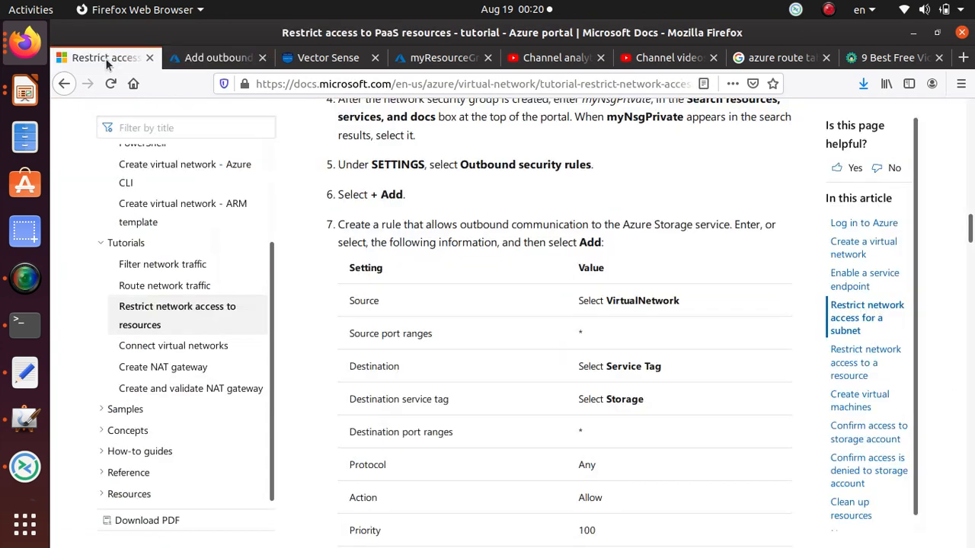
{"action": "left_click", "coordinate": [207, 63]}
{"action": "left_click", "coordinate": [634, 420]}
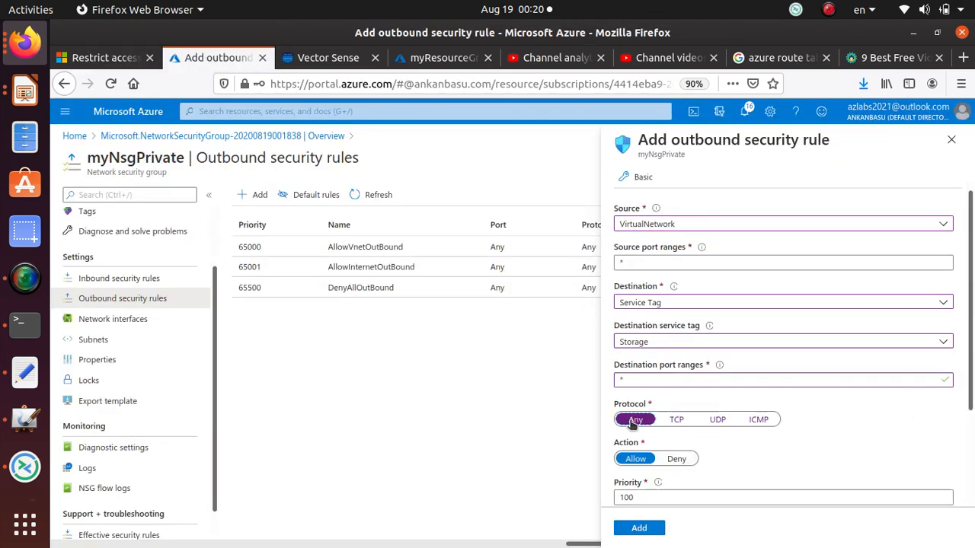
Step: Name the rule Allow-Storage-All, copied from the tutorial
{"action": "left_click", "coordinate": [105, 57]}
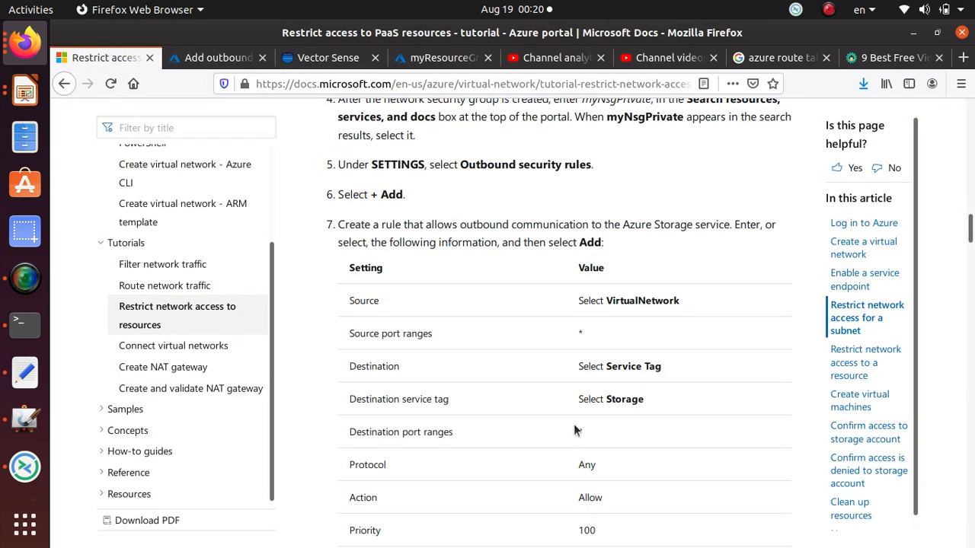
{"action": "scroll", "coordinate": [365, 453], "scroll_direction": "down", "scroll_amount": 2}
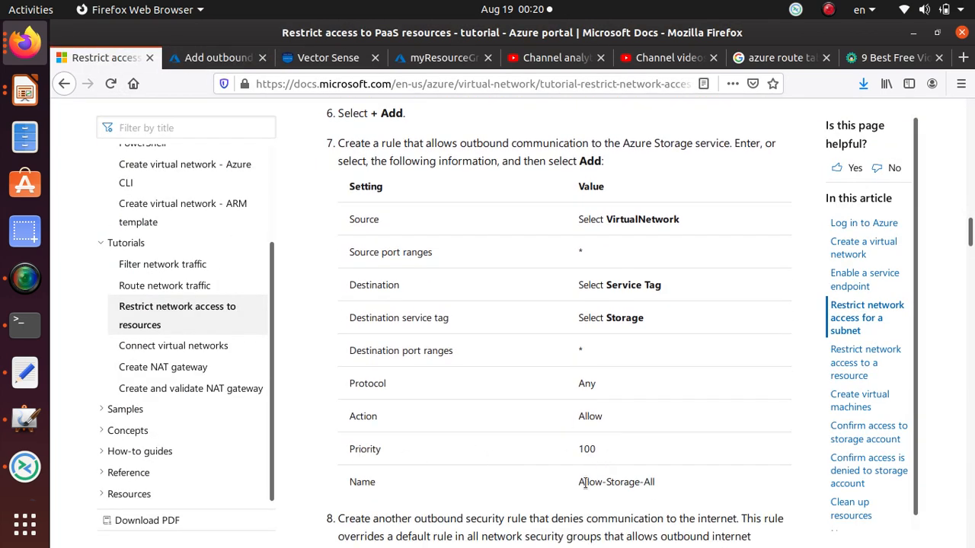
{"action": "left_click_drag", "start_coordinate": [578, 482], "coordinate": [657, 485]}
{"action": "right_click", "coordinate": [642, 482]}
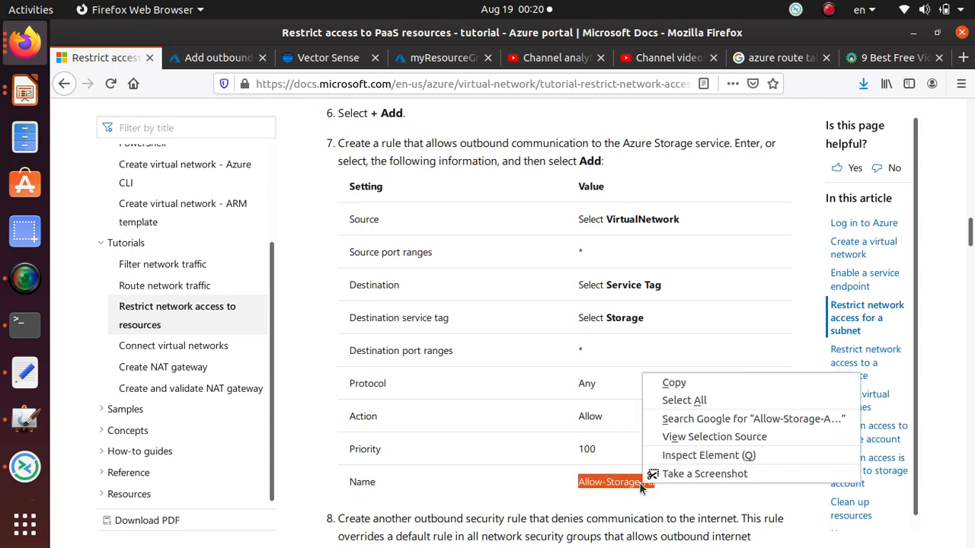
{"action": "left_click", "coordinate": [675, 384]}
{"action": "left_click", "coordinate": [217, 57]}
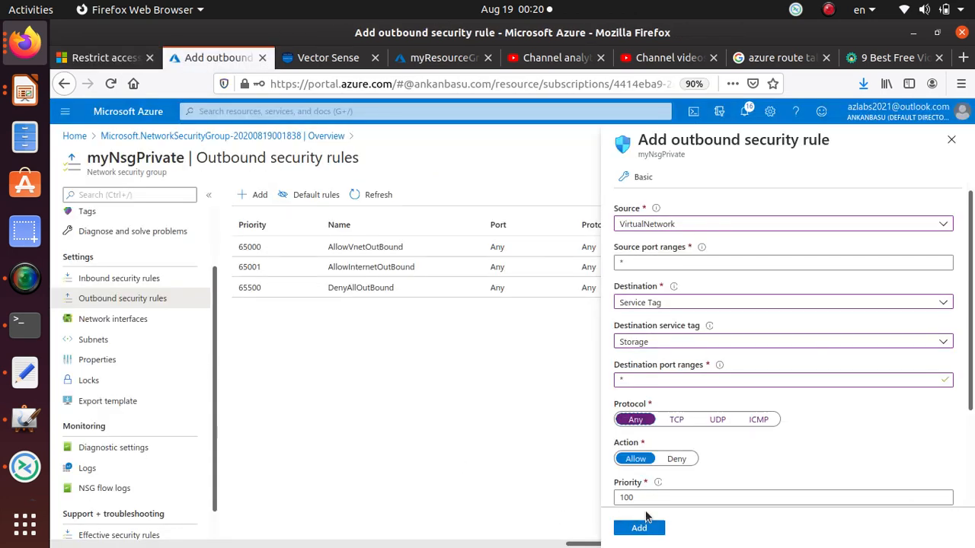
{"action": "scroll", "coordinate": [651, 411], "scroll_direction": "down", "scroll_amount": 1}
{"action": "scroll", "coordinate": [651, 411], "scroll_direction": "down", "scroll_amount": 1}
{"action": "left_click_drag", "start_coordinate": [667, 434], "coordinate": [520, 435]}
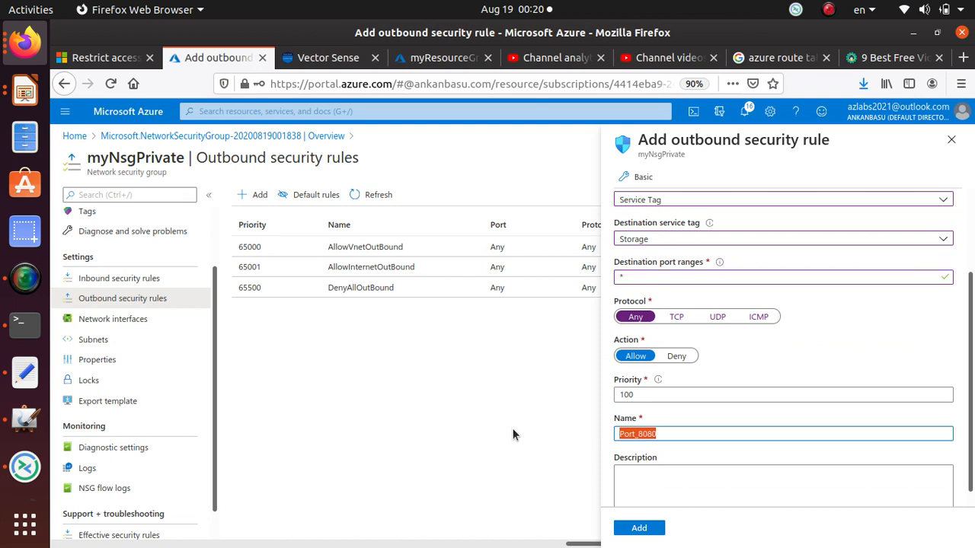
{"action": "key", "text": "ctrl+v"}
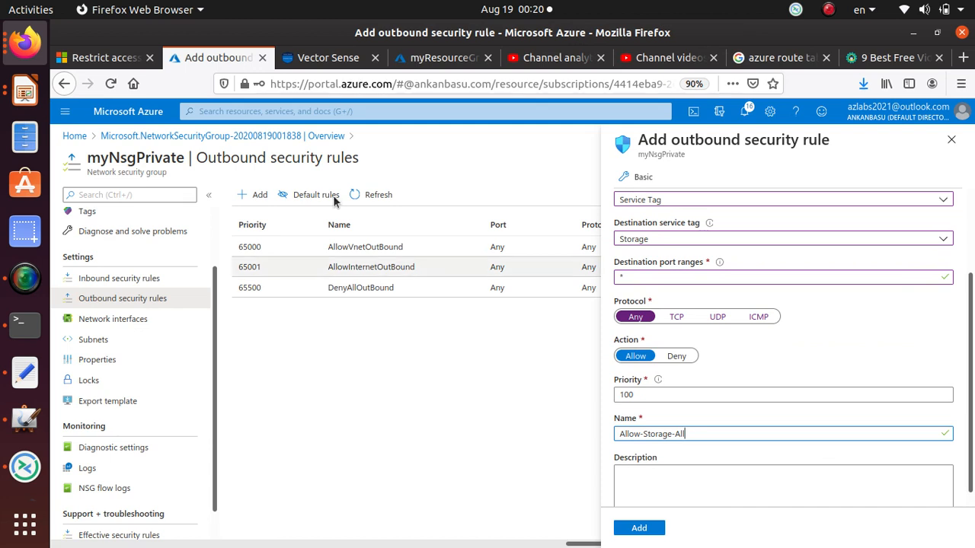
Step: Add the Allow-Storage-All outbound rule to myNsgPrivate
{"action": "double_click", "coordinate": [183, 158]}
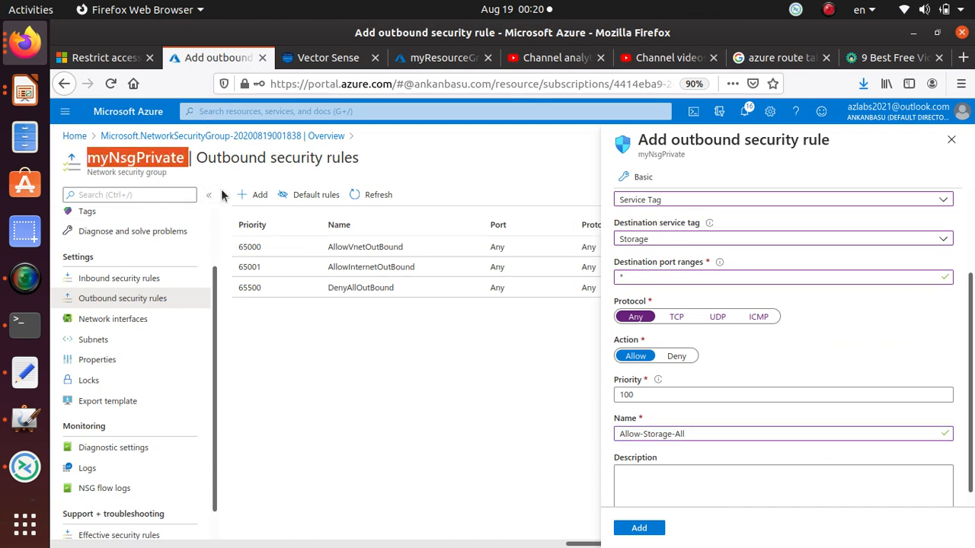
{"action": "scroll", "coordinate": [747, 261], "scroll_direction": "up", "scroll_amount": 3}
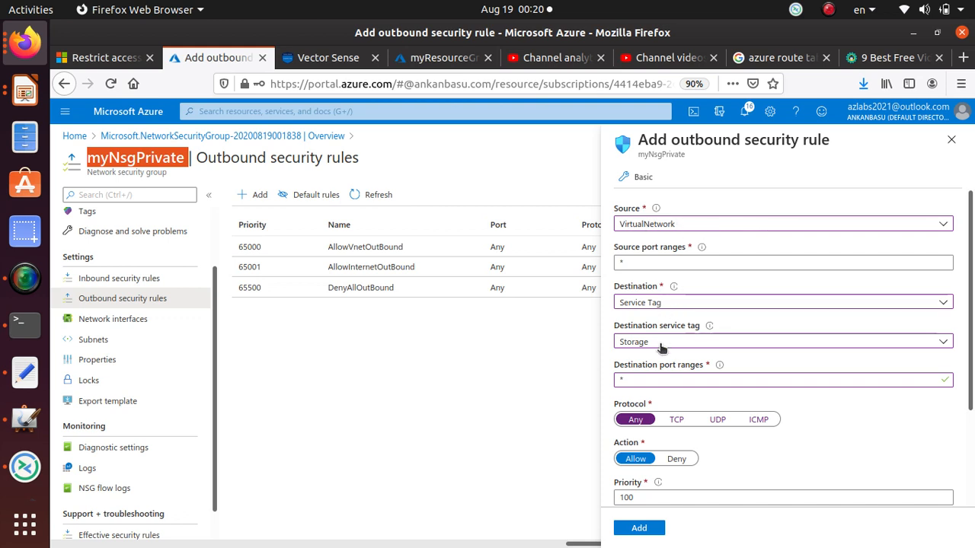
{"action": "scroll", "coordinate": [731, 319], "scroll_direction": "down", "scroll_amount": 3}
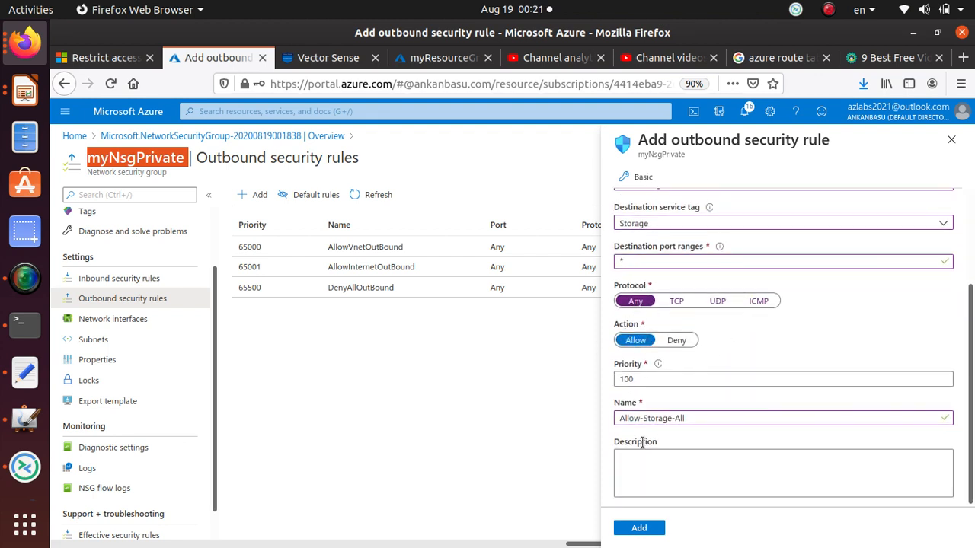
{"action": "left_click", "coordinate": [640, 528]}
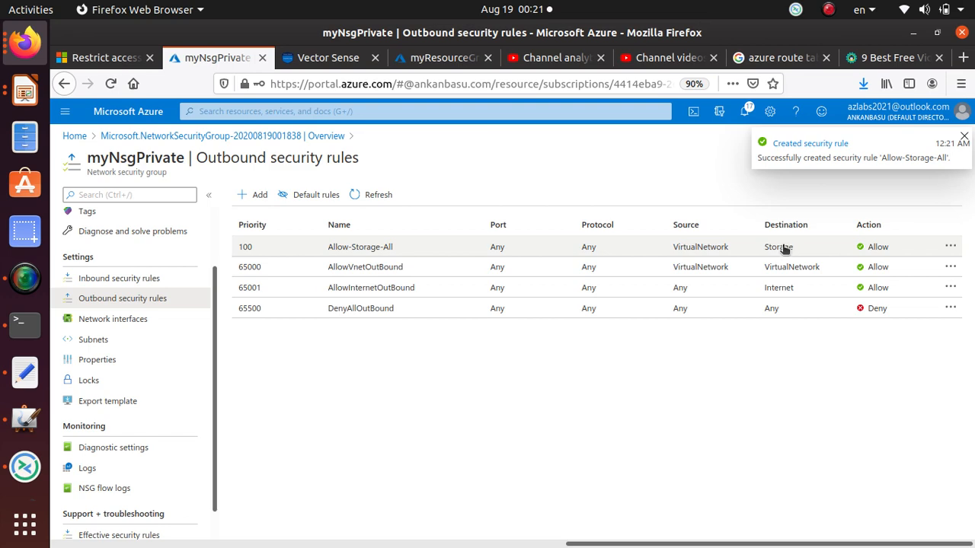
{"action": "left_click", "coordinate": [103, 58]}
{"action": "scroll", "coordinate": [460, 186], "scroll_direction": "down", "scroll_amount": 8}
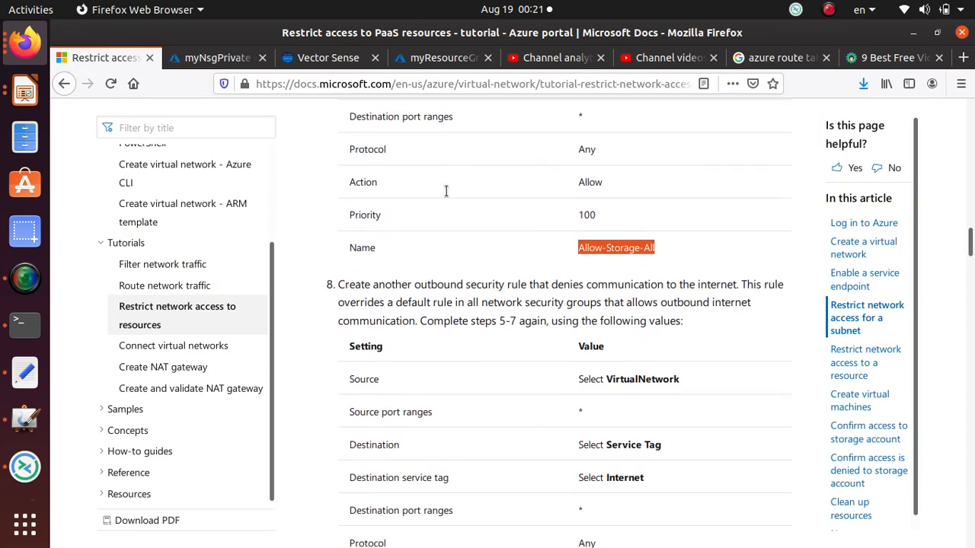
{"action": "left_click_drag", "start_coordinate": [338, 193], "coordinate": [742, 193]}
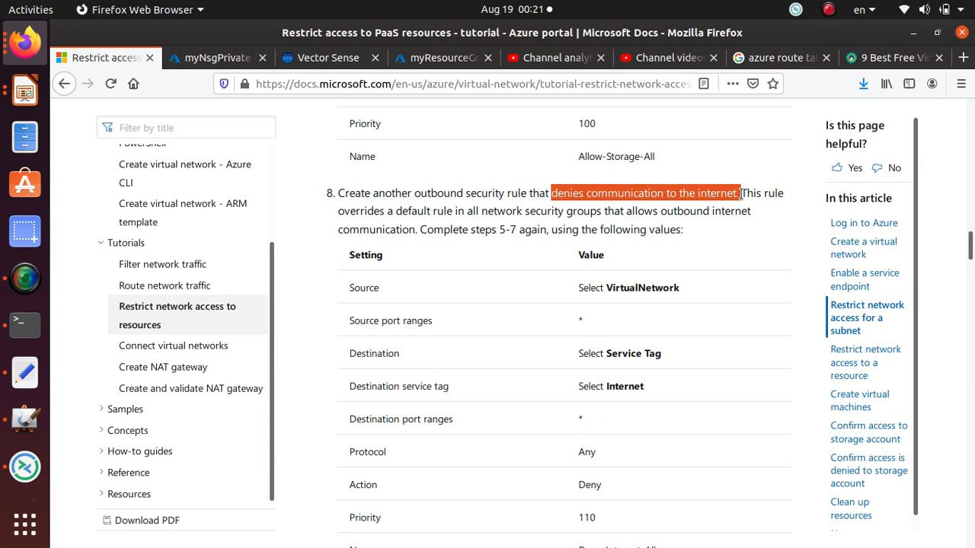
{"action": "left_click", "coordinate": [217, 58]}
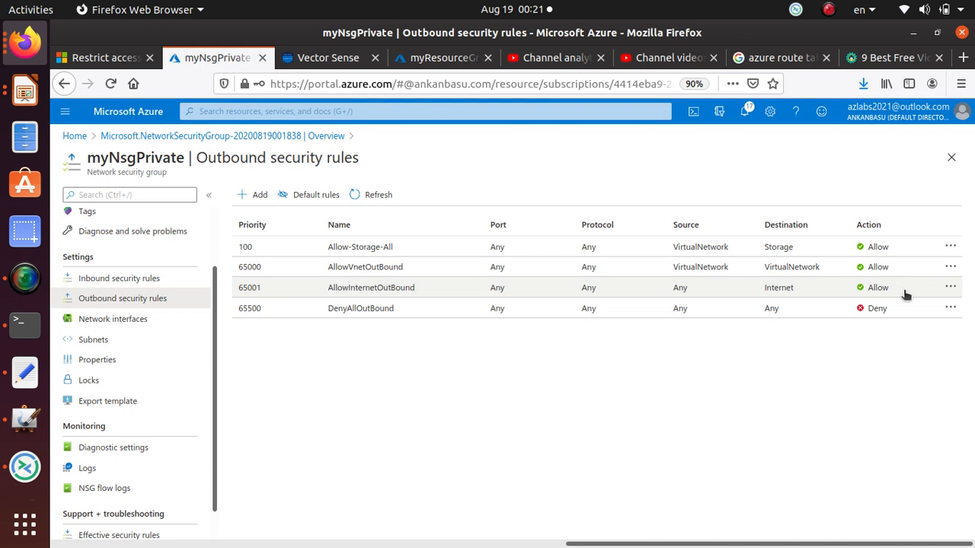
{"action": "left_click_drag", "start_coordinate": [319, 291], "coordinate": [911, 294]}
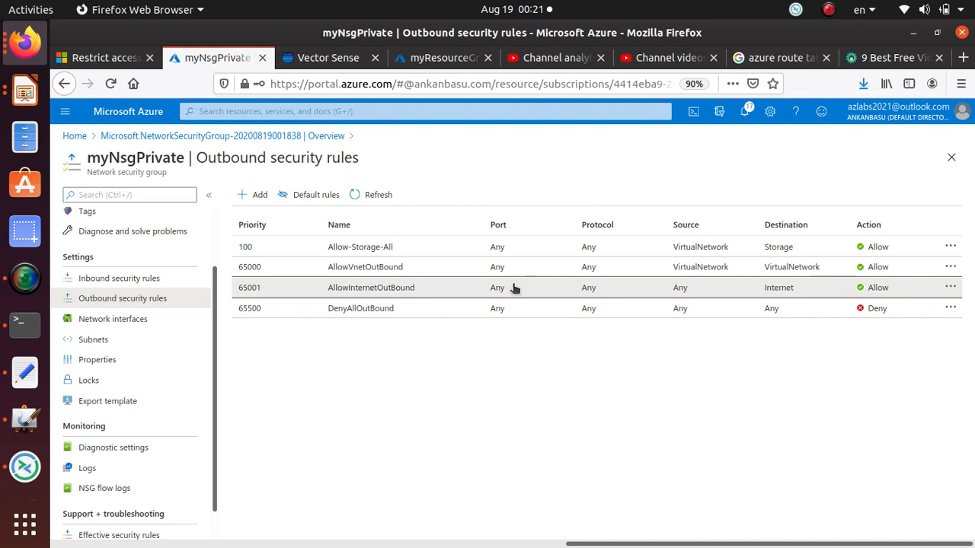
{"action": "left_click", "coordinate": [347, 285]}
{"action": "left_click_drag", "start_coordinate": [323, 288], "coordinate": [874, 288]}
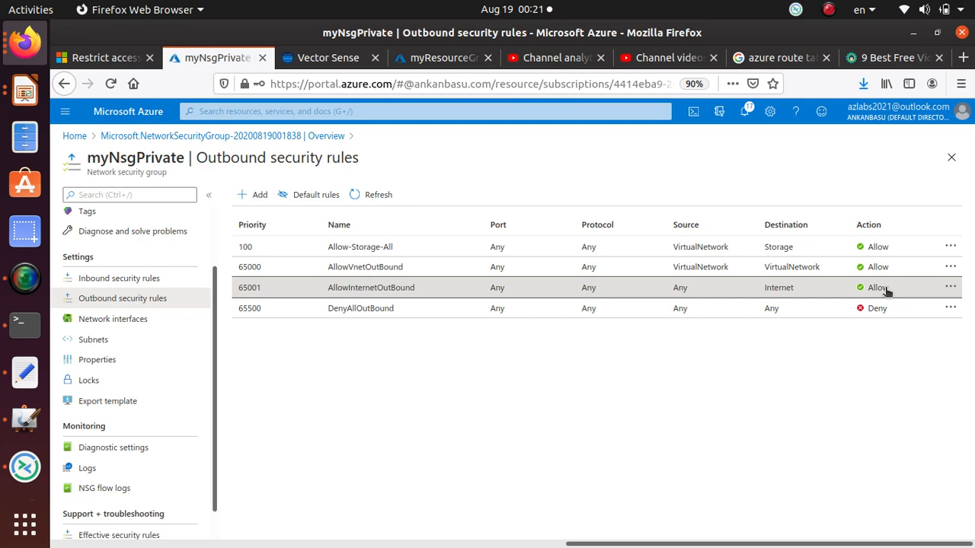
{"action": "left_click", "coordinate": [103, 59]}
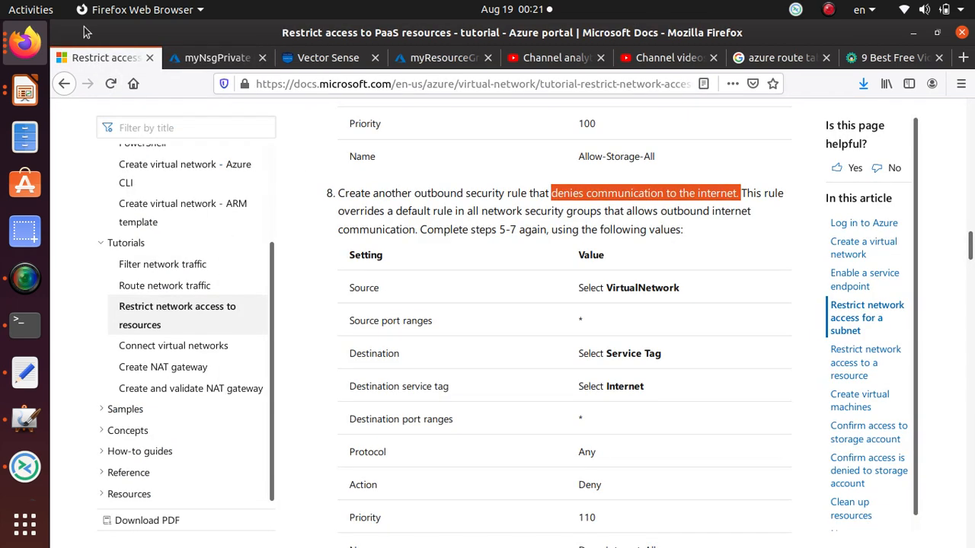
{"action": "scroll", "coordinate": [619, 309], "scroll_direction": "down", "scroll_amount": 2}
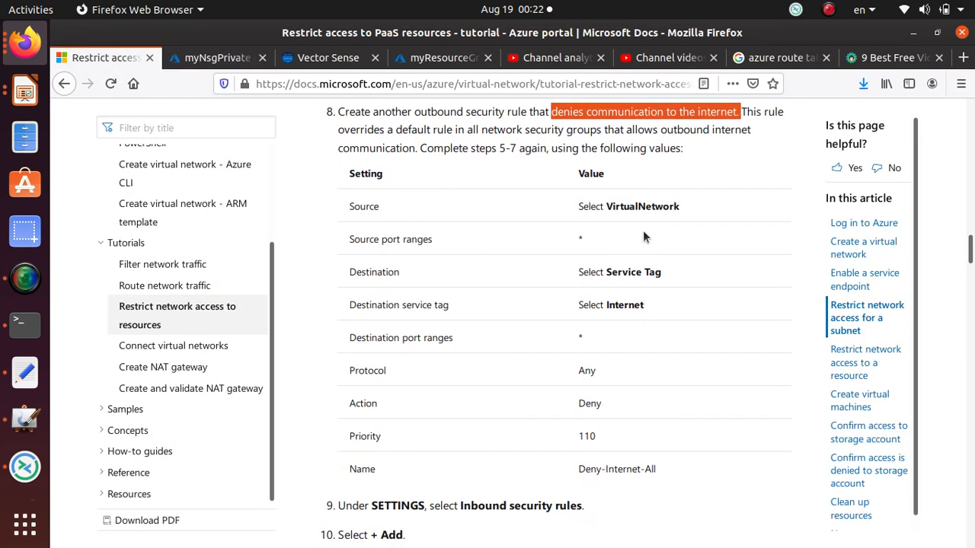
{"action": "left_click", "coordinate": [197, 58]}
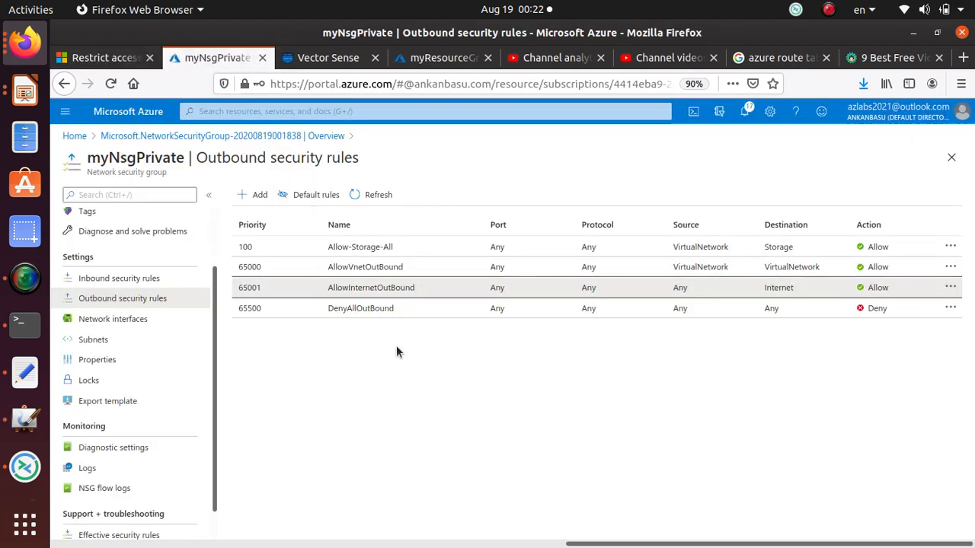
Step: Start another outbound rule with a Service Tag destination and Deny action
{"action": "left_click", "coordinate": [255, 193]}
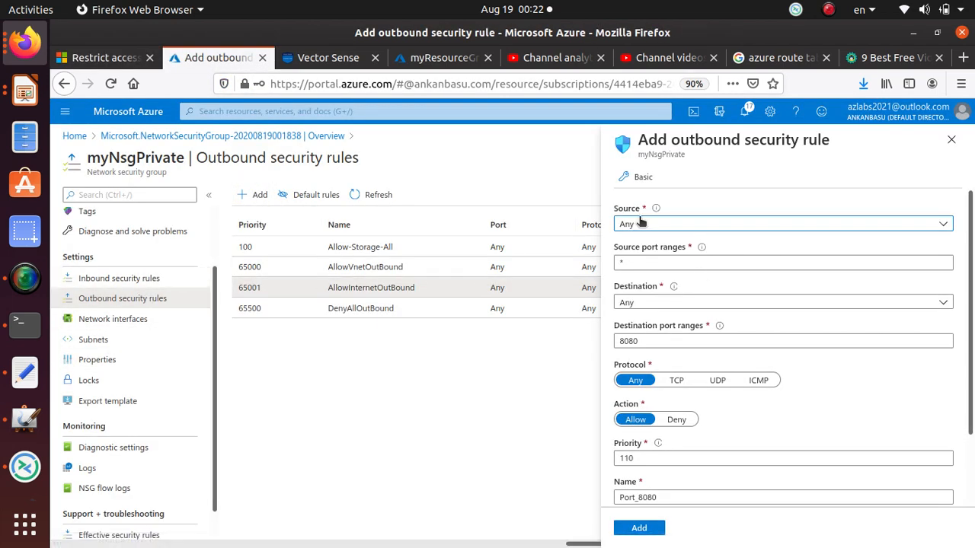
{"action": "left_click", "coordinate": [658, 305]}
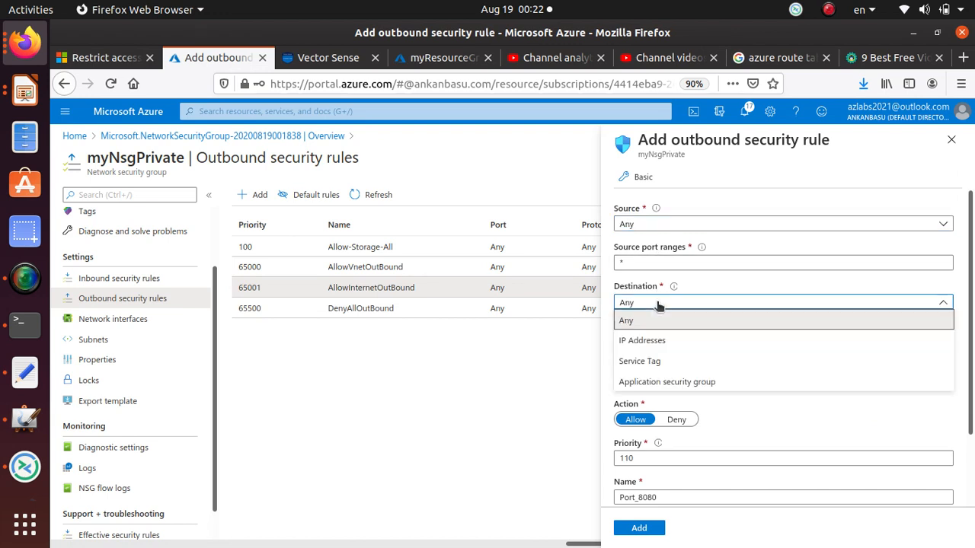
{"action": "left_click", "coordinate": [657, 361]}
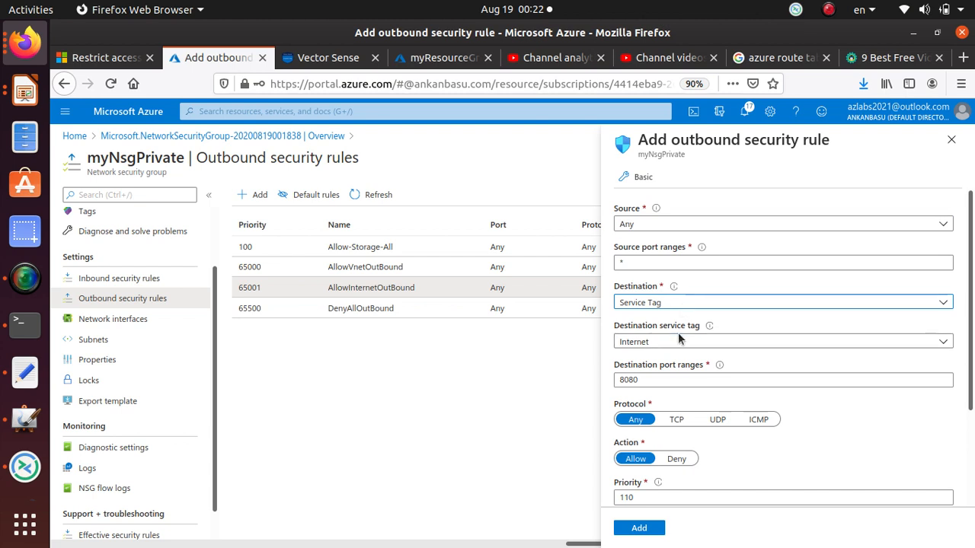
{"action": "left_click_drag", "start_coordinate": [653, 378], "coordinate": [565, 378]}
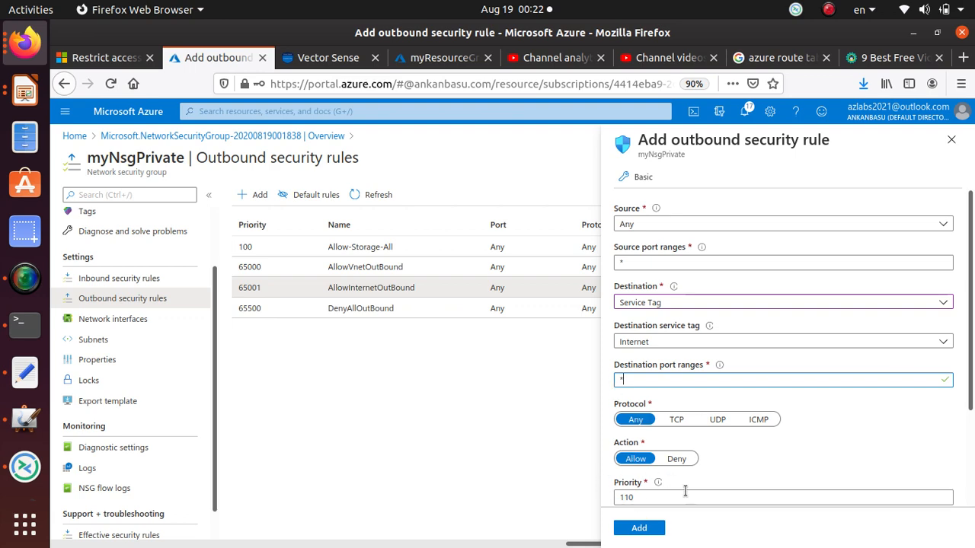
{"action": "left_click", "coordinate": [677, 459]}
{"action": "scroll", "coordinate": [959, 400], "scroll_direction": "down", "scroll_amount": 3}
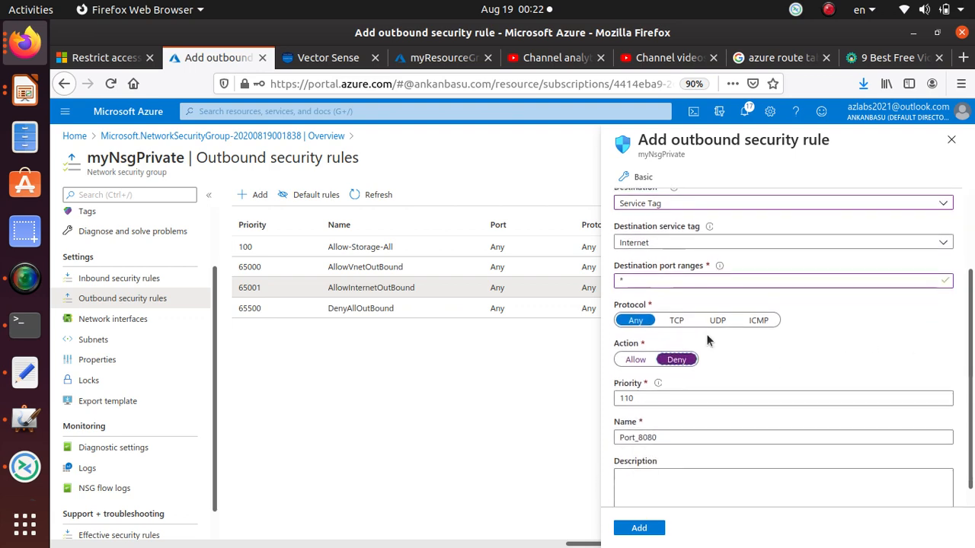
Step: Set the deny rule's source to VirtualNetwork
{"action": "left_click", "coordinate": [115, 57]}
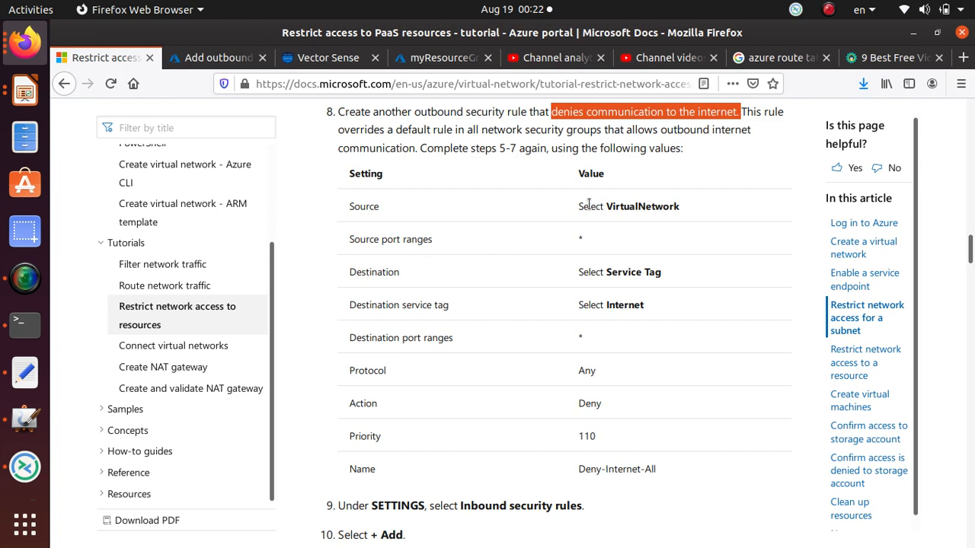
{"action": "left_click", "coordinate": [204, 59]}
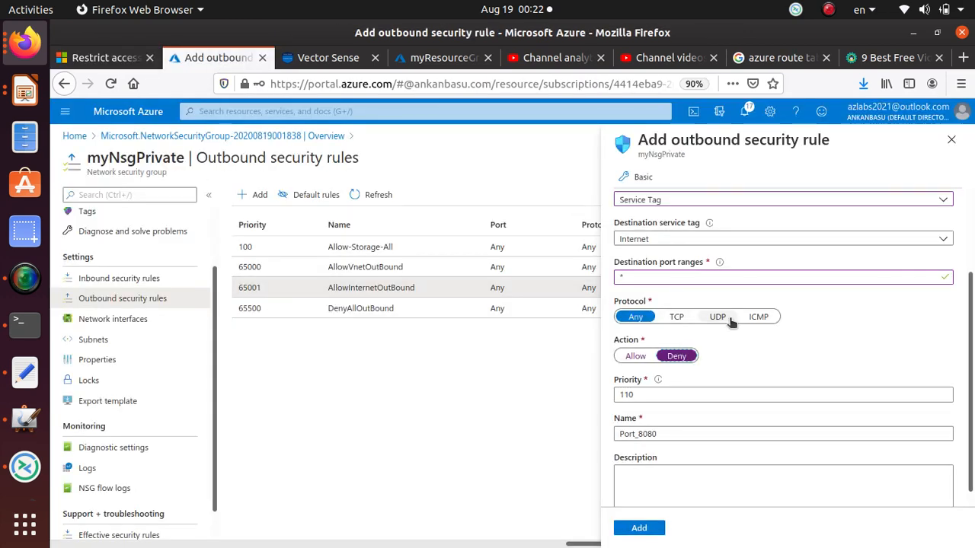
{"action": "scroll", "coordinate": [730, 322], "scroll_direction": "up", "scroll_amount": 3}
{"action": "left_click", "coordinate": [631, 224]}
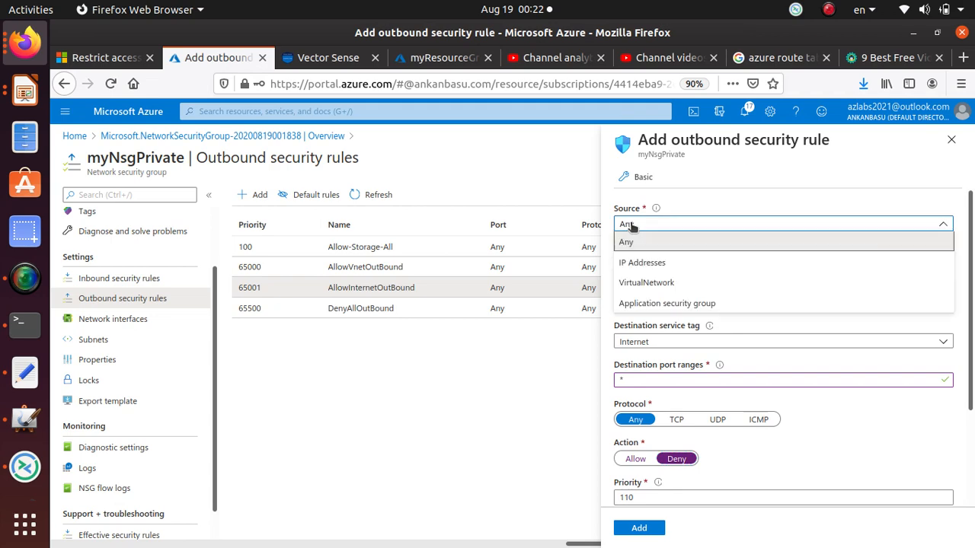
{"action": "left_click", "coordinate": [678, 283]}
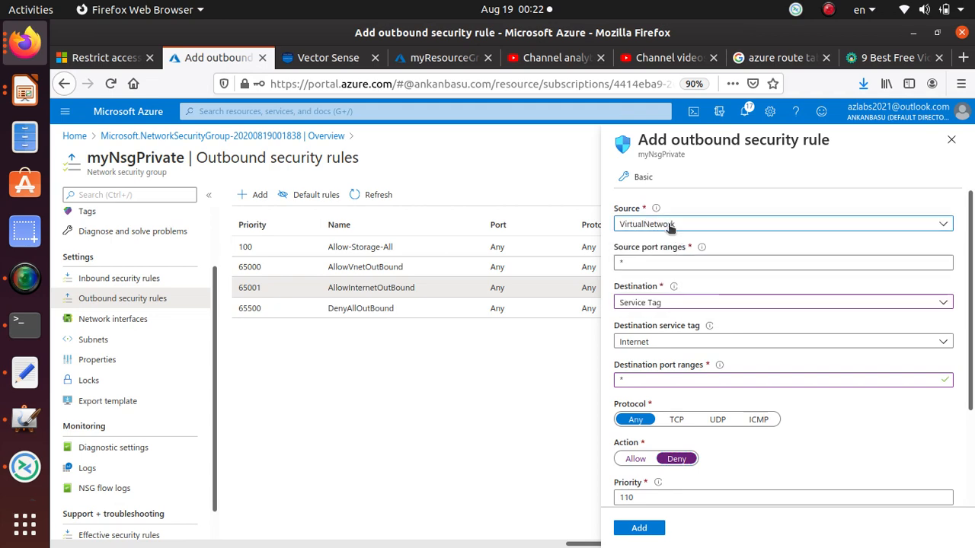
Step: Check the tutorial's Internet destination and Deny values, and copy the name Deny-Internet-All
{"action": "left_click", "coordinate": [95, 58]}
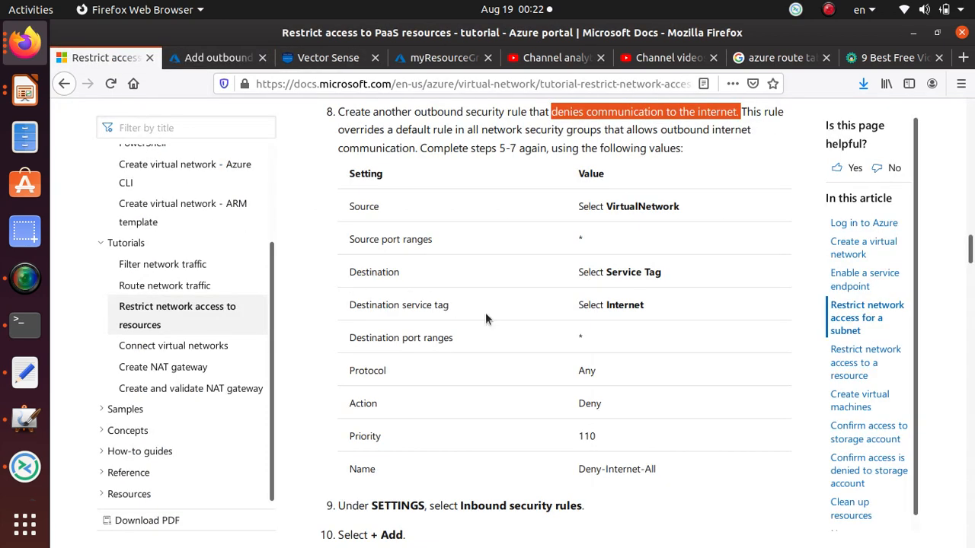
{"action": "left_click_drag", "start_coordinate": [590, 245], "coordinate": [560, 238]}
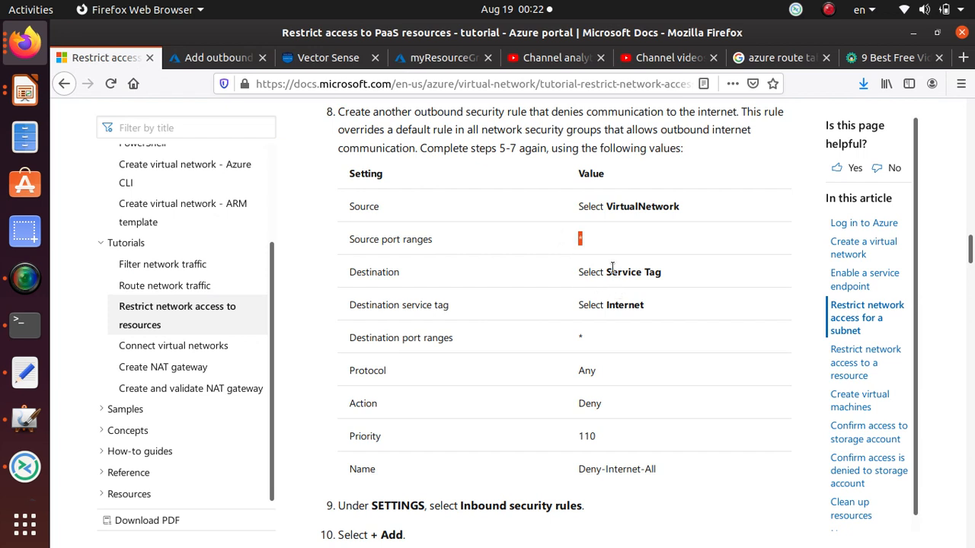
{"action": "left_click_drag", "start_coordinate": [612, 268], "coordinate": [605, 305]}
{"action": "left_click", "coordinate": [593, 340]}
{"action": "left_click_drag", "start_coordinate": [611, 402], "coordinate": [596, 445]}
{"action": "left_click", "coordinate": [609, 466]}
{"action": "triple_click", "coordinate": [626, 467]}
{"action": "right_click", "coordinate": [629, 467]}
{"action": "left_click", "coordinate": [662, 365]}
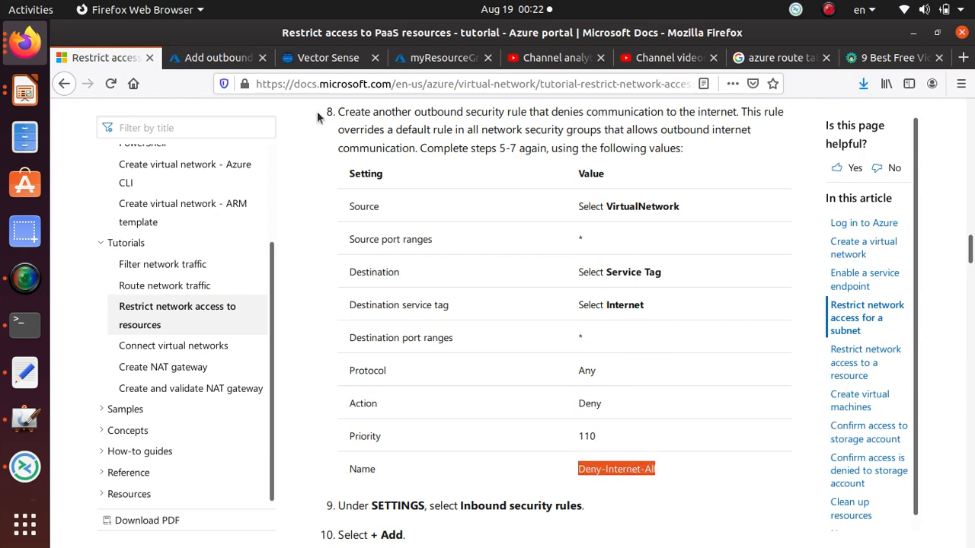
Step: Set the rule's priority to 110, fixing an accidental paste into that field
{"action": "left_click", "coordinate": [215, 58]}
{"action": "left_click_drag", "start_coordinate": [650, 497], "coordinate": [542, 482]}
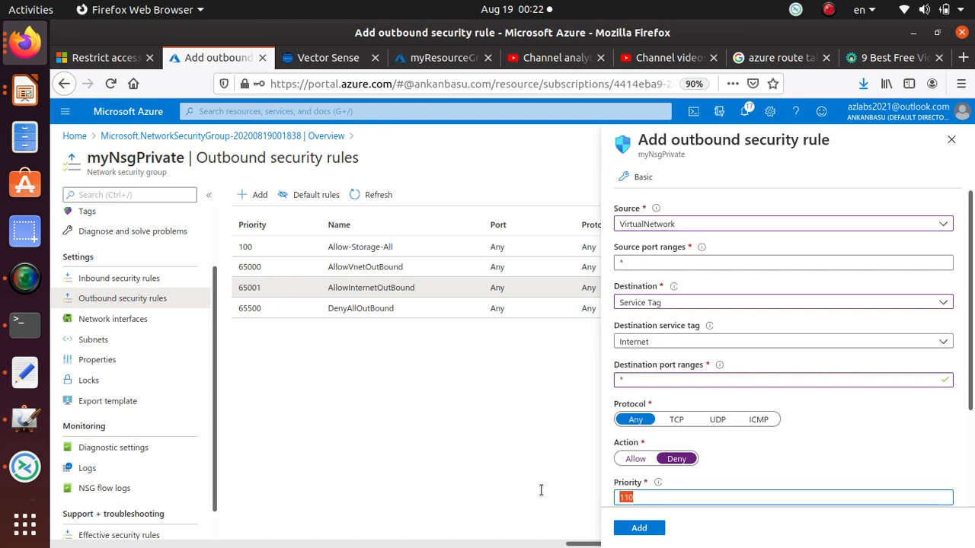
{"action": "key", "text": "ctrl+v"}
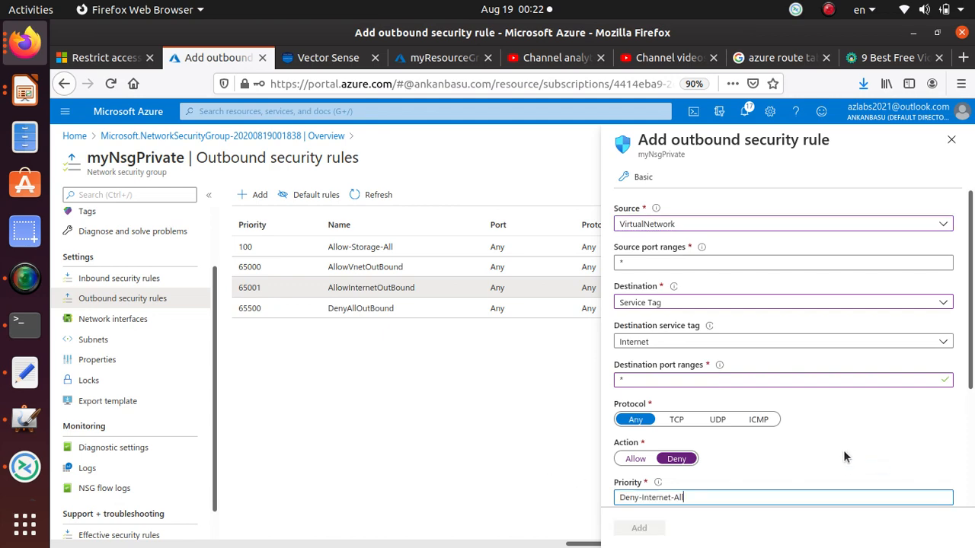
{"action": "scroll", "coordinate": [852, 424], "scroll_direction": "down", "scroll_amount": 3}
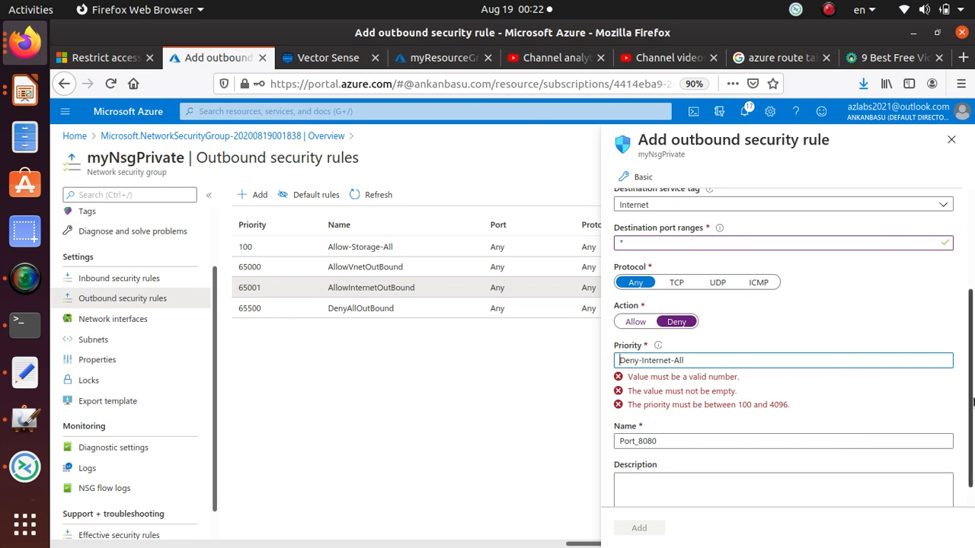
{"action": "triple_click", "coordinate": [690, 359]}
{"action": "type", "text": "`1"}
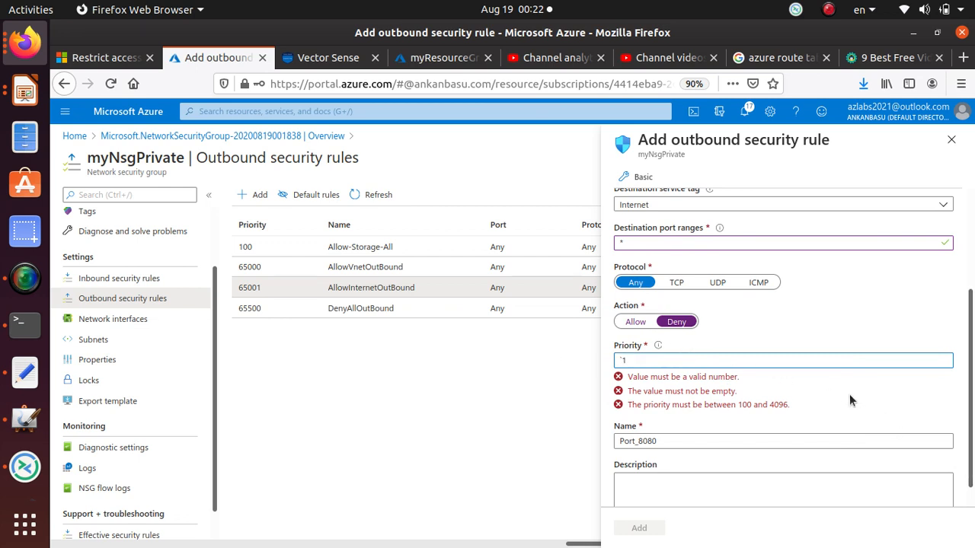
{"action": "key", "text": "BackSpace"}
{"action": "key", "text": "BackSpace"}
{"action": "type", "text": "110"}
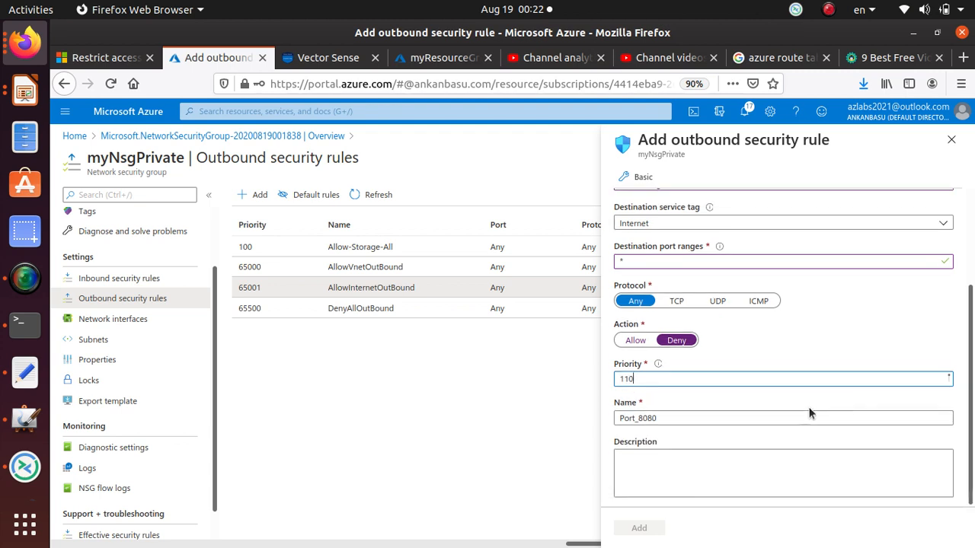
Step: Replace the name Port_8080 with Deny-Internet-All and add the rule
{"action": "triple_click", "coordinate": [665, 419]}
{"action": "key", "text": "ctrl+v"}
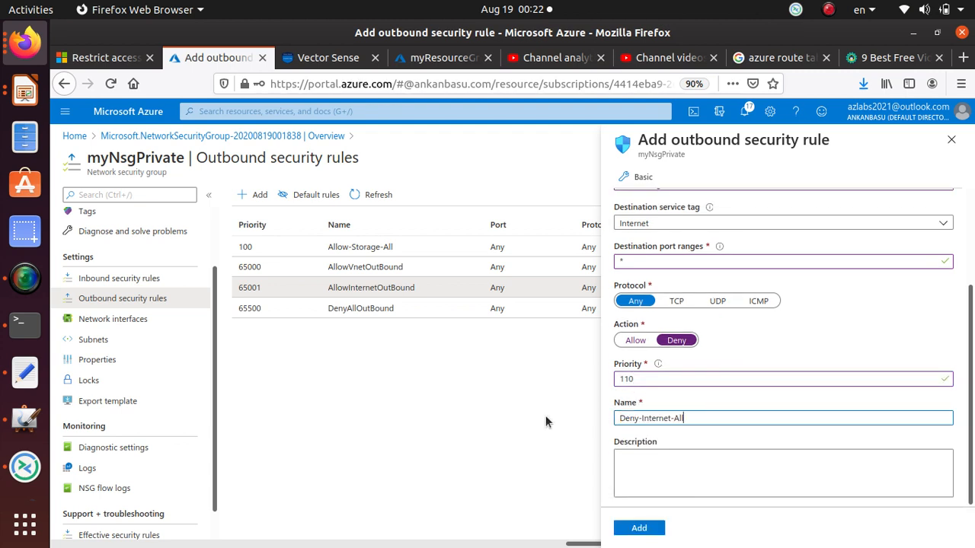
{"action": "scroll", "coordinate": [678, 415], "scroll_direction": "up", "scroll_amount": 3}
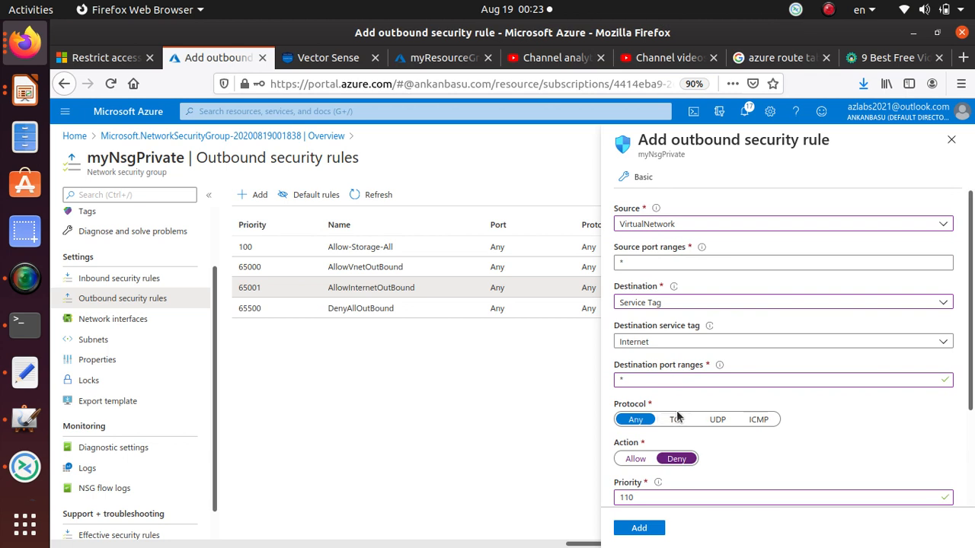
{"action": "scroll", "coordinate": [678, 418], "scroll_direction": "down", "scroll_amount": 3}
{"action": "left_click", "coordinate": [640, 528]}
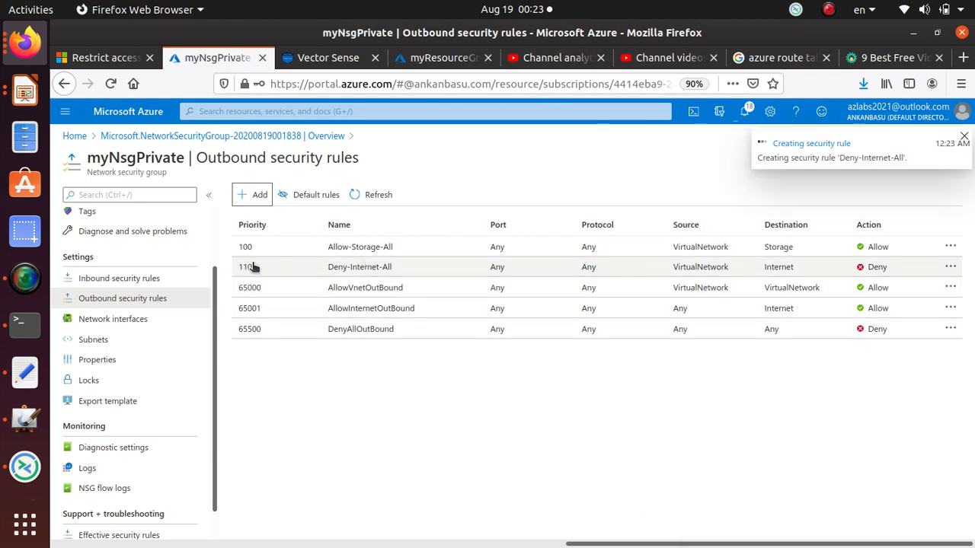
Step: Review Deny-Internet-All at priority 110 above the default 65001 internet rule
{"action": "left_click_drag", "start_coordinate": [261, 267], "coordinate": [235, 267]}
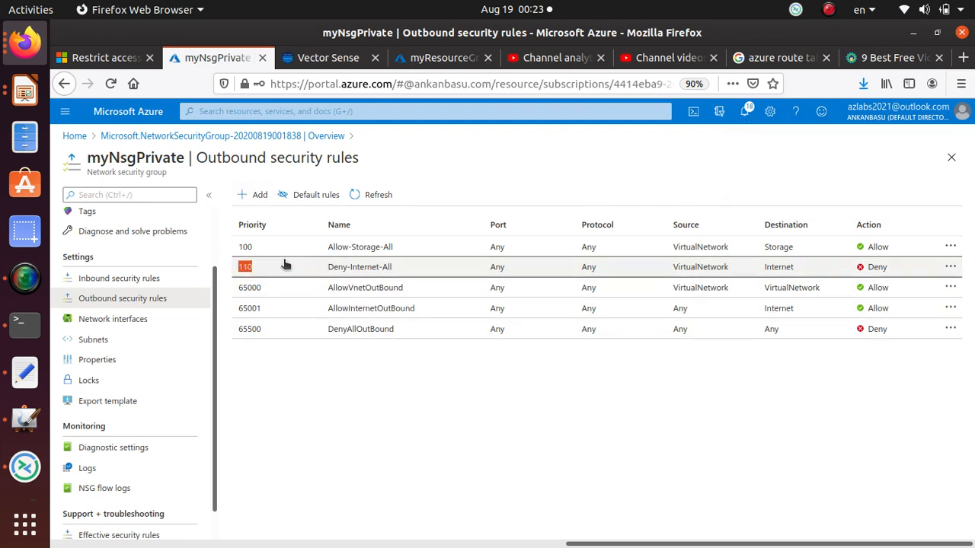
{"action": "left_click_drag", "start_coordinate": [237, 311], "coordinate": [864, 316]}
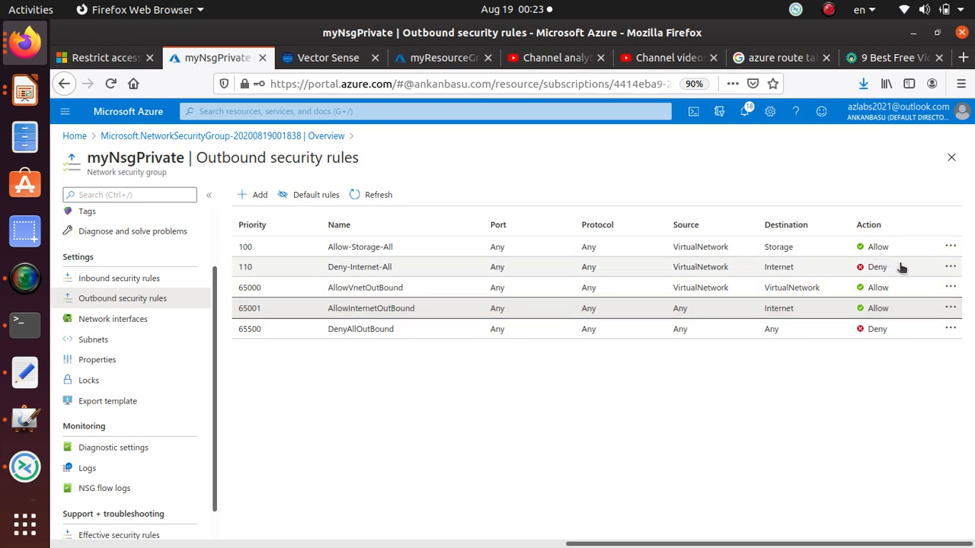
{"action": "left_click", "coordinate": [95, 61]}
{"action": "scroll", "coordinate": [488, 323], "scroll_direction": "down", "scroll_amount": 3}
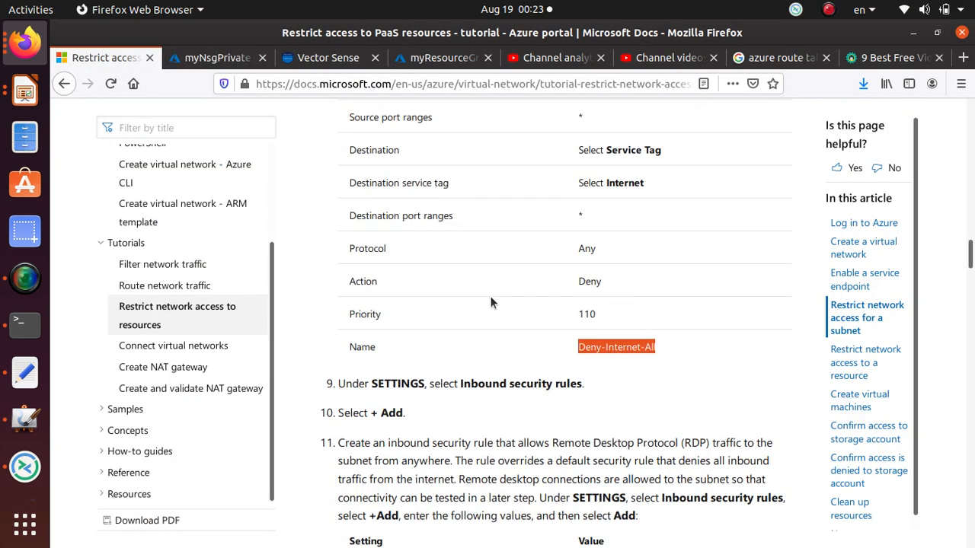
{"action": "scroll", "coordinate": [557, 418], "scroll_direction": "down", "scroll_amount": 2}
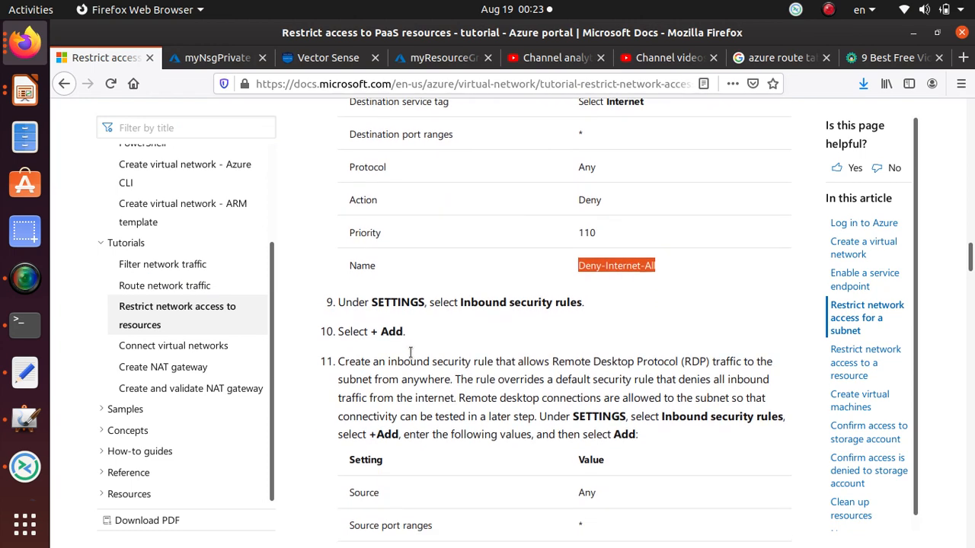
Step: Read tutorial step 9 and show myNsgPrivate's Inbound security rules
{"action": "triple_click", "coordinate": [564, 301]}
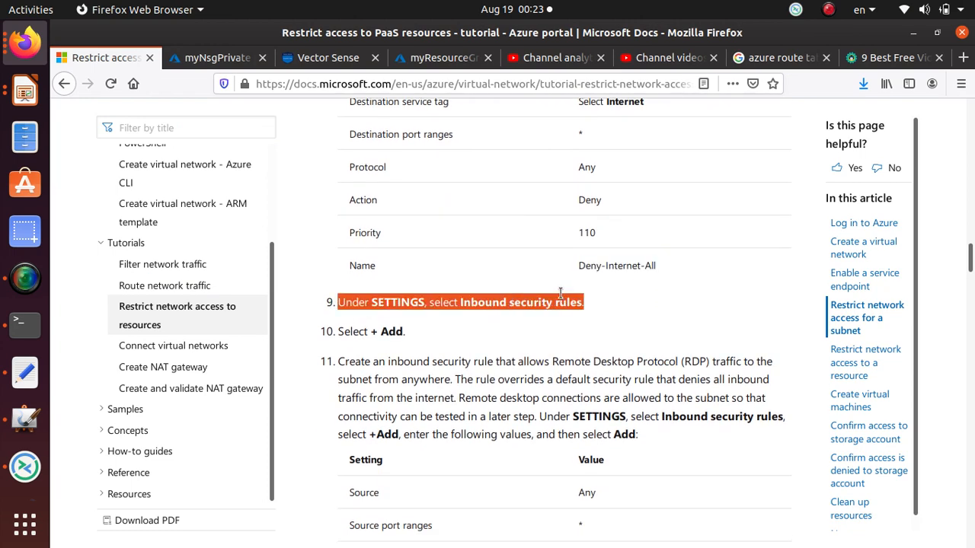
{"action": "scroll", "coordinate": [571, 301], "scroll_direction": "down", "scroll_amount": 4}
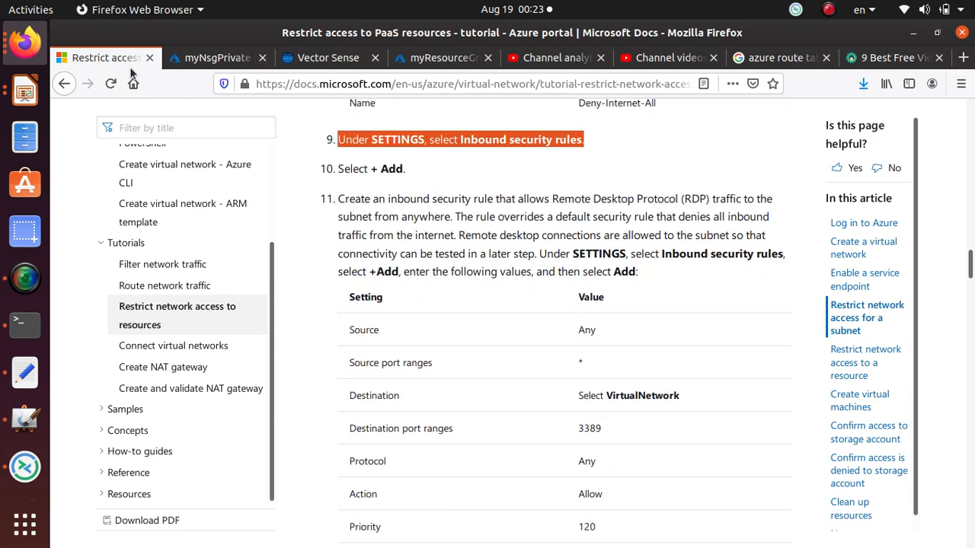
{"action": "left_click", "coordinate": [211, 58]}
{"action": "left_click", "coordinate": [129, 276]}
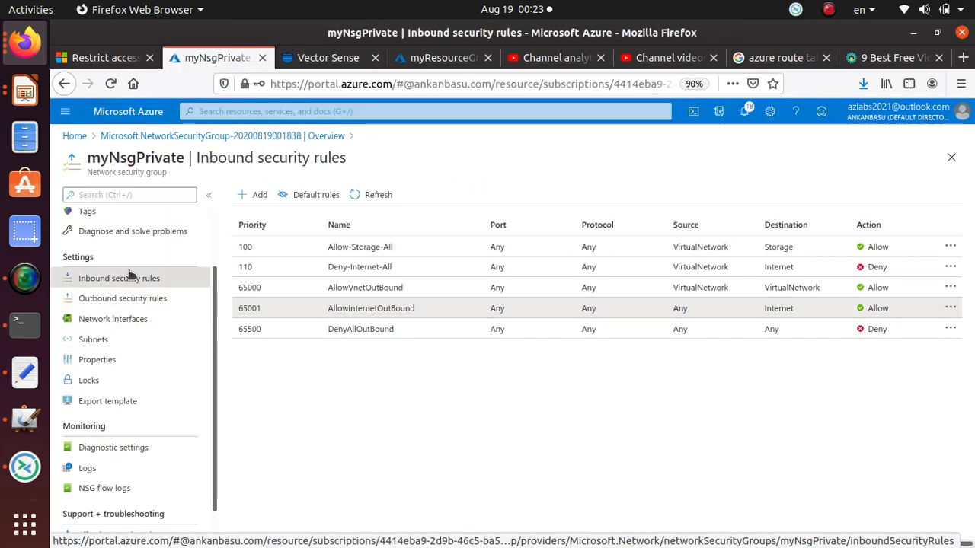
Step: Start a new inbound rule and look up port 3389 and name Allow-RDP-All in the tutorial
{"action": "left_click", "coordinate": [256, 204]}
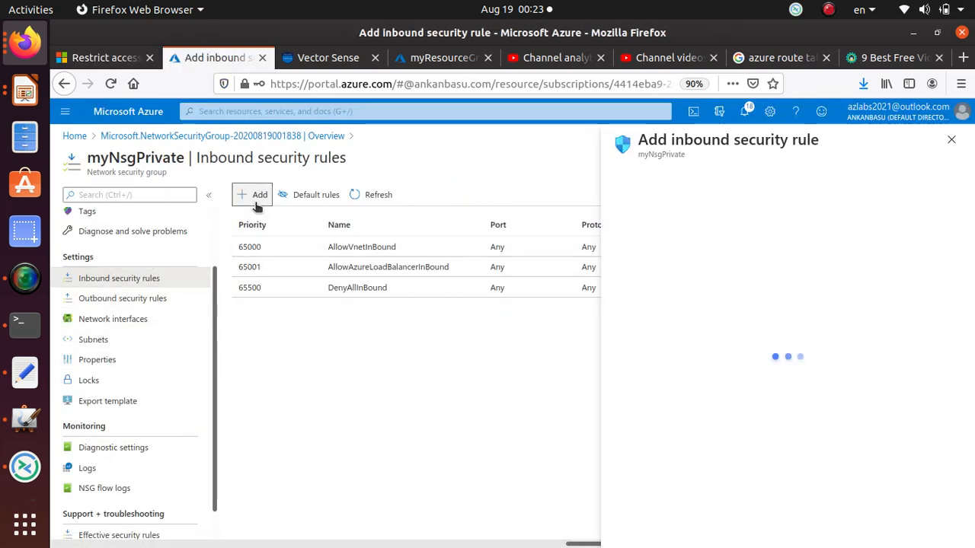
{"action": "left_click", "coordinate": [103, 58]}
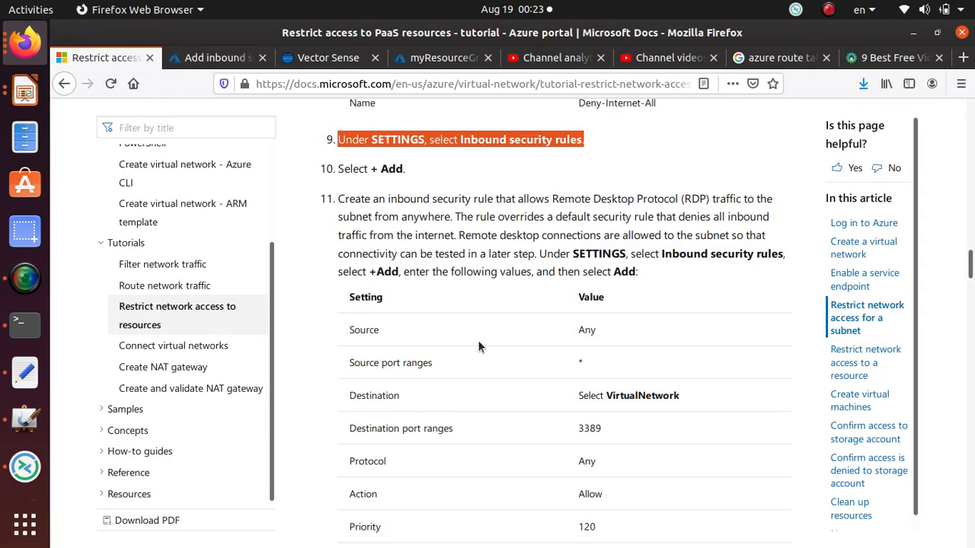
{"action": "scroll", "coordinate": [722, 315], "scroll_direction": "down", "scroll_amount": 3}
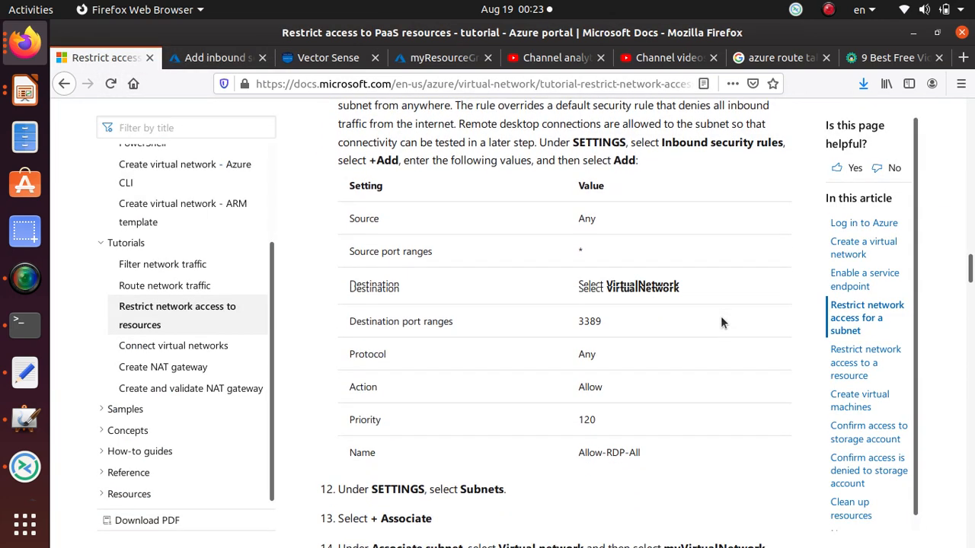
{"action": "double_click", "coordinate": [593, 305]}
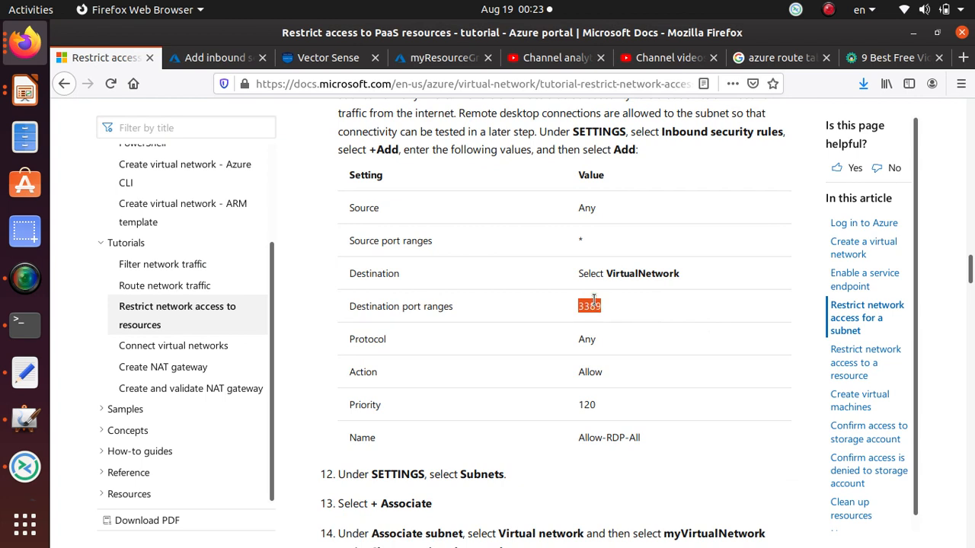
{"action": "triple_click", "coordinate": [632, 437]}
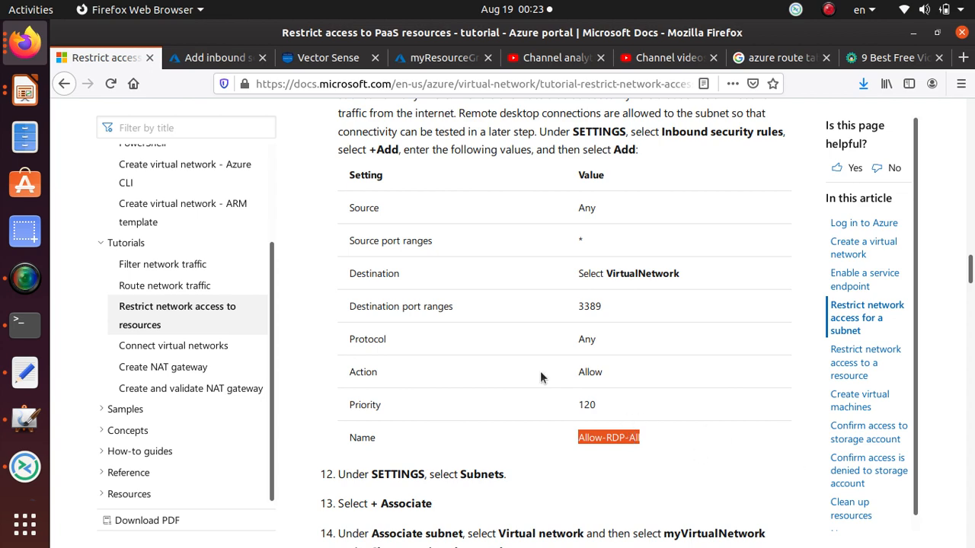
Step: Set the rule's destination to VirtualNetwork, destination port 3389 and protocol TCP
{"action": "left_click", "coordinate": [220, 59]}
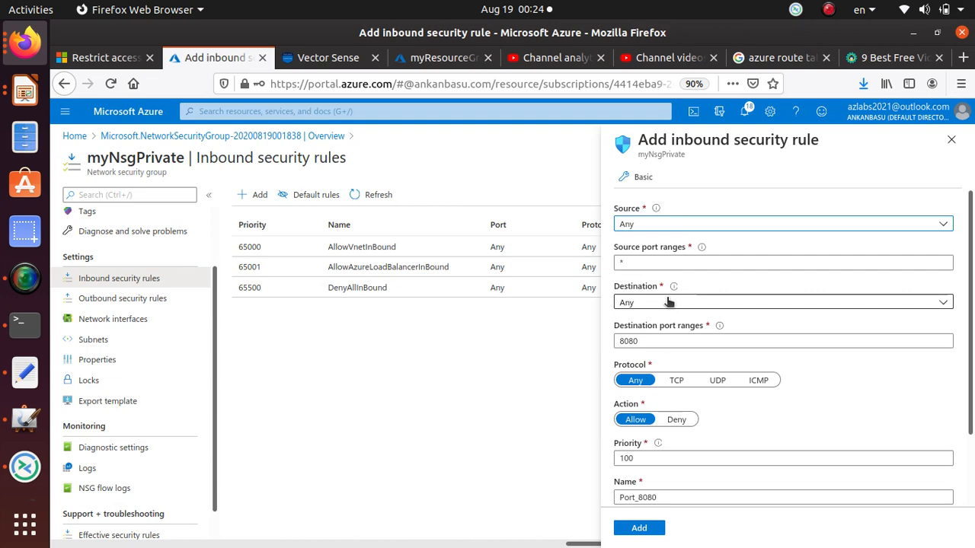
{"action": "left_click", "coordinate": [93, 61]}
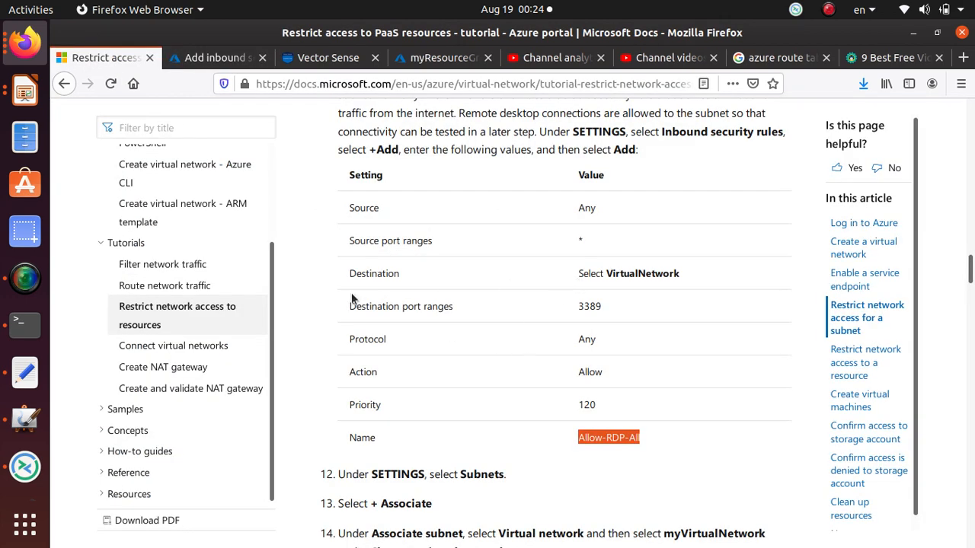
{"action": "left_click_drag", "start_coordinate": [611, 275], "coordinate": [710, 279]}
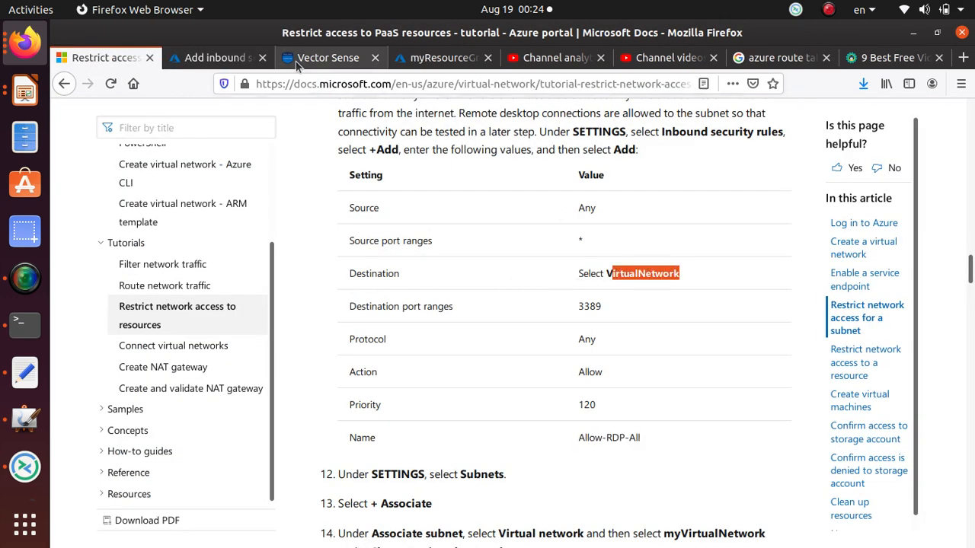
{"action": "left_click", "coordinate": [217, 58]}
{"action": "left_click", "coordinate": [691, 302]}
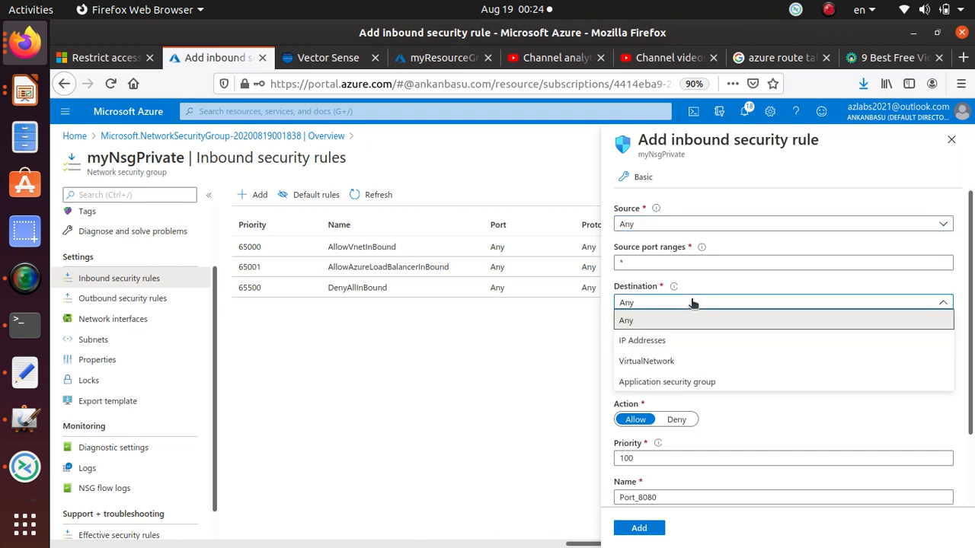
{"action": "left_click", "coordinate": [683, 361]}
{"action": "left_click_drag", "start_coordinate": [683, 342], "coordinate": [549, 326]}
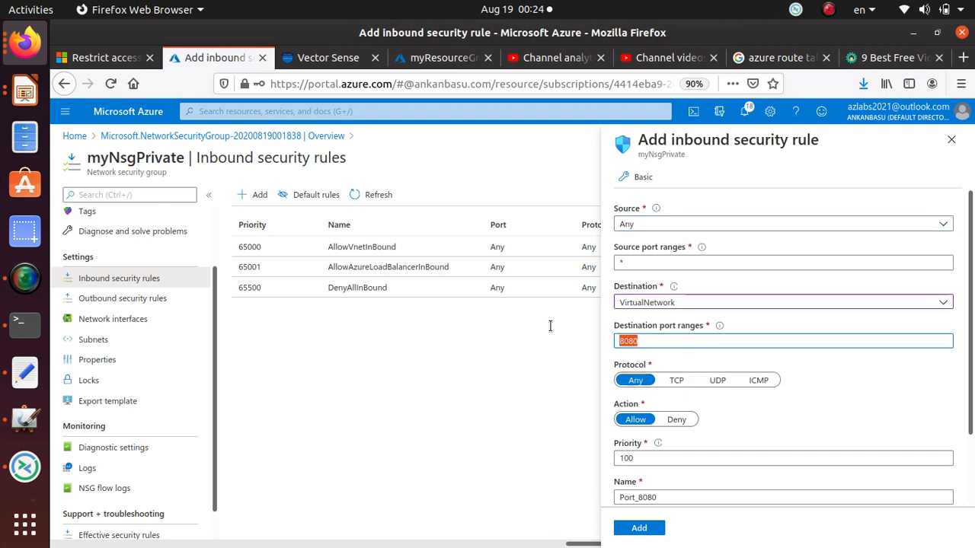
{"action": "type", "text": "3389"}
{"action": "left_click", "coordinate": [680, 383]}
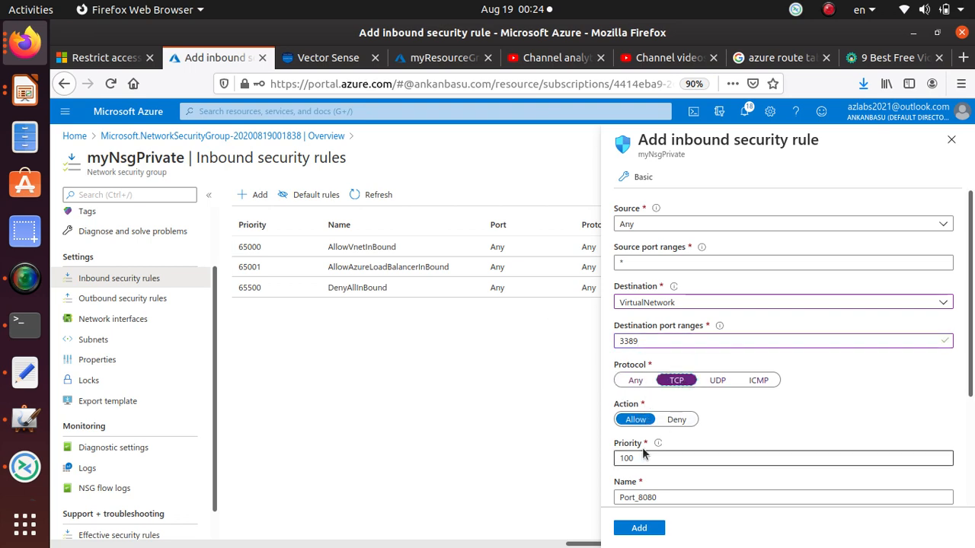
Step: Copy the rule name Allow-RDP-All from the tutorial
{"action": "left_click", "coordinate": [324, 57]}
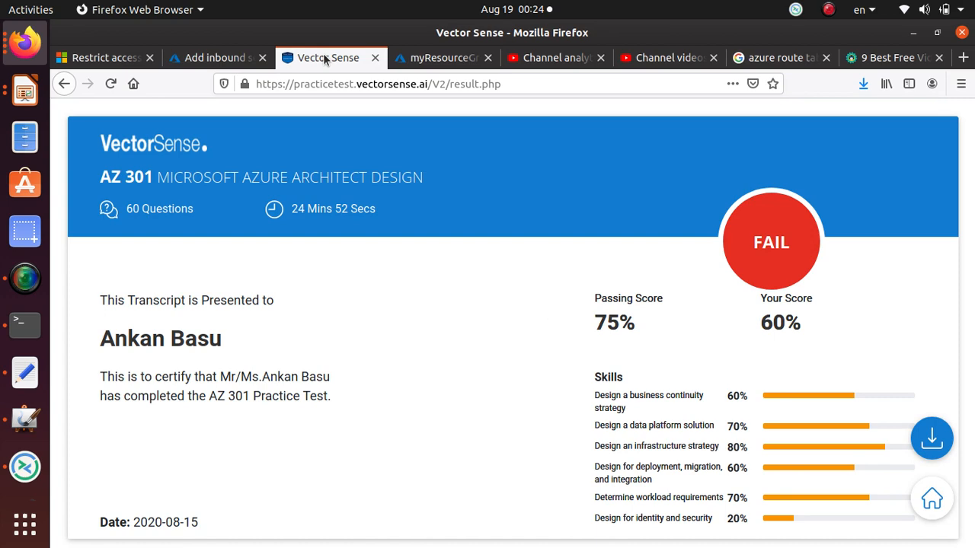
{"action": "left_click", "coordinate": [187, 58]}
{"action": "left_click", "coordinate": [103, 57]}
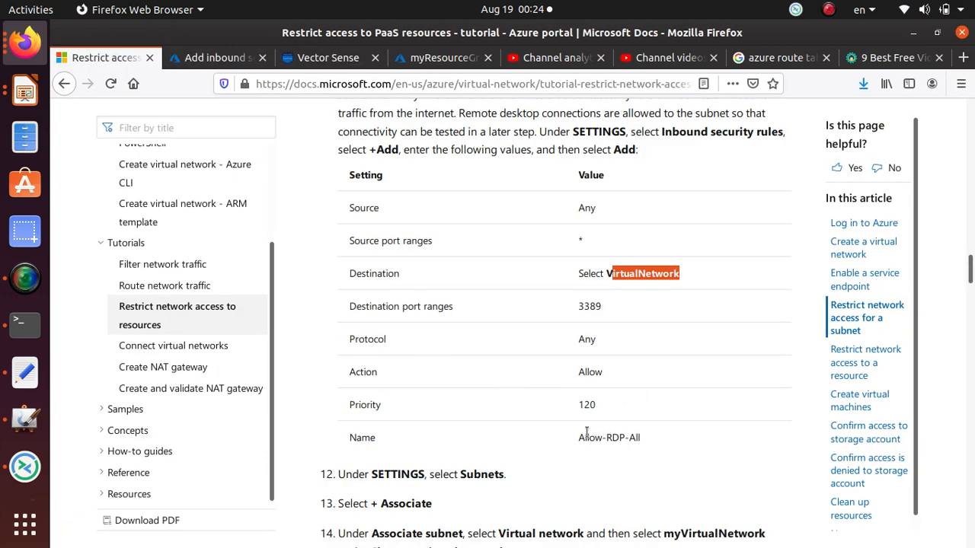
{"action": "left_click_drag", "start_coordinate": [579, 437], "coordinate": [638, 437]}
{"action": "right_click", "coordinate": [638, 437]}
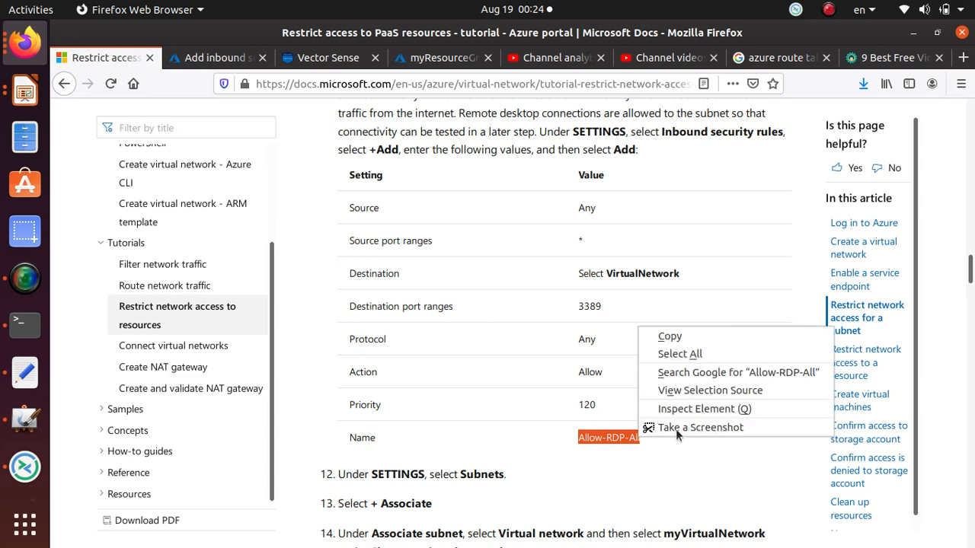
{"action": "left_click", "coordinate": [665, 332]}
Step: Set priority 120, name the rule Allow-RDP-All, and add it
{"action": "left_click", "coordinate": [221, 58]}
{"action": "key", "text": "ctrl+a"}
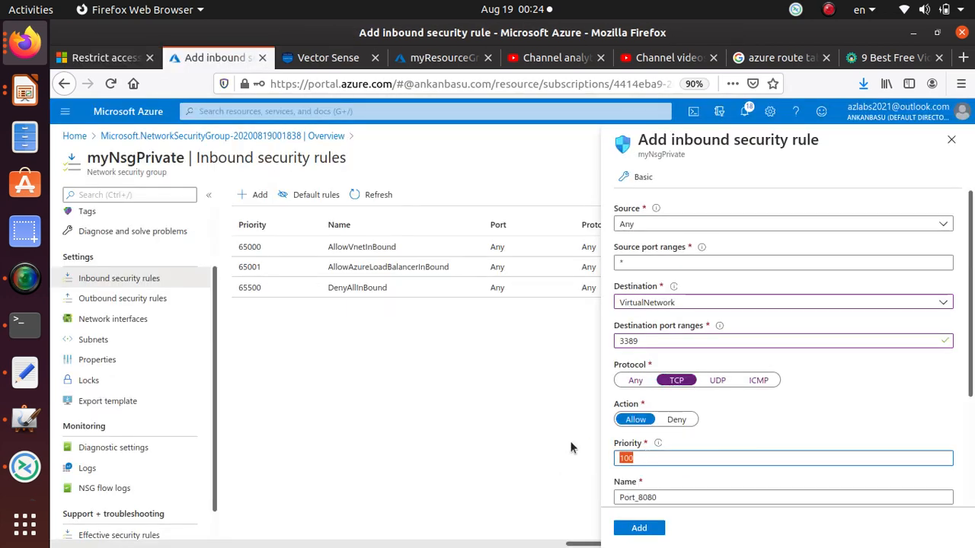
{"action": "type", "text": "120"}
{"action": "key", "text": "Tab"}
{"action": "key", "text": "ctrl+v"}
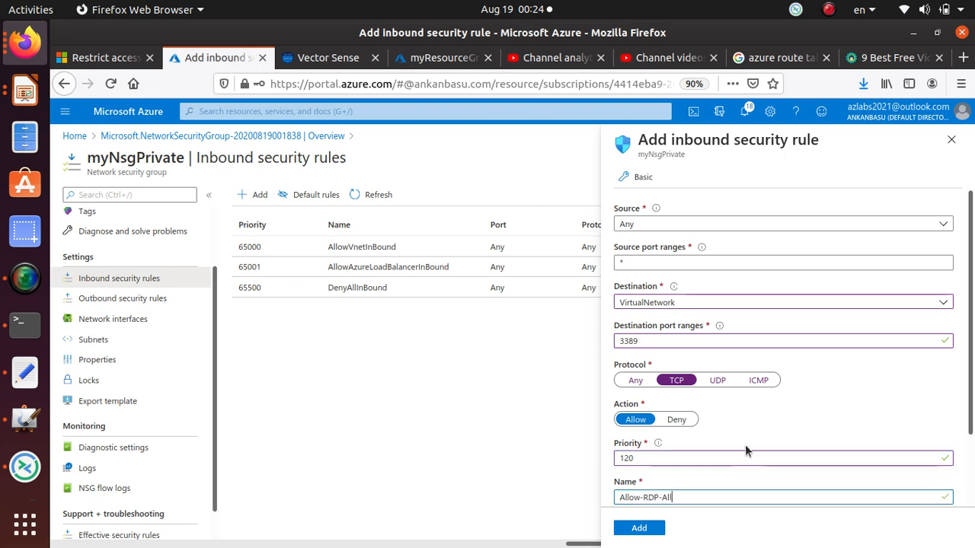
{"action": "scroll", "coordinate": [746, 444], "scroll_direction": "down", "scroll_amount": 3}
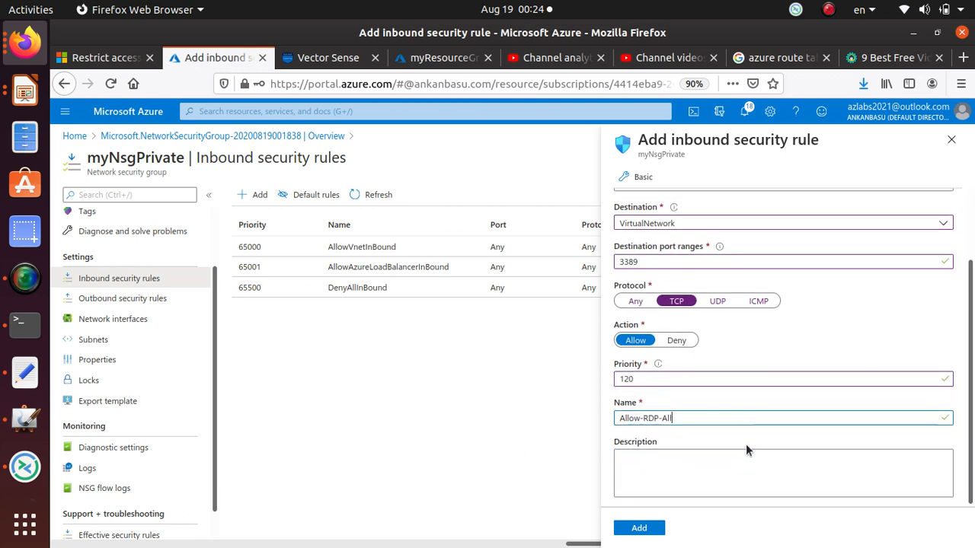
{"action": "left_click", "coordinate": [640, 528]}
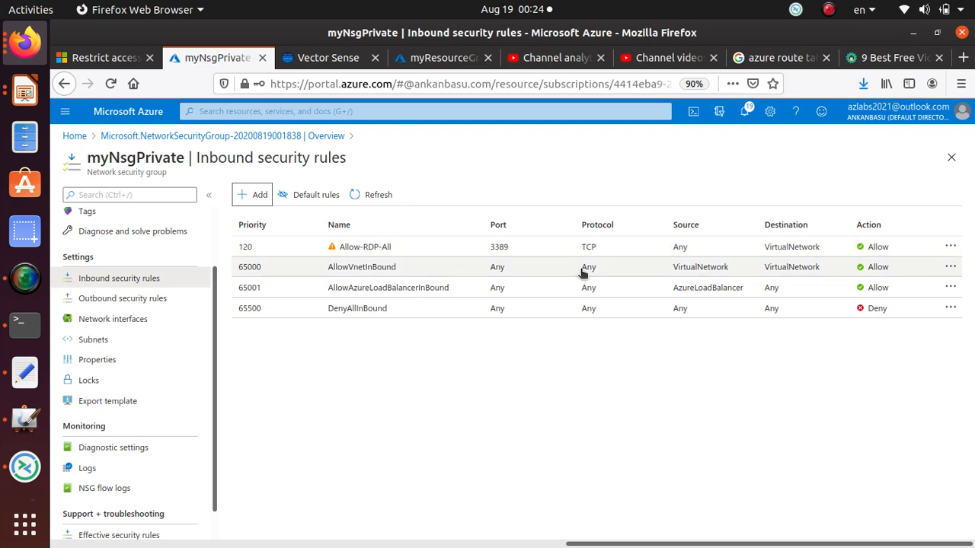
Step: Skim the tutorial's next steps, then return to myNsgPrivate's inbound security rules
{"action": "left_click", "coordinate": [104, 58]}
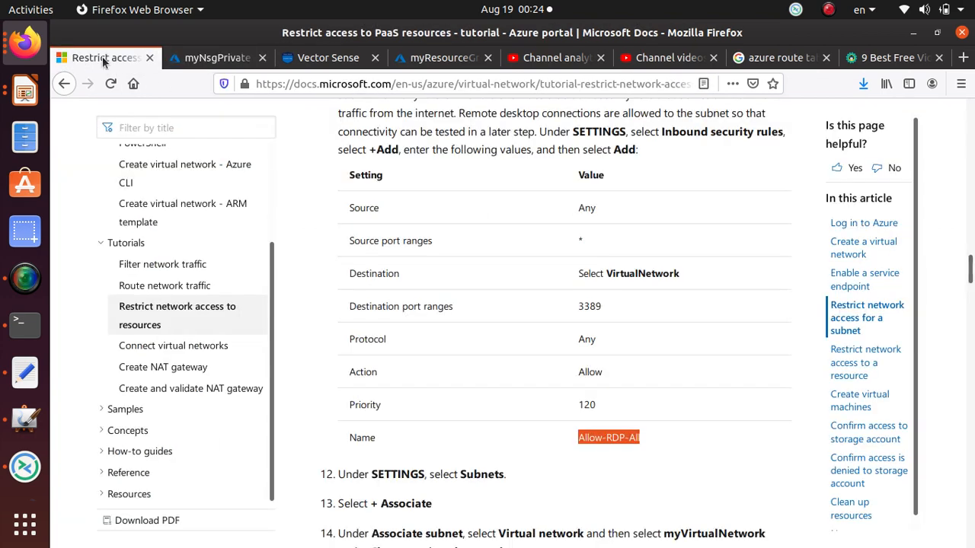
{"action": "scroll", "coordinate": [523, 306], "scroll_direction": "down", "scroll_amount": 5}
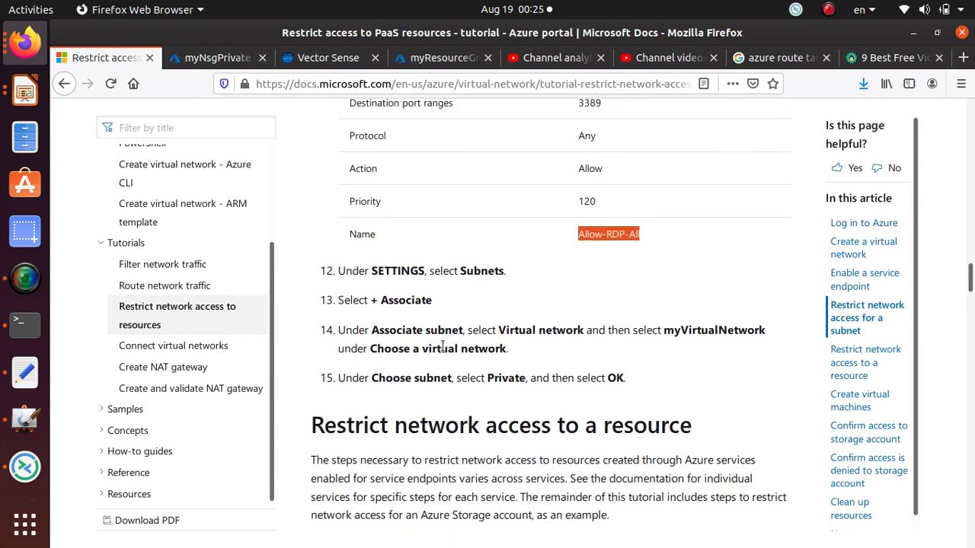
{"action": "left_click", "coordinate": [215, 60]}
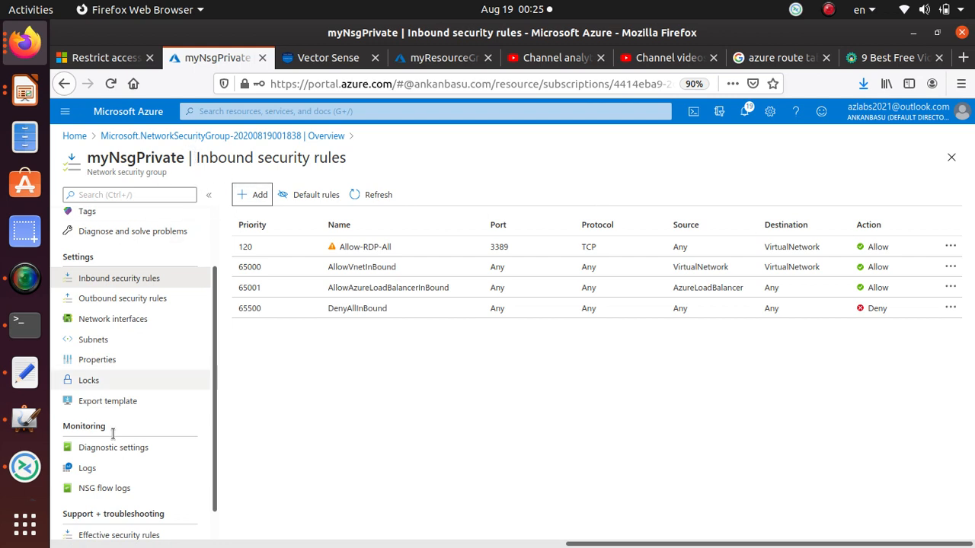
Step: Start a subnet association for myNsgPrivate and check the tutorial for the subnet name Private
{"action": "left_click", "coordinate": [104, 347]}
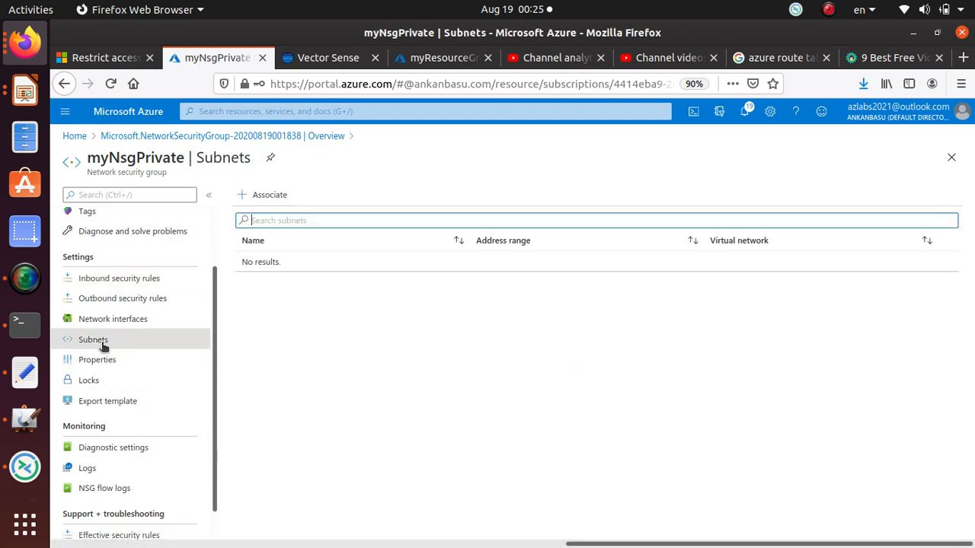
{"action": "left_click", "coordinate": [257, 197]}
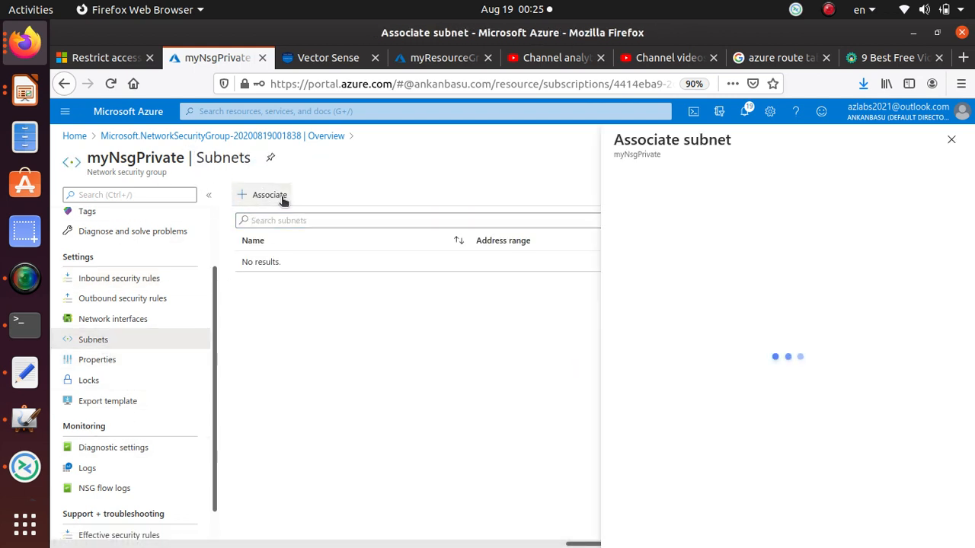
{"action": "left_click", "coordinate": [103, 57]}
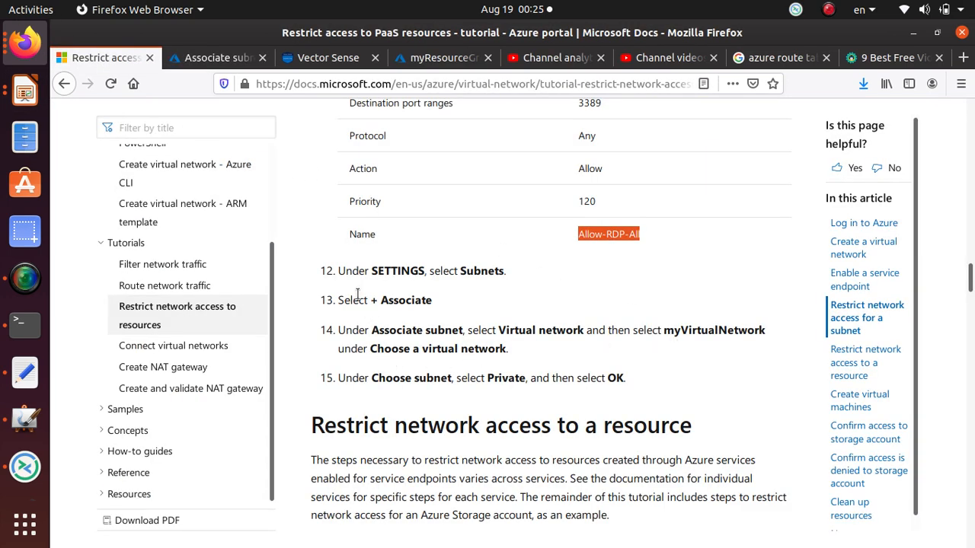
{"action": "left_click_drag", "start_coordinate": [485, 378], "coordinate": [526, 377]}
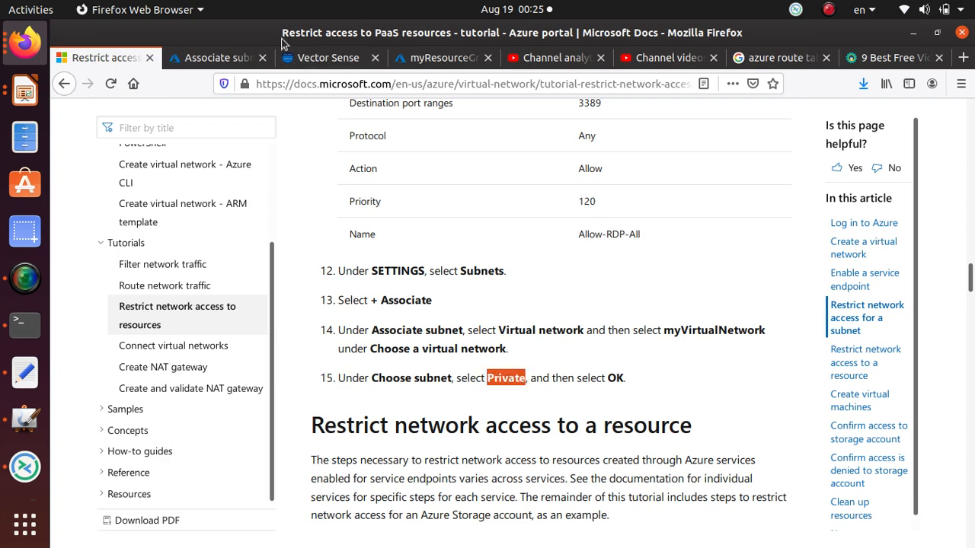
{"action": "left_click", "coordinate": [228, 57]}
Step: Choose myVirtualNetwork and subnet private, then confirm the association with OK
{"action": "left_click", "coordinate": [706, 209]}
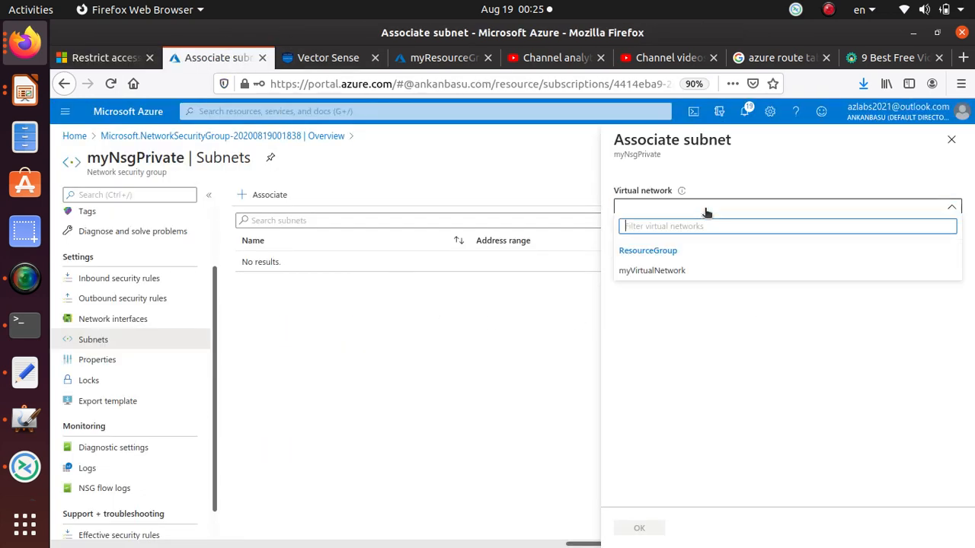
{"action": "left_click", "coordinate": [673, 272]}
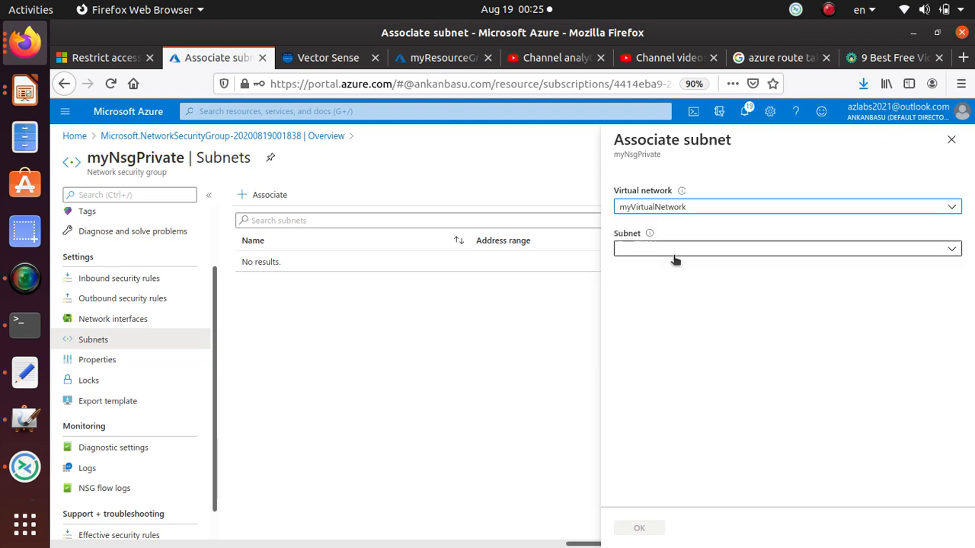
{"action": "left_click", "coordinate": [674, 251]}
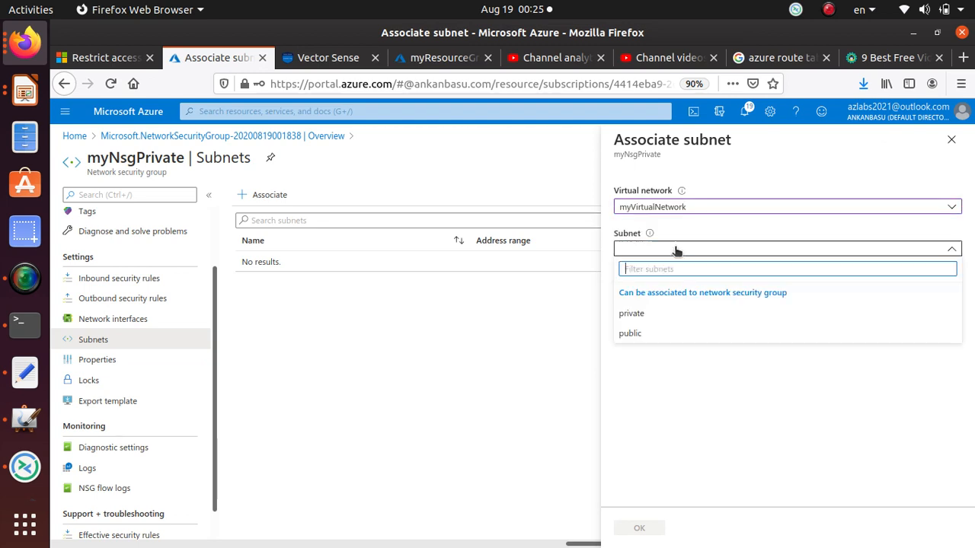
{"action": "left_click", "coordinate": [651, 314]}
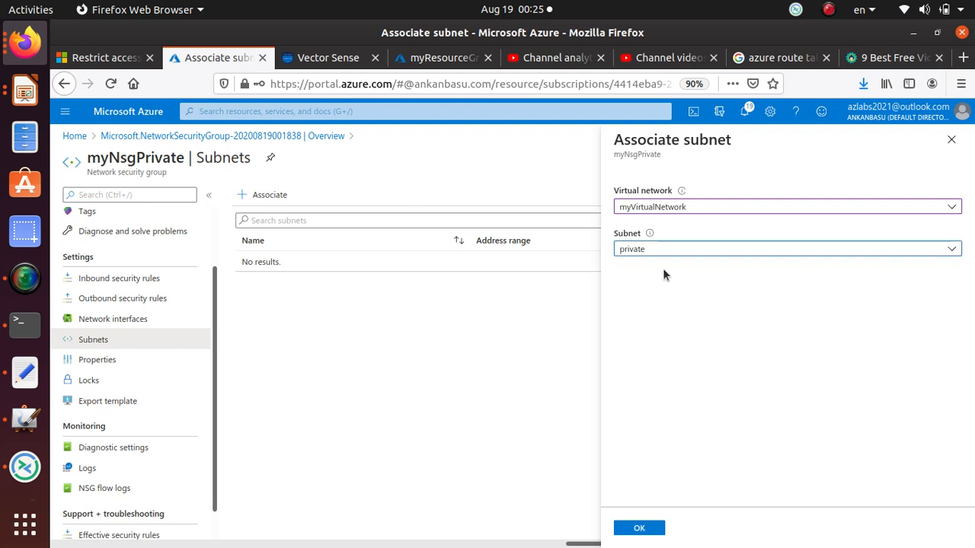
{"action": "left_click", "coordinate": [647, 527]}
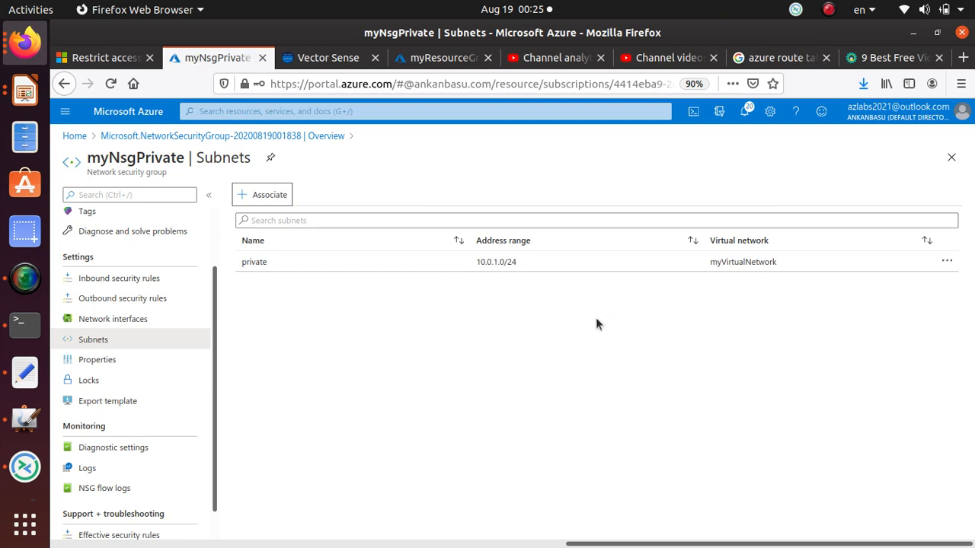
Step: Return to the tutorial and scroll down to the next section
{"action": "left_click", "coordinate": [103, 61]}
{"action": "scroll", "coordinate": [503, 308], "scroll_direction": "down", "scroll_amount": 2}
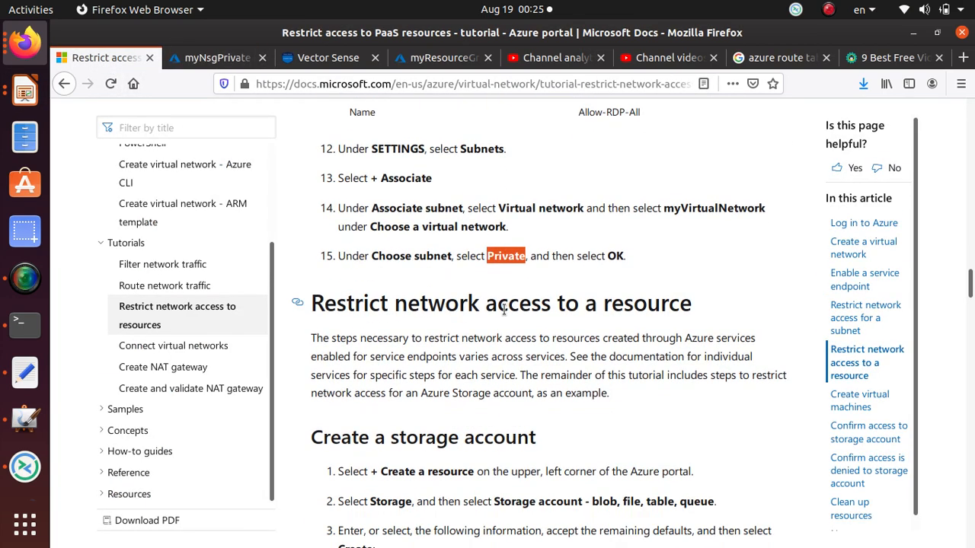
{"action": "scroll", "coordinate": [503, 308], "scroll_direction": "down", "scroll_amount": 1}
Step: Read the tutorial's 'Restrict network access to a resource' introduction
{"action": "scroll", "coordinate": [528, 398], "scroll_direction": "down", "scroll_amount": 1}
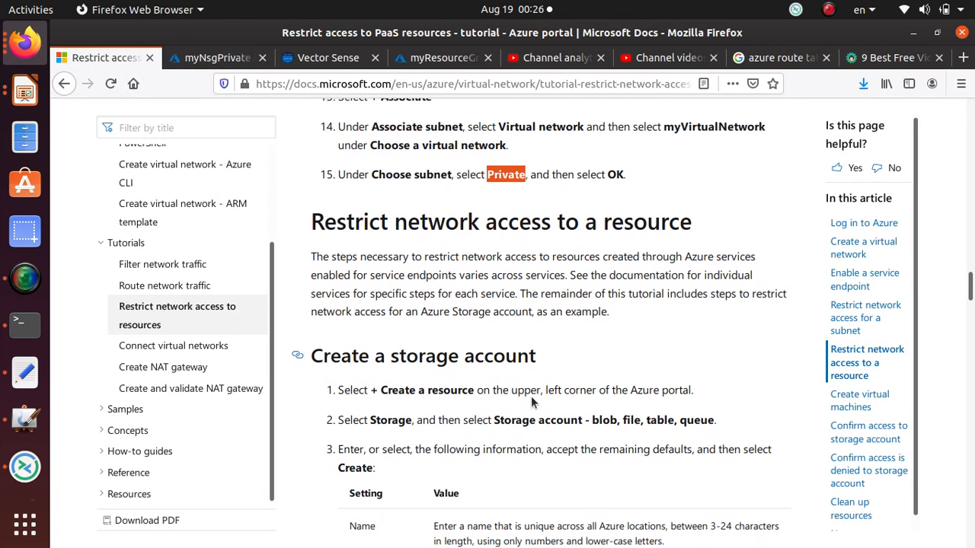
{"action": "left_click_drag", "start_coordinate": [312, 222], "coordinate": [703, 232]}
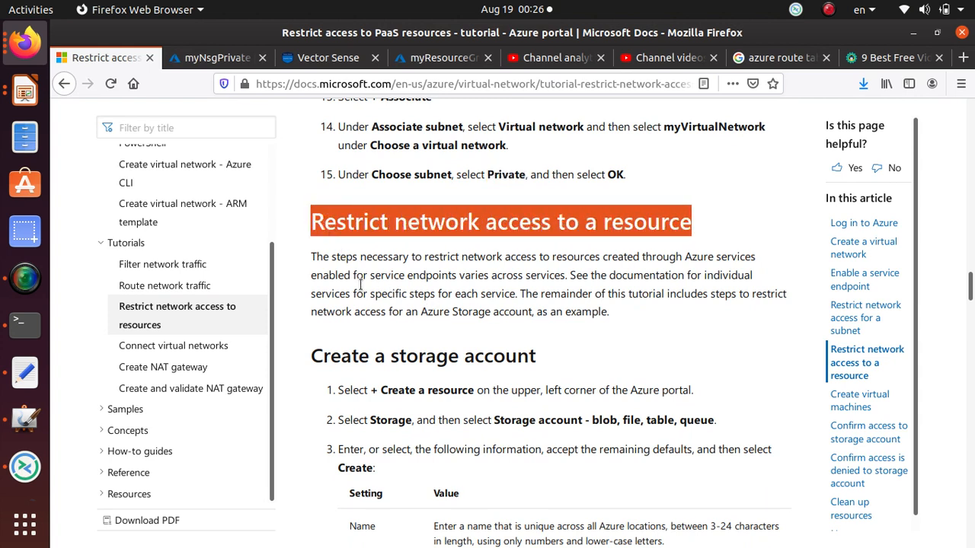
{"action": "left_click_drag", "start_coordinate": [311, 258], "coordinate": [570, 275]}
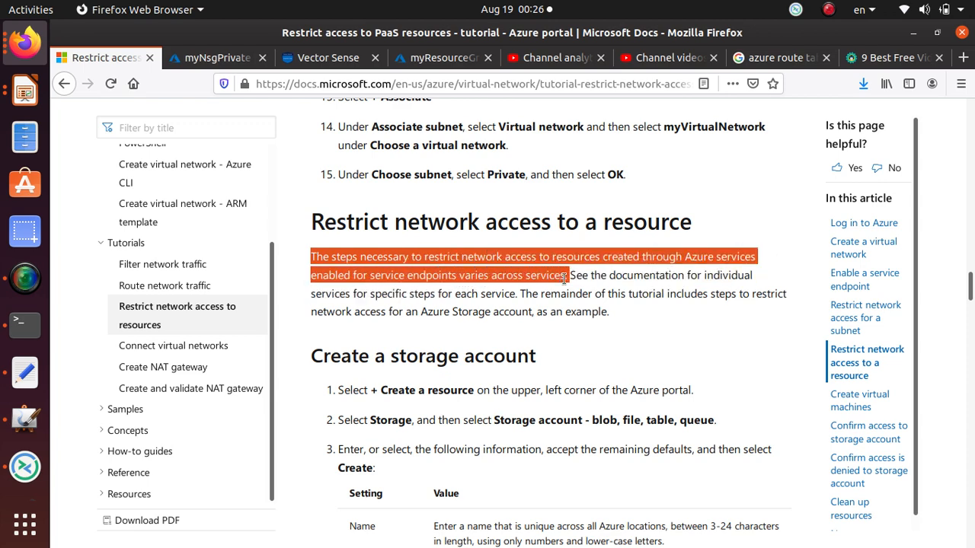
{"action": "scroll", "coordinate": [343, 293], "scroll_direction": "down", "scroll_amount": 3}
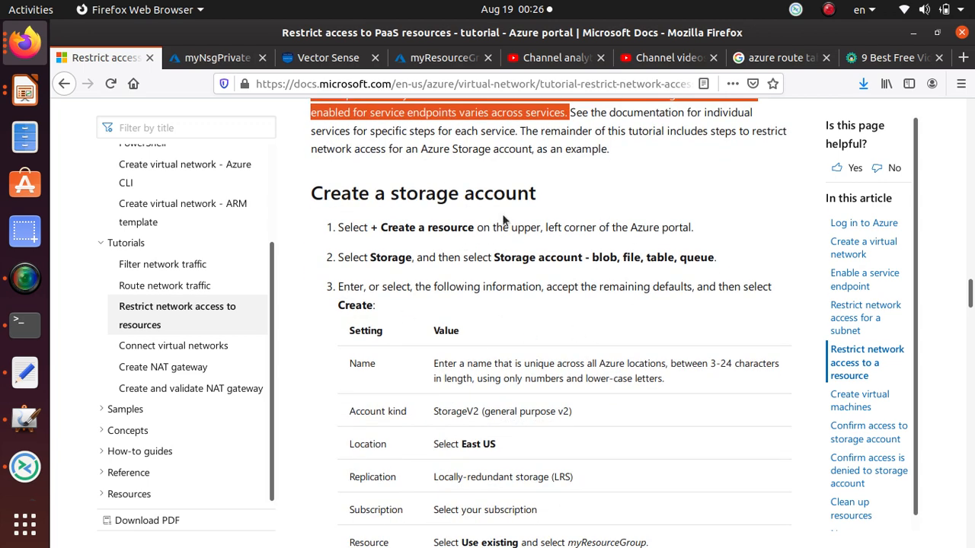
{"action": "double_click", "coordinate": [465, 192]}
{"action": "left_click", "coordinate": [465, 192]}
{"action": "scroll", "coordinate": [512, 193], "scroll_direction": "up", "scroll_amount": 2}
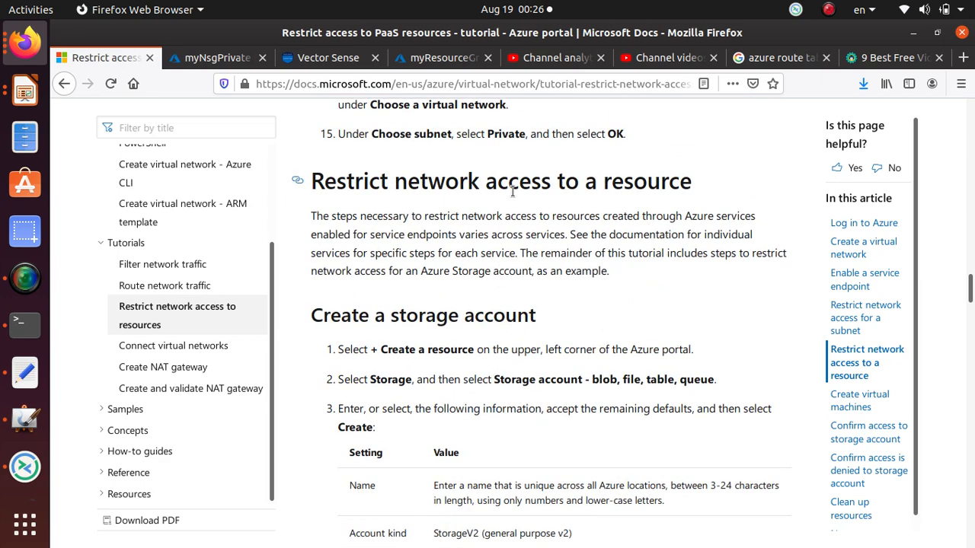
{"action": "scroll", "coordinate": [500, 182], "scroll_direction": "down", "scroll_amount": 3}
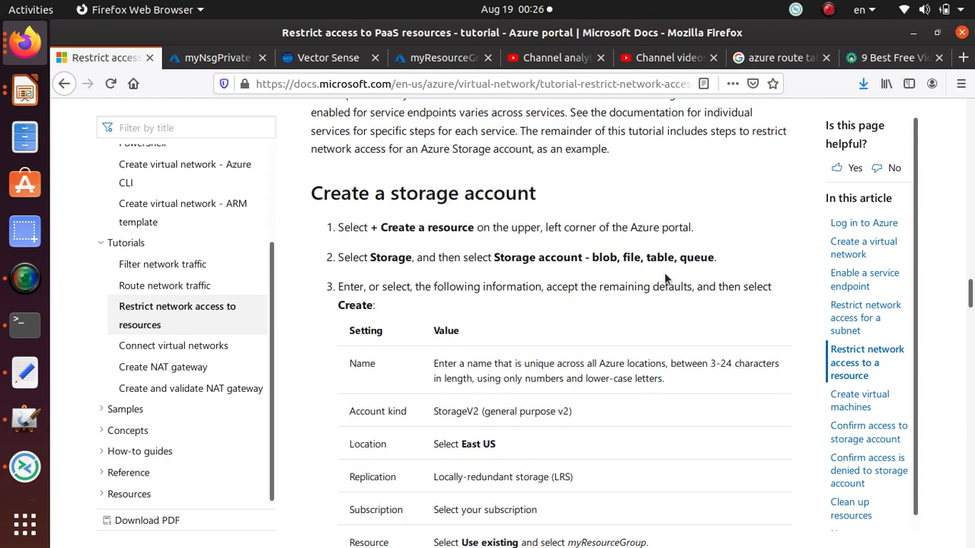
Step: Review the storage account settings (StorageV2, LRS, resource group), then return to the portal
{"action": "triple_click", "coordinate": [450, 227]}
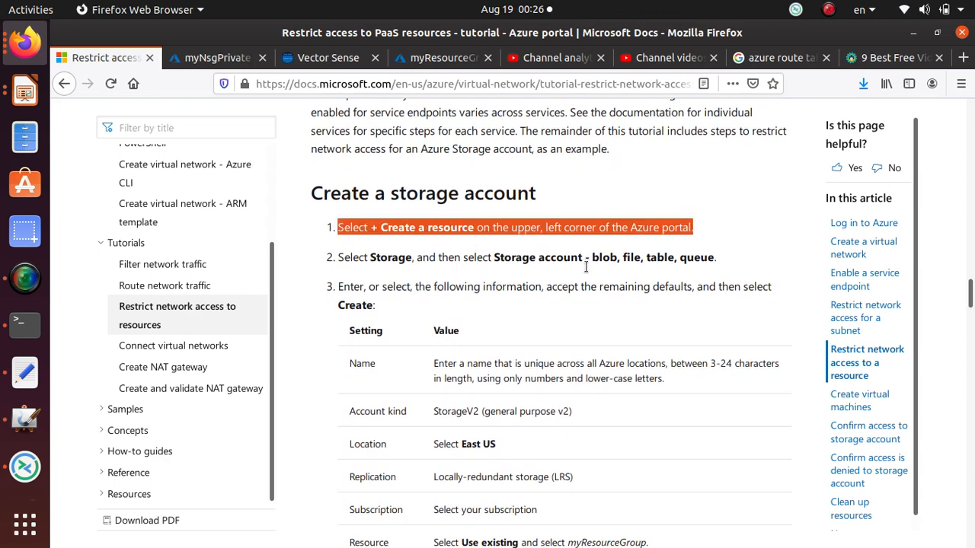
{"action": "scroll", "coordinate": [533, 359], "scroll_direction": "down", "scroll_amount": 2}
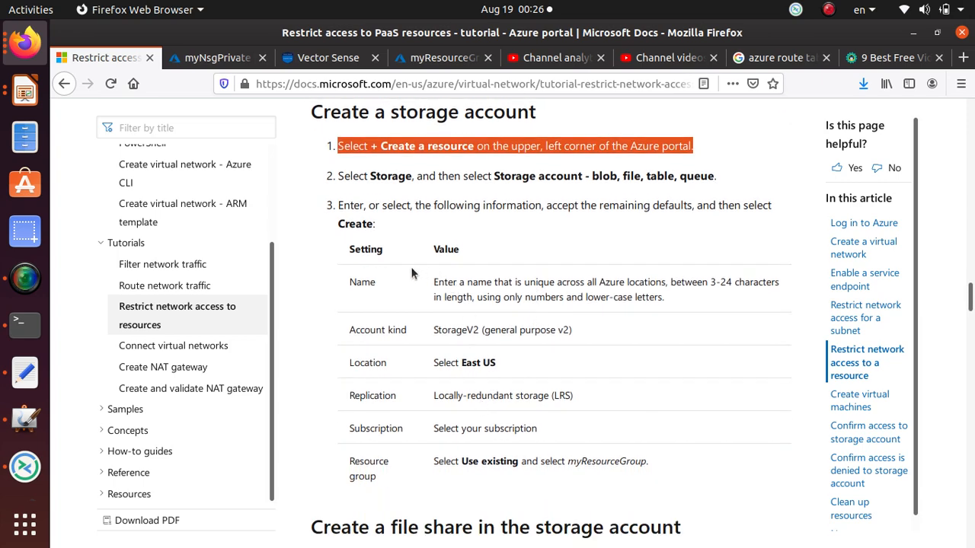
{"action": "left_click", "coordinate": [468, 284]}
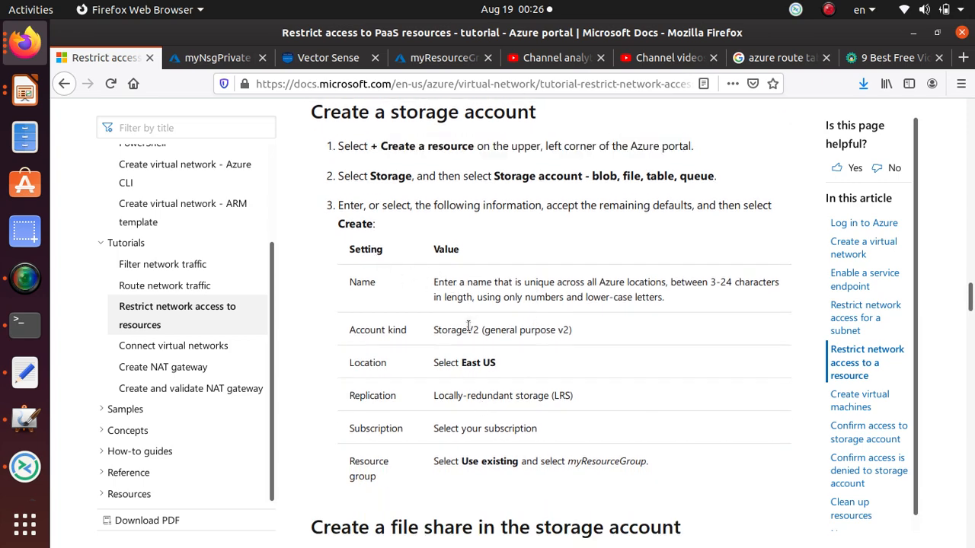
{"action": "double_click", "coordinate": [469, 328]}
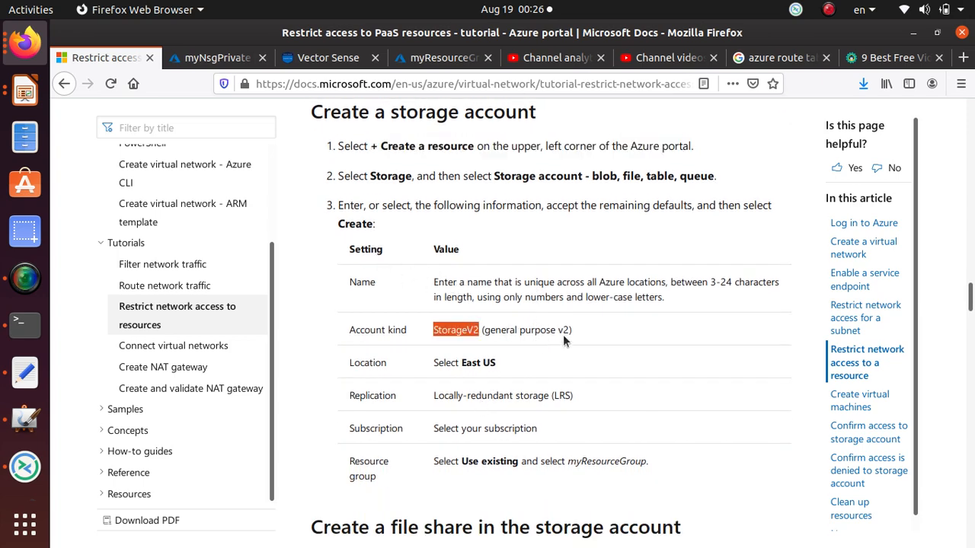
{"action": "double_click", "coordinate": [538, 392]}
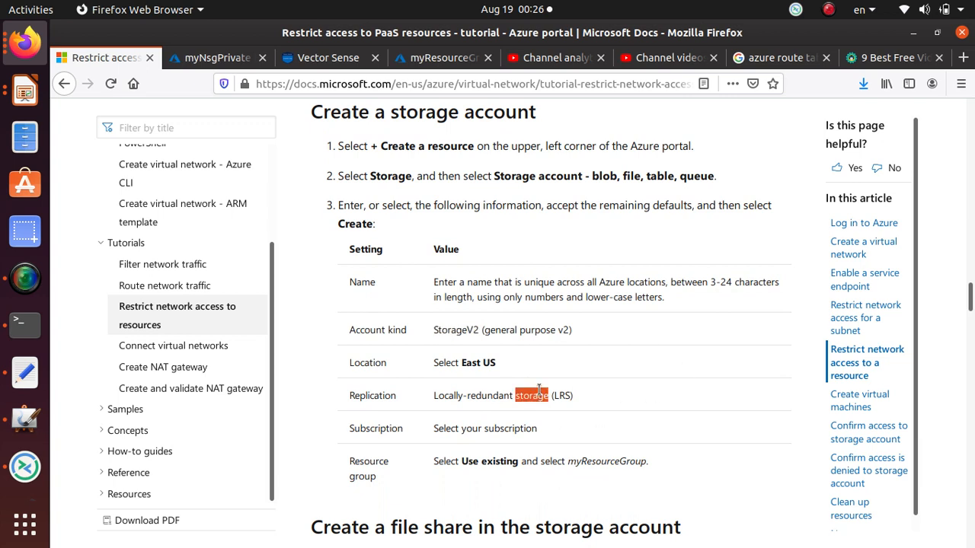
{"action": "triple_click", "coordinate": [609, 459]}
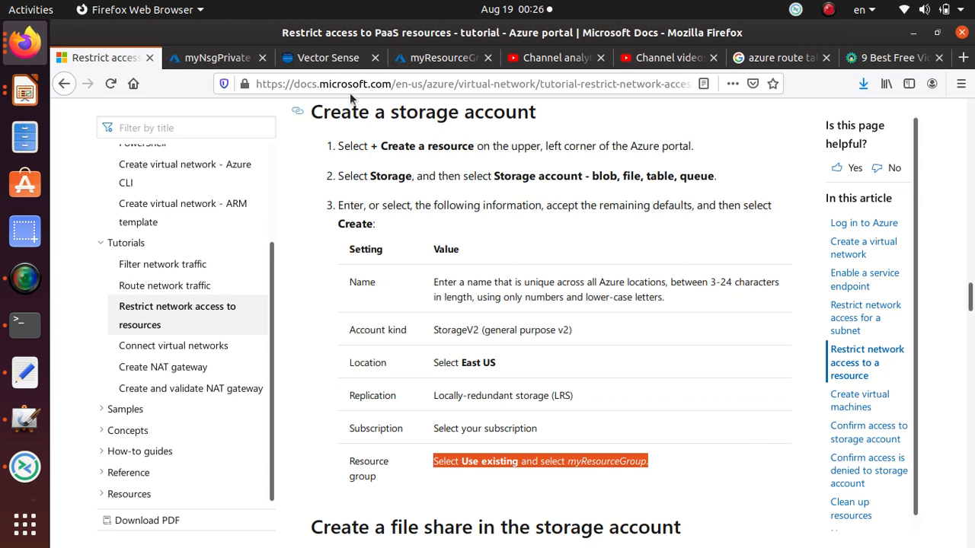
{"action": "left_click", "coordinate": [217, 58]}
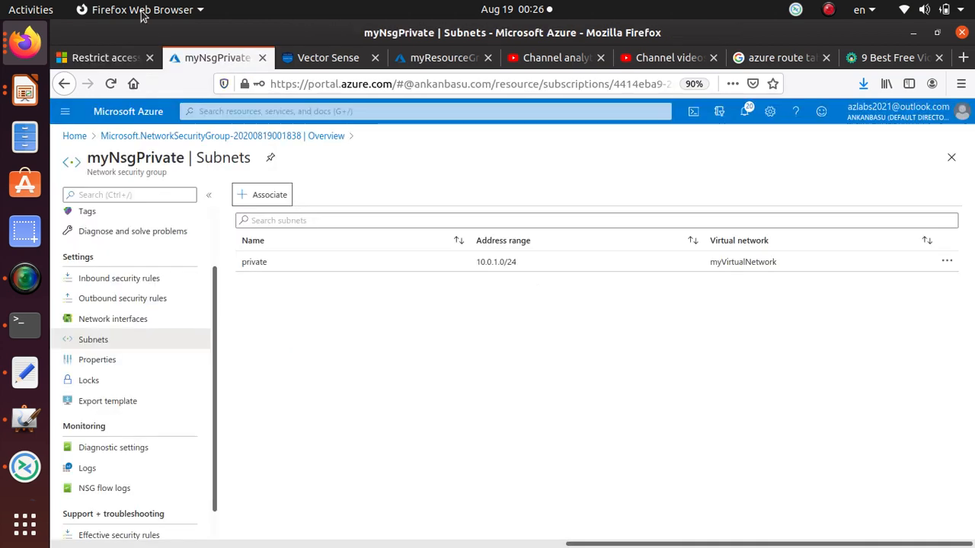
Step: From Home, open ResourceGroup, add a resource, and create a Storage account from the Marketplace
{"action": "left_click", "coordinate": [75, 136]}
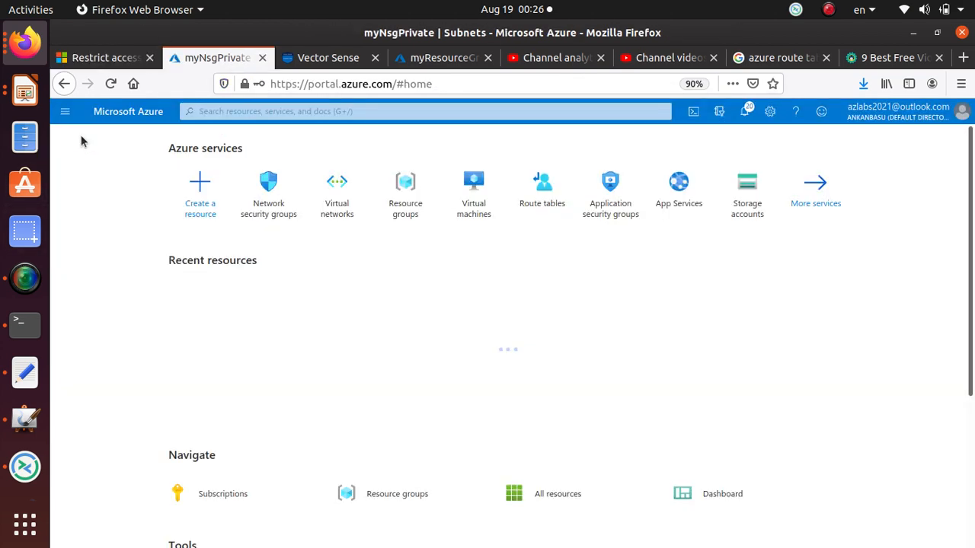
{"action": "left_click", "coordinate": [413, 211]}
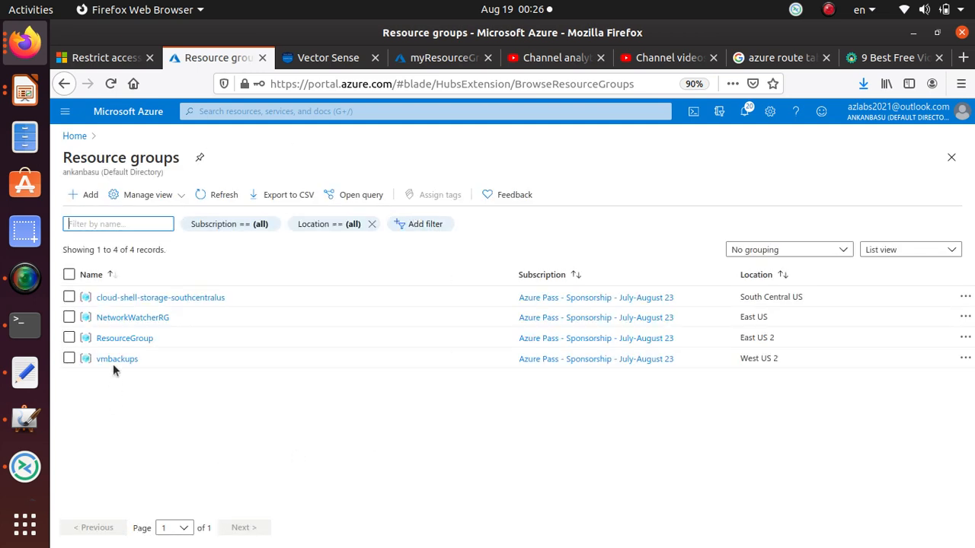
{"action": "left_click", "coordinate": [114, 338]}
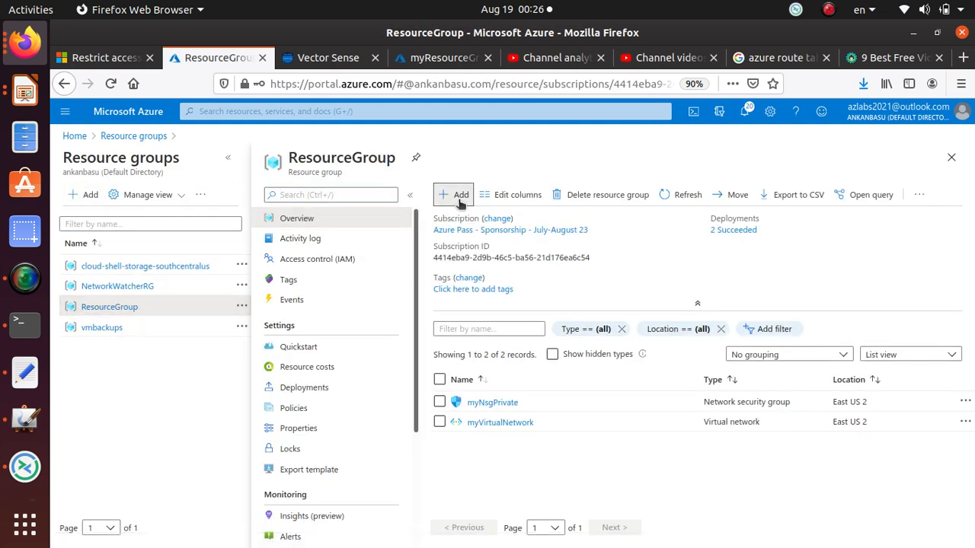
{"action": "left_click", "coordinate": [455, 195]}
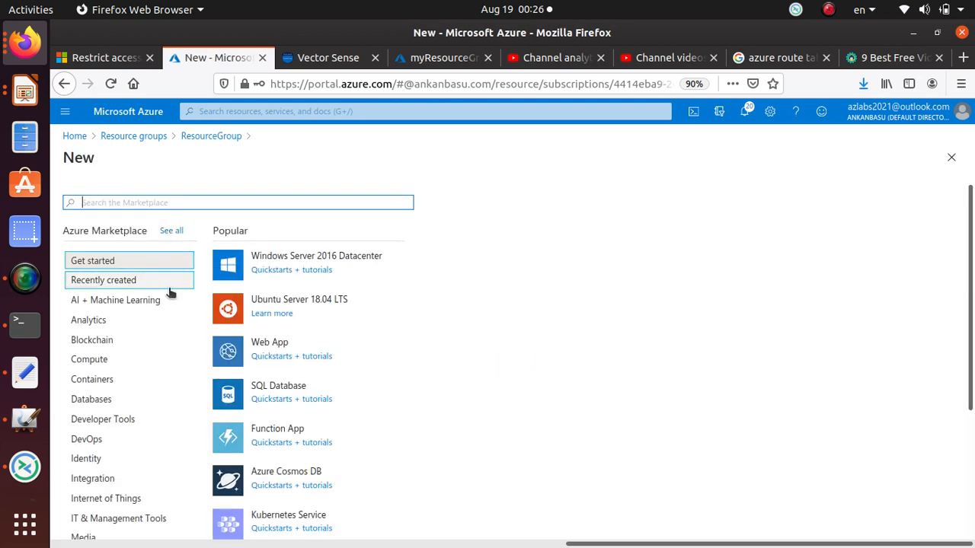
{"action": "type", "text": "stora"}
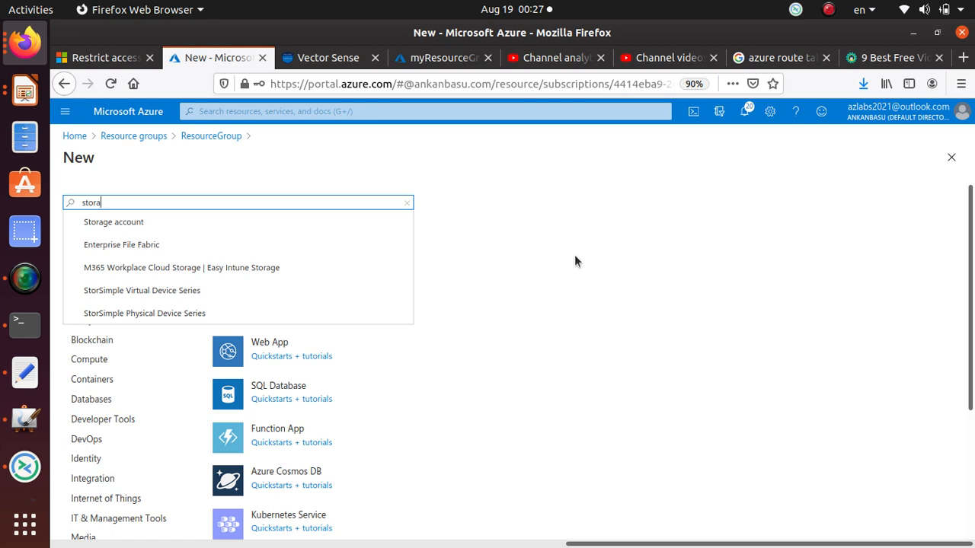
{"action": "left_click", "coordinate": [155, 222]}
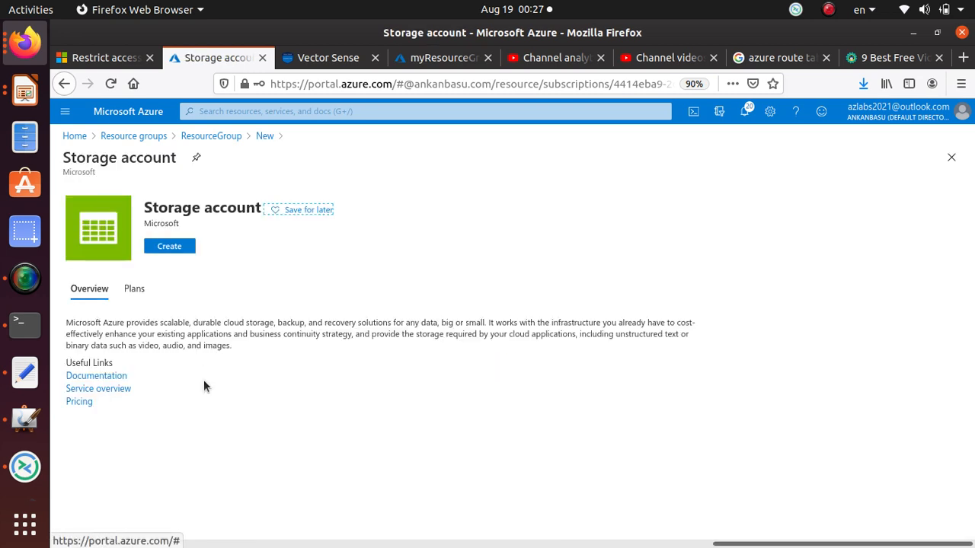
{"action": "left_click", "coordinate": [175, 247]}
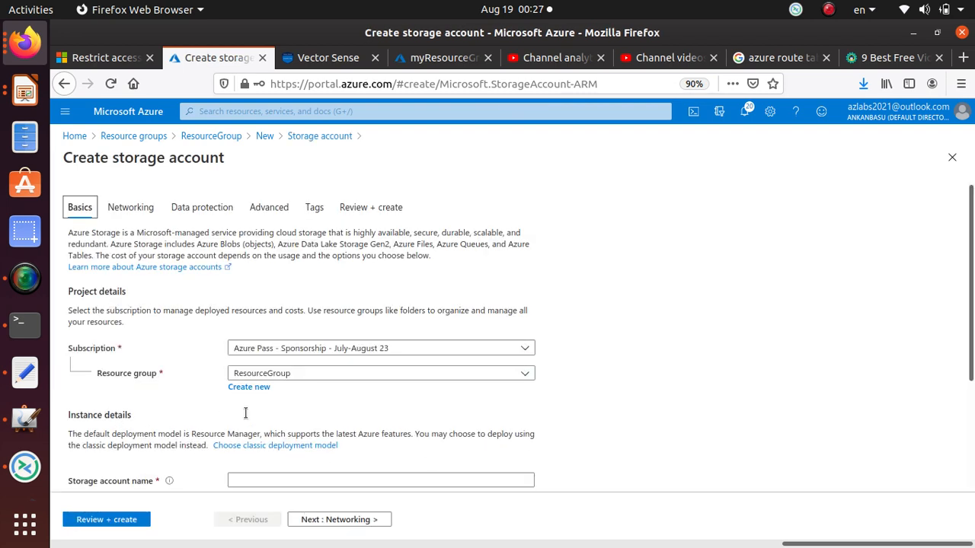
Step: Name the account mystore554, set location (US) East US 2 and LRS replication, then continue to Networking
{"action": "scroll", "coordinate": [181, 304], "scroll_direction": "down", "scroll_amount": 3}
{"action": "left_click", "coordinate": [294, 342]}
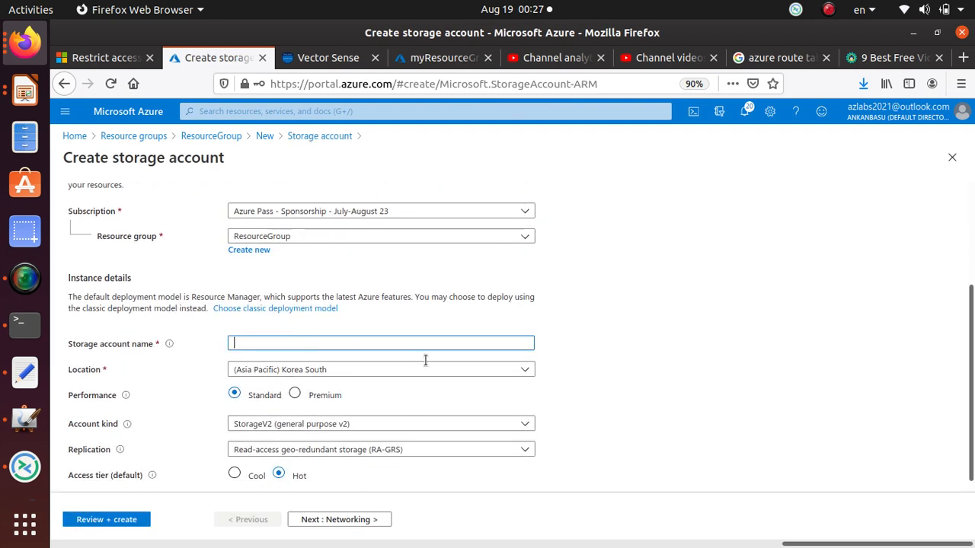
{"action": "type", "text": "mys"}
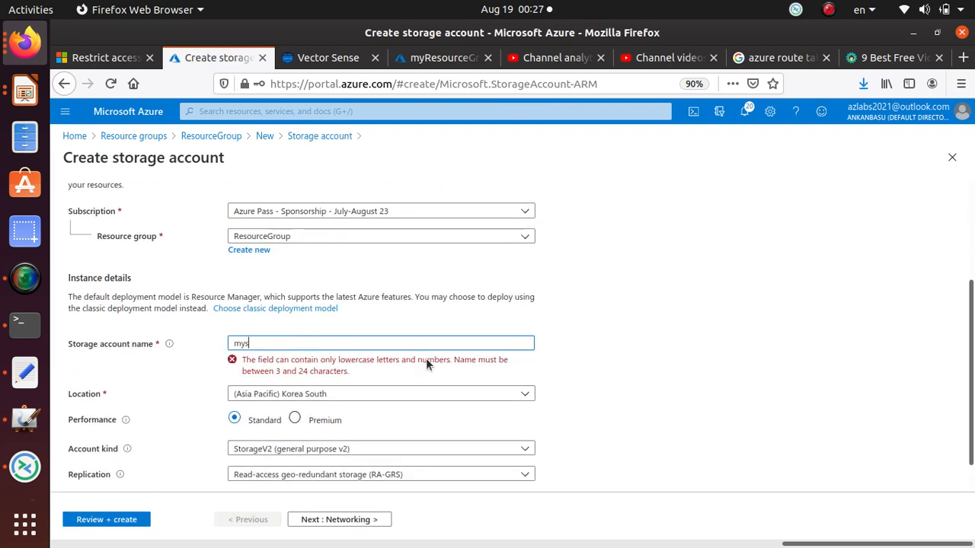
{"action": "type", "text": "tore"}
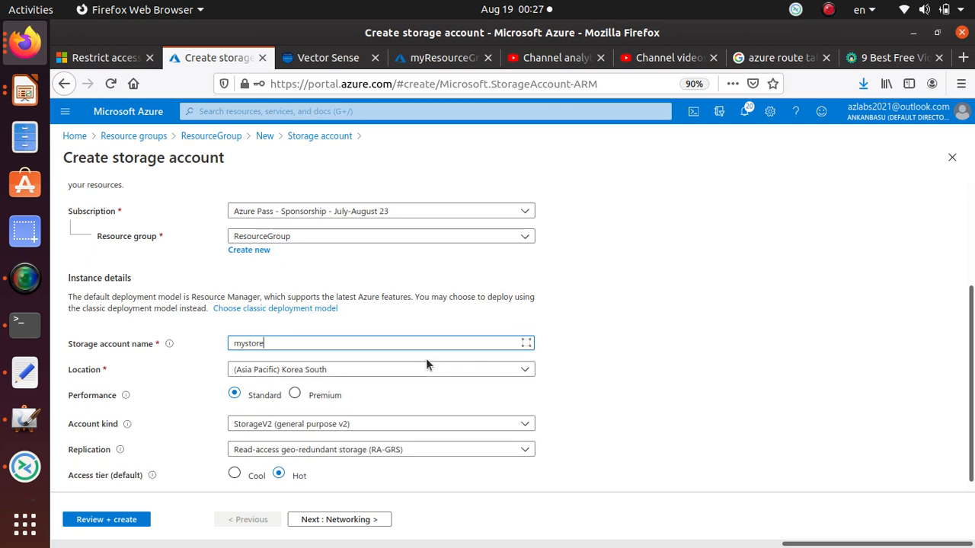
{"action": "type", "text": "554"}
{"action": "left_click", "coordinate": [403, 371]}
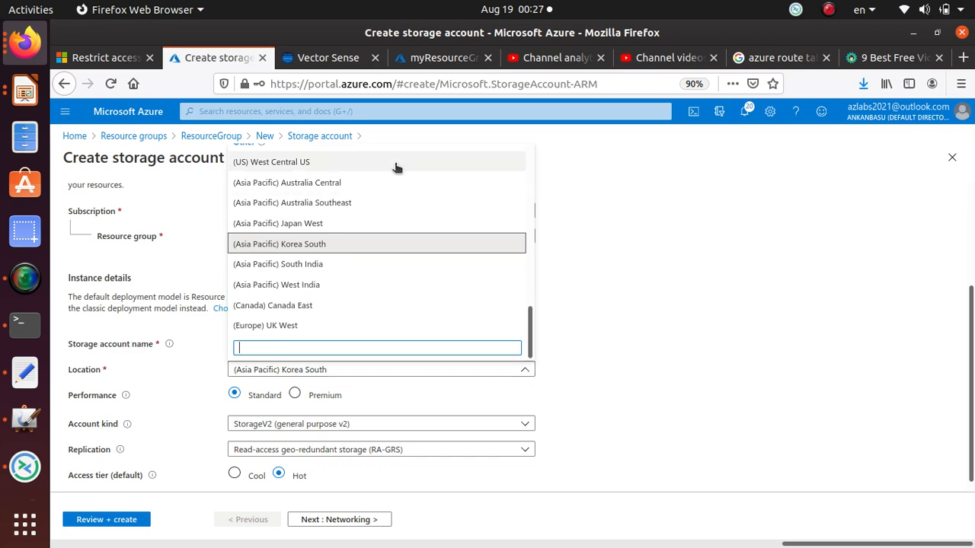
{"action": "scroll", "coordinate": [393, 179], "scroll_direction": "up", "scroll_amount": 15}
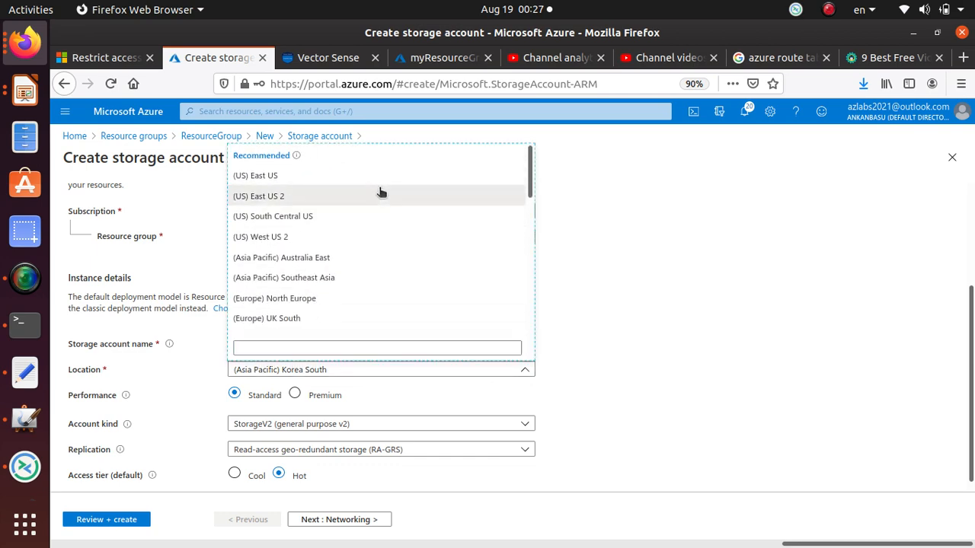
{"action": "left_click", "coordinate": [381, 195]}
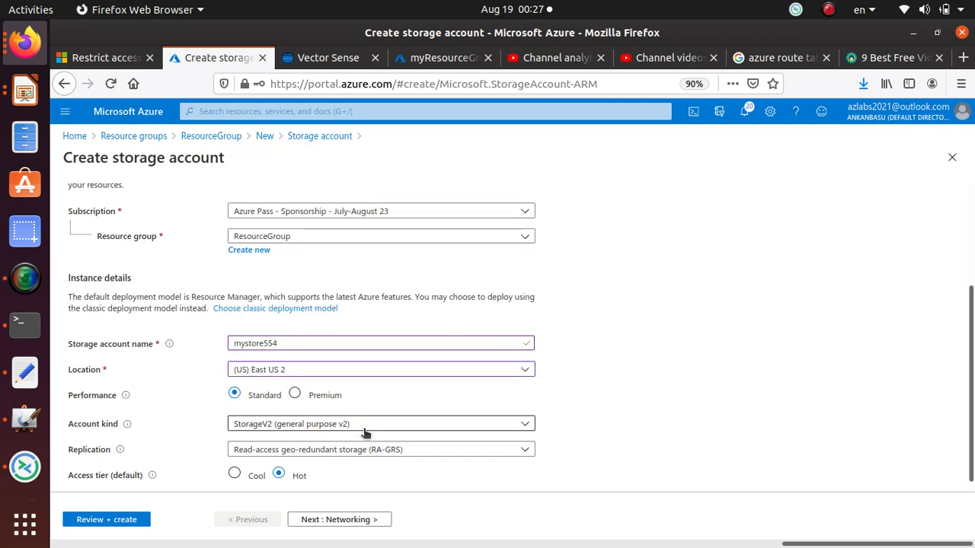
{"action": "scroll", "coordinate": [373, 441], "scroll_direction": "down", "scroll_amount": 1}
{"action": "left_click", "coordinate": [419, 445]}
{"action": "left_click", "coordinate": [384, 317]}
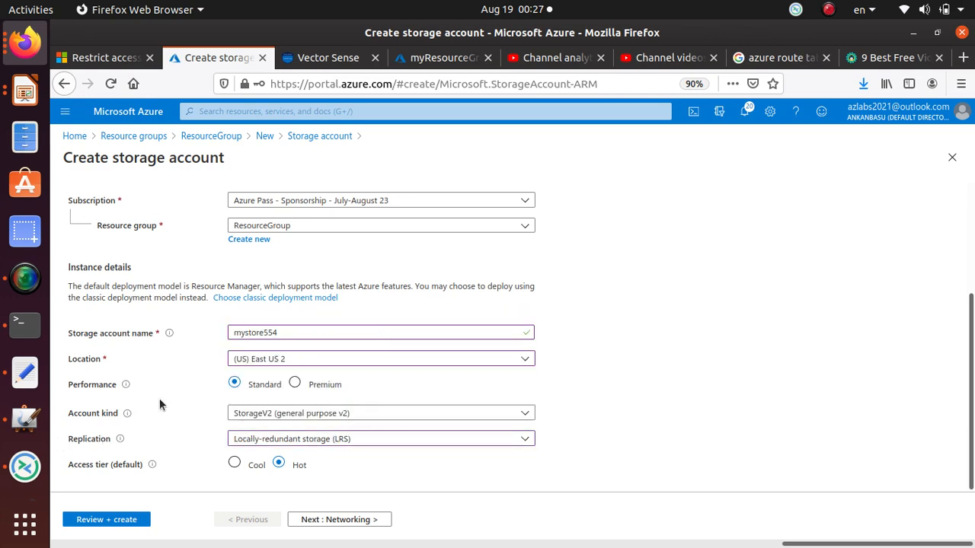
{"action": "left_click", "coordinate": [340, 520]}
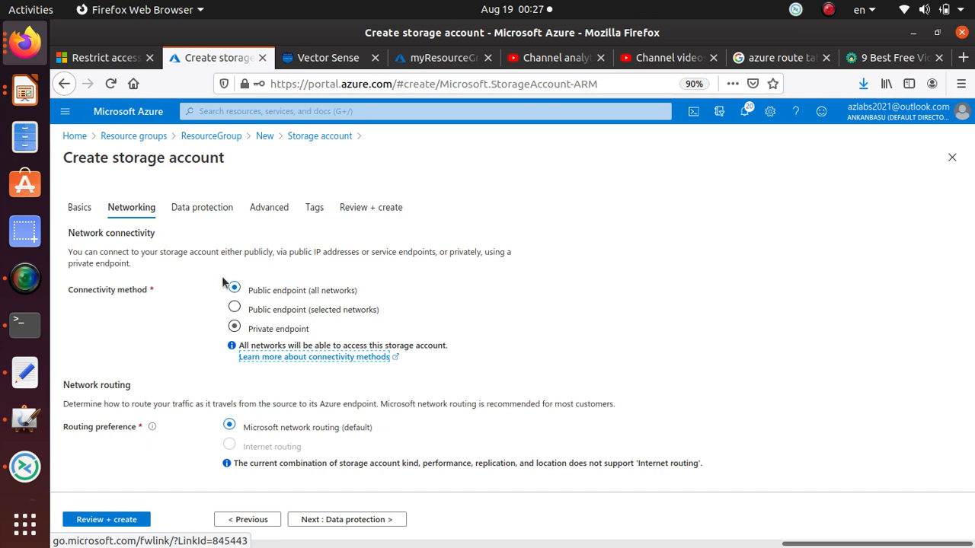
{"action": "left_click", "coordinate": [91, 64]}
{"action": "scroll", "coordinate": [561, 388], "scroll_direction": "down", "scroll_amount": 3}
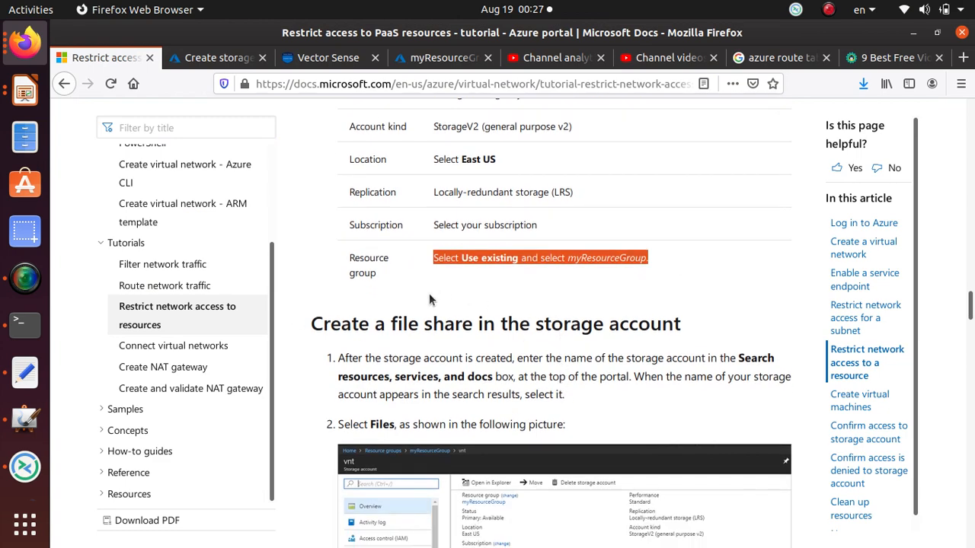
Step: Scroll through the tutorial's storage account, file share and subnet restriction steps, then return to the form
{"action": "scroll", "coordinate": [428, 295], "scroll_direction": "up", "scroll_amount": 3}
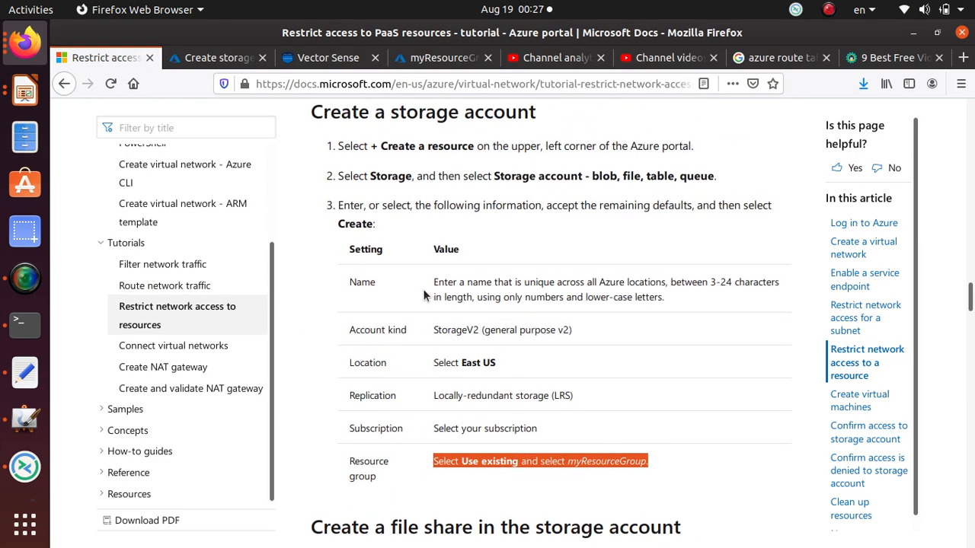
{"action": "scroll", "coordinate": [425, 295], "scroll_direction": "down", "scroll_amount": 5}
{"action": "scroll", "coordinate": [424, 295], "scroll_direction": "down", "scroll_amount": 3}
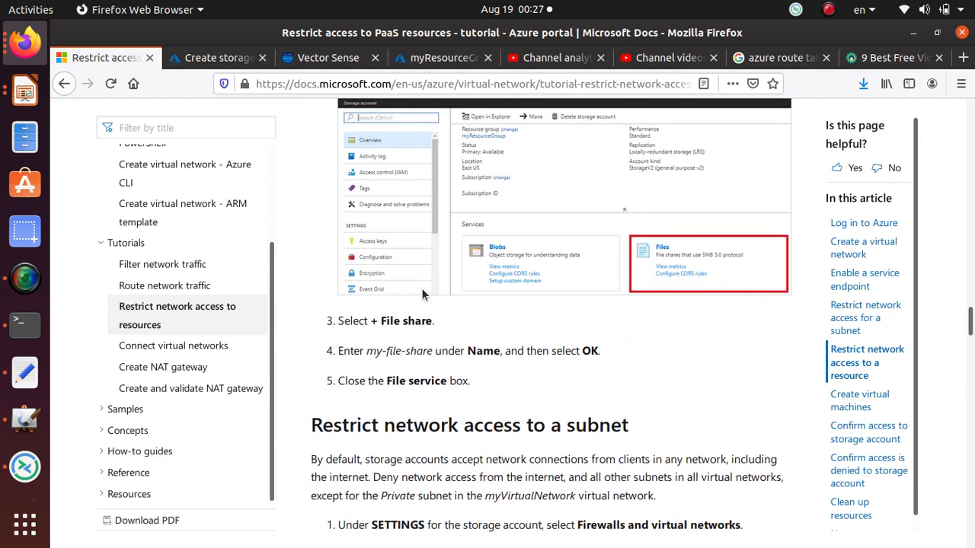
{"action": "scroll", "coordinate": [423, 293], "scroll_direction": "up", "scroll_amount": 3}
{"action": "scroll", "coordinate": [413, 291], "scroll_direction": "down", "scroll_amount": 3}
{"action": "scroll", "coordinate": [411, 295], "scroll_direction": "down", "scroll_amount": 2}
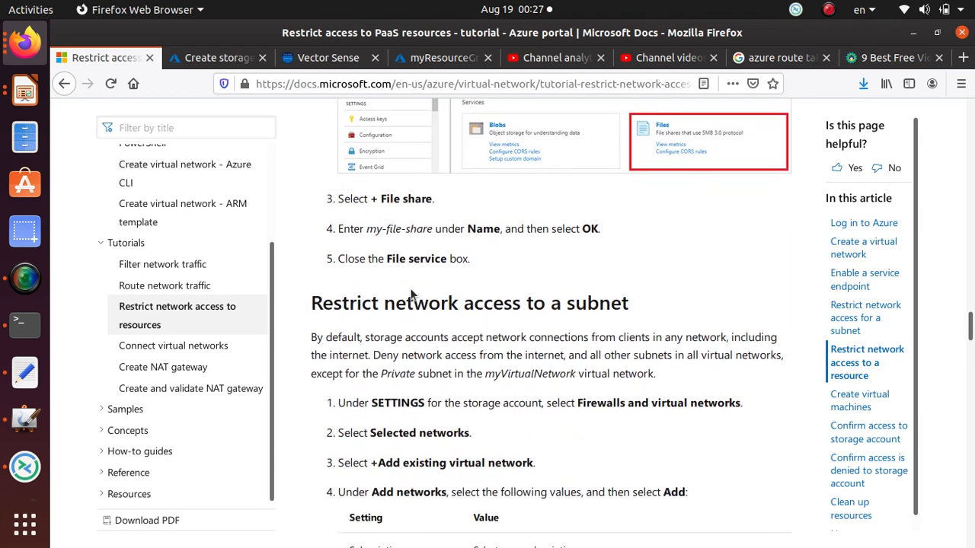
{"action": "scroll", "coordinate": [445, 316], "scroll_direction": "down", "scroll_amount": 2}
{"action": "scroll", "coordinate": [445, 316], "scroll_direction": "up", "scroll_amount": 1}
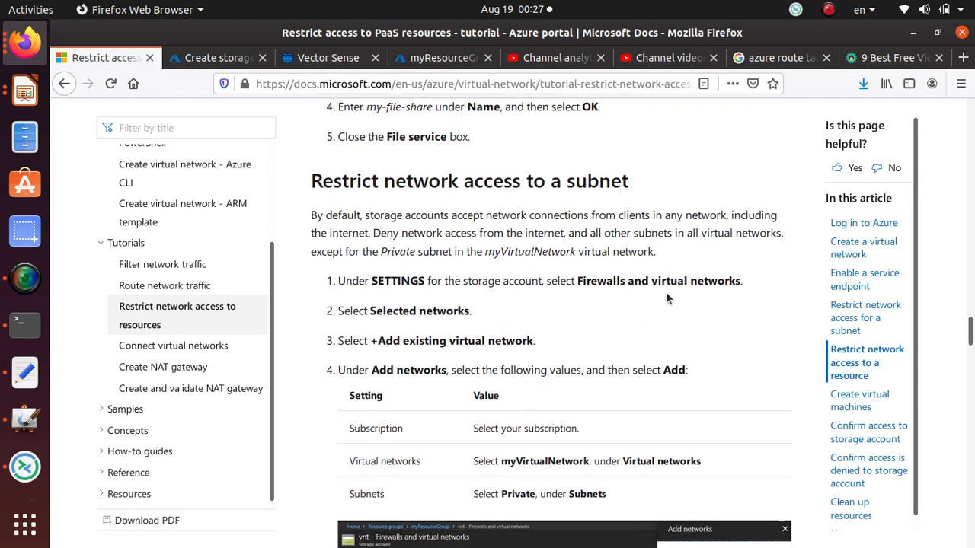
{"action": "scroll", "coordinate": [666, 292], "scroll_direction": "down", "scroll_amount": 3}
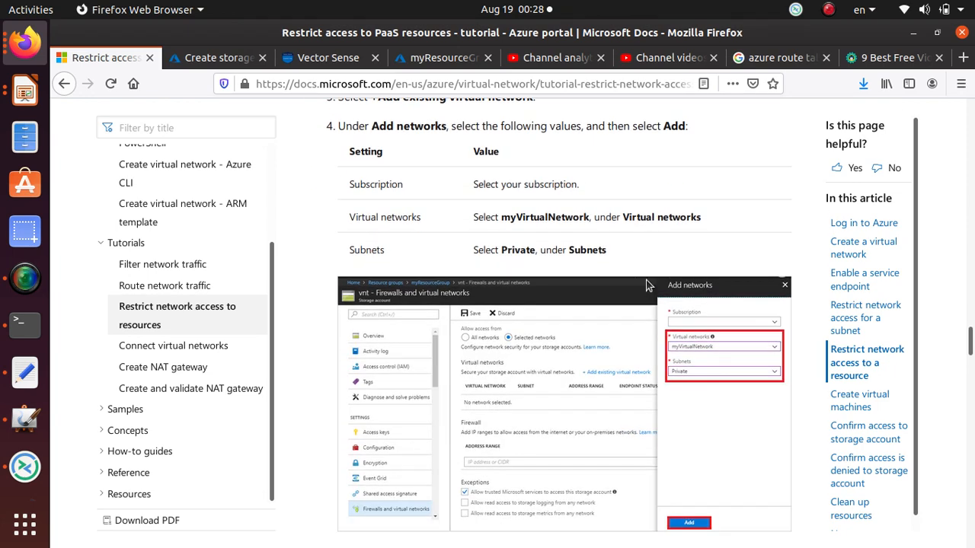
{"action": "scroll", "coordinate": [510, 403], "scroll_direction": "up", "scroll_amount": 4}
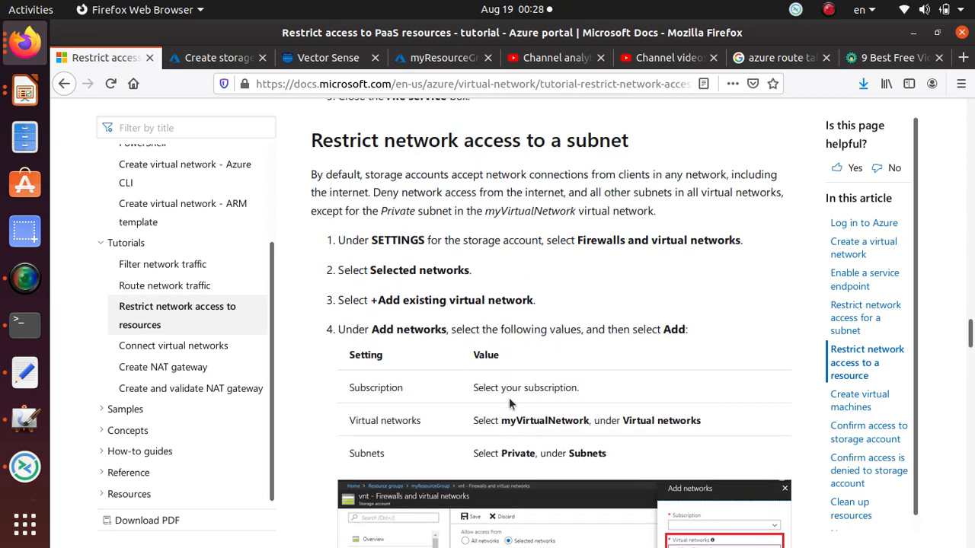
{"action": "scroll", "coordinate": [506, 404], "scroll_direction": "up", "scroll_amount": 3}
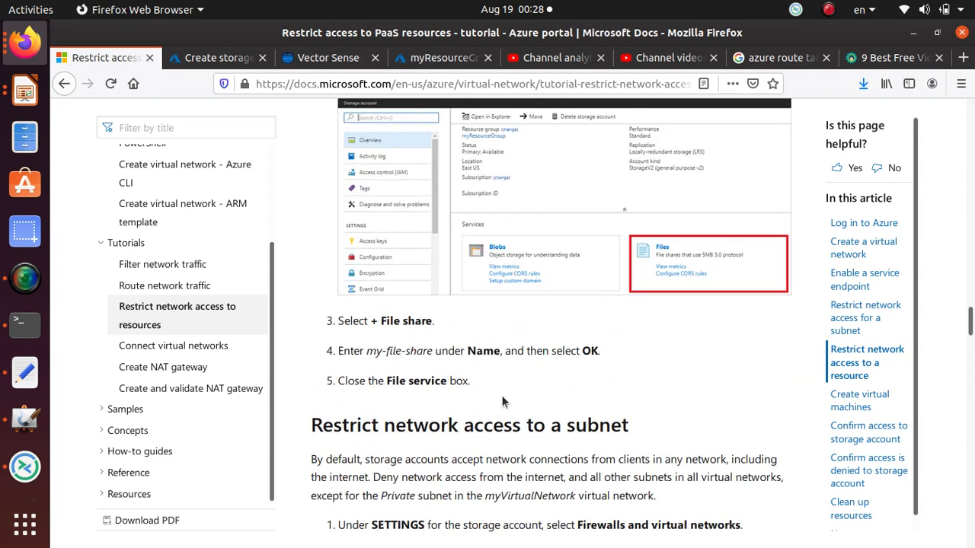
{"action": "scroll", "coordinate": [500, 395], "scroll_direction": "up", "scroll_amount": 4}
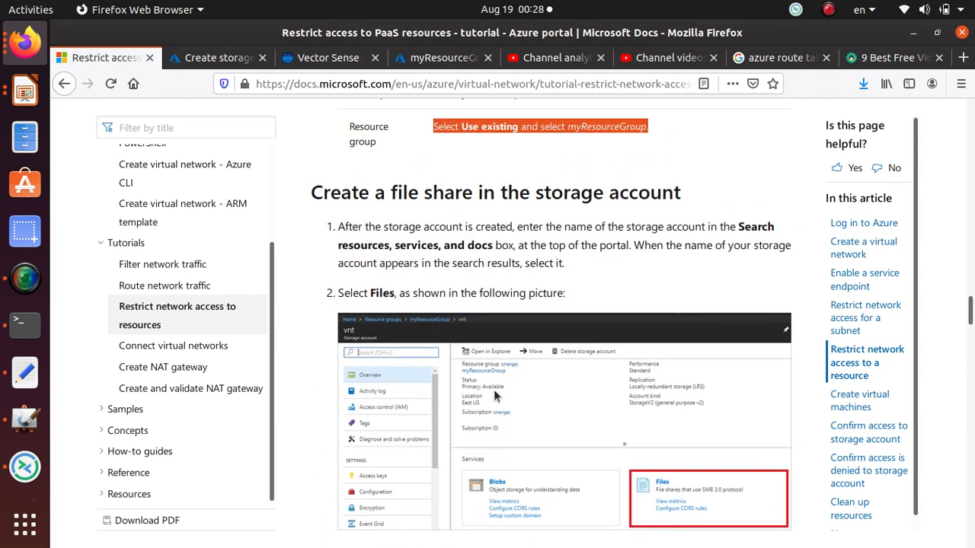
{"action": "left_click", "coordinate": [228, 58]}
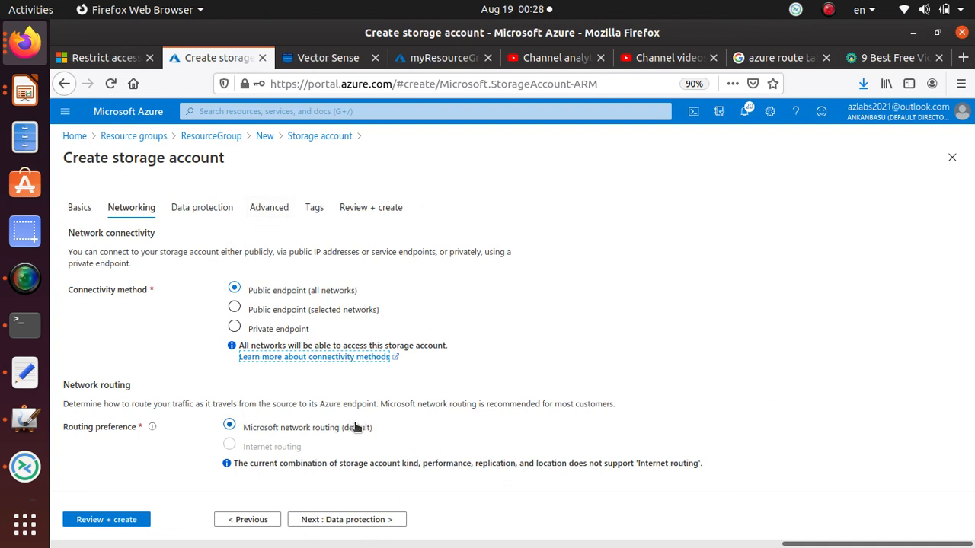
Step: Validate the mystore554 storage account with Review + create, then submit it for deployment
{"action": "left_click", "coordinate": [127, 521]}
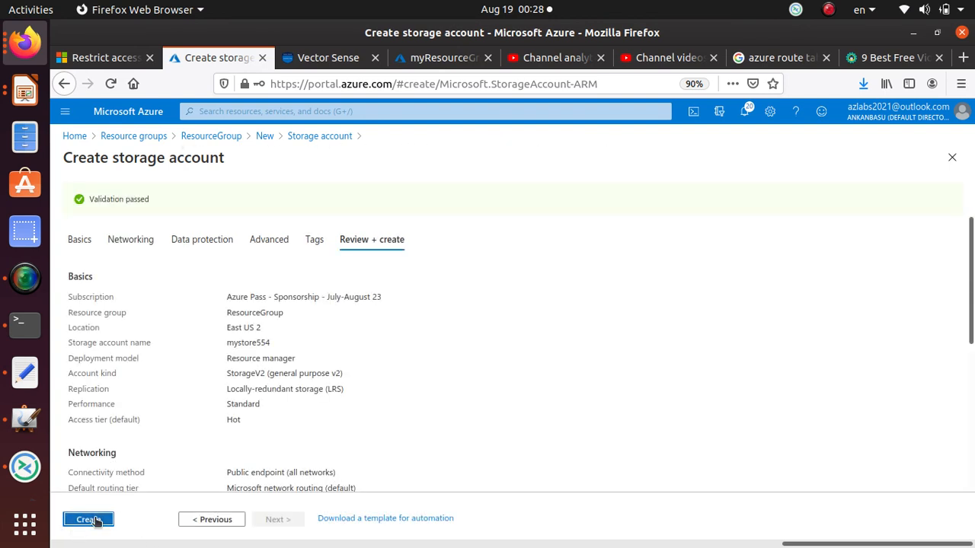
{"action": "left_click", "coordinate": [91, 520]}
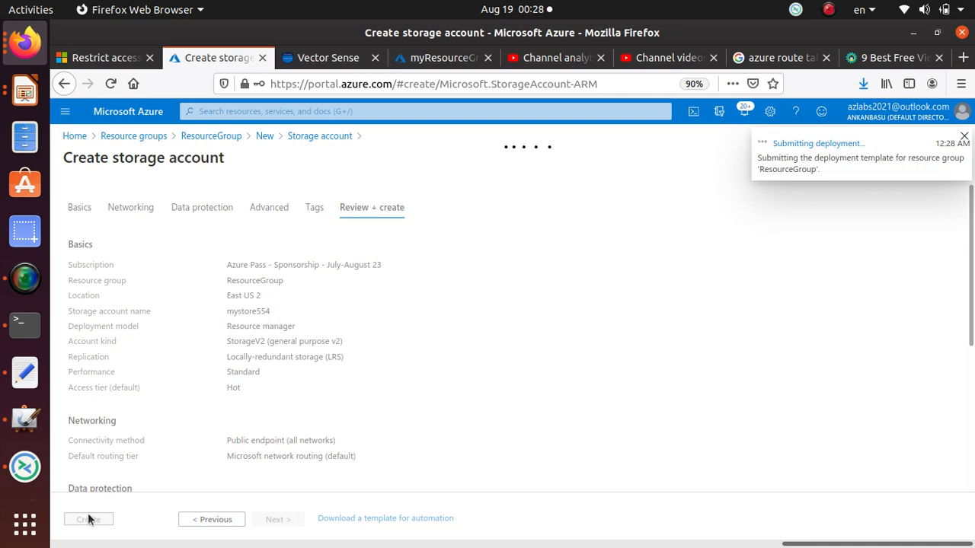
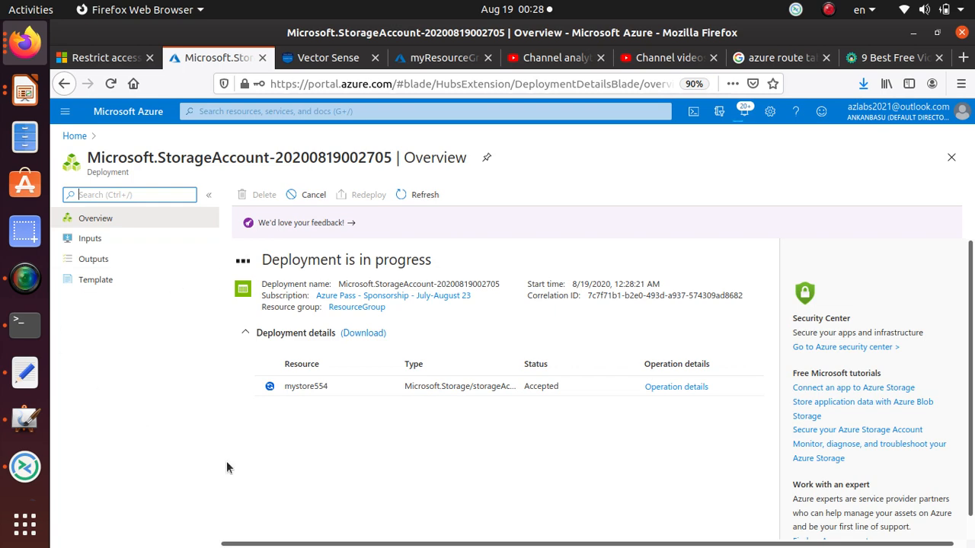
Step: Confirm in Notifications that the mystore554 deployment succeeded and open the storage account
{"action": "left_click", "coordinate": [742, 113]}
{"action": "left_click", "coordinate": [744, 113]}
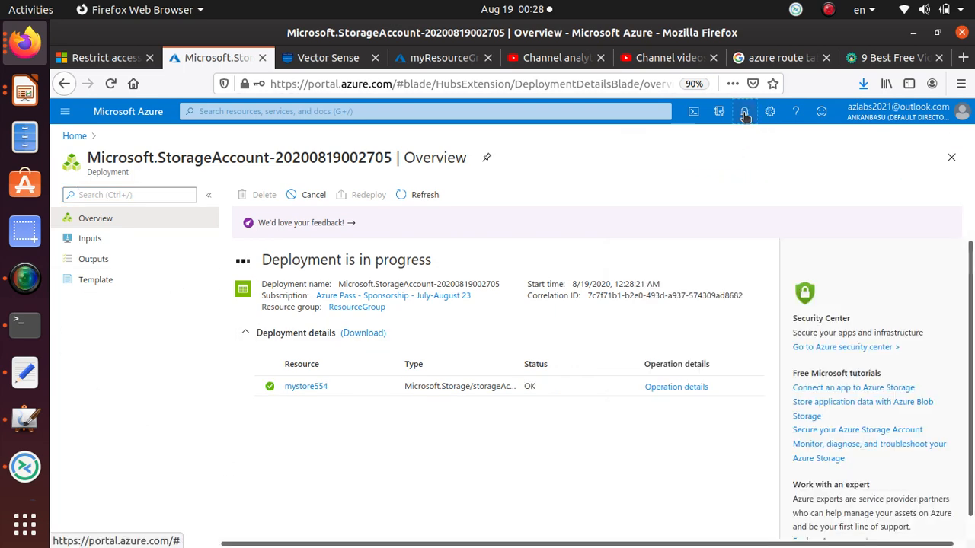
{"action": "left_click", "coordinate": [744, 114]}
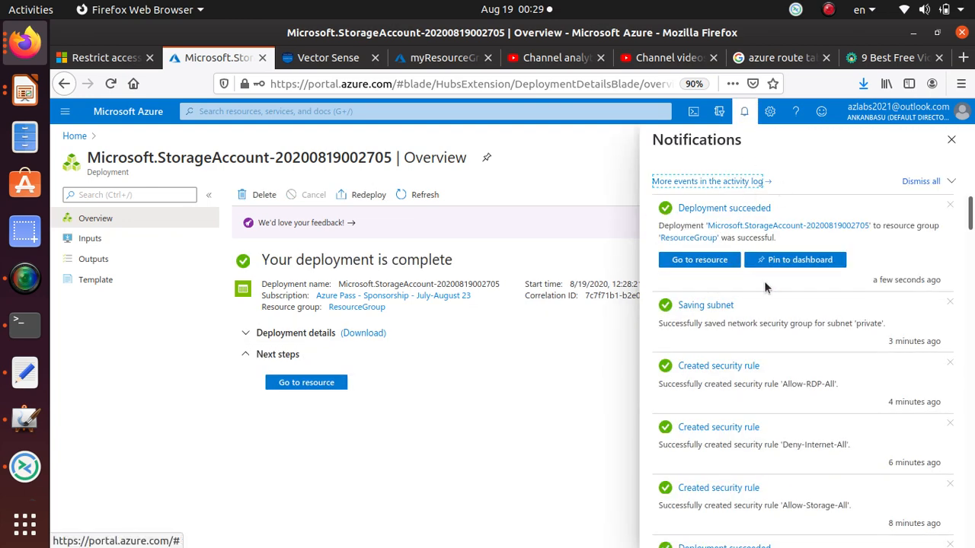
{"action": "left_click", "coordinate": [312, 383]}
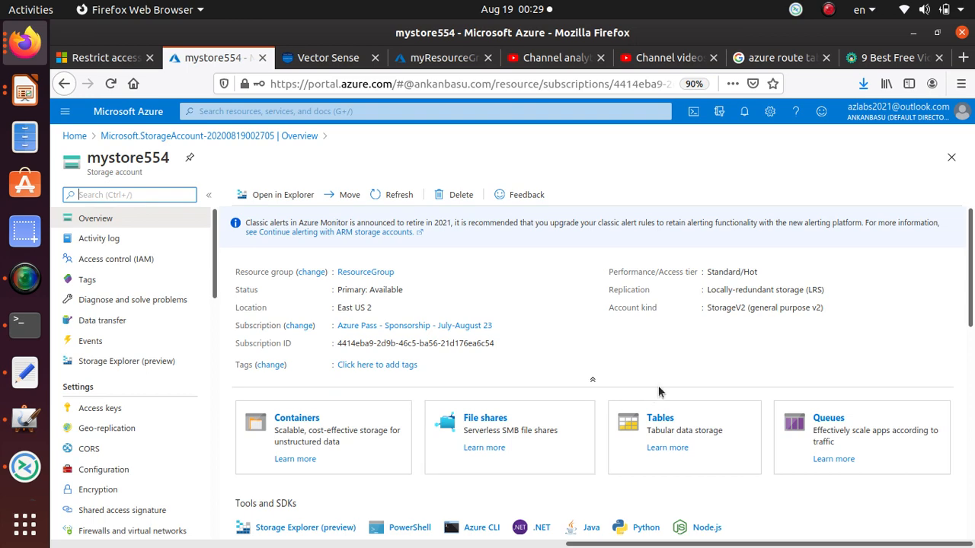
Step: Check the tutorial's file share step, then start a new file share in mystore554's File shares
{"action": "left_click", "coordinate": [87, 65]}
{"action": "scroll", "coordinate": [562, 321], "scroll_direction": "up", "scroll_amount": 5}
{"action": "scroll", "coordinate": [561, 304], "scroll_direction": "down", "scroll_amount": 1}
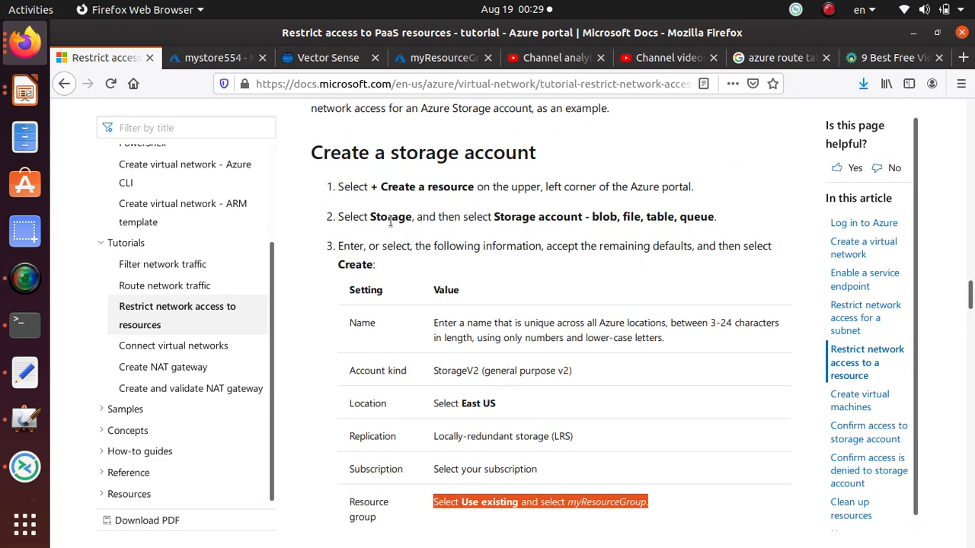
{"action": "scroll", "coordinate": [453, 240], "scroll_direction": "down", "scroll_amount": 5}
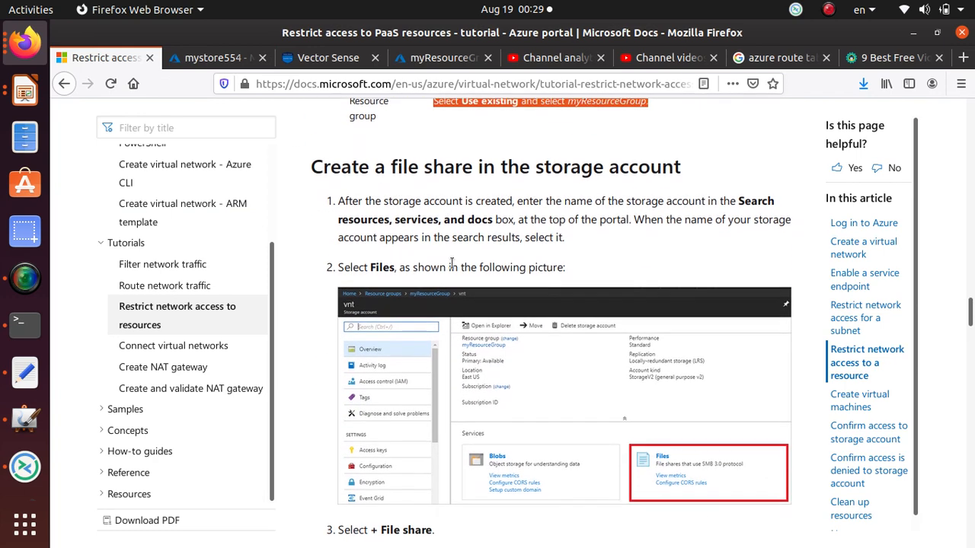
{"action": "left_click_drag", "start_coordinate": [309, 161], "coordinate": [692, 157]}
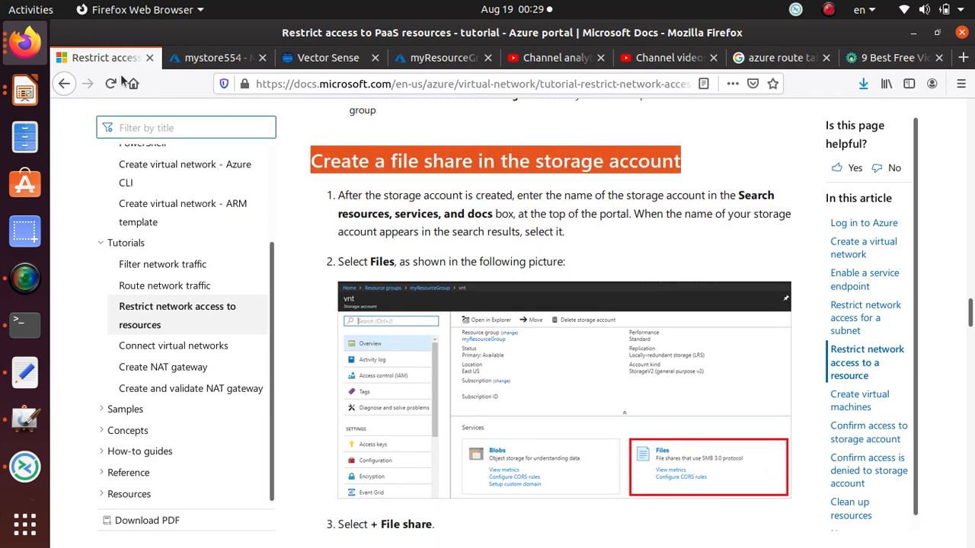
{"action": "left_click", "coordinate": [211, 59]}
{"action": "left_click", "coordinate": [485, 419]}
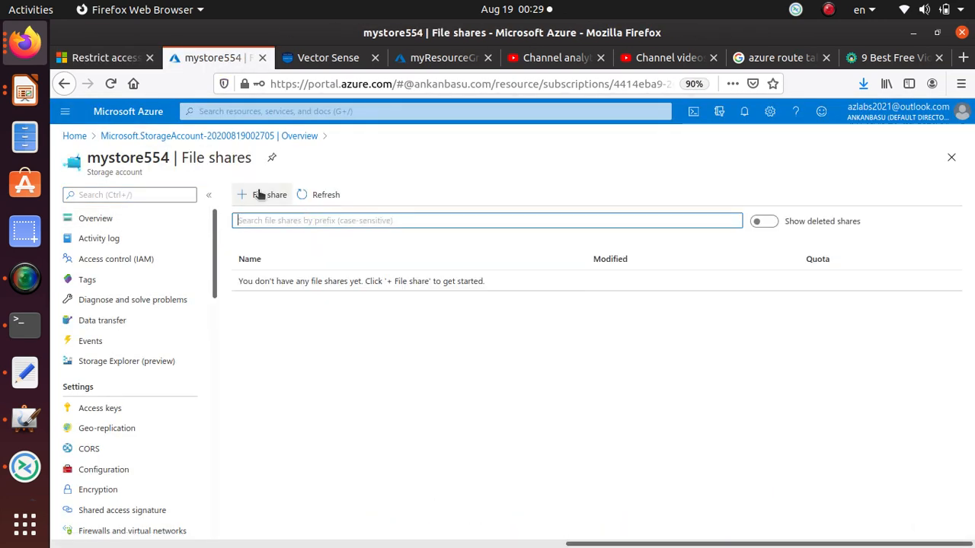
{"action": "left_click", "coordinate": [259, 195]}
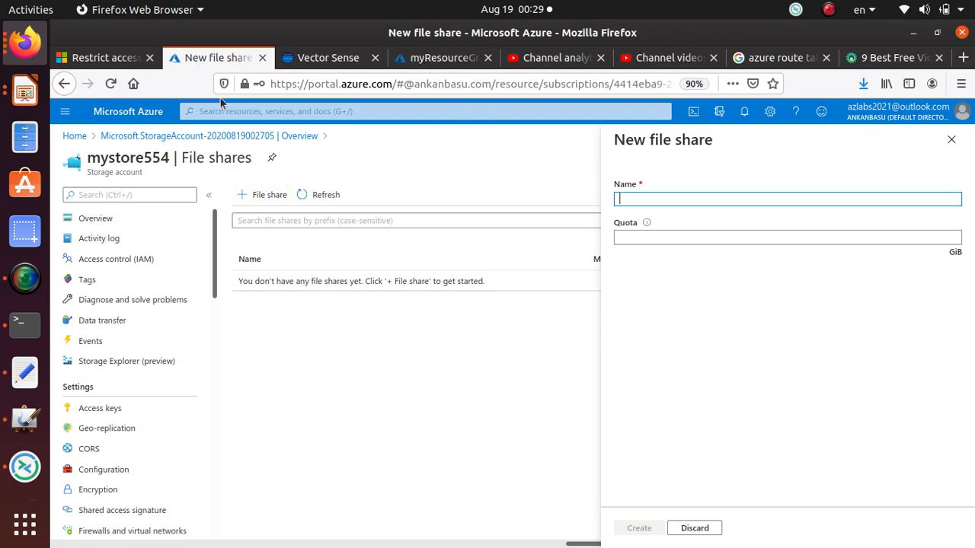
Step: Name the share my-file-share, copied from the tutorial, set a 2 GiB quota, and create it
{"action": "left_click", "coordinate": [115, 58]}
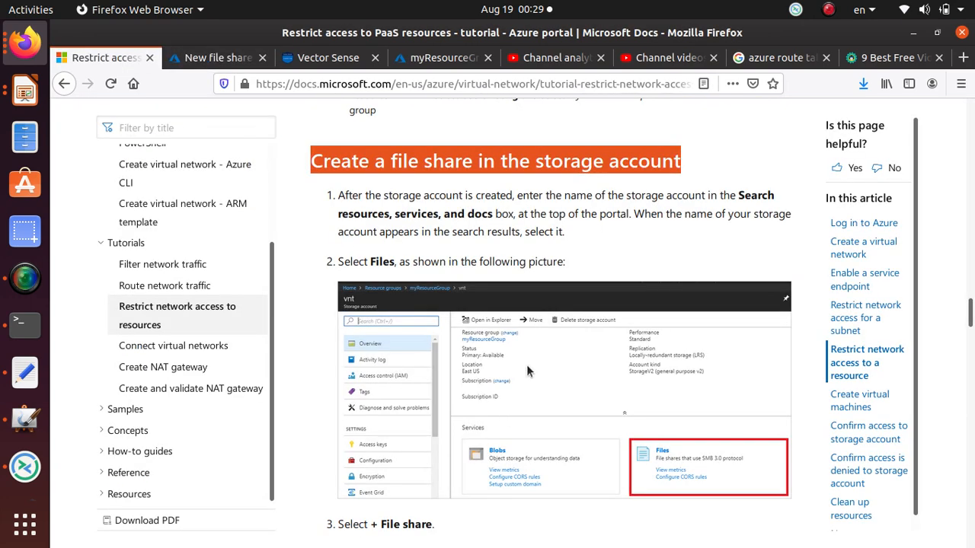
{"action": "scroll", "coordinate": [526, 364], "scroll_direction": "down", "scroll_amount": 5}
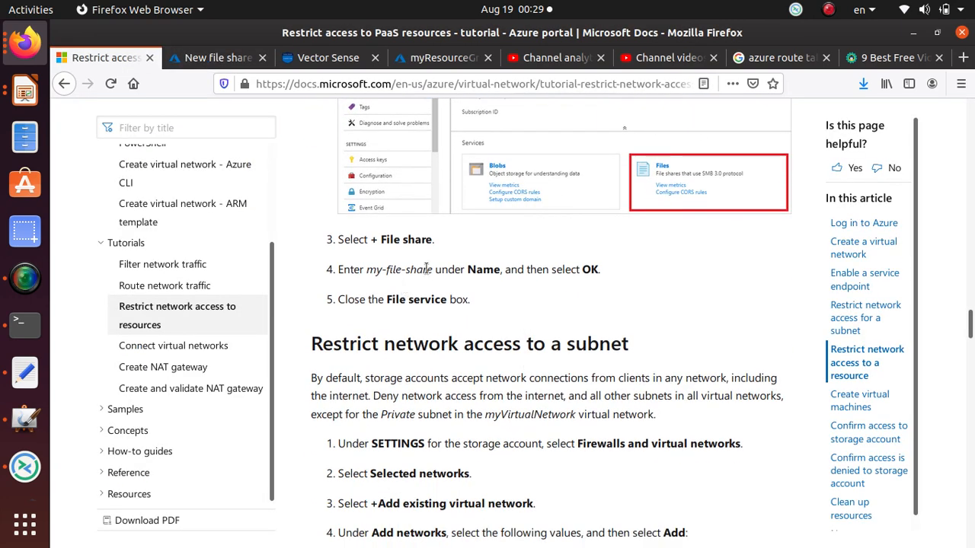
{"action": "left_click_drag", "start_coordinate": [432, 270], "coordinate": [365, 272]}
{"action": "key", "text": "ctrl+c"}
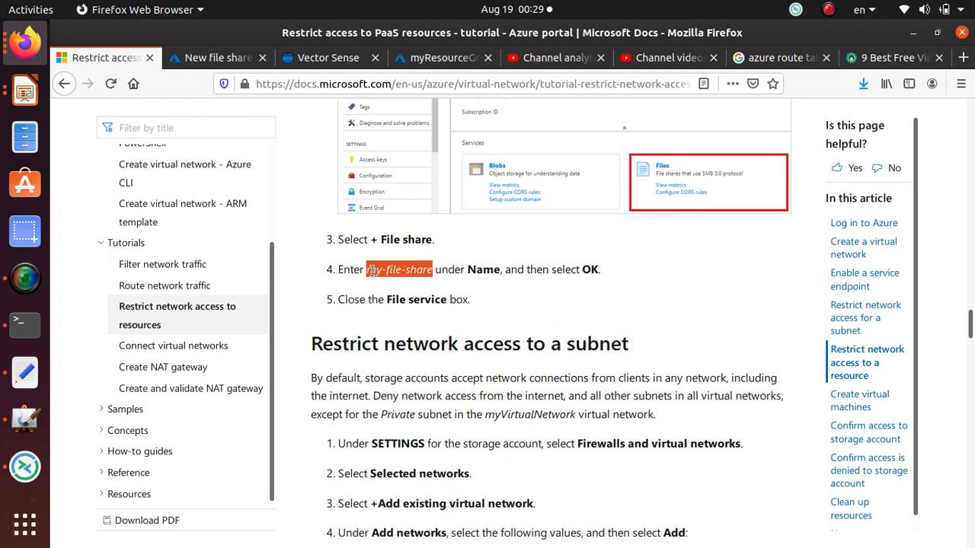
{"action": "right_click", "coordinate": [372, 272]}
{"action": "left_click", "coordinate": [390, 281]}
{"action": "left_click", "coordinate": [221, 58]}
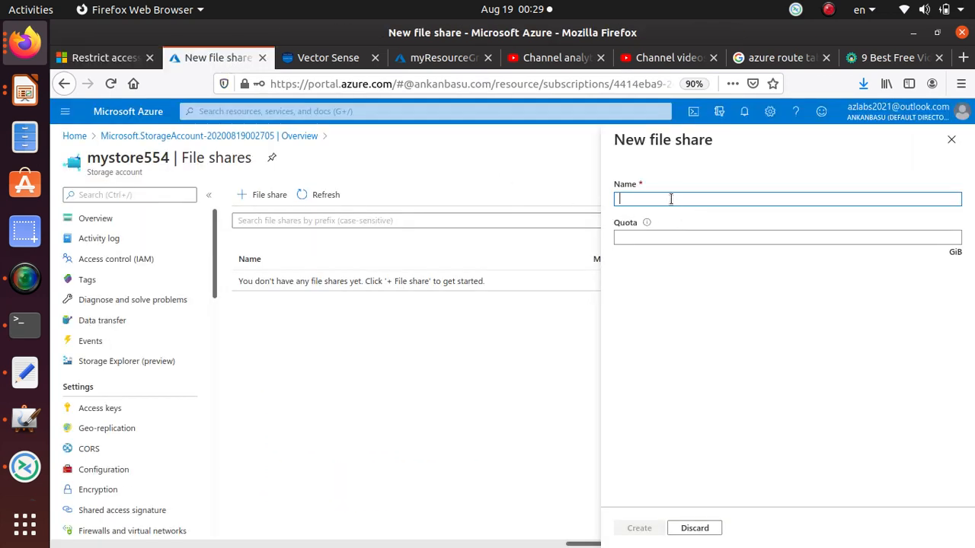
{"action": "key", "text": "ctrl+v"}
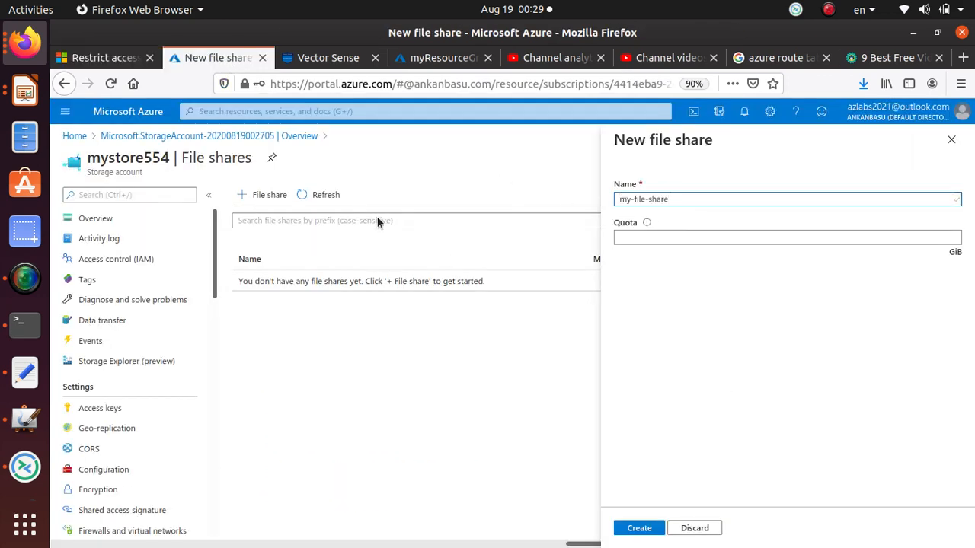
{"action": "left_click", "coordinate": [92, 60]}
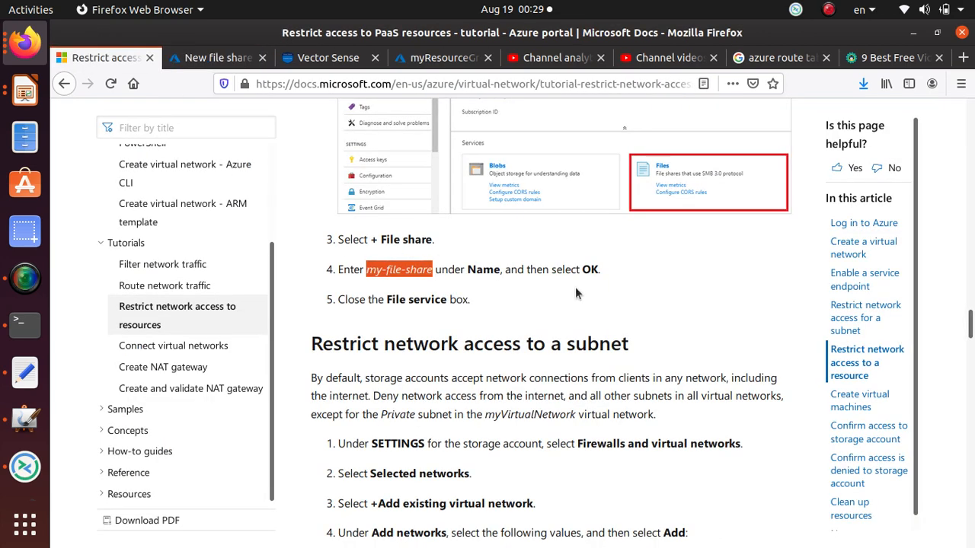
{"action": "left_click", "coordinate": [204, 61]}
{"action": "left_click", "coordinate": [651, 236]}
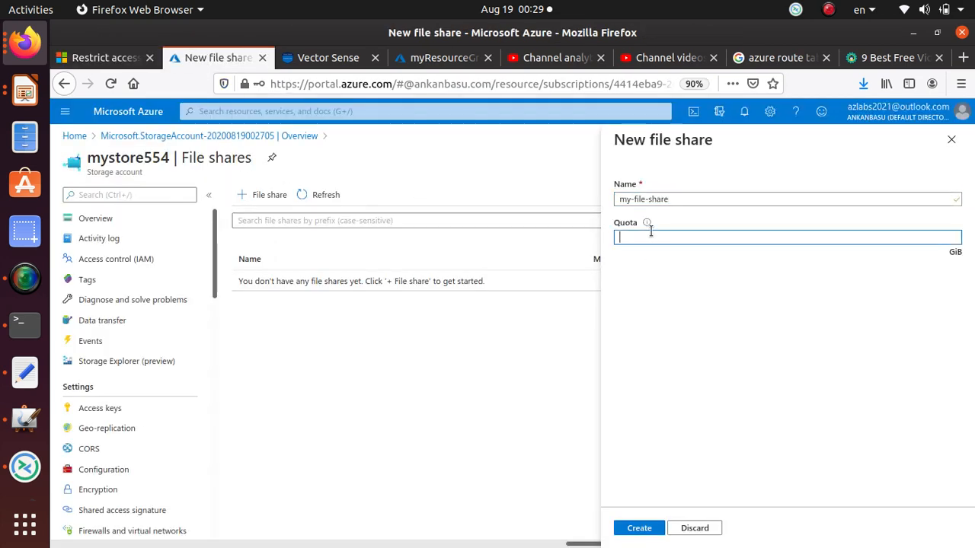
{"action": "type", "text": "2"}
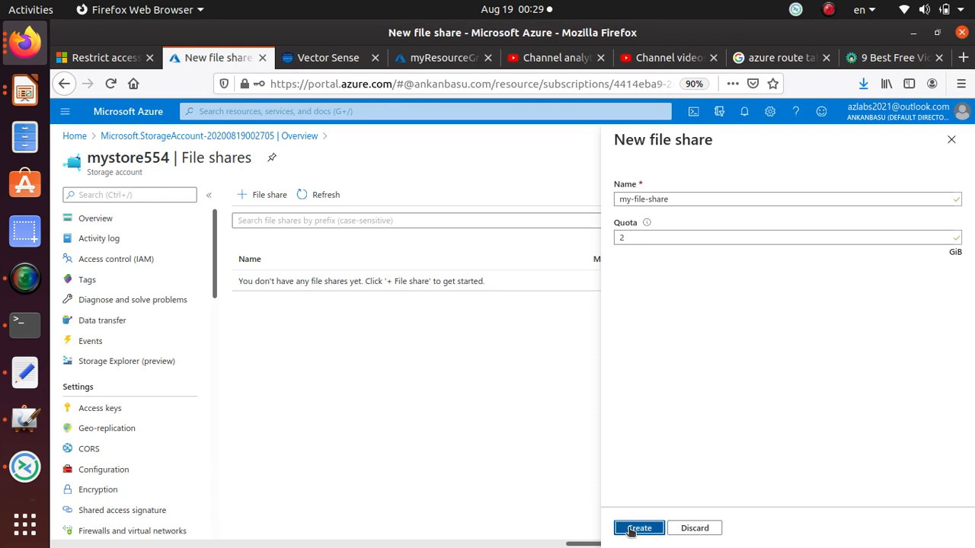
{"action": "left_click", "coordinate": [630, 528]}
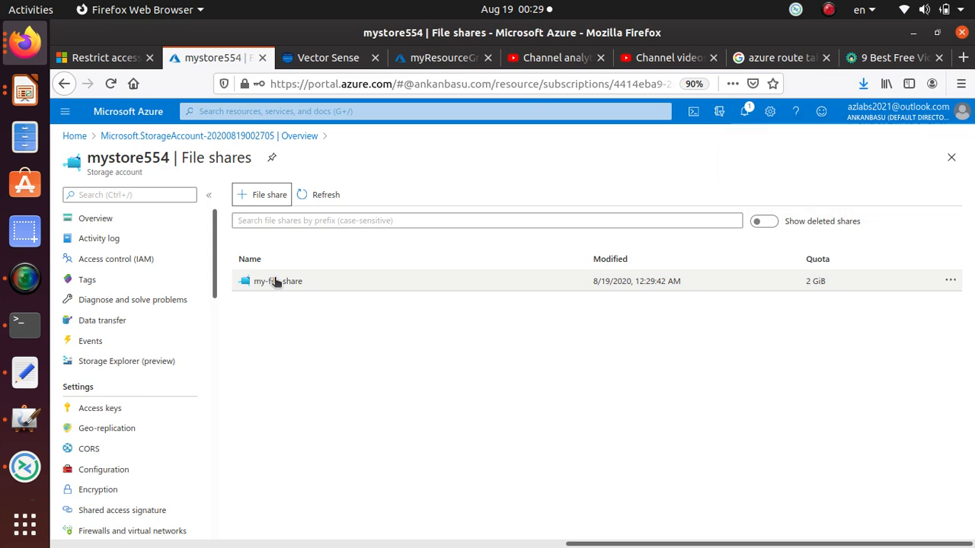
{"action": "left_click", "coordinate": [107, 57]}
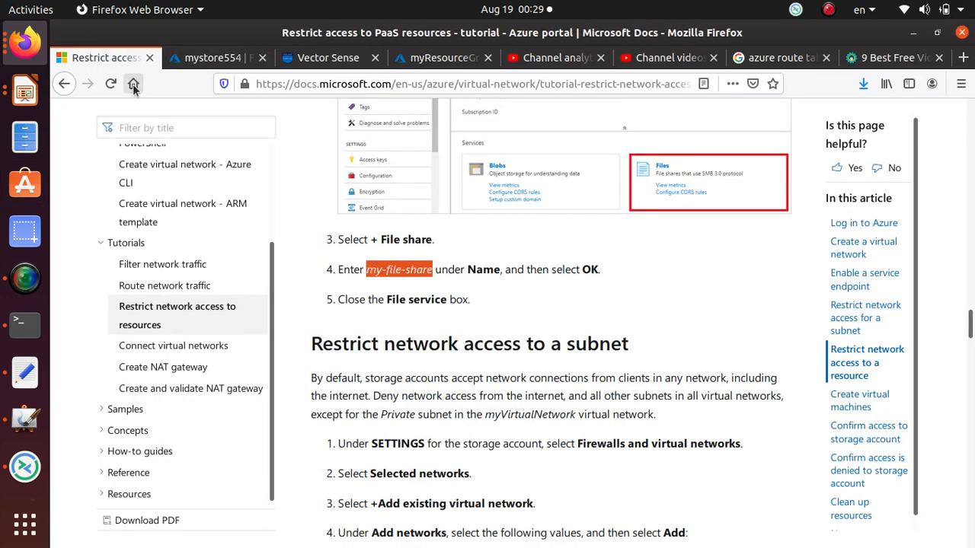
Step: Following the tutorial's firewall step, set mystore554's network access to Selected networks
{"action": "scroll", "coordinate": [554, 344], "scroll_direction": "down", "scroll_amount": 2}
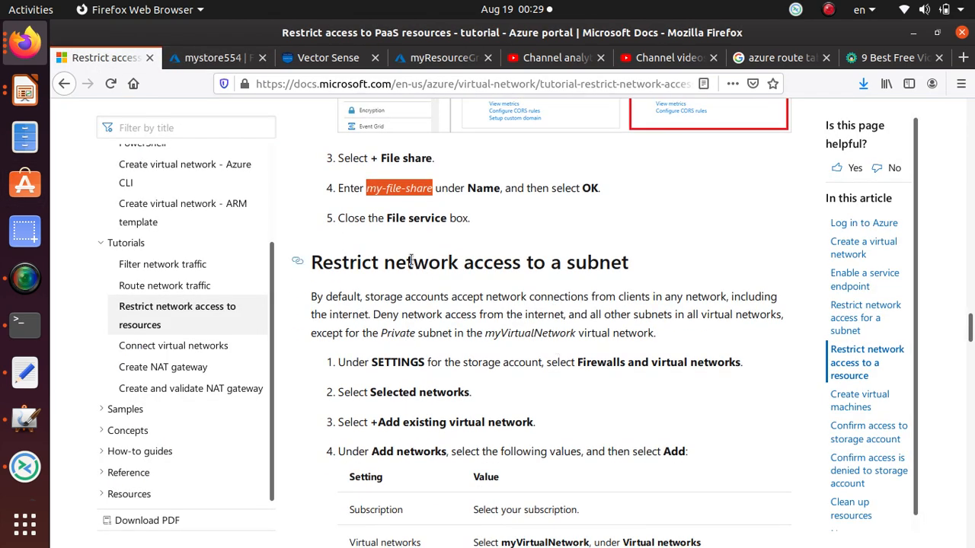
{"action": "scroll", "coordinate": [463, 301], "scroll_direction": "down", "scroll_amount": 2}
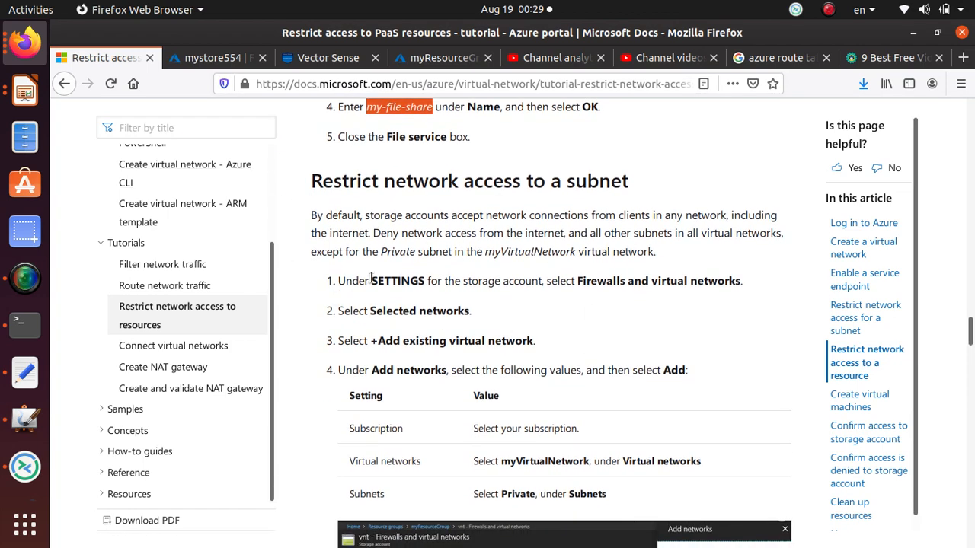
{"action": "left_click_drag", "start_coordinate": [370, 281], "coordinate": [734, 282]}
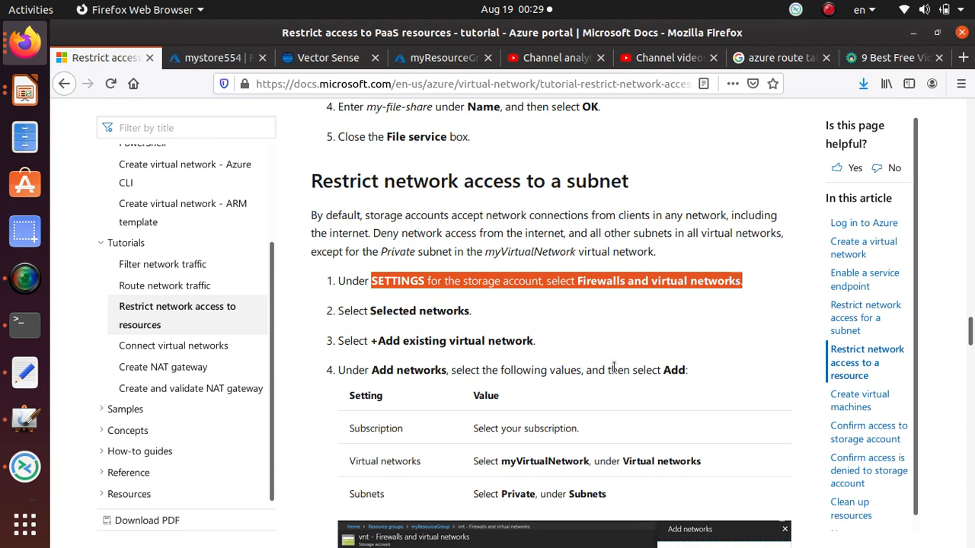
{"action": "left_click", "coordinate": [216, 59]}
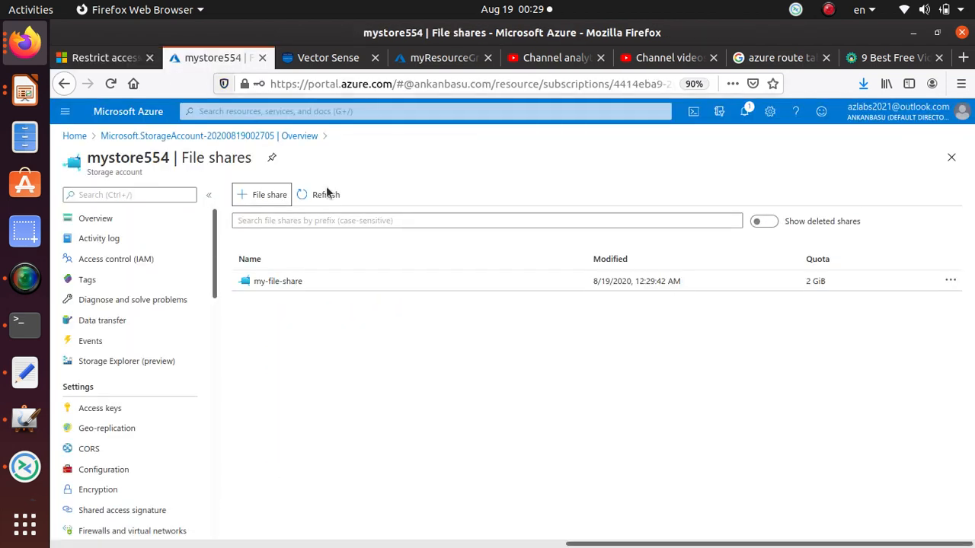
{"action": "scroll", "coordinate": [141, 359], "scroll_direction": "down", "scroll_amount": 3}
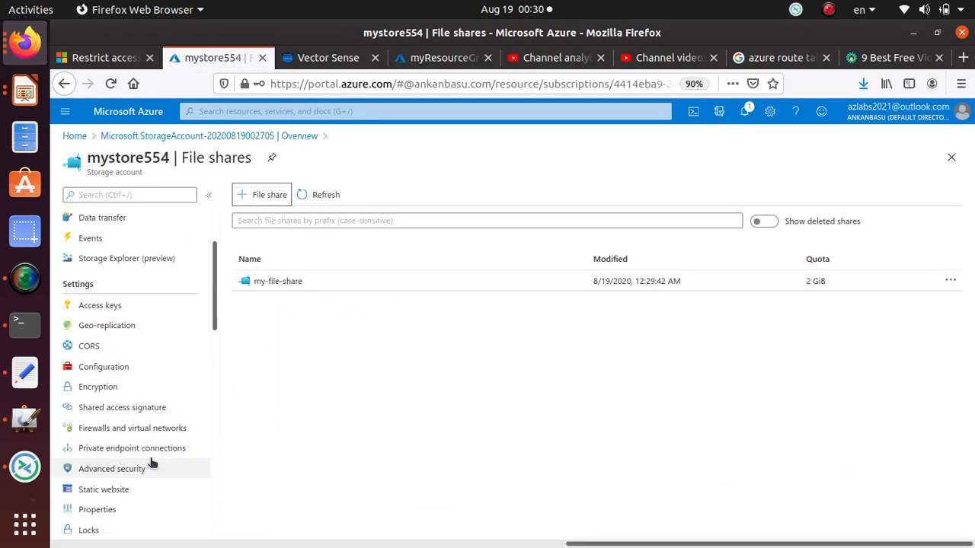
{"action": "left_click", "coordinate": [166, 431]}
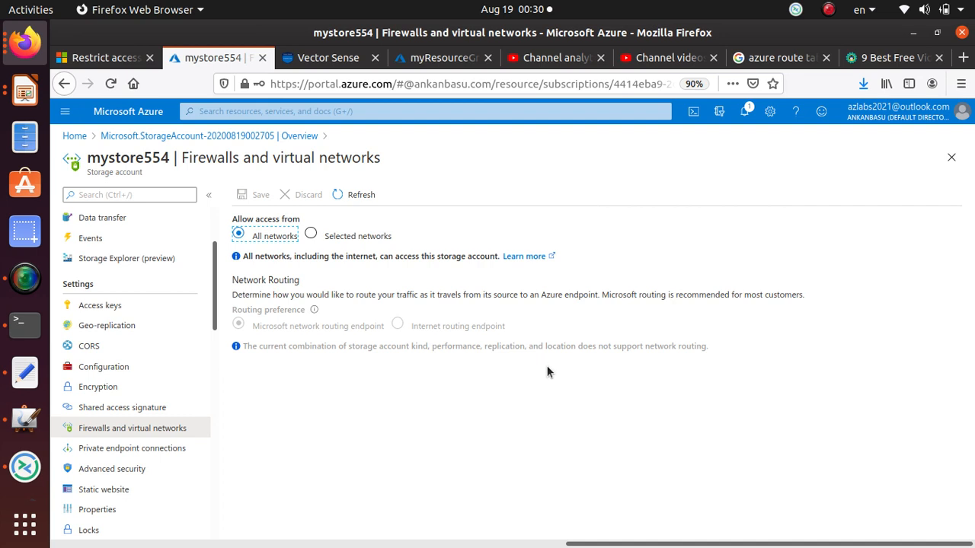
{"action": "left_click", "coordinate": [311, 233]}
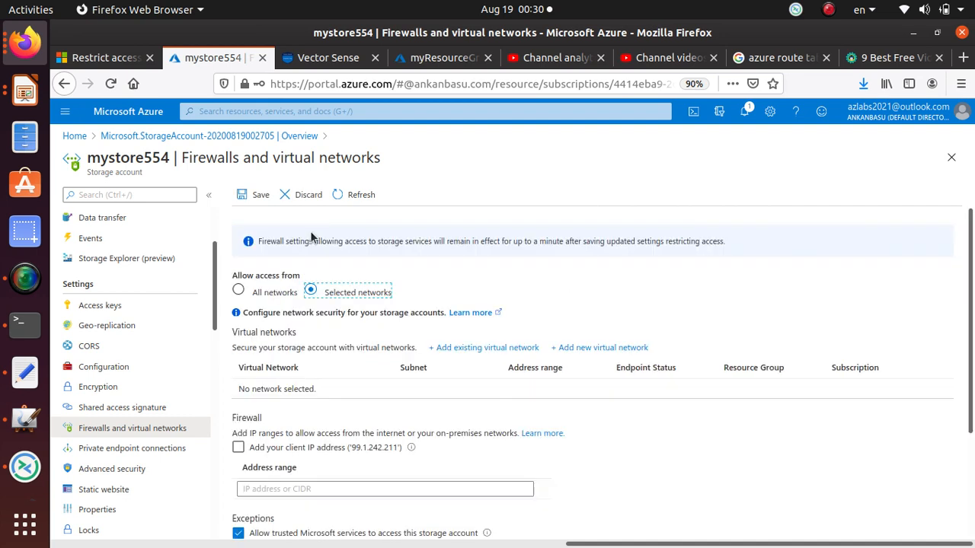
Step: Review the tutorial's add-network step and begin adding an existing virtual network
{"action": "left_click", "coordinate": [107, 58]}
{"action": "scroll", "coordinate": [522, 303], "scroll_direction": "down", "scroll_amount": 2}
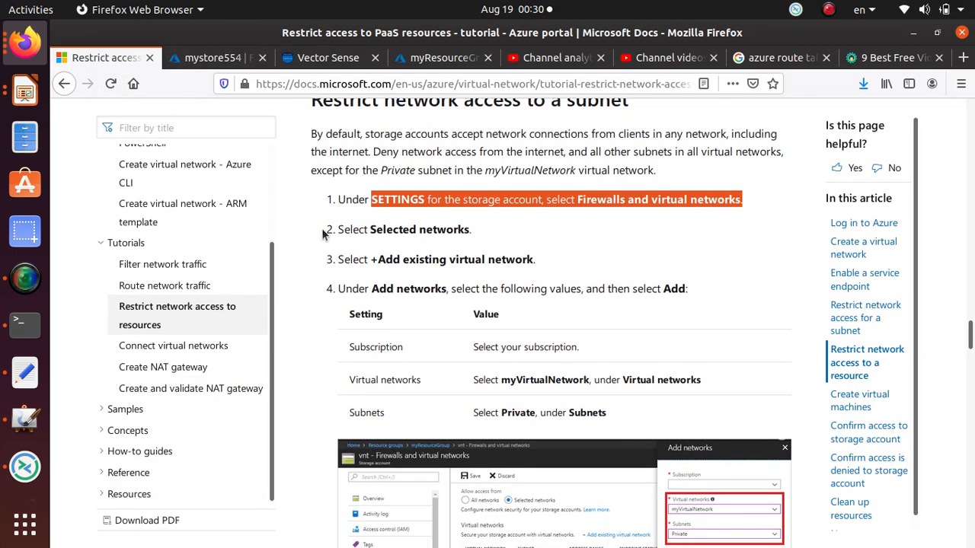
{"action": "left_click_drag", "start_coordinate": [371, 230], "coordinate": [469, 232]}
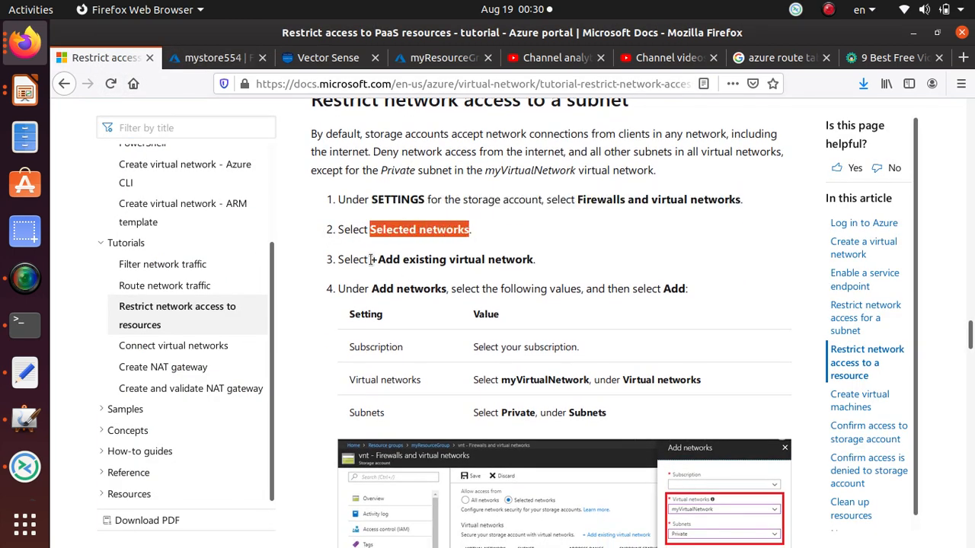
{"action": "left_click_drag", "start_coordinate": [371, 260], "coordinate": [567, 264]}
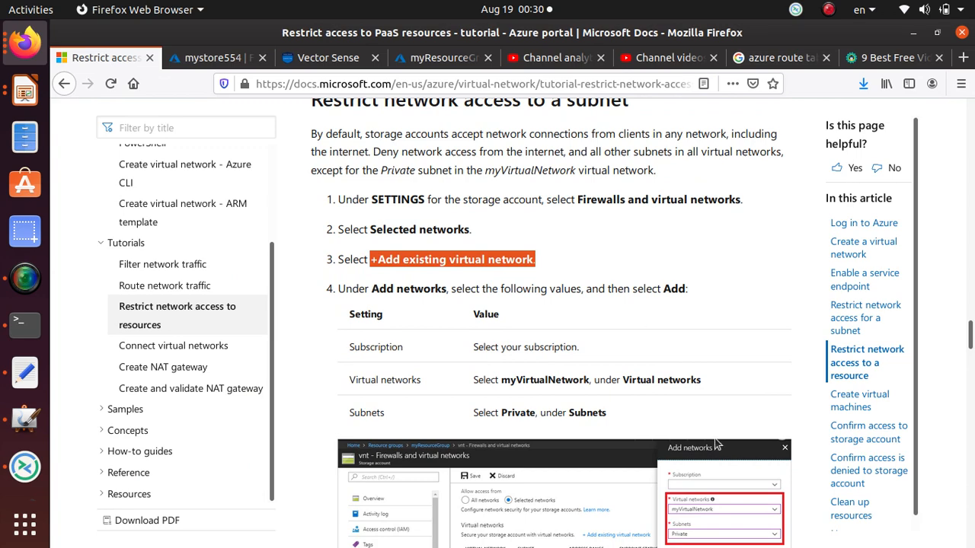
{"action": "left_click", "coordinate": [221, 58]}
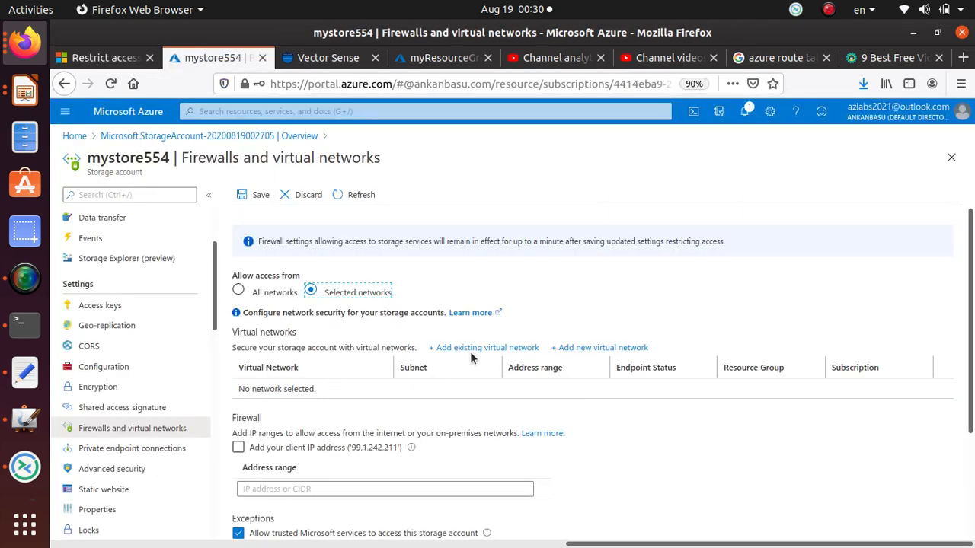
{"action": "left_click", "coordinate": [507, 348]}
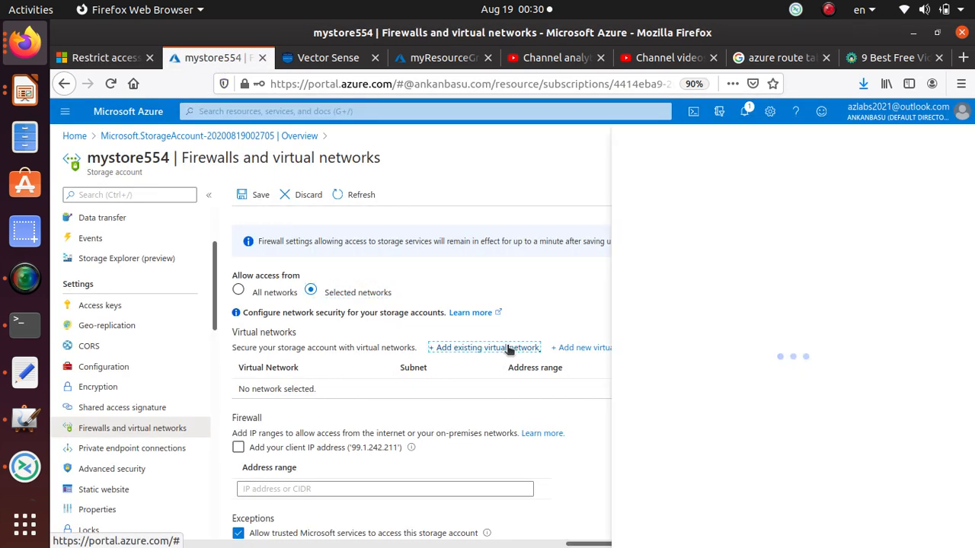
Step: Choose myVirtualNetwork and its private subnet in the Add networks form
{"action": "left_click", "coordinate": [865, 241]}
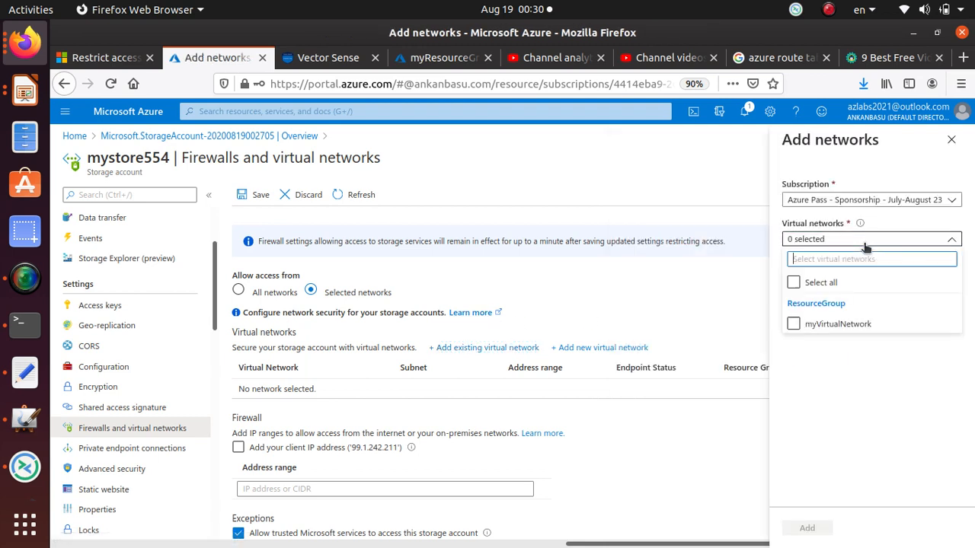
{"action": "left_click", "coordinate": [794, 323]}
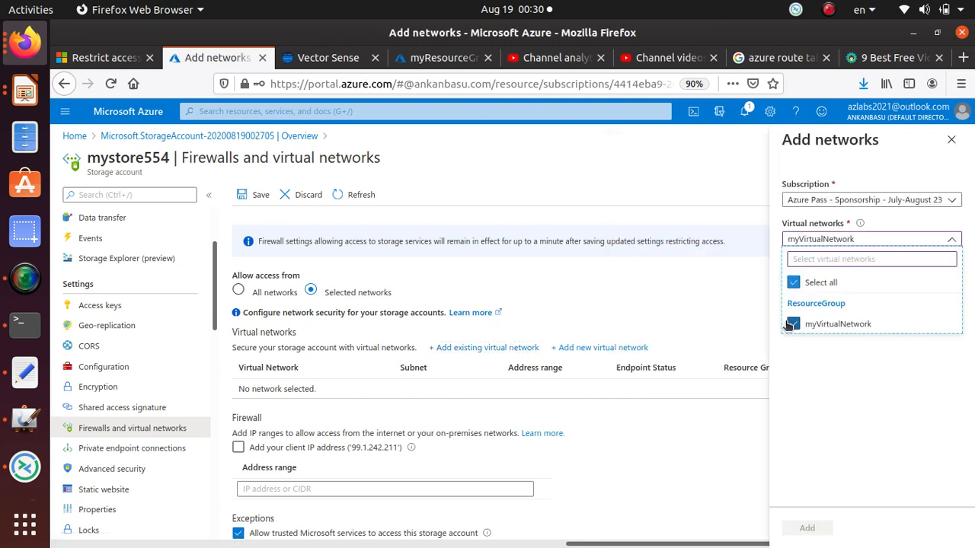
{"action": "left_click", "coordinate": [884, 372]}
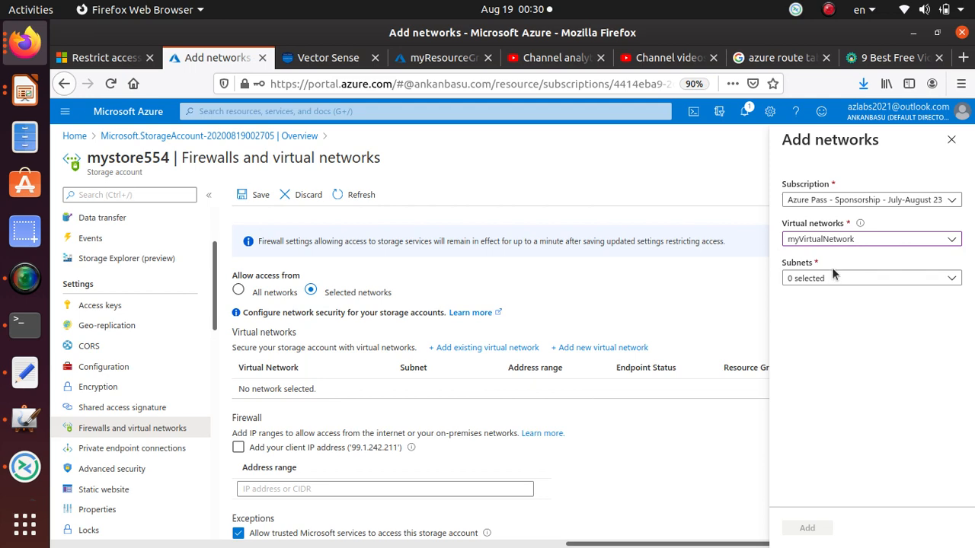
{"action": "left_click", "coordinate": [834, 276]}
{"action": "left_click", "coordinate": [794, 383]}
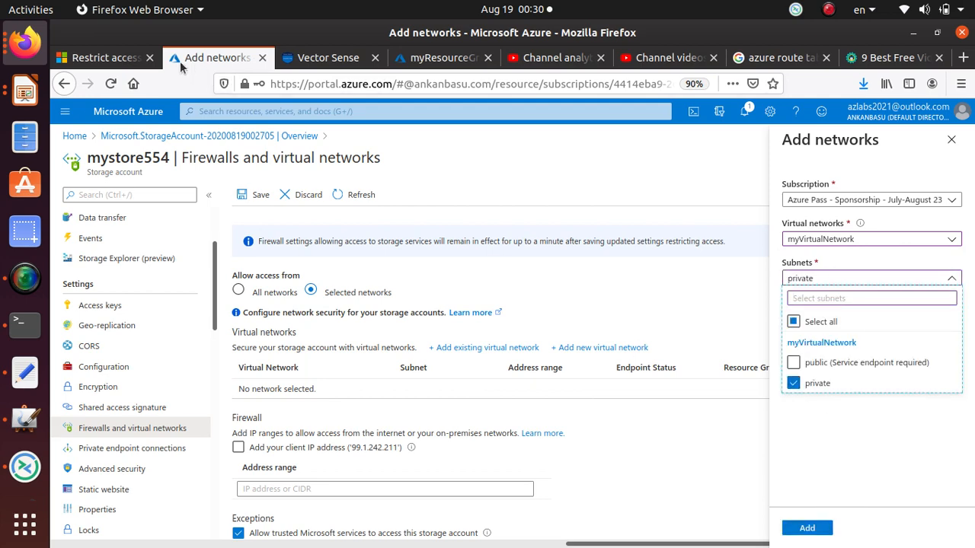
Step: Check the choices against the tutorial's instructions, then add the network to mystore554
{"action": "left_click", "coordinate": [110, 58]}
{"action": "scroll", "coordinate": [383, 330], "scroll_direction": "down", "scroll_amount": 2}
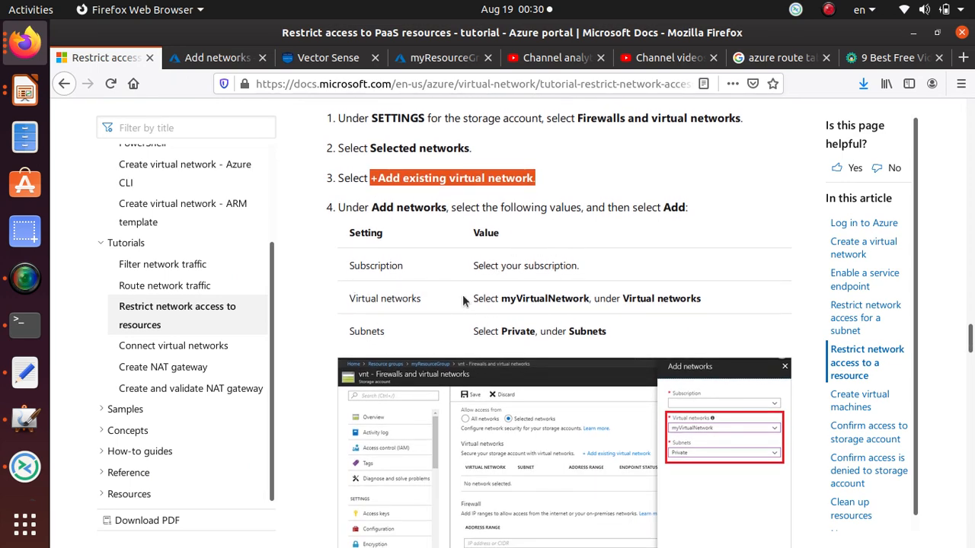
{"action": "left_click_drag", "start_coordinate": [462, 295], "coordinate": [708, 299]}
{"action": "left_click_drag", "start_coordinate": [466, 327], "coordinate": [634, 330]}
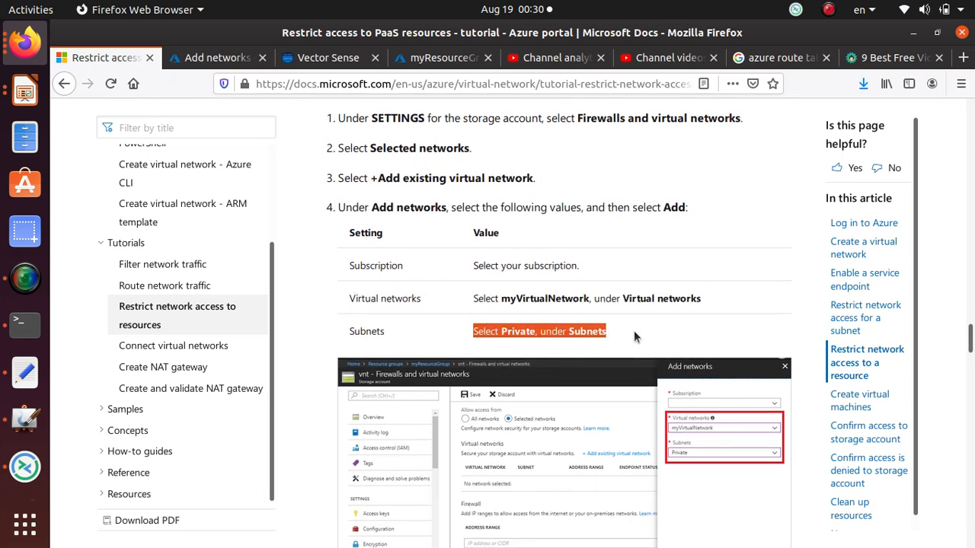
{"action": "scroll", "coordinate": [633, 331], "scroll_direction": "down", "scroll_amount": 6}
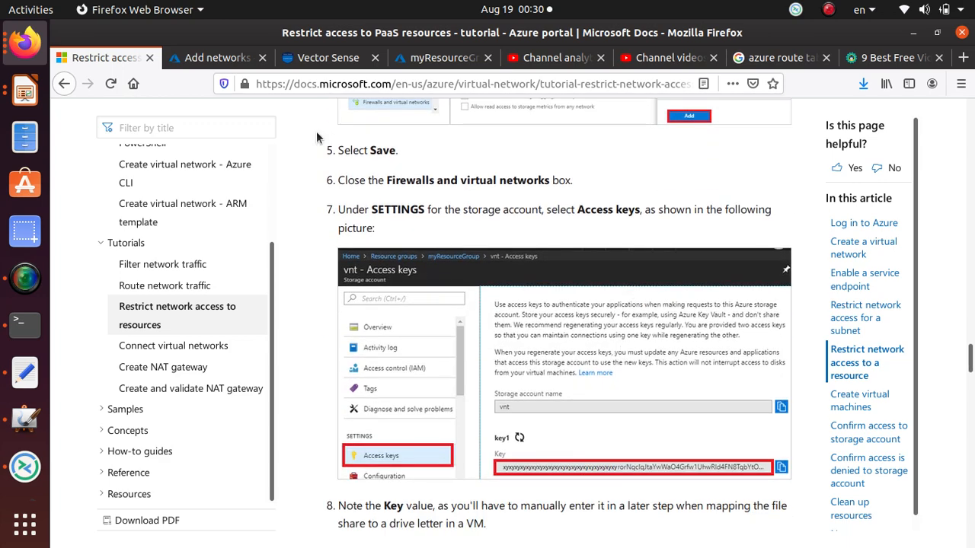
{"action": "left_click", "coordinate": [217, 57]}
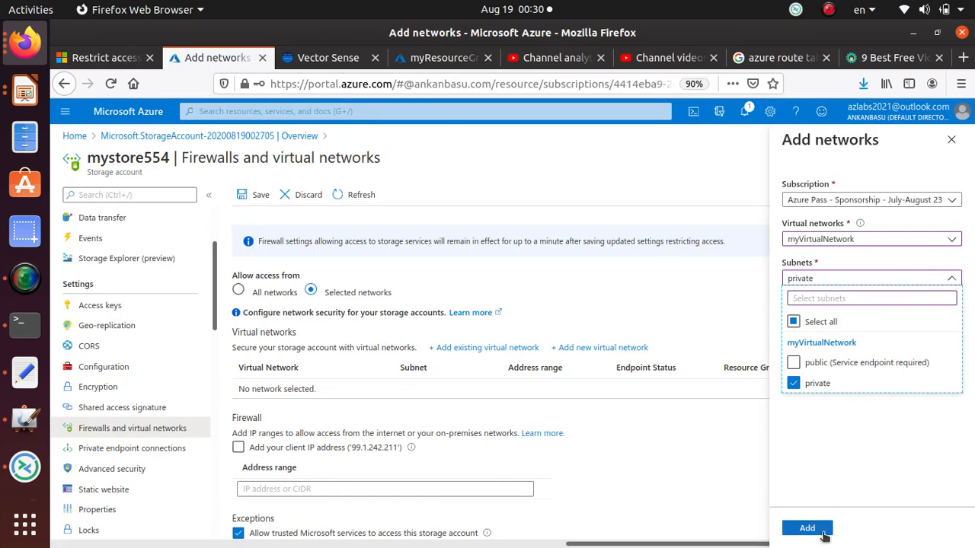
{"action": "left_click", "coordinate": [820, 532]}
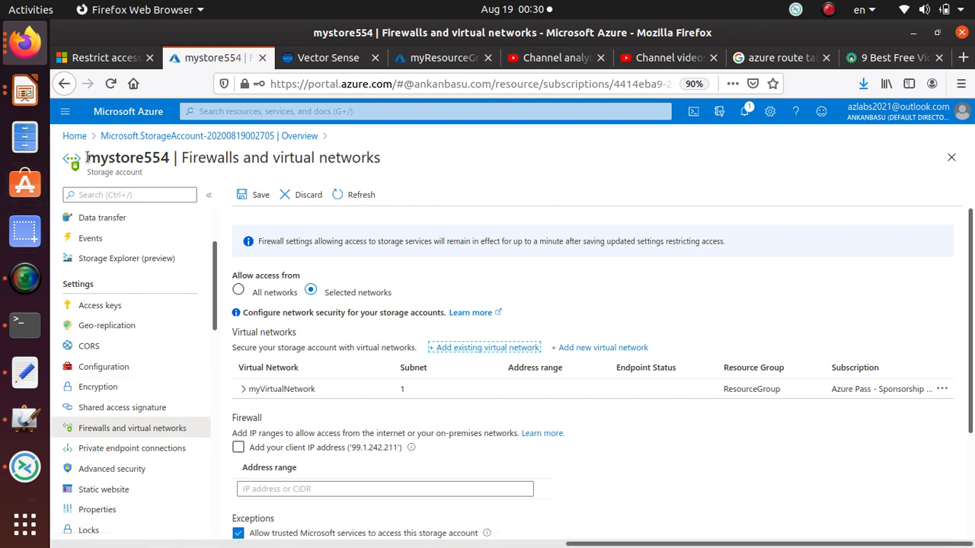
Step: Save mystore554's firewall settings restricting access to myVirtualNetwork's private subnet
{"action": "left_click_drag", "start_coordinate": [87, 158], "coordinate": [389, 172]}
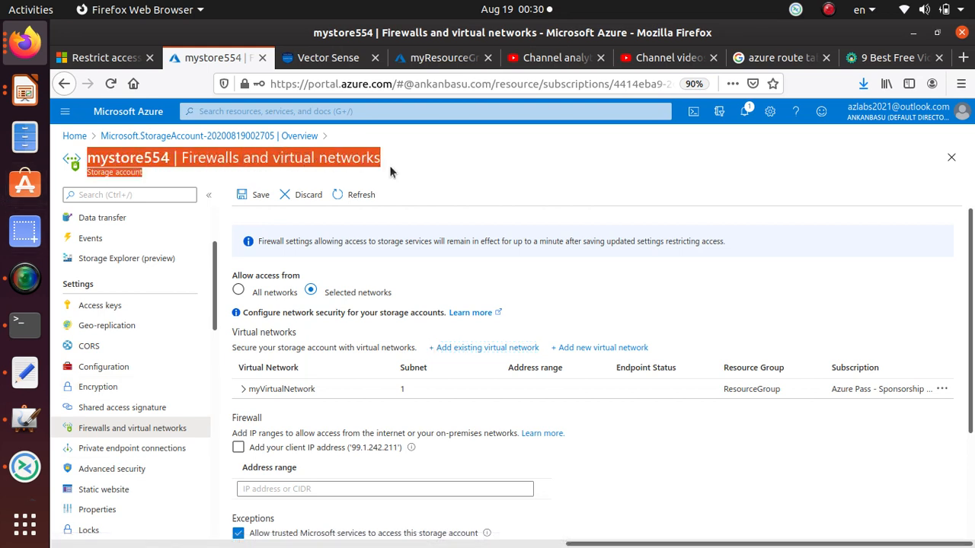
{"action": "left_click", "coordinate": [280, 390]}
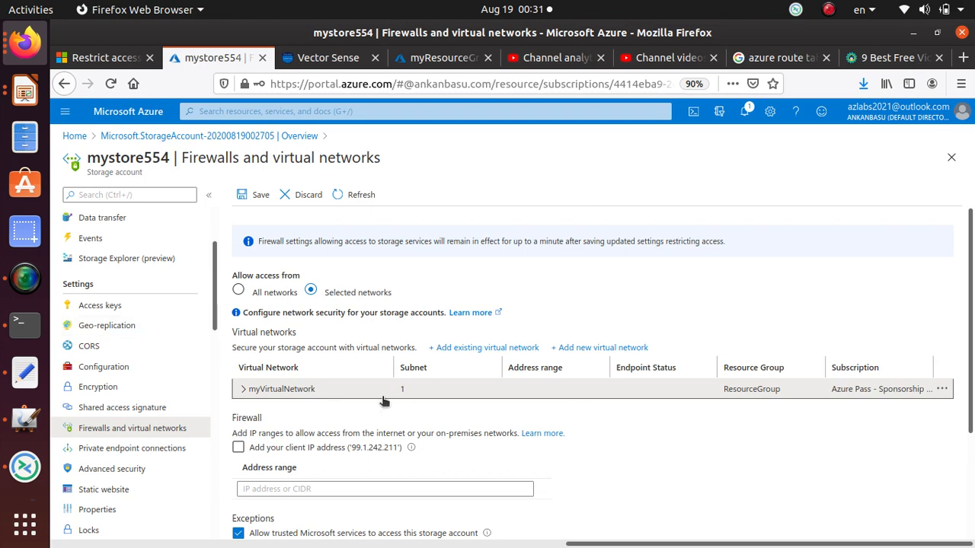
{"action": "left_click", "coordinate": [256, 197]}
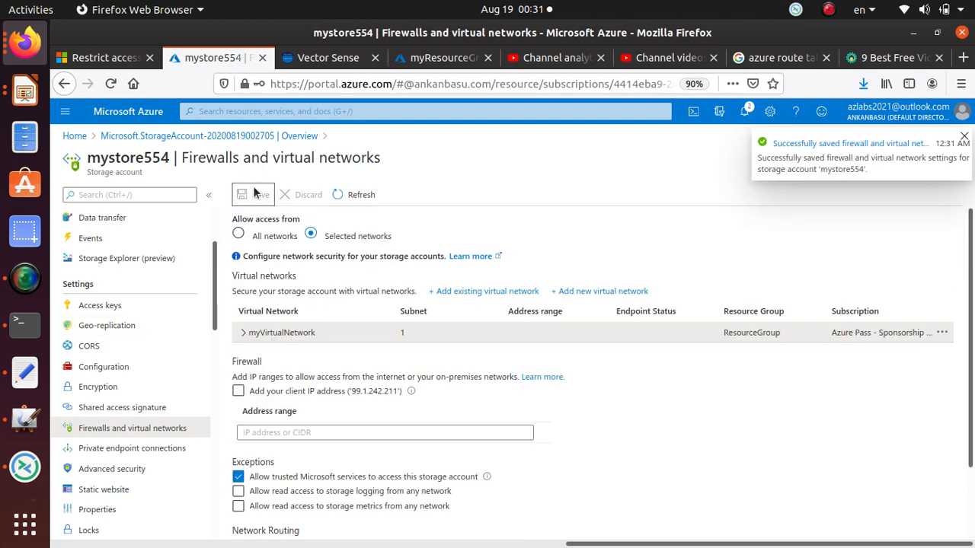
Step: Review the tutorial's next steps, then open mystore554's Access keys page
{"action": "left_click", "coordinate": [107, 58]}
{"action": "scroll", "coordinate": [343, 279], "scroll_direction": "down", "scroll_amount": 3}
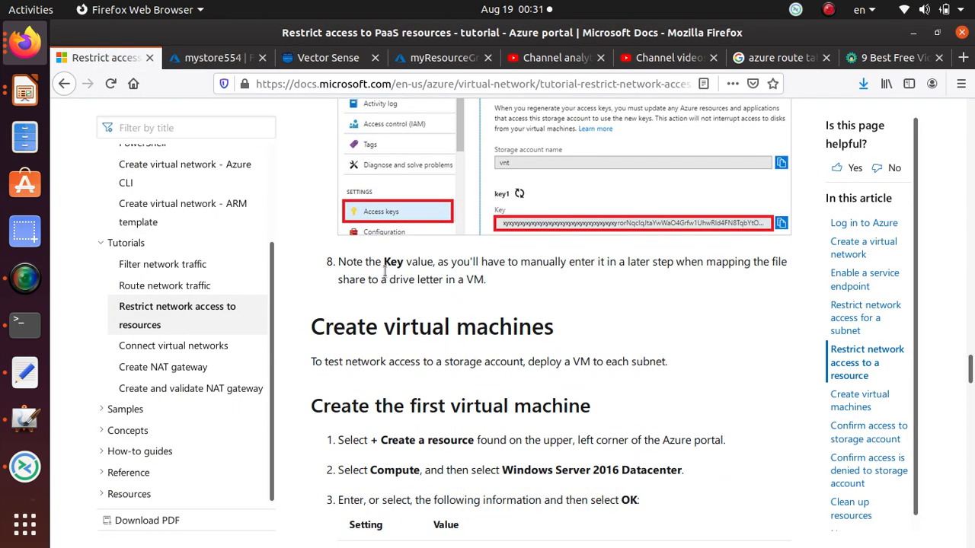
{"action": "scroll", "coordinate": [385, 272], "scroll_direction": "up", "scroll_amount": 4}
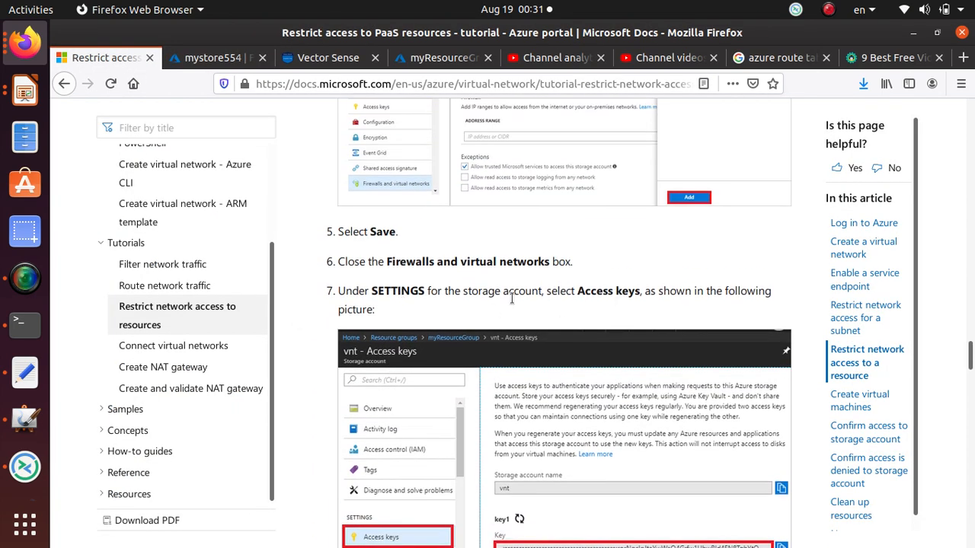
{"action": "scroll", "coordinate": [654, 303], "scroll_direction": "down", "scroll_amount": 2}
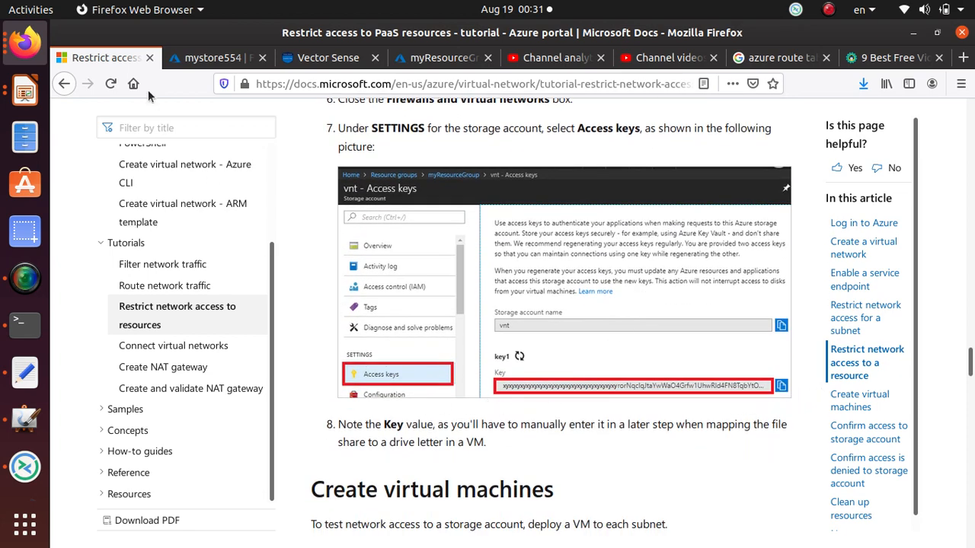
{"action": "left_click", "coordinate": [222, 57]}
{"action": "scroll", "coordinate": [138, 412], "scroll_direction": "up", "scroll_amount": 2}
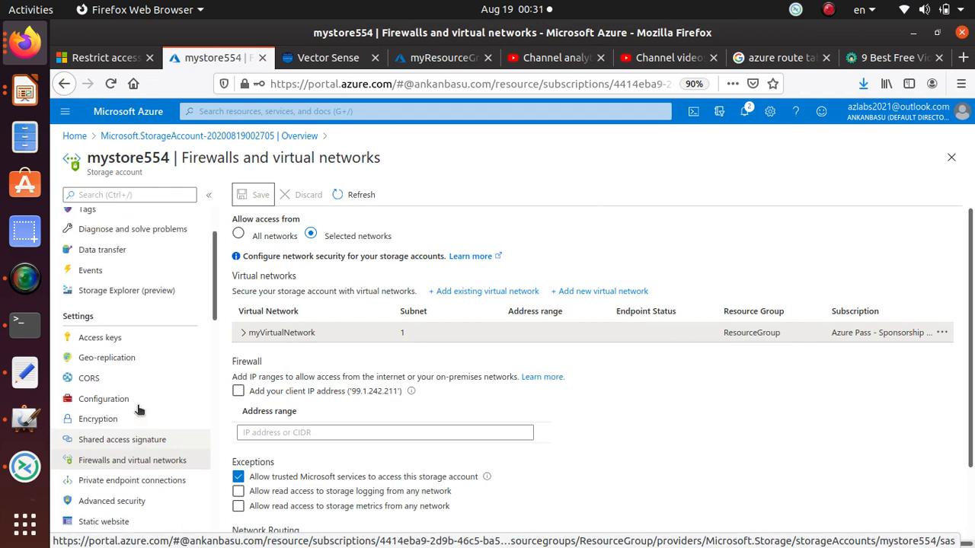
{"action": "left_click", "coordinate": [139, 394]}
{"action": "left_click", "coordinate": [136, 376]}
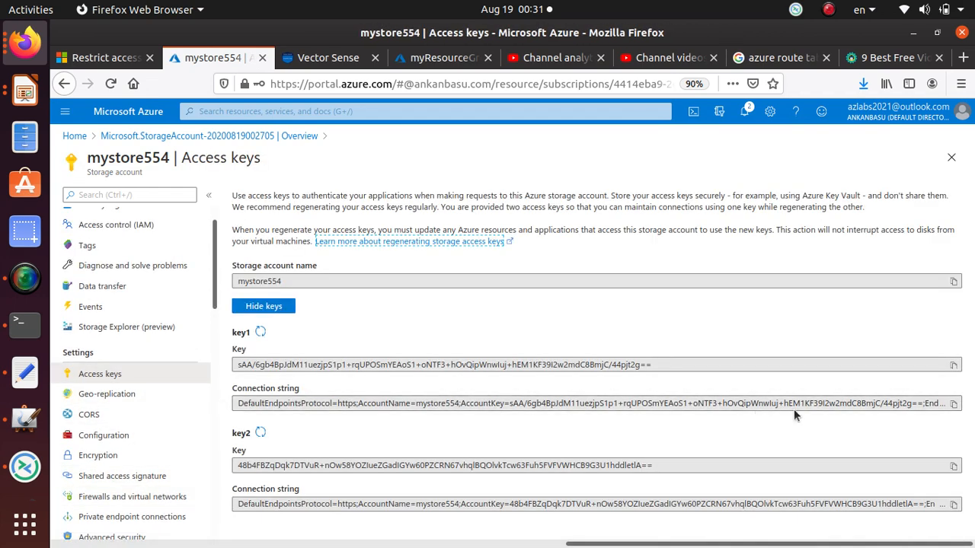
Step: Paste key1's connection string on a new line in the text notes, then return to the browser
{"action": "left_click", "coordinate": [952, 403]}
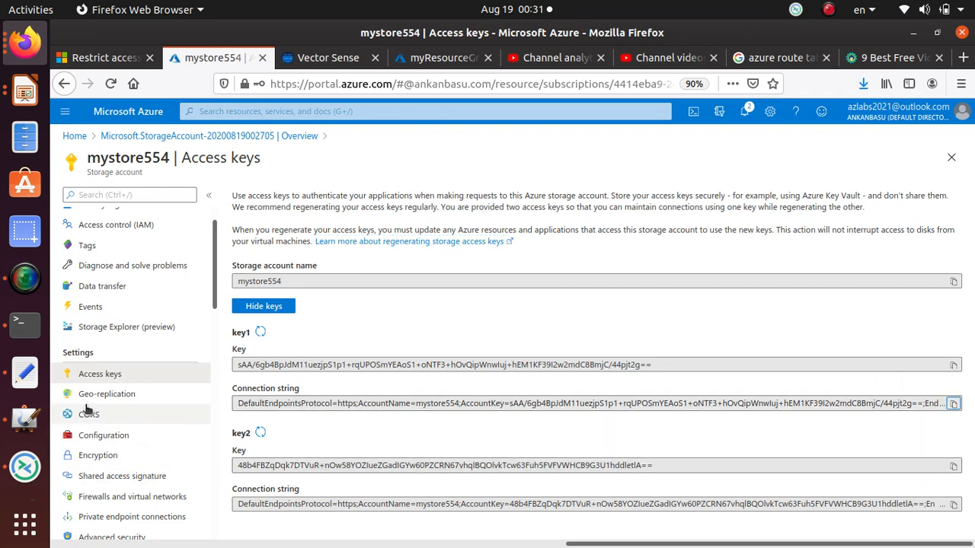
{"action": "left_click", "coordinate": [25, 372]}
{"action": "left_click", "coordinate": [637, 391]}
{"action": "key", "text": "Return"}
{"action": "key", "text": "Return"}
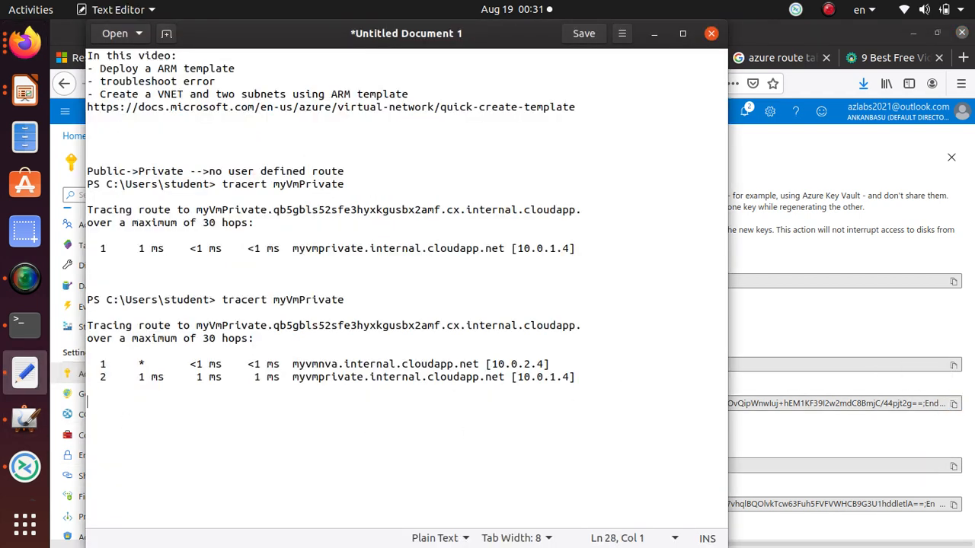
{"action": "key", "text": "ctrl+v"}
{"action": "key", "text": "alt+Tab"}
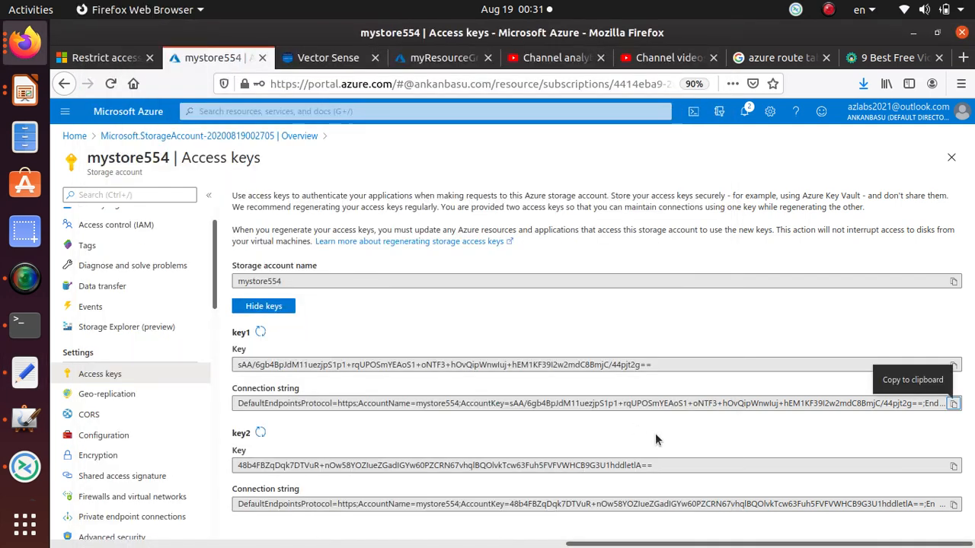
Step: Scroll the tutorial down to Create virtual machines, then bring up the MyPaint diagram
{"action": "left_click", "coordinate": [102, 58]}
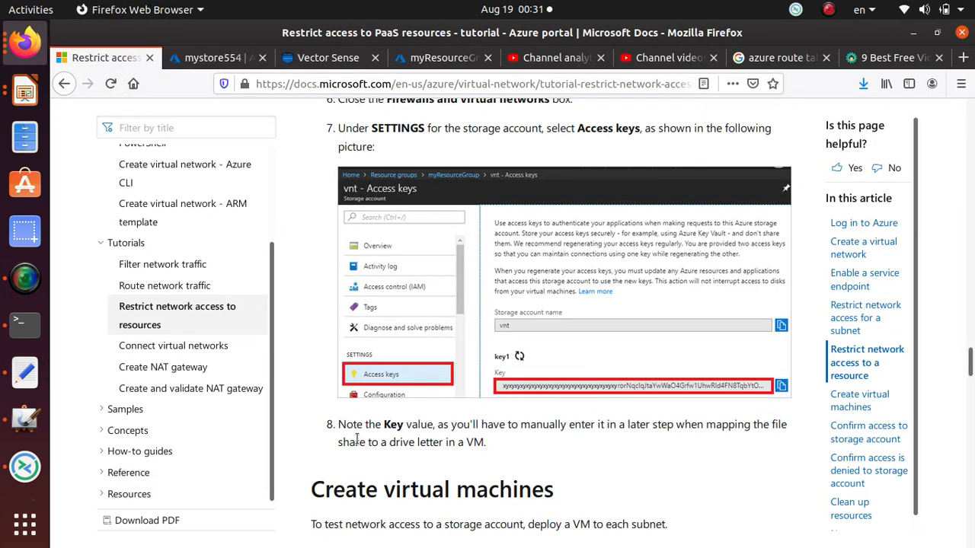
{"action": "scroll", "coordinate": [375, 438], "scroll_direction": "down", "scroll_amount": 3}
{"action": "scroll", "coordinate": [374, 438], "scroll_direction": "down", "scroll_amount": 2}
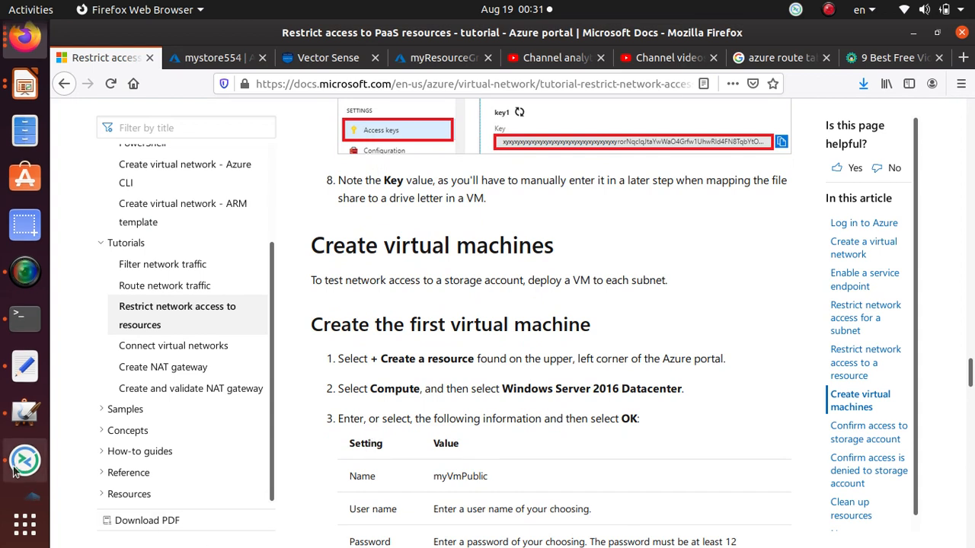
{"action": "left_click", "coordinate": [25, 415]}
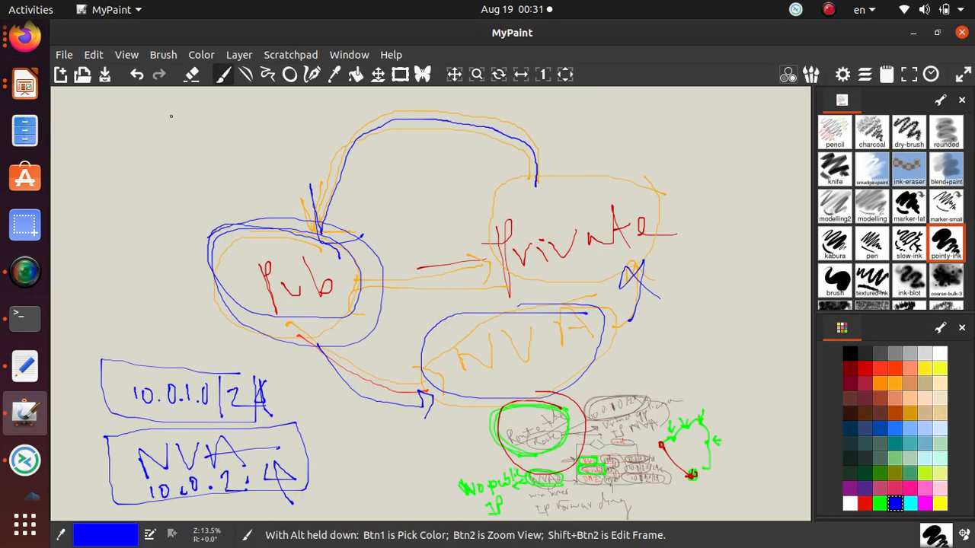
Step: Start a new blank MyPaint canvas with the plain round brush in red
{"action": "left_click", "coordinate": [65, 54]}
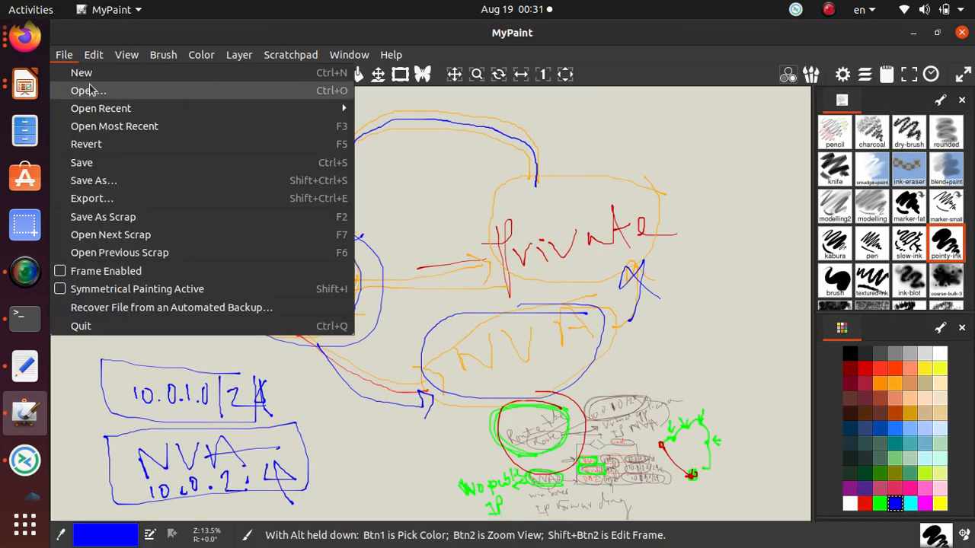
{"action": "left_click", "coordinate": [82, 73]}
{"action": "left_click", "coordinate": [434, 319]}
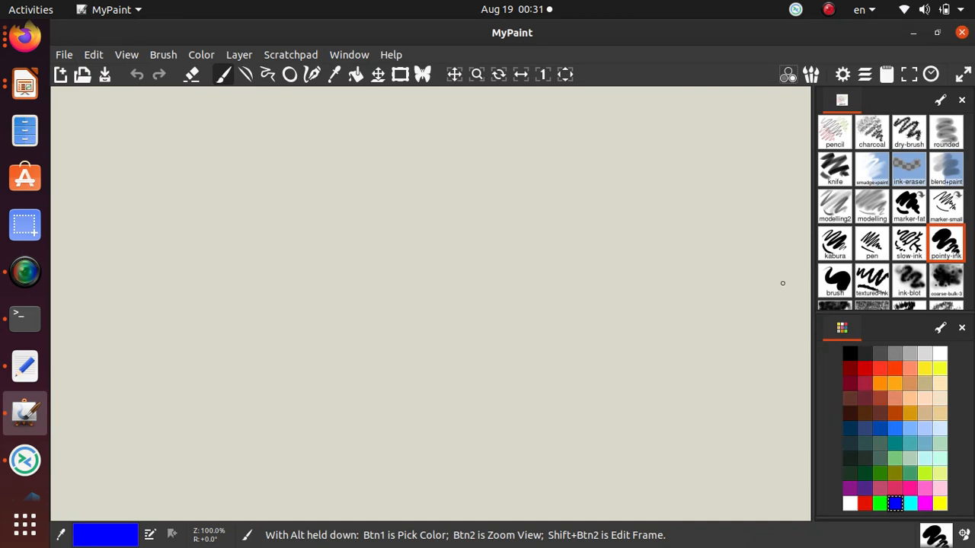
{"action": "left_click", "coordinate": [835, 279]}
{"action": "left_click", "coordinate": [864, 368]}
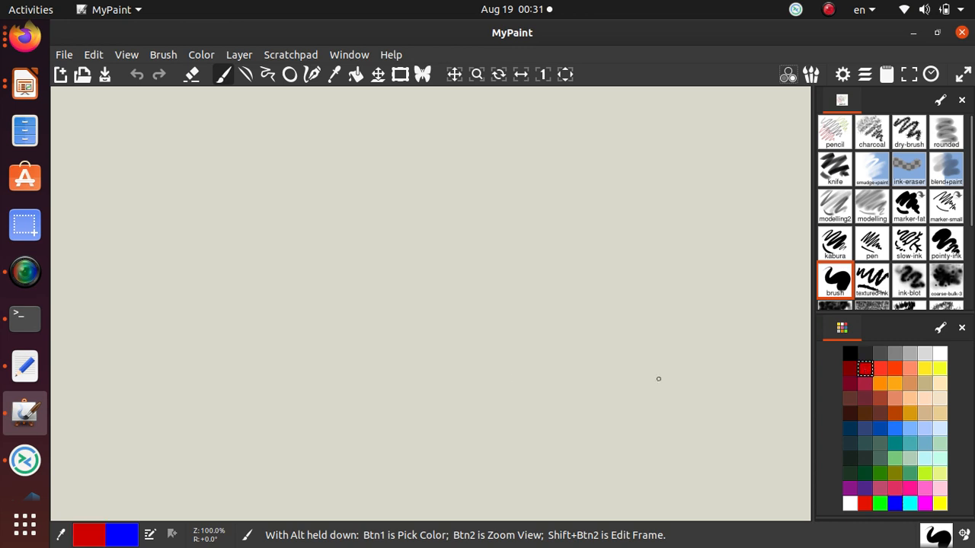
Step: Draw a red box with three dividing lines, labelled Public and Private in its rows
{"action": "left_click_drag", "start_coordinate": [164, 180], "coordinate": [179, 446]}
{"action": "mouse_move", "coordinate": [163, 178]}
{"action": "left_mouse_down"}
{"action": "mouse_move", "coordinate": [302, 172]}
{"action": "mouse_move", "coordinate": [336, 187]}
{"action": "left_mouse_up"}
{"action": "mouse_move", "coordinate": [364, 156]}
{"action": "left_mouse_down"}
{"action": "mouse_move", "coordinate": [393, 177]}
{"action": "mouse_move", "coordinate": [375, 187]}
{"action": "mouse_move", "coordinate": [635, 175]}
{"action": "mouse_move", "coordinate": [677, 353]}
{"action": "mouse_move", "coordinate": [692, 471]}
{"action": "left_mouse_up"}
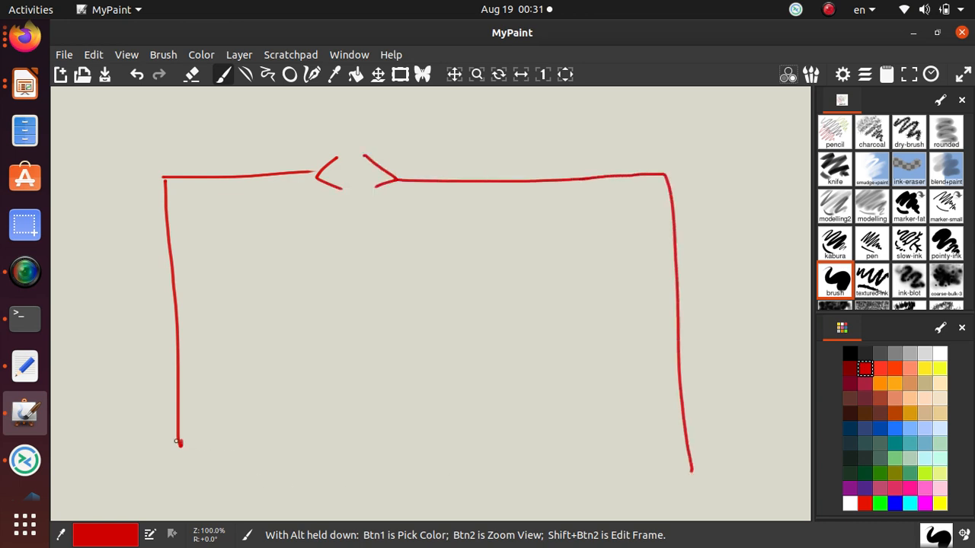
{"action": "mouse_move", "coordinate": [178, 442]}
{"action": "left_mouse_down"}
{"action": "mouse_move", "coordinate": [530, 474]}
{"action": "mouse_move", "coordinate": [695, 473]}
{"action": "left_mouse_up"}
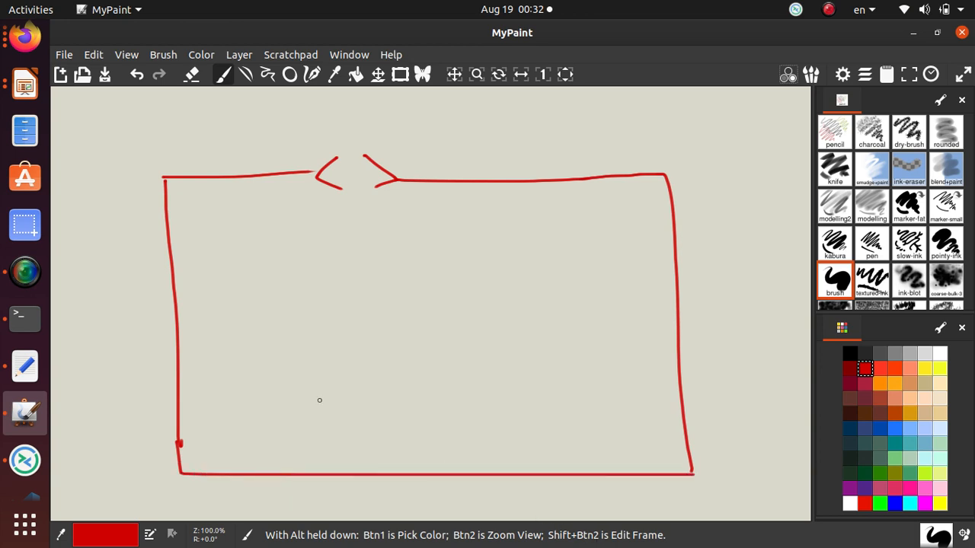
{"action": "mouse_move", "coordinate": [174, 280]}
{"action": "left_mouse_down"}
{"action": "mouse_move", "coordinate": [450, 308]}
{"action": "mouse_move", "coordinate": [673, 303]}
{"action": "left_mouse_up"}
{"action": "left_click_drag", "start_coordinate": [183, 357], "coordinate": [668, 357]}
{"action": "left_click_drag", "start_coordinate": [181, 436], "coordinate": [702, 429]}
{"action": "mouse_move", "coordinate": [293, 320]}
{"action": "left_mouse_down"}
{"action": "mouse_move", "coordinate": [296, 349]}
{"action": "mouse_move", "coordinate": [301, 336]}
{"action": "mouse_move", "coordinate": [318, 348]}
{"action": "mouse_move", "coordinate": [383, 350]}
{"action": "left_mouse_up"}
{"action": "mouse_move", "coordinate": [303, 386]}
{"action": "left_mouse_down"}
{"action": "mouse_move", "coordinate": [313, 410]}
{"action": "mouse_move", "coordinate": [321, 393]}
{"action": "left_mouse_up"}
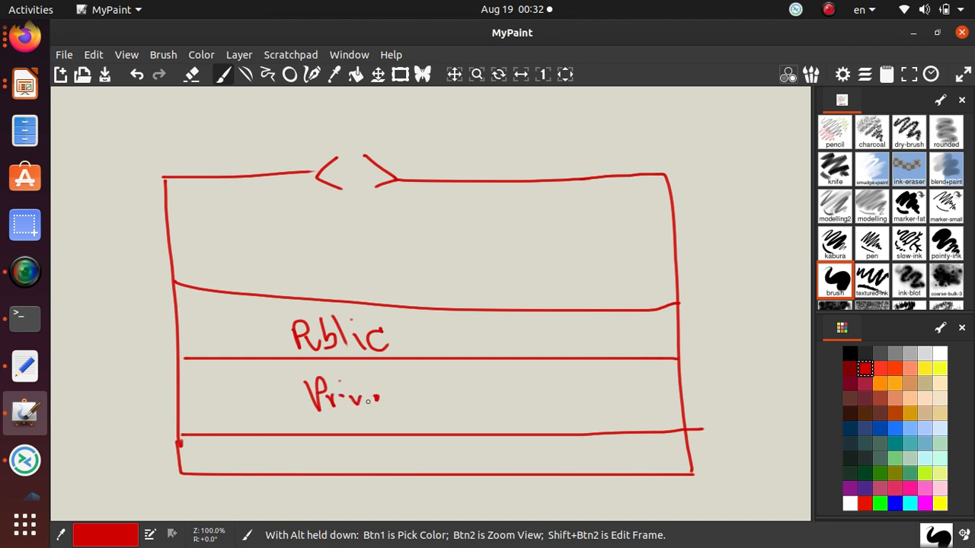
{"action": "mouse_move", "coordinate": [368, 400]}
{"action": "left_mouse_down"}
{"action": "mouse_move", "coordinate": [379, 406]}
{"action": "mouse_move", "coordinate": [387, 396]}
{"action": "left_mouse_up"}
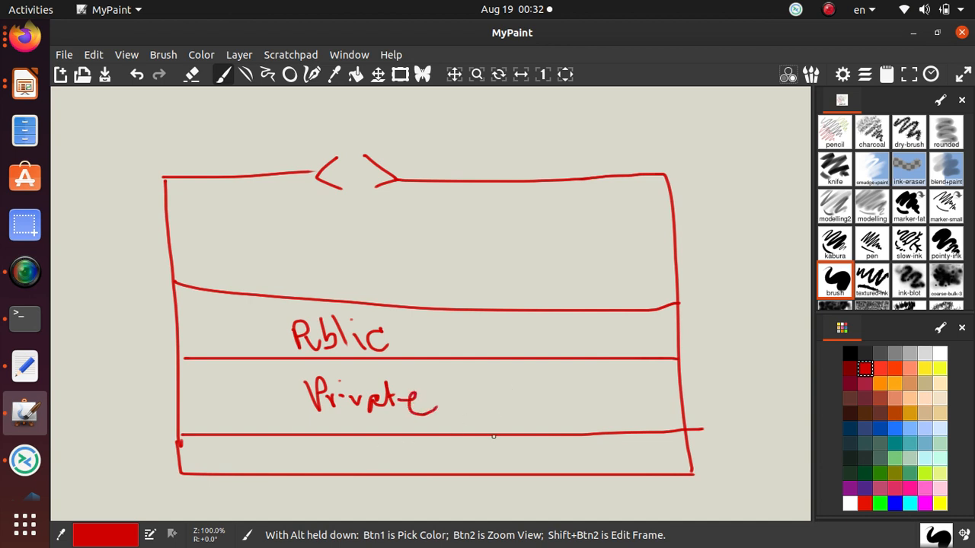
Step: Write a thin 'endpoint' note beside Private and pick a brown-orange colour
{"action": "key", "text": "1"}
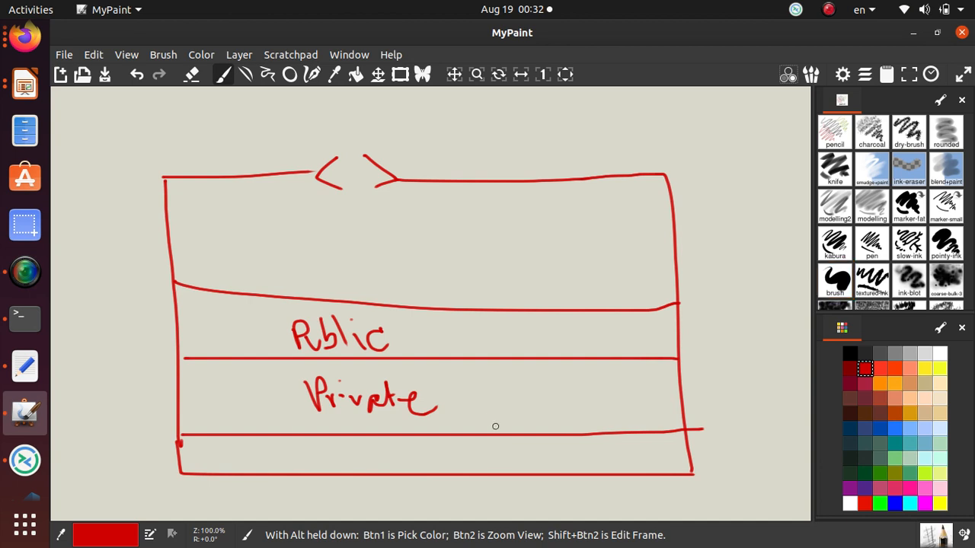
{"action": "mouse_move", "coordinate": [481, 414]}
{"action": "left_mouse_down"}
{"action": "mouse_move", "coordinate": [537, 396]}
{"action": "mouse_move", "coordinate": [548, 379]}
{"action": "mouse_move", "coordinate": [557, 390]}
{"action": "mouse_move", "coordinate": [579, 377]}
{"action": "mouse_move", "coordinate": [598, 396]}
{"action": "mouse_move", "coordinate": [585, 381]}
{"action": "left_mouse_up"}
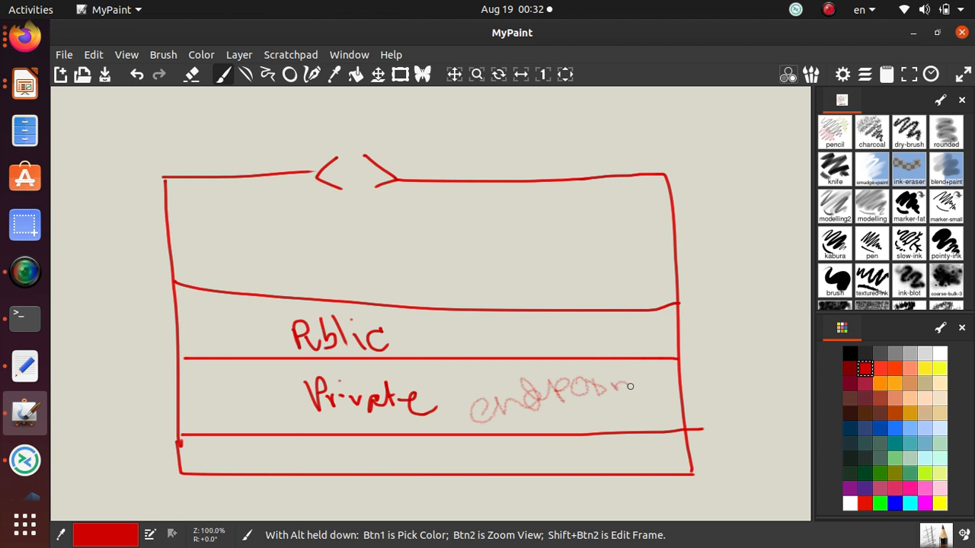
{"action": "left_click_drag", "start_coordinate": [641, 373], "coordinate": [647, 387]}
{"action": "left_click", "coordinate": [898, 418]}
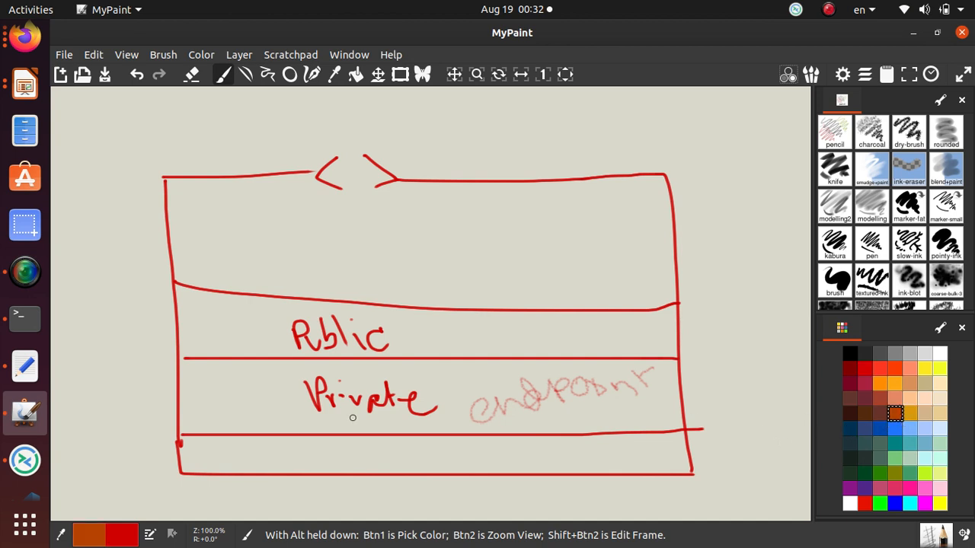
Step: Smear a dense dark-red patch left of Private with the knife brush
{"action": "left_click_drag", "start_coordinate": [206, 379], "coordinate": [205, 428]}
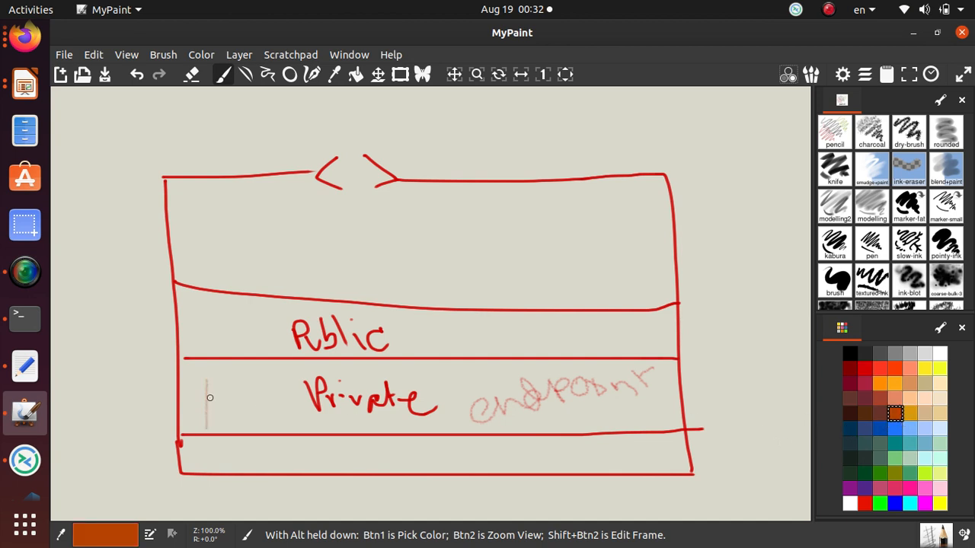
{"action": "left_click", "coordinate": [850, 384]}
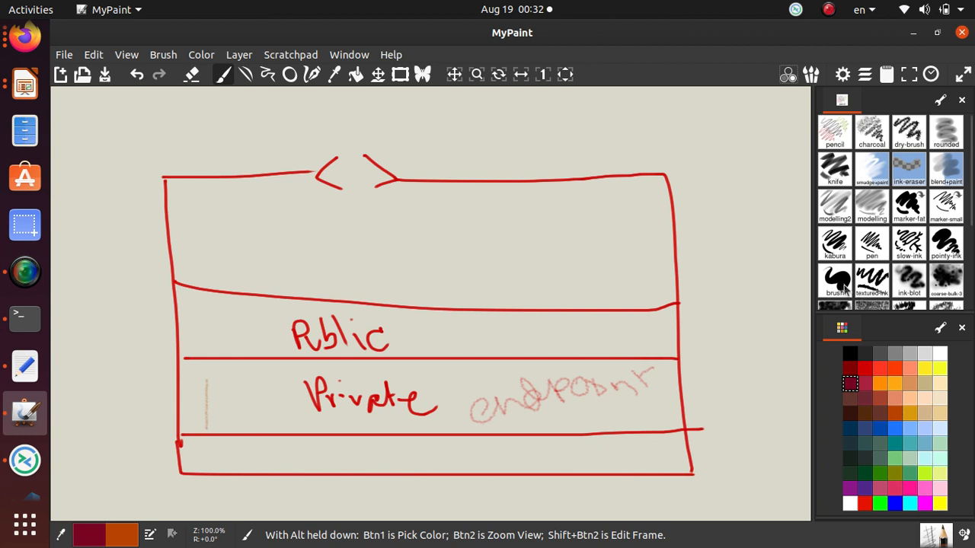
{"action": "left_click", "coordinate": [835, 172]}
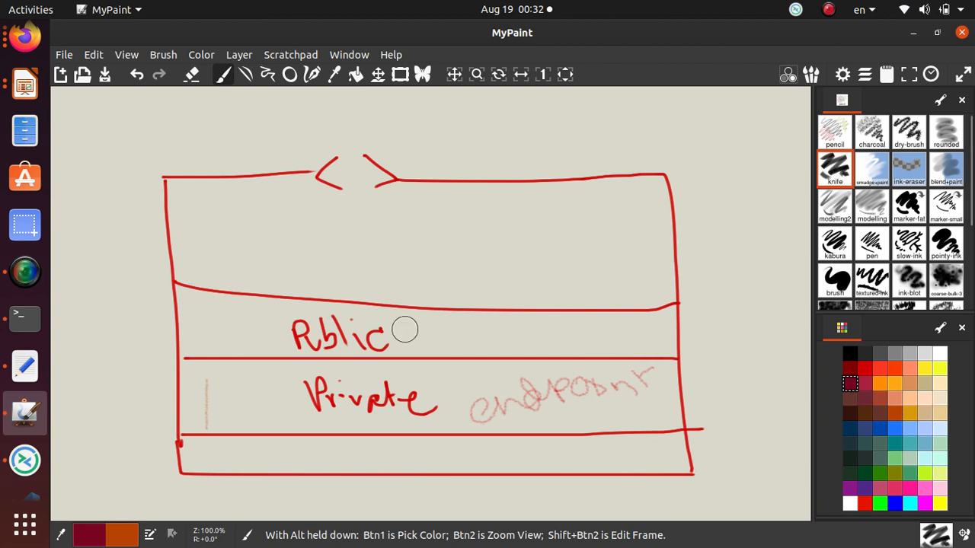
{"action": "mouse_move", "coordinate": [217, 385]}
{"action": "left_mouse_down"}
{"action": "mouse_move", "coordinate": [209, 426]}
{"action": "mouse_move", "coordinate": [242, 418]}
{"action": "mouse_move", "coordinate": [248, 376]}
{"action": "mouse_move", "coordinate": [219, 388]}
{"action": "mouse_move", "coordinate": [242, 415]}
{"action": "mouse_move", "coordinate": [238, 390]}
{"action": "mouse_move", "coordinate": [214, 410]}
{"action": "mouse_move", "coordinate": [209, 379]}
{"action": "mouse_move", "coordinate": [242, 381]}
{"action": "mouse_move", "coordinate": [222, 411]}
{"action": "mouse_move", "coordinate": [200, 374]}
{"action": "mouse_move", "coordinate": [211, 418]}
{"action": "mouse_move", "coordinate": [246, 417]}
{"action": "left_mouse_up"}
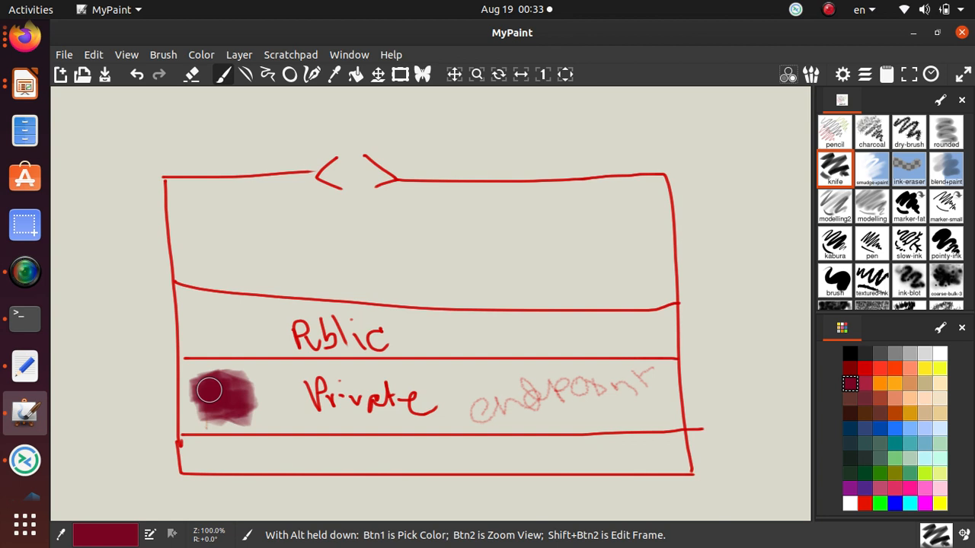
{"action": "left_click_drag", "start_coordinate": [209, 390], "coordinate": [198, 375]}
Step: Paint a dark-red block left of the diagram with an arrow from Private, then erase the patch
{"action": "scroll", "coordinate": [343, 360], "scroll_direction": "down", "scroll_amount": 3}
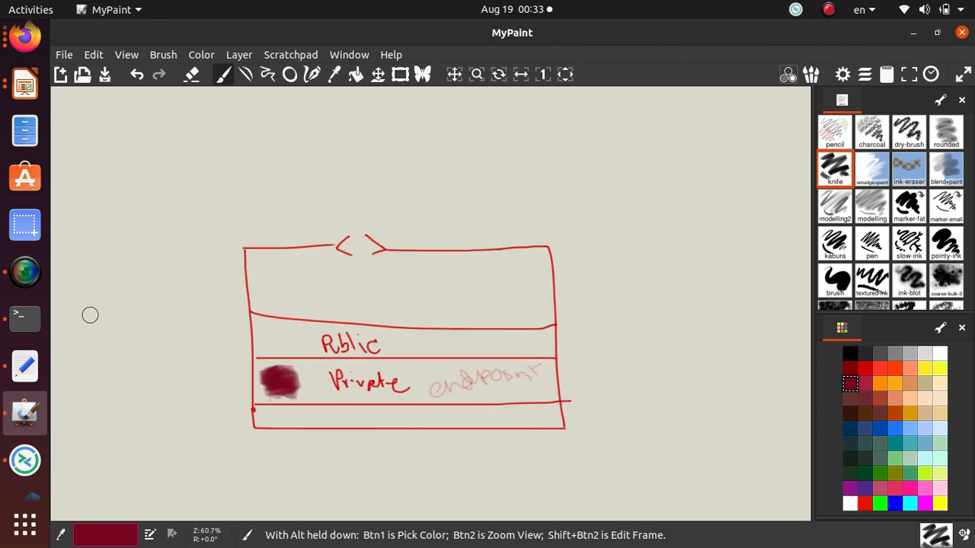
{"action": "mouse_move", "coordinate": [80, 303]}
{"action": "left_mouse_down"}
{"action": "mouse_move", "coordinate": [135, 350]}
{"action": "mouse_move", "coordinate": [137, 283]}
{"action": "mouse_move", "coordinate": [85, 287]}
{"action": "mouse_move", "coordinate": [97, 294]}
{"action": "mouse_move", "coordinate": [88, 347]}
{"action": "mouse_move", "coordinate": [102, 355]}
{"action": "mouse_move", "coordinate": [124, 293]}
{"action": "mouse_move", "coordinate": [135, 363]}
{"action": "mouse_move", "coordinate": [120, 336]}
{"action": "mouse_move", "coordinate": [114, 342]}
{"action": "left_mouse_up"}
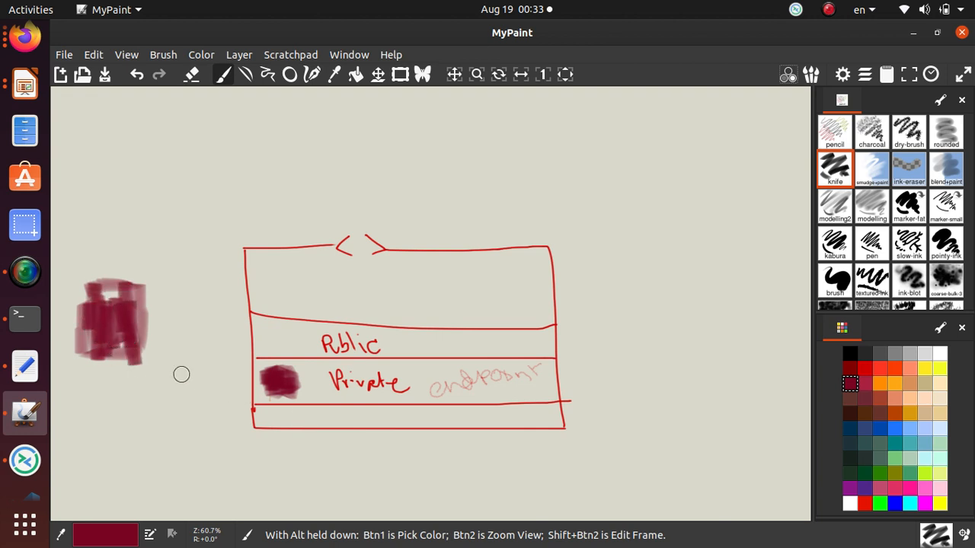
{"action": "left_click_drag", "start_coordinate": [251, 387], "coordinate": [147, 335]}
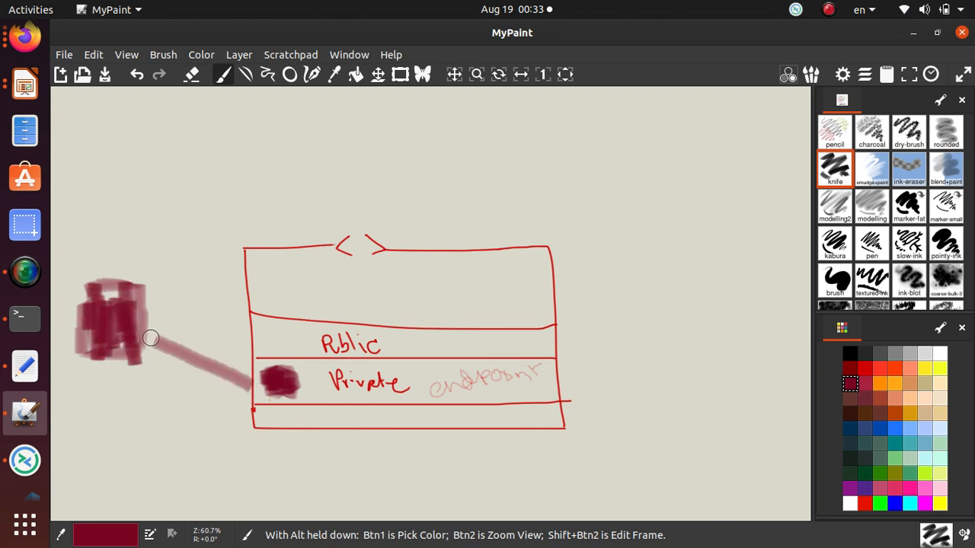
{"action": "mouse_move", "coordinate": [159, 368]}
{"action": "left_mouse_down"}
{"action": "mouse_move", "coordinate": [151, 337]}
{"action": "mouse_move", "coordinate": [187, 317]}
{"action": "mouse_move", "coordinate": [164, 331]}
{"action": "left_mouse_up"}
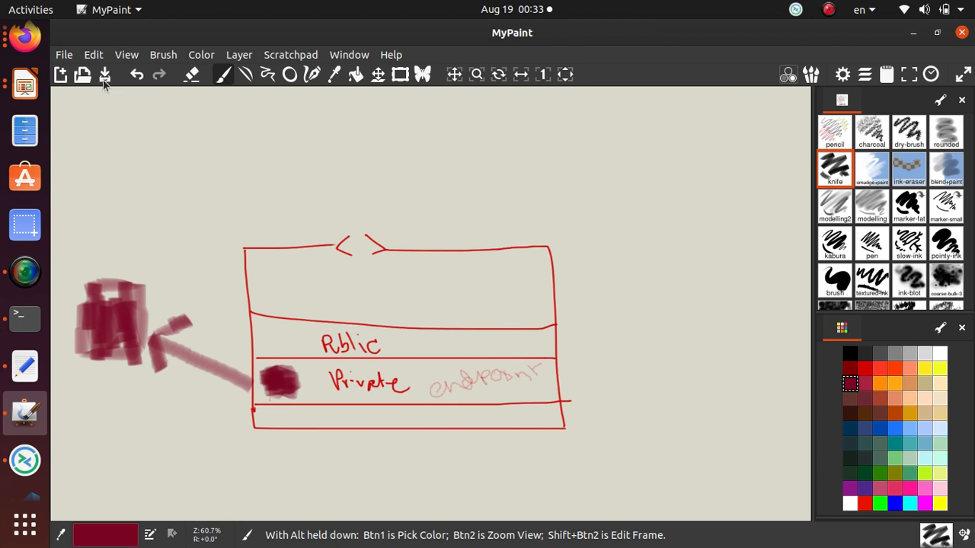
{"action": "left_click", "coordinate": [192, 74]}
{"action": "mouse_move", "coordinate": [290, 391]}
{"action": "left_mouse_down"}
{"action": "mouse_move", "coordinate": [283, 373]}
{"action": "mouse_move", "coordinate": [263, 379]}
{"action": "mouse_move", "coordinate": [295, 390]}
{"action": "mouse_move", "coordinate": [296, 373]}
{"action": "mouse_move", "coordinate": [270, 378]}
{"action": "left_mouse_up"}
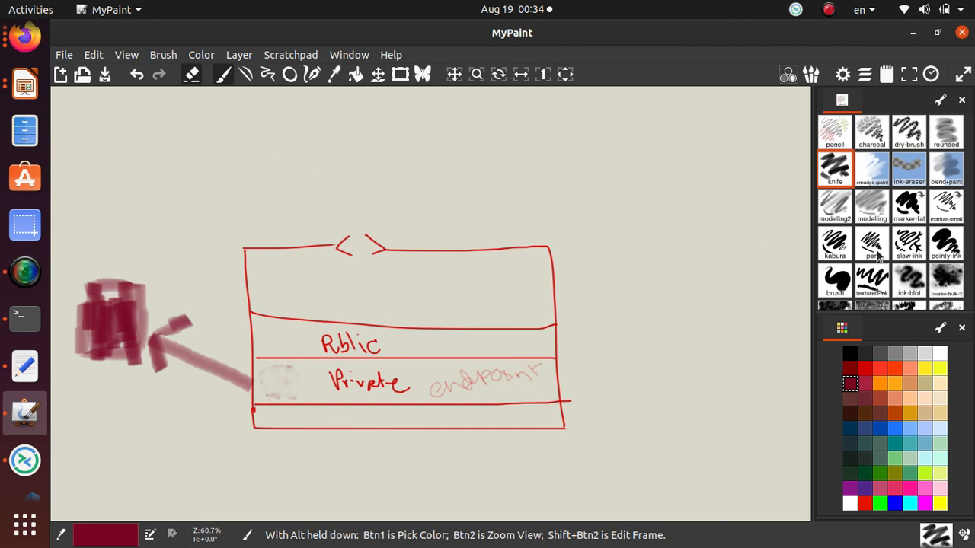
Step: Paint an orange-red cloud above the diagram and a house with roof and window
{"action": "left_click", "coordinate": [893, 368]}
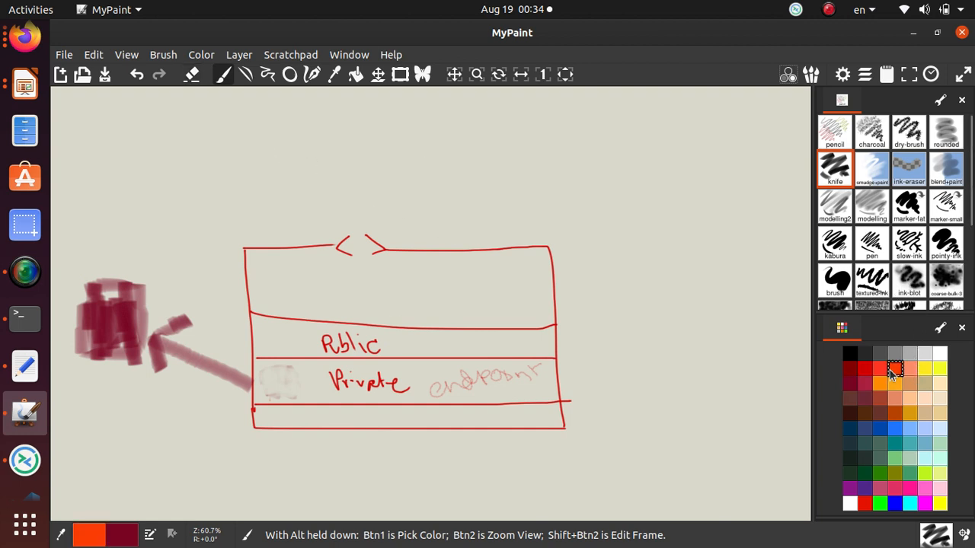
{"action": "mouse_move", "coordinate": [199, 130]}
{"action": "left_mouse_down"}
{"action": "mouse_move", "coordinate": [274, 200]}
{"action": "mouse_move", "coordinate": [329, 152]}
{"action": "mouse_move", "coordinate": [268, 123]}
{"action": "mouse_move", "coordinate": [190, 127]}
{"action": "left_mouse_up"}
{"action": "mouse_move", "coordinate": [694, 316]}
{"action": "left_mouse_down"}
{"action": "mouse_move", "coordinate": [663, 195]}
{"action": "mouse_move", "coordinate": [772, 190]}
{"action": "mouse_move", "coordinate": [690, 312]}
{"action": "left_mouse_up"}
{"action": "mouse_move", "coordinate": [659, 174]}
{"action": "left_mouse_down"}
{"action": "mouse_move", "coordinate": [724, 122]}
{"action": "mouse_move", "coordinate": [765, 197]}
{"action": "left_mouse_up"}
{"action": "mouse_move", "coordinate": [719, 266]}
{"action": "left_mouse_down"}
{"action": "mouse_move", "coordinate": [729, 279]}
{"action": "mouse_move", "coordinate": [744, 274]}
{"action": "mouse_move", "coordinate": [724, 260]}
{"action": "left_mouse_up"}
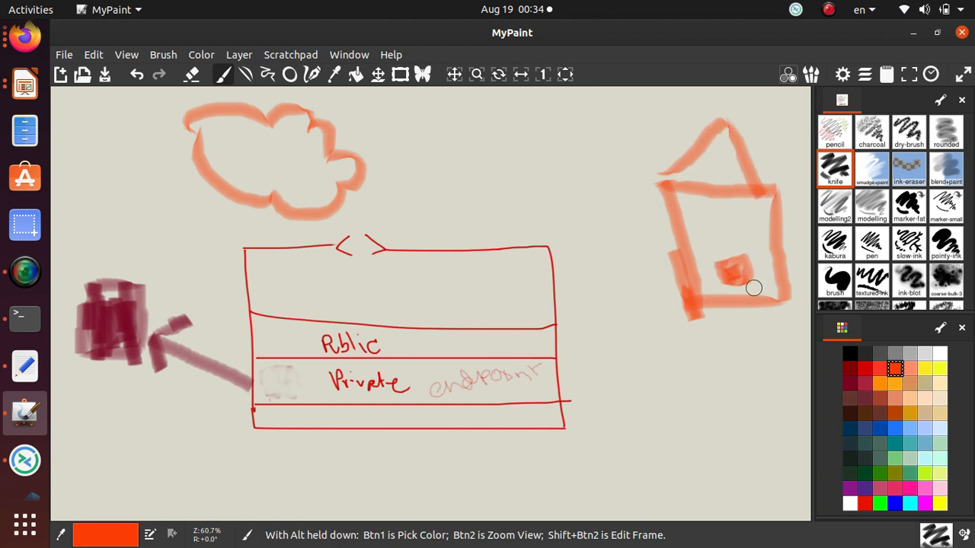
Step: Draw a crossed-out pen line from the house to the block and frame the block in red
{"action": "left_click", "coordinate": [873, 245]}
{"action": "mouse_move", "coordinate": [678, 159]}
{"action": "left_mouse_down"}
{"action": "mouse_move", "coordinate": [621, 119]}
{"action": "mouse_move", "coordinate": [457, 114]}
{"action": "mouse_move", "coordinate": [171, 196]}
{"action": "mouse_move", "coordinate": [134, 283]}
{"action": "mouse_move", "coordinate": [139, 242]}
{"action": "mouse_move", "coordinate": [186, 259]}
{"action": "left_mouse_up"}
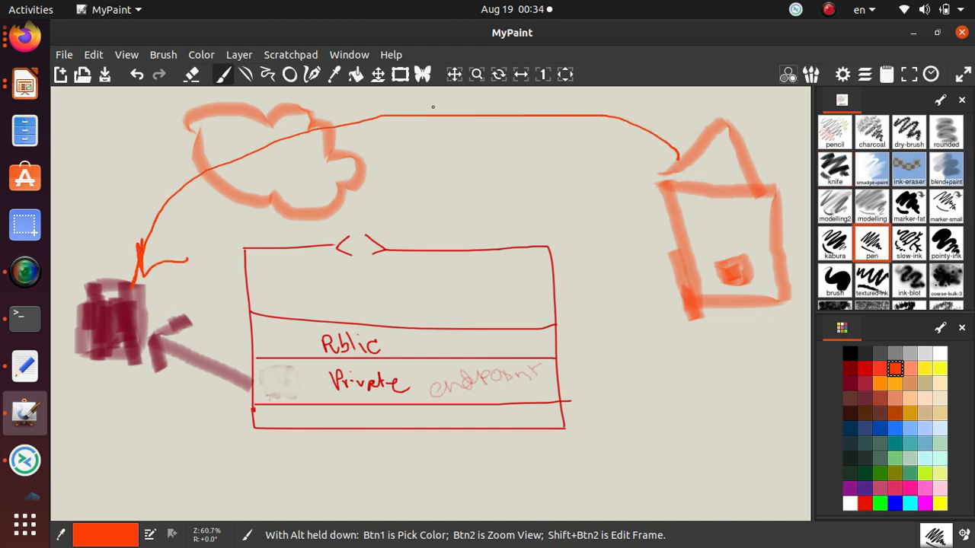
{"action": "left_click_drag", "start_coordinate": [429, 104], "coordinate": [468, 140]}
{"action": "left_click_drag", "start_coordinate": [467, 99], "coordinate": [420, 153]}
{"action": "mouse_move", "coordinate": [81, 287]}
{"action": "left_mouse_down"}
{"action": "mouse_move", "coordinate": [80, 354]}
{"action": "mouse_move", "coordinate": [147, 366]}
{"action": "mouse_move", "coordinate": [153, 290]}
{"action": "mouse_move", "coordinate": [106, 271]}
{"action": "left_mouse_up"}
{"action": "left_click_drag", "start_coordinate": [90, 365], "coordinate": [135, 371]}
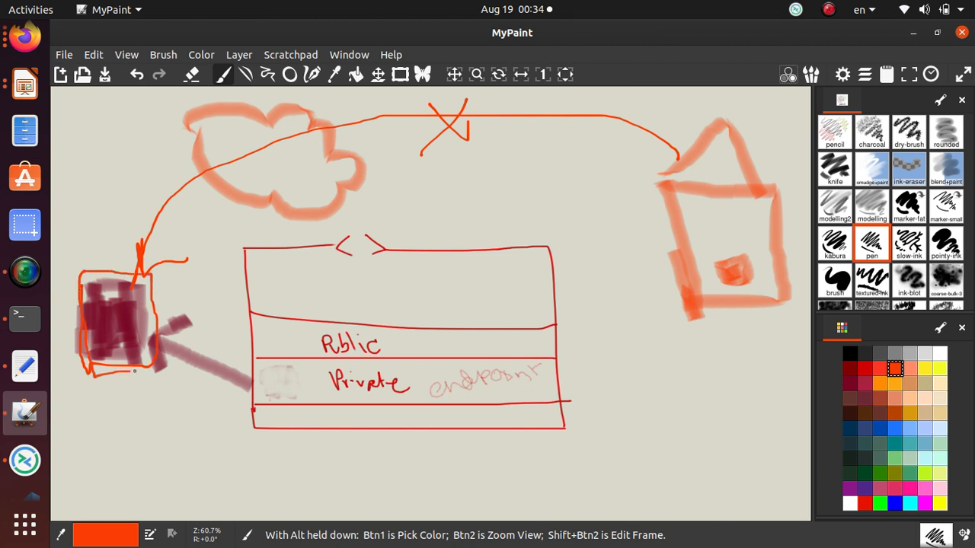
{"action": "mouse_move", "coordinate": [157, 302]}
{"action": "left_mouse_down"}
{"action": "mouse_move", "coordinate": [161, 269]}
{"action": "mouse_move", "coordinate": [84, 268]}
{"action": "left_mouse_up"}
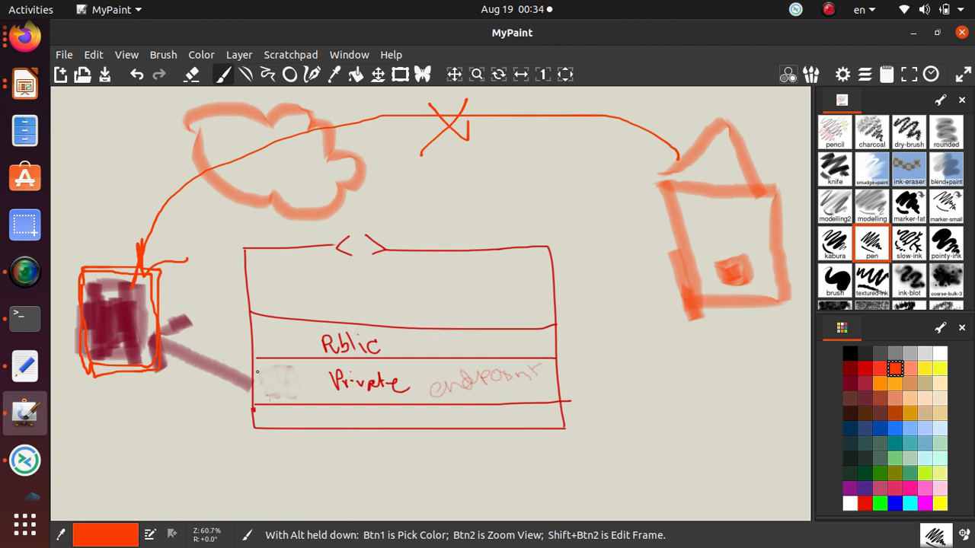
{"action": "mouse_move", "coordinate": [257, 363]}
{"action": "left_mouse_down"}
{"action": "mouse_move", "coordinate": [263, 397]}
{"action": "mouse_move", "coordinate": [262, 364]}
{"action": "mouse_move", "coordinate": [268, 388]}
{"action": "mouse_move", "coordinate": [277, 381]}
{"action": "left_mouse_up"}
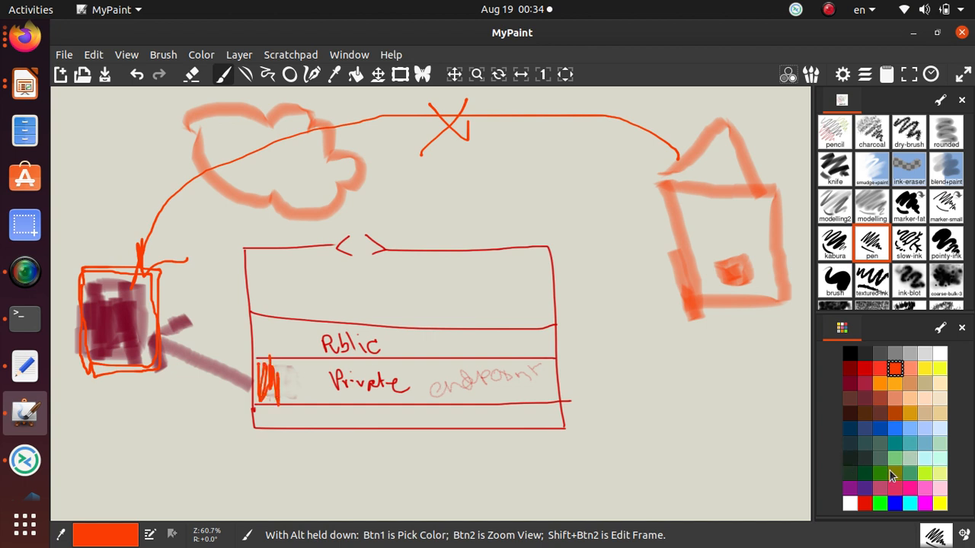
Step: Circle the Private label in green, then go back to the tutorial
{"action": "left_click", "coordinate": [909, 474]}
{"action": "mouse_move", "coordinate": [269, 378]}
{"action": "left_mouse_down"}
{"action": "mouse_move", "coordinate": [256, 375]}
{"action": "mouse_move", "coordinate": [280, 392]}
{"action": "mouse_move", "coordinate": [283, 374]}
{"action": "left_mouse_up"}
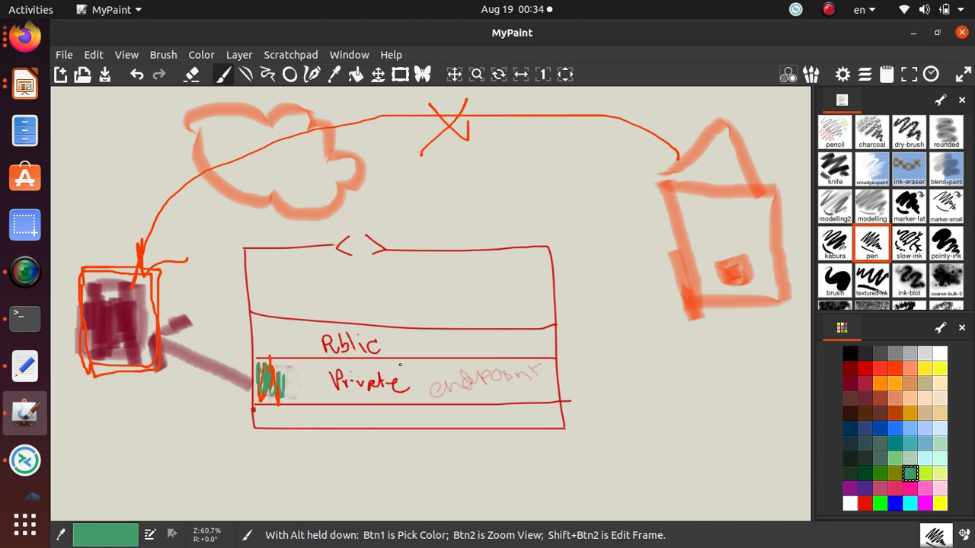
{"action": "mouse_move", "coordinate": [399, 365]}
{"action": "left_mouse_down"}
{"action": "mouse_move", "coordinate": [342, 370]}
{"action": "mouse_move", "coordinate": [358, 399]}
{"action": "mouse_move", "coordinate": [436, 378]}
{"action": "mouse_move", "coordinate": [336, 362]}
{"action": "mouse_move", "coordinate": [297, 384]}
{"action": "mouse_move", "coordinate": [366, 402]}
{"action": "mouse_move", "coordinate": [437, 397]}
{"action": "mouse_move", "coordinate": [435, 369]}
{"action": "left_mouse_up"}
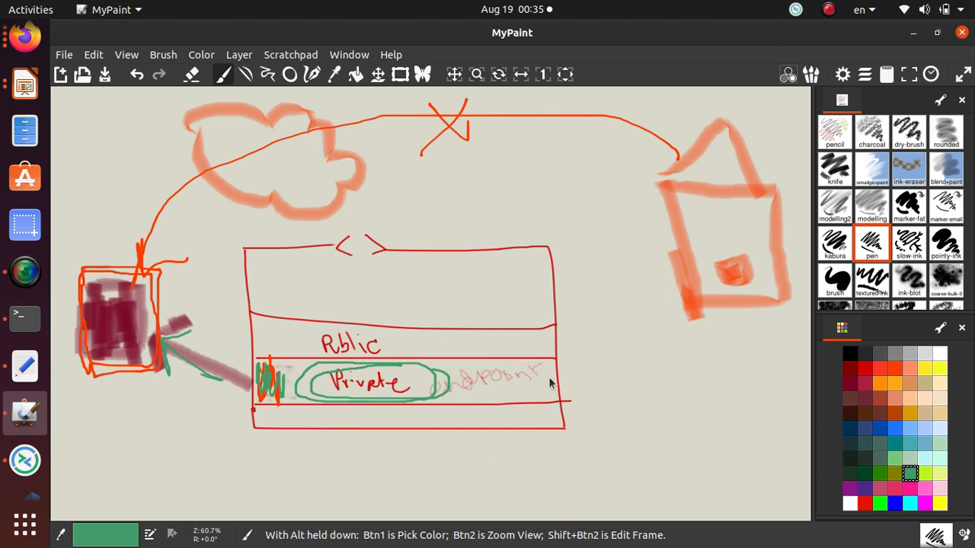
{"action": "key", "text": "alt+Tab"}
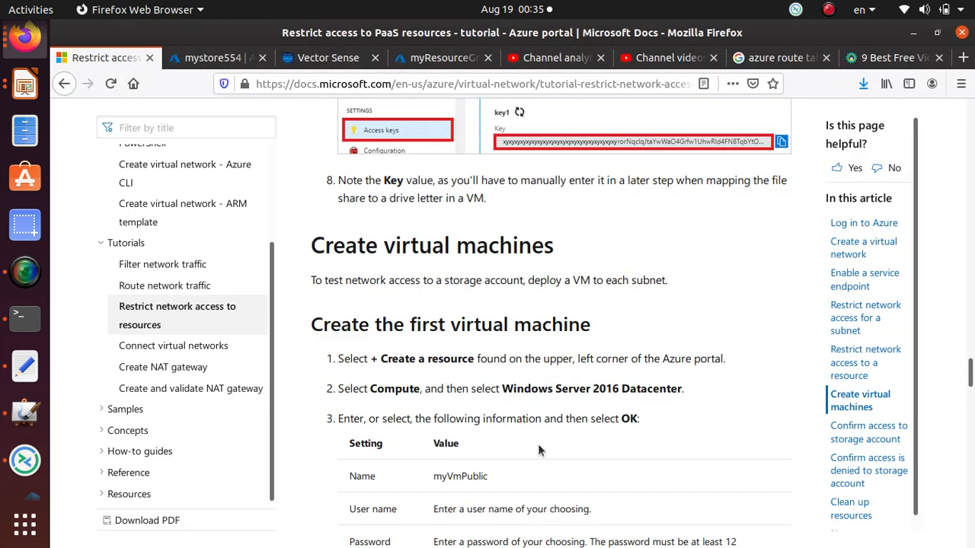
Step: Scroll the tutorial past the second-VM section and highlight step 6 on mapping the share to drive Z
{"action": "scroll", "coordinate": [537, 449], "scroll_direction": "down", "scroll_amount": 2}
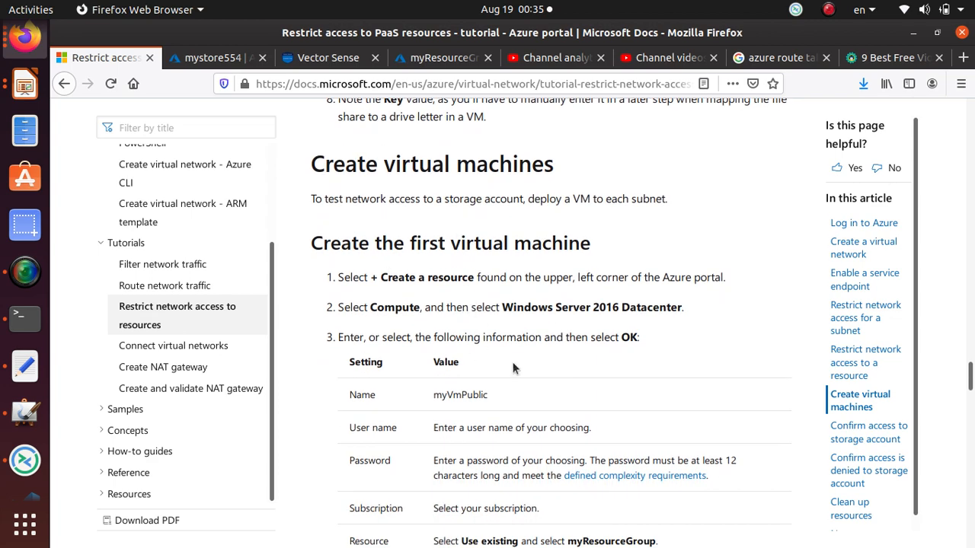
{"action": "double_click", "coordinate": [460, 394]}
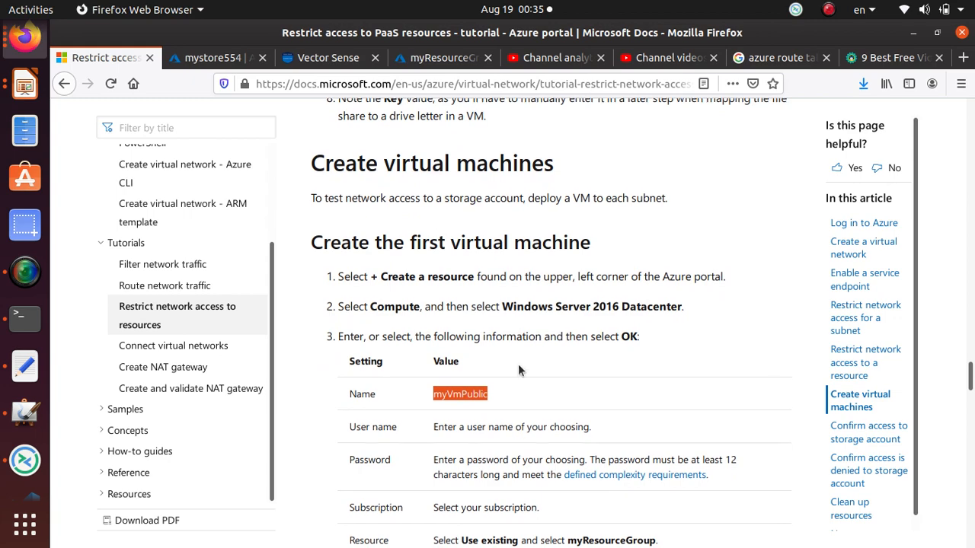
{"action": "scroll", "coordinate": [517, 336], "scroll_direction": "down", "scroll_amount": 7}
{"action": "scroll", "coordinate": [555, 371], "scroll_direction": "down", "scroll_amount": 7}
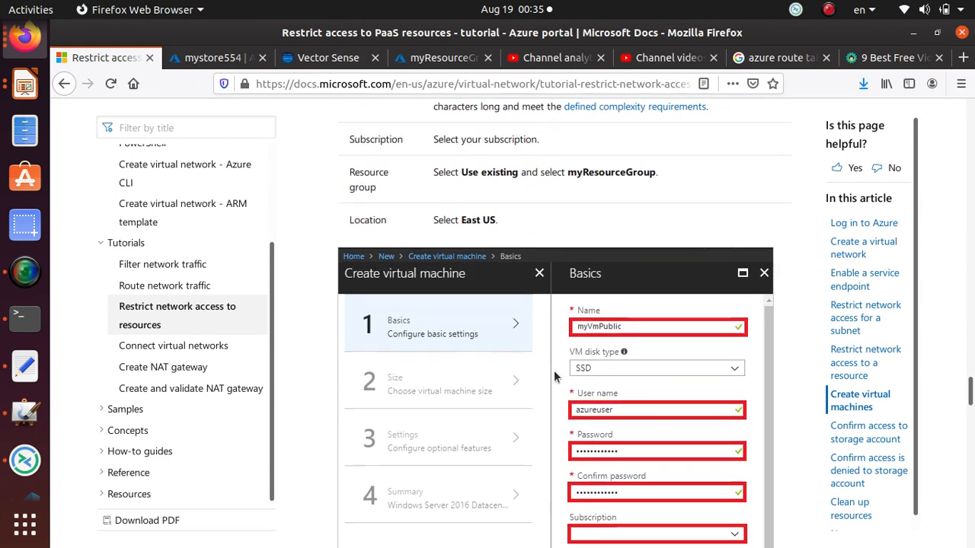
{"action": "scroll", "coordinate": [555, 373], "scroll_direction": "down", "scroll_amount": 8}
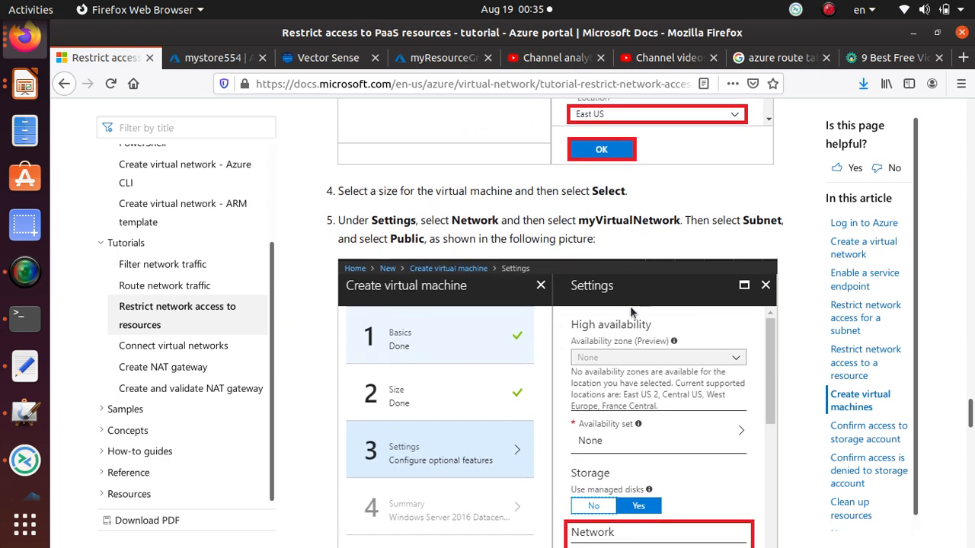
{"action": "scroll", "coordinate": [630, 304], "scroll_direction": "down", "scroll_amount": 3}
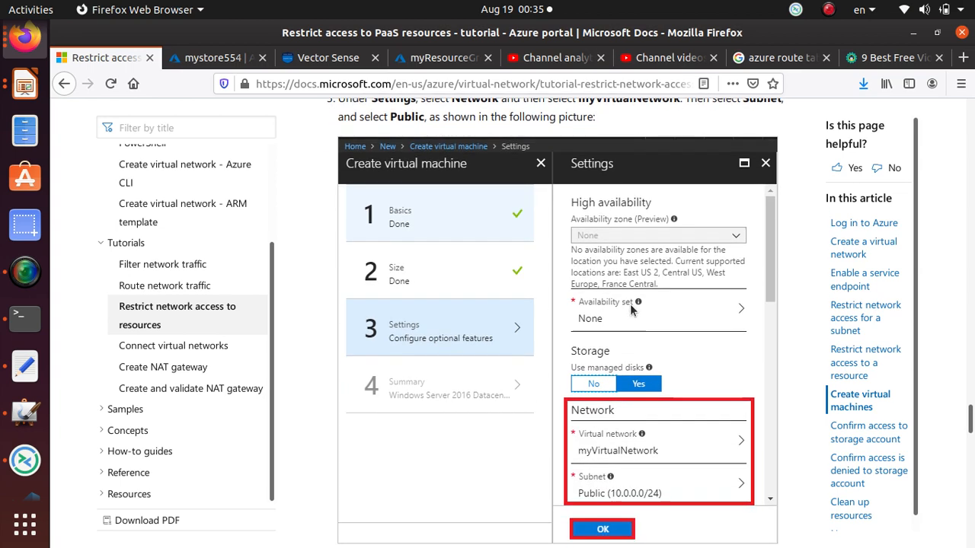
{"action": "scroll", "coordinate": [629, 304], "scroll_direction": "down", "scroll_amount": 6}
{"action": "scroll", "coordinate": [617, 316], "scroll_direction": "up", "scroll_amount": 14}
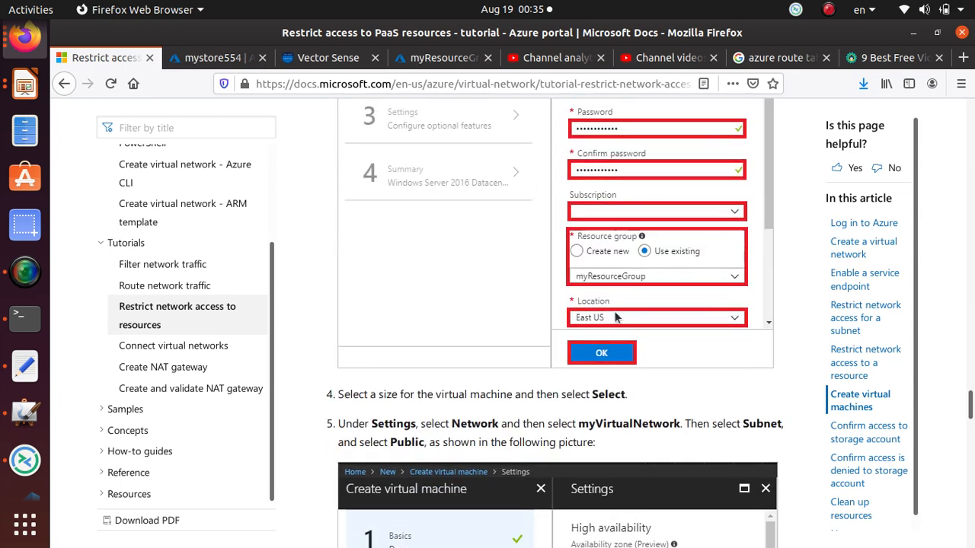
{"action": "scroll", "coordinate": [617, 316], "scroll_direction": "down", "scroll_amount": 3}
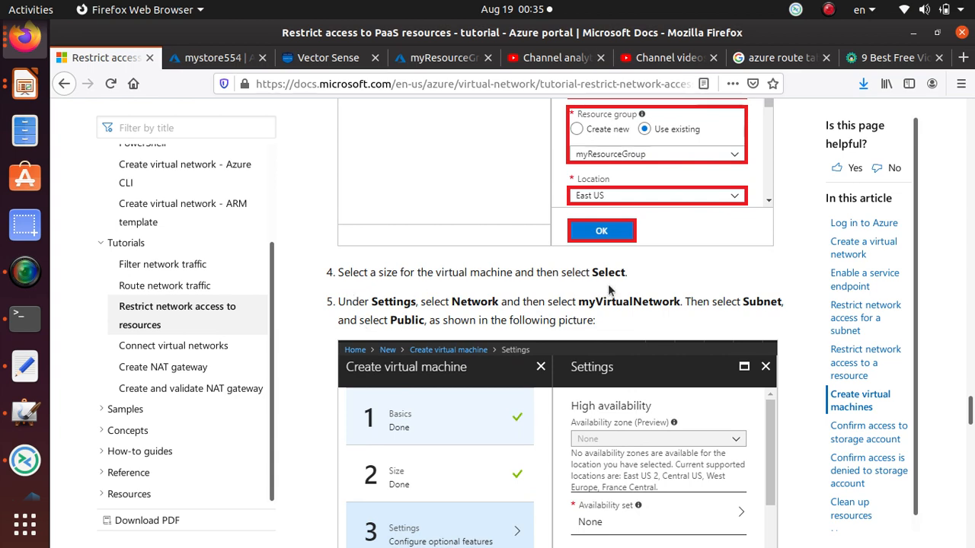
{"action": "scroll", "coordinate": [411, 359], "scroll_direction": "down", "scroll_amount": 3}
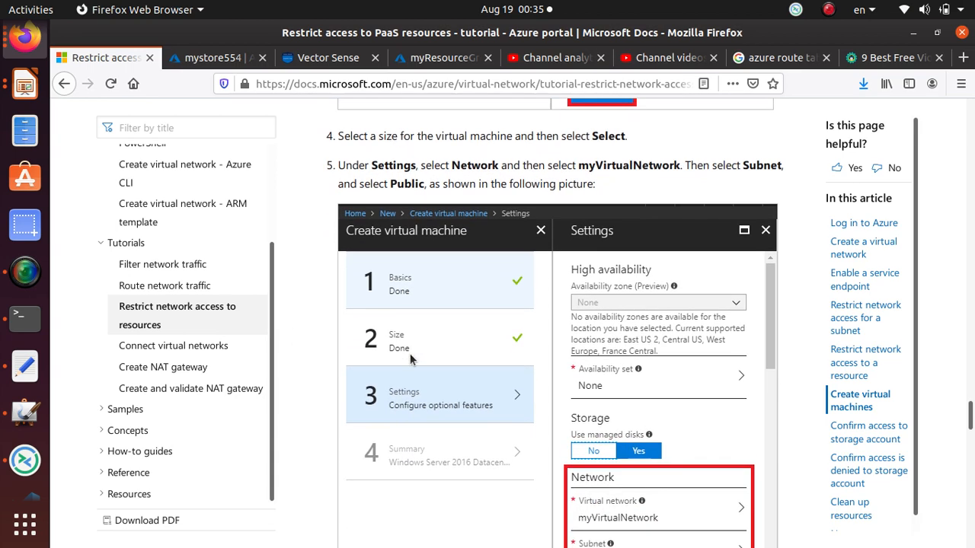
{"action": "scroll", "coordinate": [411, 360], "scroll_direction": "down", "scroll_amount": 1}
{"action": "scroll", "coordinate": [409, 358], "scroll_direction": "down", "scroll_amount": 5}
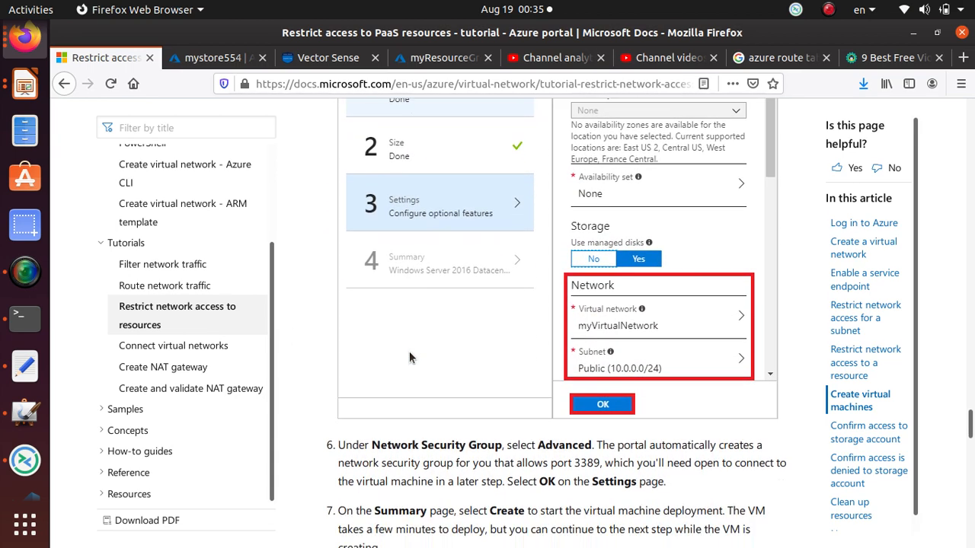
{"action": "scroll", "coordinate": [618, 335], "scroll_direction": "down", "scroll_amount": 5}
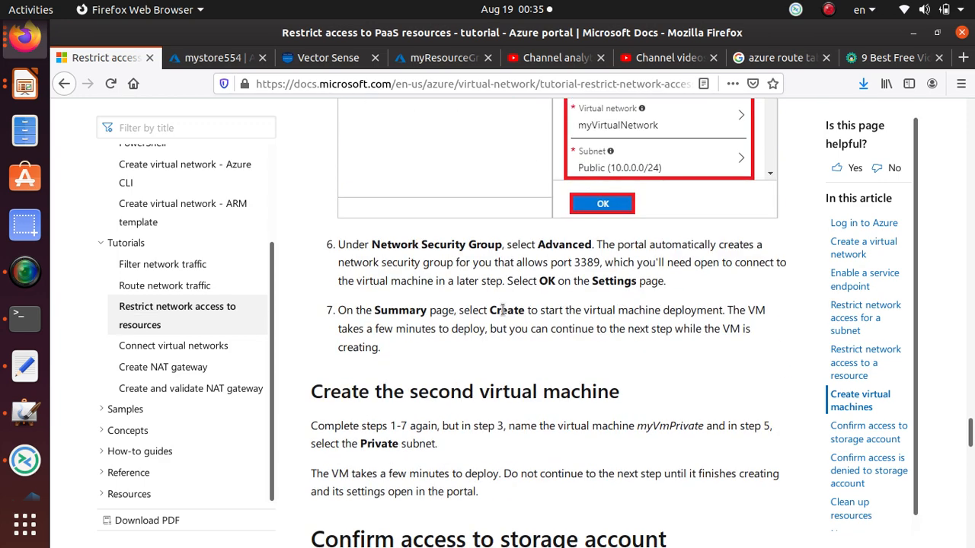
{"action": "scroll", "coordinate": [564, 274], "scroll_direction": "down", "scroll_amount": 1}
{"action": "triple_click", "coordinate": [558, 263]}
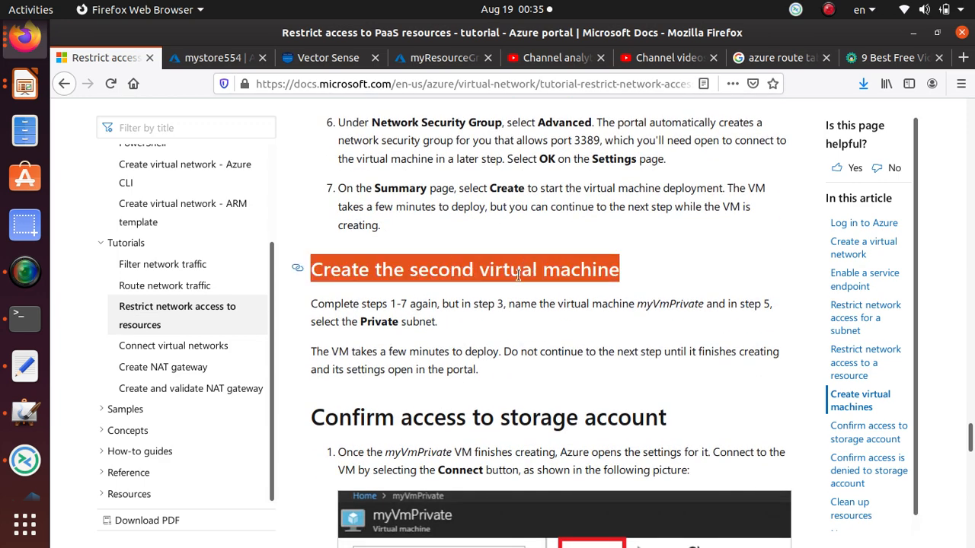
{"action": "scroll", "coordinate": [502, 252], "scroll_direction": "down", "scroll_amount": 3}
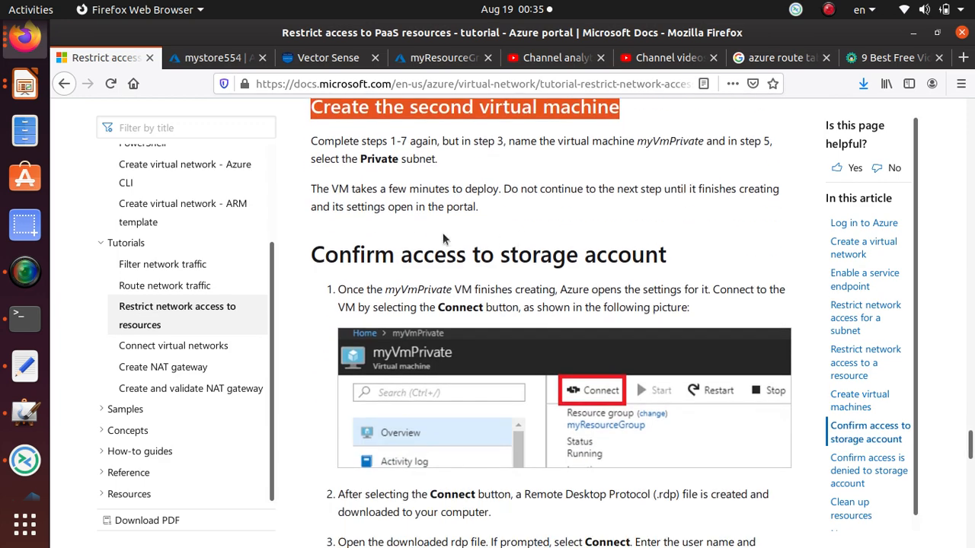
{"action": "scroll", "coordinate": [442, 233], "scroll_direction": "down", "scroll_amount": 2}
{"action": "scroll", "coordinate": [444, 233], "scroll_direction": "down", "scroll_amount": 3}
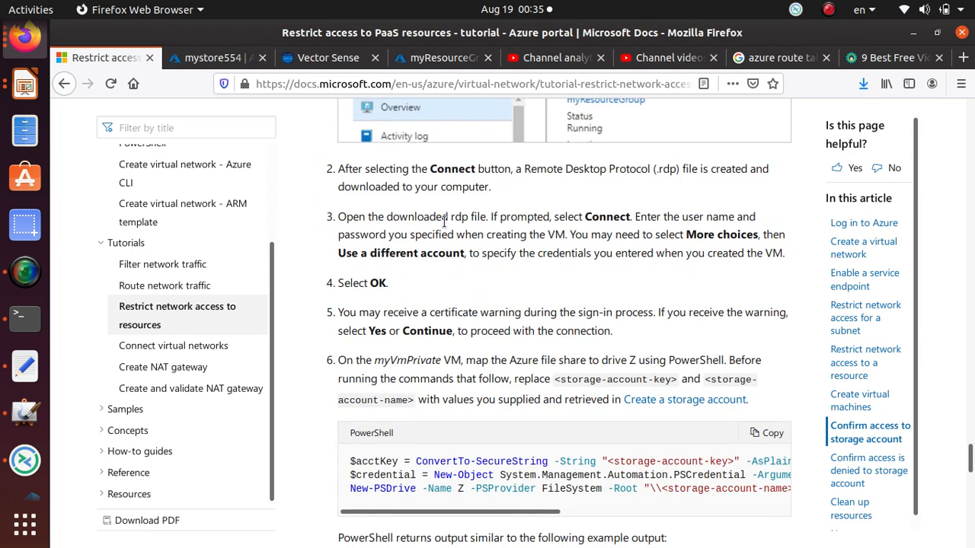
{"action": "triple_click", "coordinate": [427, 356]}
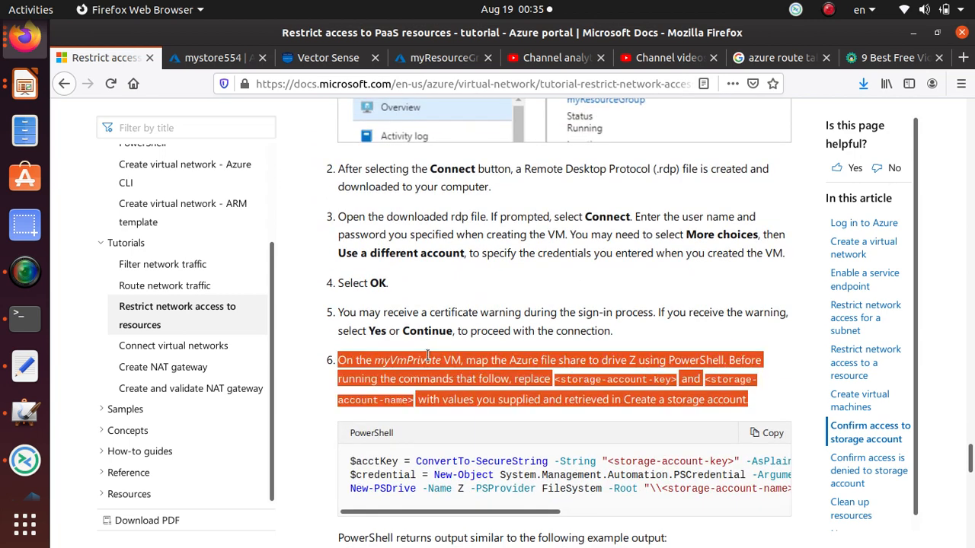
Step: Scroll back up and highlight the 'Confirm access to storage account' heading
{"action": "scroll", "coordinate": [428, 354], "scroll_direction": "down", "scroll_amount": 2}
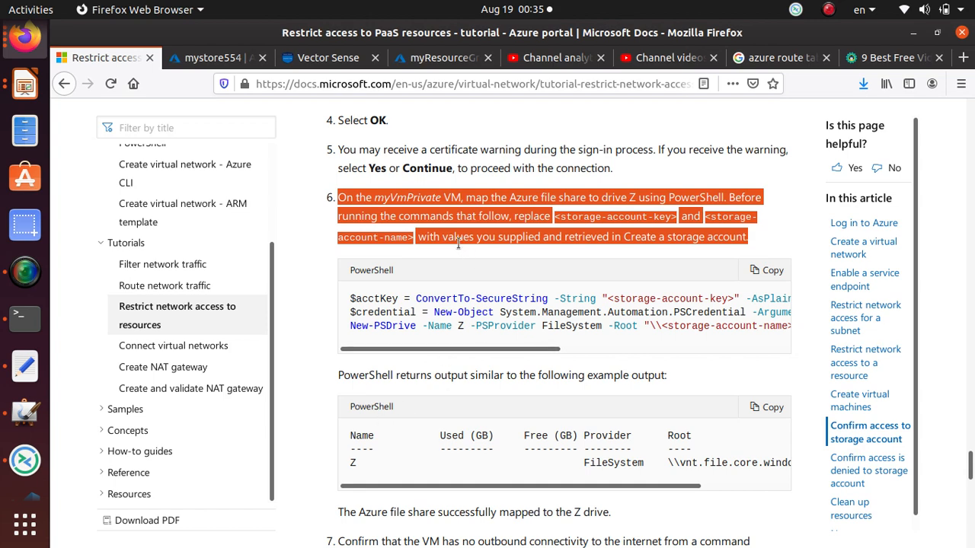
{"action": "scroll", "coordinate": [458, 242], "scroll_direction": "up", "scroll_amount": 2}
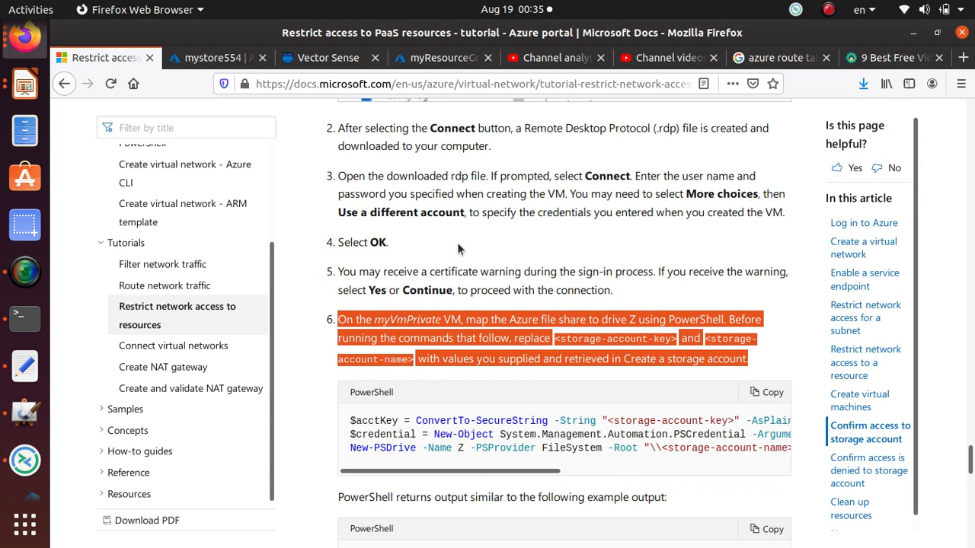
{"action": "scroll", "coordinate": [458, 246], "scroll_direction": "up", "scroll_amount": 1}
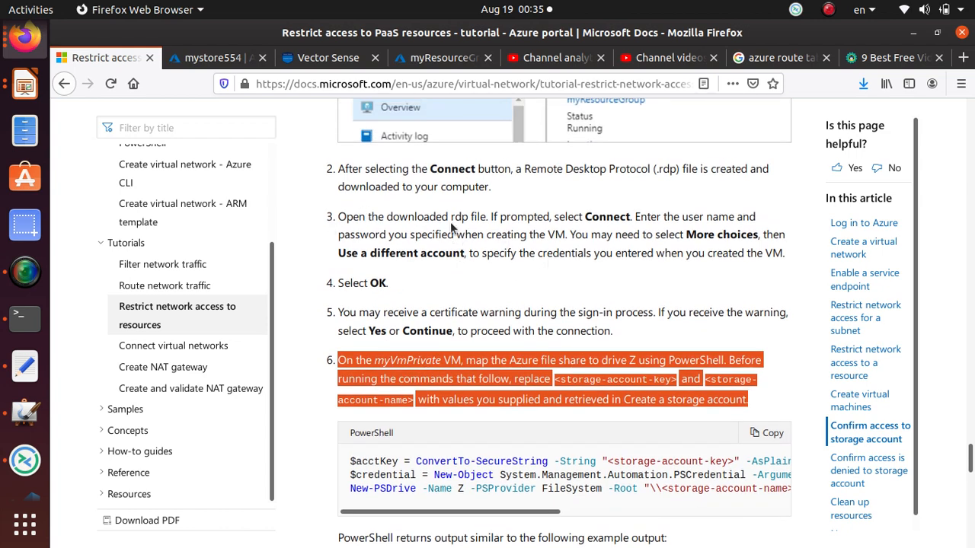
{"action": "scroll", "coordinate": [485, 320], "scroll_direction": "down", "scroll_amount": 1}
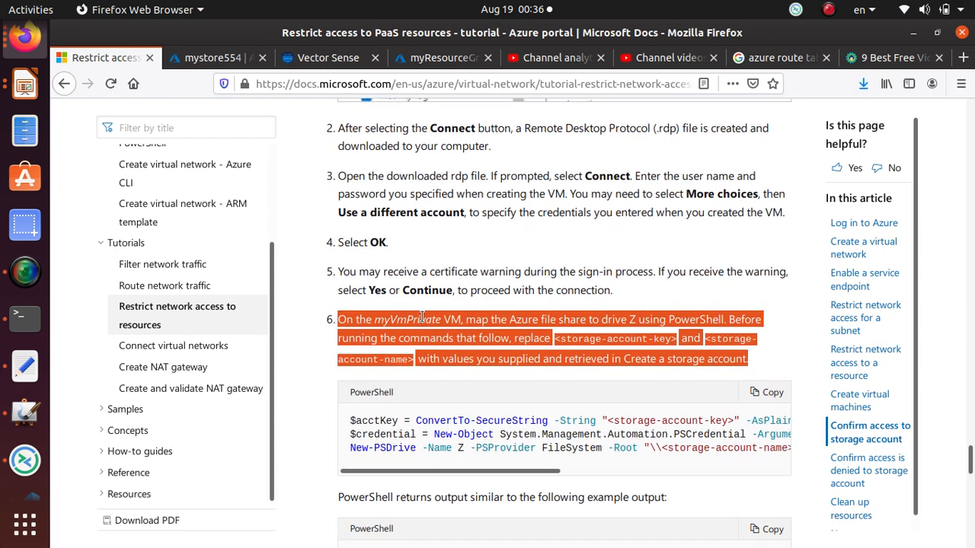
{"action": "scroll", "coordinate": [486, 320], "scroll_direction": "up", "scroll_amount": 8}
{"action": "scroll", "coordinate": [314, 261], "scroll_direction": "up", "scroll_amount": 2}
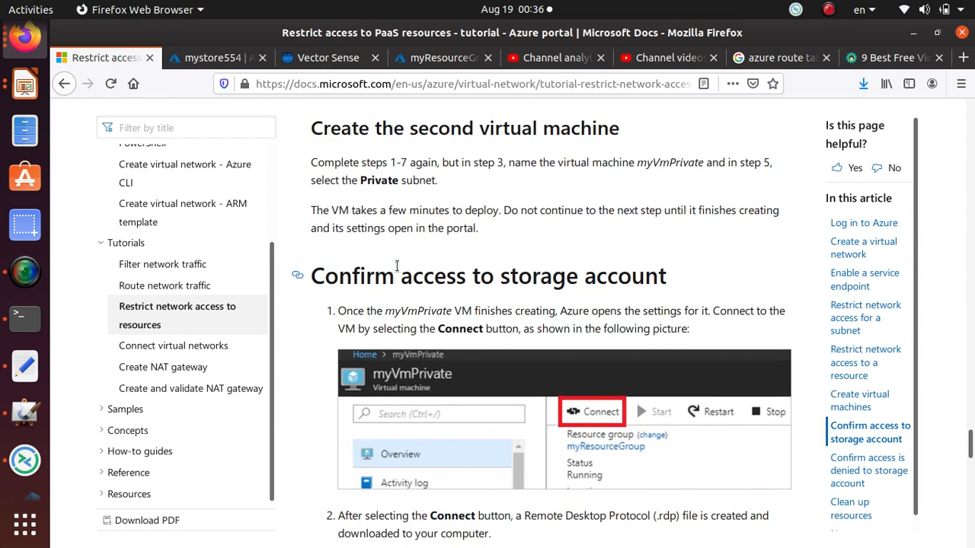
{"action": "left_click_drag", "start_coordinate": [487, 293], "coordinate": [305, 194]}
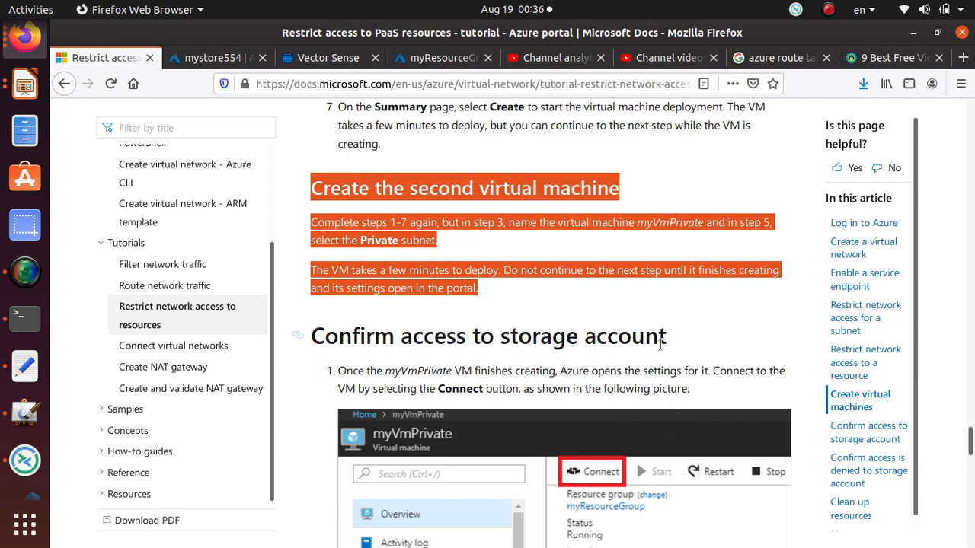
{"action": "left_click_drag", "start_coordinate": [662, 338], "coordinate": [576, 340]}
{"action": "triple_click", "coordinate": [576, 340]}
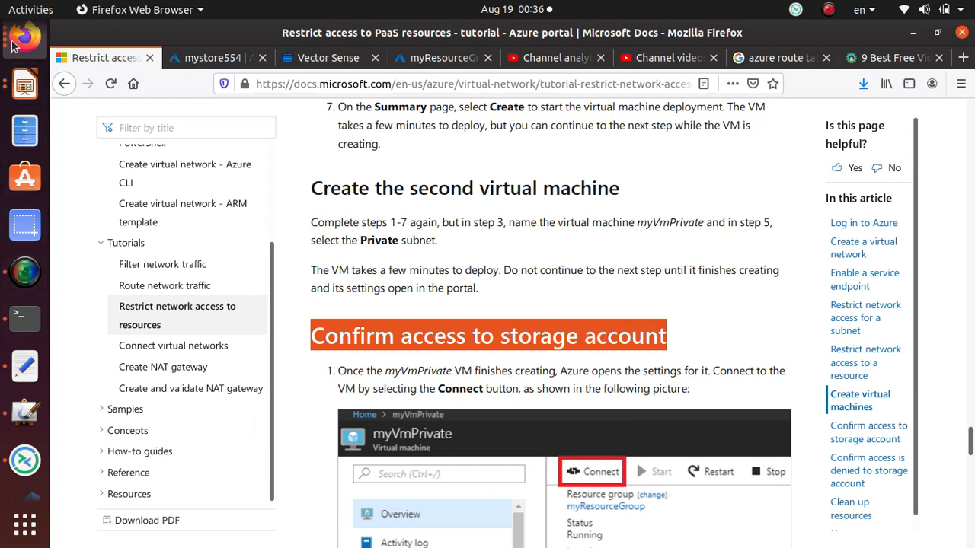
{"action": "scroll", "coordinate": [315, 163], "scroll_direction": "up", "scroll_amount": 1}
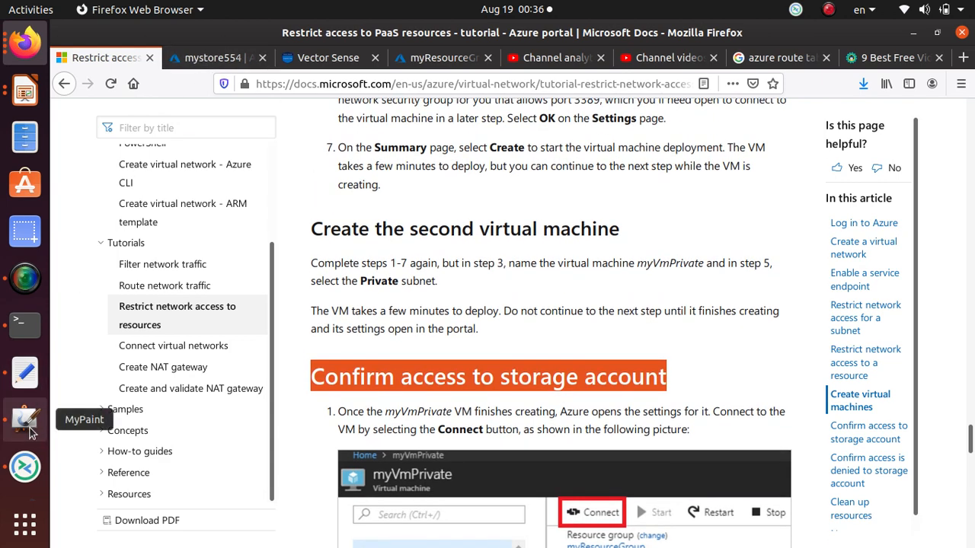
Step: In blue pen, write vnet, tick the Public and Private subnets, and draw a VM box beside them
{"action": "left_click", "coordinate": [25, 418]}
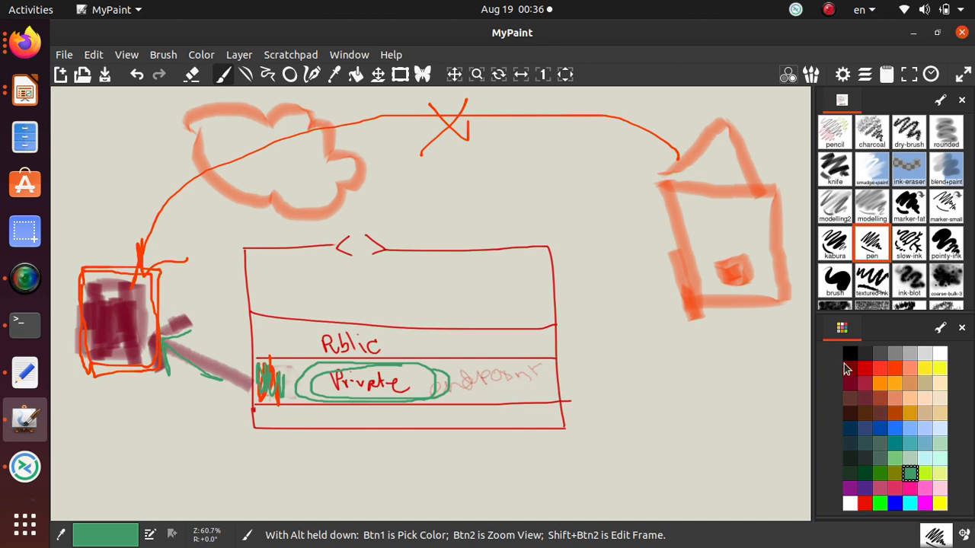
{"action": "left_click", "coordinate": [895, 428]}
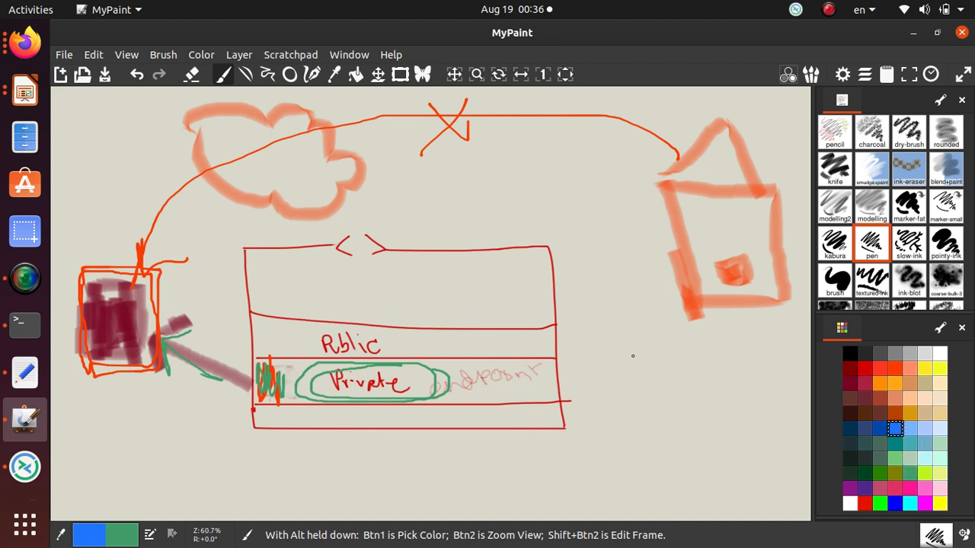
{"action": "left_click_drag", "start_coordinate": [246, 251], "coordinate": [335, 249]}
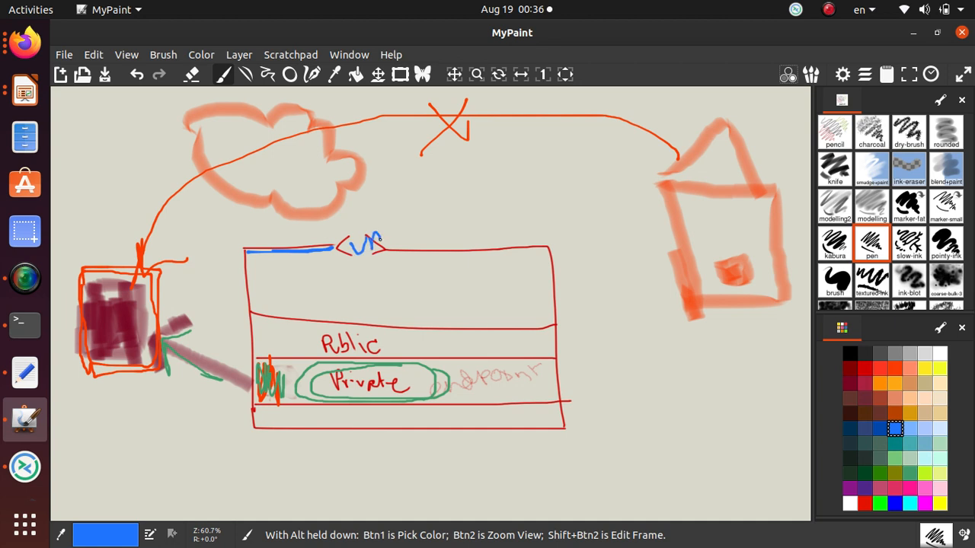
{"action": "left_click_drag", "start_coordinate": [393, 208], "coordinate": [403, 231]}
{"action": "left_click_drag", "start_coordinate": [397, 333], "coordinate": [429, 311]}
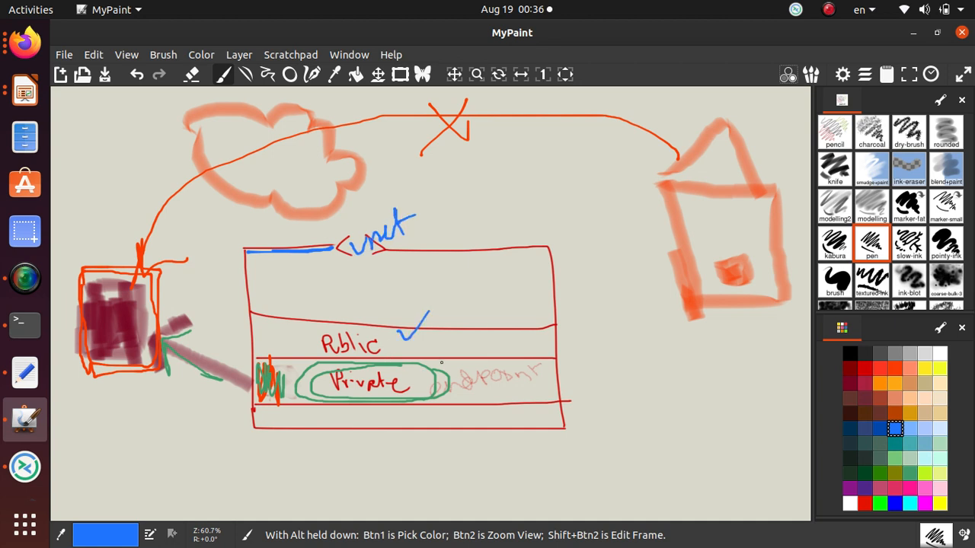
{"action": "left_click_drag", "start_coordinate": [441, 363], "coordinate": [462, 343]}
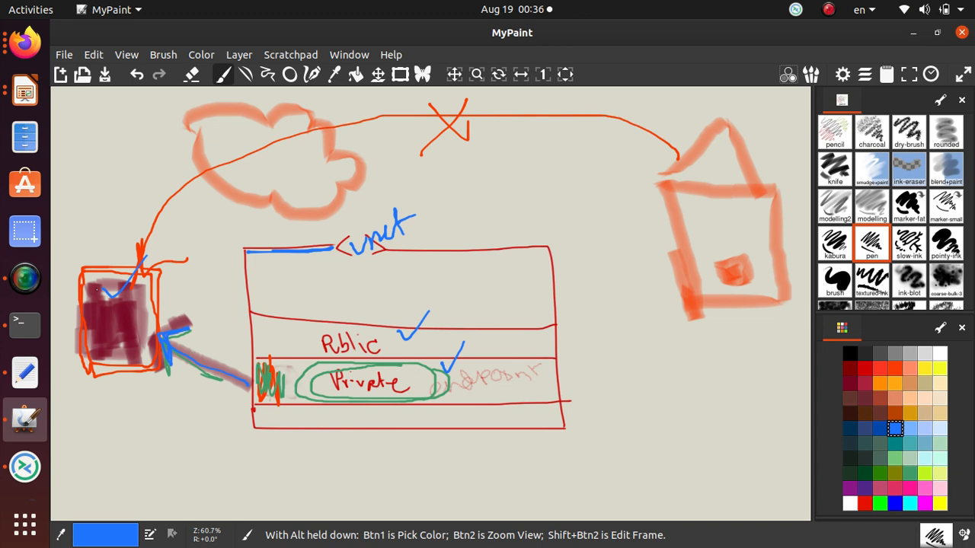
{"action": "mouse_move", "coordinate": [489, 329]}
{"action": "left_mouse_down"}
{"action": "mouse_move", "coordinate": [491, 354]}
{"action": "mouse_move", "coordinate": [528, 355]}
{"action": "mouse_move", "coordinate": [492, 356]}
{"action": "mouse_move", "coordinate": [518, 328]}
{"action": "mouse_move", "coordinate": [514, 339]}
{"action": "mouse_move", "coordinate": [532, 342]}
{"action": "mouse_move", "coordinate": [517, 408]}
{"action": "mouse_move", "coordinate": [556, 348]}
{"action": "mouse_move", "coordinate": [486, 355]}
{"action": "mouse_move", "coordinate": [523, 378]}
{"action": "left_mouse_up"}
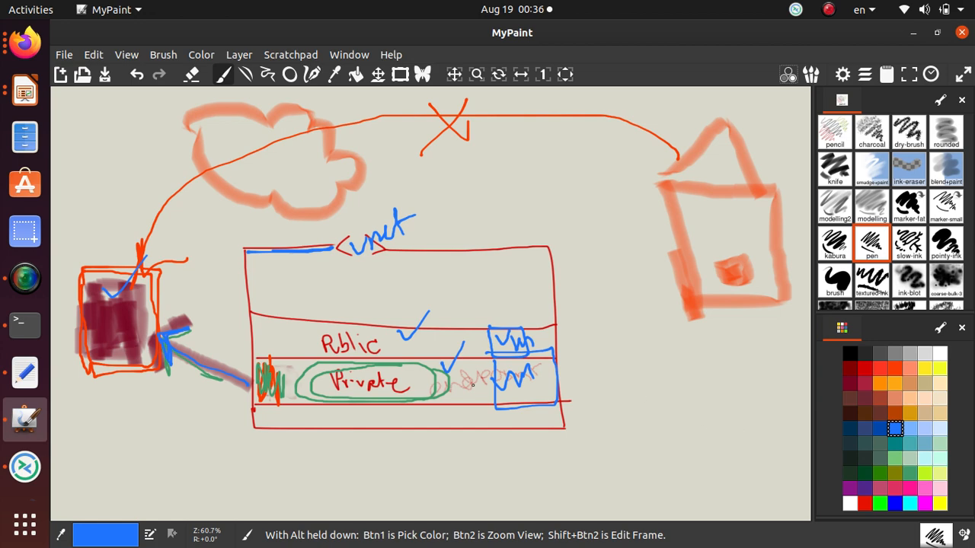
{"action": "key", "text": "alt+Tab"}
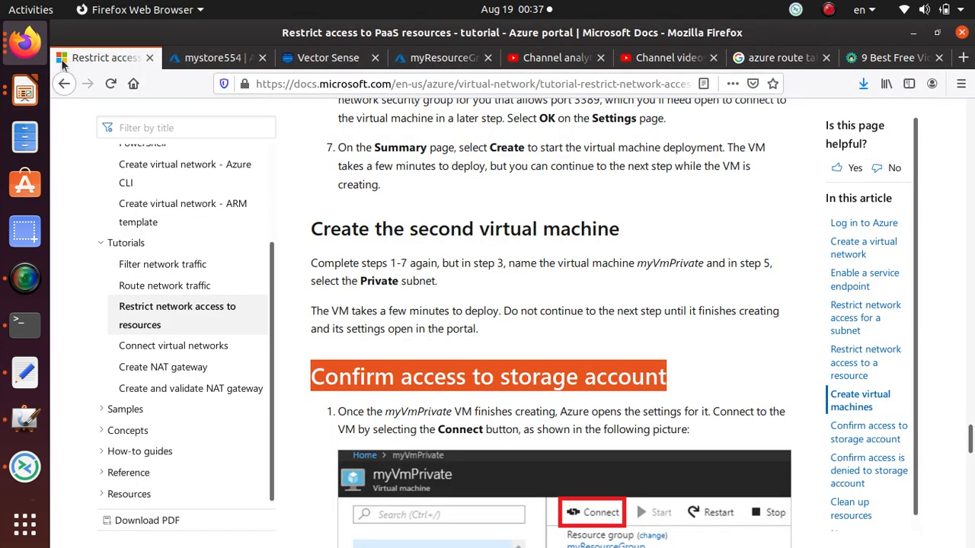
Step: From Home, open ResourceGroup, add a resource, and choose Windows Server 2016 Datacenter
{"action": "left_click", "coordinate": [217, 60]}
{"action": "left_click", "coordinate": [74, 135]}
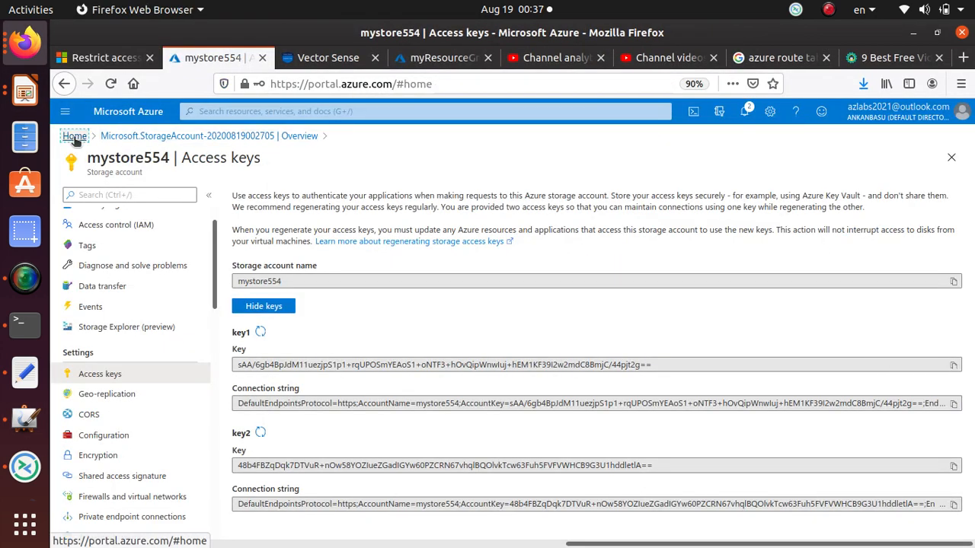
{"action": "left_click", "coordinate": [280, 209]}
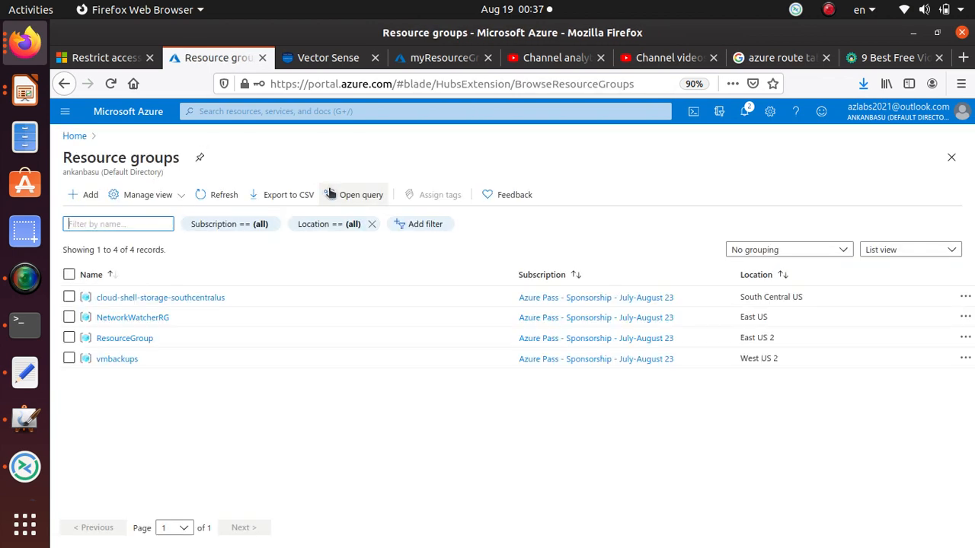
{"action": "left_click", "coordinate": [120, 337]}
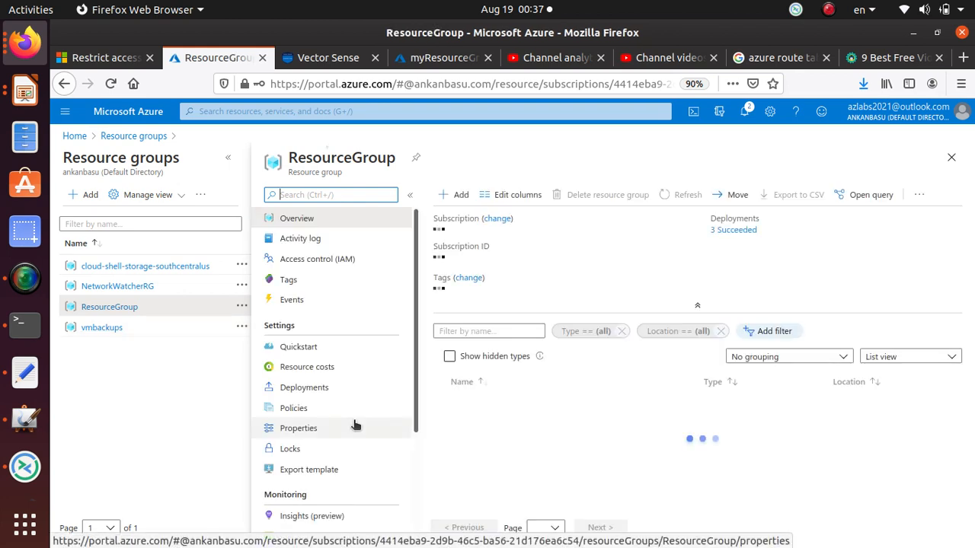
{"action": "left_click", "coordinate": [457, 197]}
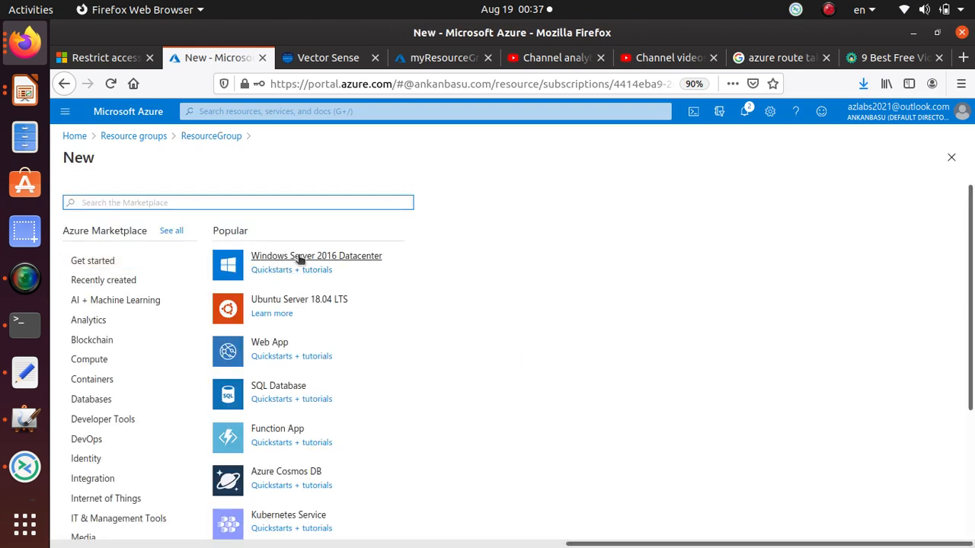
{"action": "left_click", "coordinate": [297, 259]}
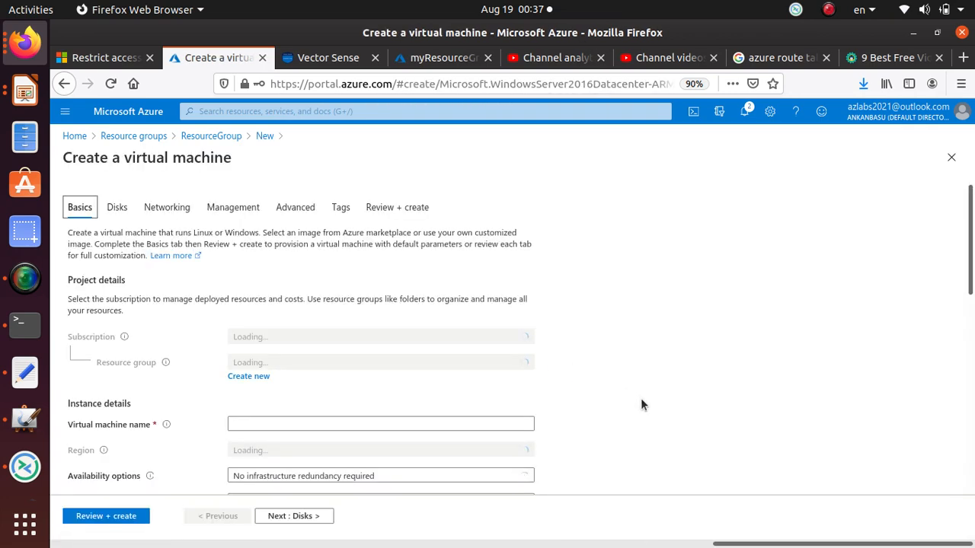
Step: Name the VM myVmPublic, copying the name from the tutorial's table
{"action": "left_click", "coordinate": [386, 428]}
{"action": "scroll", "coordinate": [269, 331], "scroll_direction": "down", "scroll_amount": 3}
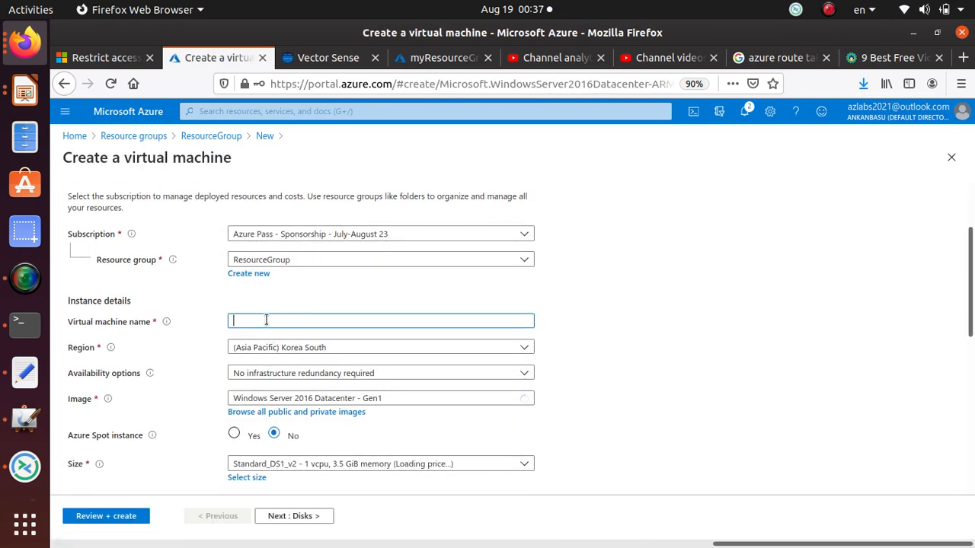
{"action": "left_click", "coordinate": [99, 58]}
{"action": "scroll", "coordinate": [514, 335], "scroll_direction": "up", "scroll_amount": 5}
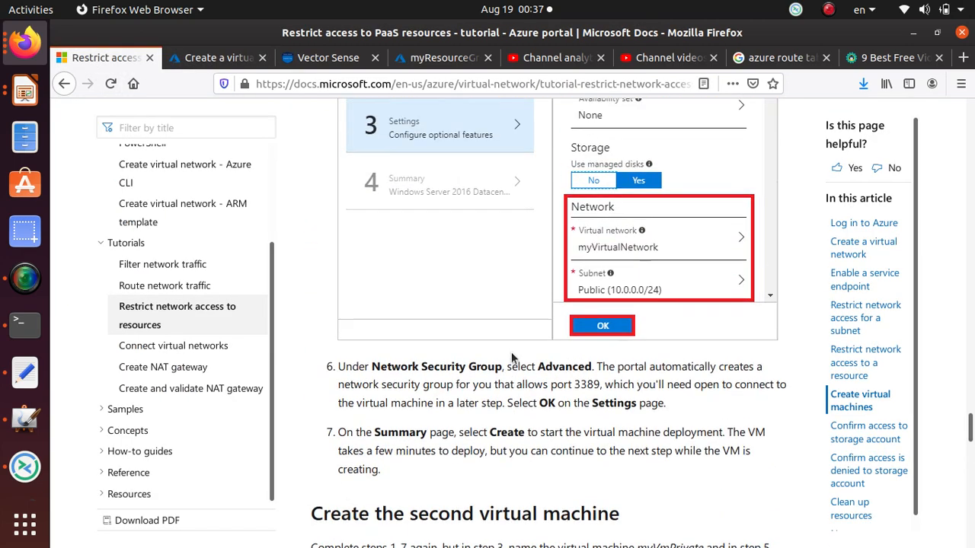
{"action": "scroll", "coordinate": [510, 354], "scroll_direction": "up", "scroll_amount": 10}
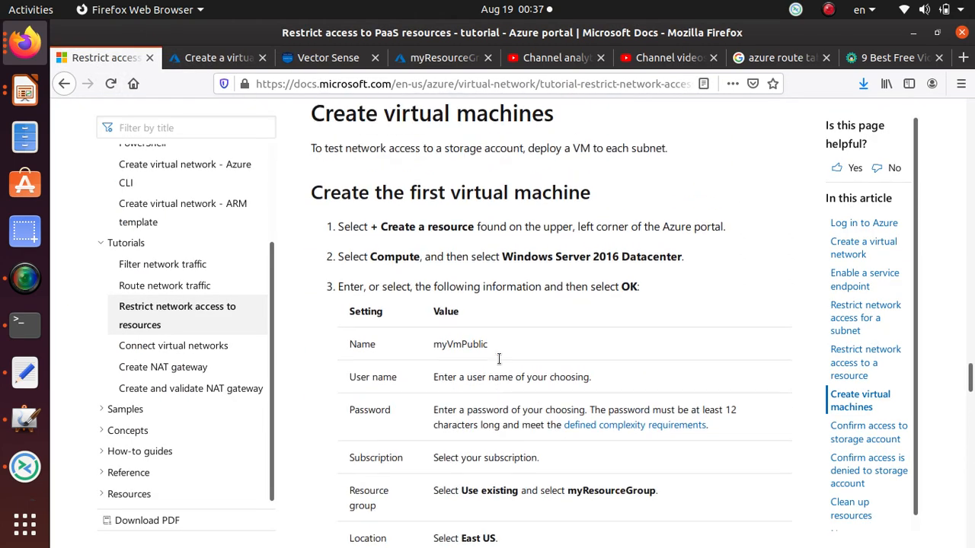
{"action": "double_click", "coordinate": [457, 394]}
{"action": "key", "text": "ctrl+c"}
{"action": "right_click", "coordinate": [459, 393]}
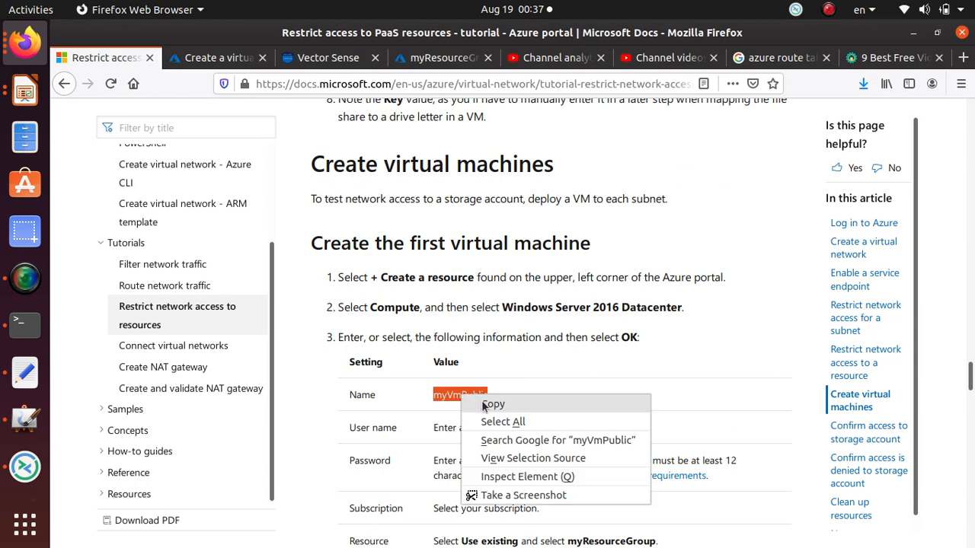
{"action": "left_click", "coordinate": [487, 402]}
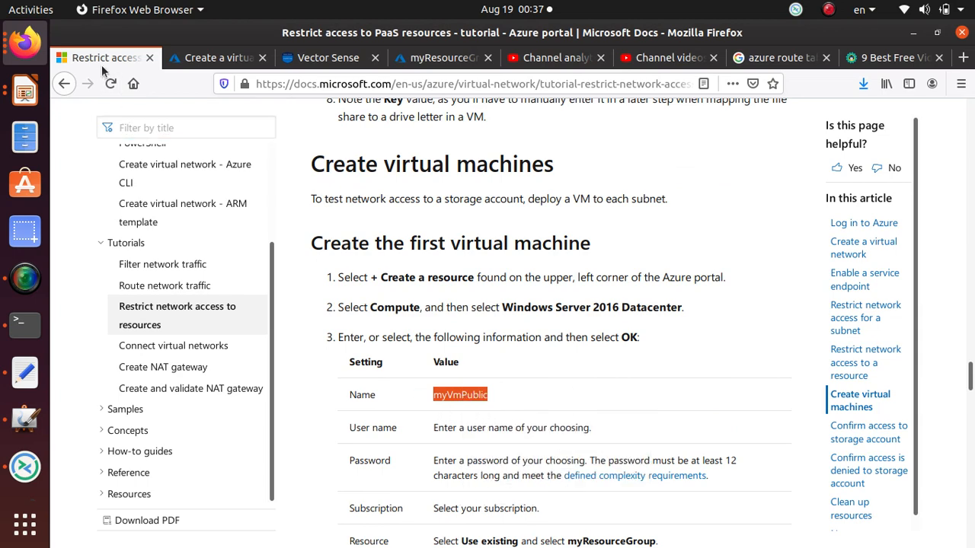
{"action": "left_click", "coordinate": [217, 58]}
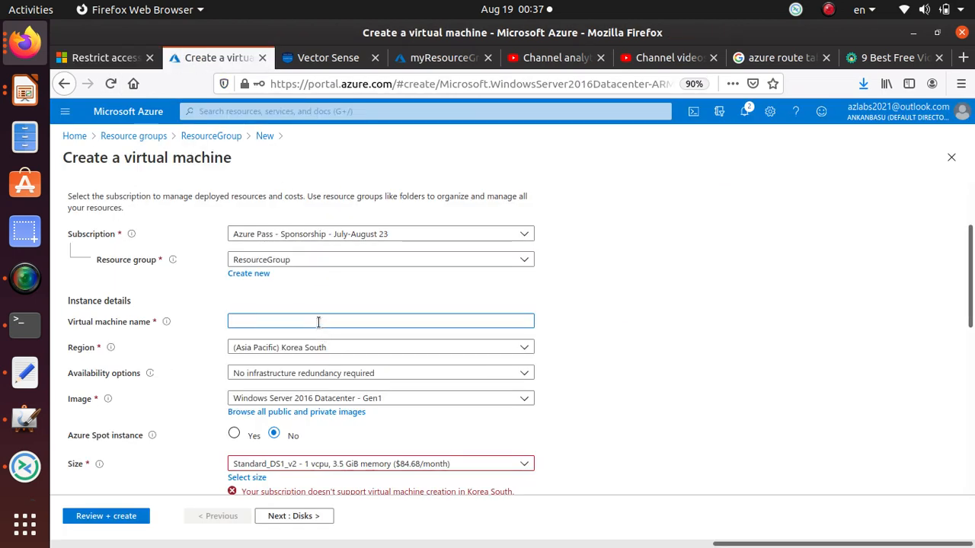
{"action": "key", "text": "ctrl+v"}
Step: Set the VM's region to East US 2
{"action": "left_click", "coordinate": [327, 349]}
{"action": "scroll", "coordinate": [437, 235], "scroll_direction": "up", "scroll_amount": 20}
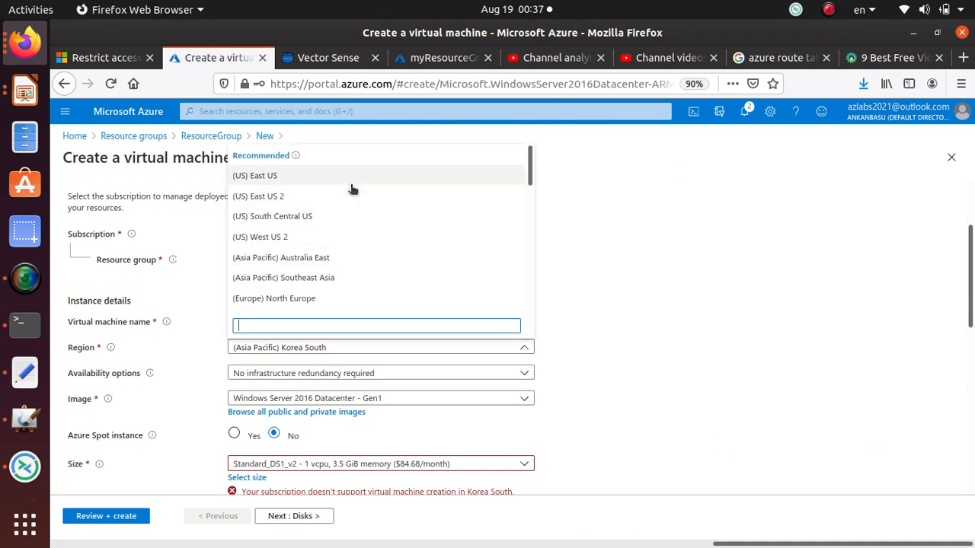
{"action": "left_click", "coordinate": [350, 195]}
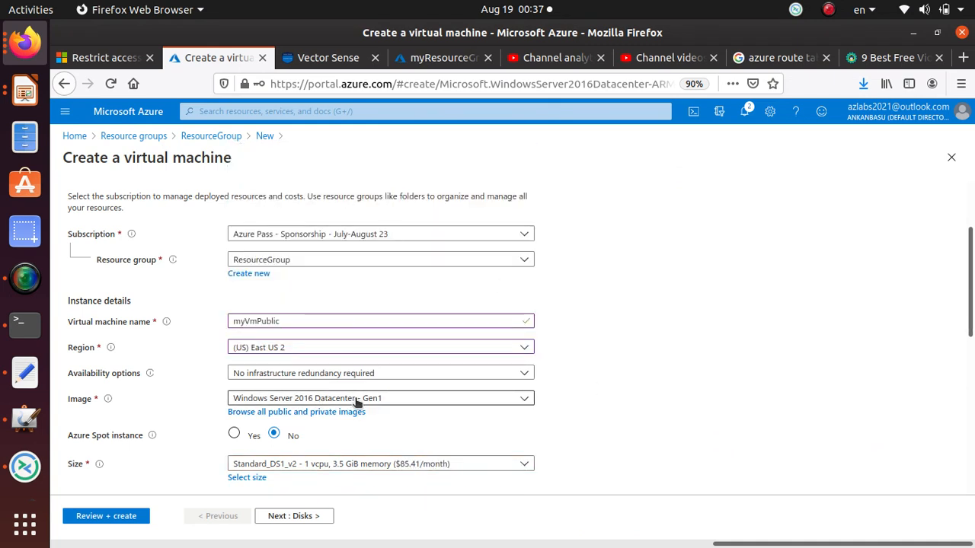
{"action": "scroll", "coordinate": [419, 411], "scroll_direction": "down", "scroll_amount": 4}
Step: Enter the administrator username with a matching password and confirmation, then continue to Disks
{"action": "left_click", "coordinate": [291, 353]}
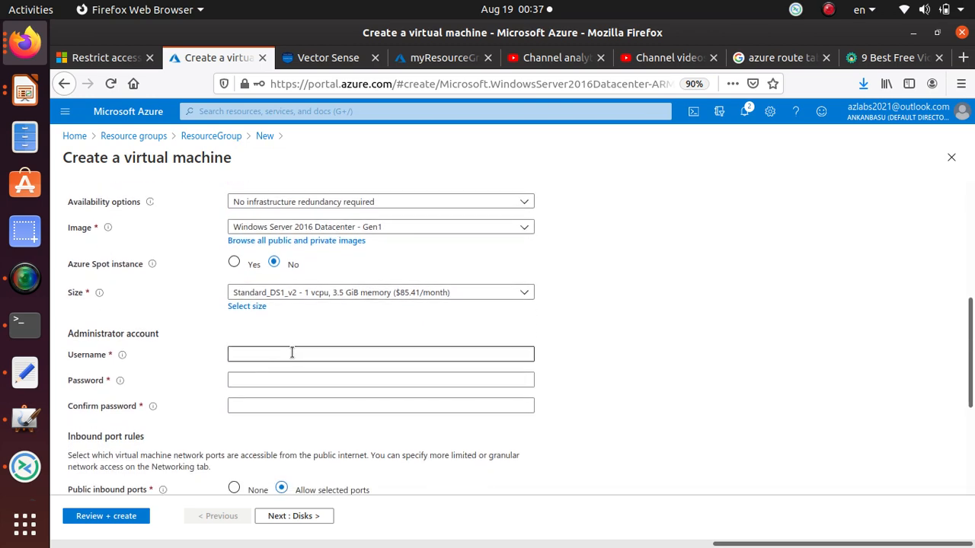
{"action": "type", "text": "student"}
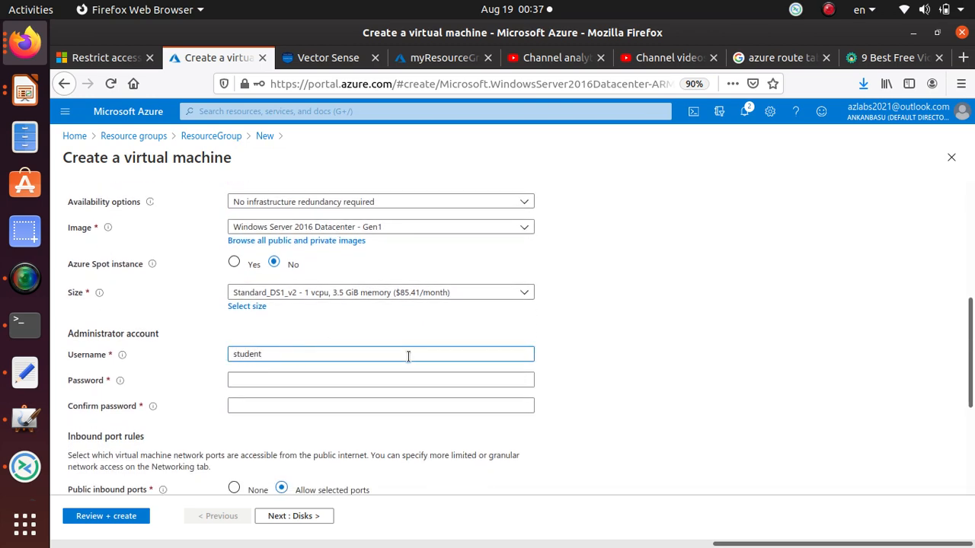
{"action": "key", "text": "Tab"}
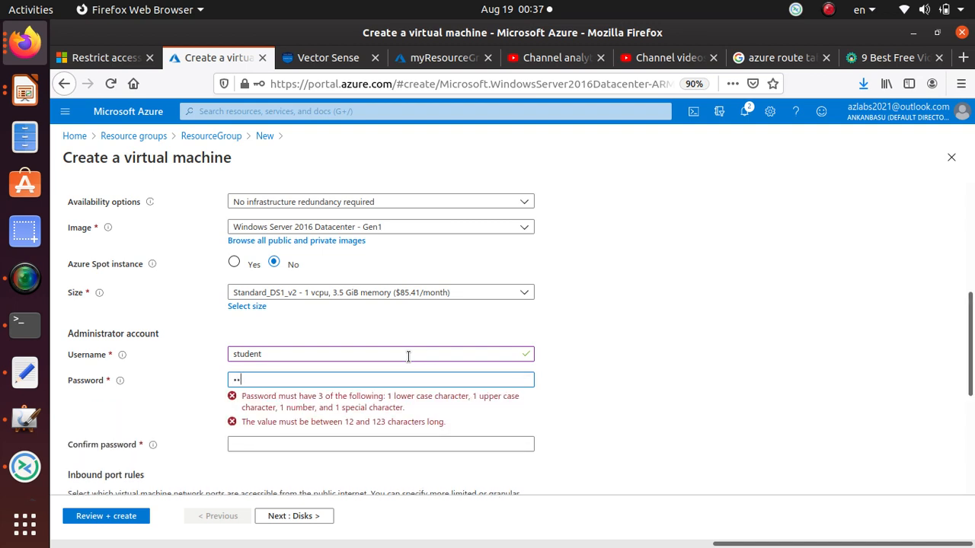
{"action": "type", "text": "••"}
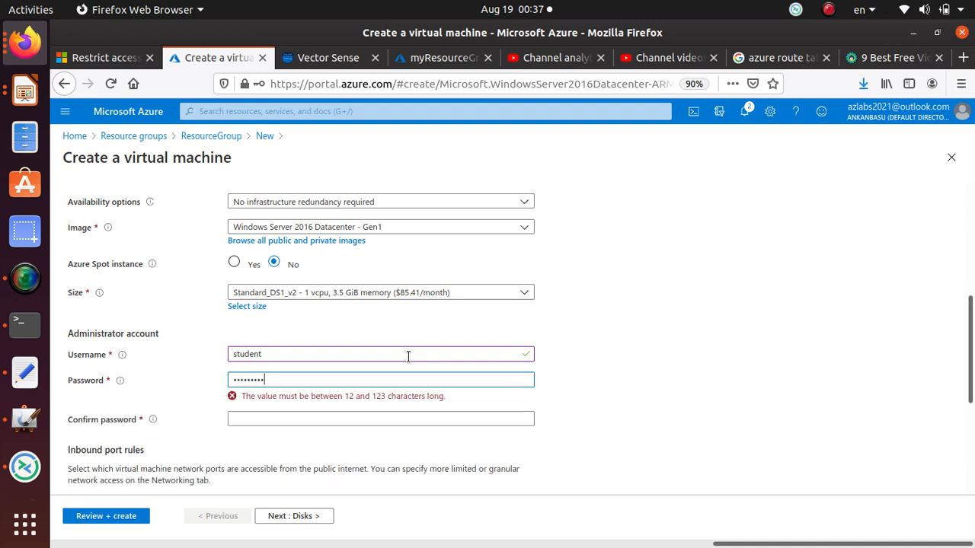
{"action": "type", "text": "••••"}
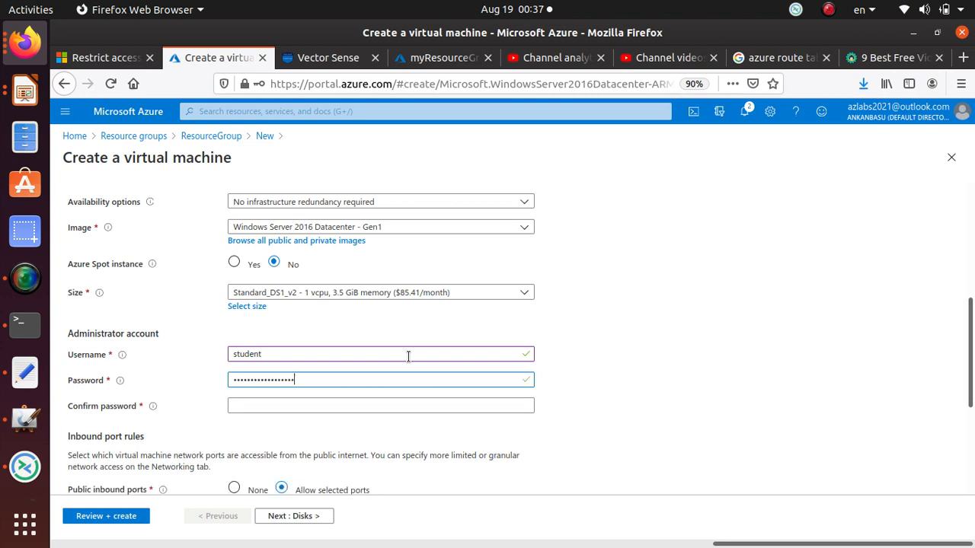
{"action": "key", "text": "Tab"}
{"action": "type", "text": "•"}
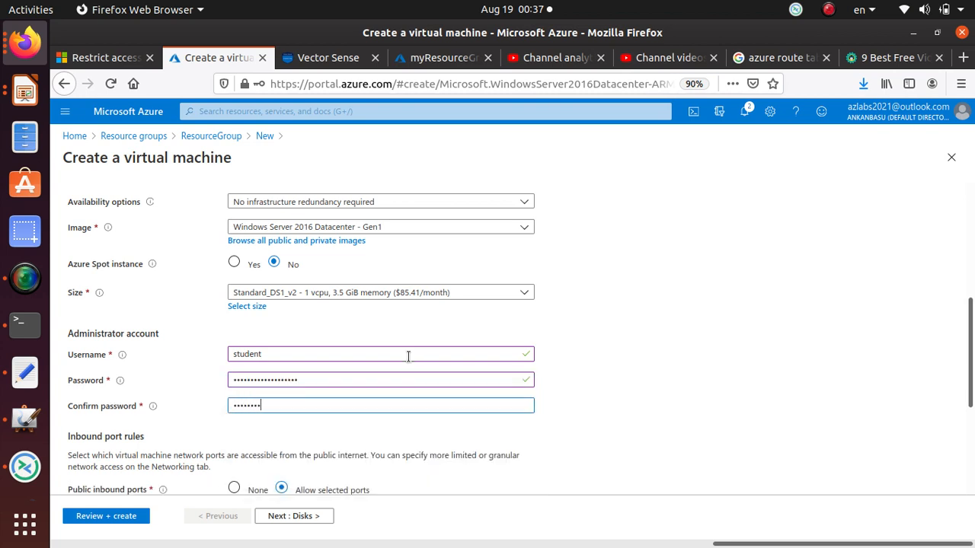
{"action": "type", "text": "••••••••••••••••••"}
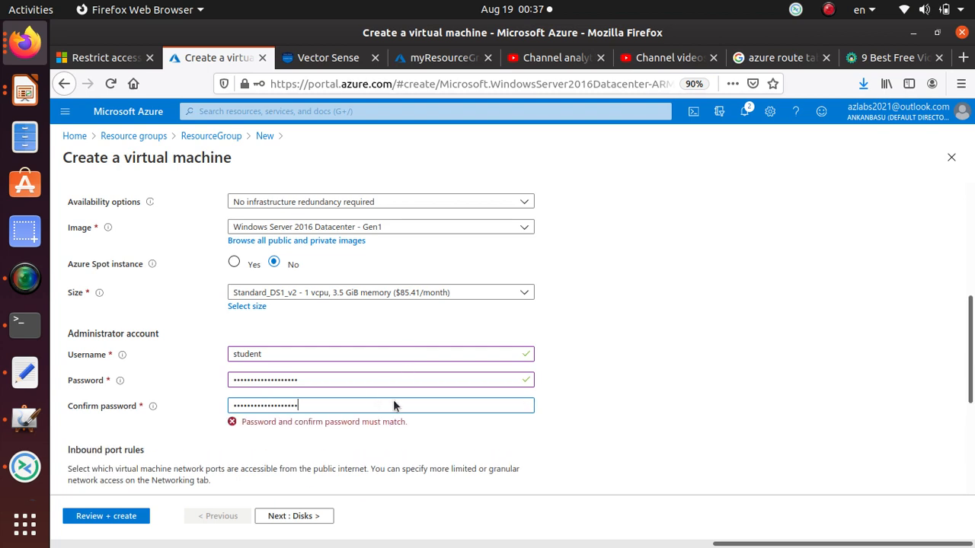
{"action": "left_click", "coordinate": [315, 380]}
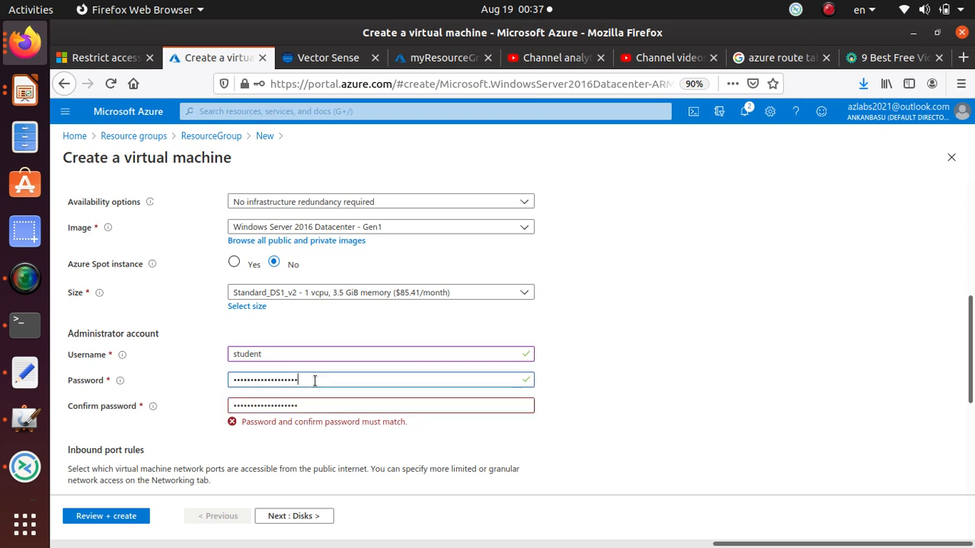
{"action": "key", "text": "ctrl+a"}
{"action": "type", "text": "•••••••••••••••••••"}
{"action": "key", "text": "Tab"}
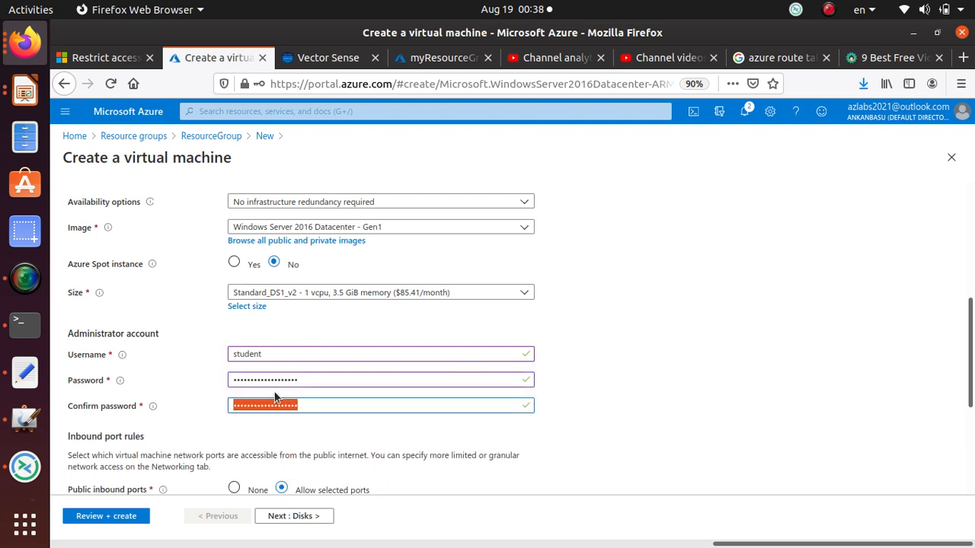
{"action": "left_click", "coordinate": [671, 330]}
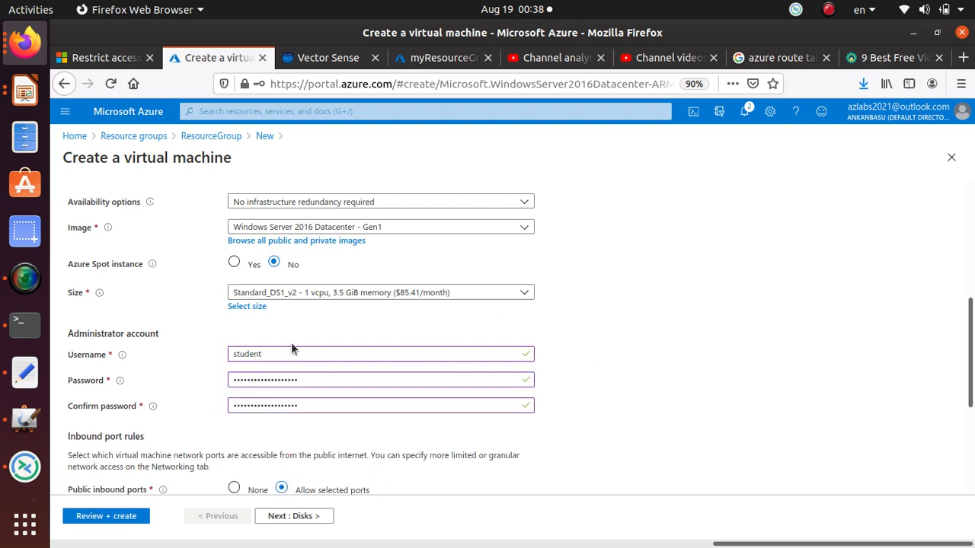
{"action": "scroll", "coordinate": [291, 343], "scroll_direction": "down", "scroll_amount": 3}
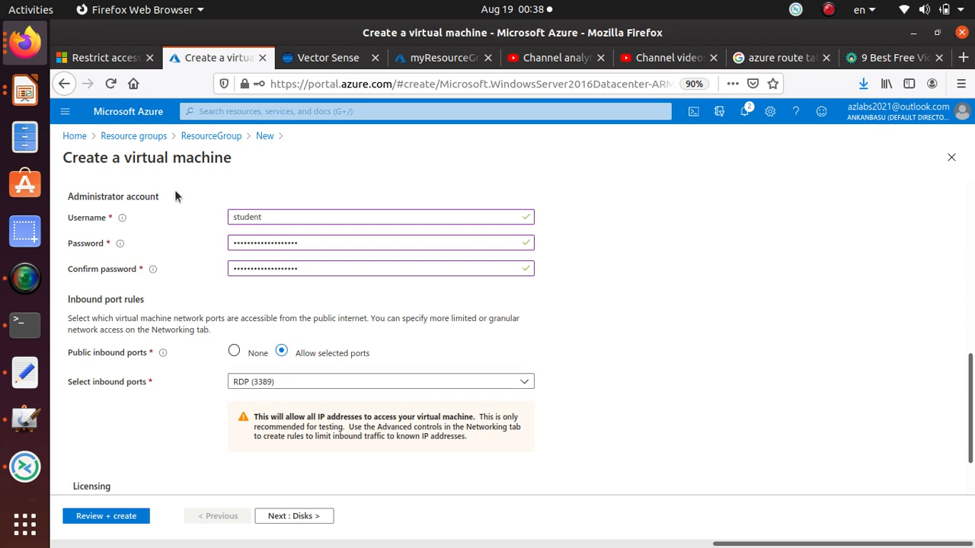
{"action": "scroll", "coordinate": [364, 340], "scroll_direction": "down", "scroll_amount": 2}
{"action": "left_click", "coordinate": [315, 516]}
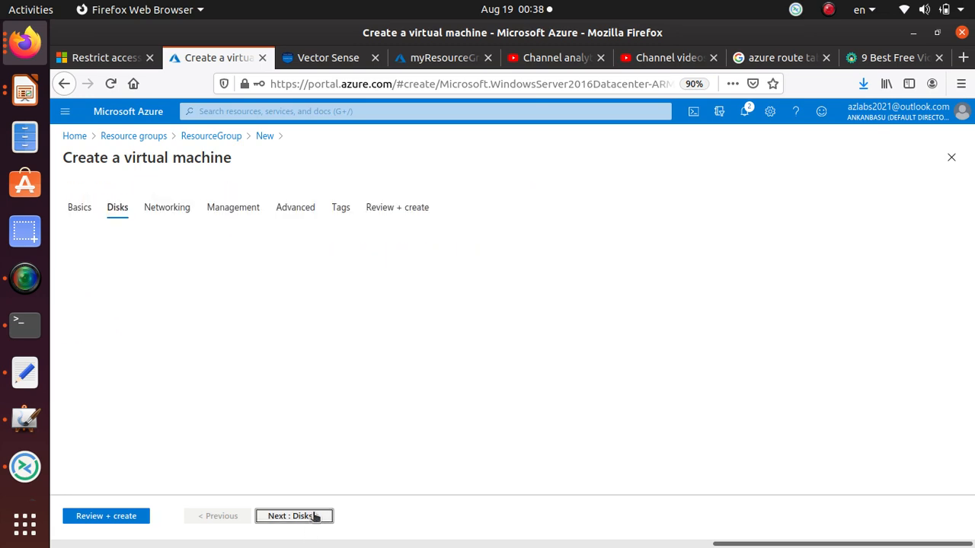
Step: On Networking, place the VM on the public subnet with a Basic NIC network security group
{"action": "left_click", "coordinate": [315, 517]}
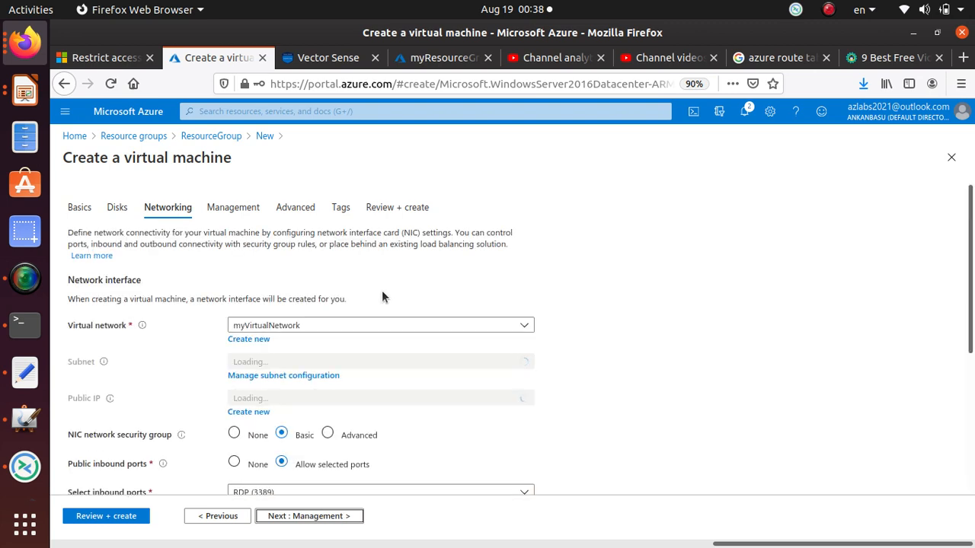
{"action": "left_click", "coordinate": [317, 364]}
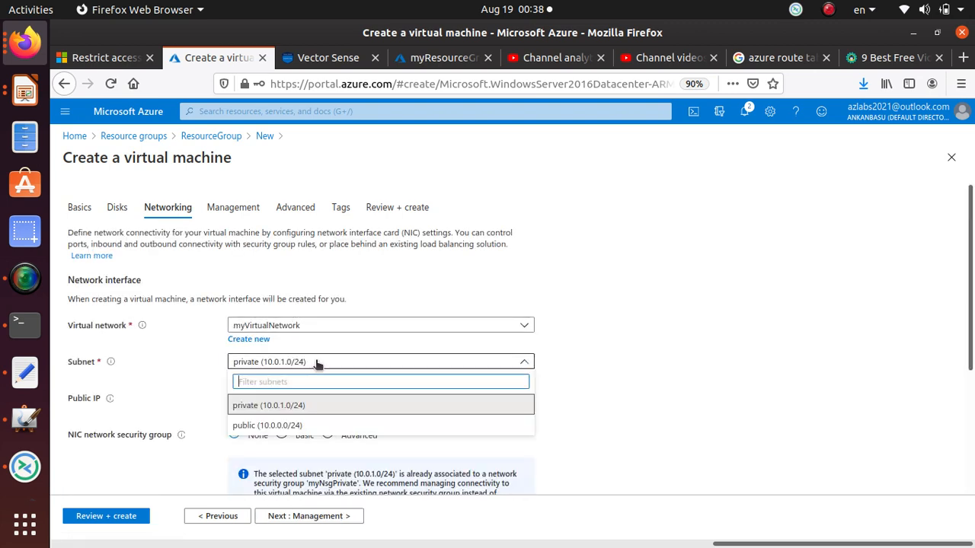
{"action": "left_click", "coordinate": [291, 425]}
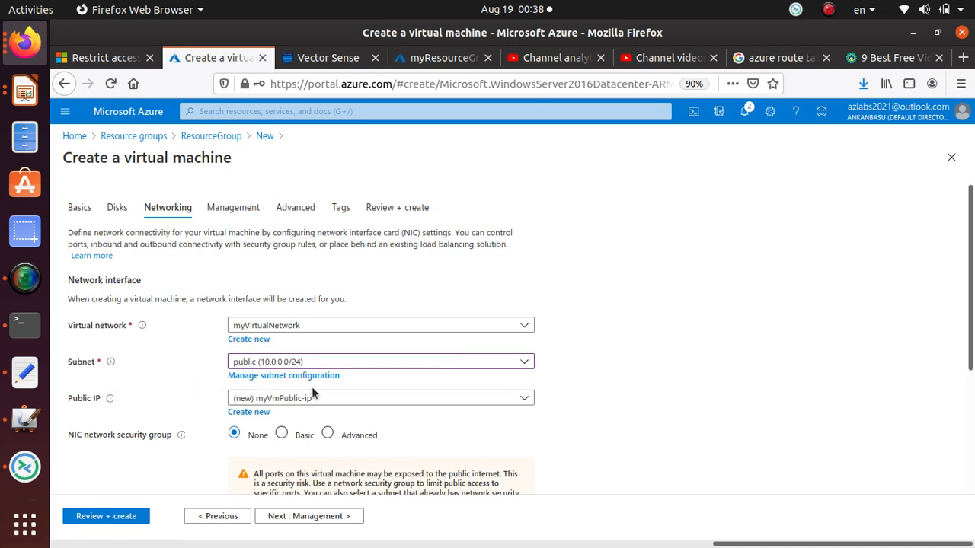
{"action": "scroll", "coordinate": [312, 397], "scroll_direction": "down", "scroll_amount": 2}
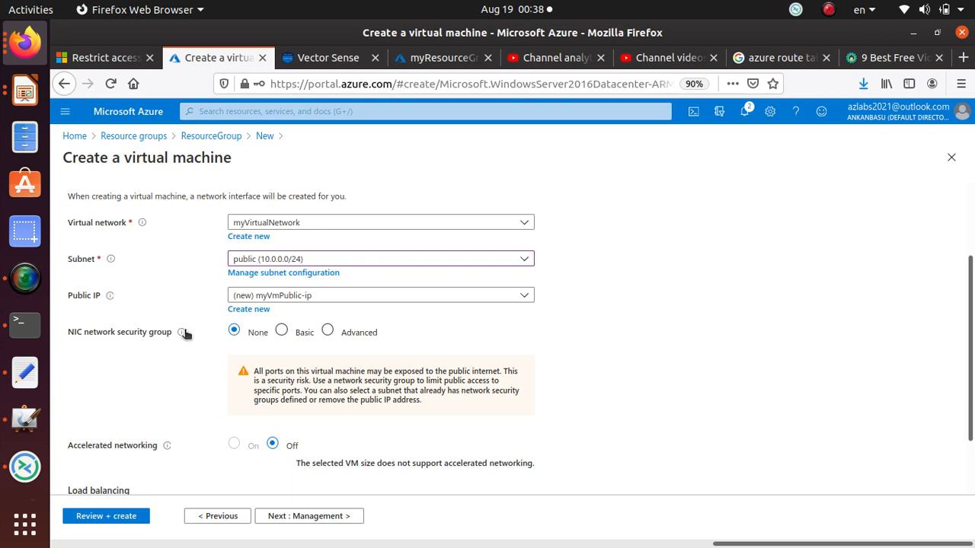
{"action": "mouse_move", "coordinate": [182, 333]}
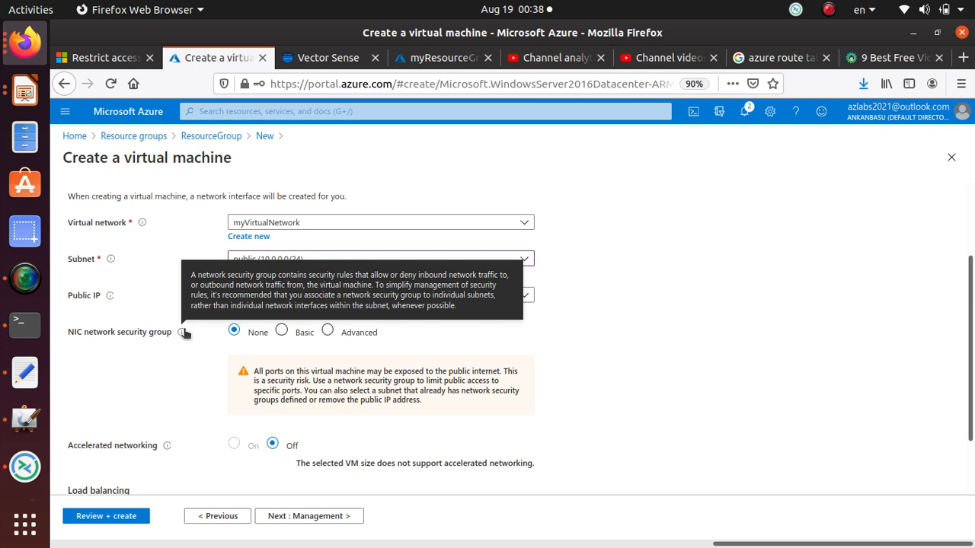
{"action": "left_click", "coordinate": [281, 331]}
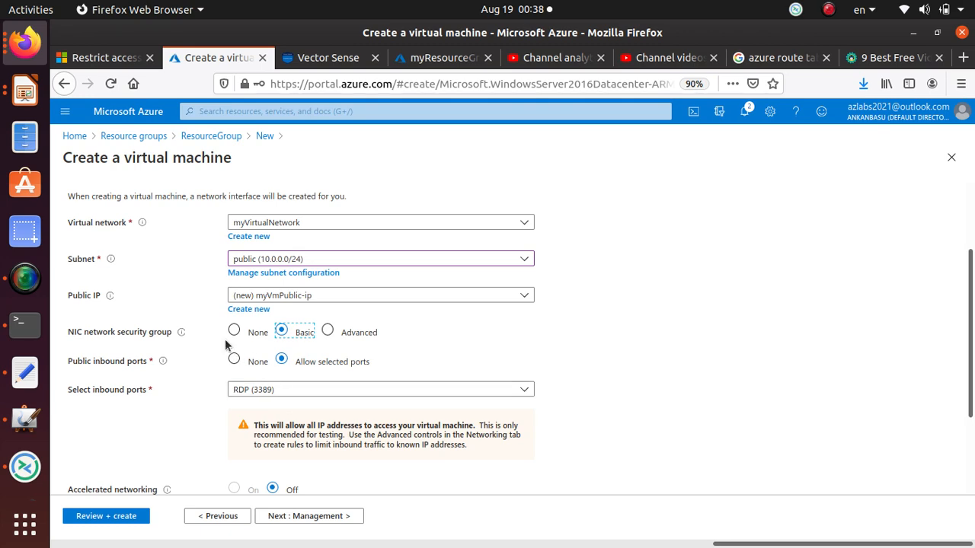
{"action": "scroll", "coordinate": [224, 338], "scroll_direction": "down", "scroll_amount": 3}
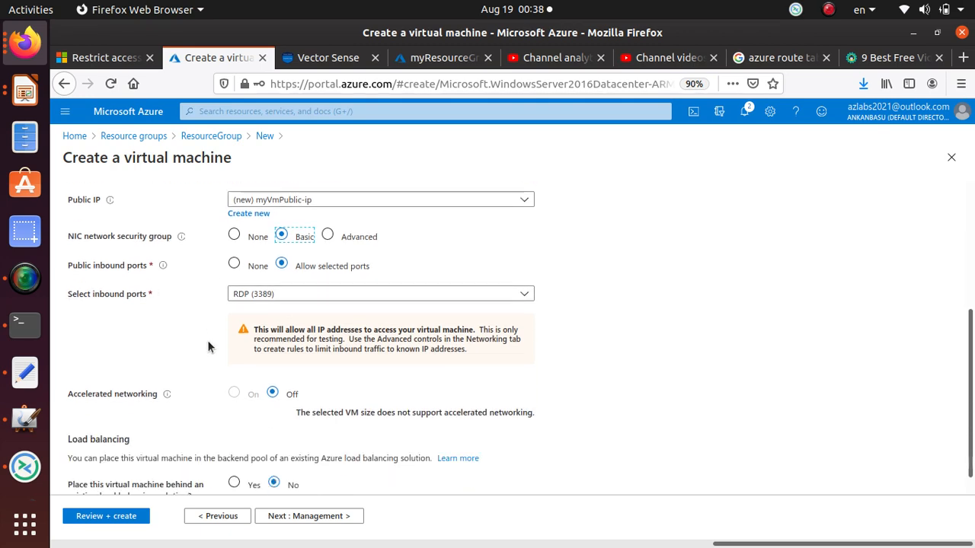
Step: Turn boot diagnostics Off on Management, then continue through to Review + create and create the VM
{"action": "left_click", "coordinate": [318, 516]}
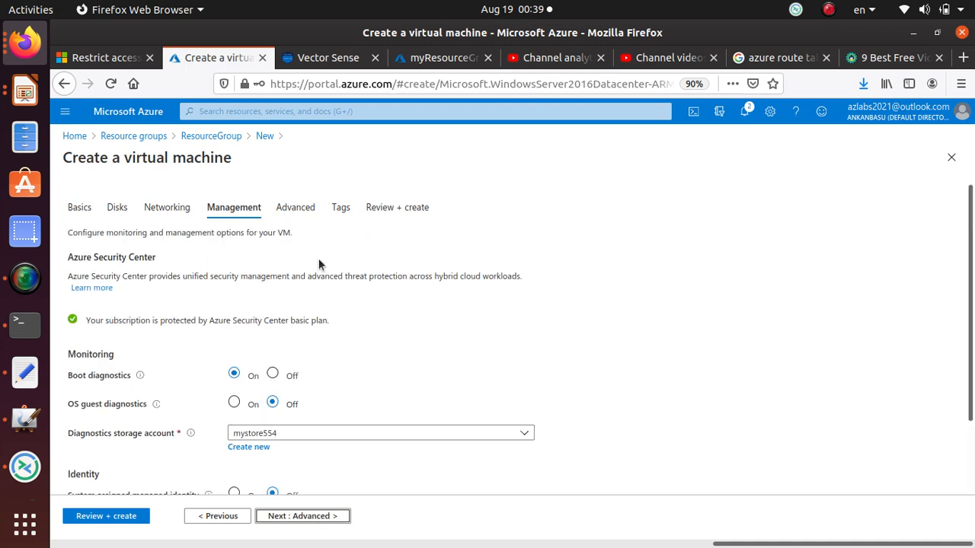
{"action": "scroll", "coordinate": [346, 348], "scroll_direction": "down", "scroll_amount": 3}
{"action": "left_click", "coordinate": [274, 274]}
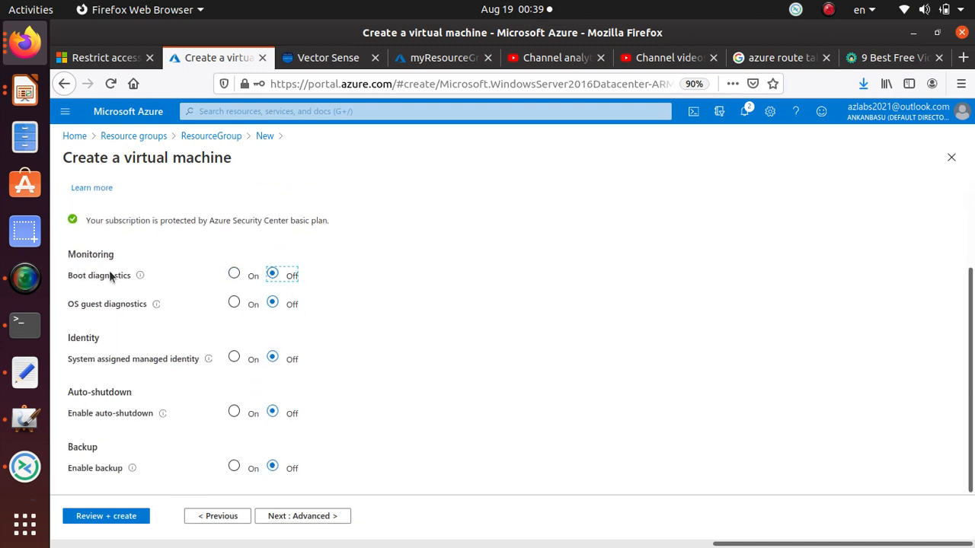
{"action": "left_click", "coordinate": [314, 520]}
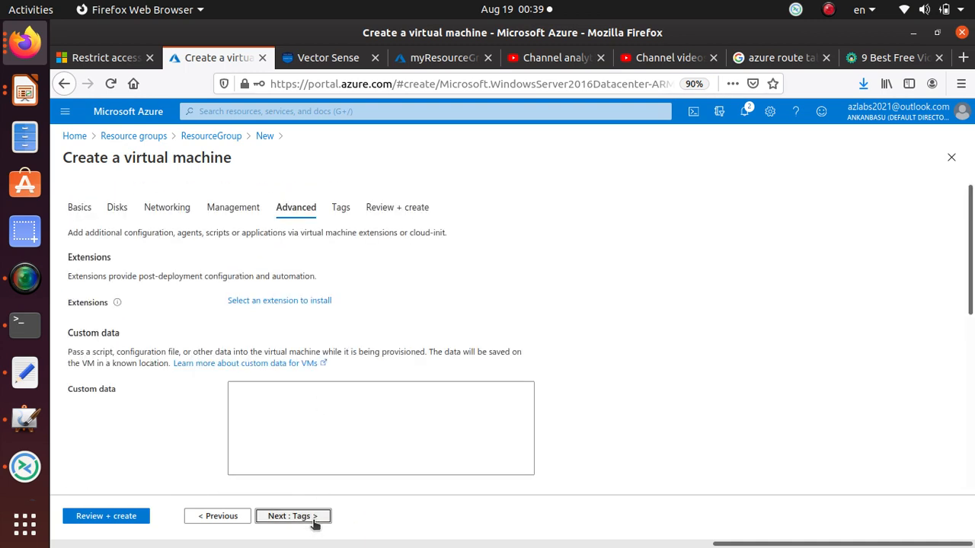
{"action": "left_click", "coordinate": [313, 520]}
{"action": "left_click", "coordinate": [315, 520]}
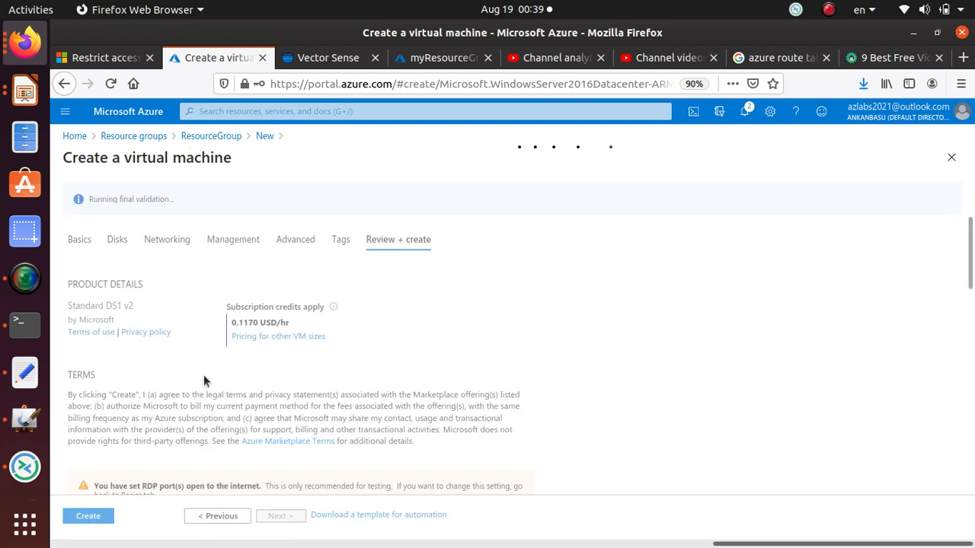
{"action": "left_click", "coordinate": [99, 521]}
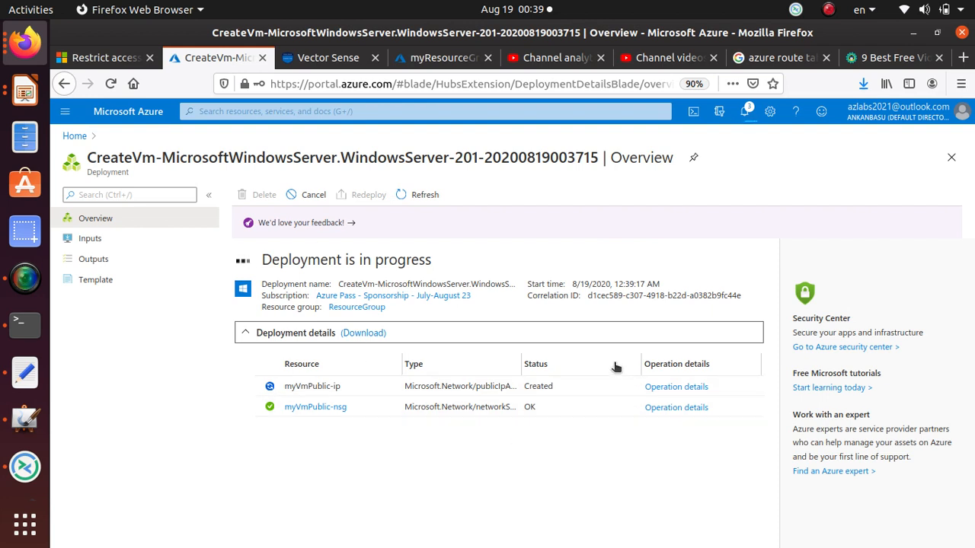
Step: Open ResourceGroup, add a resource, and choose Windows Server 2016 Datacenter for a second VM
{"action": "left_click", "coordinate": [369, 307]}
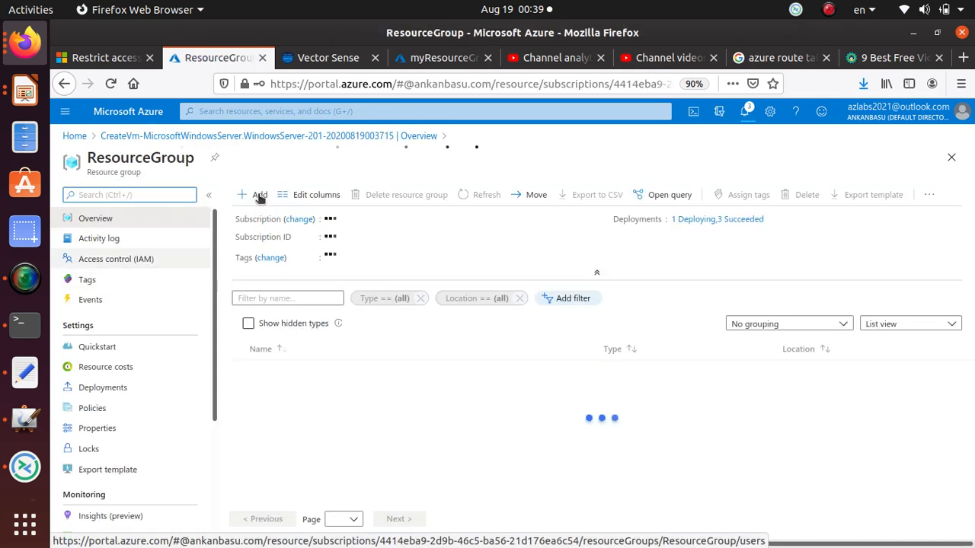
{"action": "left_click", "coordinate": [258, 194]}
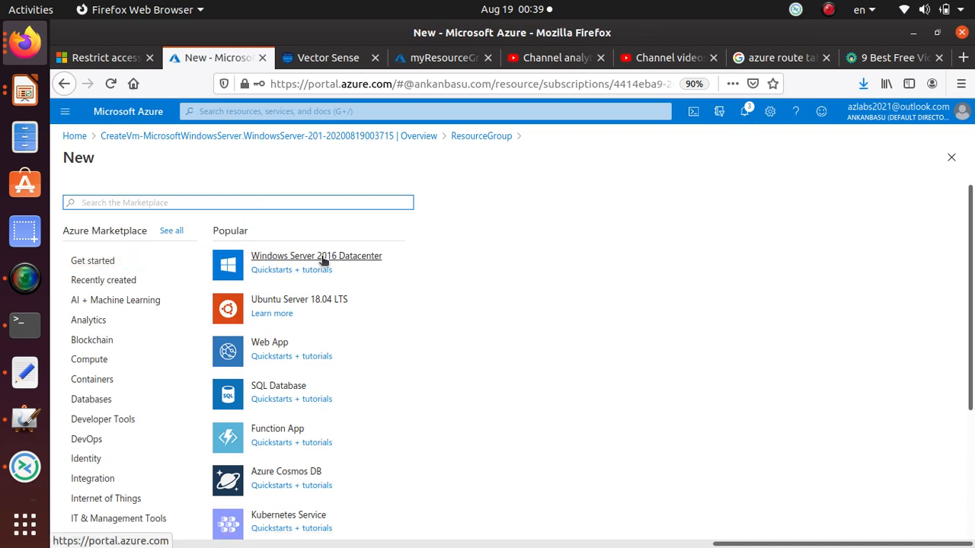
{"action": "left_click", "coordinate": [318, 260]}
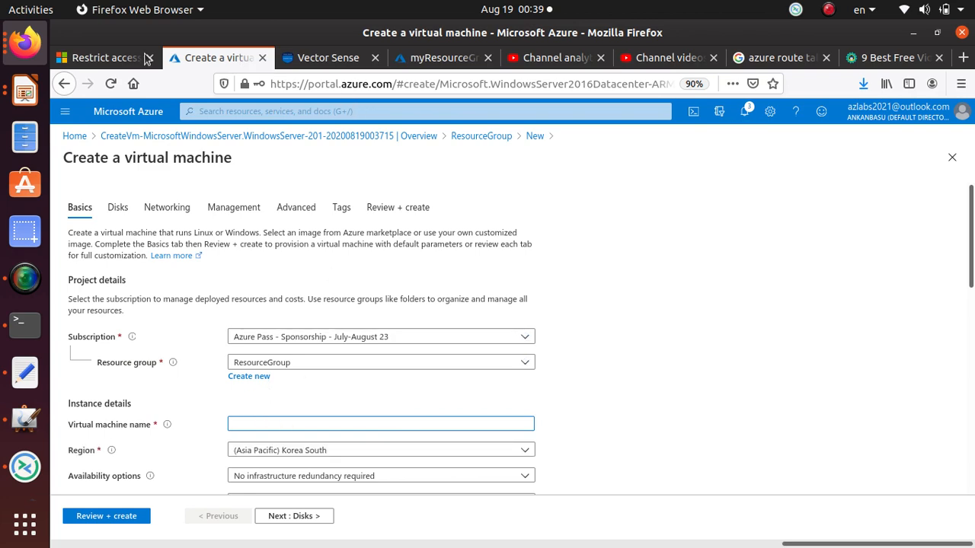
{"action": "left_click", "coordinate": [308, 59]}
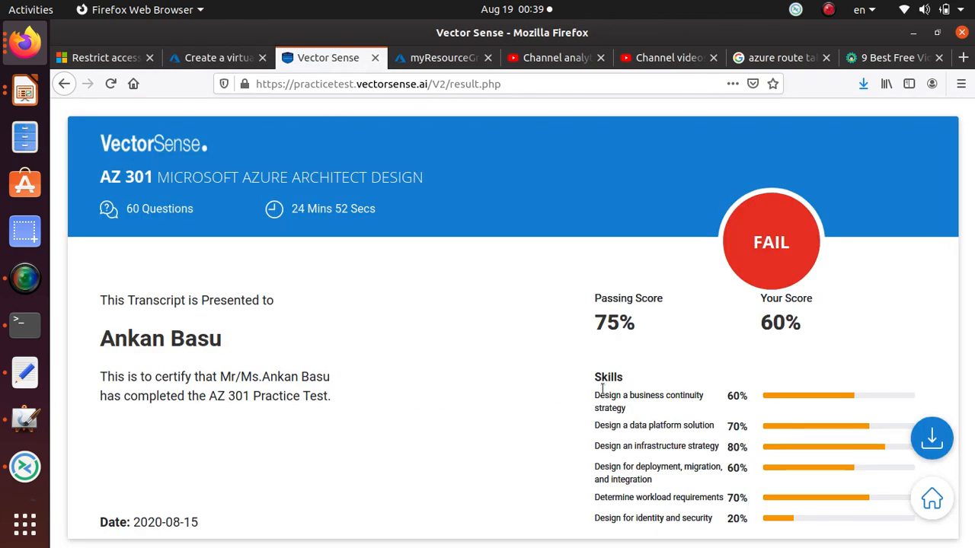
Step: Scroll the restrict-access tutorial to the second VM's name and copy 'myVmPrivate'
{"action": "left_click", "coordinate": [213, 58]}
{"action": "left_click", "coordinate": [74, 60]}
{"action": "scroll", "coordinate": [433, 304], "scroll_direction": "down", "scroll_amount": 10}
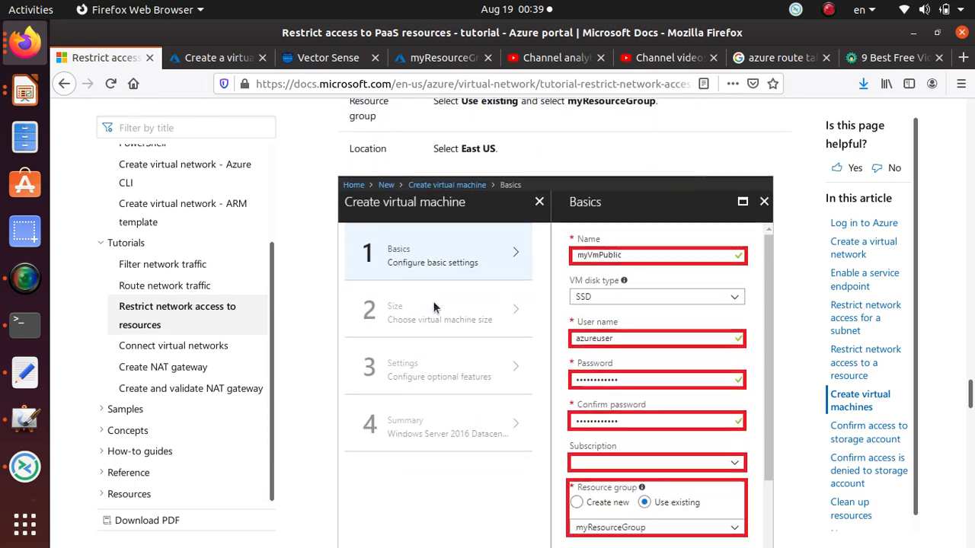
{"action": "scroll", "coordinate": [449, 327], "scroll_direction": "down", "scroll_amount": 4}
{"action": "scroll", "coordinate": [465, 354], "scroll_direction": "down", "scroll_amount": 7}
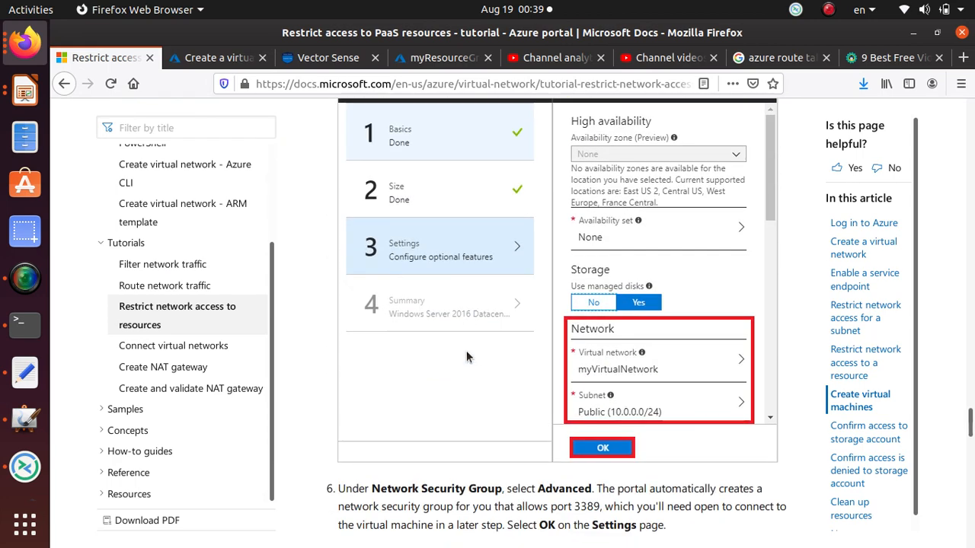
{"action": "scroll", "coordinate": [466, 355], "scroll_direction": "down", "scroll_amount": 3}
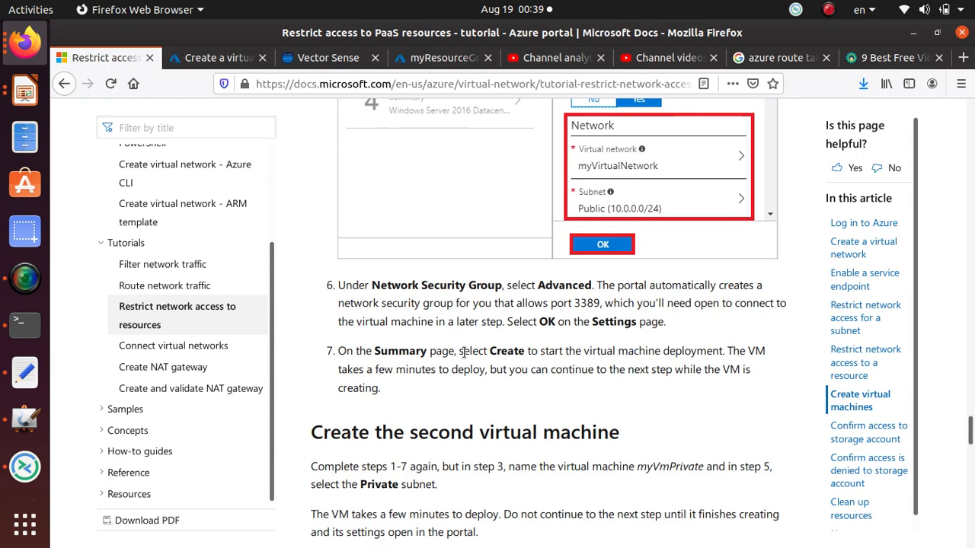
{"action": "scroll", "coordinate": [464, 353], "scroll_direction": "down", "scroll_amount": 3}
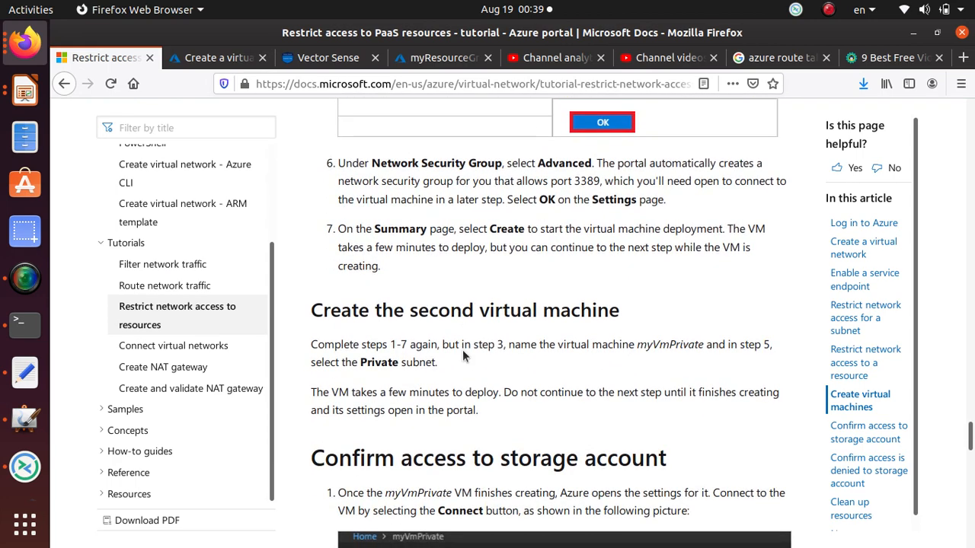
{"action": "left_click_drag", "start_coordinate": [703, 345], "coordinate": [638, 344]}
{"action": "right_click", "coordinate": [650, 344]}
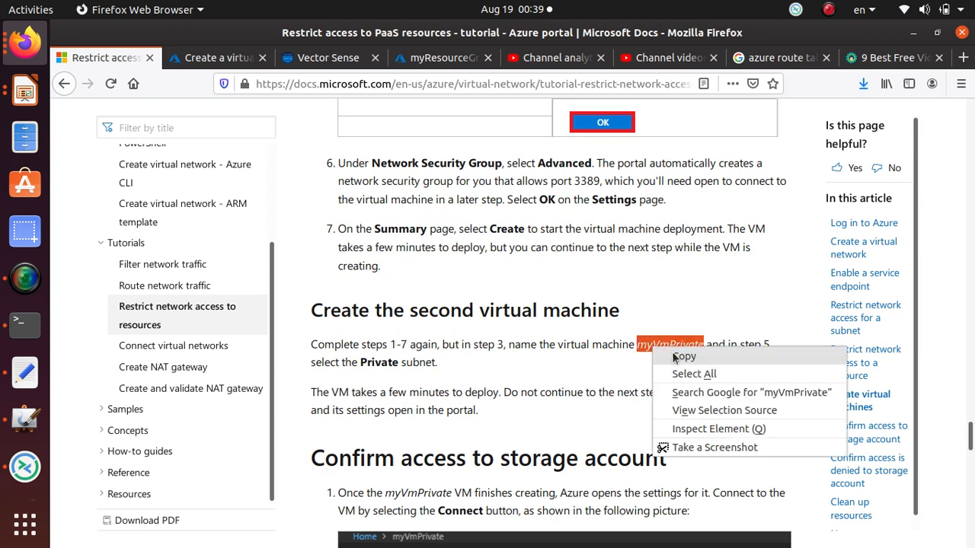
{"action": "left_click", "coordinate": [673, 355]}
{"action": "left_click", "coordinate": [222, 59]}
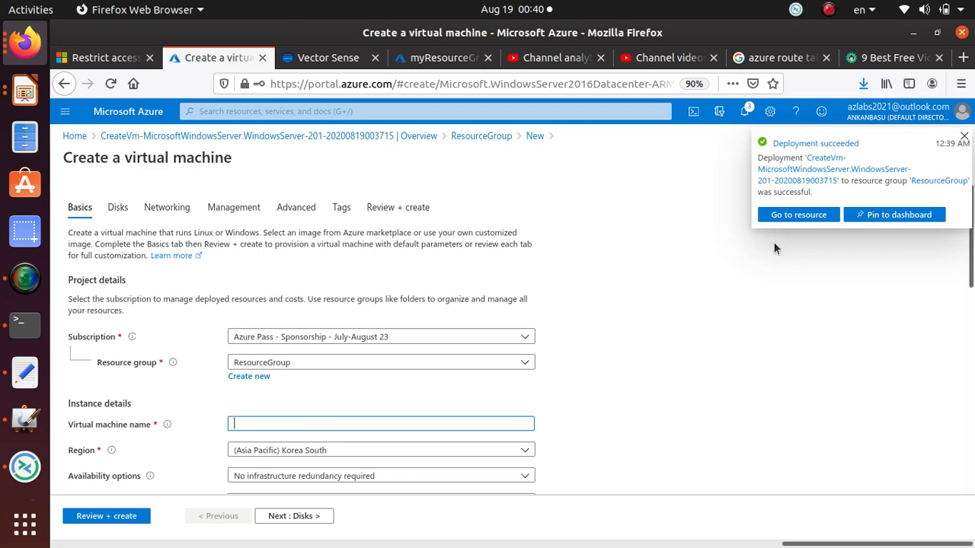
Step: Name the VM myVmPrivate and set its region to (US) East US 2
{"action": "key", "text": "ctrl+v"}
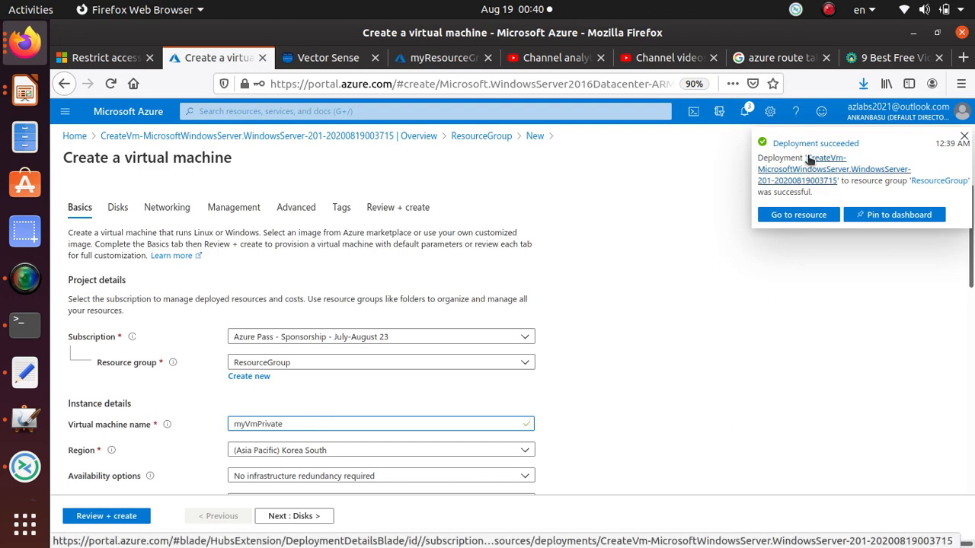
{"action": "scroll", "coordinate": [312, 389], "scroll_direction": "down", "scroll_amount": 3}
{"action": "left_click", "coordinate": [316, 349]}
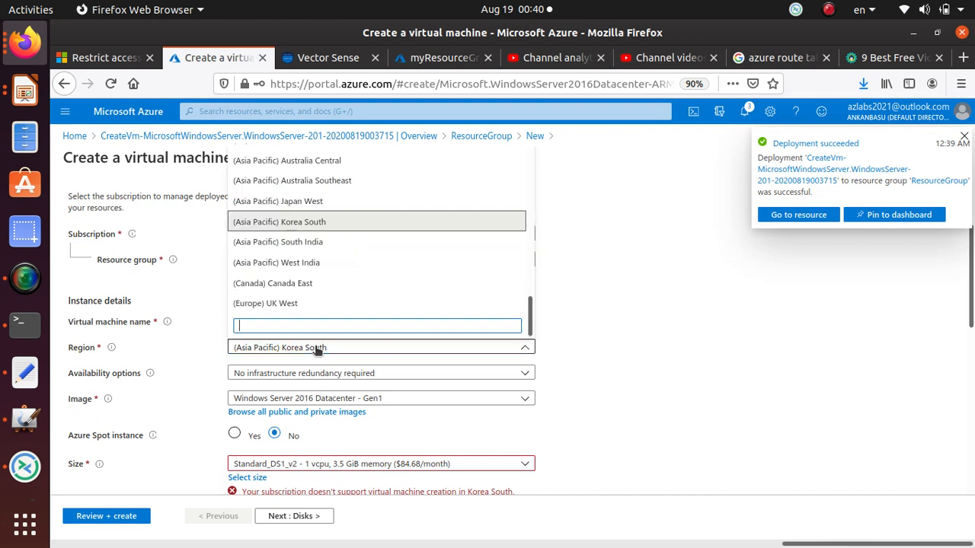
{"action": "scroll", "coordinate": [310, 227], "scroll_direction": "up", "scroll_amount": 5}
{"action": "scroll", "coordinate": [314, 229], "scroll_direction": "up", "scroll_amount": 5}
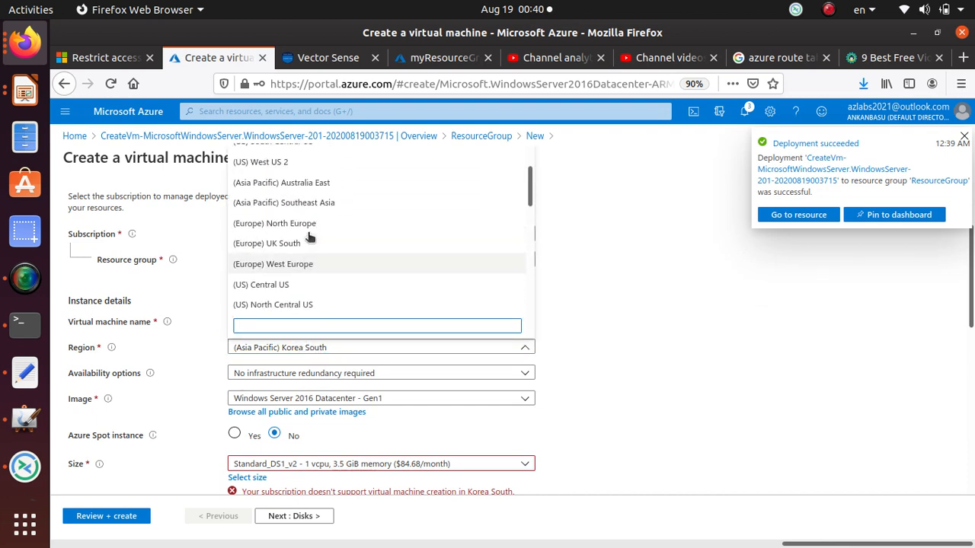
{"action": "left_click", "coordinate": [326, 194]}
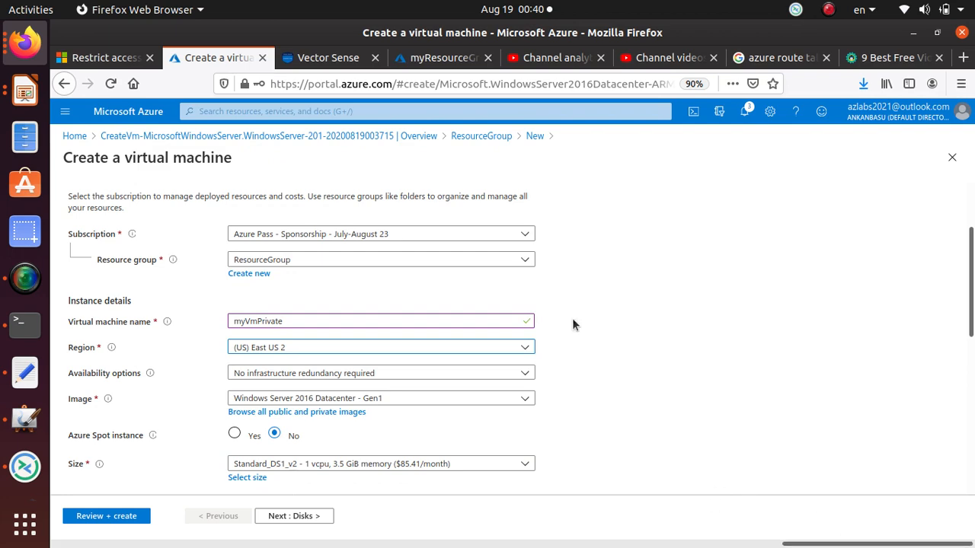
Step: Enter the admin username and matching password, set Public inbound ports to None, and continue to Disks
{"action": "scroll", "coordinate": [577, 313], "scroll_direction": "down", "scroll_amount": 5}
{"action": "left_click", "coordinate": [268, 319]}
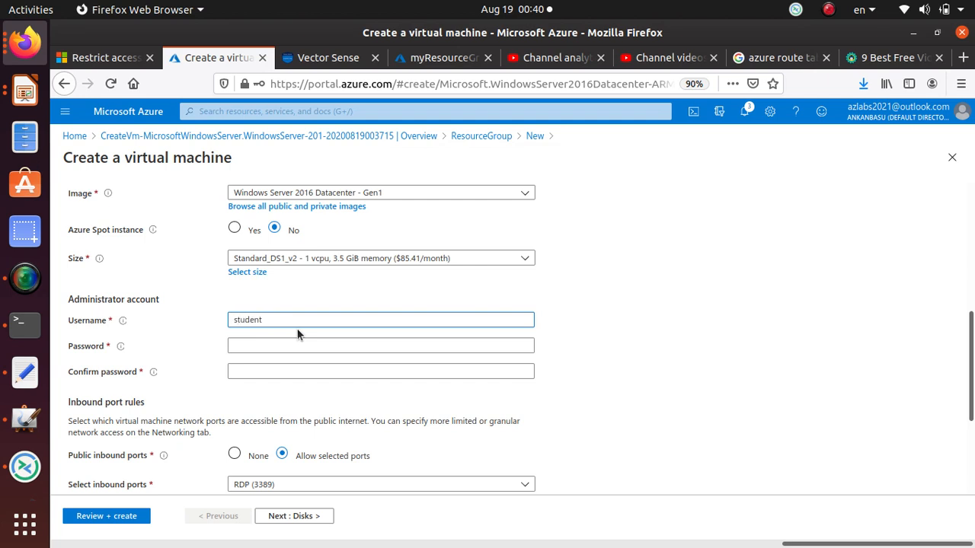
{"action": "key", "text": "Tab"}
{"action": "type", "text": "•"}
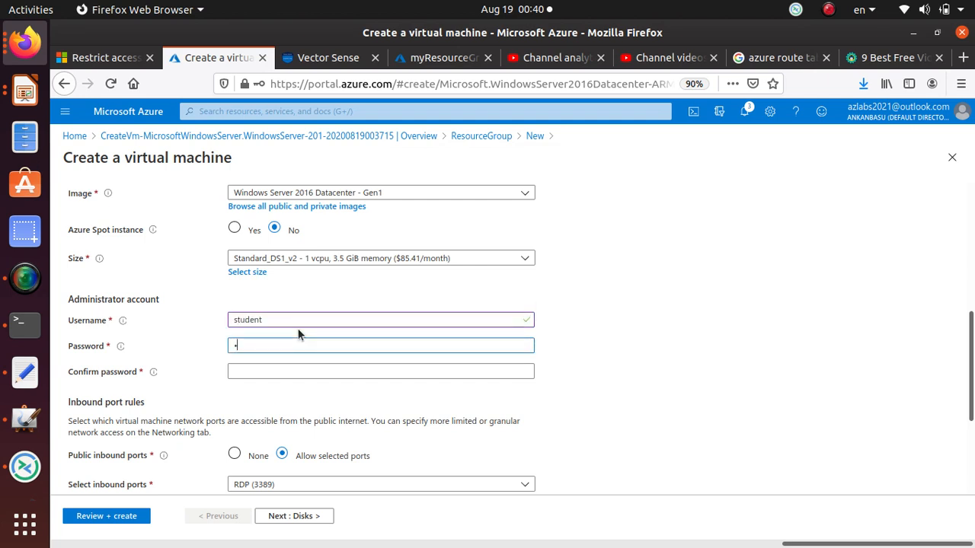
{"action": "type", "text": "•"}
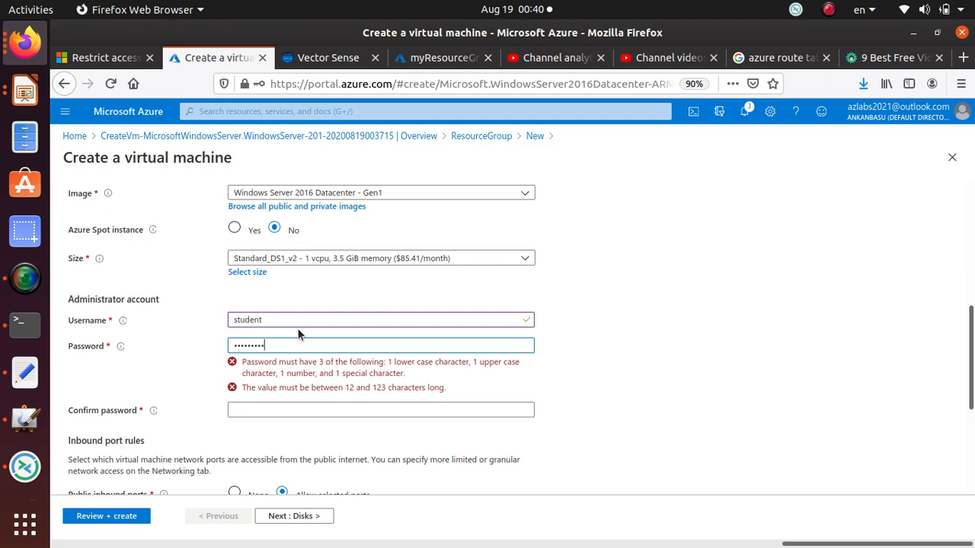
{"action": "type", "text": "••••"}
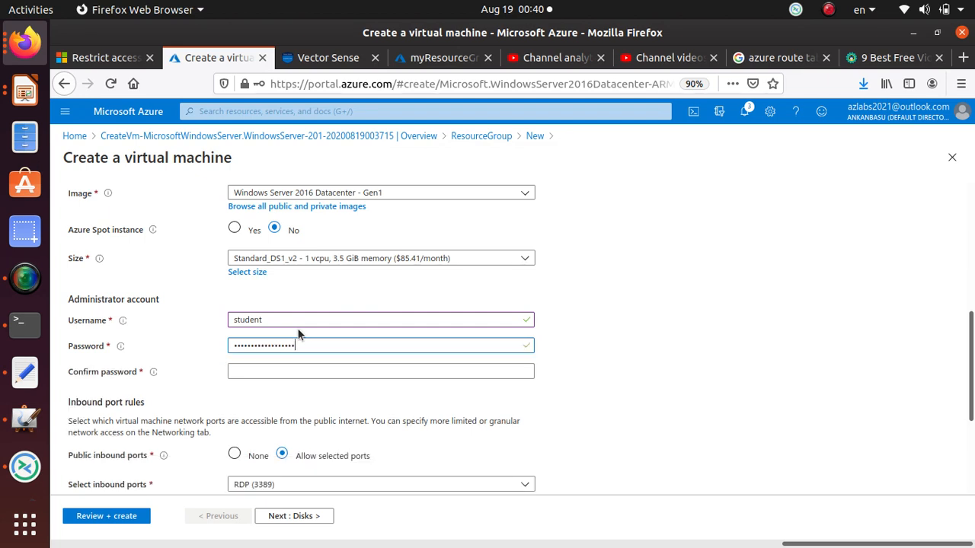
{"action": "key", "text": "Tab"}
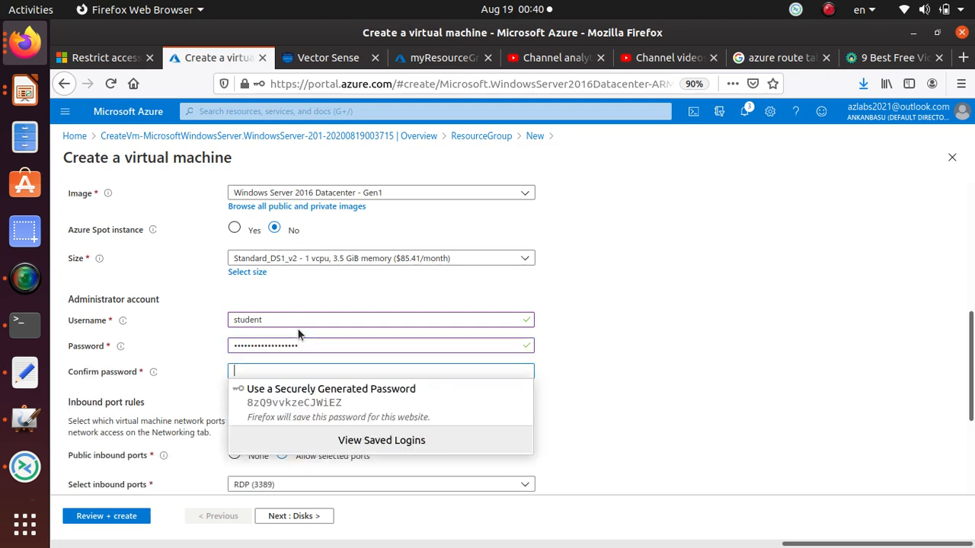
{"action": "type", "text": "••"}
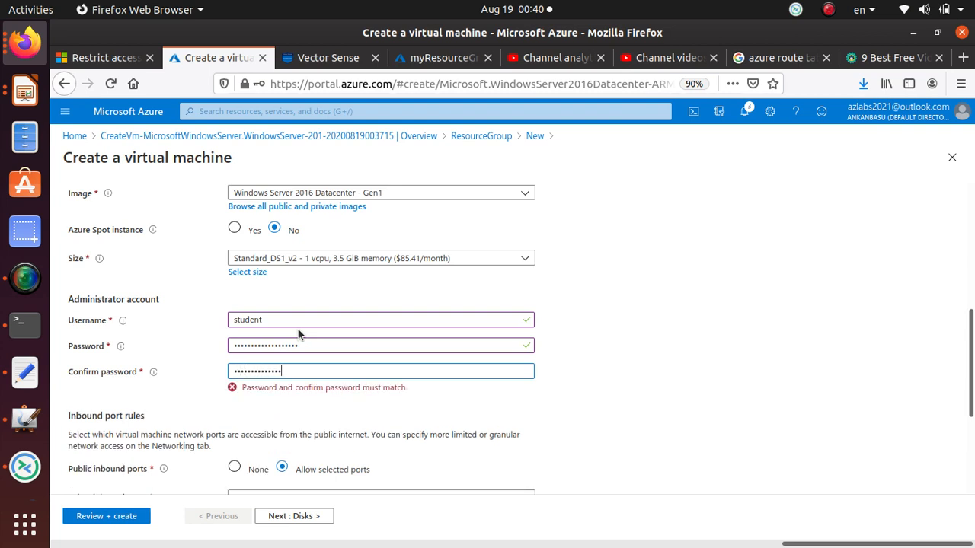
{"action": "type", "text": "••••"}
{"action": "scroll", "coordinate": [547, 374], "scroll_direction": "down", "scroll_amount": 4}
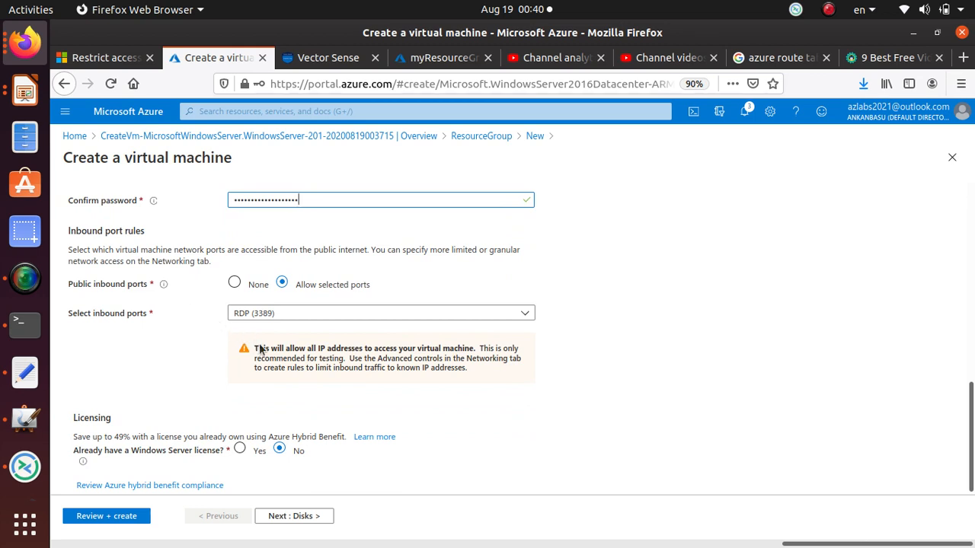
{"action": "left_click", "coordinate": [236, 283]}
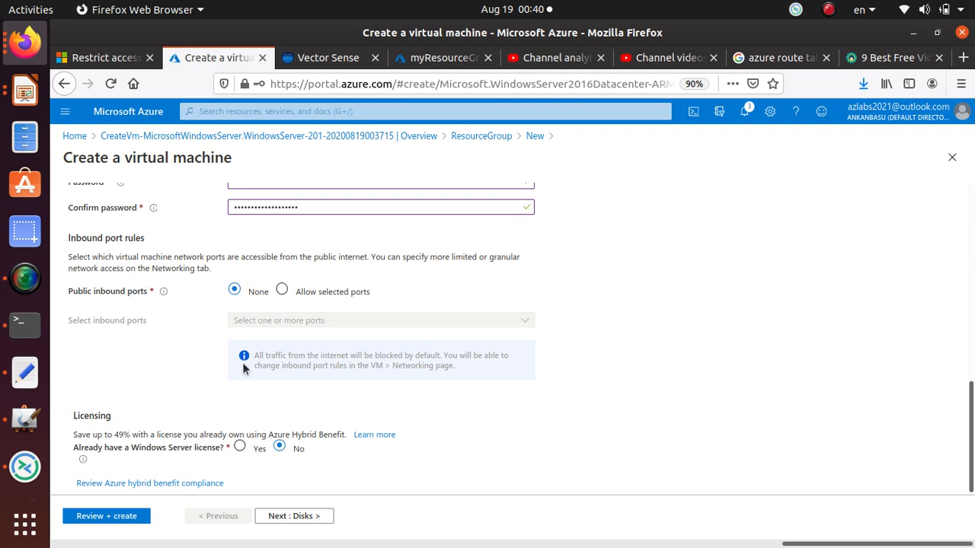
{"action": "left_click", "coordinate": [295, 515]}
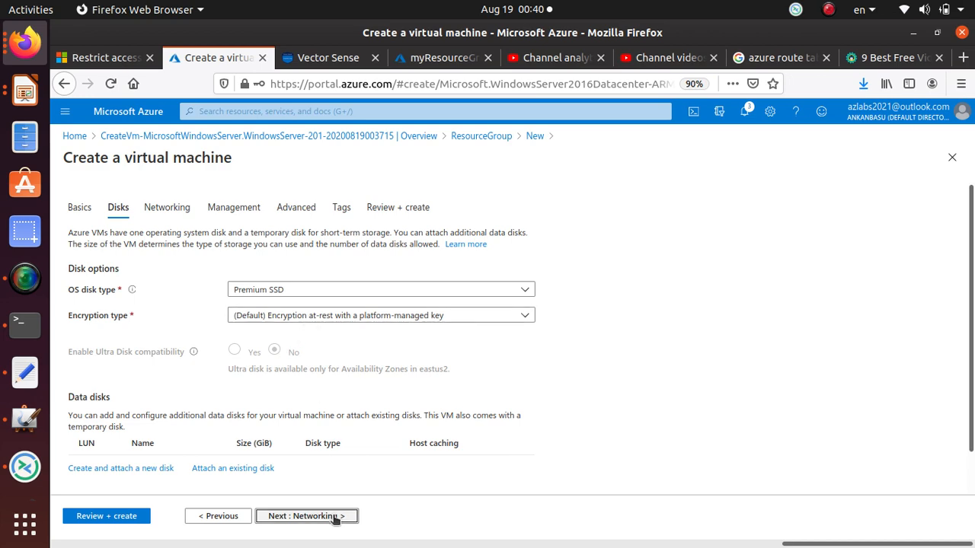
Step: Turn boot diagnostics Off for myVmPrivate, create it from Review + create, then bring up MyPaint
{"action": "left_click", "coordinate": [335, 518]}
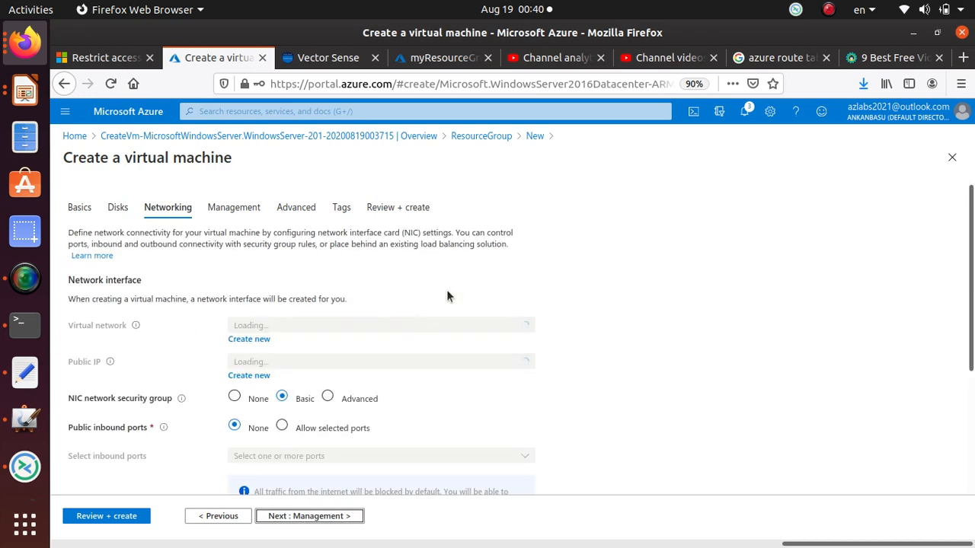
{"action": "scroll", "coordinate": [210, 373], "scroll_direction": "down", "scroll_amount": 2}
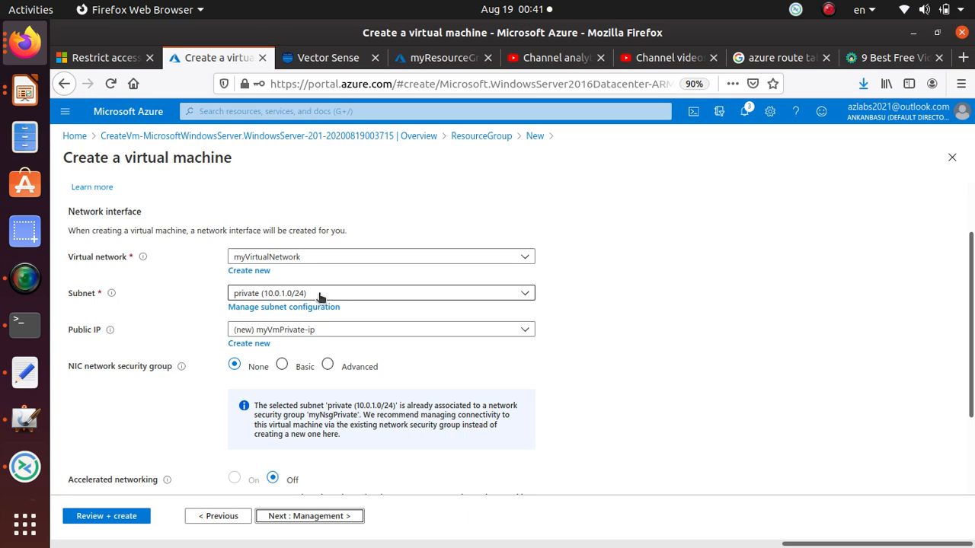
{"action": "scroll", "coordinate": [321, 297], "scroll_direction": "down", "scroll_amount": 3}
{"action": "left_click", "coordinate": [309, 516]}
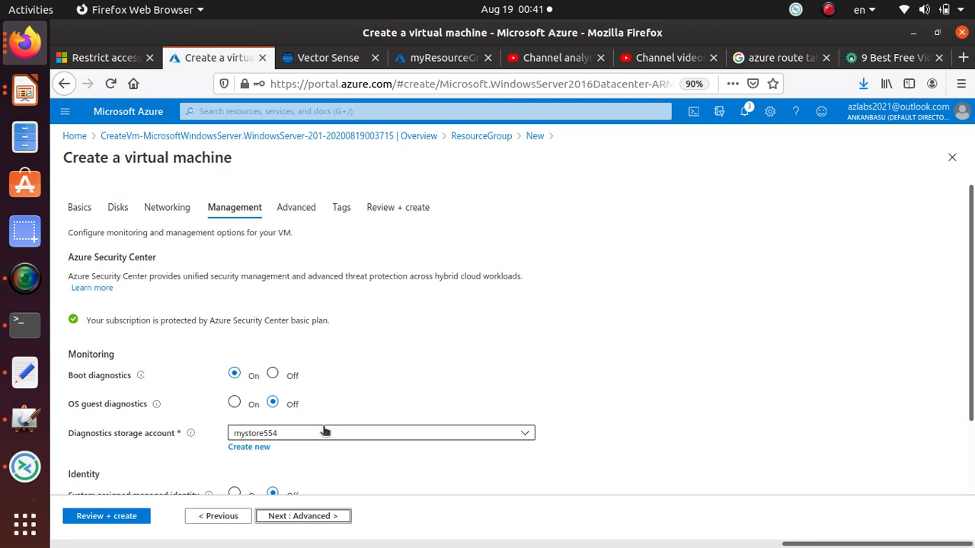
{"action": "left_click", "coordinate": [273, 373]}
{"action": "scroll", "coordinate": [360, 366], "scroll_direction": "down", "scroll_amount": 3}
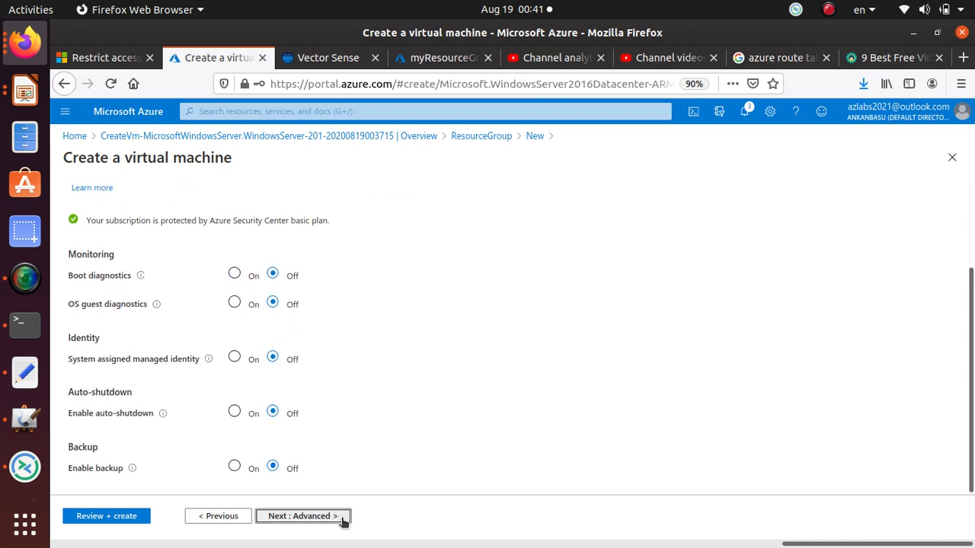
{"action": "left_click", "coordinate": [339, 518]}
{"action": "scroll", "coordinate": [342, 378], "scroll_direction": "down", "scroll_amount": 3}
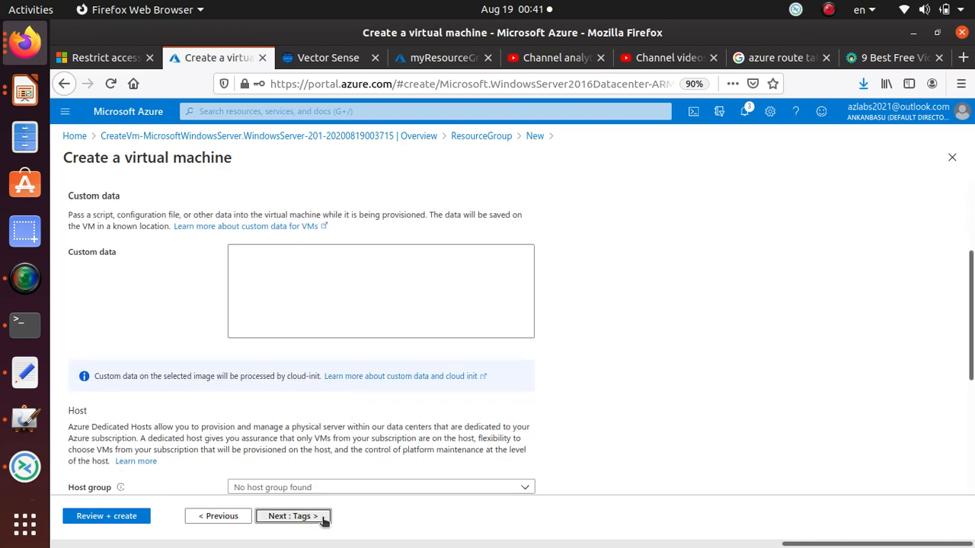
{"action": "left_click", "coordinate": [322, 516]}
{"action": "left_click", "coordinate": [322, 516]}
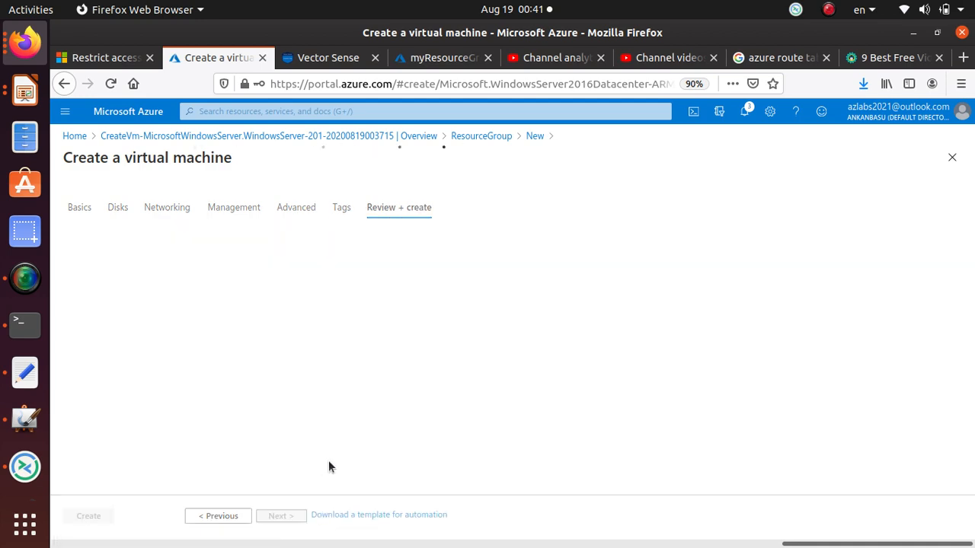
{"action": "left_click", "coordinate": [94, 521]}
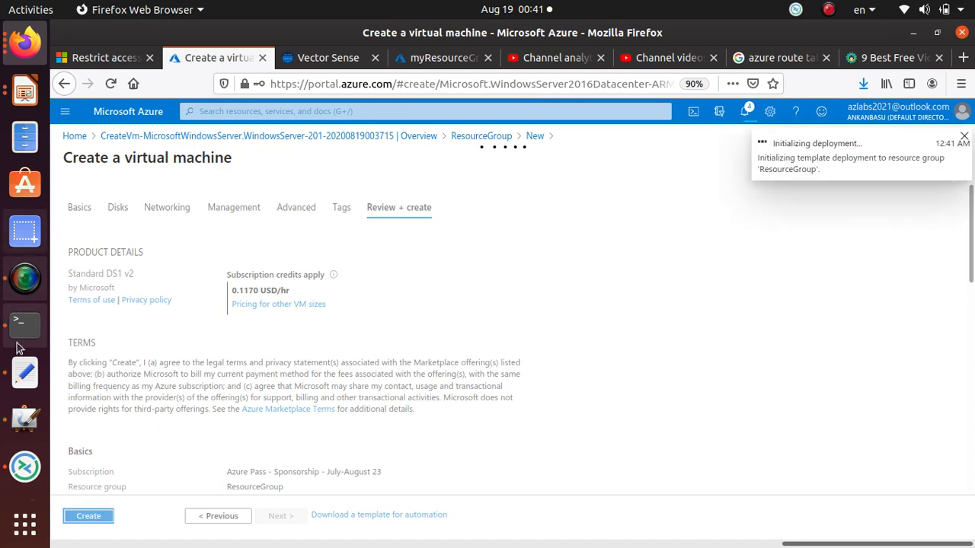
{"action": "left_click", "coordinate": [25, 412]}
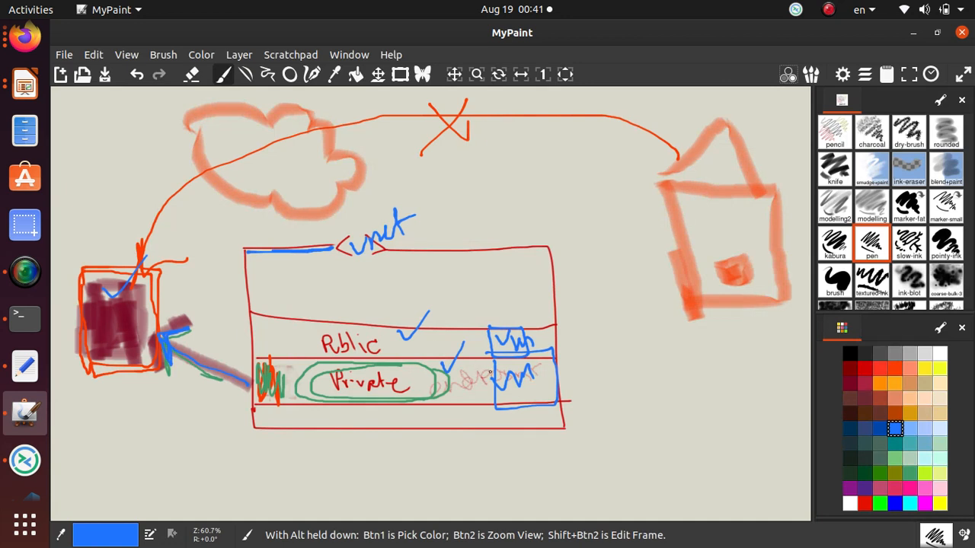
Step: Outline the two blue VM sketches and the orange house with dark brown boxes
{"action": "left_click", "coordinate": [864, 369]}
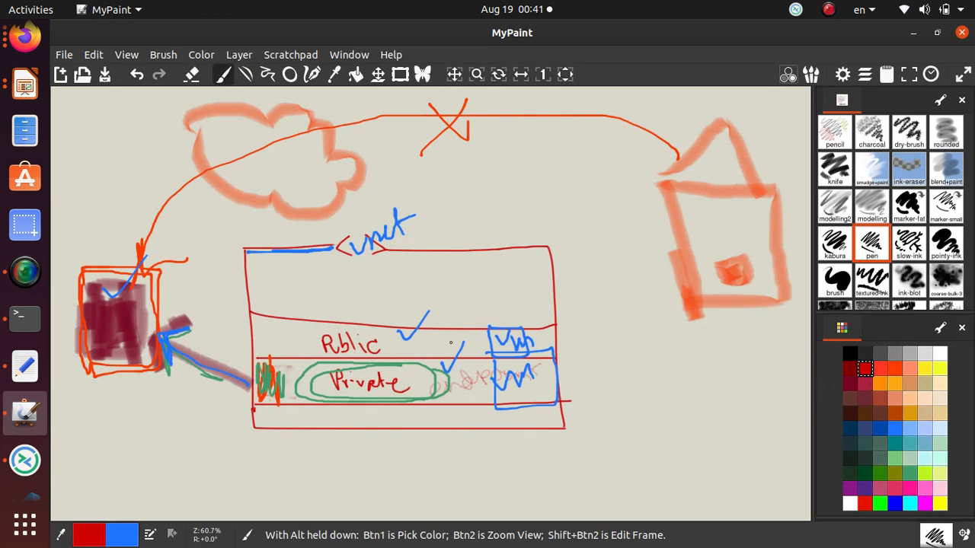
{"action": "left_click", "coordinate": [850, 414]}
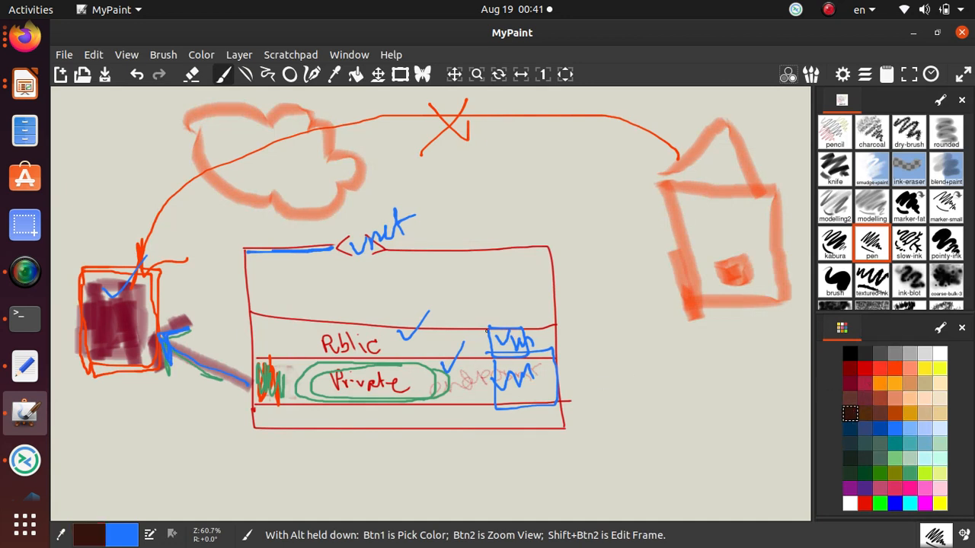
{"action": "mouse_move", "coordinate": [487, 330]}
{"action": "left_mouse_down"}
{"action": "mouse_move", "coordinate": [491, 355]}
{"action": "mouse_move", "coordinate": [548, 359]}
{"action": "mouse_move", "coordinate": [543, 324]}
{"action": "mouse_move", "coordinate": [474, 321]}
{"action": "left_mouse_up"}
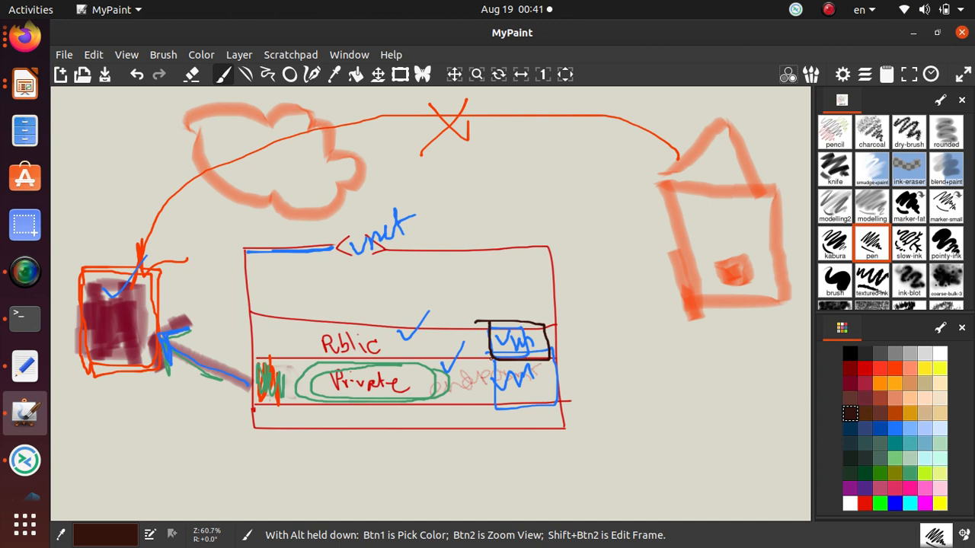
{"action": "mouse_move", "coordinate": [489, 358]}
{"action": "left_mouse_down"}
{"action": "mouse_move", "coordinate": [499, 411]}
{"action": "mouse_move", "coordinate": [553, 361]}
{"action": "mouse_move", "coordinate": [505, 355]}
{"action": "left_mouse_up"}
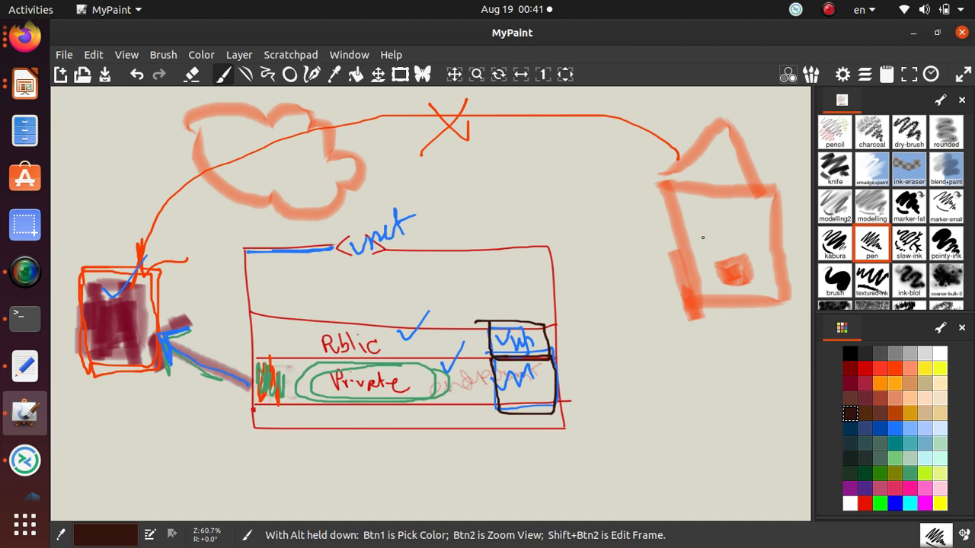
{"action": "mouse_move", "coordinate": [657, 183]}
{"action": "left_mouse_down"}
{"action": "mouse_move", "coordinate": [674, 279]}
{"action": "mouse_move", "coordinate": [787, 301]}
{"action": "mouse_move", "coordinate": [708, 172]}
{"action": "mouse_move", "coordinate": [641, 173]}
{"action": "left_mouse_up"}
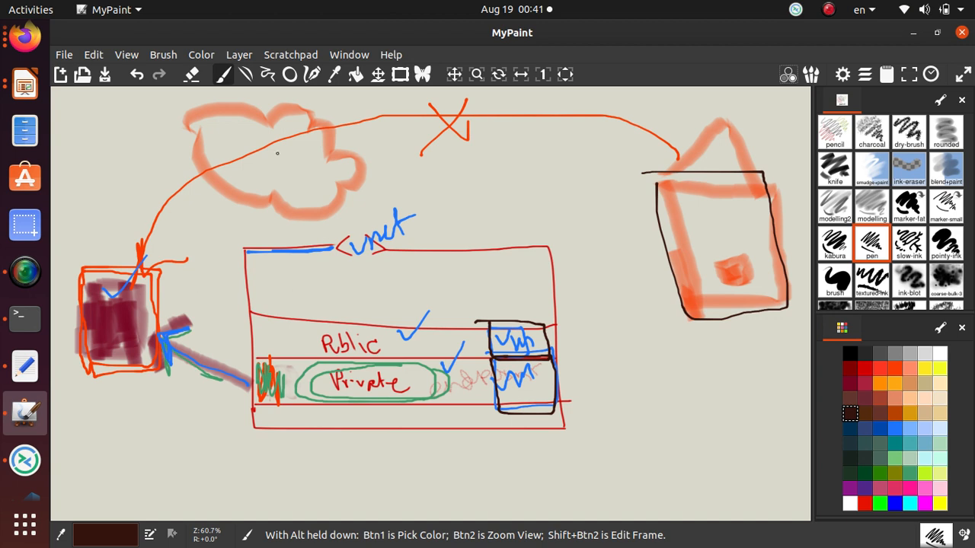
Step: Link the house to both VM boxes with arrows labelled RDP
{"action": "mouse_move", "coordinate": [704, 230]}
{"action": "left_mouse_down"}
{"action": "mouse_move", "coordinate": [547, 332]}
{"action": "mouse_move", "coordinate": [570, 340]}
{"action": "mouse_move", "coordinate": [569, 330]}
{"action": "left_mouse_up"}
{"action": "mouse_move", "coordinate": [567, 259]}
{"action": "left_mouse_down"}
{"action": "mouse_move", "coordinate": [570, 296]}
{"action": "mouse_move", "coordinate": [576, 279]}
{"action": "mouse_move", "coordinate": [583, 295]}
{"action": "left_mouse_up"}
{"action": "left_click_drag", "start_coordinate": [583, 263], "coordinate": [594, 294]}
{"action": "mouse_move", "coordinate": [603, 248]}
{"action": "left_mouse_down"}
{"action": "mouse_move", "coordinate": [605, 284]}
{"action": "mouse_move", "coordinate": [607, 268]}
{"action": "left_mouse_up"}
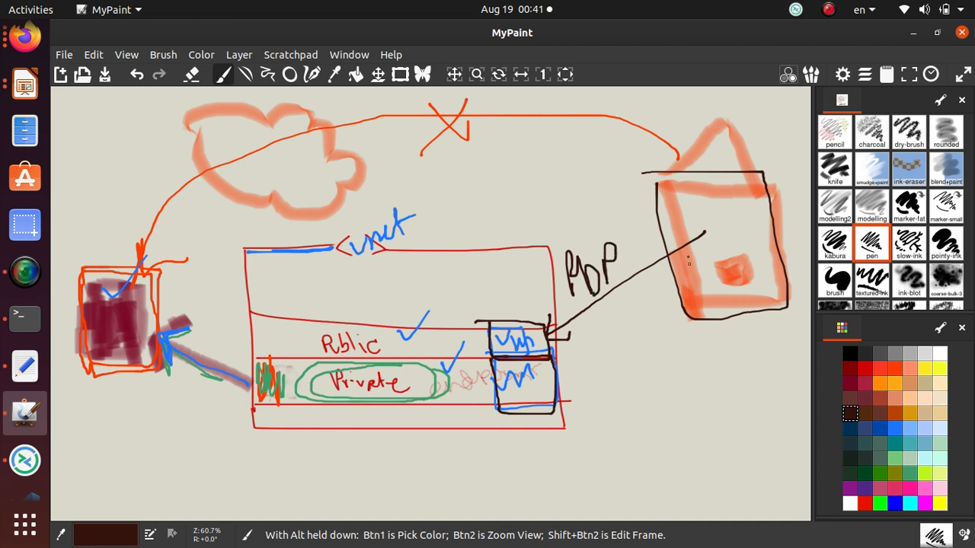
{"action": "mouse_move", "coordinate": [688, 259]}
{"action": "left_mouse_down"}
{"action": "mouse_move", "coordinate": [545, 380]}
{"action": "mouse_move", "coordinate": [547, 394]}
{"action": "left_mouse_up"}
{"action": "mouse_move", "coordinate": [638, 348]}
{"action": "left_mouse_down"}
{"action": "mouse_move", "coordinate": [637, 379]}
{"action": "mouse_move", "coordinate": [656, 373]}
{"action": "left_mouse_up"}
{"action": "mouse_move", "coordinate": [654, 349]}
{"action": "left_mouse_down"}
{"action": "mouse_move", "coordinate": [654, 378]}
{"action": "mouse_move", "coordinate": [675, 367]}
{"action": "left_mouse_up"}
{"action": "left_click_drag", "start_coordinate": [676, 326], "coordinate": [683, 345]}
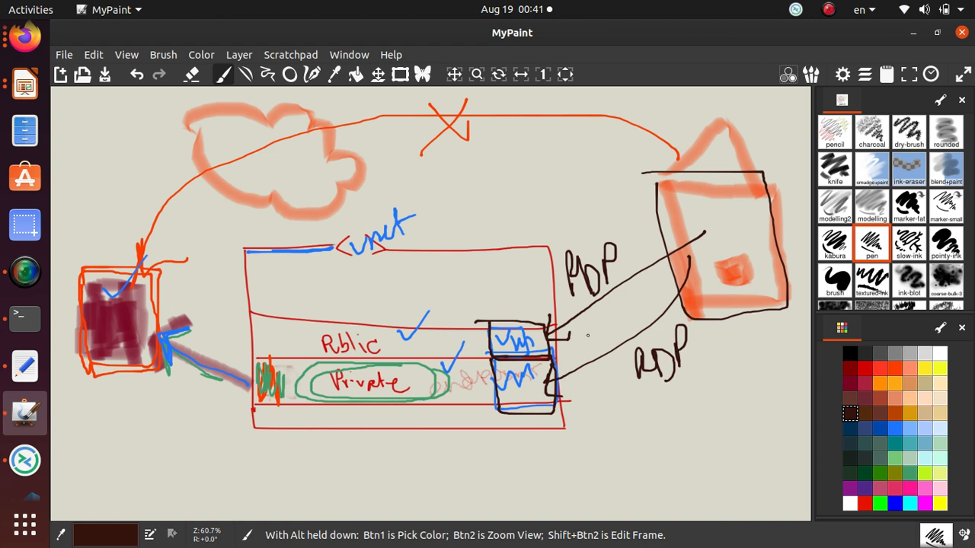
Step: Draw a black curved arrow from the VM box to the red square, crossed out as blocked
{"action": "mouse_move", "coordinate": [542, 320]}
{"action": "left_mouse_down"}
{"action": "mouse_move", "coordinate": [476, 320]}
{"action": "mouse_move", "coordinate": [472, 349]}
{"action": "mouse_move", "coordinate": [549, 346]}
{"action": "mouse_move", "coordinate": [546, 313]}
{"action": "left_mouse_up"}
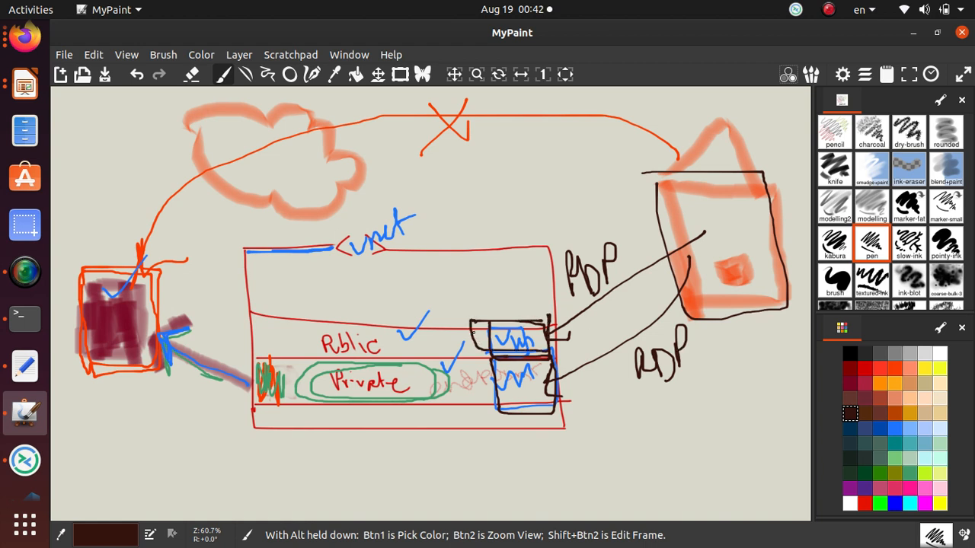
{"action": "mouse_move", "coordinate": [472, 332]}
{"action": "left_mouse_down"}
{"action": "mouse_move", "coordinate": [215, 283]}
{"action": "mouse_move", "coordinate": [172, 309]}
{"action": "mouse_move", "coordinate": [214, 324]}
{"action": "left_mouse_up"}
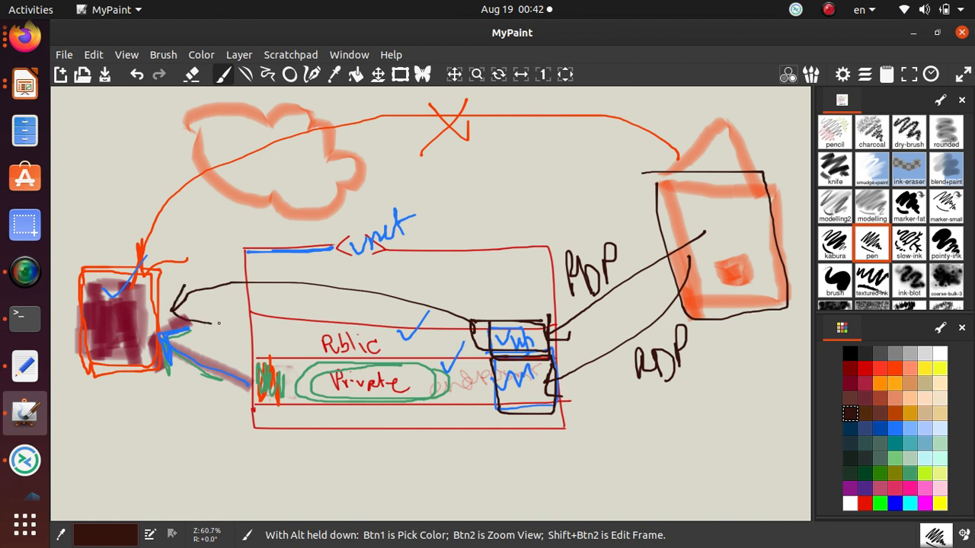
{"action": "mouse_move", "coordinate": [352, 288]}
{"action": "left_mouse_down"}
{"action": "mouse_move", "coordinate": [371, 308]}
{"action": "mouse_move", "coordinate": [350, 306]}
{"action": "left_mouse_up"}
{"action": "mouse_move", "coordinate": [502, 392]}
{"action": "left_mouse_down"}
{"action": "mouse_move", "coordinate": [470, 410]}
{"action": "mouse_move", "coordinate": [160, 398]}
{"action": "mouse_move", "coordinate": [135, 364]}
{"action": "left_mouse_up"}
{"action": "mouse_move", "coordinate": [130, 384]}
{"action": "left_mouse_down"}
{"action": "mouse_move", "coordinate": [135, 363]}
{"action": "mouse_move", "coordinate": [156, 360]}
{"action": "left_mouse_up"}
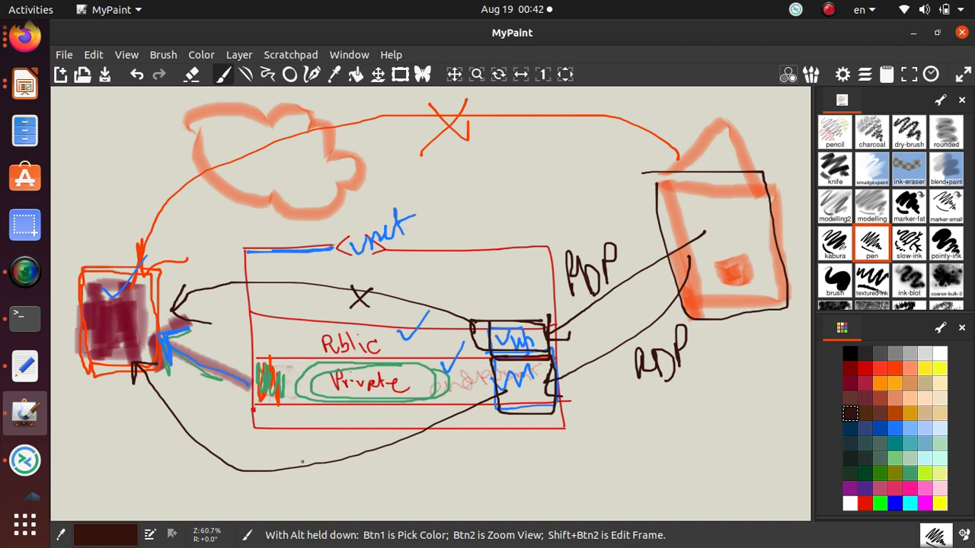
Step: Tick the lower route with a green checkmark
{"action": "left_click", "coordinate": [881, 471]}
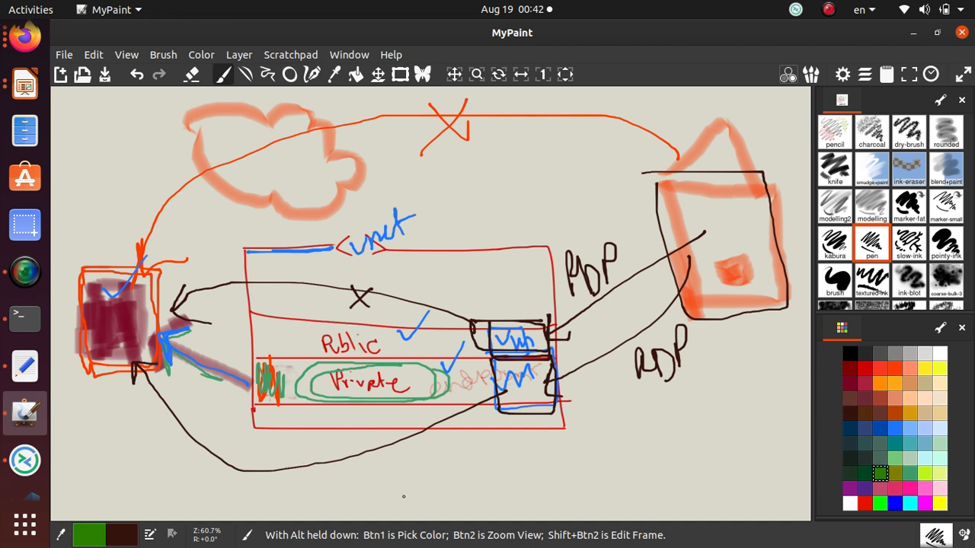
{"action": "left_click_drag", "start_coordinate": [328, 456], "coordinate": [354, 434]}
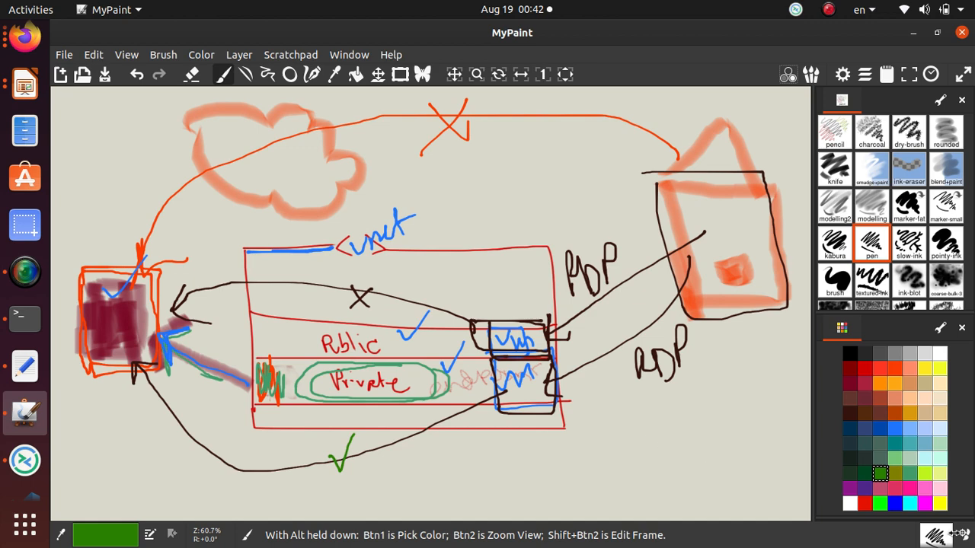
{"action": "left_click", "coordinate": [22, 34]}
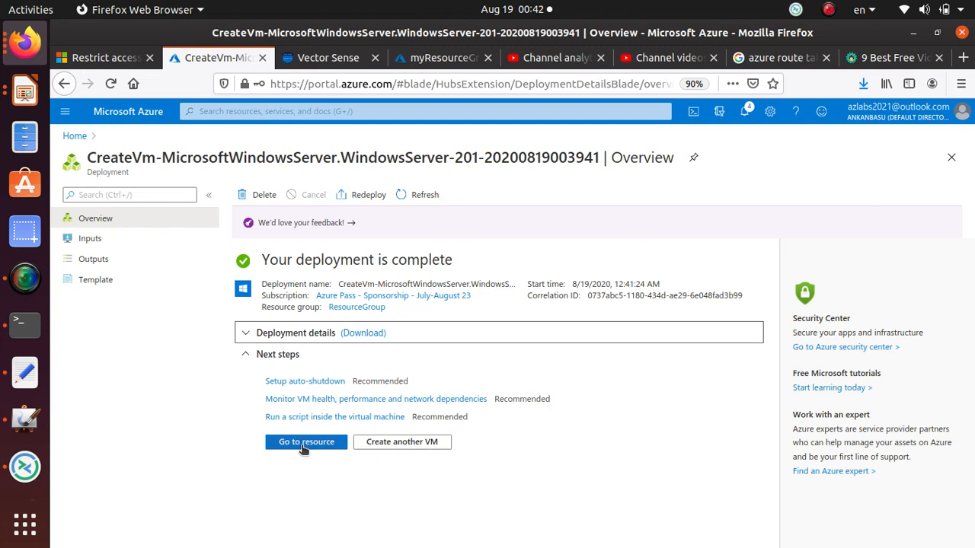
Step: Open myVmPrivate's resource group and sort its resources by type to find both virtual machines
{"action": "left_click", "coordinate": [304, 443]}
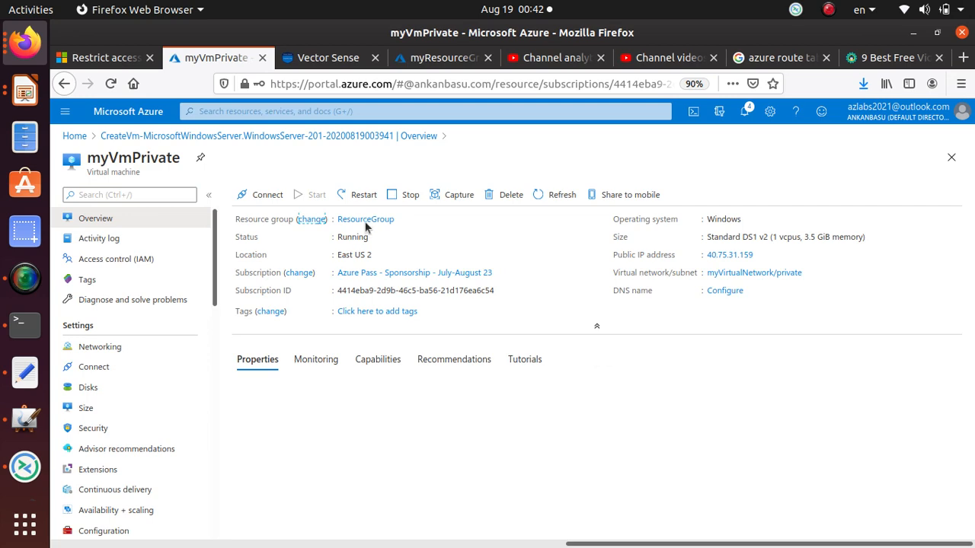
{"action": "left_click", "coordinate": [369, 220]}
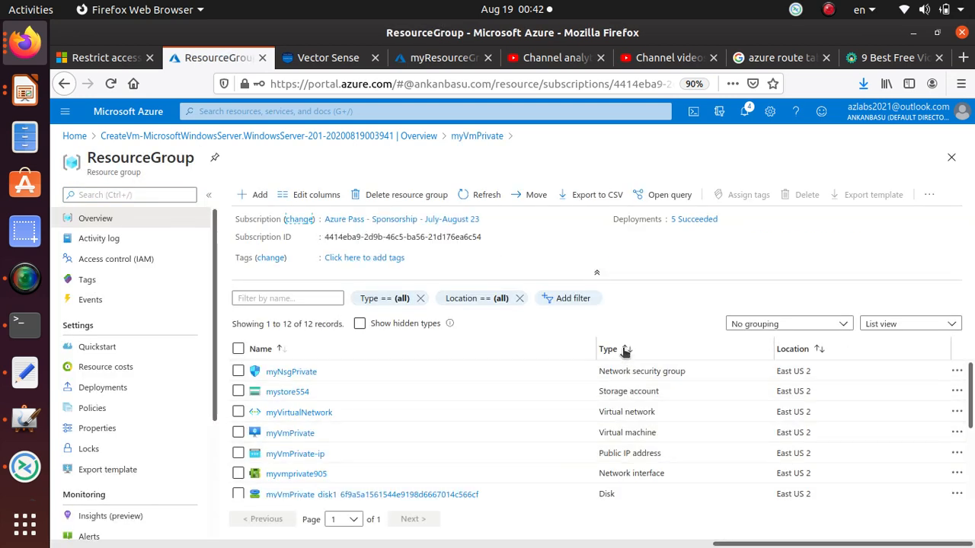
{"action": "left_click", "coordinate": [625, 350]}
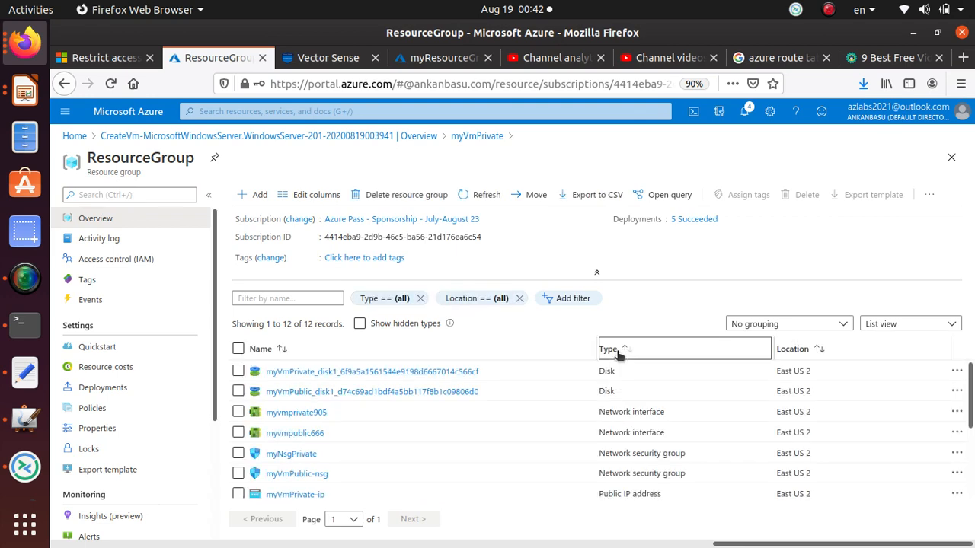
{"action": "scroll", "coordinate": [757, 452], "scroll_direction": "down", "scroll_amount": 3}
{"action": "left_click_drag", "start_coordinate": [758, 452], "coordinate": [296, 456]}
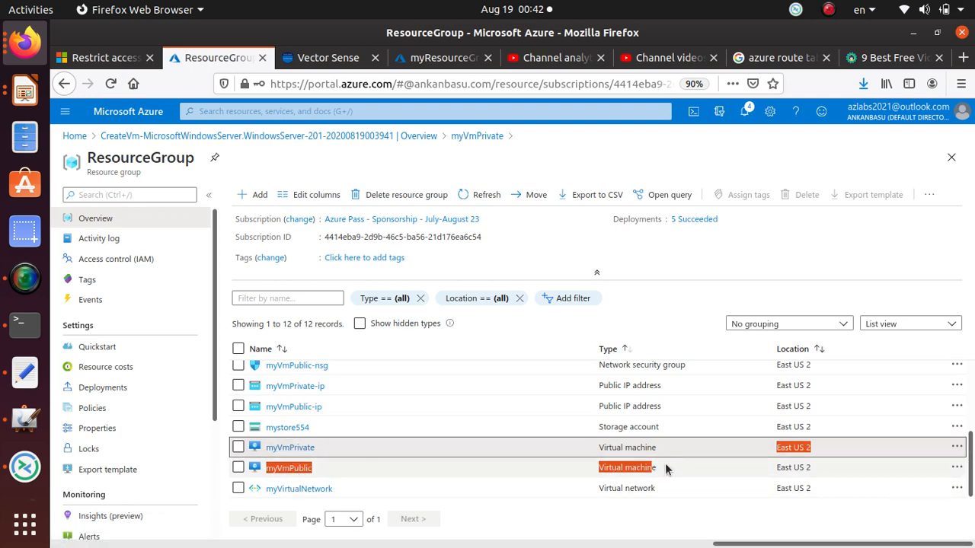
{"action": "left_click", "coordinate": [99, 58]}
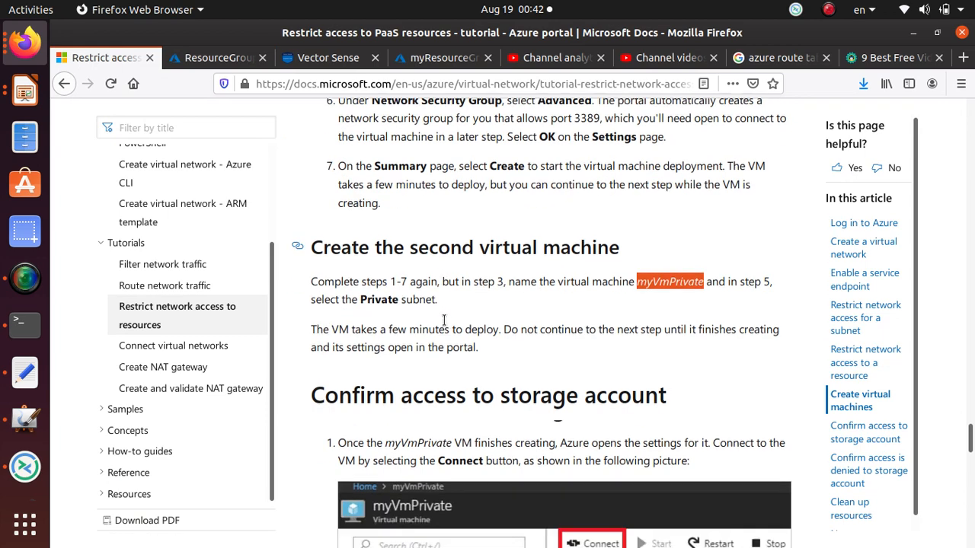
Step: Highlight the Confirm access to storage account heading, the .rdp file step and myVmPrivate
{"action": "scroll", "coordinate": [457, 319], "scroll_direction": "down", "scroll_amount": 2}
{"action": "scroll", "coordinate": [533, 305], "scroll_direction": "down", "scroll_amount": 2}
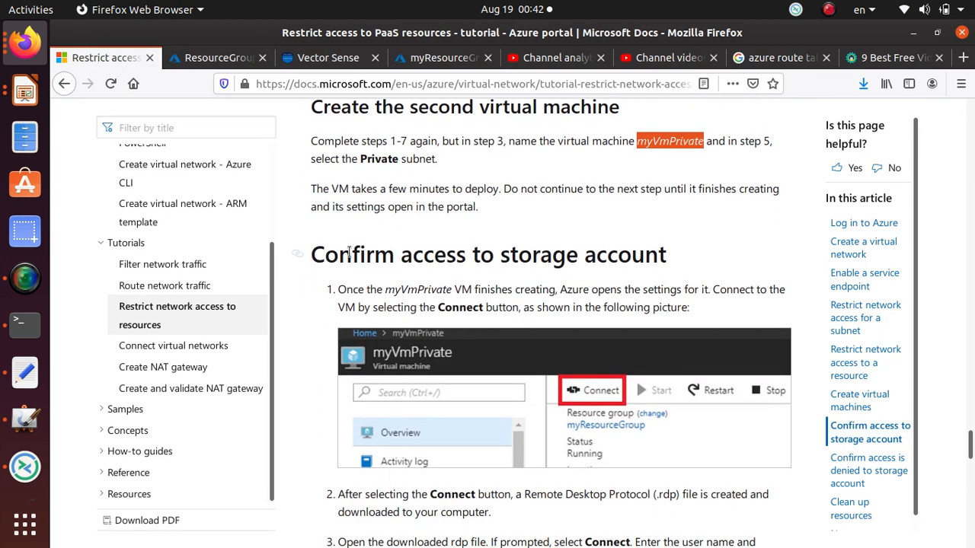
{"action": "triple_click", "coordinate": [607, 254]}
{"action": "scroll", "coordinate": [449, 286], "scroll_direction": "down", "scroll_amount": 1}
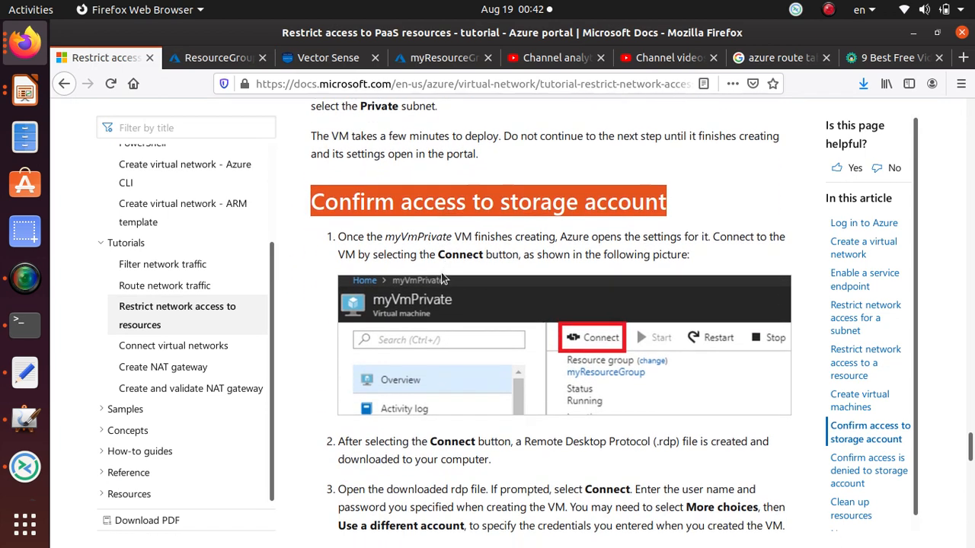
{"action": "scroll", "coordinate": [444, 279], "scroll_direction": "down", "scroll_amount": 2}
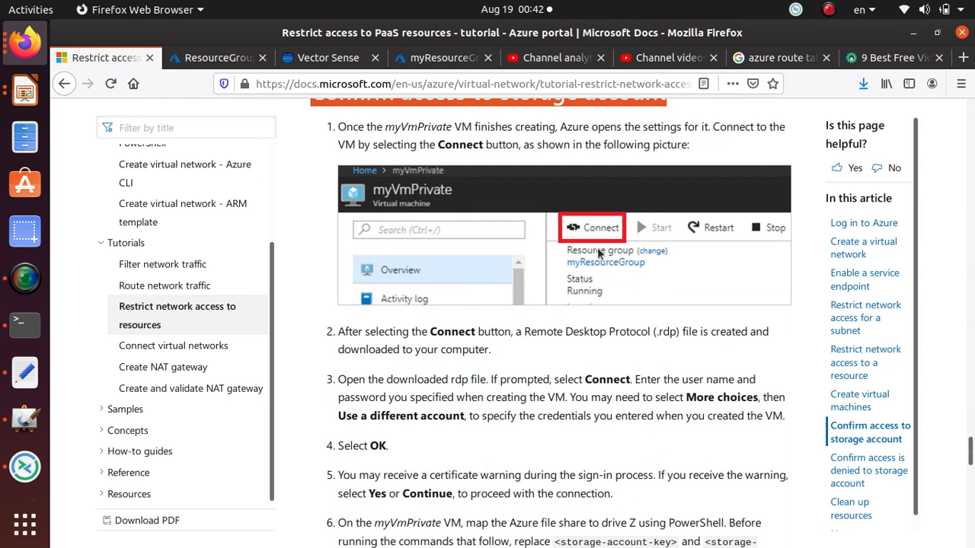
{"action": "triple_click", "coordinate": [460, 335]}
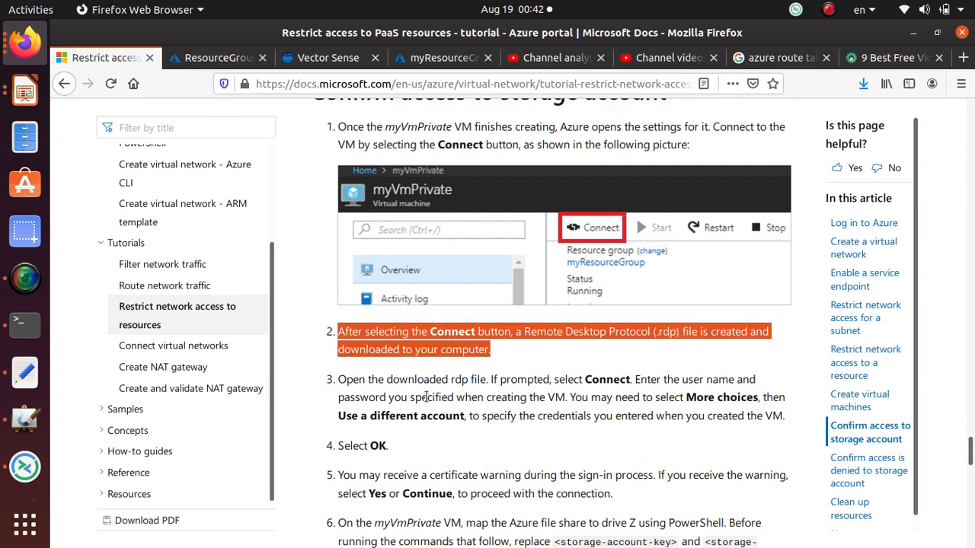
{"action": "scroll", "coordinate": [427, 397], "scroll_direction": "down", "scroll_amount": 2}
{"action": "scroll", "coordinate": [545, 308], "scroll_direction": "up", "scroll_amount": 3}
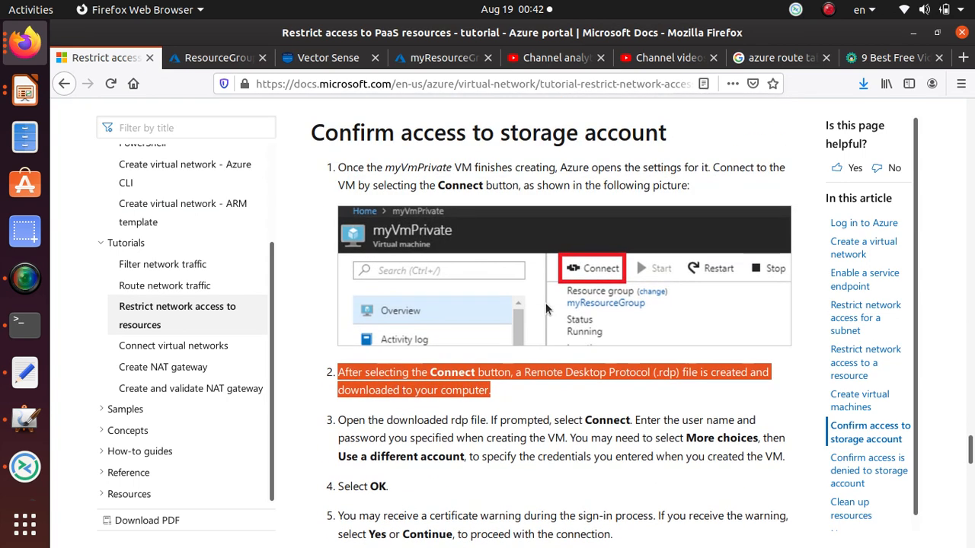
{"action": "double_click", "coordinate": [419, 169]}
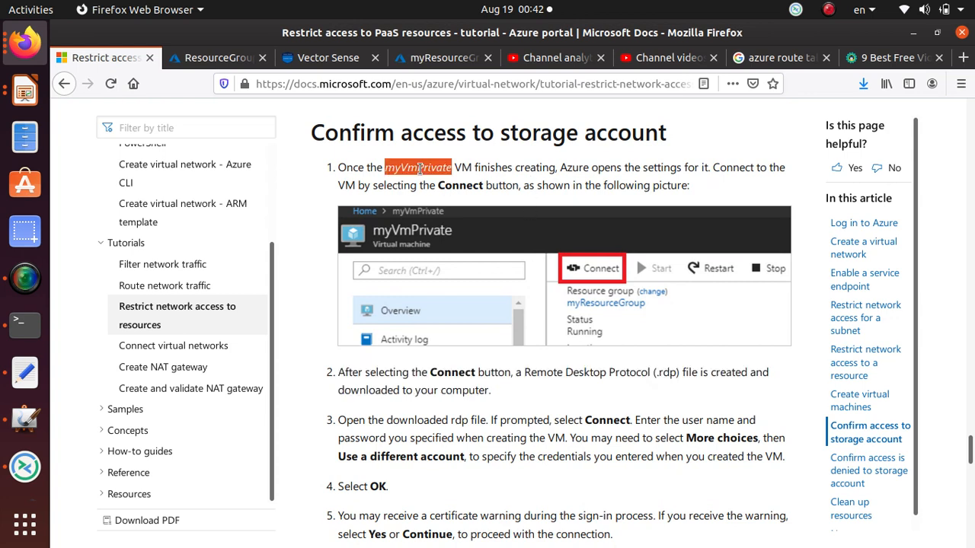
{"action": "triple_click", "coordinate": [419, 169]}
{"action": "left_click", "coordinate": [417, 169]}
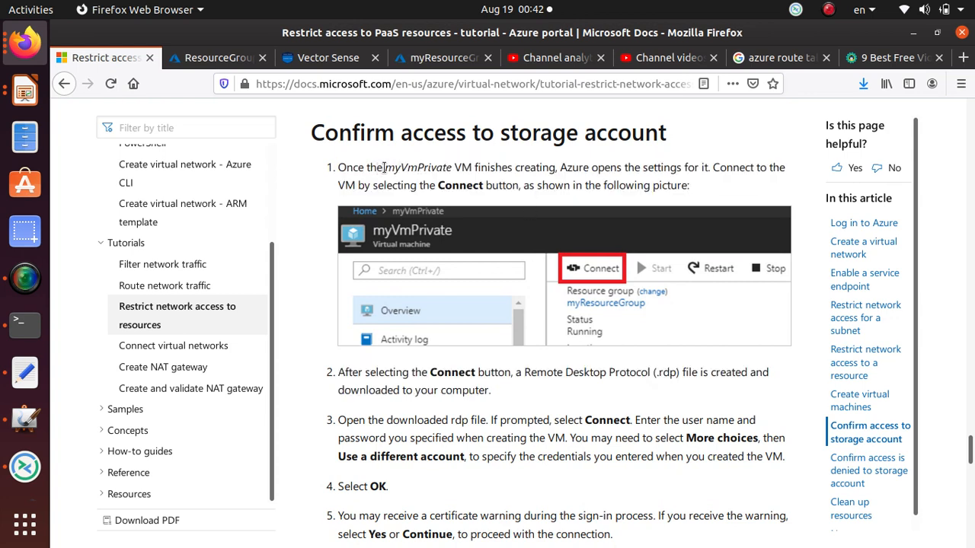
{"action": "left_click_drag", "start_coordinate": [383, 168], "coordinate": [451, 169]}
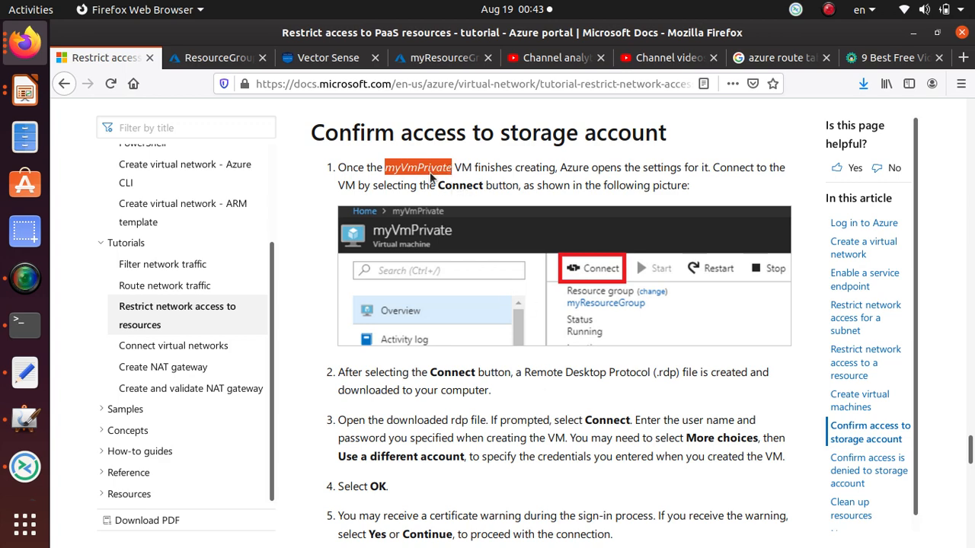
Step: Highlight step 6's instruction to map the file share as drive Z
{"action": "scroll", "coordinate": [429, 168], "scroll_direction": "down", "scroll_amount": 3}
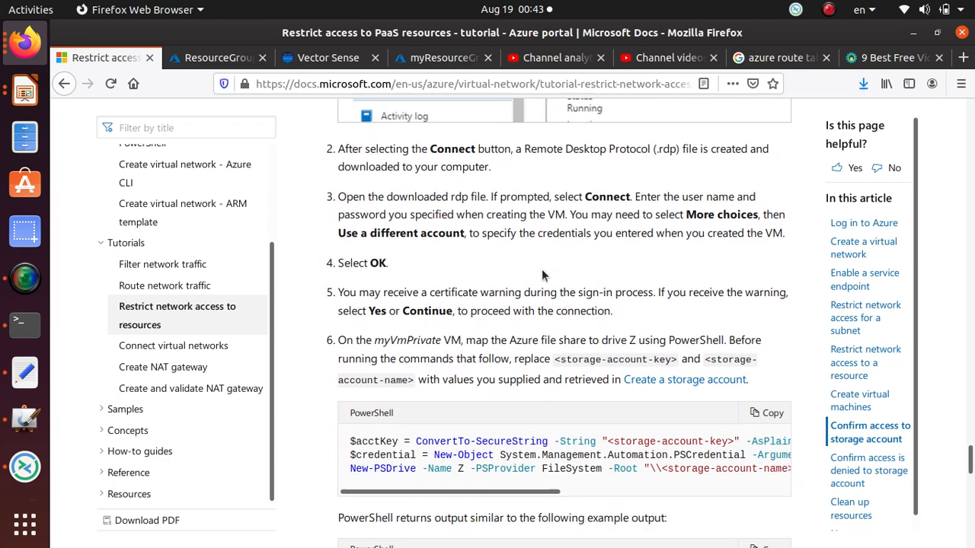
{"action": "scroll", "coordinate": [535, 271], "scroll_direction": "down", "scroll_amount": 2}
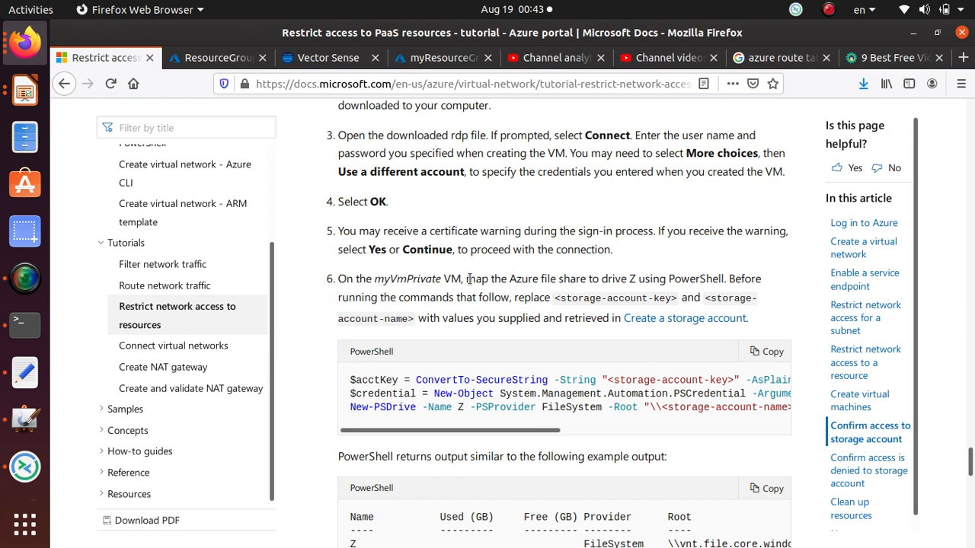
{"action": "left_click_drag", "start_coordinate": [473, 279], "coordinate": [769, 283]}
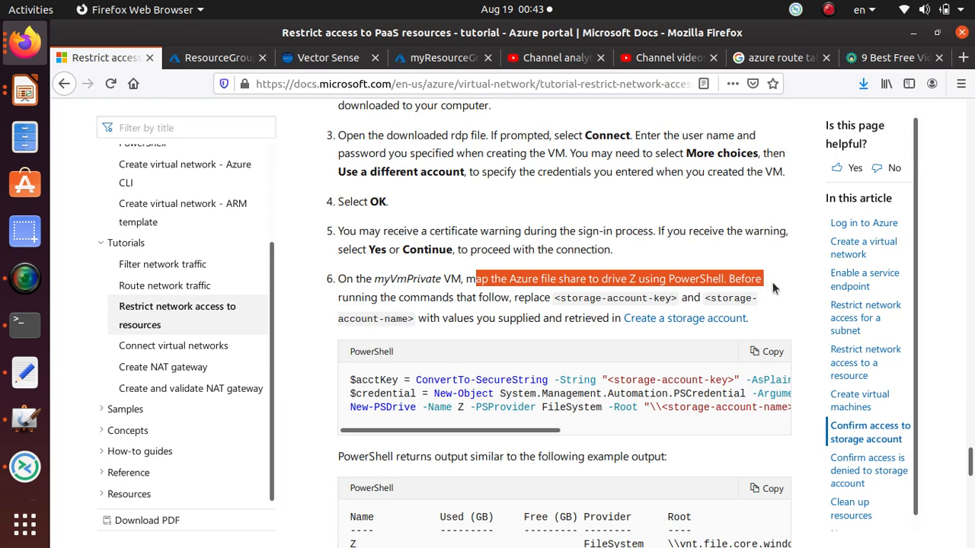
{"action": "scroll", "coordinate": [645, 392], "scroll_direction": "down", "scroll_amount": 1}
{"action": "key", "text": "alt+Tab"}
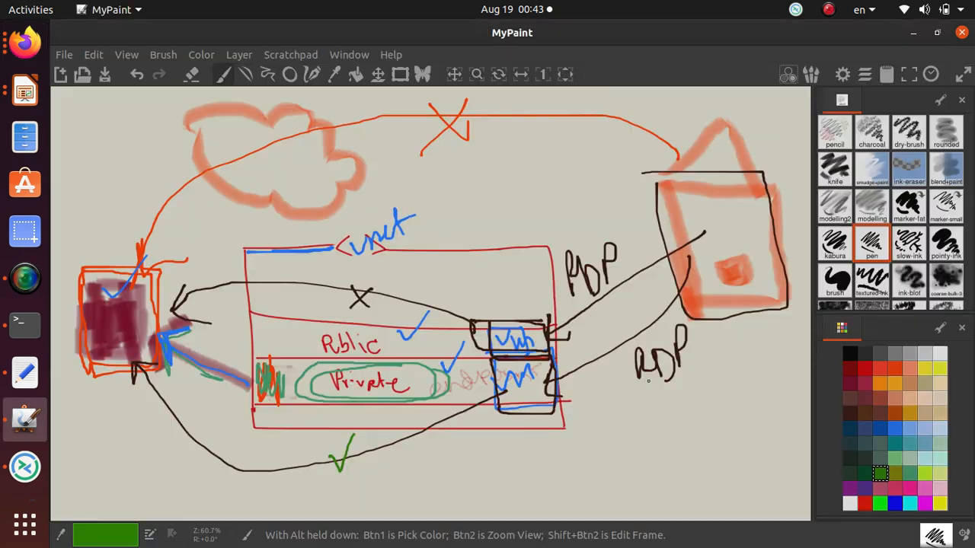
Step: Handwrite 'File share' with 'mount' below it in green at the sketch's lower left
{"action": "key", "text": "alt+Tab"}
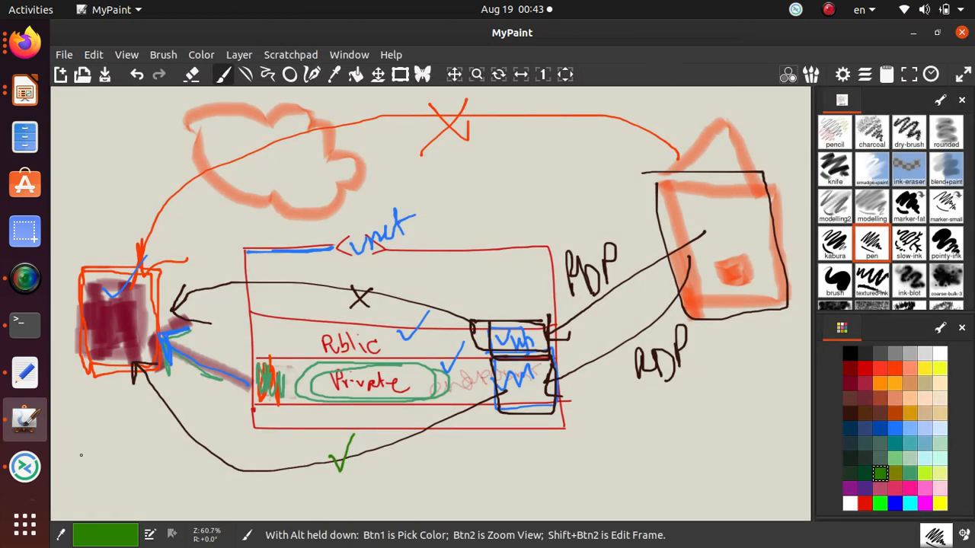
{"action": "mouse_move", "coordinate": [72, 434]}
{"action": "left_mouse_down"}
{"action": "mouse_move", "coordinate": [79, 469]}
{"action": "mouse_move", "coordinate": [111, 423]}
{"action": "mouse_move", "coordinate": [110, 461]}
{"action": "mouse_move", "coordinate": [106, 445]}
{"action": "left_mouse_up"}
{"action": "left_click_drag", "start_coordinate": [113, 430], "coordinate": [117, 459]}
{"action": "mouse_move", "coordinate": [122, 449]}
{"action": "left_mouse_down"}
{"action": "mouse_move", "coordinate": [146, 455]}
{"action": "mouse_move", "coordinate": [155, 443]}
{"action": "mouse_move", "coordinate": [156, 452]}
{"action": "left_mouse_up"}
{"action": "left_click", "coordinate": [157, 450]}
{"action": "mouse_move", "coordinate": [166, 416]}
{"action": "left_mouse_down"}
{"action": "mouse_move", "coordinate": [163, 441]}
{"action": "mouse_move", "coordinate": [200, 434]}
{"action": "left_mouse_up"}
{"action": "mouse_move", "coordinate": [198, 435]}
{"action": "left_mouse_down"}
{"action": "mouse_move", "coordinate": [198, 410]}
{"action": "mouse_move", "coordinate": [227, 431]}
{"action": "left_mouse_up"}
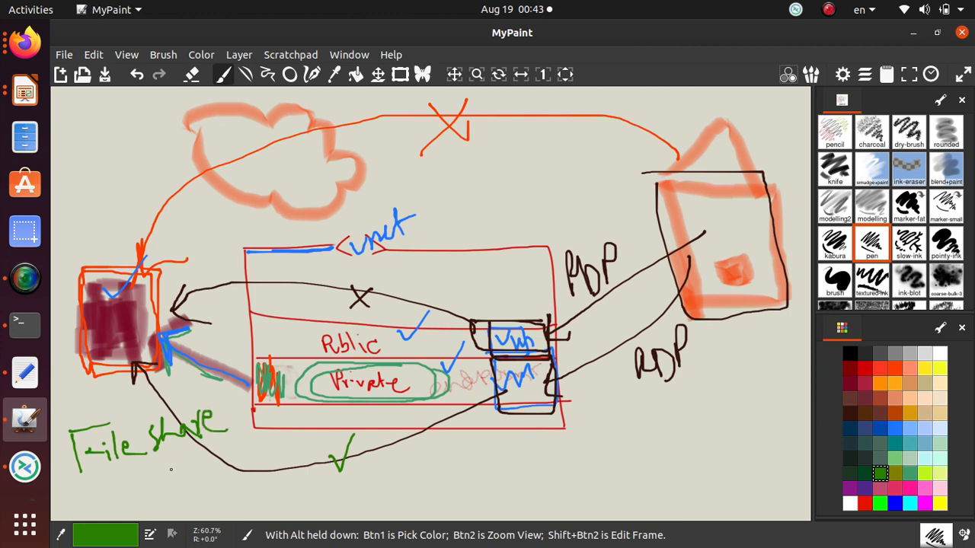
{"action": "mouse_move", "coordinate": [146, 482]}
{"action": "left_mouse_down"}
{"action": "mouse_move", "coordinate": [247, 466]}
{"action": "mouse_move", "coordinate": [255, 455]}
{"action": "mouse_move", "coordinate": [151, 450]}
{"action": "mouse_move", "coordinate": [243, 487]}
{"action": "mouse_move", "coordinate": [250, 451]}
{"action": "left_mouse_up"}
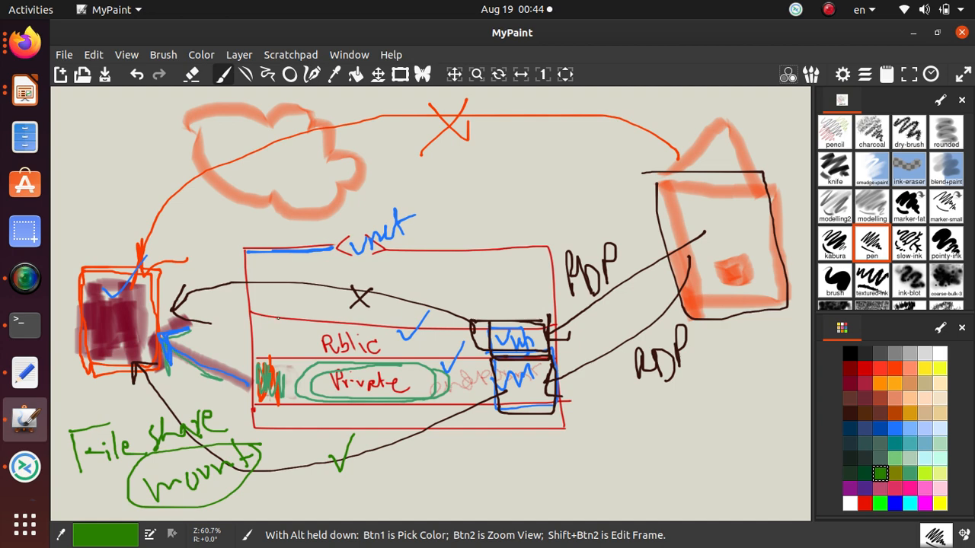
{"action": "key", "text": "alt+Tab"}
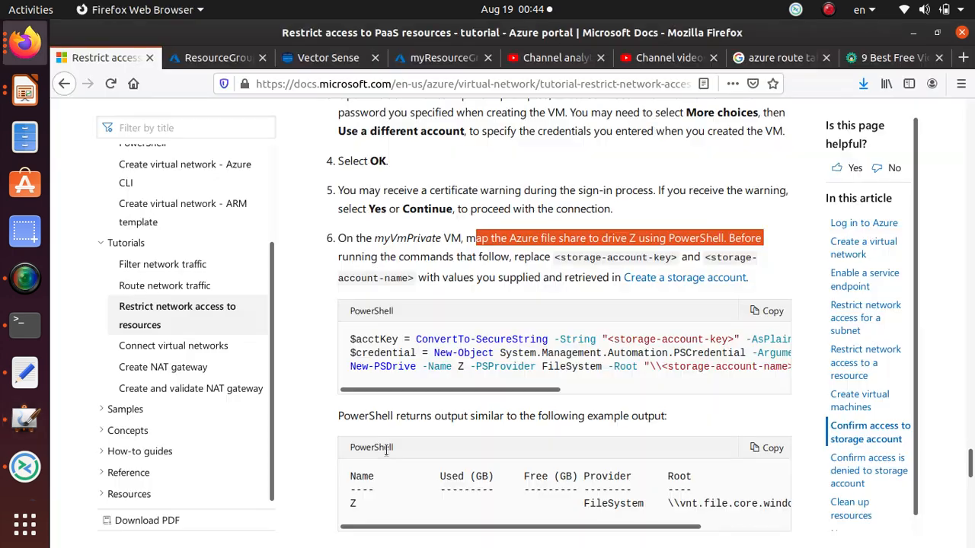
Step: Open myVmPrivate from the resource group and copy its public IP 40.75.31.159
{"action": "left_click", "coordinate": [203, 61]}
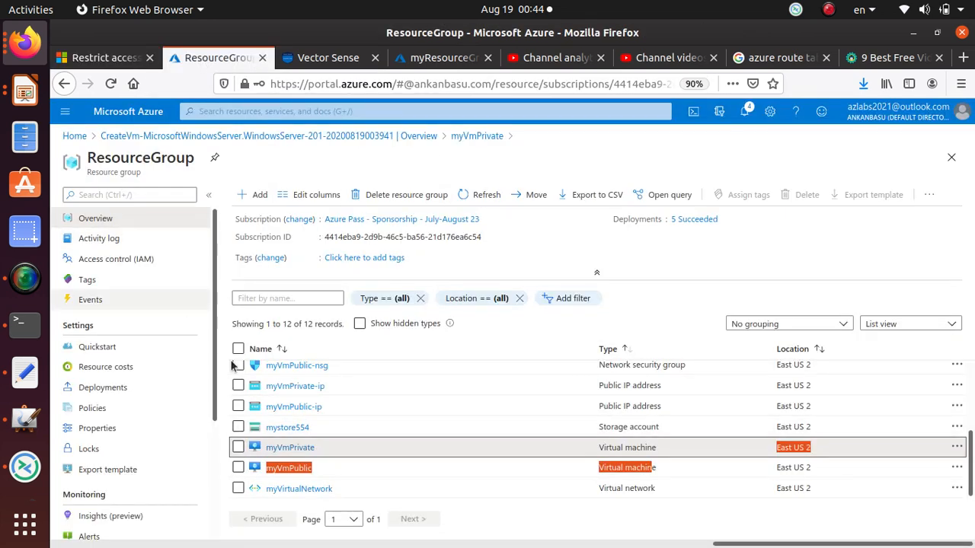
{"action": "left_click", "coordinate": [293, 447]}
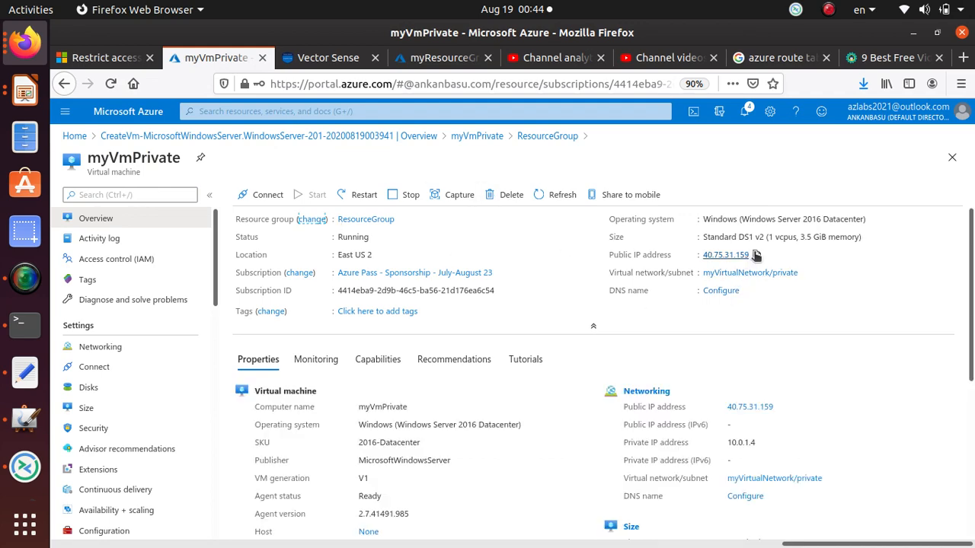
{"action": "left_click", "coordinate": [756, 255]}
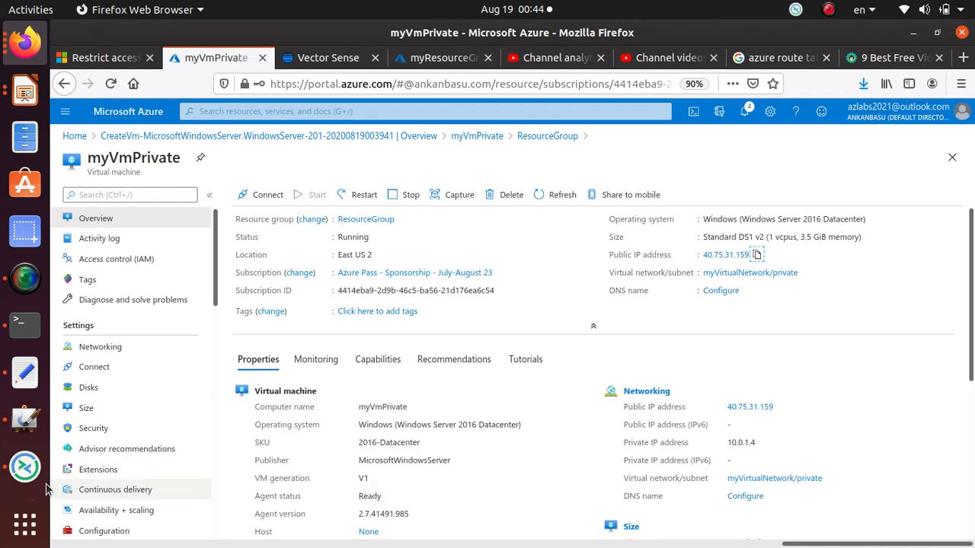
{"action": "left_click", "coordinate": [24, 462]}
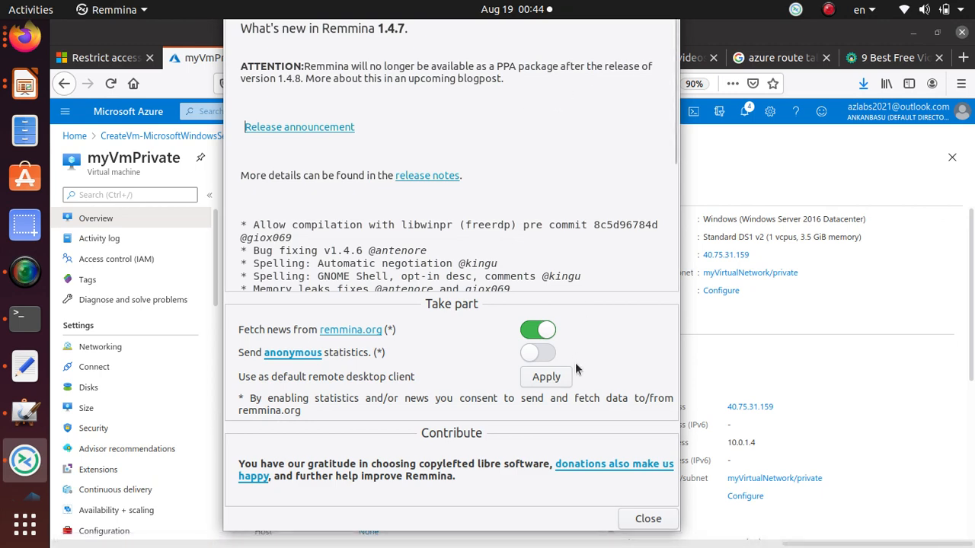
Step: Paste the VM's IP into Remmina and attempt an RDP connection to 40.75.31.159
{"action": "left_click", "coordinate": [646, 523]}
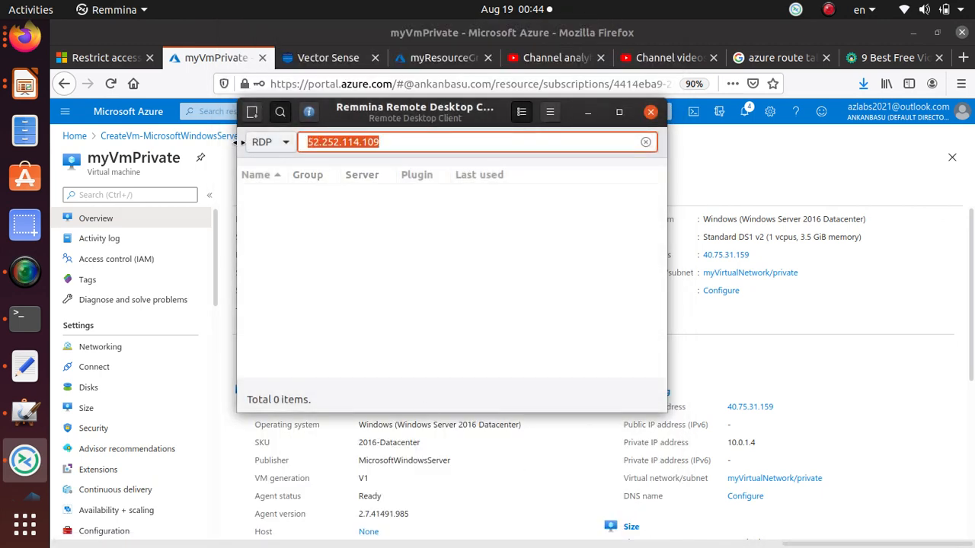
{"action": "key", "text": "ctrl+v"}
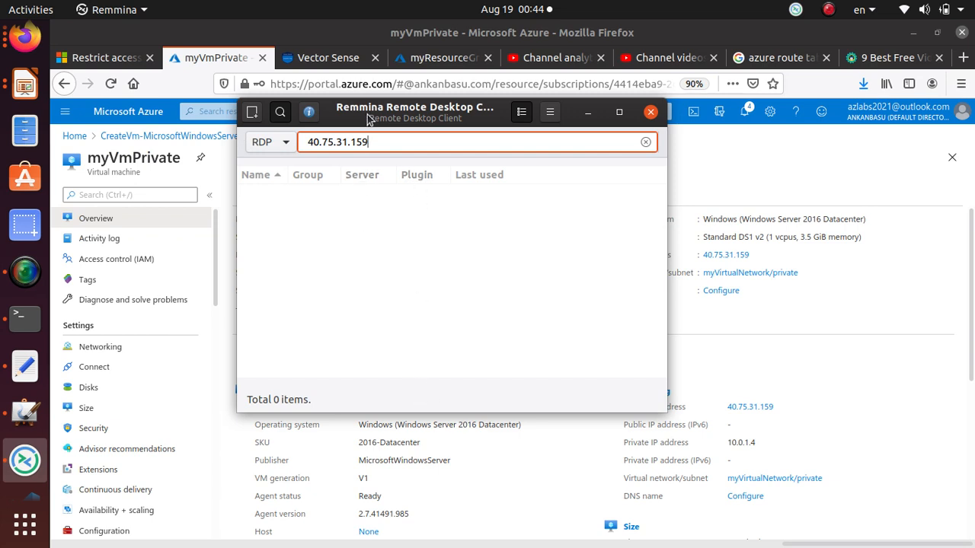
{"action": "key", "text": "Return"}
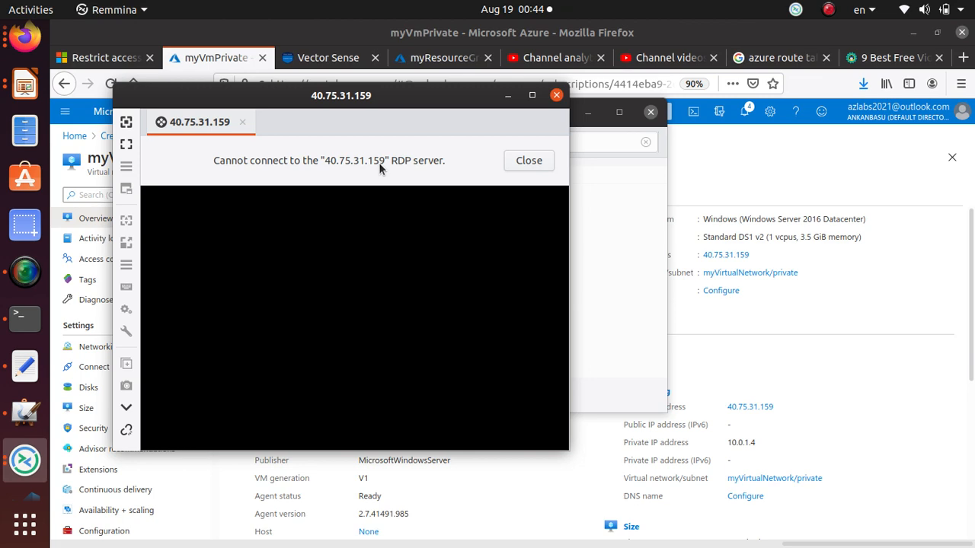
Step: Copy the public IP again from Azure and close the failed connection error
{"action": "key", "text": "alt+Tab"}
{"action": "key", "text": "alt+Tab"}
{"action": "left_click", "coordinate": [809, 280]}
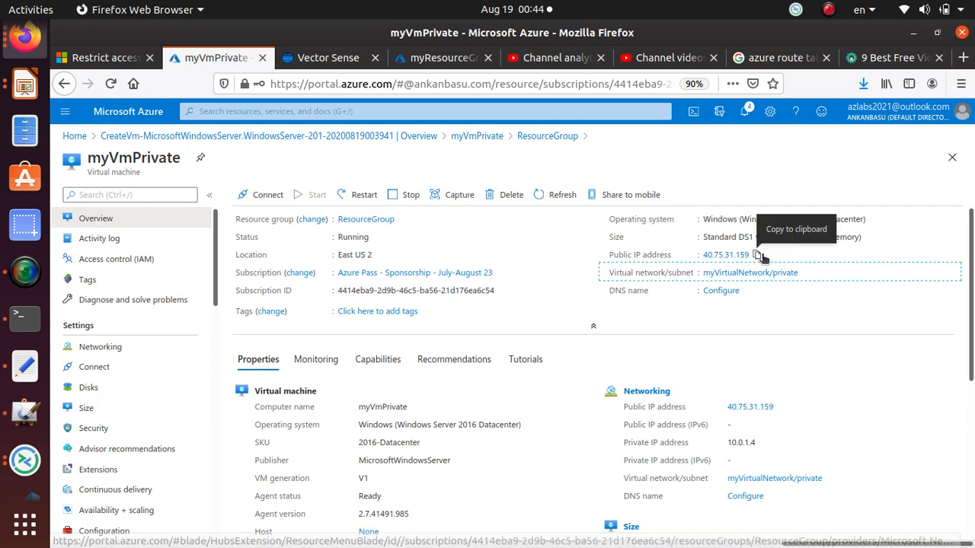
{"action": "left_click", "coordinate": [758, 255]}
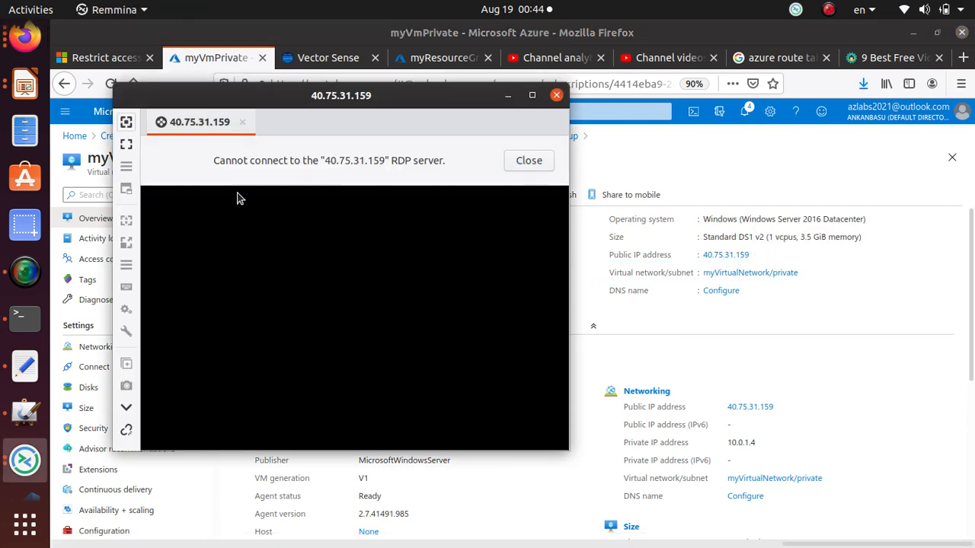
{"action": "left_click", "coordinate": [543, 163]}
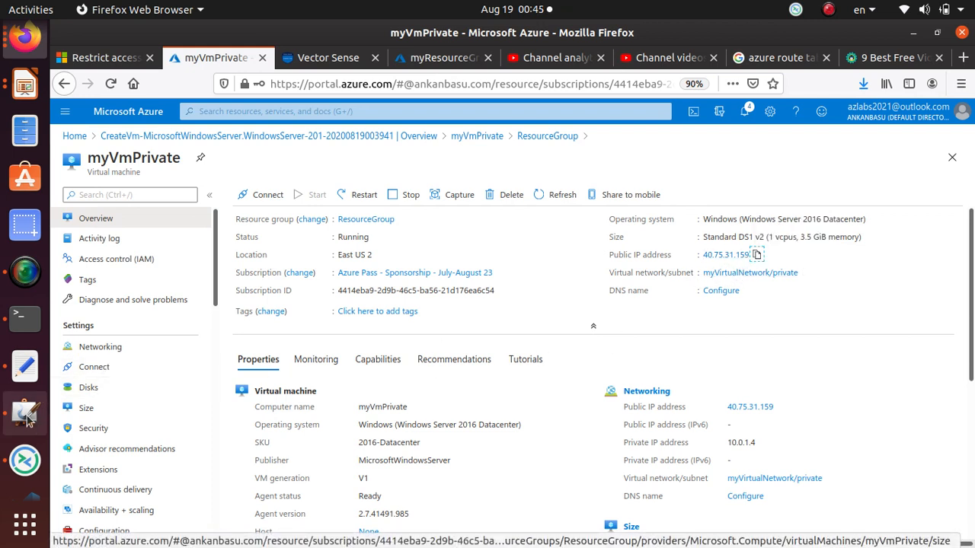
Step: Reconnect Remmina to 40.75.31.159 and accept the VM's certificate
{"action": "left_click", "coordinate": [25, 460]}
{"action": "left_click_drag", "start_coordinate": [379, 142], "coordinate": [261, 143]}
{"action": "key", "text": "ctrl+v"}
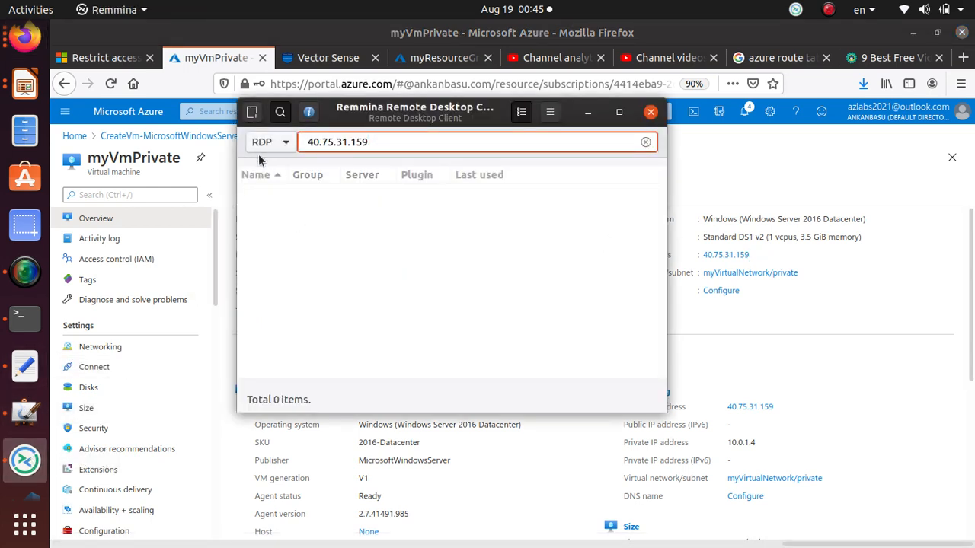
{"action": "key", "text": "Return"}
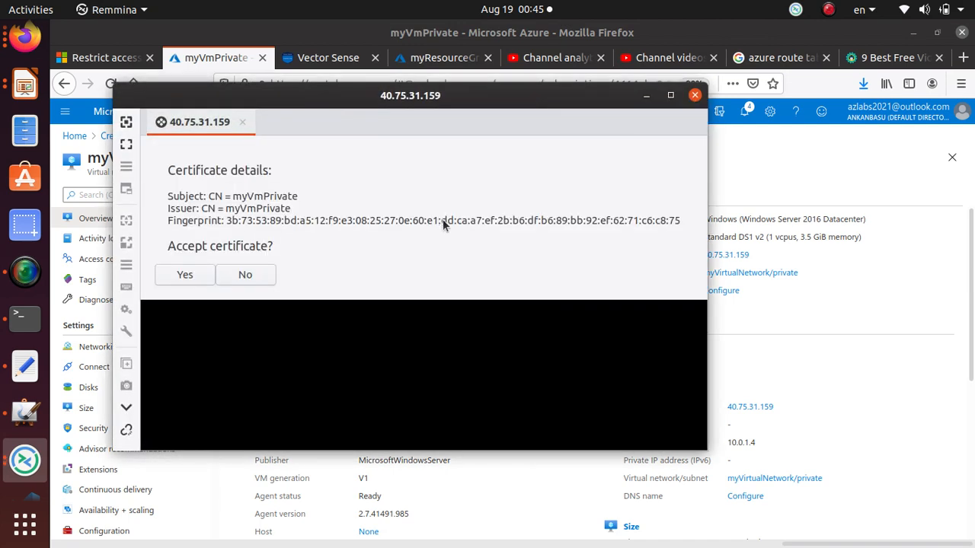
{"action": "left_click", "coordinate": [185, 276]}
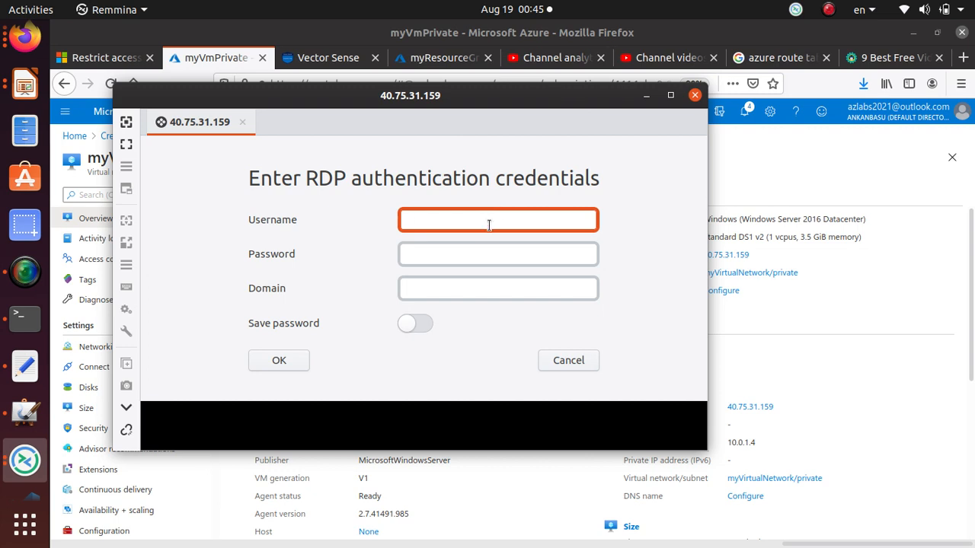
Step: Sign in with the VM admin username and password
{"action": "type", "text": "student"}
{"action": "key", "text": "Tab"}
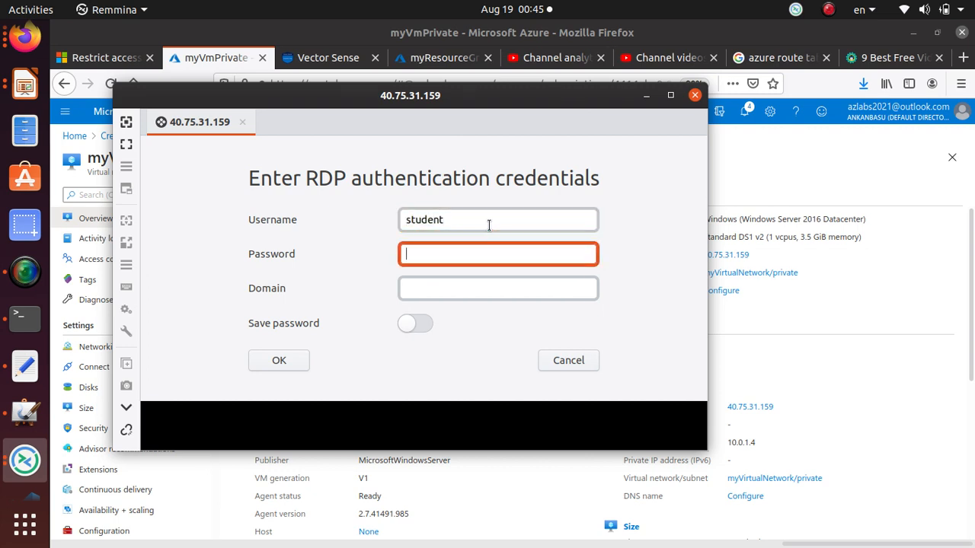
{"action": "type", "text": "•••••••••••••••••••"}
{"action": "key", "text": "Return"}
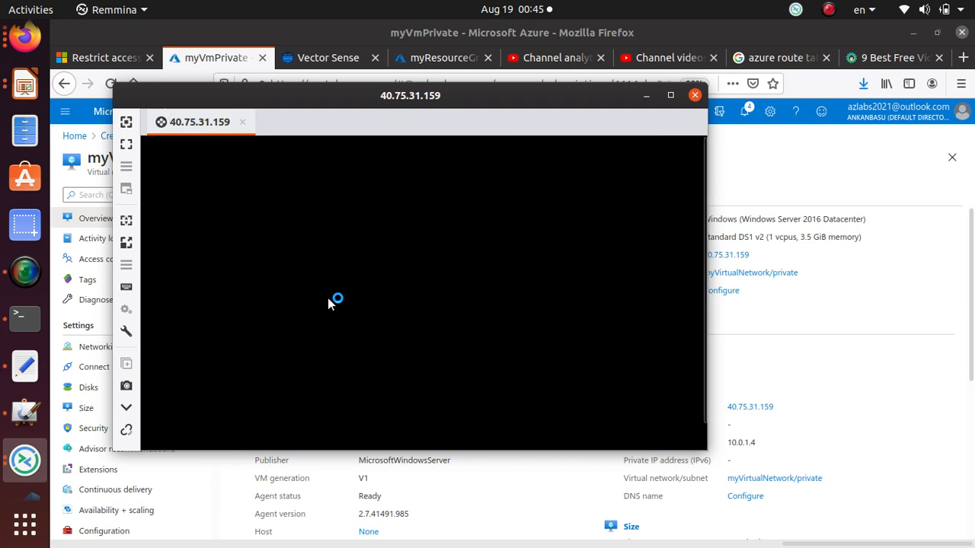
Step: Maximize the remote session, allow network discovery, and search Windows for 'power'
{"action": "left_click", "coordinate": [671, 96]}
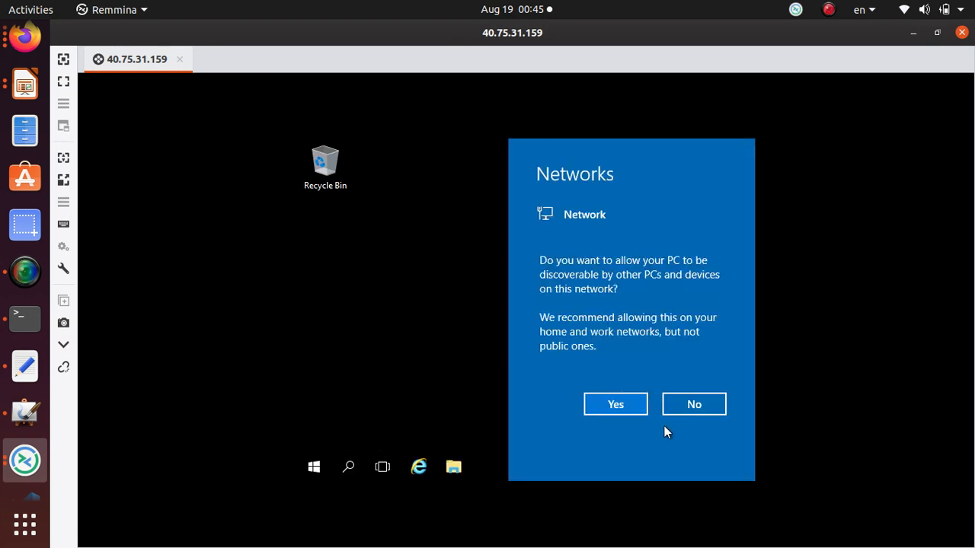
{"action": "left_click", "coordinate": [631, 404]}
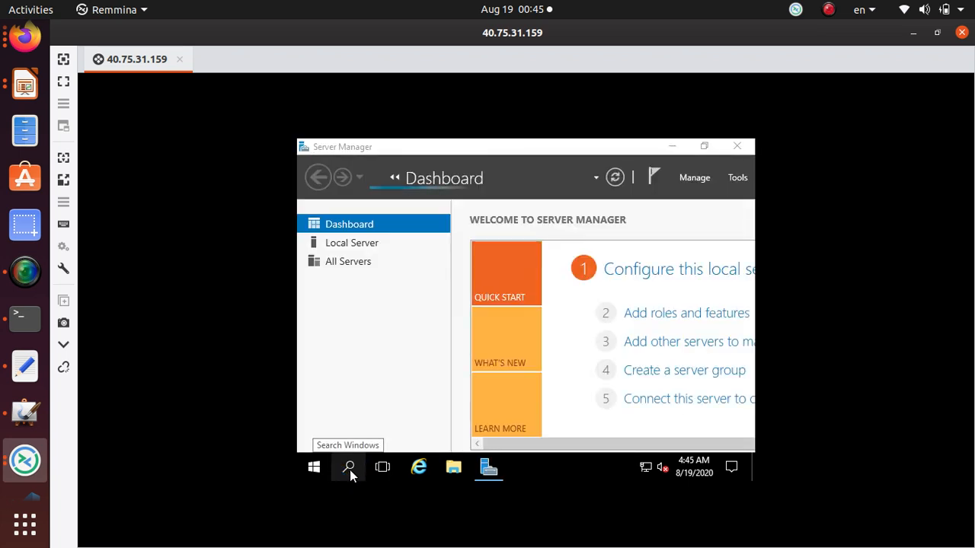
{"action": "left_click", "coordinate": [349, 470]}
{"action": "type", "text": "p"}
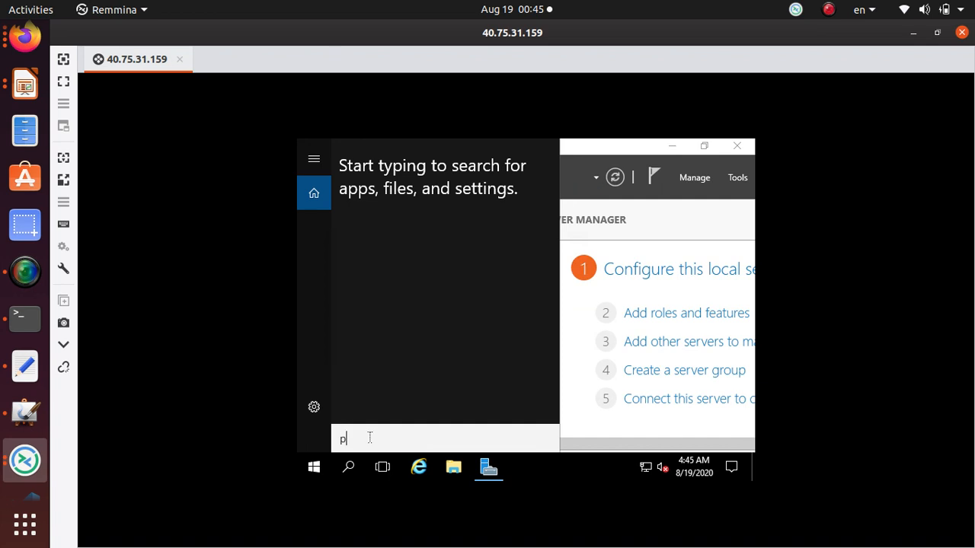
{"action": "type", "text": "ower"}
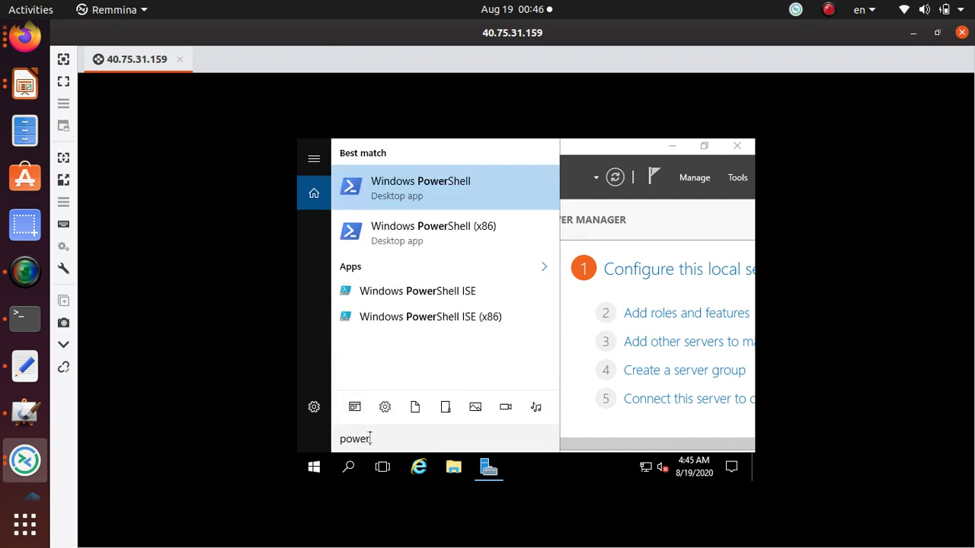
Step: Open PowerShell as administrator and run hostname, confirming the name myVmPrivate
{"action": "left_click", "coordinate": [404, 186]}
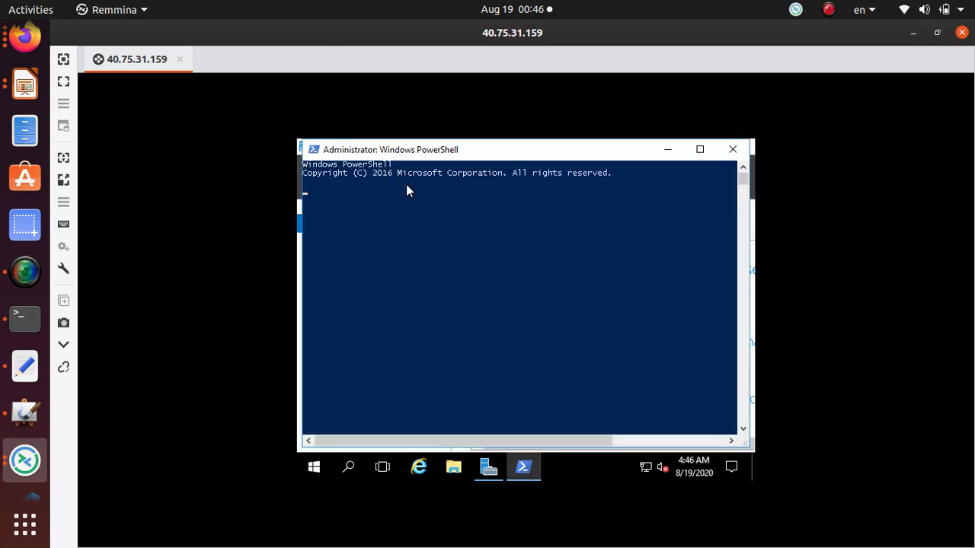
{"action": "type", "text": "hostname"}
{"action": "key", "text": "Return"}
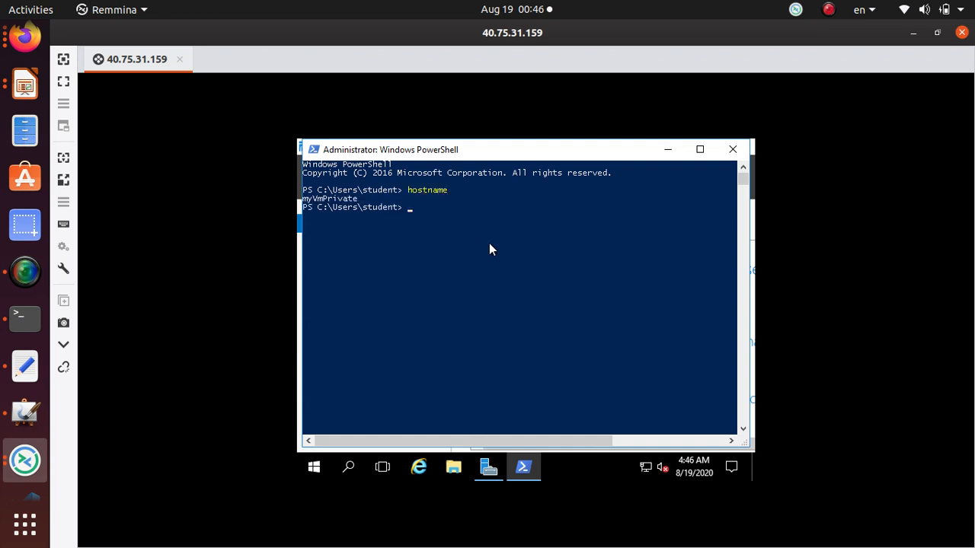
{"action": "left_click_drag", "start_coordinate": [366, 200], "coordinate": [307, 202]}
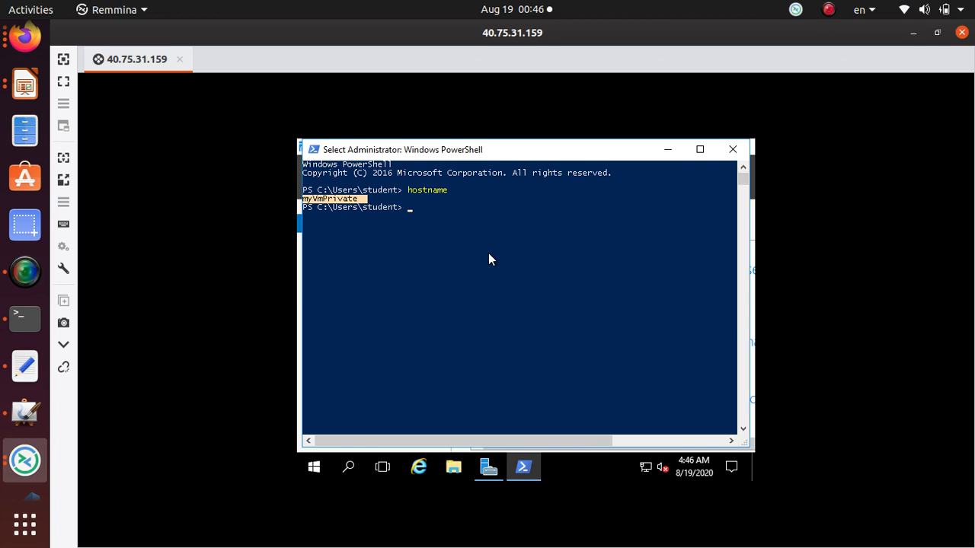
Step: Run ipconfig and select the IPv4 address 10.0.1.4
{"action": "type", "text": "ipconfig"}
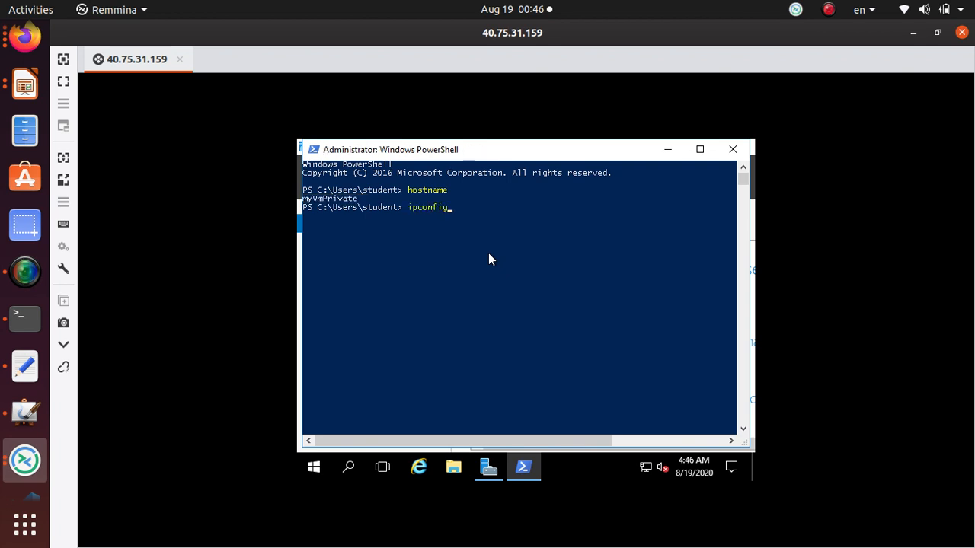
{"action": "key", "text": "Return"}
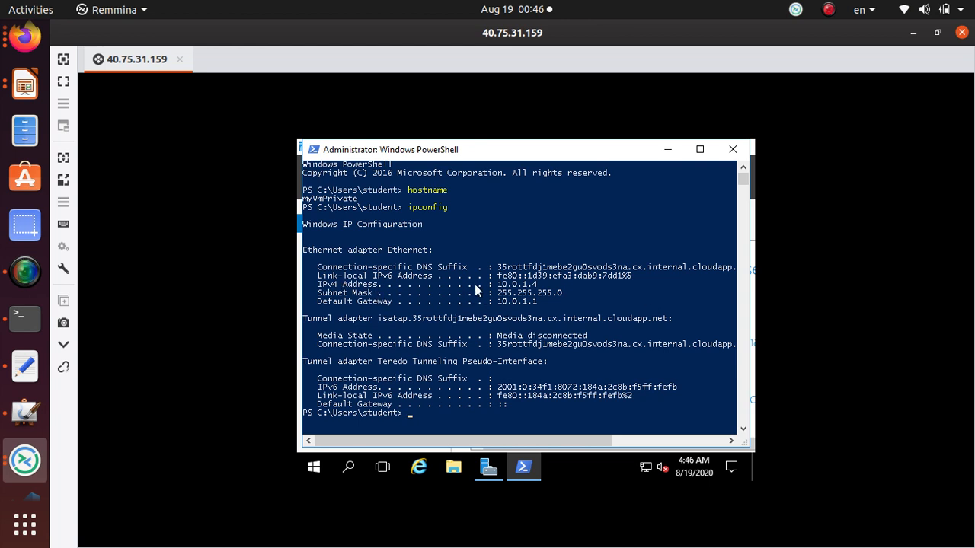
{"action": "left_click_drag", "start_coordinate": [500, 286], "coordinate": [537, 290]}
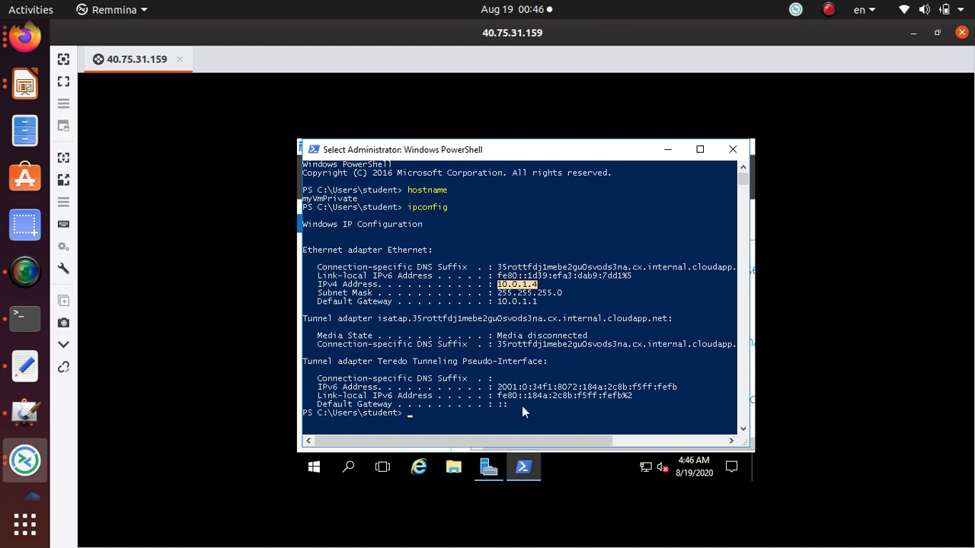
Step: Return to the Azure portal and open the ResourceGroup resource list via the deployment
{"action": "left_click", "coordinate": [25, 35]}
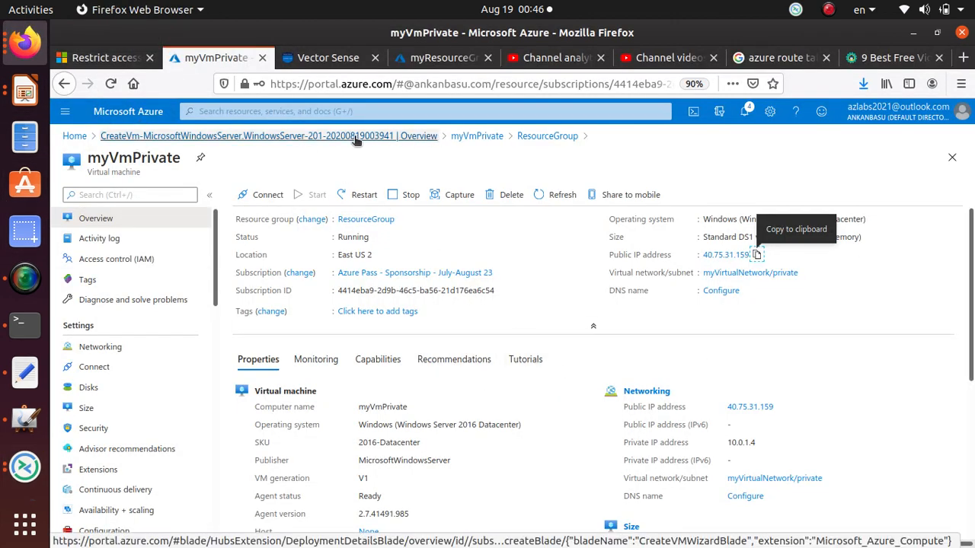
{"action": "left_click", "coordinate": [268, 138]}
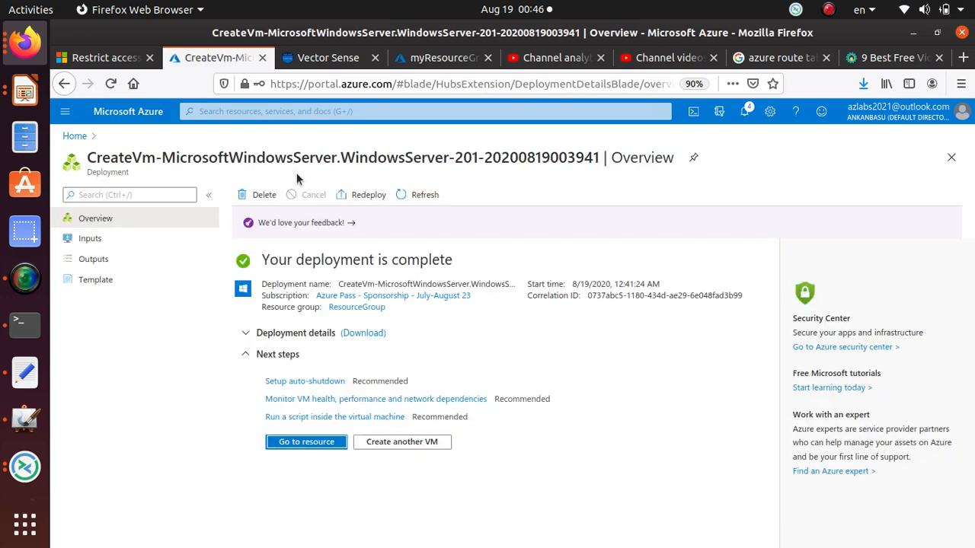
{"action": "left_click", "coordinate": [373, 308]}
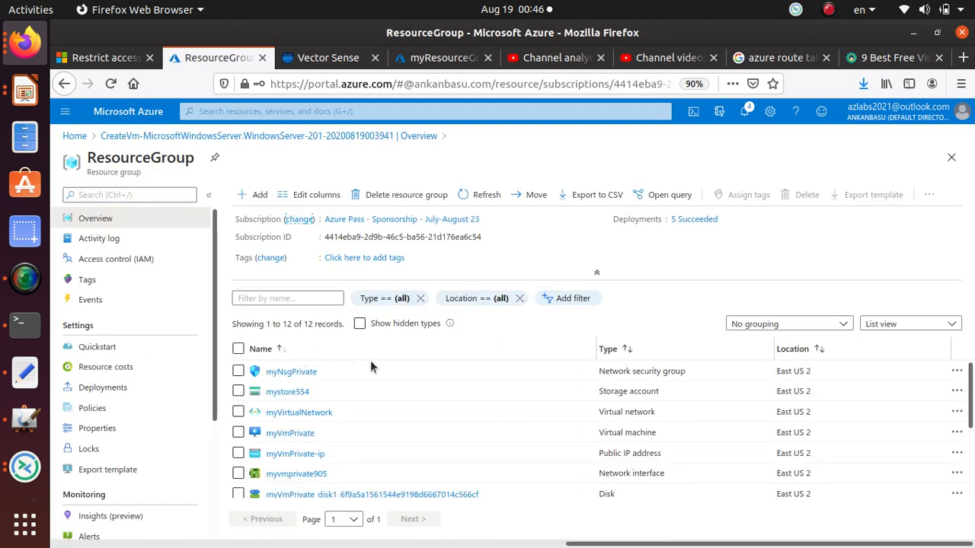
{"action": "scroll", "coordinate": [376, 385], "scroll_direction": "down", "scroll_amount": 2}
{"action": "scroll", "coordinate": [376, 385], "scroll_direction": "down", "scroll_amount": 2}
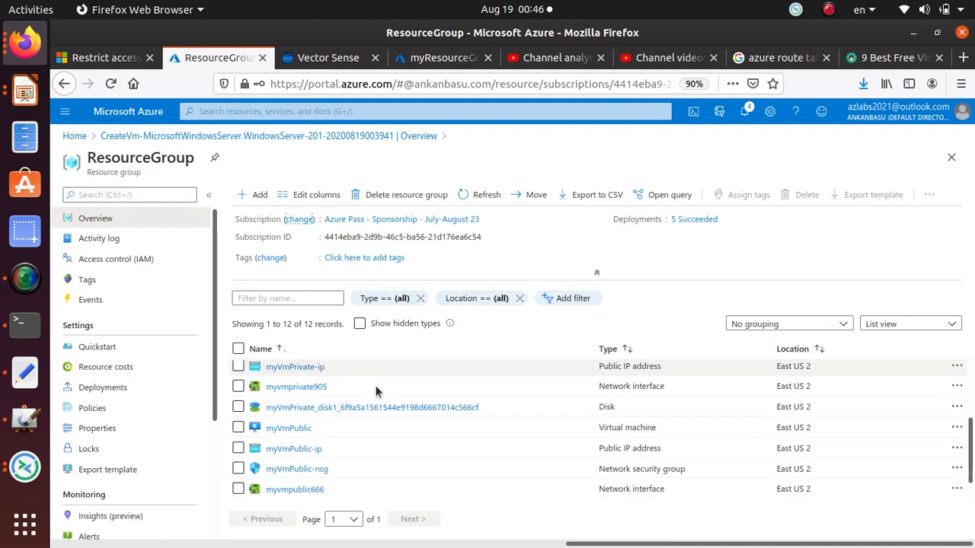
{"action": "scroll", "coordinate": [351, 399], "scroll_direction": "up", "scroll_amount": 2}
{"action": "scroll", "coordinate": [350, 400], "scroll_direction": "up", "scroll_amount": 2}
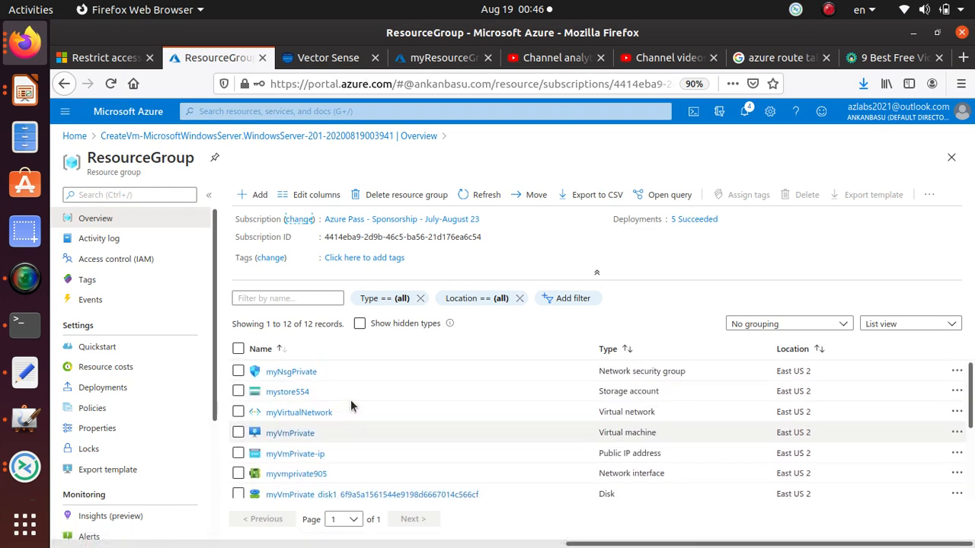
Step: Open my-file-share in mystore554 and highlight its no-access message
{"action": "left_click", "coordinate": [290, 391]}
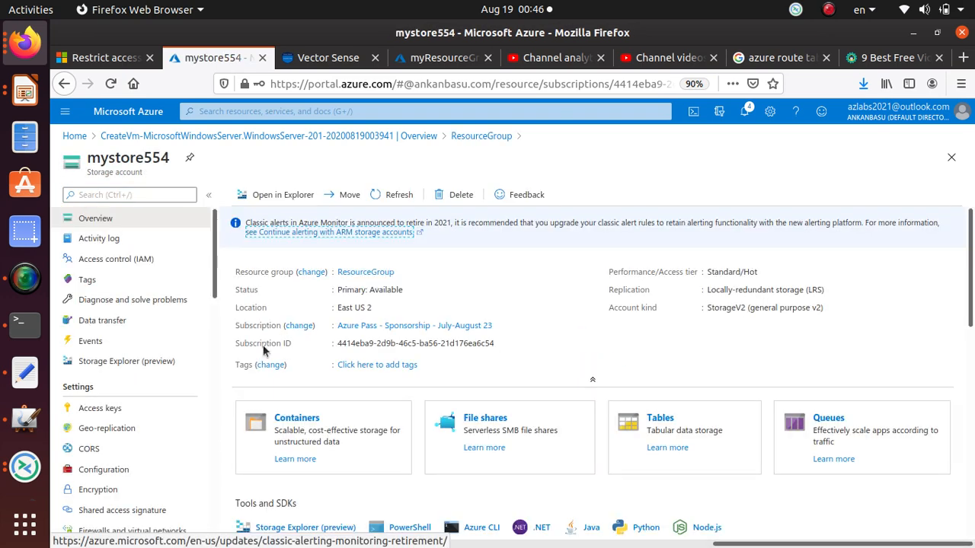
{"action": "left_click", "coordinate": [498, 418]}
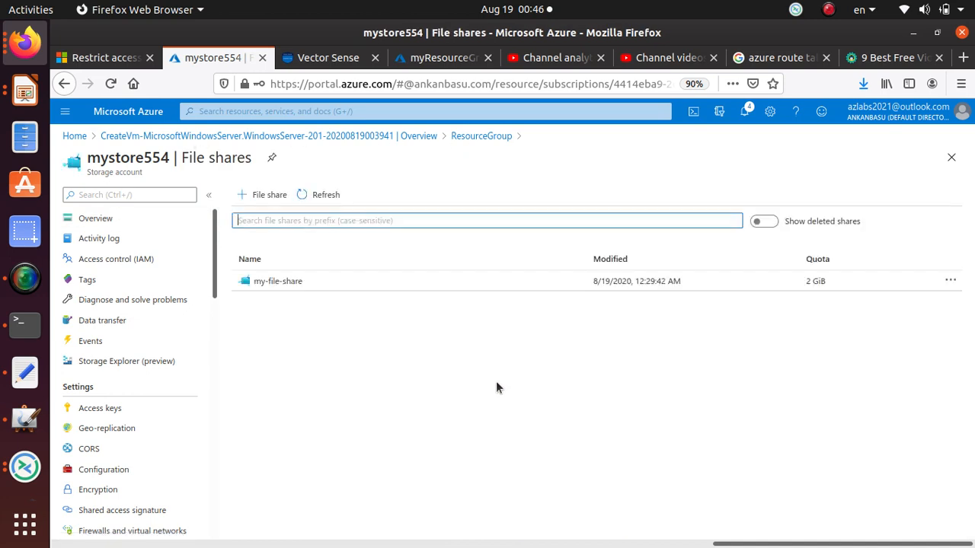
{"action": "left_click", "coordinate": [290, 284]}
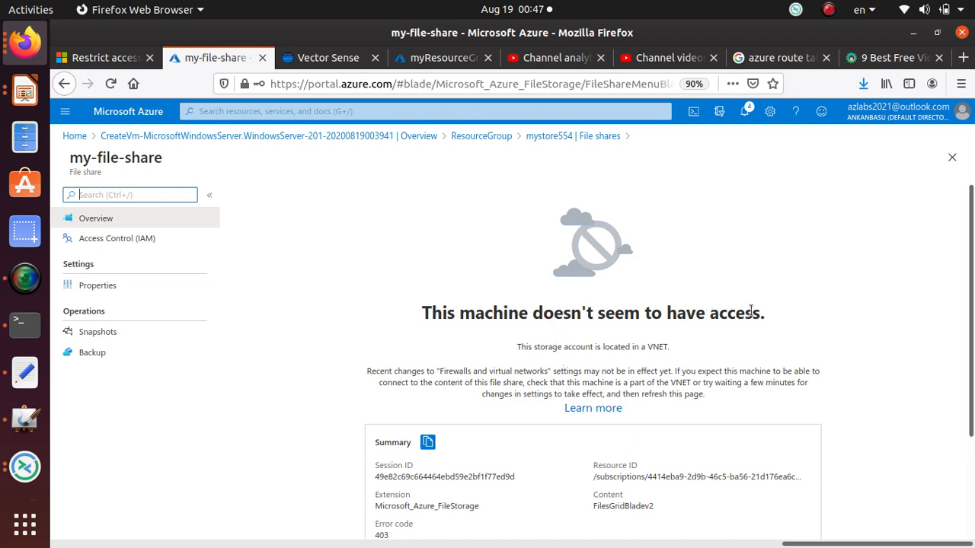
{"action": "left_click_drag", "start_coordinate": [768, 314], "coordinate": [387, 322]}
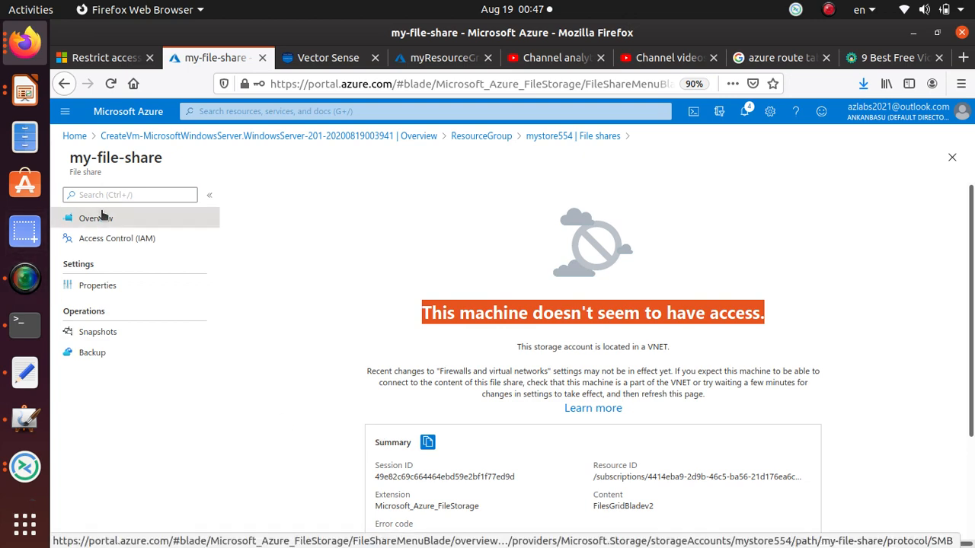
{"action": "left_click", "coordinate": [105, 59]}
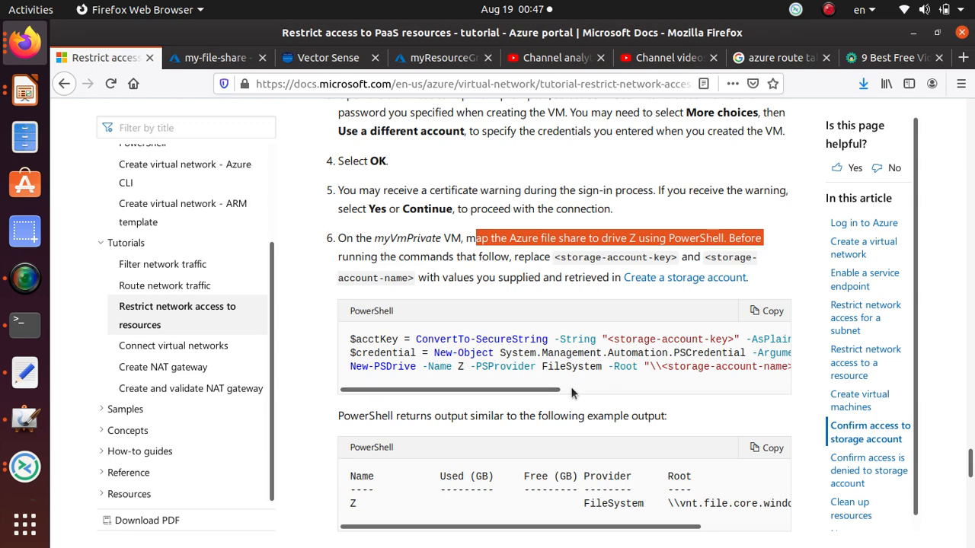
Step: Copy the tutorial's step 6 PowerShell commands that map my-file-share to drive Z
{"action": "left_click_drag", "start_coordinate": [549, 390], "coordinate": [412, 384]}
{"action": "left_click", "coordinate": [769, 316]}
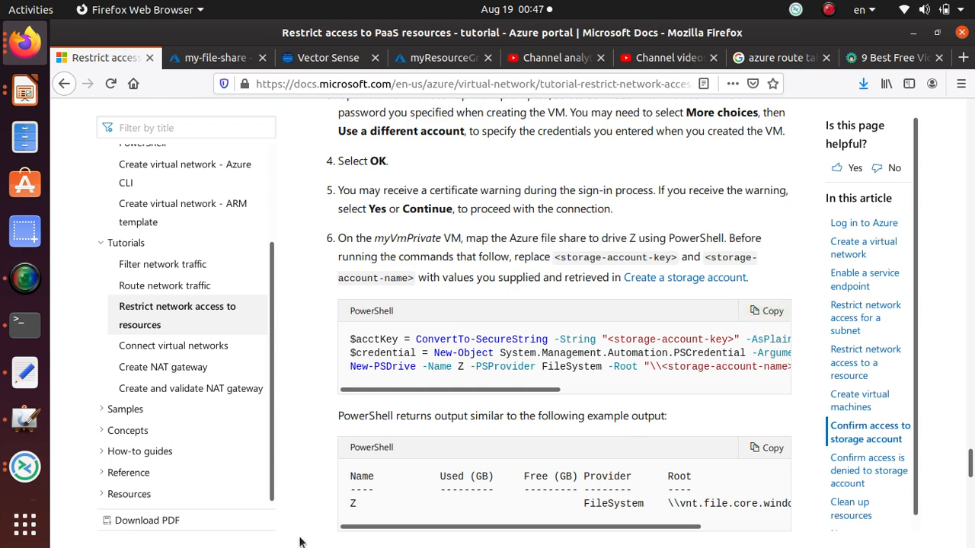
Step: Paste the three drive Z mapping commands below the connection string in the notes
{"action": "left_click", "coordinate": [24, 377]}
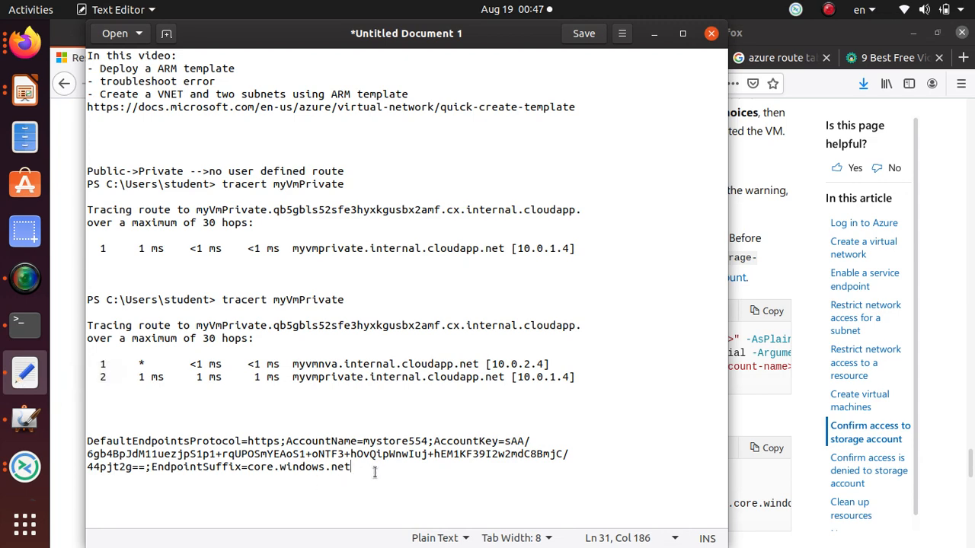
{"action": "key", "text": "Return"}
{"action": "key", "text": "Return"}
{"action": "key", "text": "Return"}
{"action": "key", "text": "Return"}
{"action": "key", "text": "Return"}
{"action": "key", "text": "Return"}
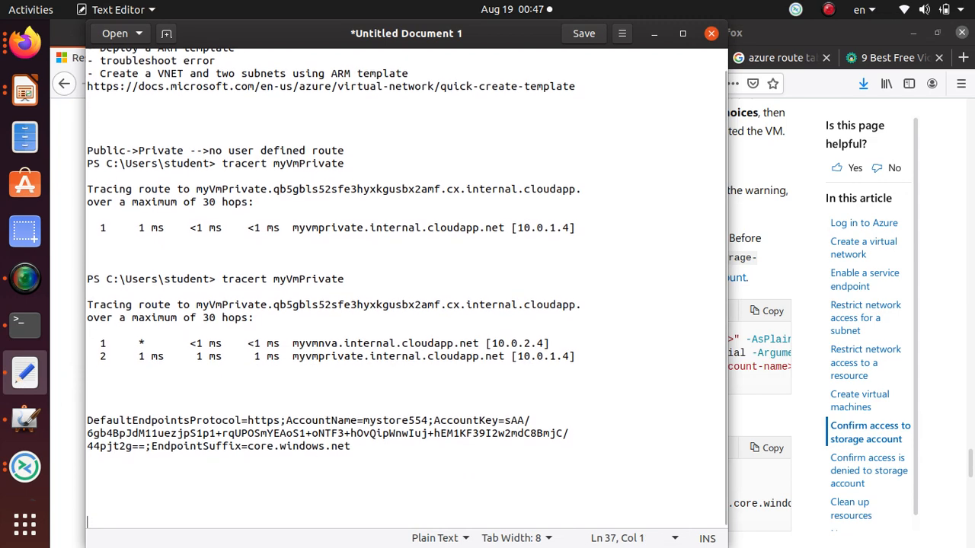
{"action": "key", "text": "ctrl+v"}
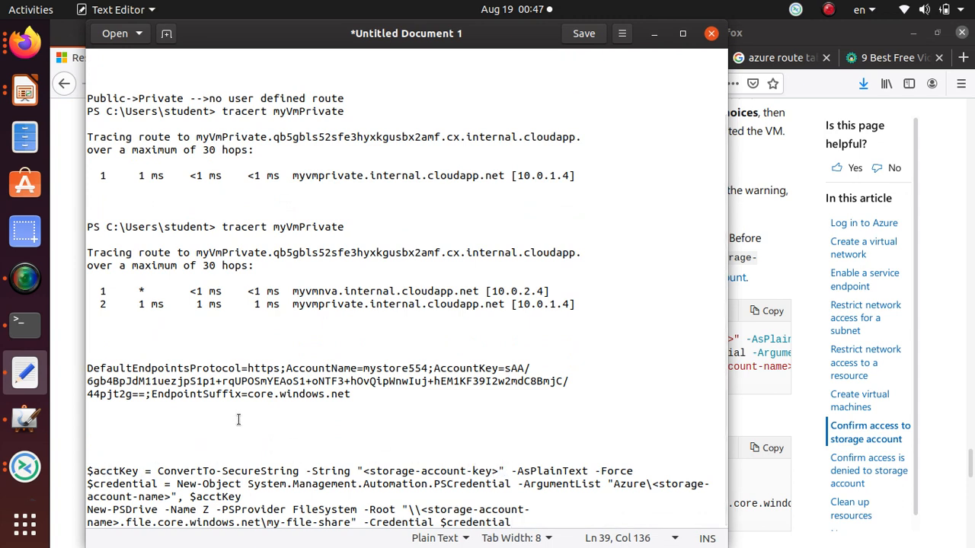
Step: Replace the <storage-account-key> placeholder with the copied connection string
{"action": "left_click_drag", "start_coordinate": [354, 394], "coordinate": [88, 367]}
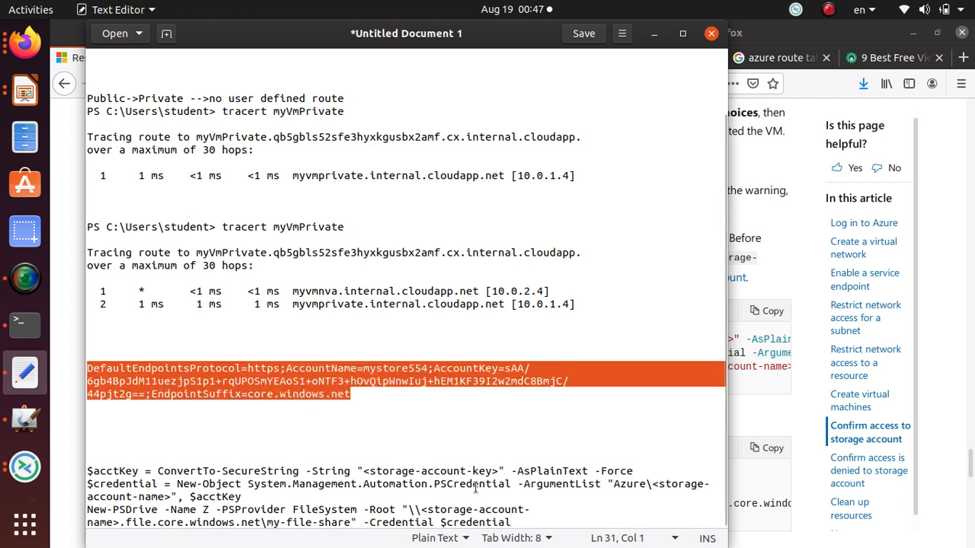
{"action": "left_click_drag", "start_coordinate": [499, 472], "coordinate": [364, 467]}
{"action": "key", "text": "ctrl+v"}
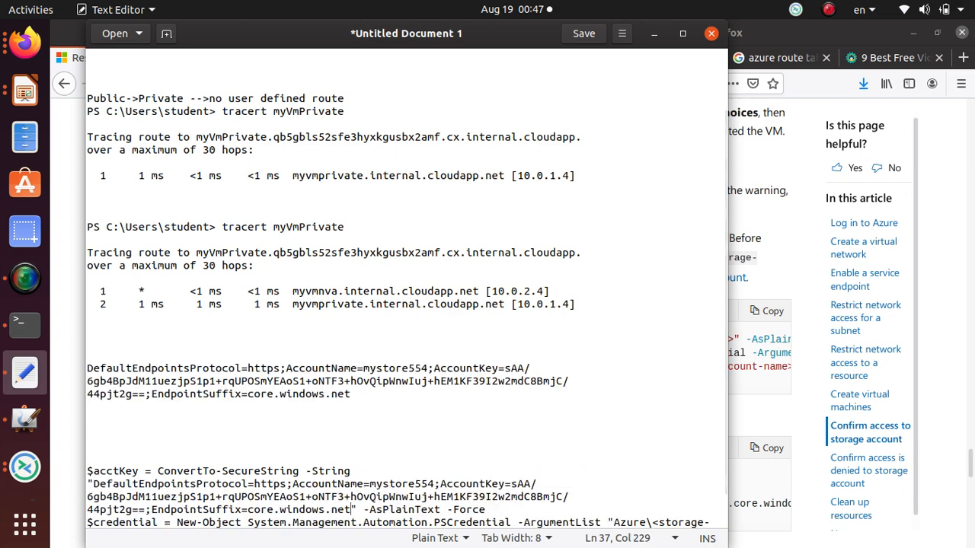
{"action": "scroll", "coordinate": [385, 377], "scroll_direction": "down", "scroll_amount": 1}
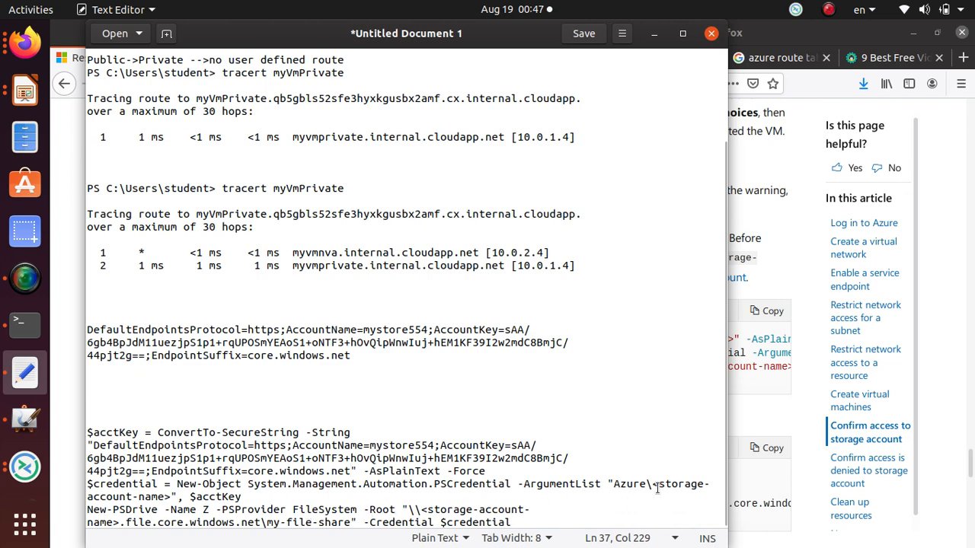
{"action": "key", "text": "alt+Tab"}
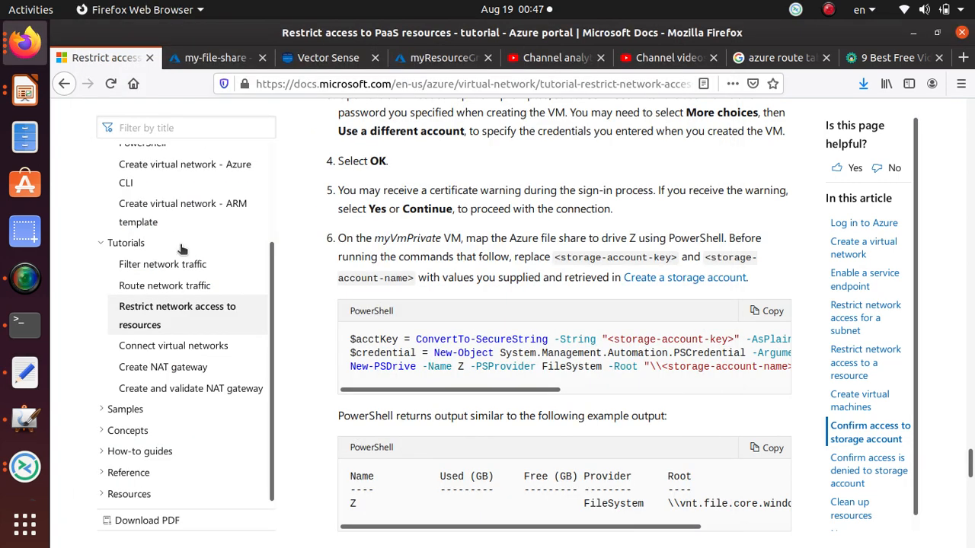
Step: Copy the storage account name mystore554 from the File shares page title
{"action": "key", "text": "alt+Tab"}
{"action": "key", "text": "alt+Tab"}
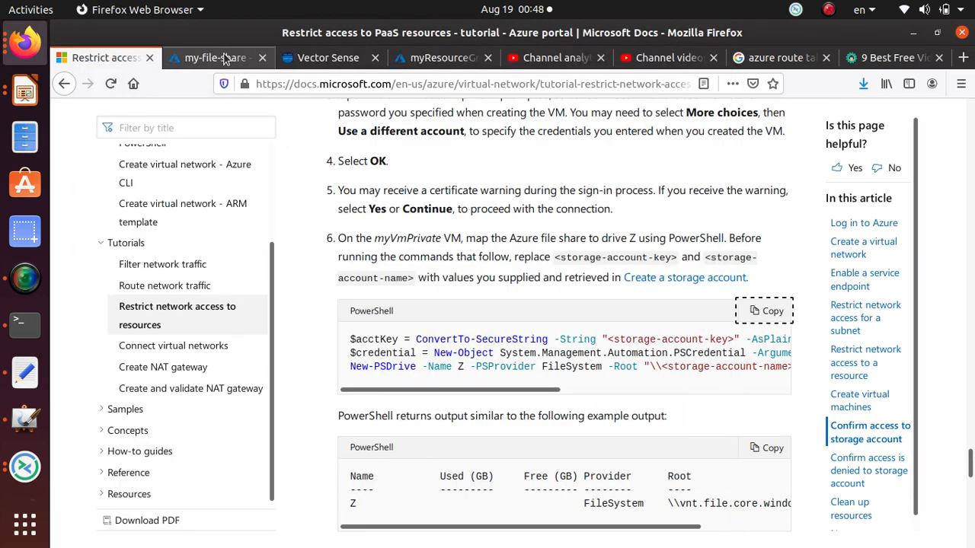
{"action": "scroll", "coordinate": [228, 236], "scroll_direction": "up", "scroll_amount": 2}
{"action": "left_click", "coordinate": [216, 57]}
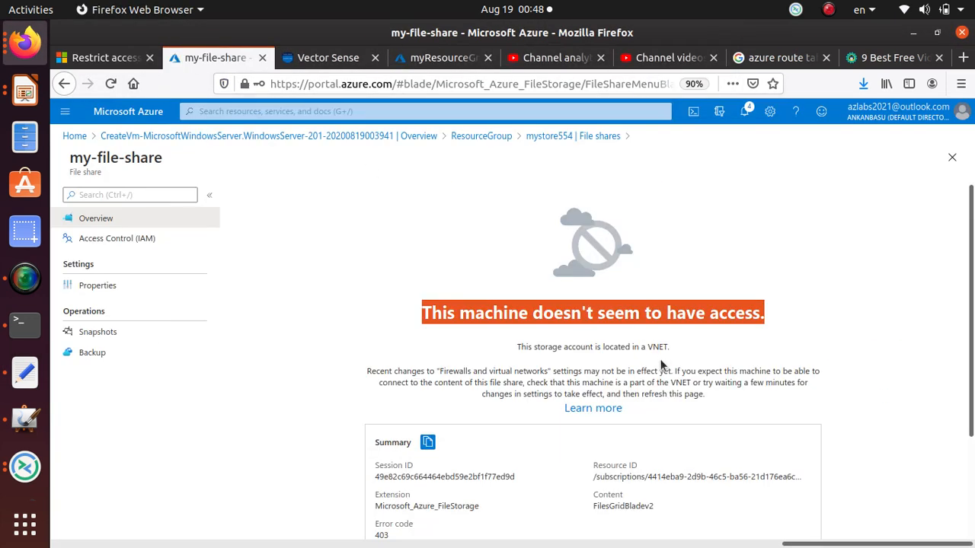
{"action": "left_click_drag", "start_coordinate": [164, 158], "coordinate": [69, 158]}
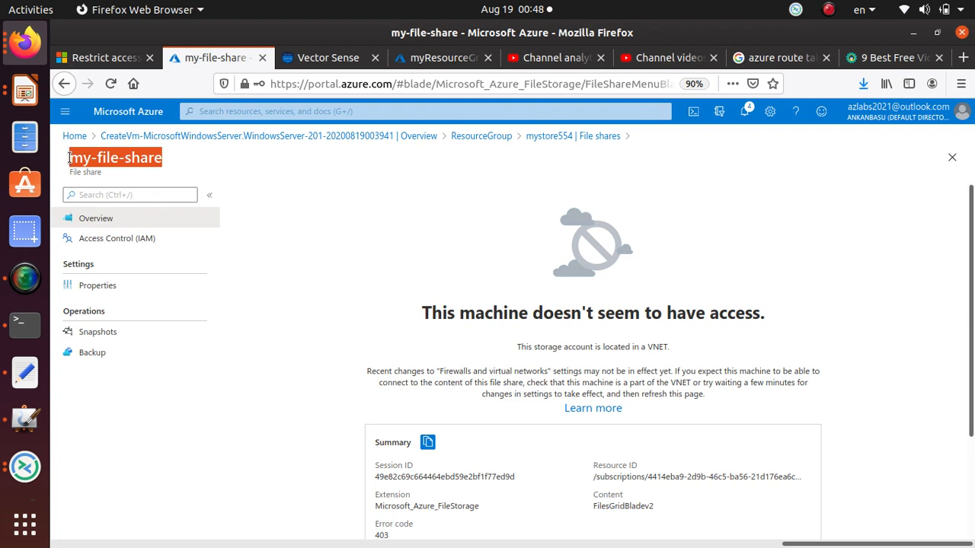
{"action": "left_click", "coordinate": [547, 137]}
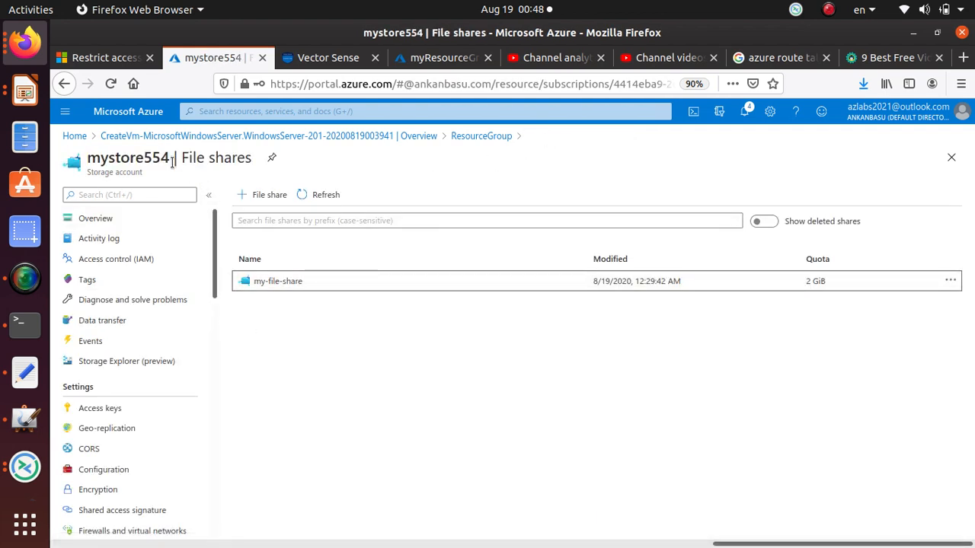
{"action": "left_click_drag", "start_coordinate": [169, 158], "coordinate": [86, 158]}
{"action": "right_click", "coordinate": [124, 163]}
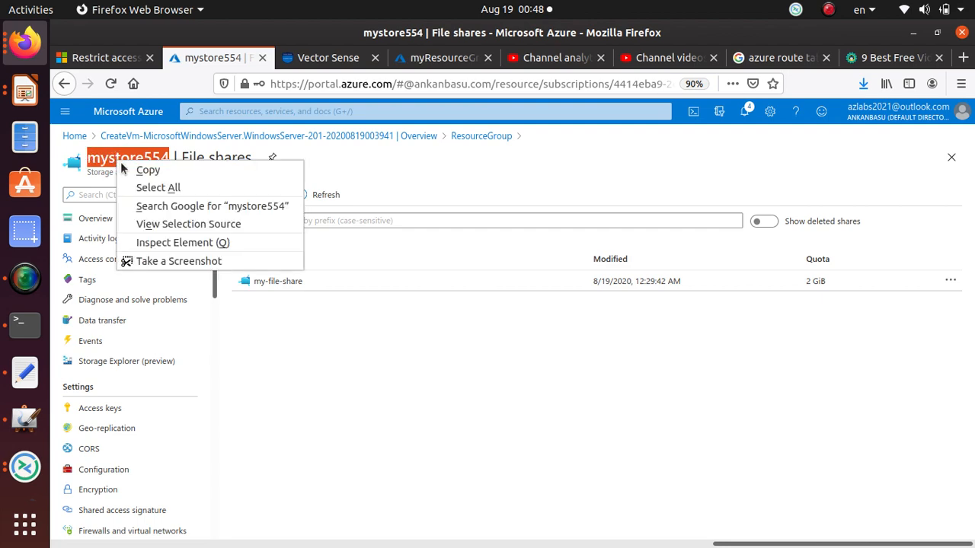
{"action": "left_click", "coordinate": [139, 169]}
{"action": "key", "text": "alt+Tab"}
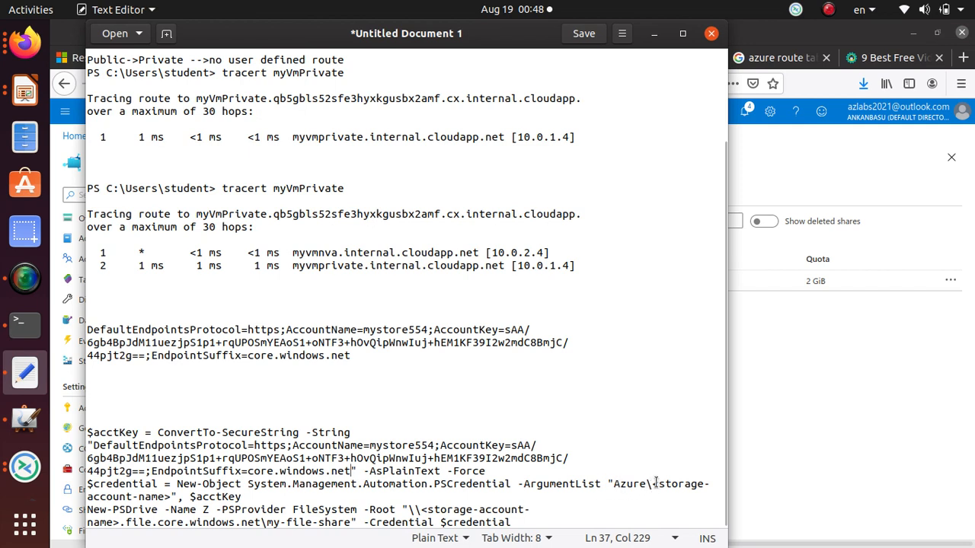
Step: Put mystore554 into both <storage-account-name> placeholders: credential user and drive root path
{"action": "left_click_drag", "start_coordinate": [653, 483], "coordinate": [173, 496]}
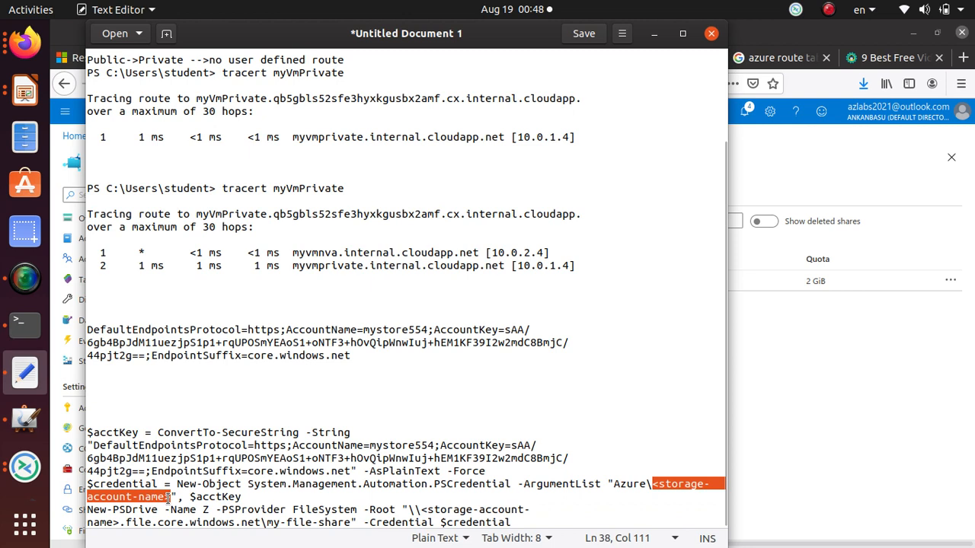
{"action": "key", "text": "ctrl+v"}
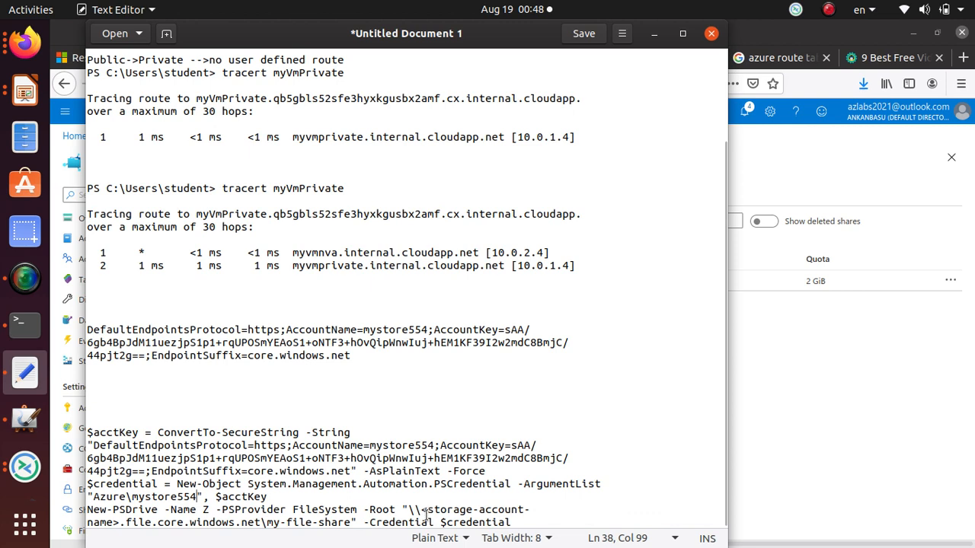
{"action": "left_click_drag", "start_coordinate": [423, 509], "coordinate": [119, 523]}
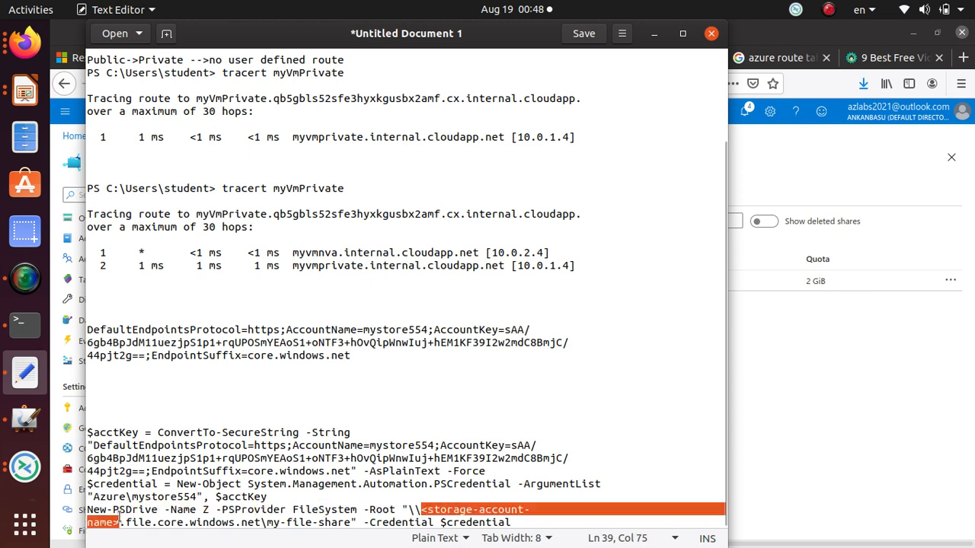
{"action": "key", "text": "ctrl+v"}
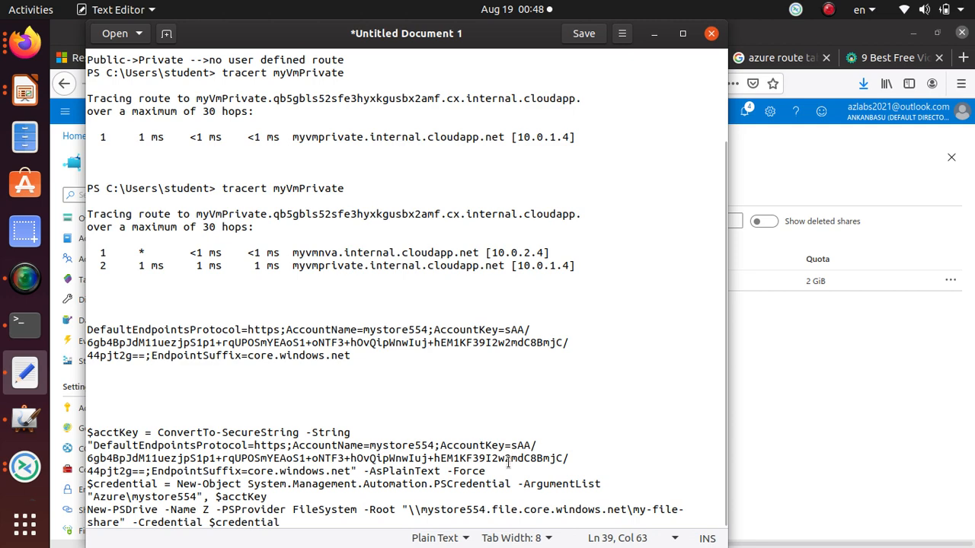
Step: Copy the three finished drive-mapping PowerShell commands
{"action": "left_click_drag", "start_coordinate": [282, 523], "coordinate": [87, 433]}
{"action": "right_click", "coordinate": [166, 472]}
{"action": "left_click", "coordinate": [220, 364]}
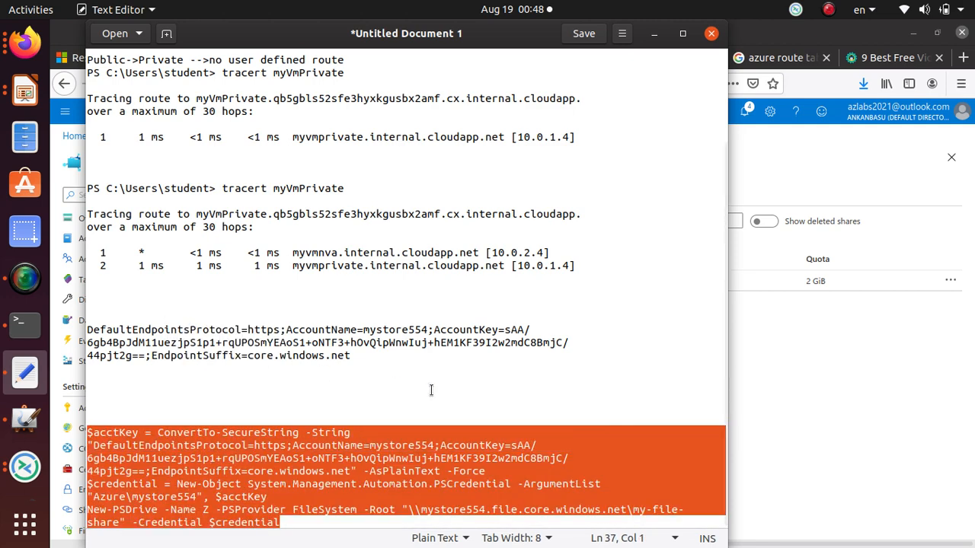
{"action": "key", "text": "alt+Tab"}
{"action": "key", "text": "alt+Tab"}
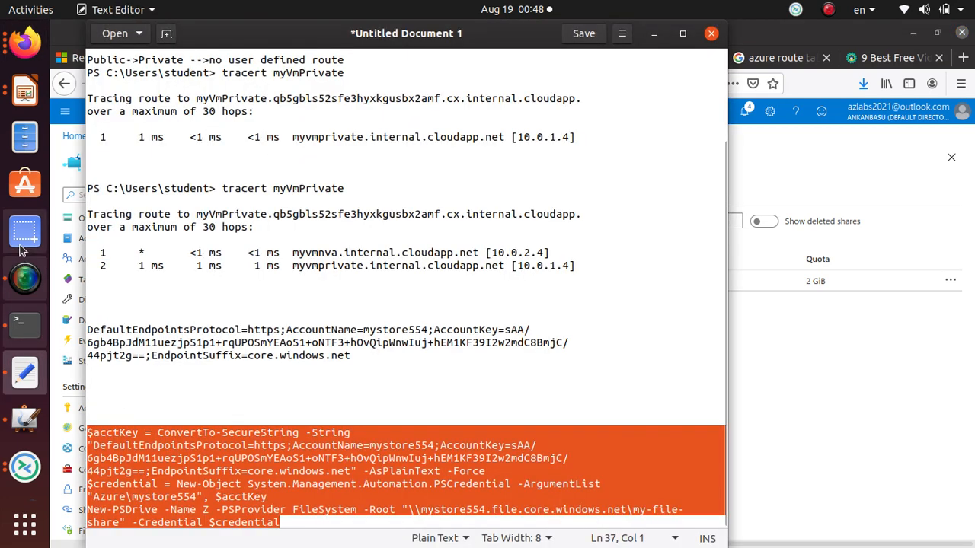
Step: Clear the VM's PowerShell prompt and re-copy the finished commands from the notes
{"action": "left_click", "coordinate": [25, 462]}
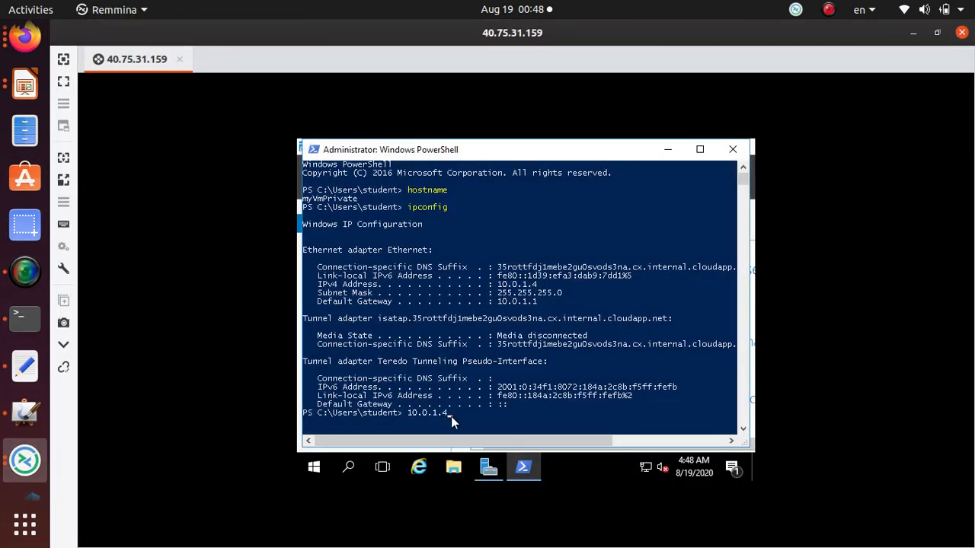
{"action": "key", "text": "BackSpace"}
{"action": "key", "text": "BackSpace"}
{"action": "key", "text": "BackSpace"}
{"action": "key", "text": "BackSpace"}
{"action": "key", "text": "BackSpace"}
{"action": "key", "text": "BackSpace"}
{"action": "key", "text": "BackSpace"}
{"action": "key", "text": "alt+Tab"}
{"action": "right_click", "coordinate": [356, 497]}
{"action": "left_click", "coordinate": [418, 394]}
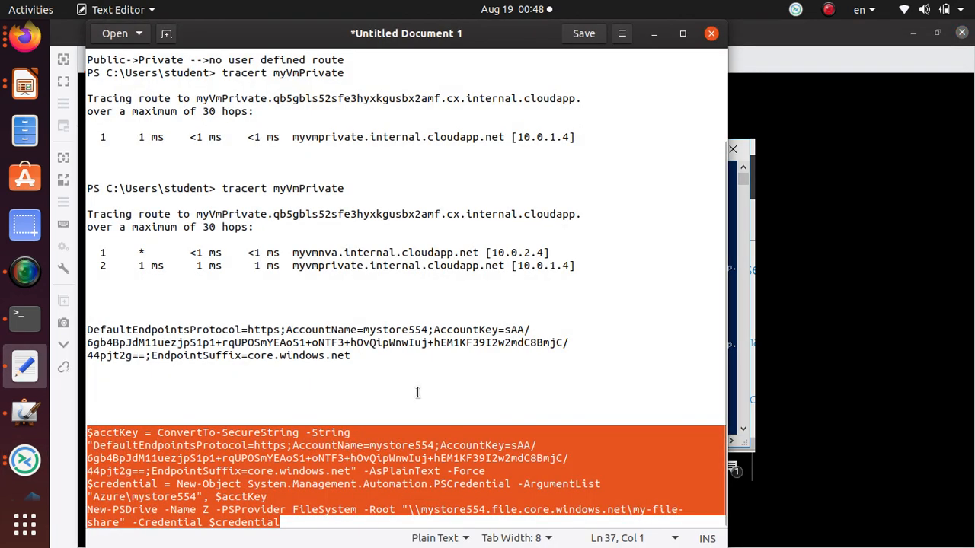
{"action": "key", "text": "alt+Tab"}
Step: Run the drive Z mapping commands; New-PSDrive fails with a network password error
{"action": "right_click", "coordinate": [436, 415]}
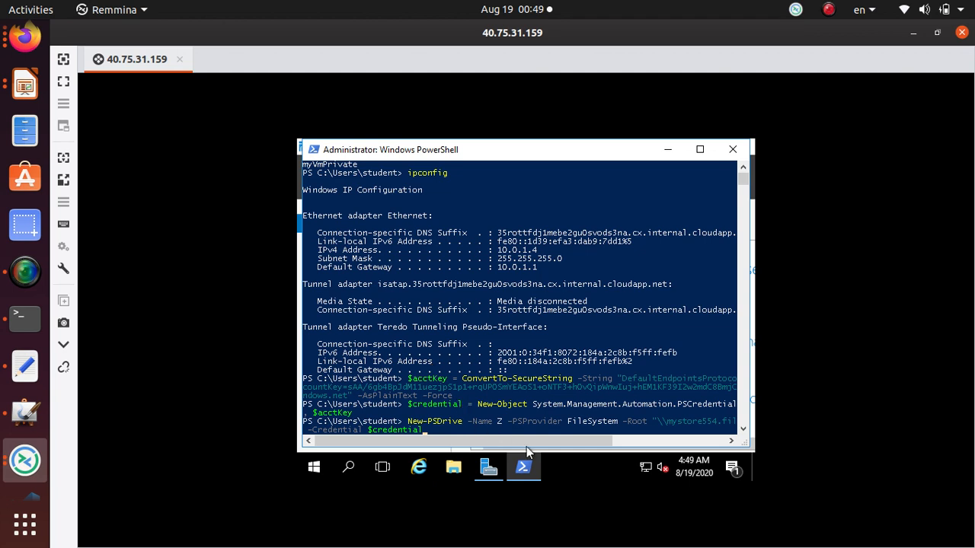
{"action": "key", "text": "Return"}
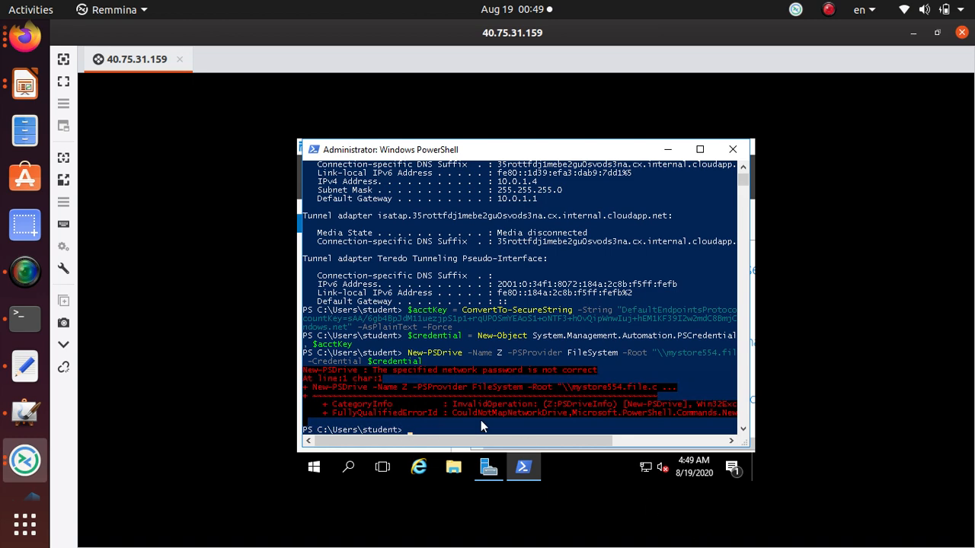
{"action": "left_click_drag", "start_coordinate": [751, 391], "coordinate": [882, 380]}
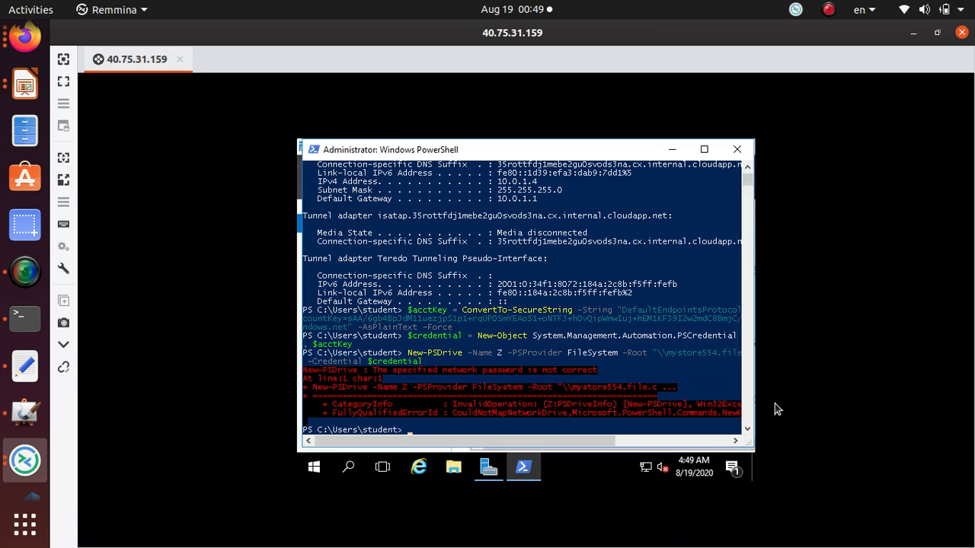
{"action": "left_click_drag", "start_coordinate": [555, 437], "coordinate": [467, 434]}
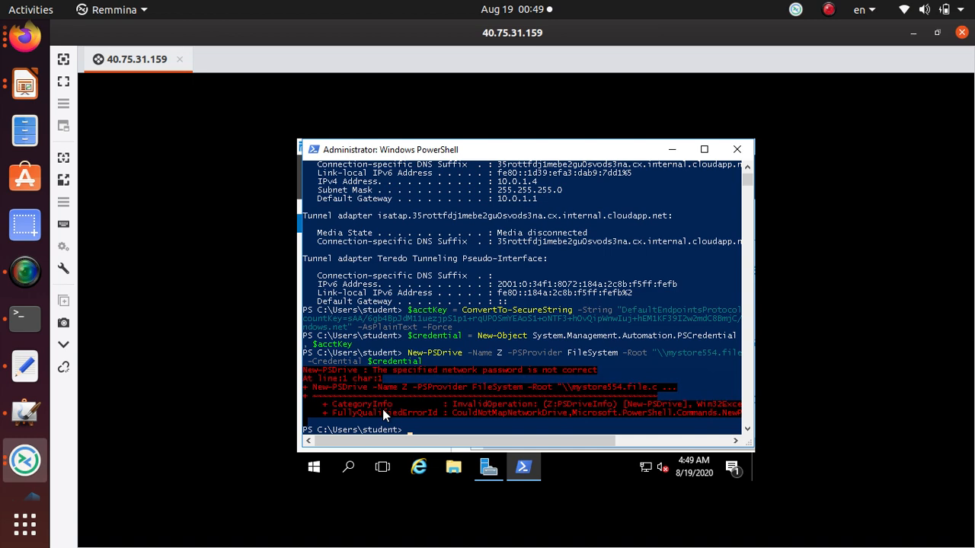
Step: Bring Firefox forward on the Azure portal's mystore554 File shares page listing my-file-share (2 GiB)
{"action": "left_click", "coordinate": [25, 271]}
{"action": "left_click", "coordinate": [224, 111]}
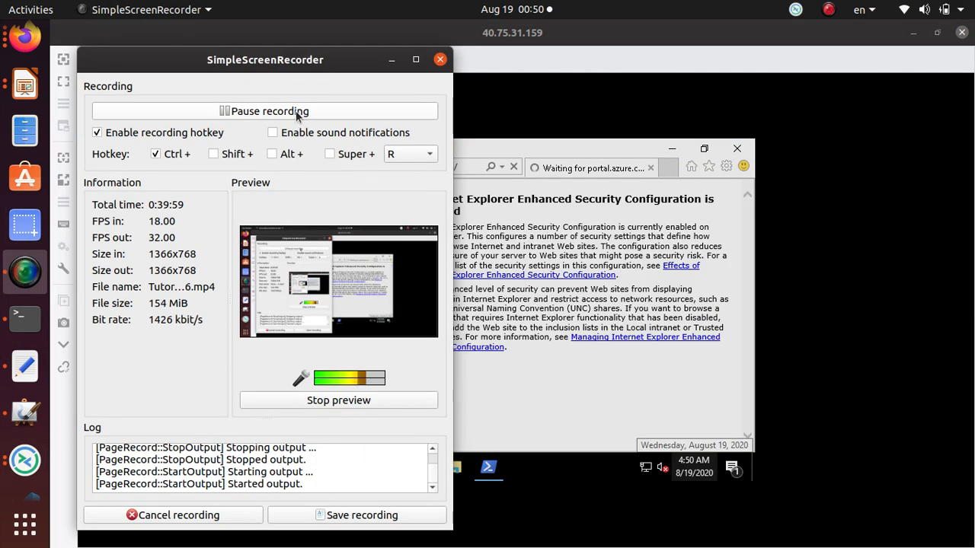
{"action": "left_click", "coordinate": [390, 59]}
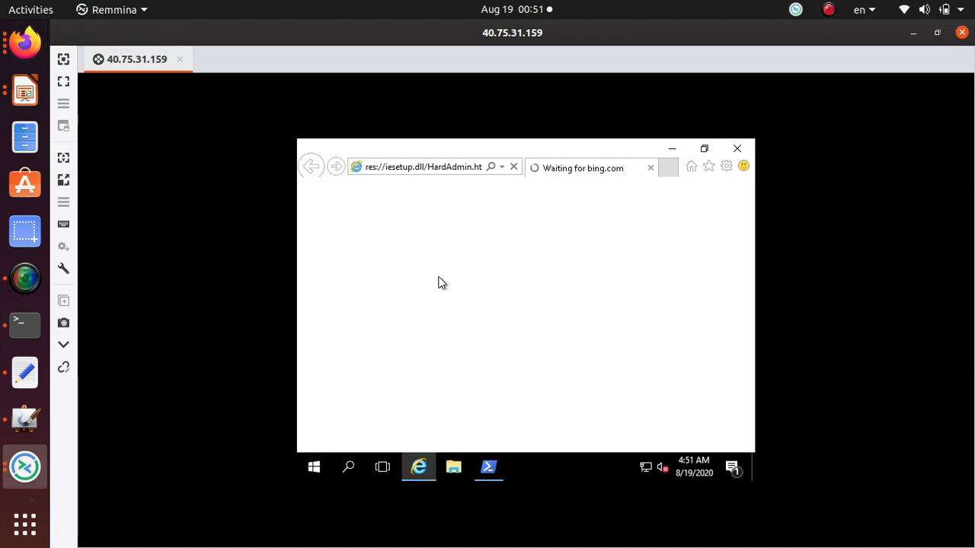
{"action": "left_click", "coordinate": [31, 47]}
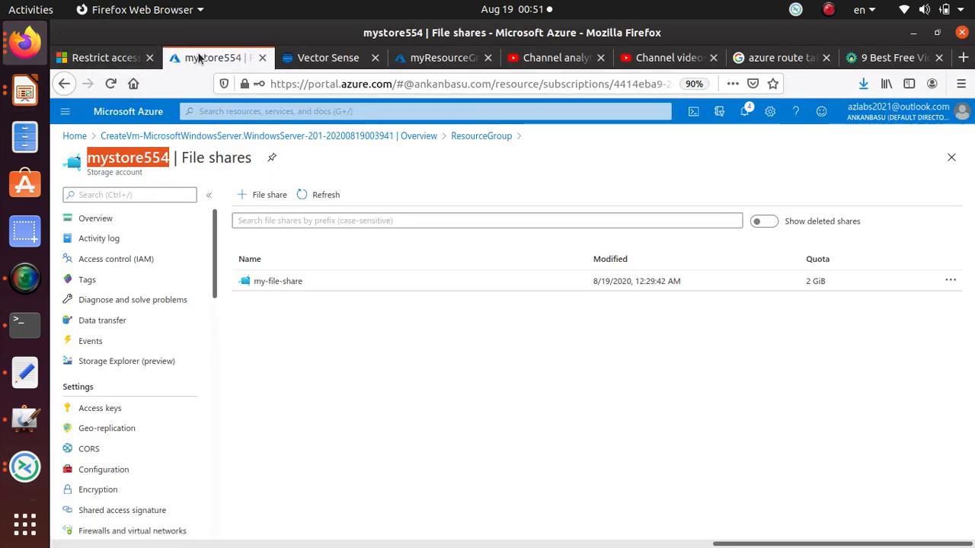
Step: In the remote session, turn off blocked-content prompts and dismiss Internet Explorer's security warning
{"action": "key", "text": "alt+Tab"}
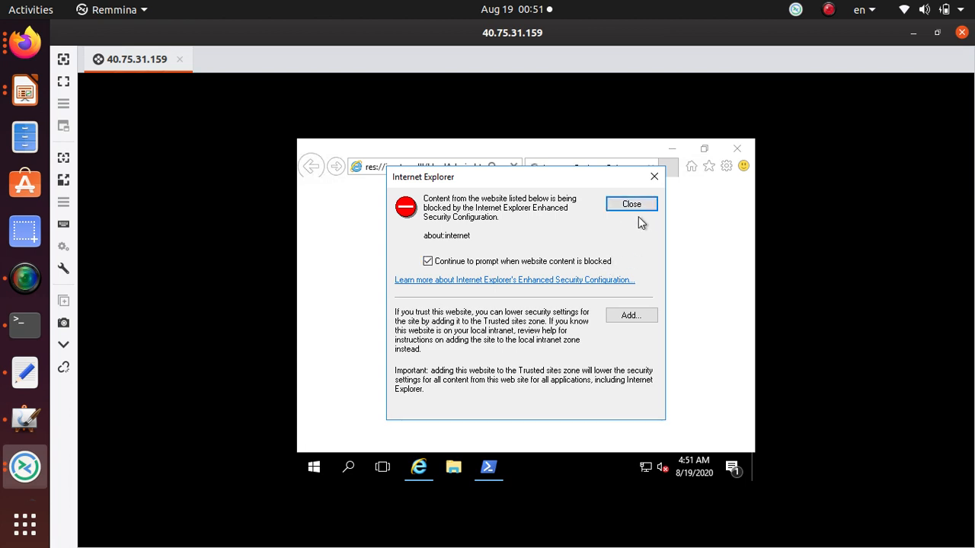
{"action": "left_click", "coordinate": [428, 262]}
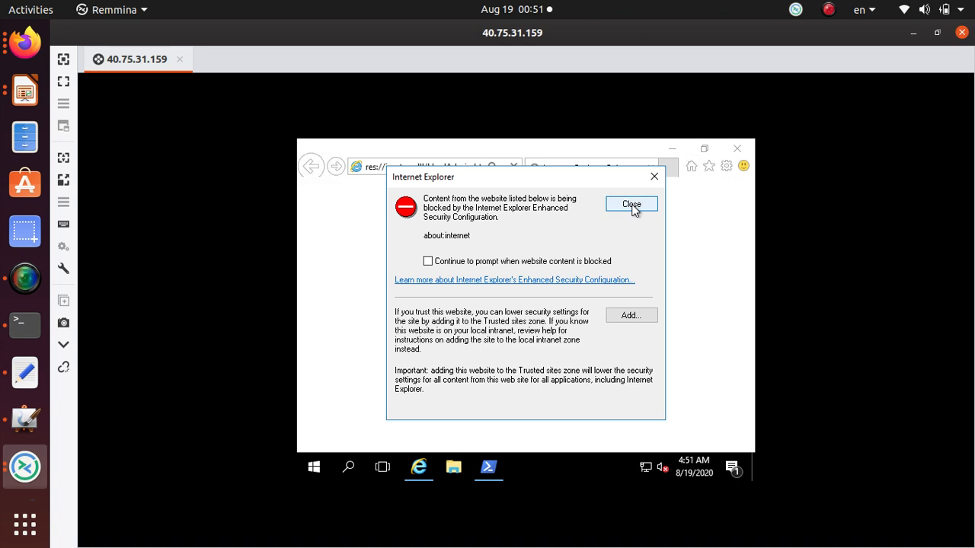
{"action": "left_click", "coordinate": [631, 207]}
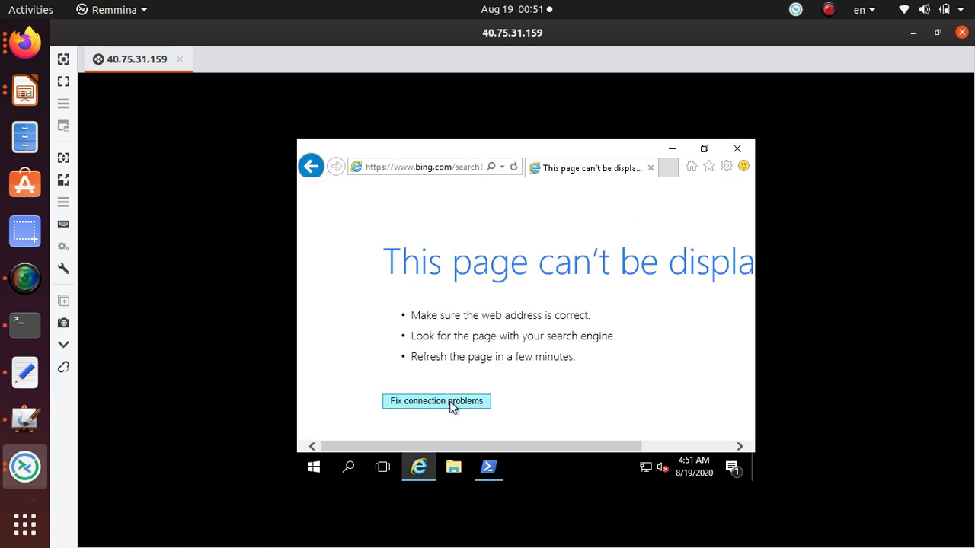
Step: Navigate Internet Explorer to portal.azure.com, which still shows 'This page can't be displayed'
{"action": "left_click", "coordinate": [432, 168]}
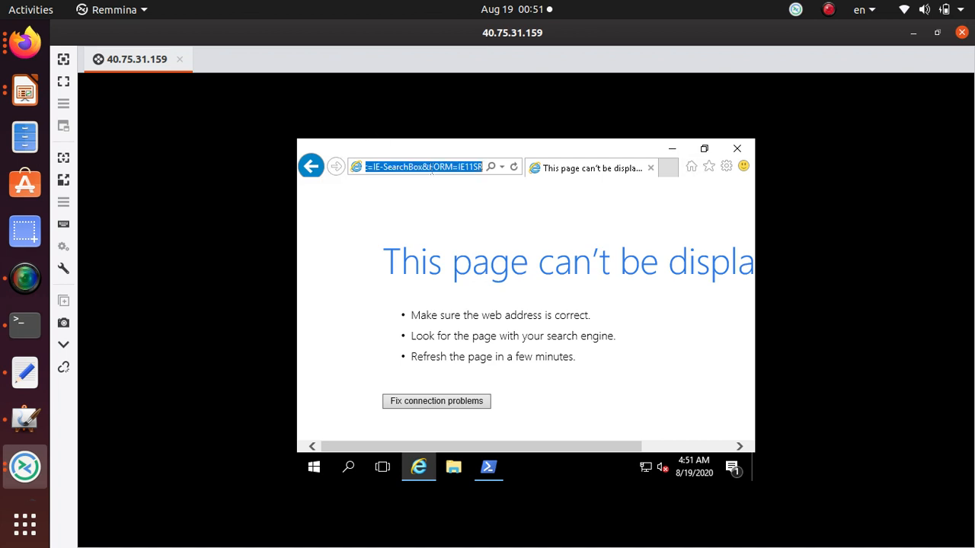
{"action": "key", "text": "BackSpace"}
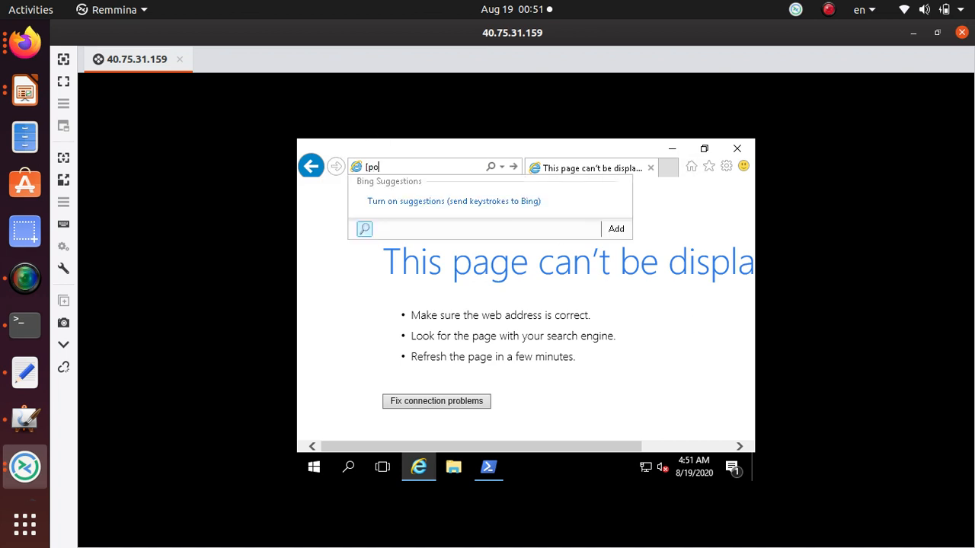
{"action": "type", "text": "port"}
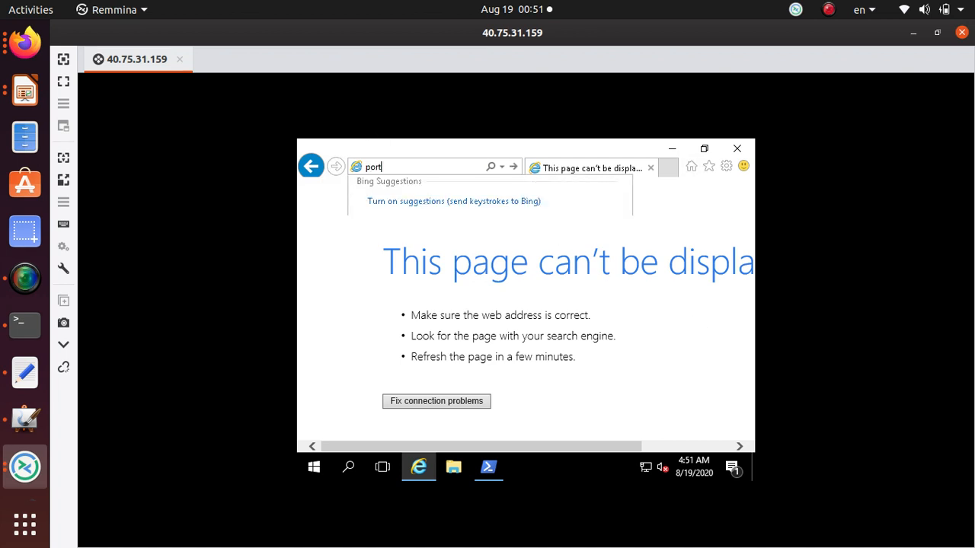
{"action": "type", "text": "al.azure.com"}
{"action": "key", "text": "Return"}
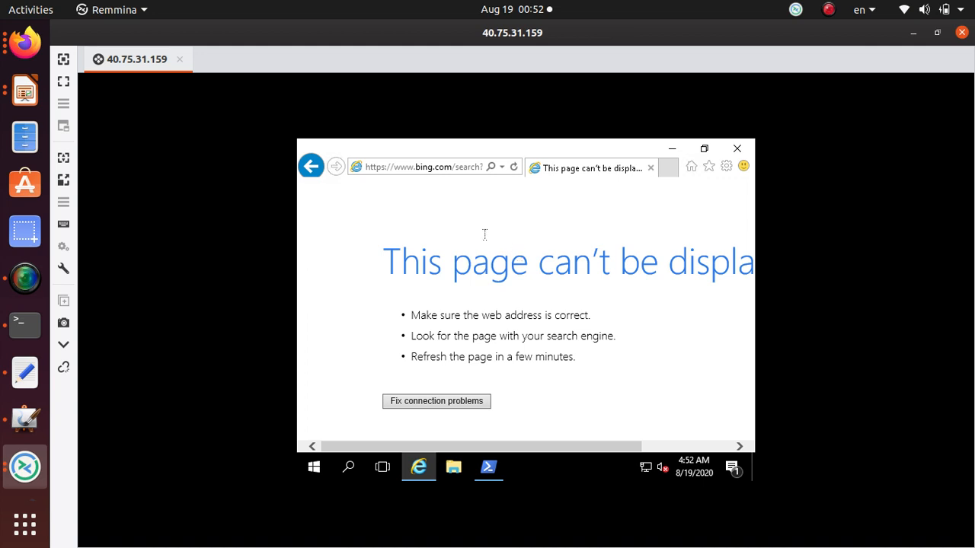
Step: In the notes, replace the $acctKey connection string with the pasted storage account key
{"action": "left_click", "coordinate": [22, 286]}
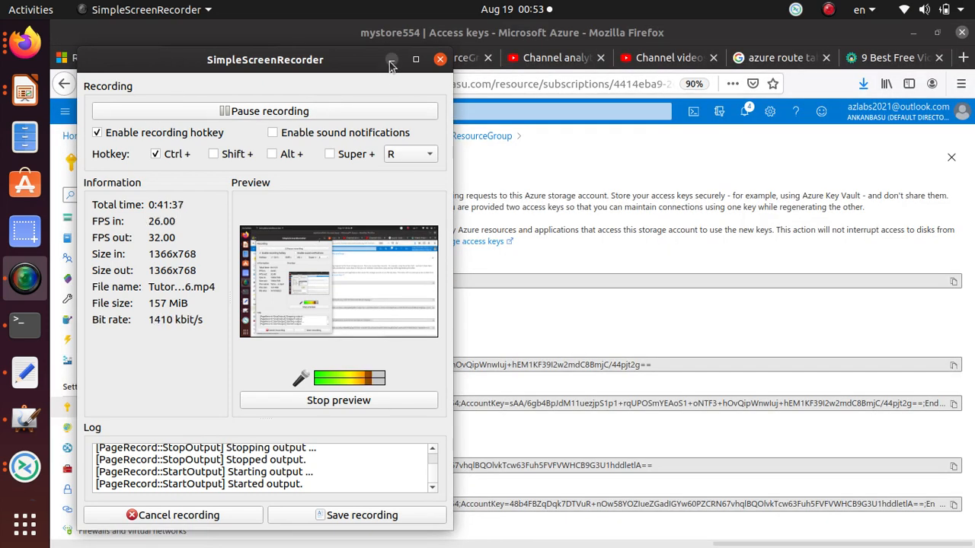
{"action": "left_click", "coordinate": [390, 61]}
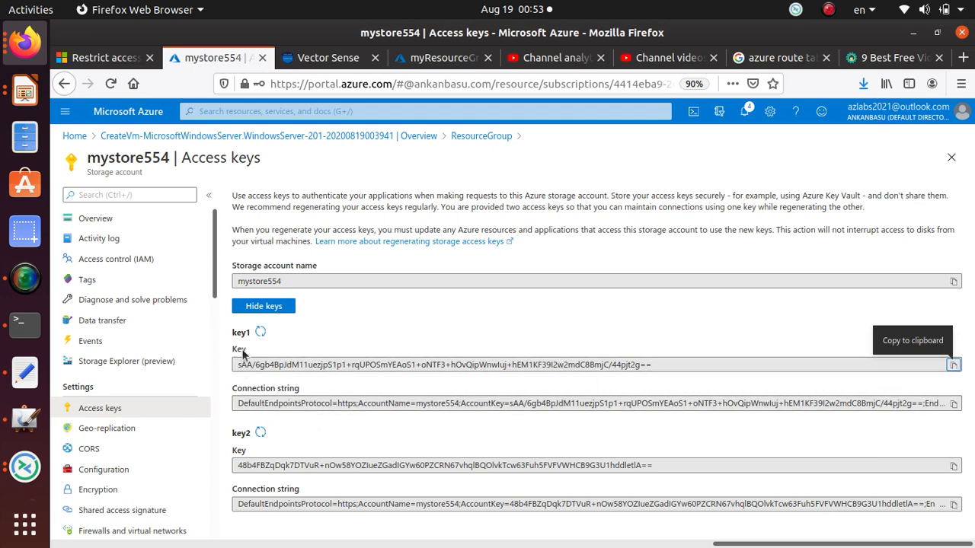
{"action": "left_click", "coordinate": [24, 371]}
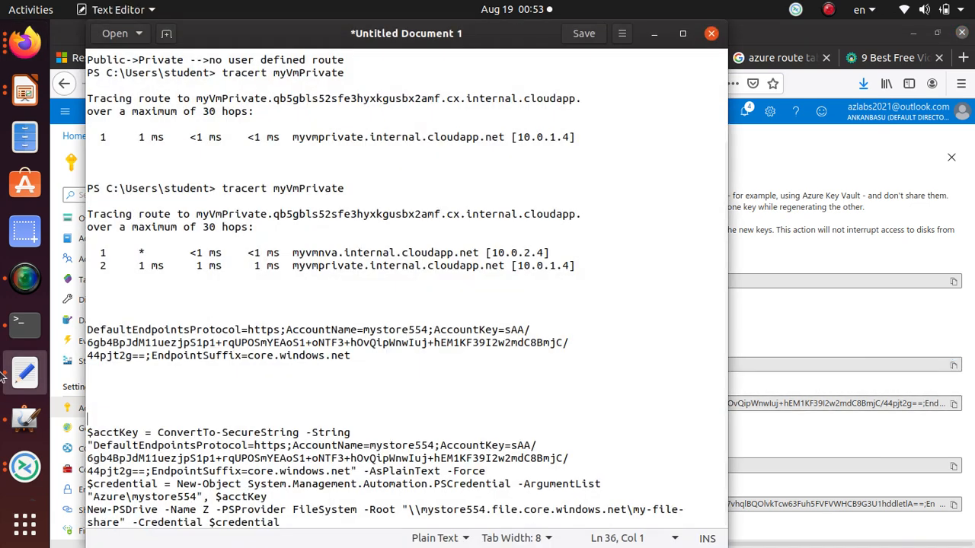
{"action": "left_click", "coordinate": [478, 407]}
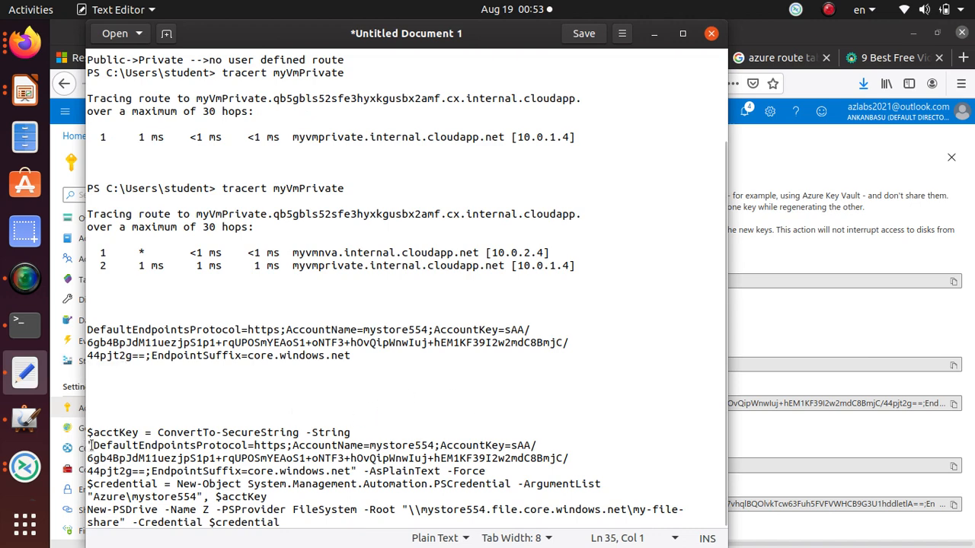
{"action": "left_click_drag", "start_coordinate": [92, 446], "coordinate": [351, 471]}
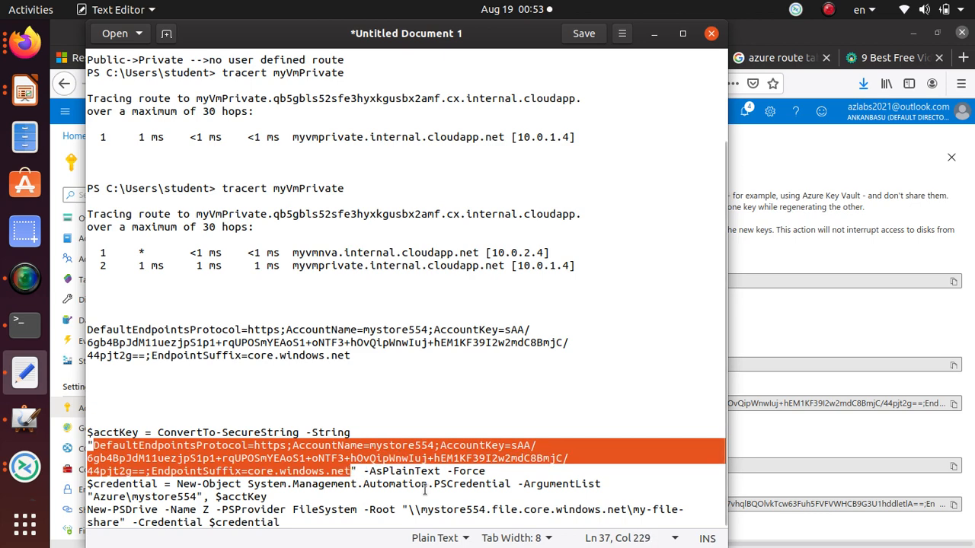
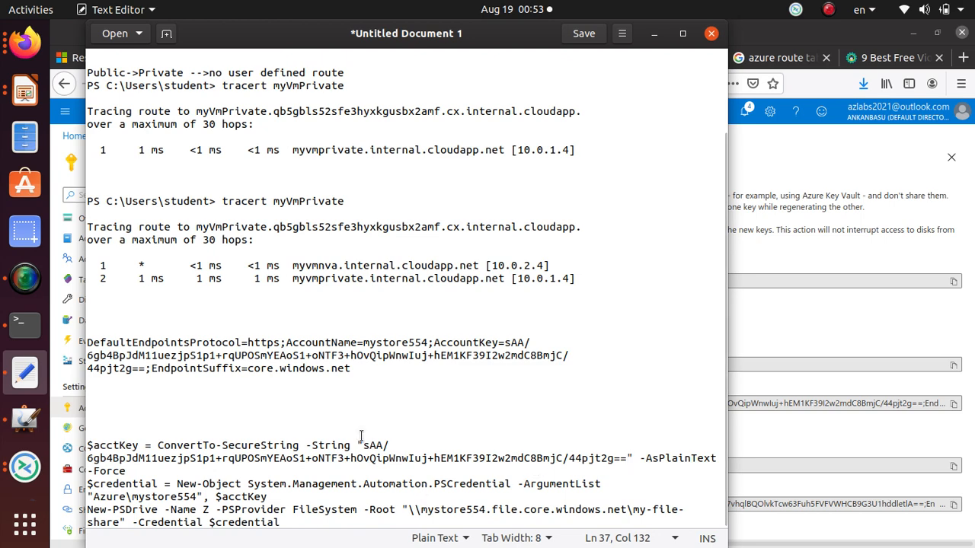
Step: Copy the three corrected drive-mapping commands and return to the remote desktop session
{"action": "left_click_drag", "start_coordinate": [277, 515], "coordinate": [89, 446]}
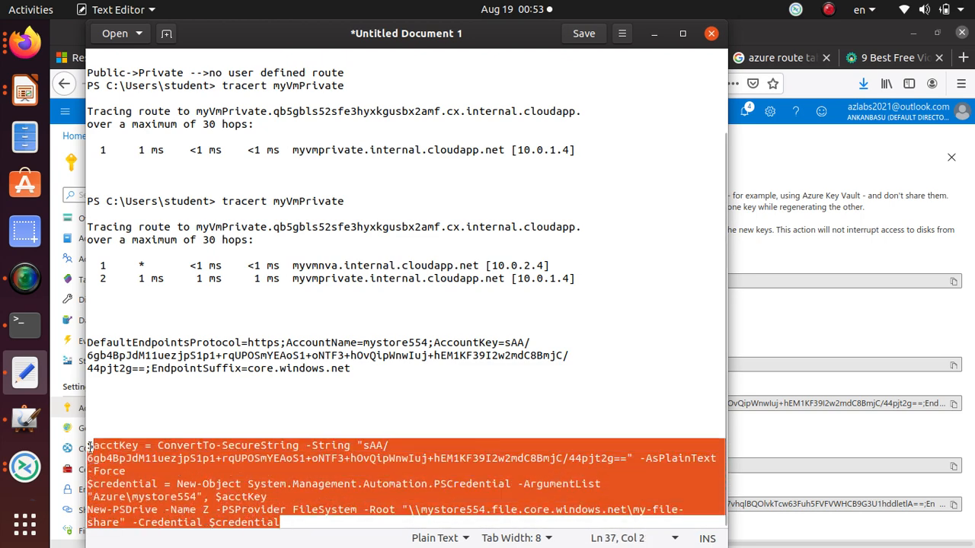
{"action": "right_click", "coordinate": [140, 454]}
{"action": "left_click", "coordinate": [173, 354]}
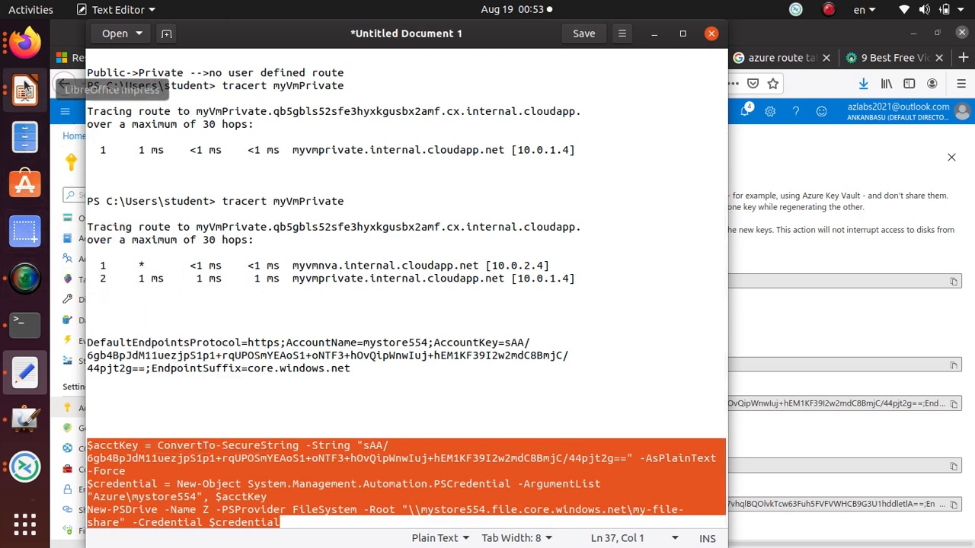
{"action": "key", "text": "alt+Tab"}
{"action": "key", "text": "Tab"}
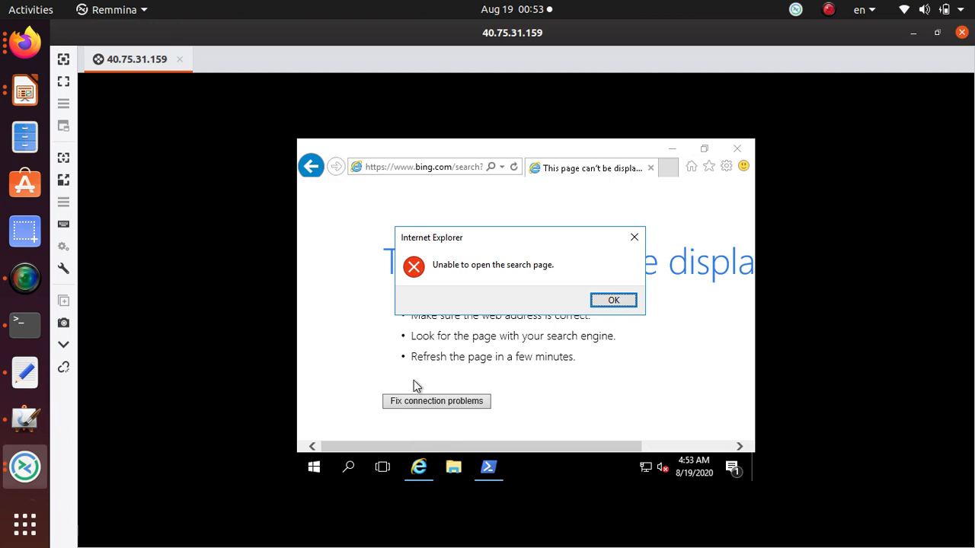
Step: Re-copy the corrected commands and paste them into PowerShell, mapping the mystore554 share as drive Z
{"action": "left_click", "coordinate": [489, 467]}
{"action": "left_click", "coordinate": [449, 421]}
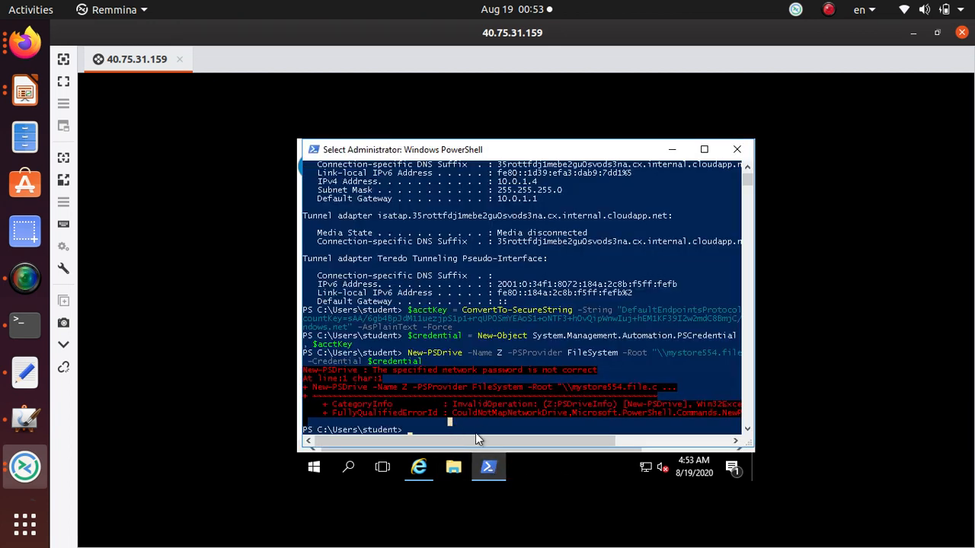
{"action": "right_click", "coordinate": [480, 432]}
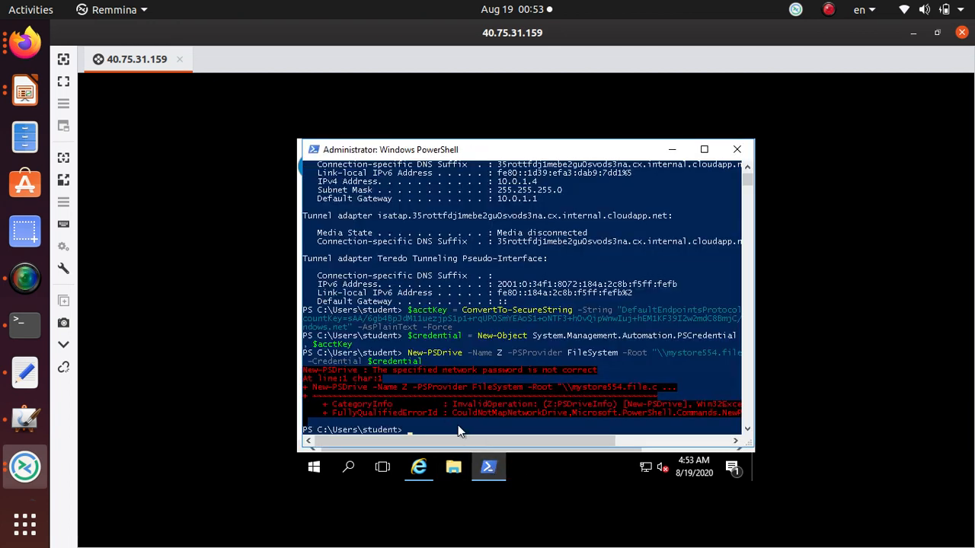
{"action": "key", "text": "alt+Tab"}
{"action": "right_click", "coordinate": [302, 472]}
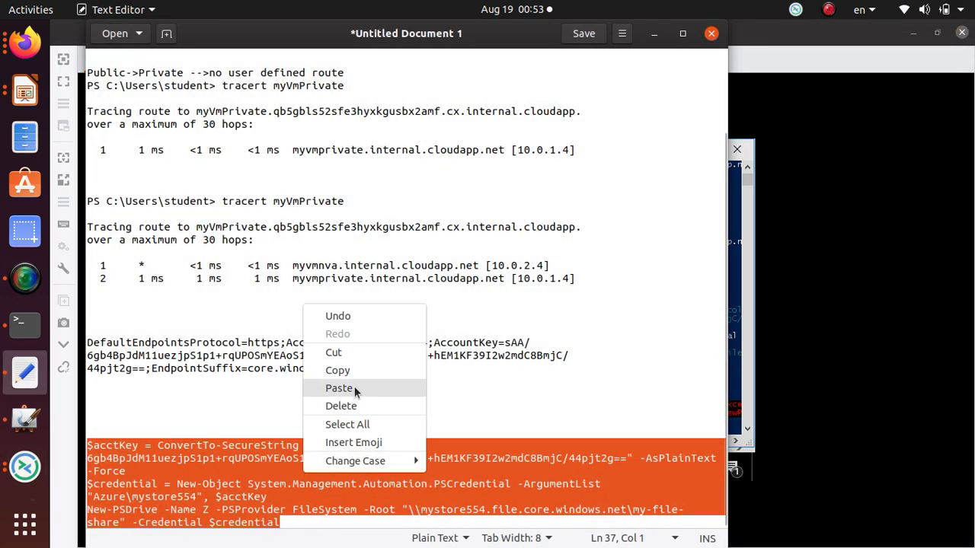
{"action": "left_click", "coordinate": [355, 370]}
{"action": "key", "text": "alt+Tab"}
{"action": "right_click", "coordinate": [440, 431]}
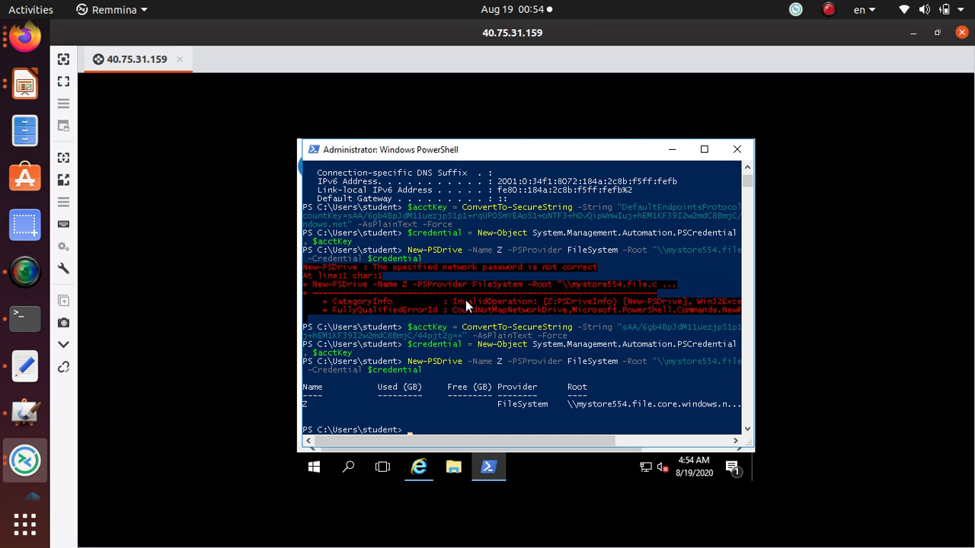
Step: In File Explorer, expand This PC and Windows (C:), then view Temporary Storage (D:) with DATALOSS_WARNING_README
{"action": "left_click", "coordinate": [436, 431]}
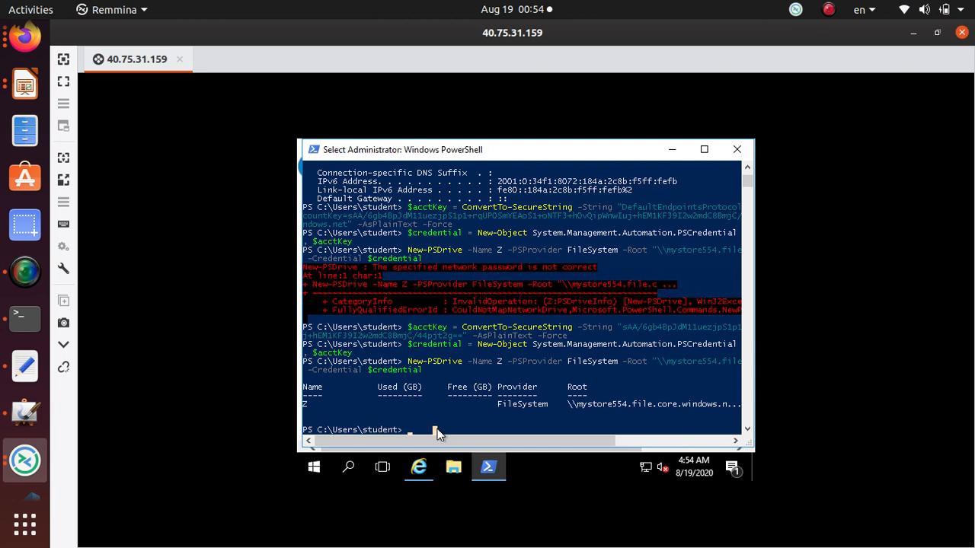
{"action": "left_click", "coordinate": [455, 470]}
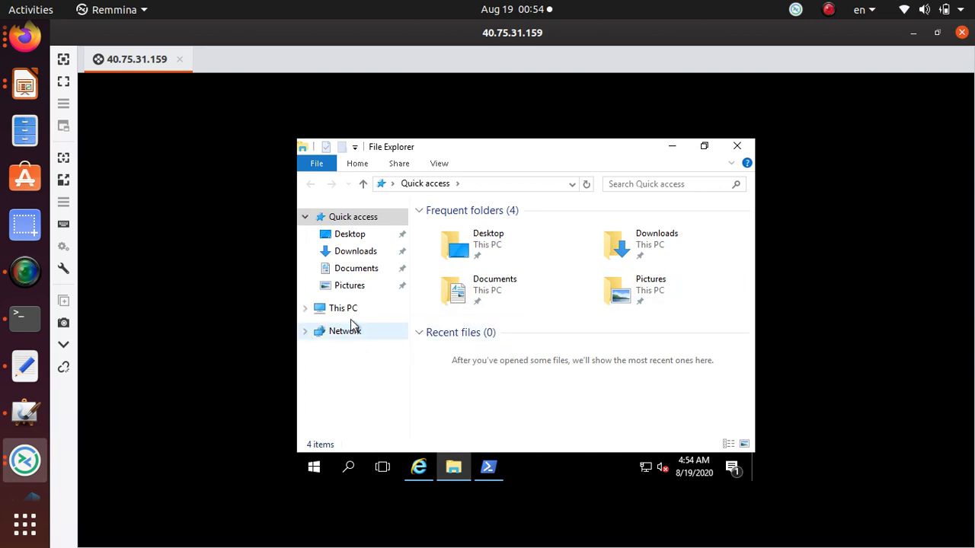
{"action": "left_click", "coordinate": [305, 309]}
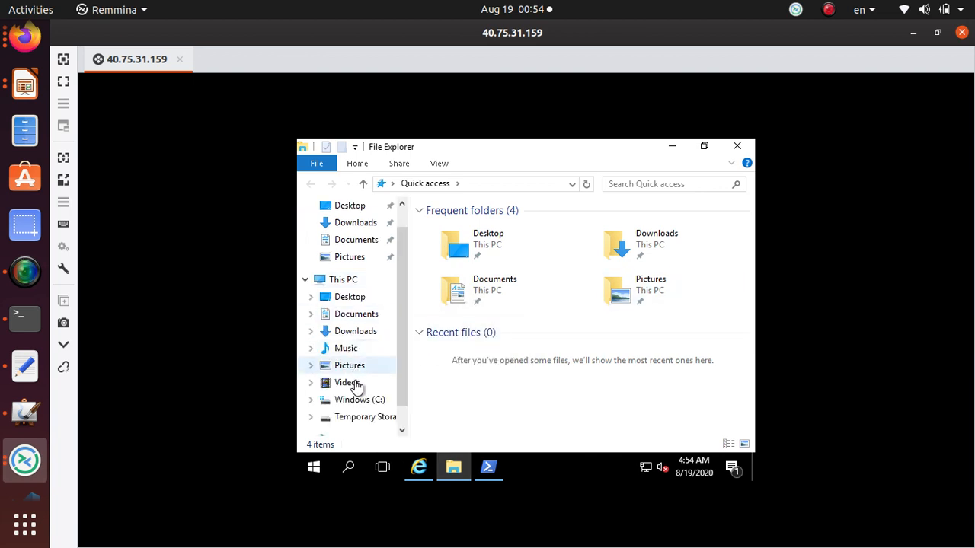
{"action": "scroll", "coordinate": [360, 371], "scroll_direction": "down", "scroll_amount": 1}
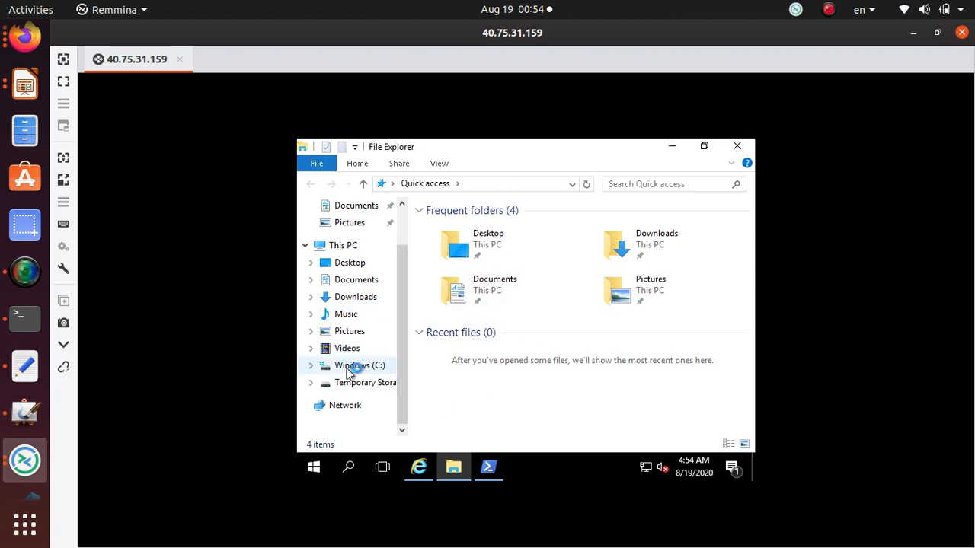
{"action": "left_click", "coordinate": [314, 366]}
{"action": "scroll", "coordinate": [358, 358], "scroll_direction": "down", "scroll_amount": 1}
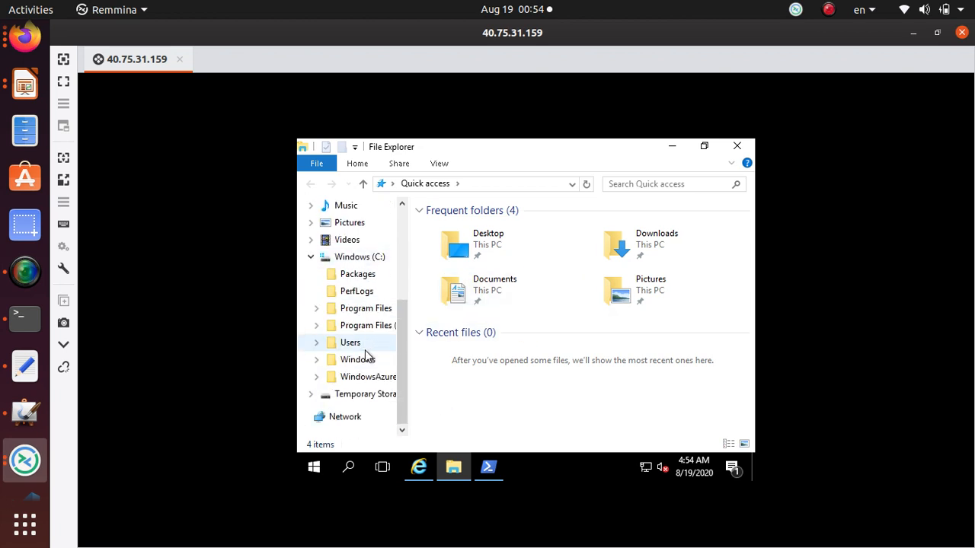
{"action": "left_click", "coordinate": [371, 396]}
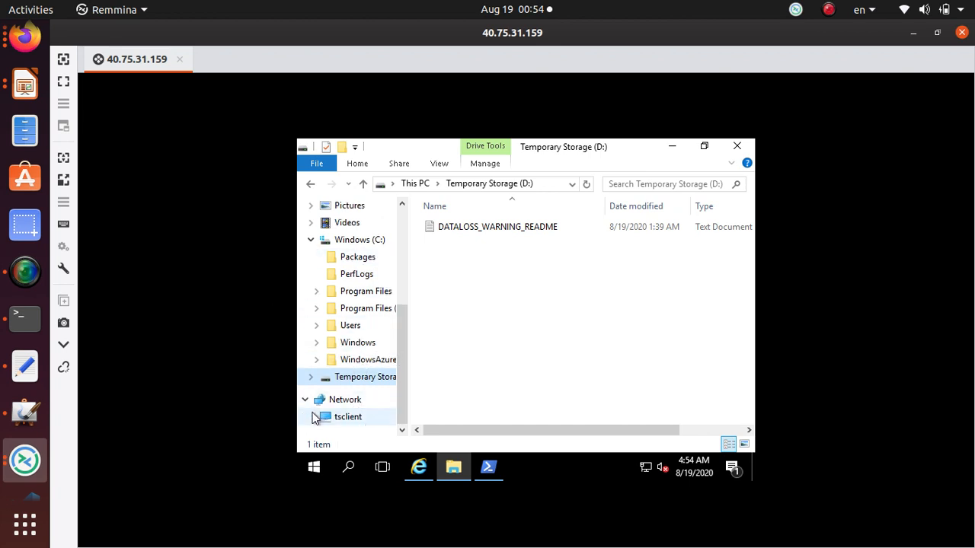
{"action": "left_click_drag", "start_coordinate": [401, 389], "coordinate": [417, 174]}
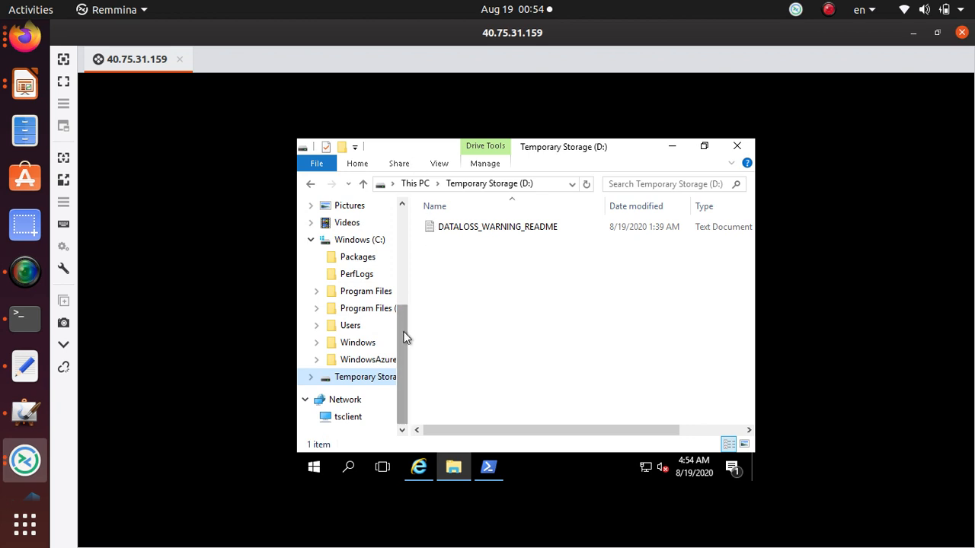
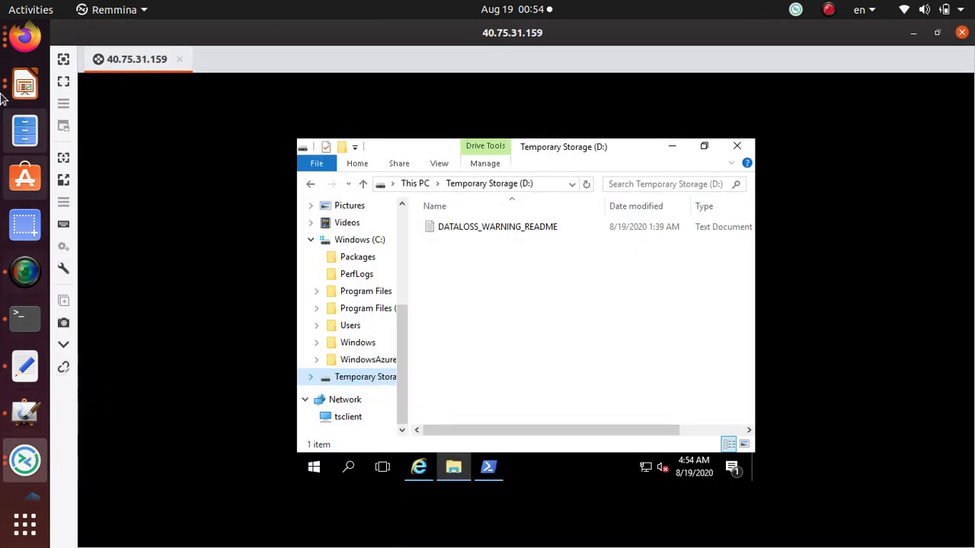
Step: Return from the mystore554 access keys to the ResourceGroup overview listing its 12 resources
{"action": "left_click", "coordinate": [25, 46]}
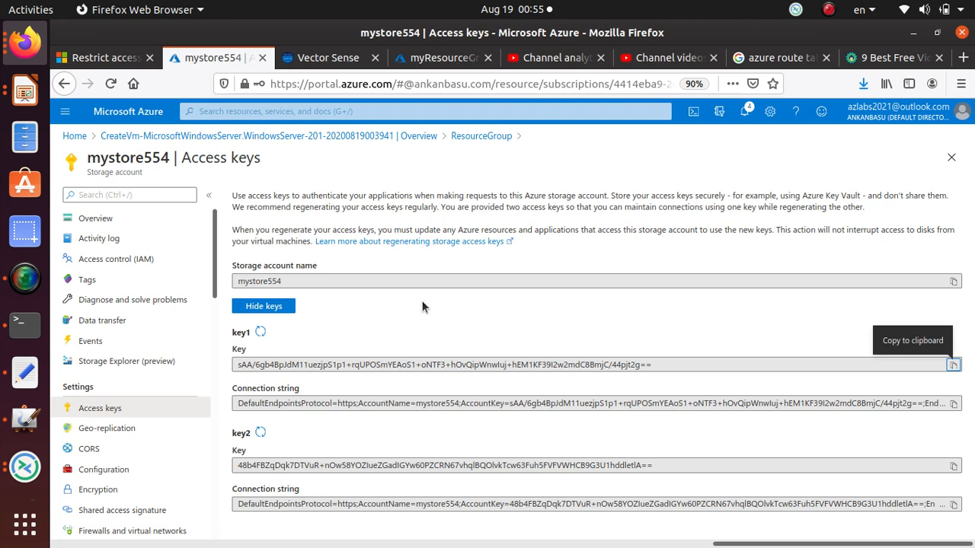
{"action": "left_click", "coordinate": [470, 135]}
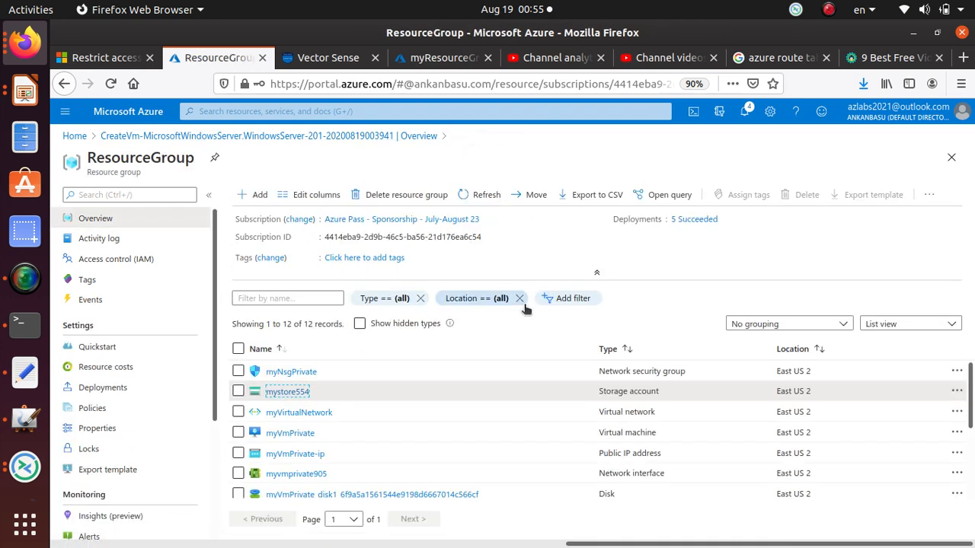
{"action": "left_click", "coordinate": [108, 58]}
Step: In the tutorial, highlight the Z drive mapping sentence and its example output row for drive Z
{"action": "scroll", "coordinate": [475, 270], "scroll_direction": "down", "scroll_amount": 4}
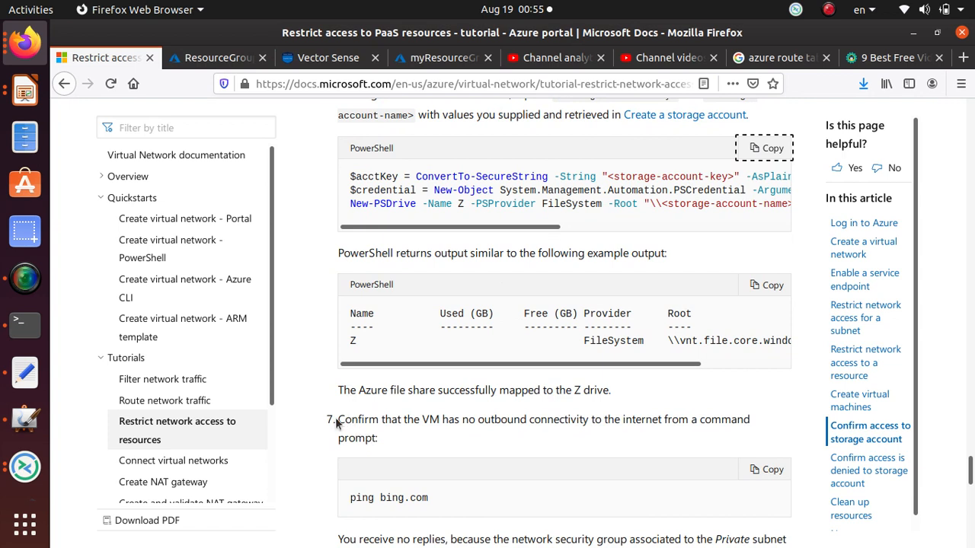
{"action": "triple_click", "coordinate": [398, 388]}
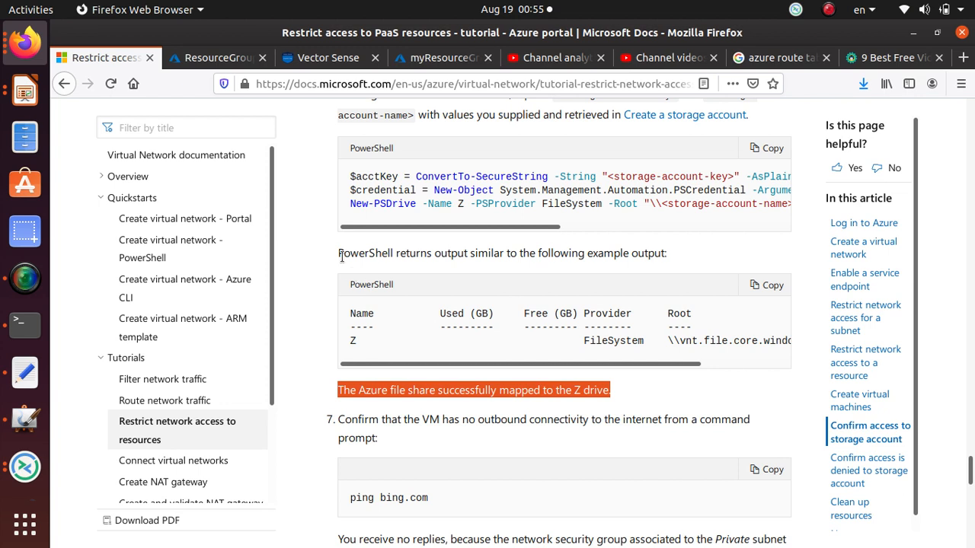
{"action": "left_click", "coordinate": [754, 341]}
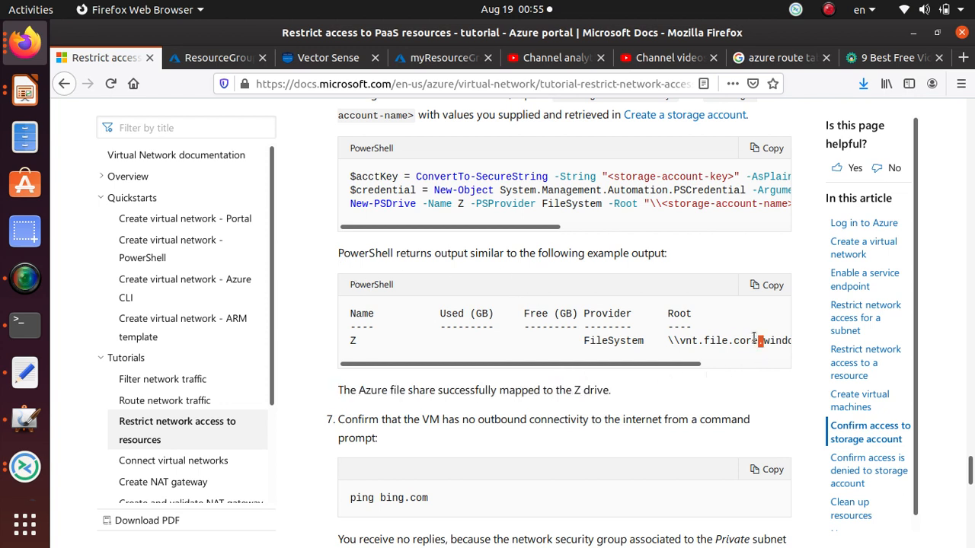
{"action": "triple_click", "coordinate": [753, 340]}
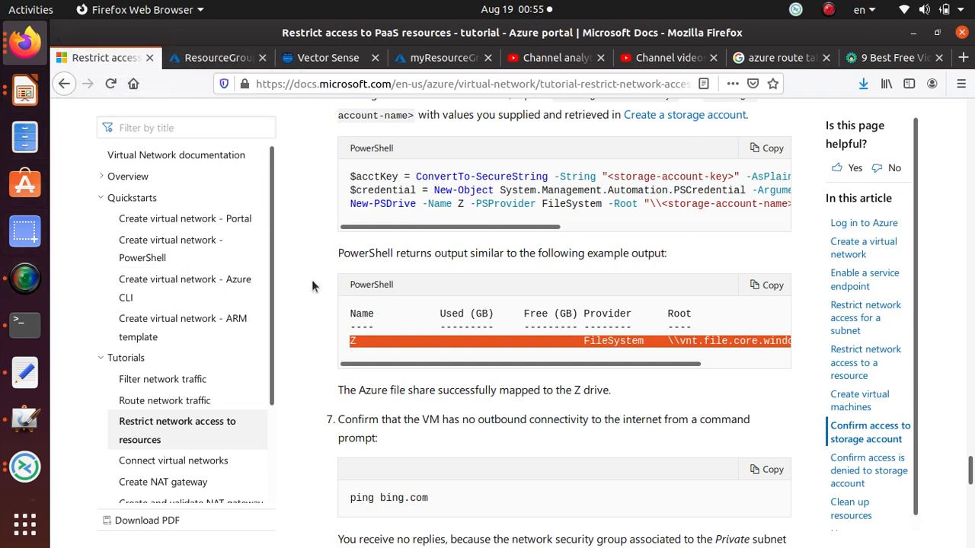
Step: Compare the tutorial against the drive-mapping output in the remote PowerShell console
{"action": "key", "text": "alt+Tab"}
{"action": "left_click", "coordinate": [499, 472]}
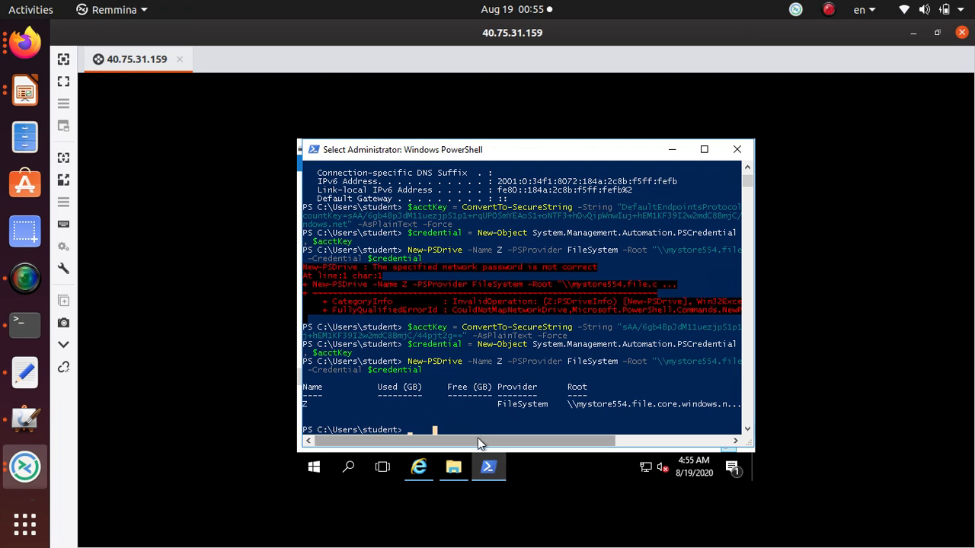
{"action": "left_click_drag", "start_coordinate": [477, 437], "coordinate": [587, 441]}
{"action": "left_click_drag", "start_coordinate": [653, 444], "coordinate": [381, 441]}
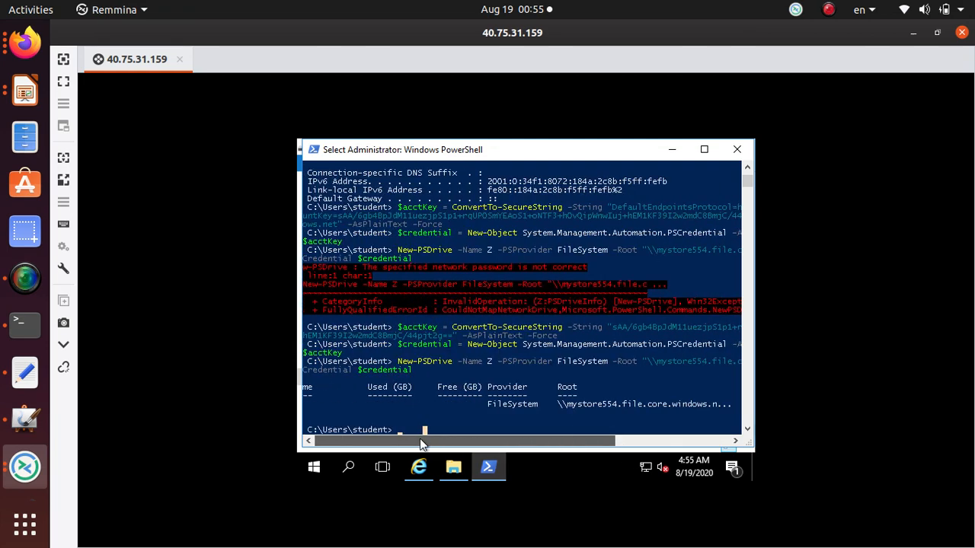
{"action": "key", "text": "alt+Tab"}
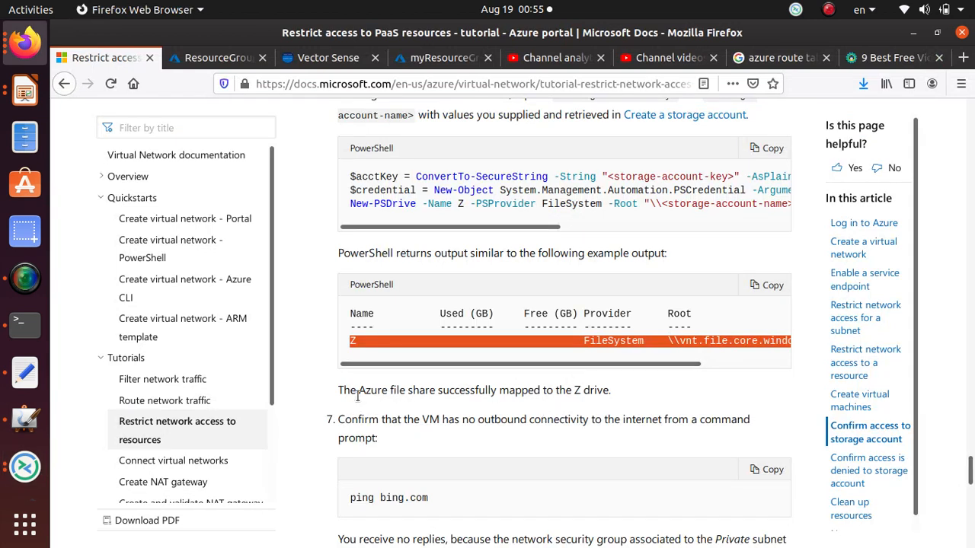
Step: Highlight the Z drive confirmation, then select step 7's ping bing.com command
{"action": "left_click_drag", "start_coordinate": [340, 390], "coordinate": [612, 391]}
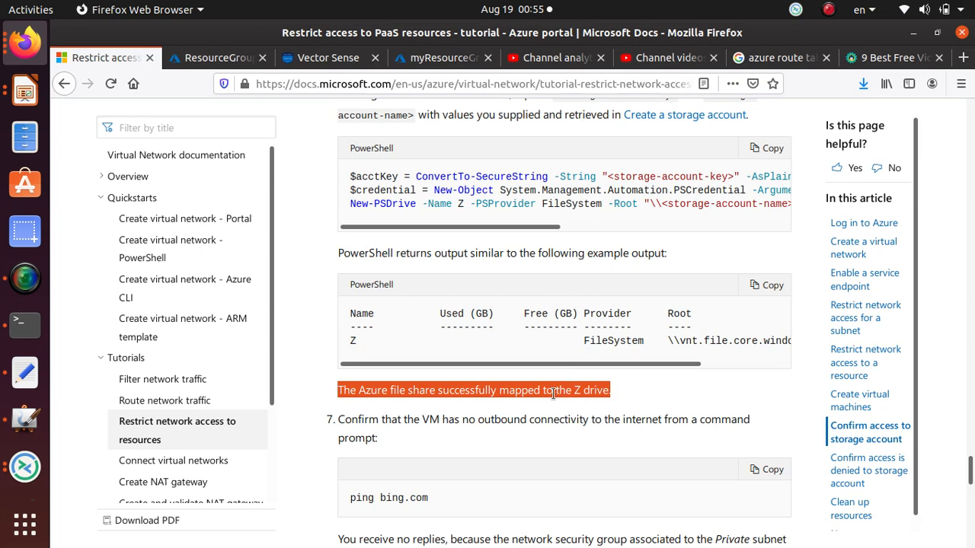
{"action": "scroll", "coordinate": [548, 396], "scroll_direction": "down", "scroll_amount": 2}
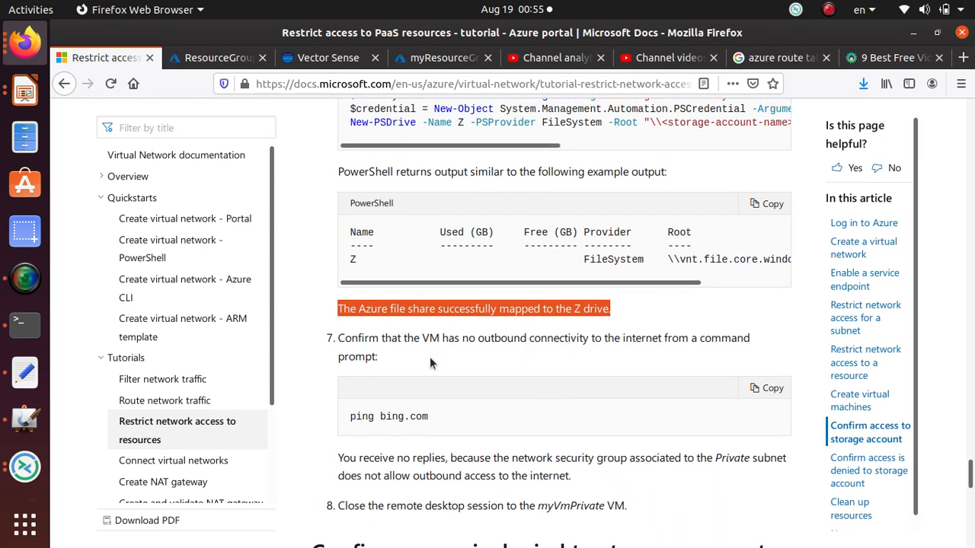
{"action": "left_click_drag", "start_coordinate": [378, 358], "coordinate": [339, 336]}
{"action": "left_click_drag", "start_coordinate": [439, 417], "coordinate": [347, 419]}
Step: Copy ping bing.com into the remote PowerShell and run it, getting 100% packet loss
{"action": "right_click", "coordinate": [374, 414]}
{"action": "left_click", "coordinate": [407, 425]}
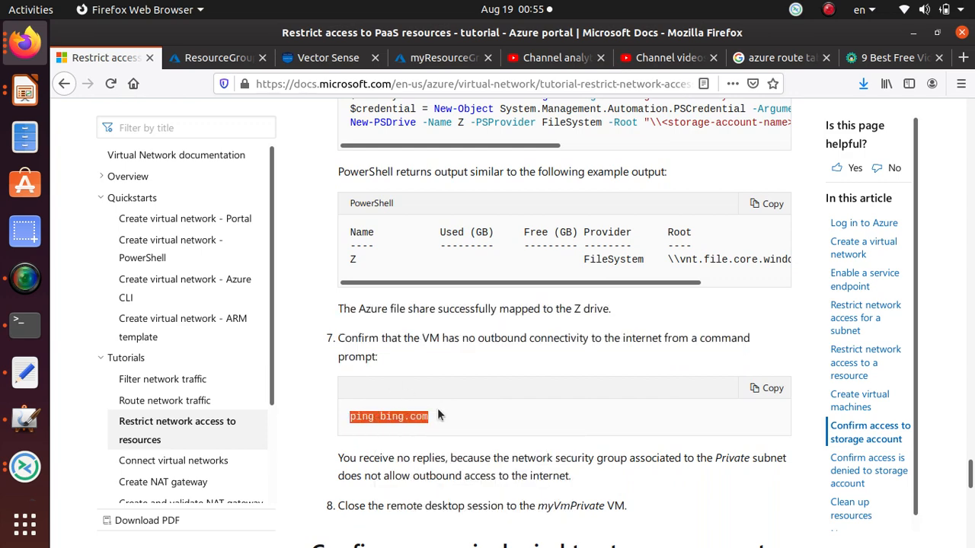
{"action": "key", "text": "alt+Tab"}
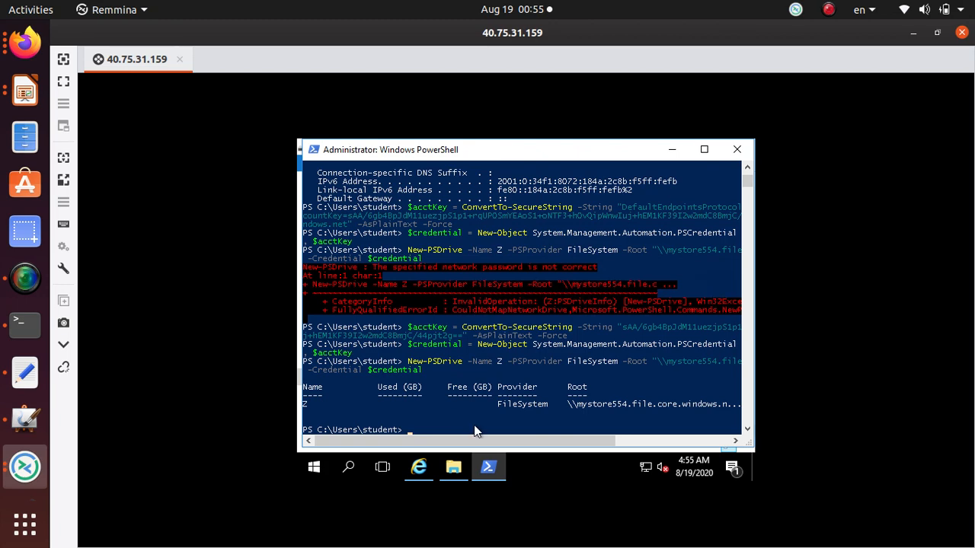
{"action": "key", "text": "alt+Tab"}
{"action": "right_click", "coordinate": [423, 415]}
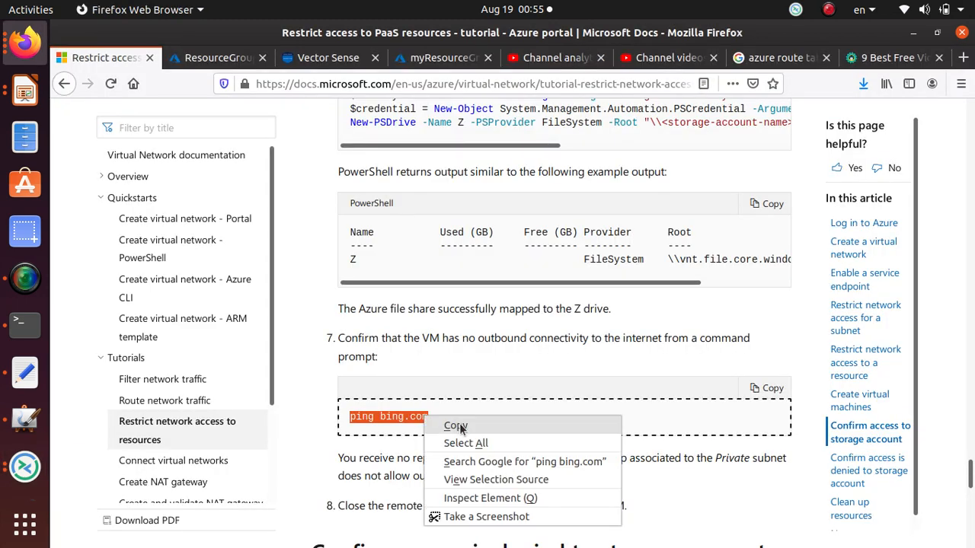
{"action": "left_click", "coordinate": [450, 425]}
{"action": "key", "text": "alt+Tab"}
{"action": "right_click", "coordinate": [442, 431]}
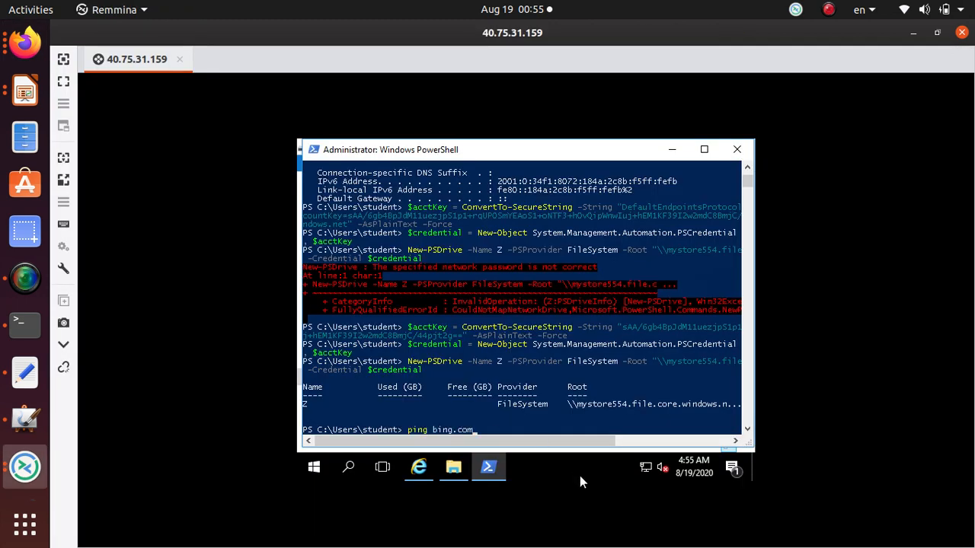
{"action": "key", "text": "Return"}
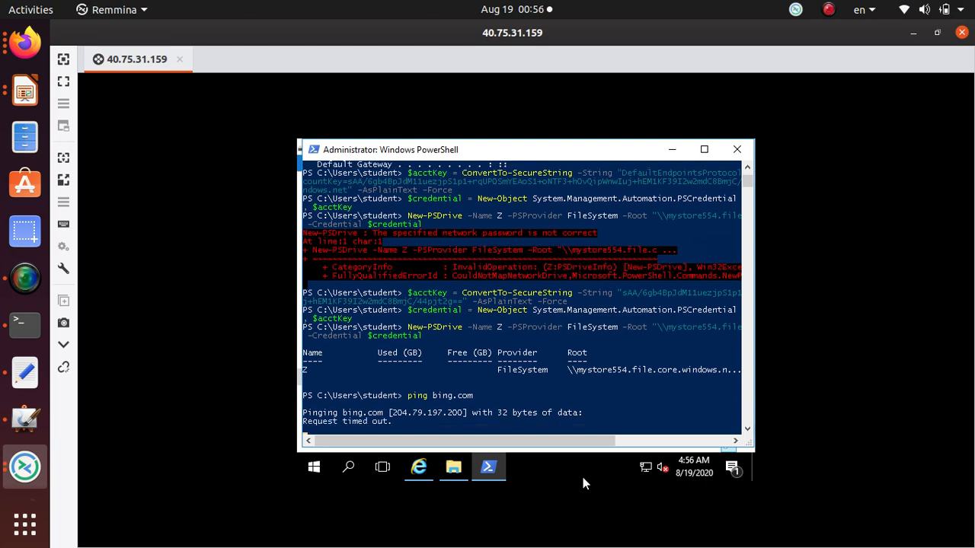
Step: In the tutorial, scroll on to step 8 and highlight the myVmPrivate VM name
{"action": "key", "text": "alt+Tab"}
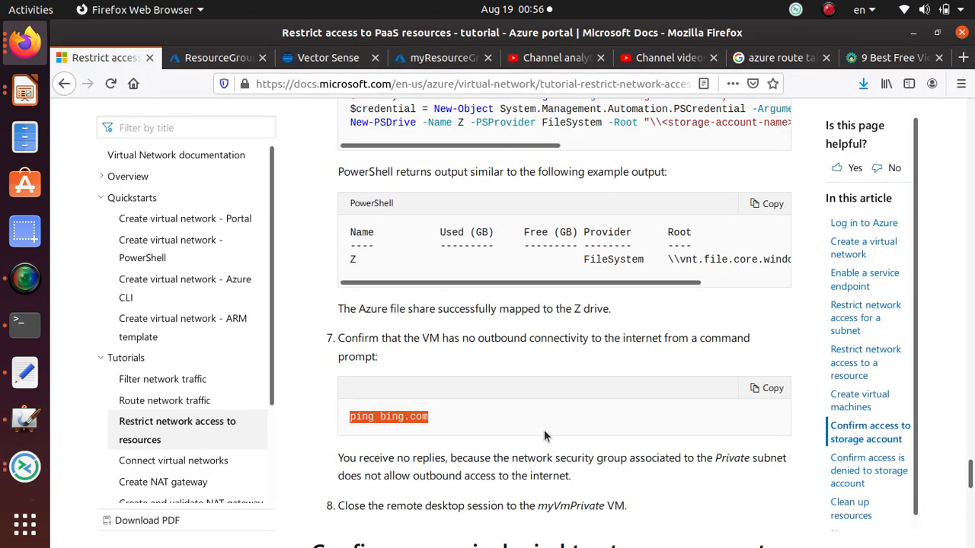
{"action": "scroll", "coordinate": [537, 434], "scroll_direction": "down", "scroll_amount": 2}
{"action": "scroll", "coordinate": [502, 451], "scroll_direction": "down", "scroll_amount": 2}
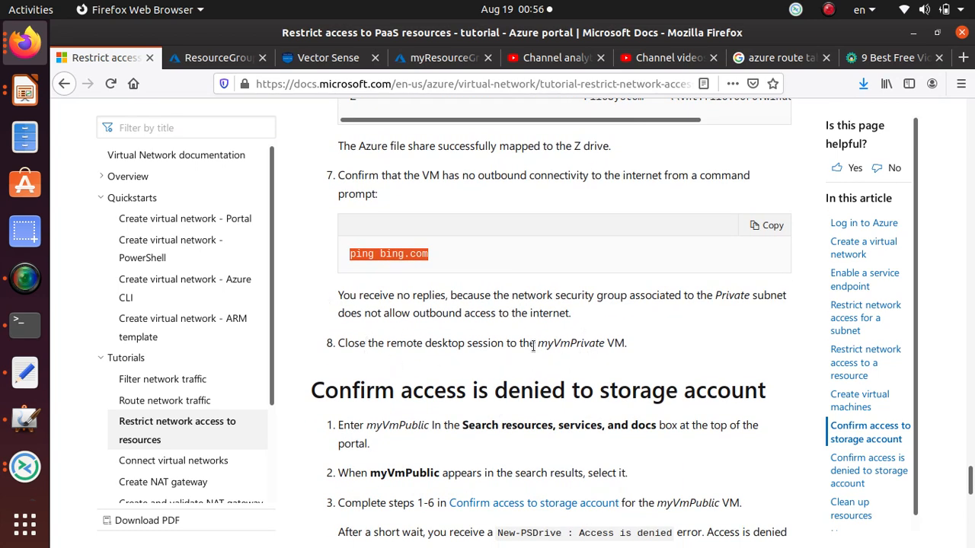
{"action": "left_click_drag", "start_coordinate": [537, 344], "coordinate": [620, 345]}
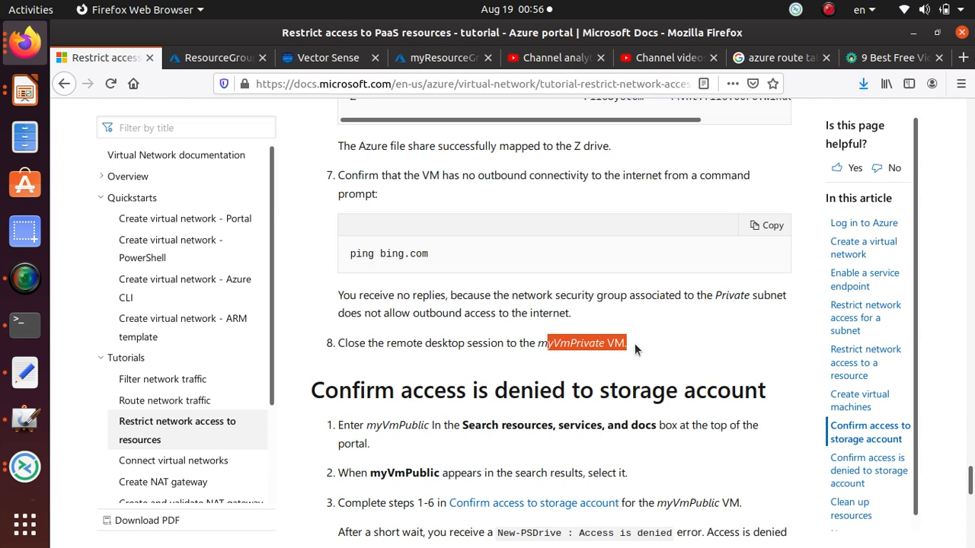
Step: Bring File Explorer forward on the remote desktop and close it
{"action": "key", "text": "alt+Tab"}
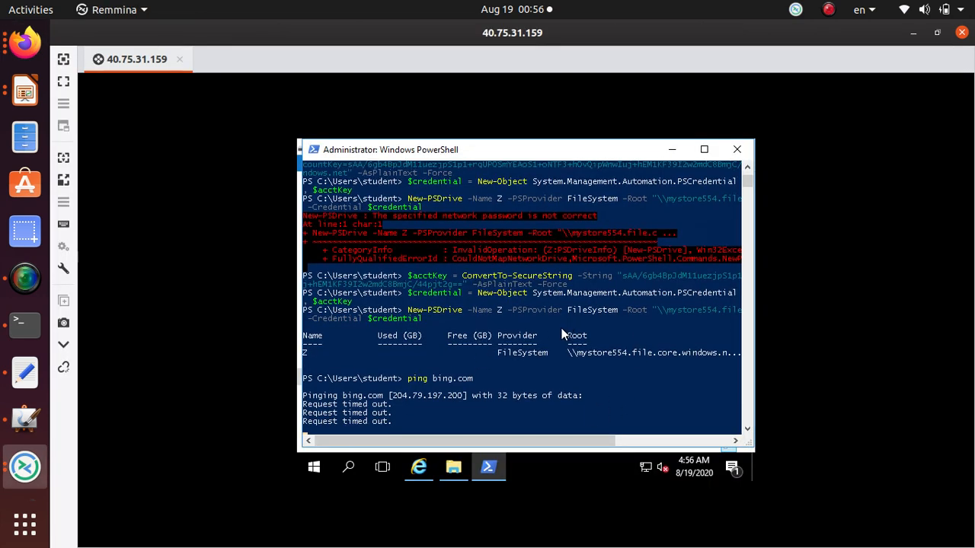
{"action": "left_click", "coordinate": [460, 467]}
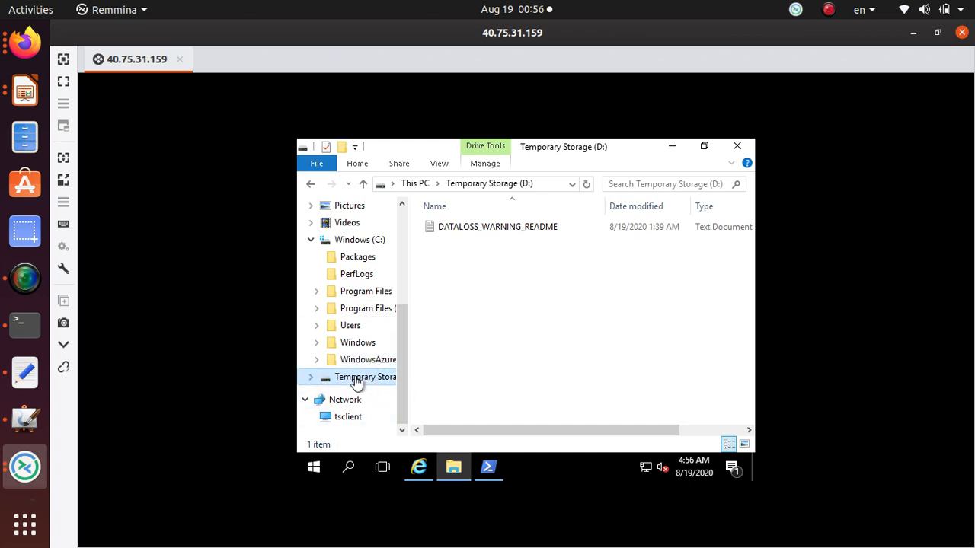
{"action": "scroll", "coordinate": [343, 278], "scroll_direction": "up", "scroll_amount": 1}
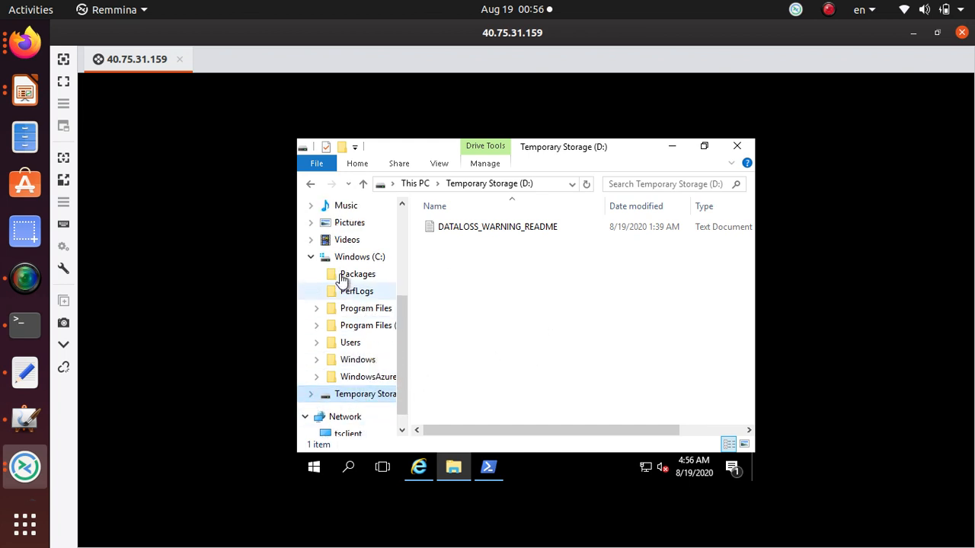
{"action": "scroll", "coordinate": [361, 310], "scroll_direction": "up", "scroll_amount": 4}
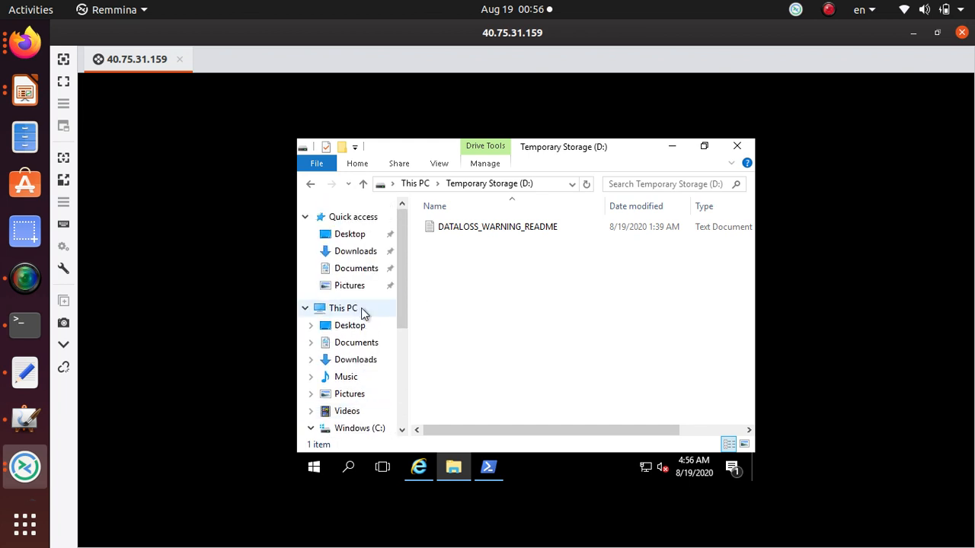
{"action": "left_click", "coordinate": [737, 147]}
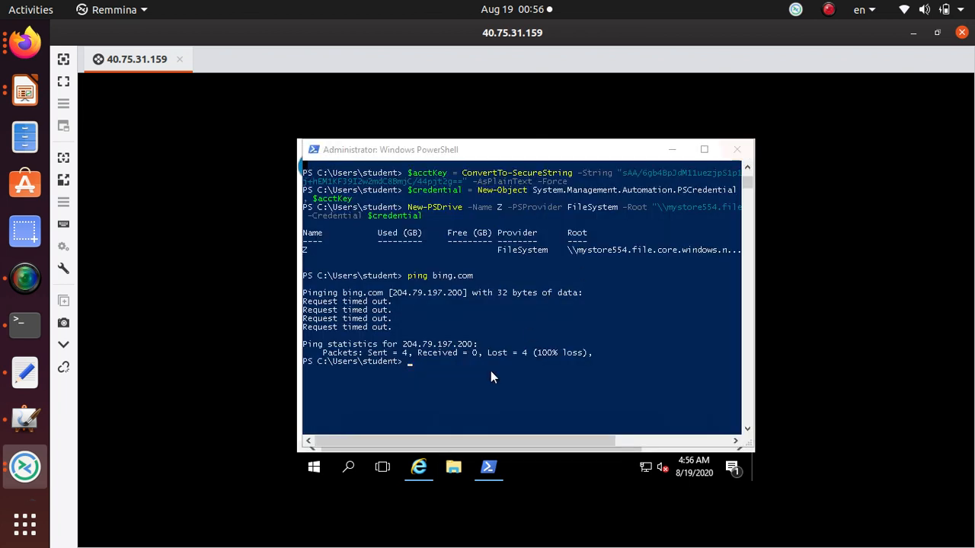
Step: Close PowerShell and Internet Explorer, dismissing the search page error
{"action": "left_click", "coordinate": [737, 149]}
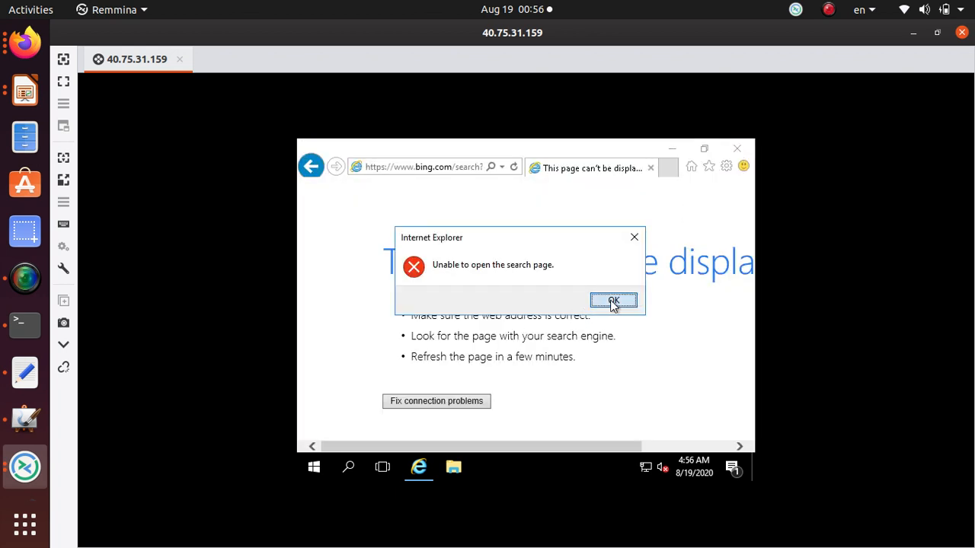
{"action": "left_click", "coordinate": [614, 302]}
{"action": "left_click", "coordinate": [736, 151]}
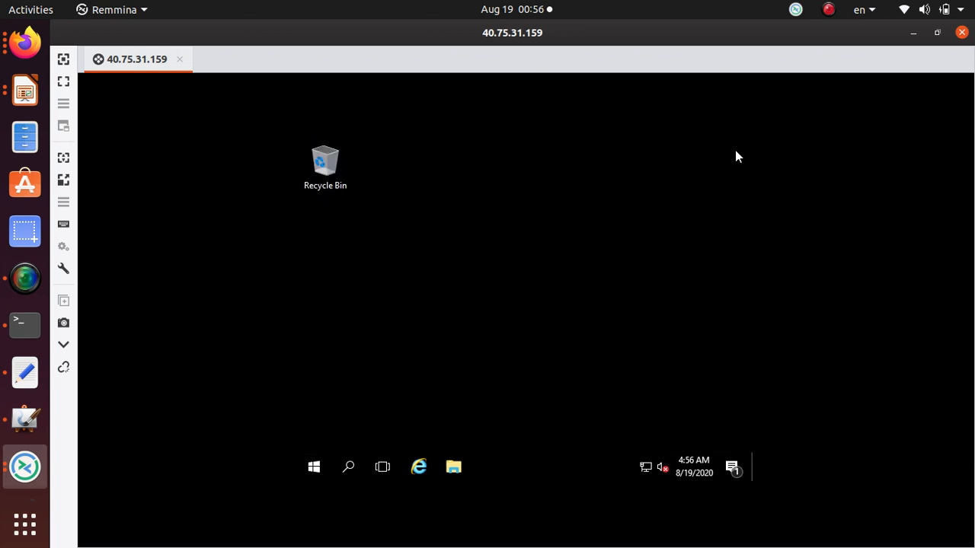
Step: Reopen File Explorer and browse Network, tsclient and Temporary Storage (D:) in the navigation pane
{"action": "left_click", "coordinate": [453, 470]}
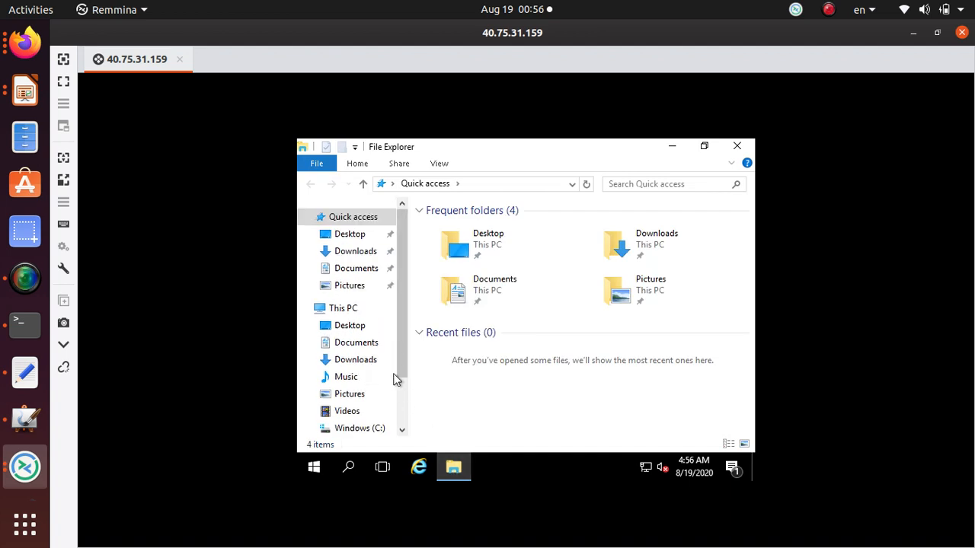
{"action": "scroll", "coordinate": [363, 303], "scroll_direction": "down", "scroll_amount": 2}
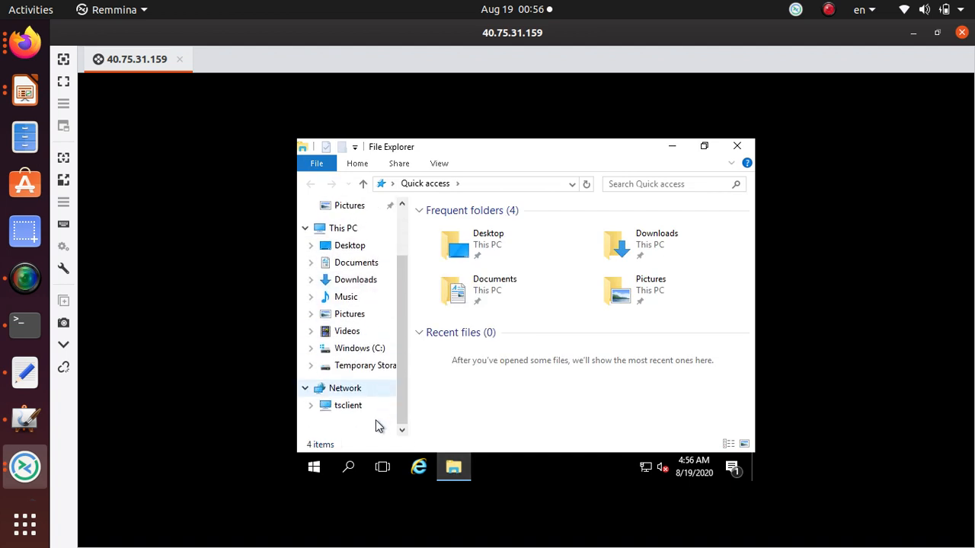
{"action": "left_click", "coordinate": [311, 405]}
{"action": "left_click", "coordinate": [339, 407]}
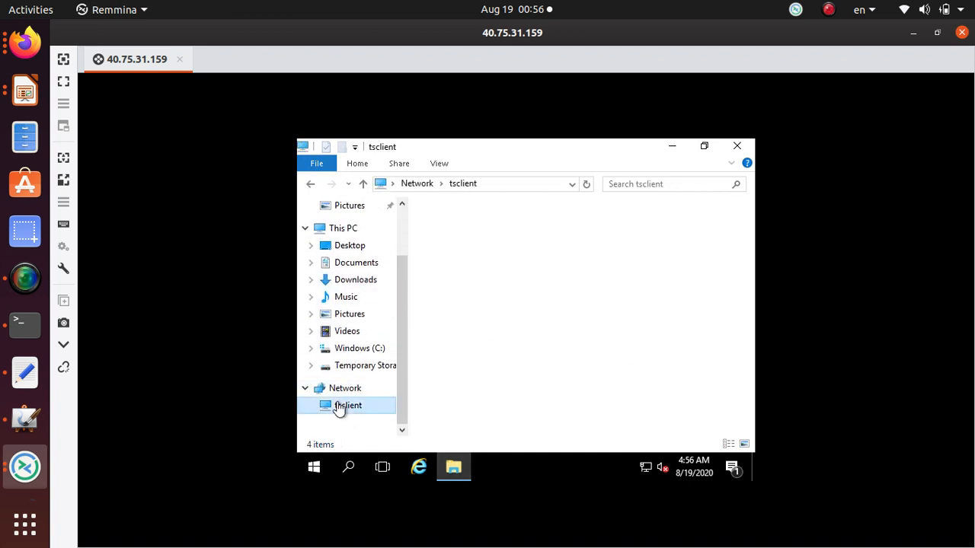
{"action": "left_click", "coordinate": [348, 397]}
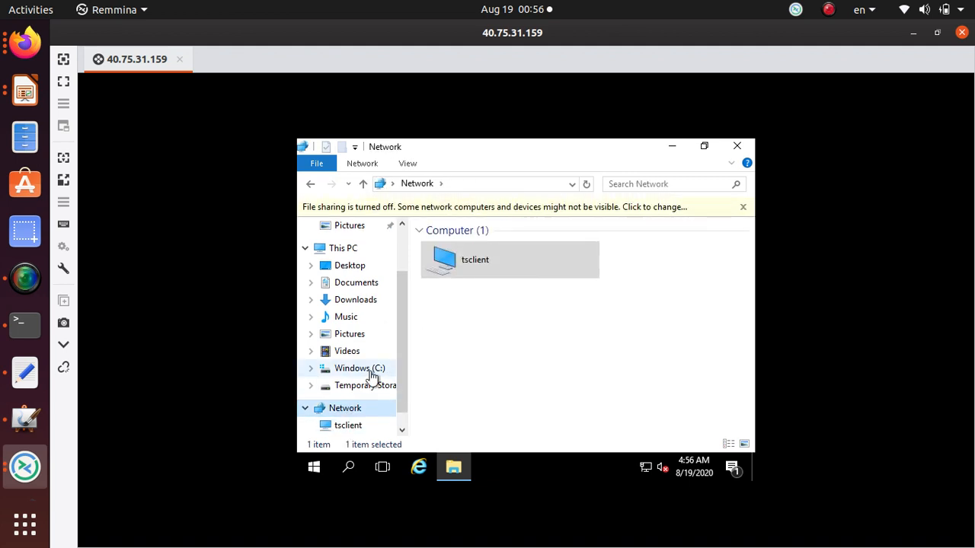
{"action": "left_click", "coordinate": [377, 386]}
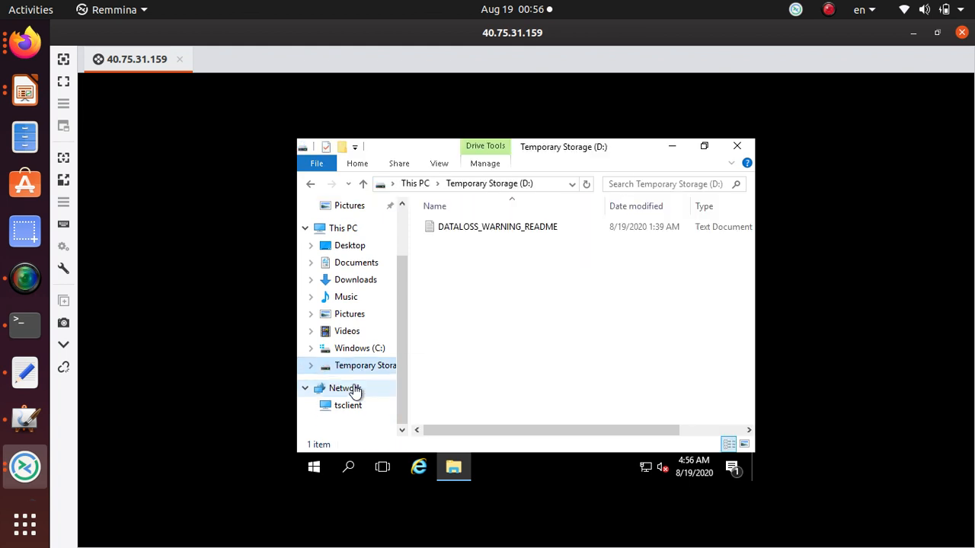
{"action": "scroll", "coordinate": [358, 347], "scroll_direction": "up", "scroll_amount": 2}
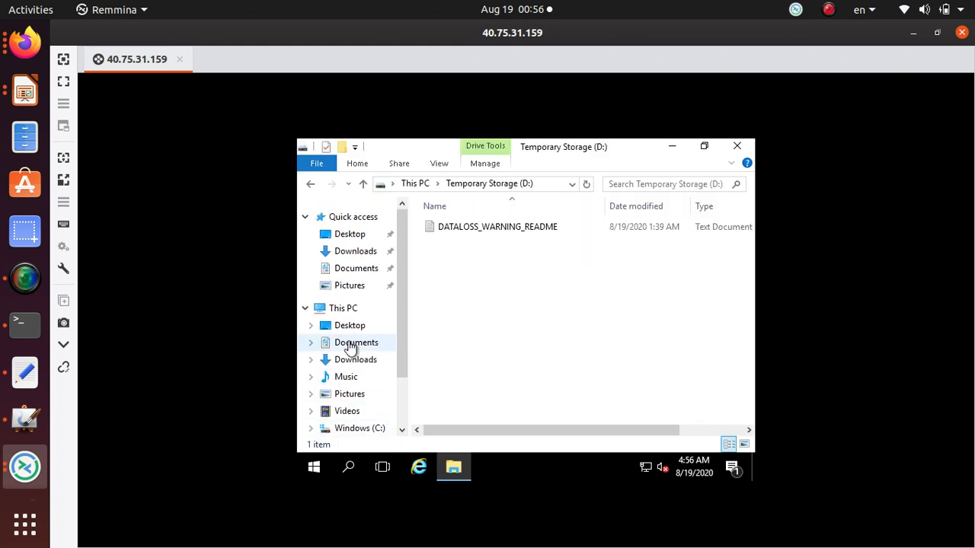
{"action": "scroll", "coordinate": [350, 347], "scroll_direction": "down", "scroll_amount": 3}
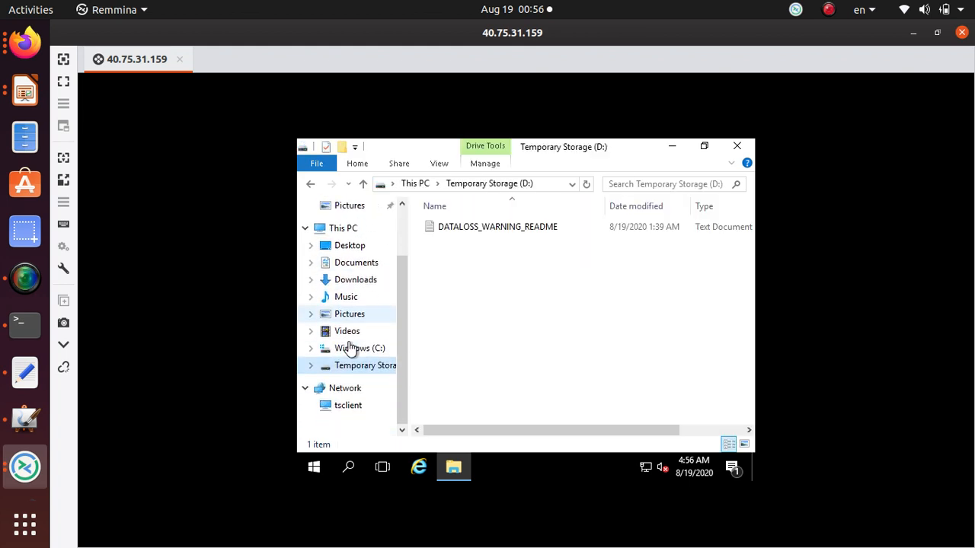
{"action": "scroll", "coordinate": [350, 346], "scroll_direction": "up", "scroll_amount": 3}
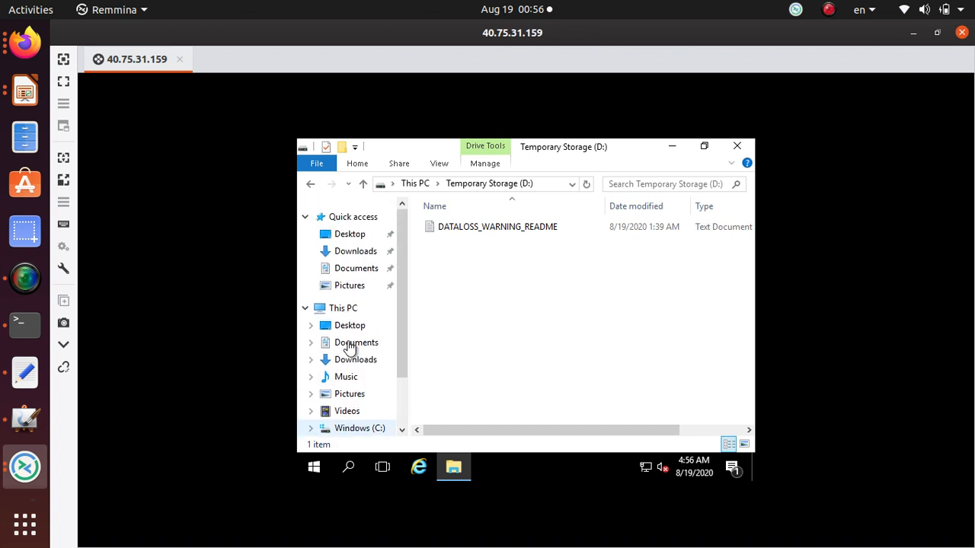
{"action": "scroll", "coordinate": [350, 358], "scroll_direction": "down", "scroll_amount": 3}
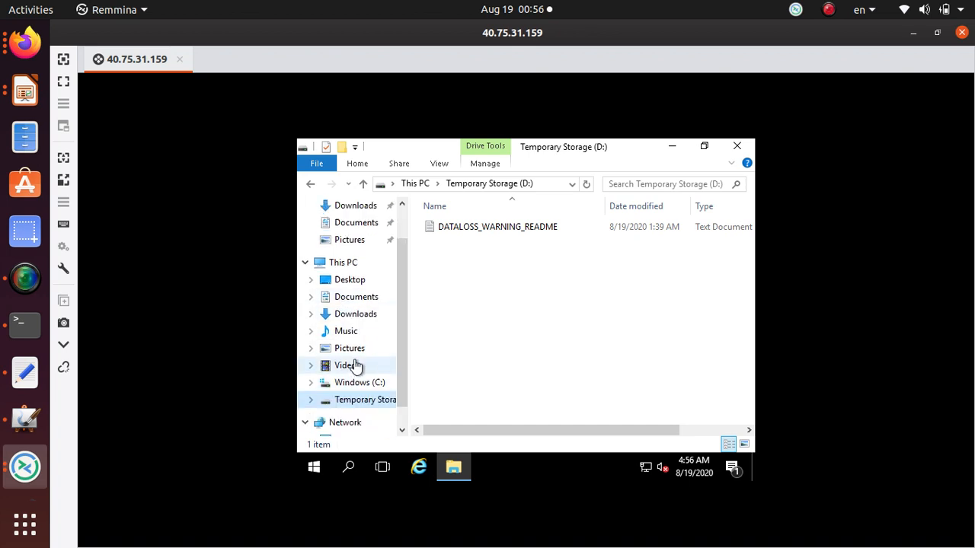
{"action": "scroll", "coordinate": [352, 360], "scroll_direction": "up", "scroll_amount": 3}
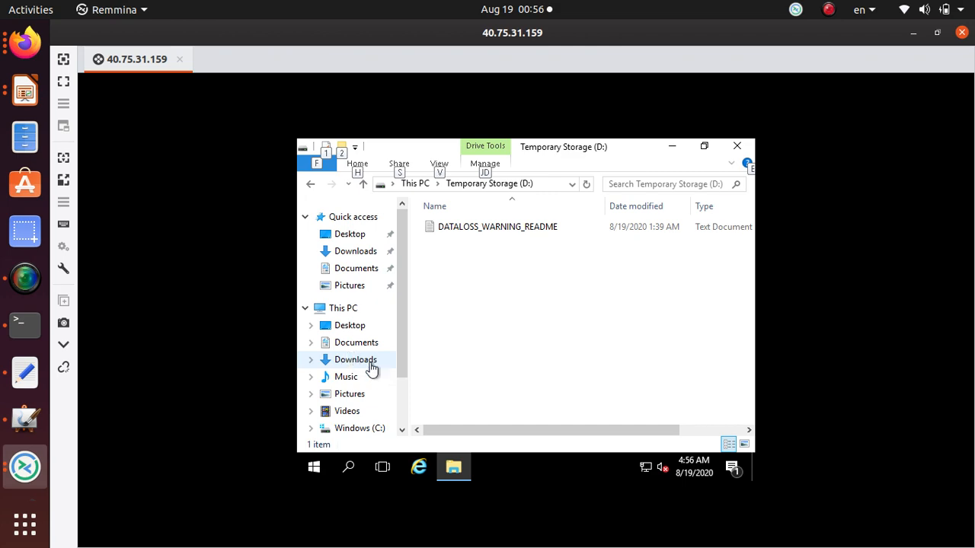
Step: Show the empty my-file-share (Z:) drive and widen the navigation pane to display full drive names
{"action": "key", "text": "alt+Tab"}
{"action": "key", "text": "alt+Tab"}
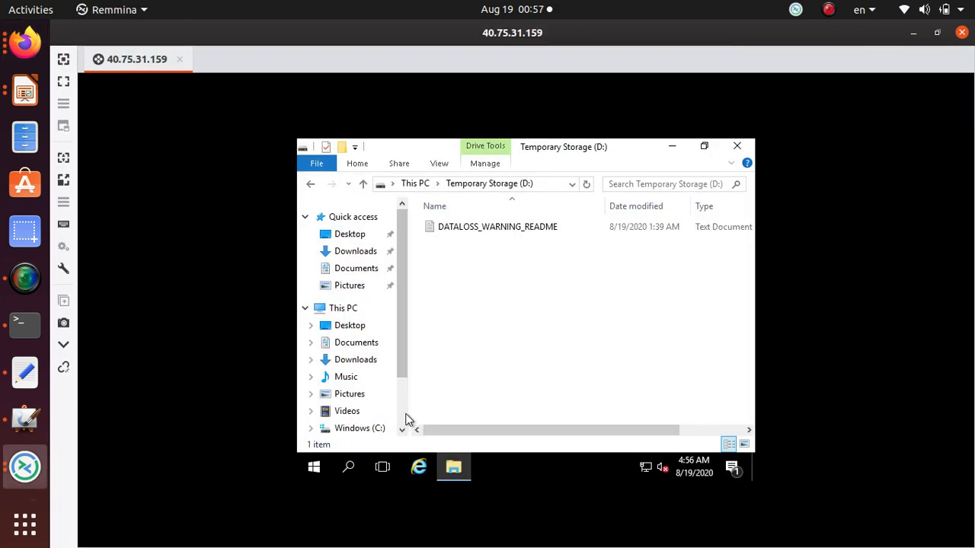
{"action": "key", "text": "alt+Tab"}
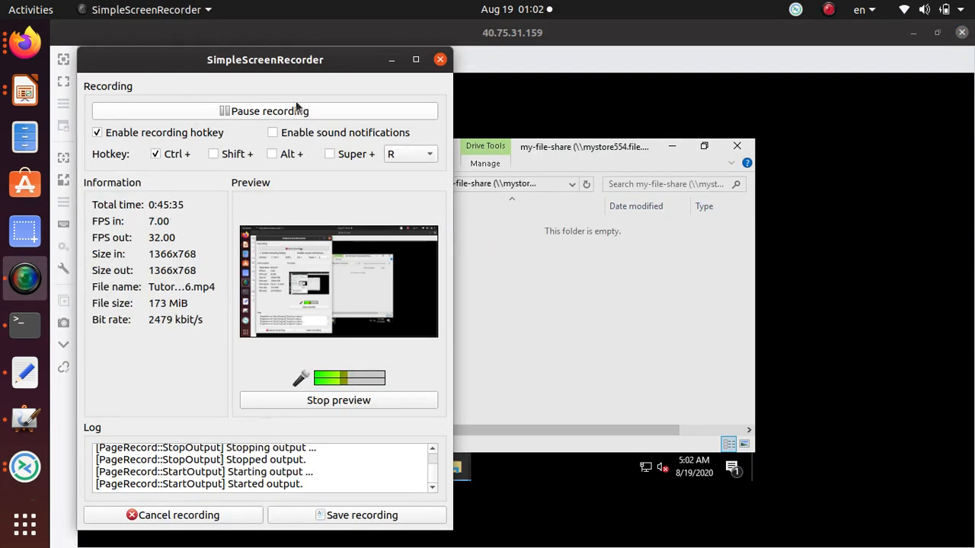
{"action": "left_click", "coordinate": [391, 60]}
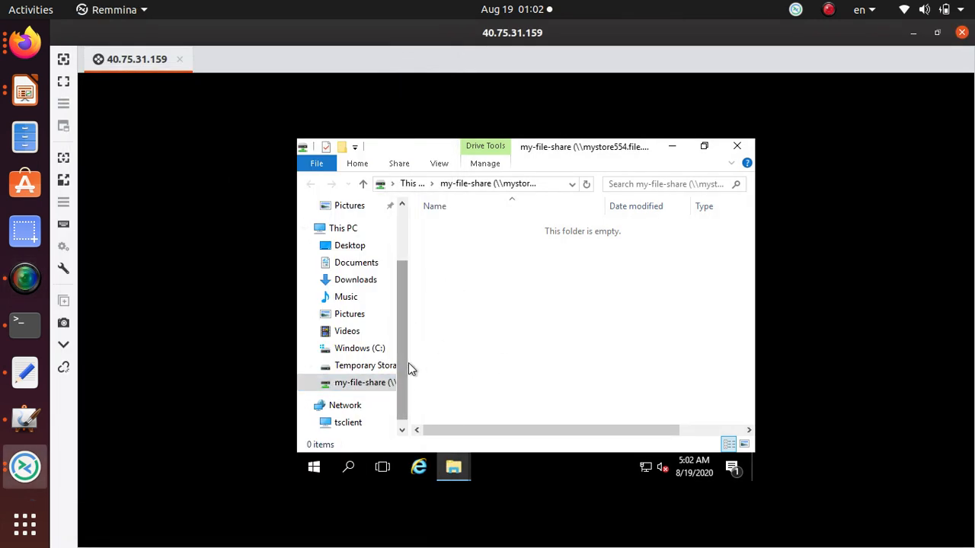
{"action": "left_click_drag", "start_coordinate": [409, 364], "coordinate": [595, 364]}
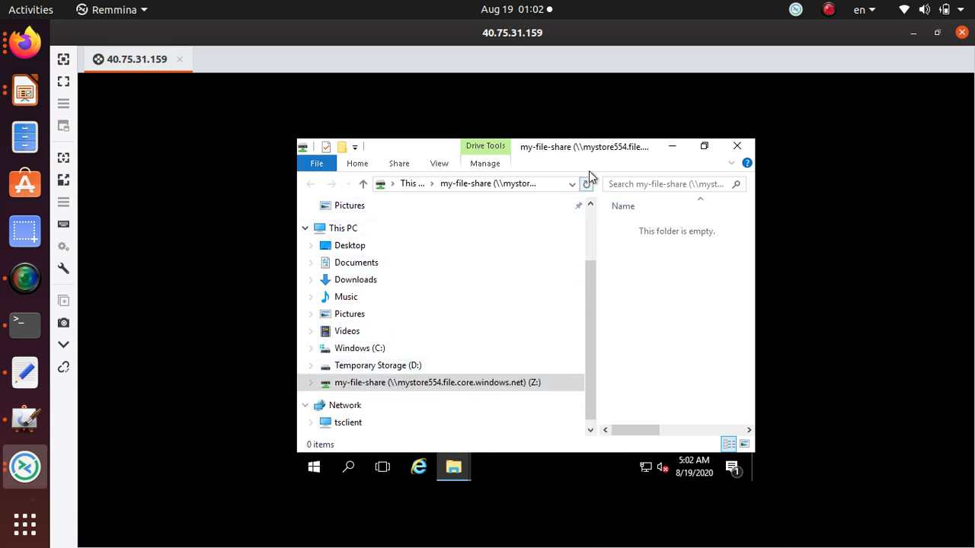
{"action": "left_click", "coordinate": [346, 468]}
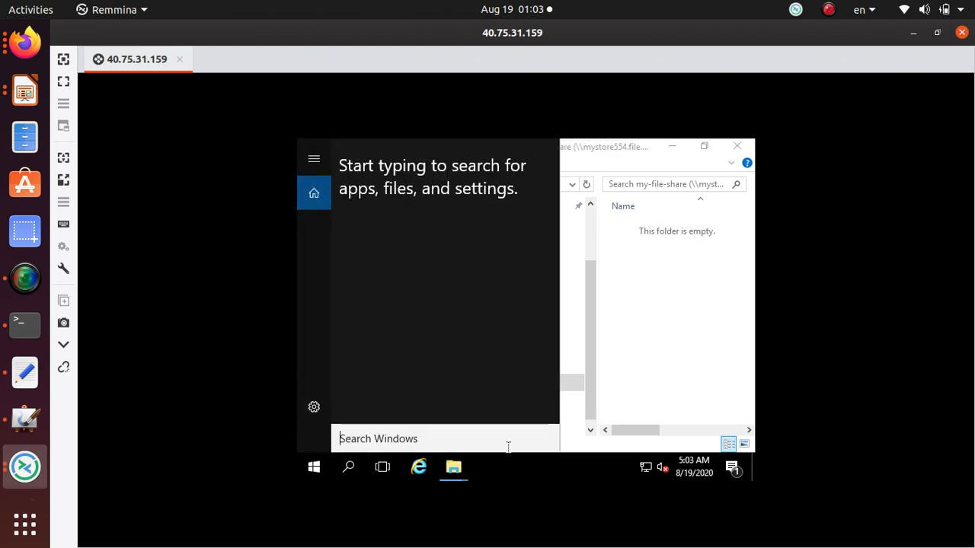
Step: Launch Windows PowerShell, run hostname to confirm myVmPrivate, then minimize the console
{"action": "type", "text": "power"}
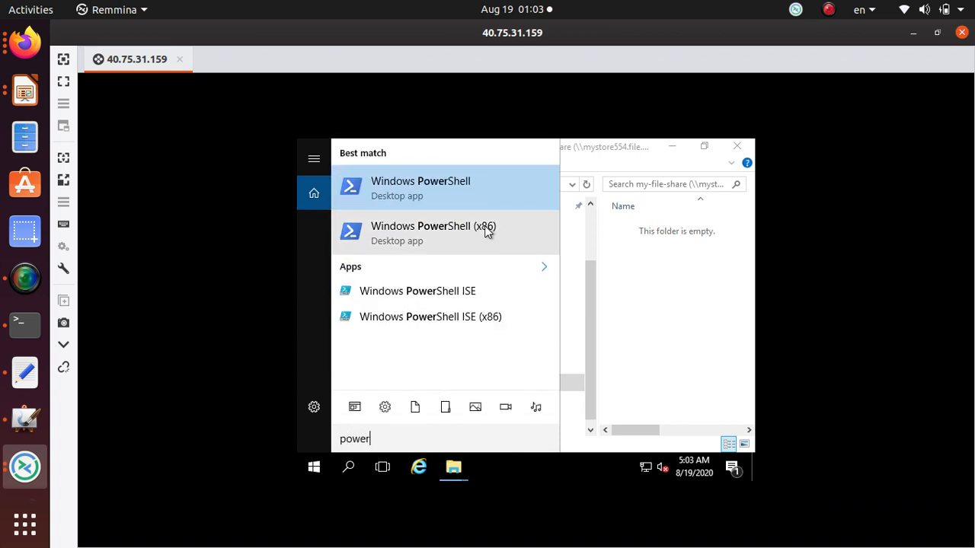
{"action": "left_click", "coordinate": [481, 184]}
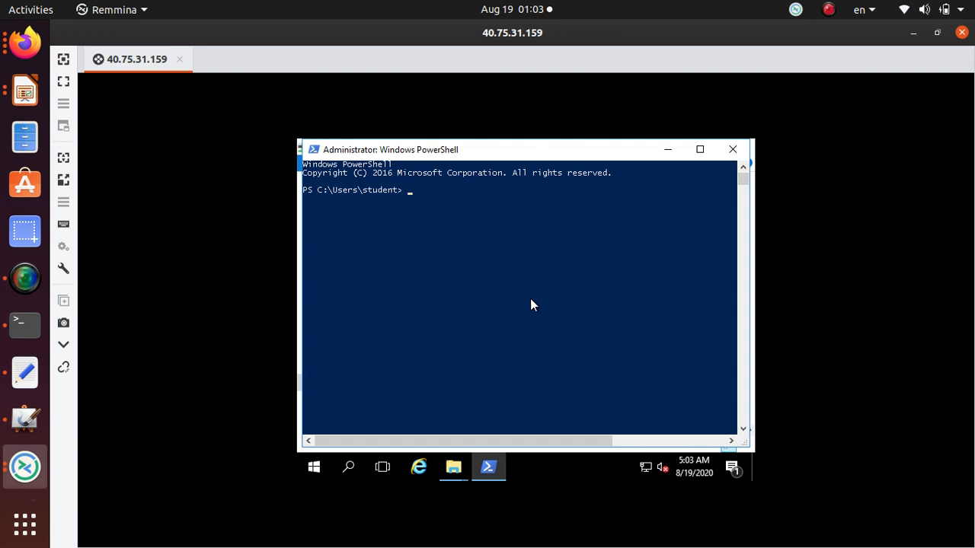
{"action": "type", "text": "hostname"}
{"action": "key", "text": "Return"}
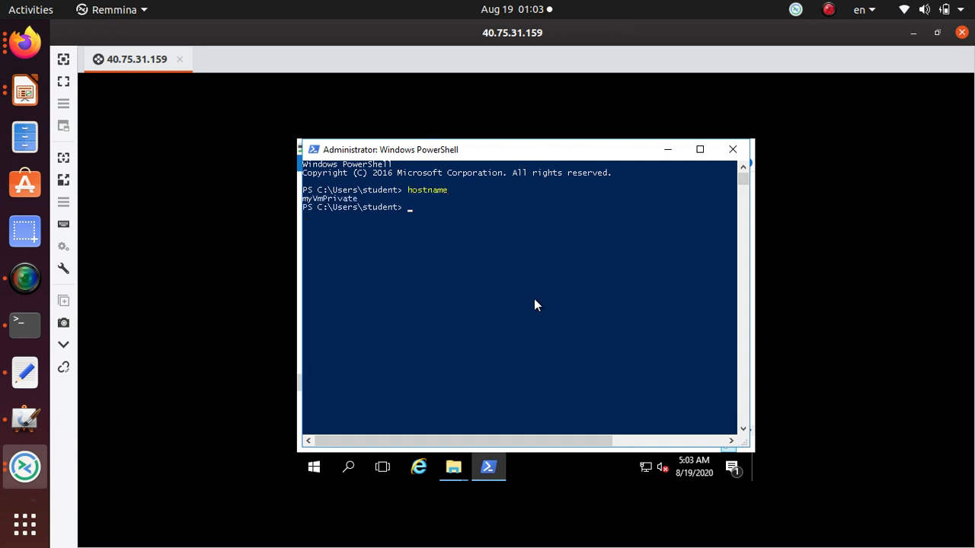
{"action": "left_click_drag", "start_coordinate": [351, 200], "coordinate": [296, 200]}
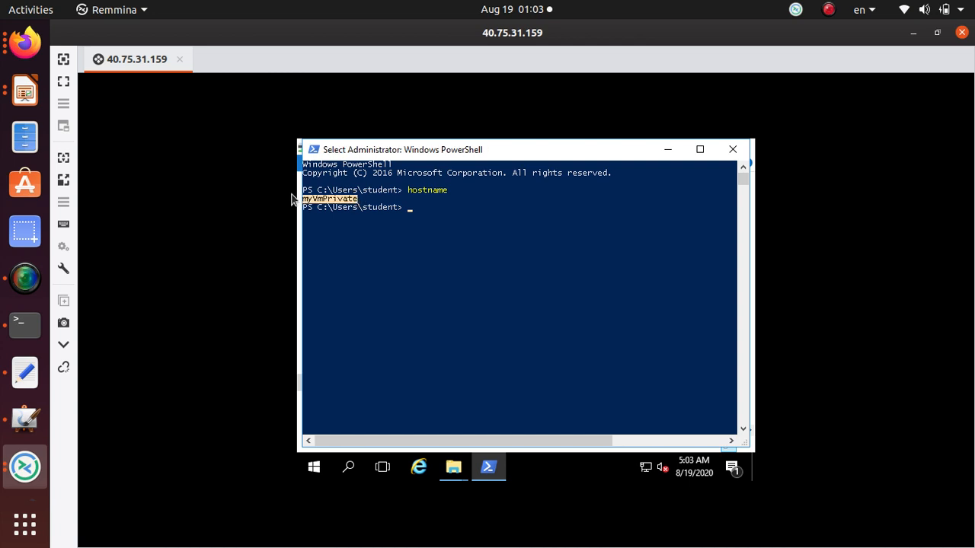
{"action": "left_click", "coordinate": [668, 153]}
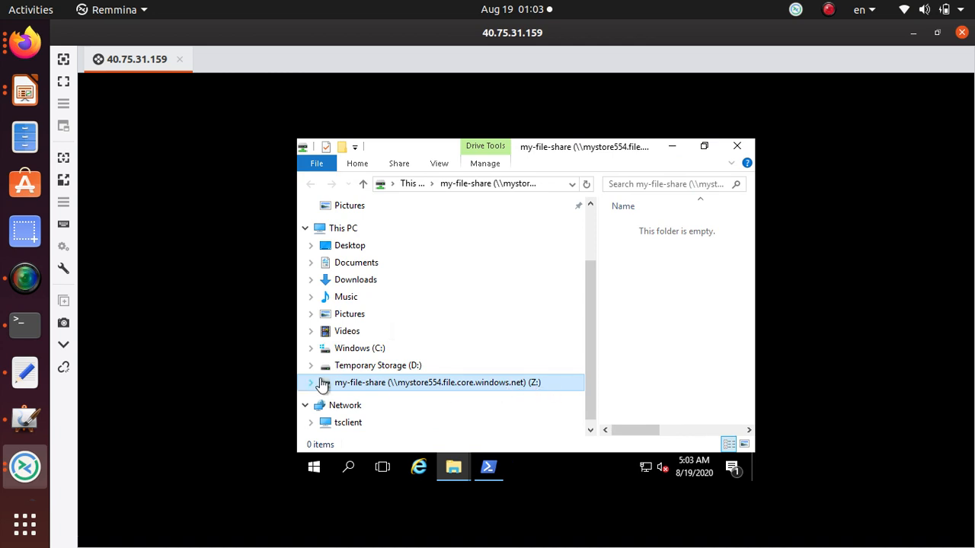
Step: Create a new folder named test on the my-file-share (Z:) drive
{"action": "left_click", "coordinate": [622, 359]}
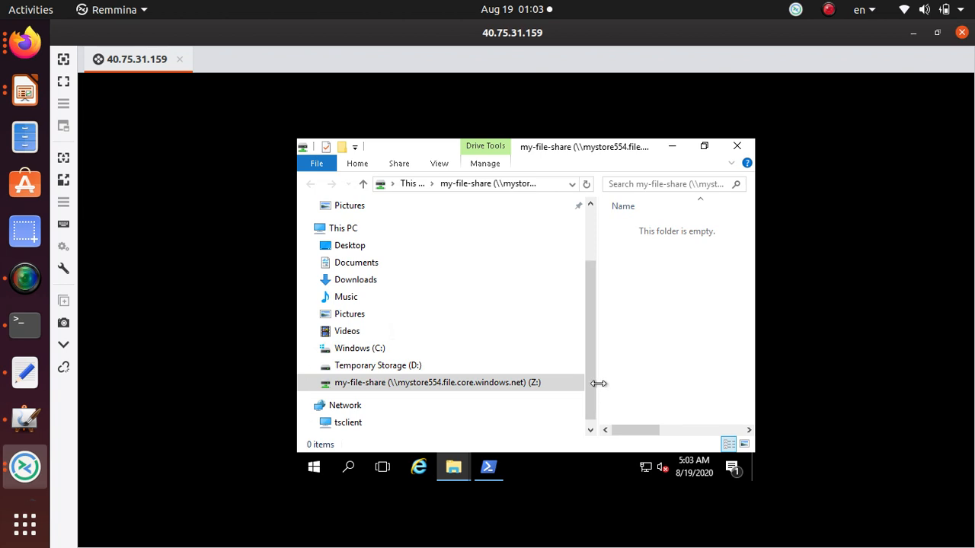
{"action": "left_click_drag", "start_coordinate": [599, 383], "coordinate": [378, 354]}
{"action": "right_click", "coordinate": [532, 309]}
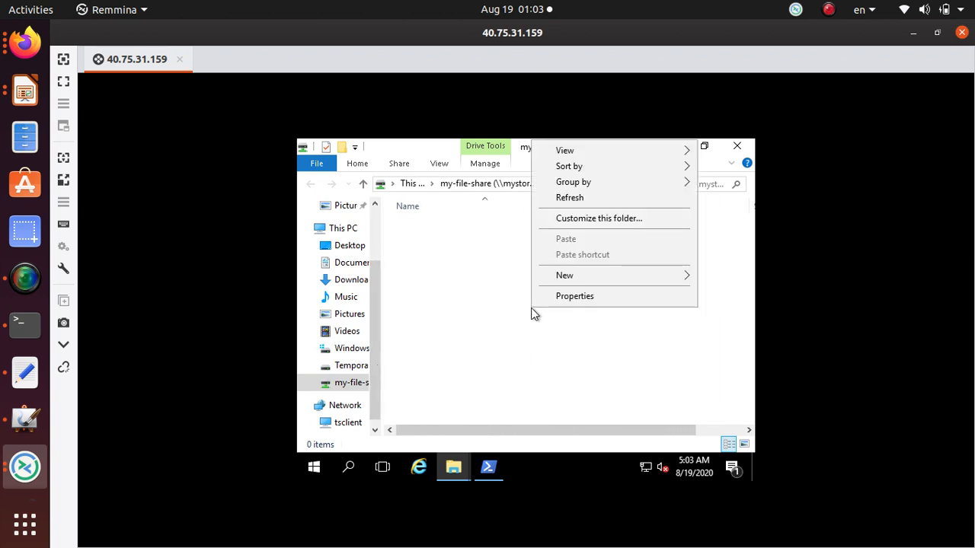
{"action": "mouse_move", "coordinate": [642, 275]}
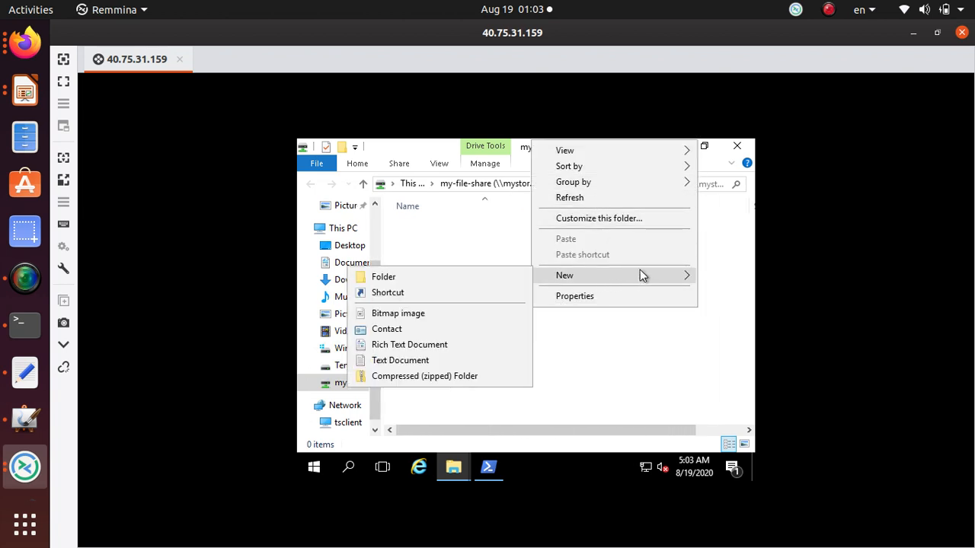
{"action": "left_click", "coordinate": [413, 279]}
{"action": "type", "text": "test"}
{"action": "key", "text": "Return"}
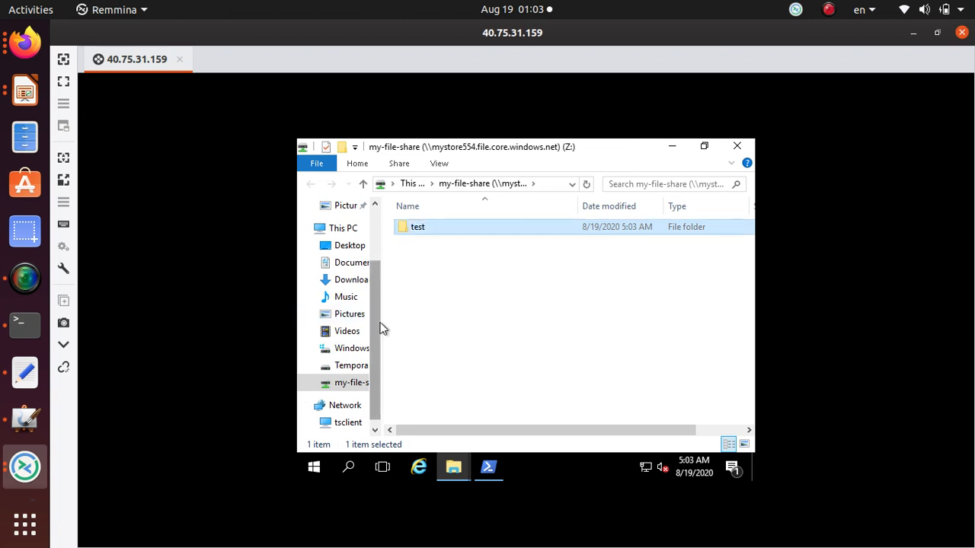
Step: Widen the folder tree, hide PowerShell, and return to Firefox's mystore554 access keys page
{"action": "left_click_drag", "start_coordinate": [378, 320], "coordinate": [484, 326]}
{"action": "left_click", "coordinate": [489, 466]}
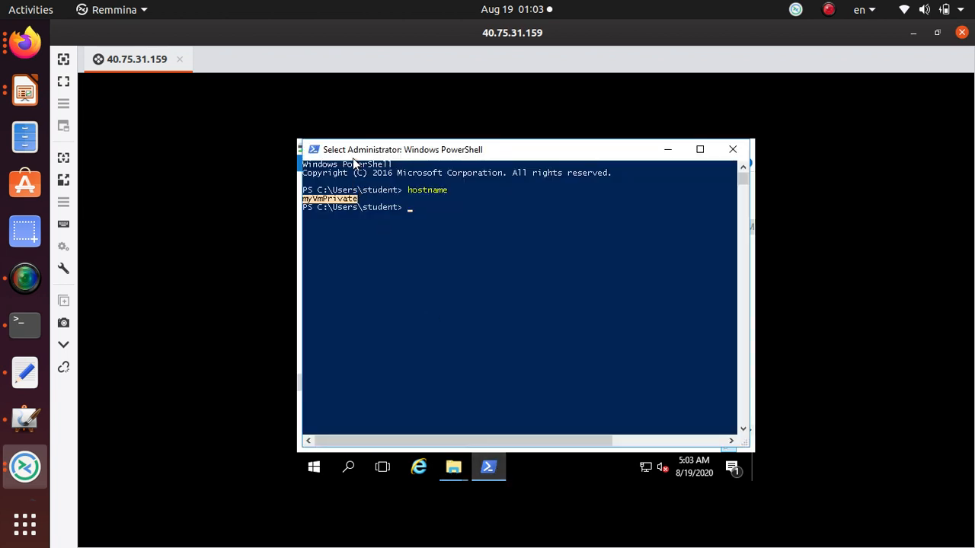
{"action": "left_click", "coordinate": [670, 150]}
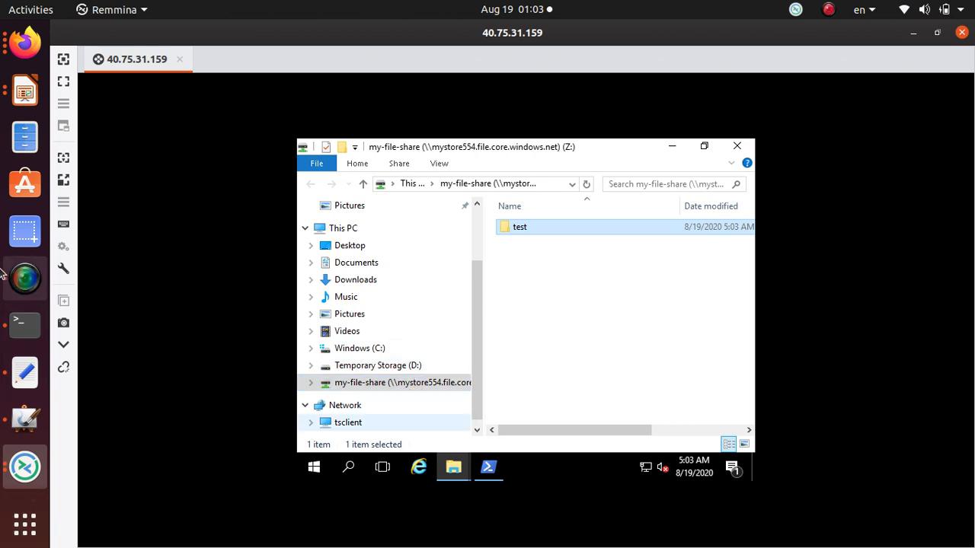
{"action": "left_click", "coordinate": [27, 44]}
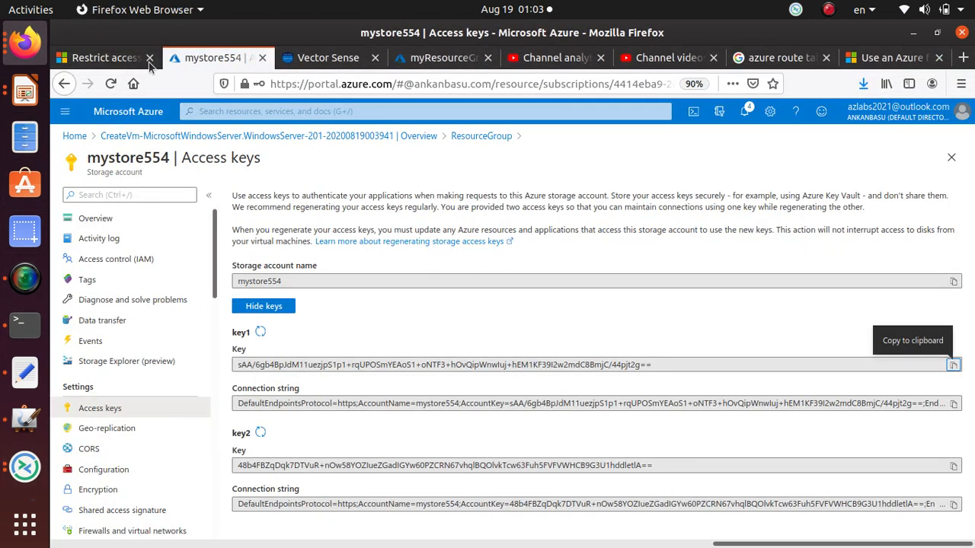
Step: Open the 'Use an Azure file share with Windows' article and highlight its Mount the Azure file share heading
{"action": "left_click", "coordinate": [99, 64]}
{"action": "left_click", "coordinate": [172, 61]}
{"action": "left_click", "coordinate": [886, 64]}
{"action": "scroll", "coordinate": [548, 305], "scroll_direction": "up", "scroll_amount": 10}
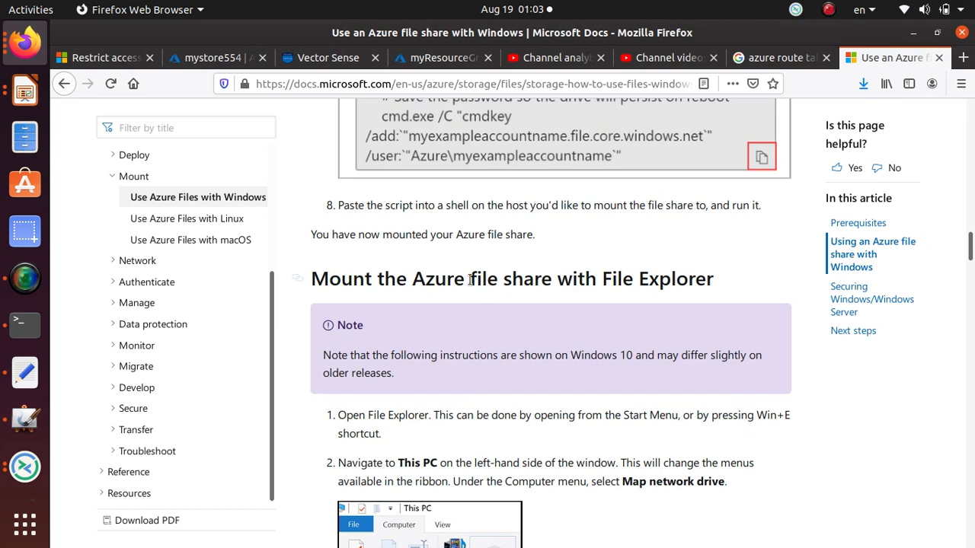
{"action": "triple_click", "coordinate": [699, 283]}
Step: Read through the rest of the mounting guide, then bring the MyPaint network diagram forward
{"action": "scroll", "coordinate": [598, 343], "scroll_direction": "down", "scroll_amount": 5}
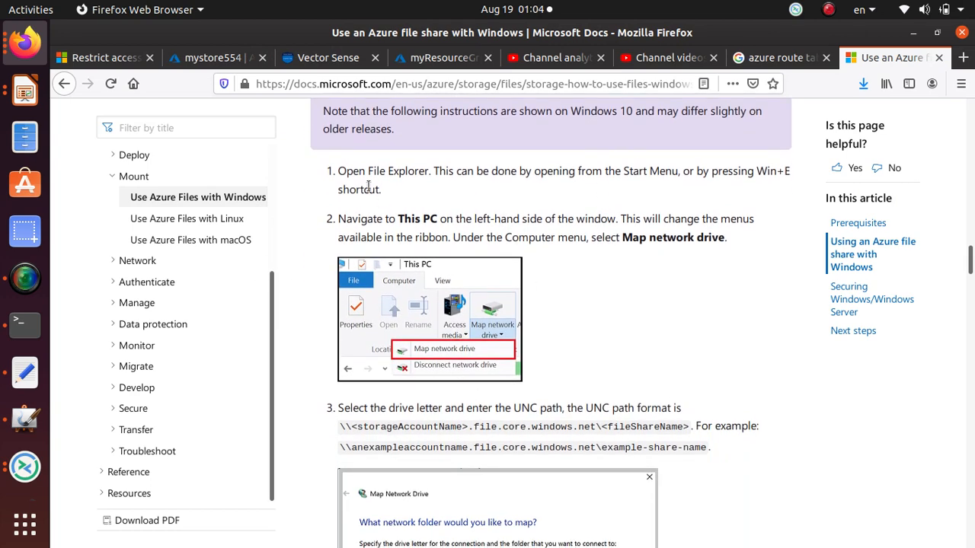
{"action": "scroll", "coordinate": [499, 449], "scroll_direction": "down", "scroll_amount": 3}
{"action": "scroll", "coordinate": [498, 447], "scroll_direction": "up", "scroll_amount": 1}
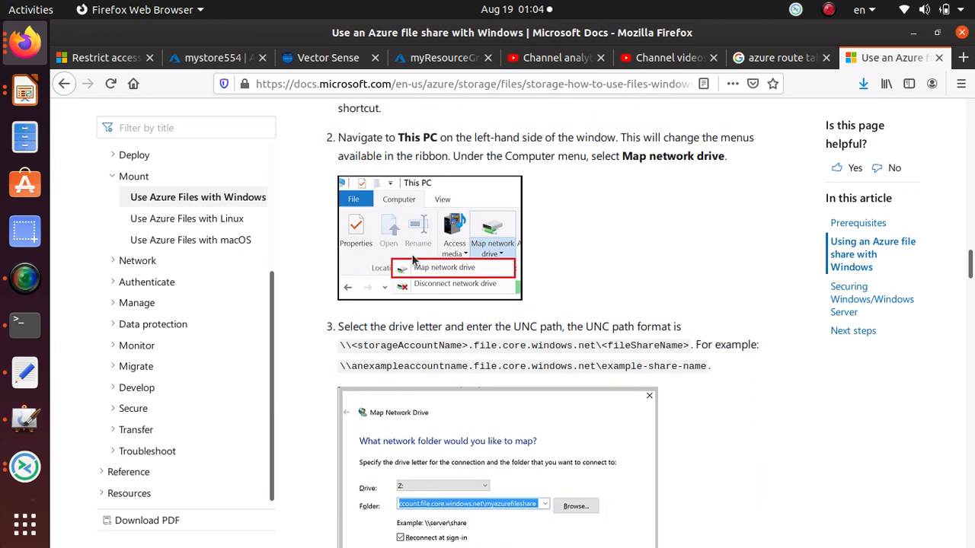
{"action": "scroll", "coordinate": [445, 270], "scroll_direction": "down", "scroll_amount": 3}
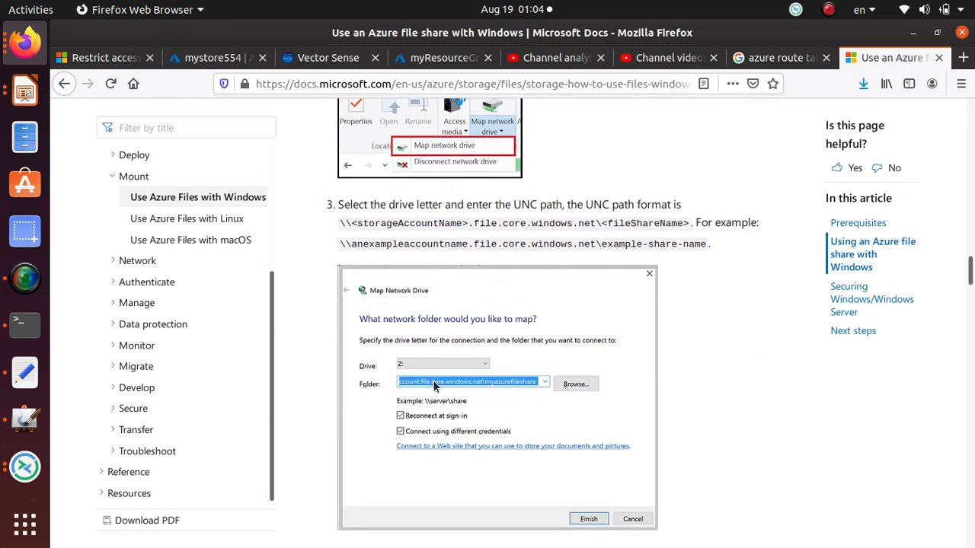
{"action": "scroll", "coordinate": [496, 401], "scroll_direction": "down", "scroll_amount": 5}
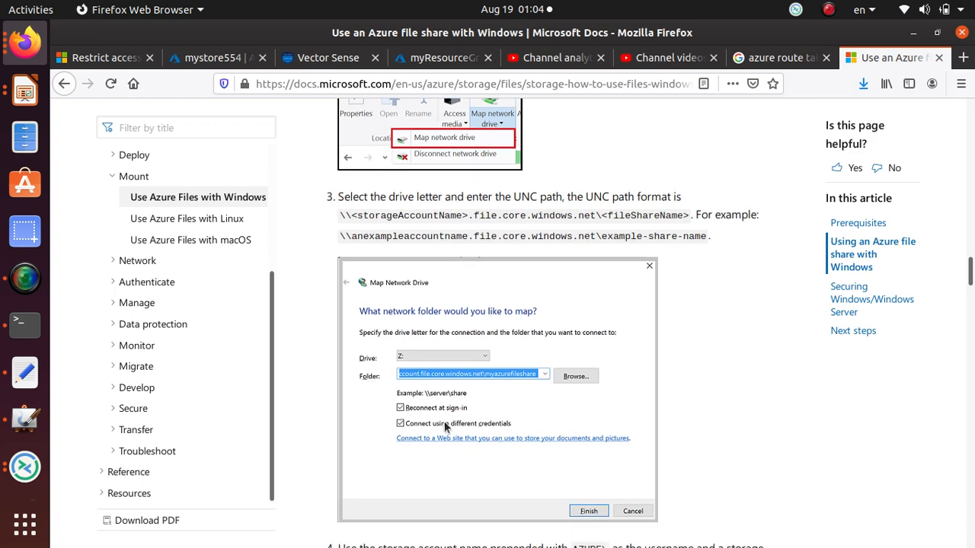
{"action": "scroll", "coordinate": [396, 356], "scroll_direction": "down", "scroll_amount": 3}
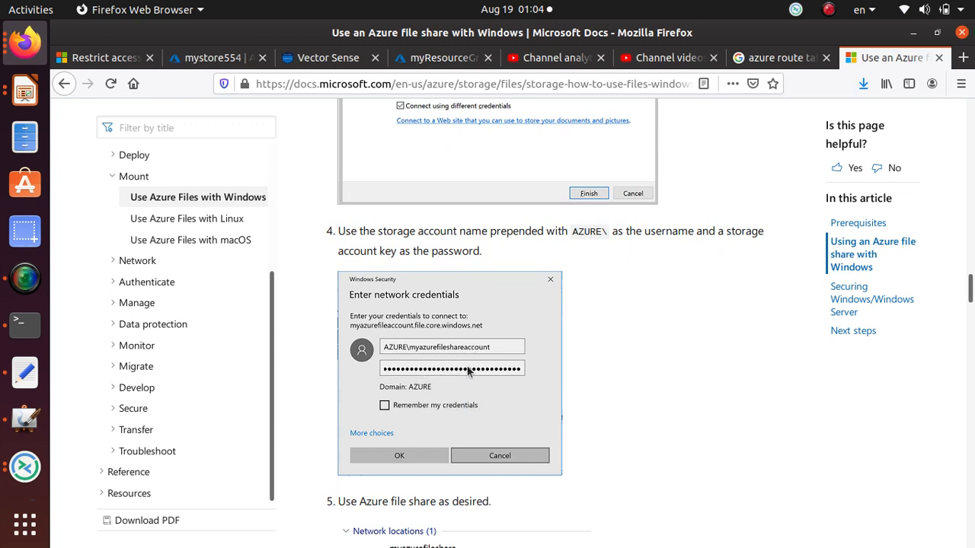
{"action": "scroll", "coordinate": [411, 454], "scroll_direction": "down", "scroll_amount": 5}
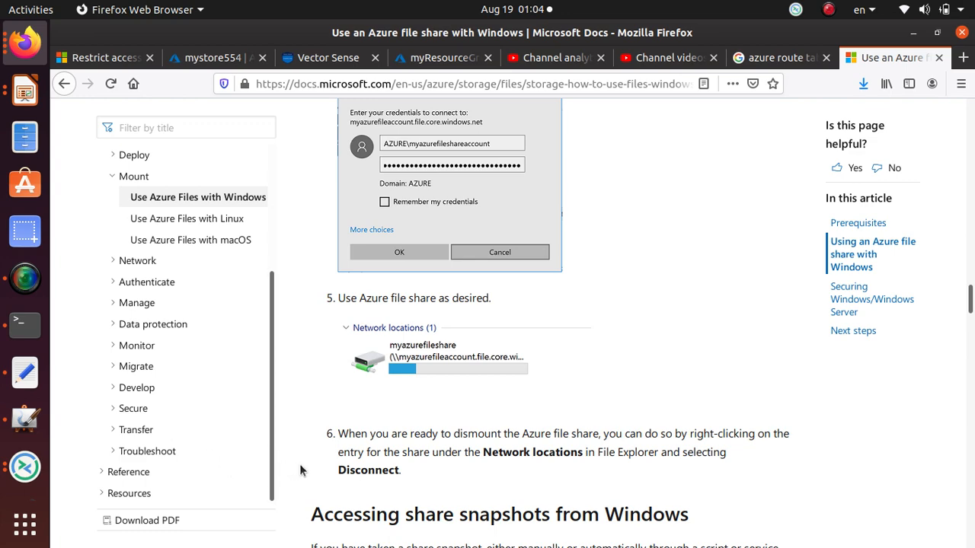
{"action": "left_click", "coordinate": [24, 418]}
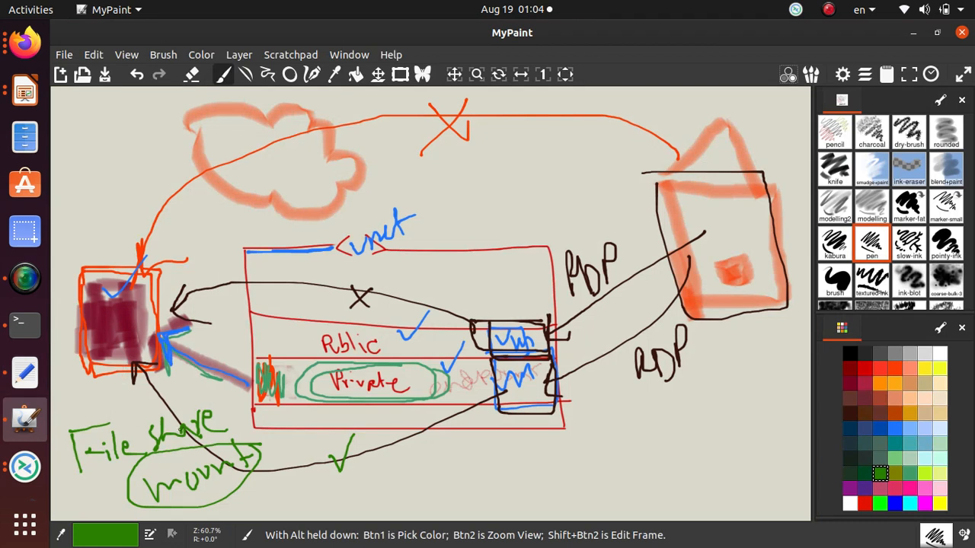
Step: In green, circle Private, draw an arrow from it and write 'internet'
{"action": "mouse_move", "coordinate": [388, 364]}
{"action": "left_mouse_down"}
{"action": "mouse_move", "coordinate": [318, 364]}
{"action": "mouse_move", "coordinate": [364, 415]}
{"action": "mouse_move", "coordinate": [434, 366]}
{"action": "mouse_move", "coordinate": [396, 363]}
{"action": "left_mouse_up"}
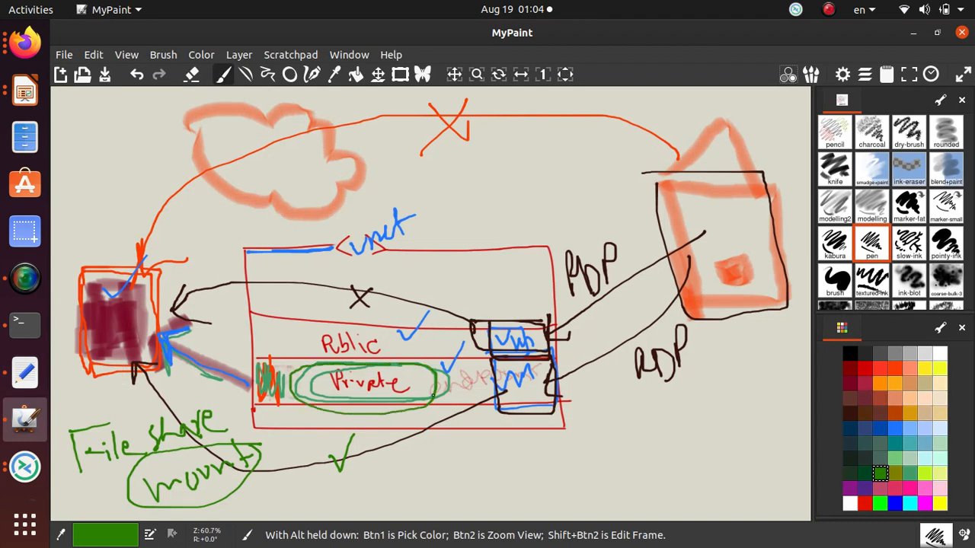
{"action": "mouse_move", "coordinate": [435, 395]}
{"action": "left_mouse_down"}
{"action": "mouse_move", "coordinate": [639, 490]}
{"action": "mouse_move", "coordinate": [673, 461]}
{"action": "mouse_move", "coordinate": [639, 446]}
{"action": "mouse_move", "coordinate": [683, 466]}
{"action": "left_mouse_up"}
{"action": "mouse_move", "coordinate": [673, 454]}
{"action": "left_mouse_down"}
{"action": "mouse_move", "coordinate": [692, 444]}
{"action": "mouse_move", "coordinate": [711, 455]}
{"action": "mouse_move", "coordinate": [731, 434]}
{"action": "mouse_move", "coordinate": [756, 433]}
{"action": "mouse_move", "coordinate": [763, 397]}
{"action": "left_mouse_up"}
{"action": "left_click_drag", "start_coordinate": [765, 423], "coordinate": [772, 416]}
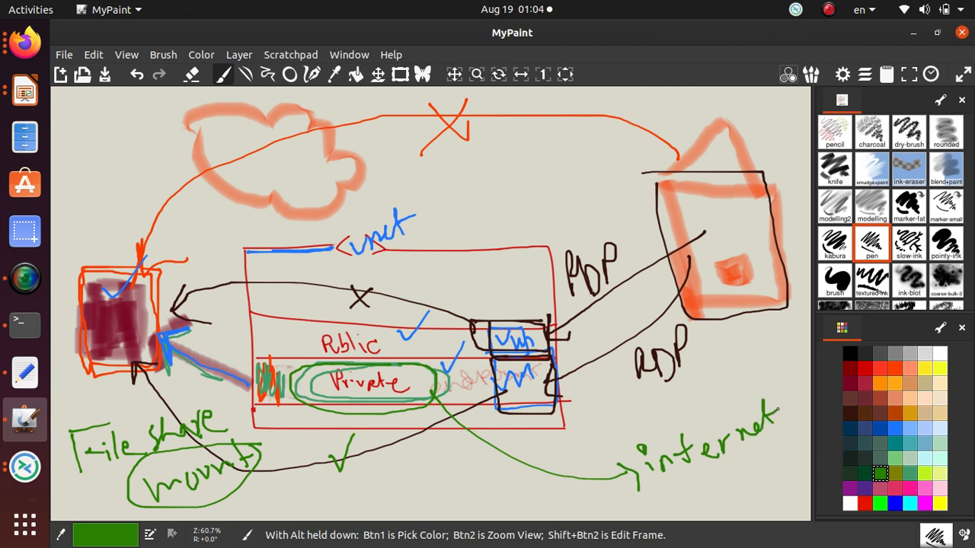
Step: In red, circle a label, outline Private, cross out the arrow and underline 'internet'
{"action": "left_click", "coordinate": [864, 368]}
{"action": "mouse_move", "coordinate": [591, 391]}
{"action": "left_mouse_down"}
{"action": "mouse_move", "coordinate": [598, 423]}
{"action": "mouse_move", "coordinate": [629, 390]}
{"action": "mouse_move", "coordinate": [667, 413]}
{"action": "mouse_move", "coordinate": [689, 409]}
{"action": "mouse_move", "coordinate": [699, 385]}
{"action": "left_mouse_up"}
{"action": "left_click_drag", "start_coordinate": [710, 381], "coordinate": [702, 410]}
{"action": "mouse_move", "coordinate": [722, 374]}
{"action": "left_mouse_down"}
{"action": "mouse_move", "coordinate": [572, 412]}
{"action": "mouse_move", "coordinate": [722, 371]}
{"action": "mouse_move", "coordinate": [585, 384]}
{"action": "mouse_move", "coordinate": [582, 435]}
{"action": "mouse_move", "coordinate": [462, 419]}
{"action": "mouse_move", "coordinate": [459, 402]}
{"action": "mouse_move", "coordinate": [481, 404]}
{"action": "mouse_move", "coordinate": [455, 402]}
{"action": "left_mouse_up"}
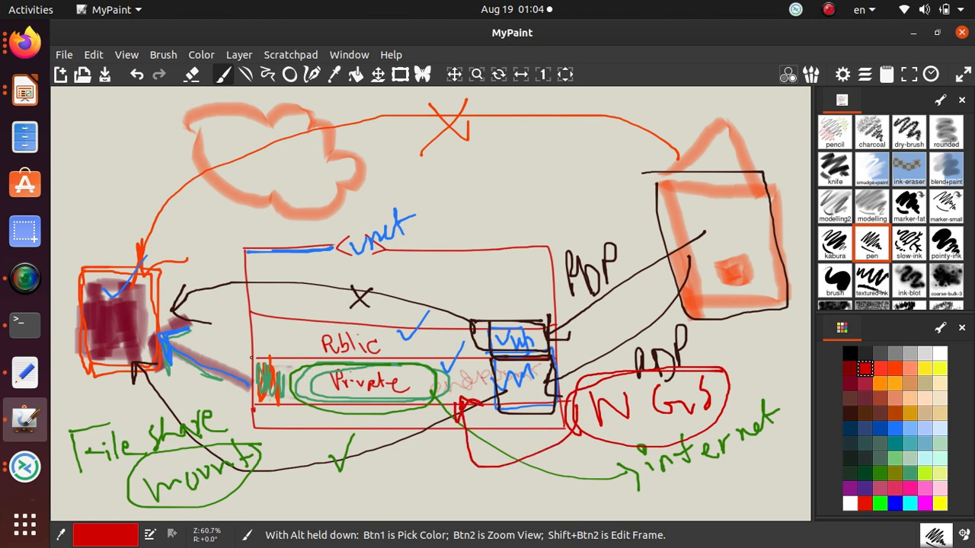
{"action": "mouse_move", "coordinate": [252, 356]}
{"action": "left_mouse_down"}
{"action": "mouse_move", "coordinate": [296, 412]}
{"action": "mouse_move", "coordinate": [516, 412]}
{"action": "mouse_move", "coordinate": [562, 368]}
{"action": "mouse_move", "coordinate": [257, 361]}
{"action": "left_mouse_up"}
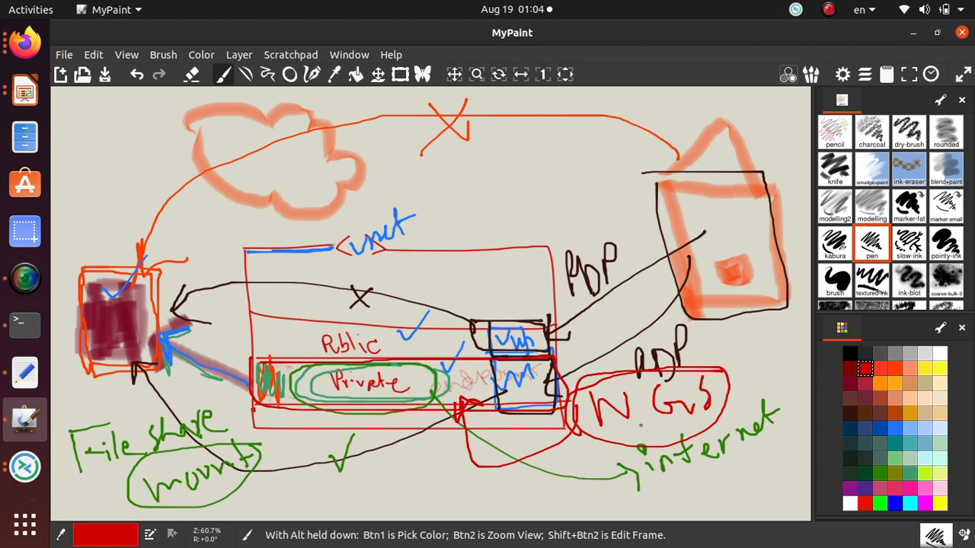
{"action": "mouse_move", "coordinate": [568, 466]}
{"action": "left_mouse_down"}
{"action": "mouse_move", "coordinate": [601, 492]}
{"action": "mouse_move", "coordinate": [585, 474]}
{"action": "left_mouse_up"}
{"action": "left_click_drag", "start_coordinate": [656, 491], "coordinate": [785, 431]}
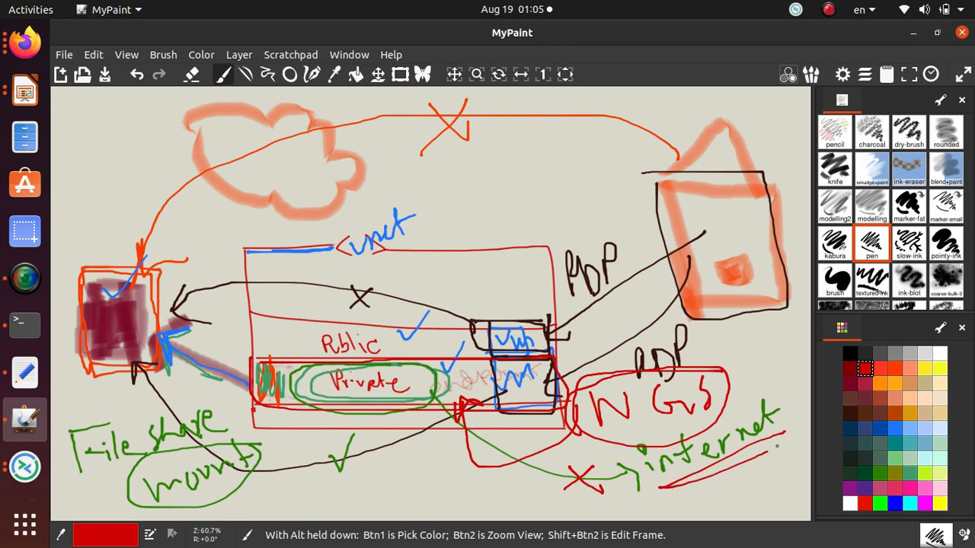
{"action": "left_click_drag", "start_coordinate": [663, 491], "coordinate": [792, 435]}
{"action": "mouse_move", "coordinate": [740, 462]}
{"action": "left_mouse_down"}
{"action": "mouse_move", "coordinate": [662, 498]}
{"action": "mouse_move", "coordinate": [742, 444]}
{"action": "mouse_move", "coordinate": [783, 433]}
{"action": "left_mouse_up"}
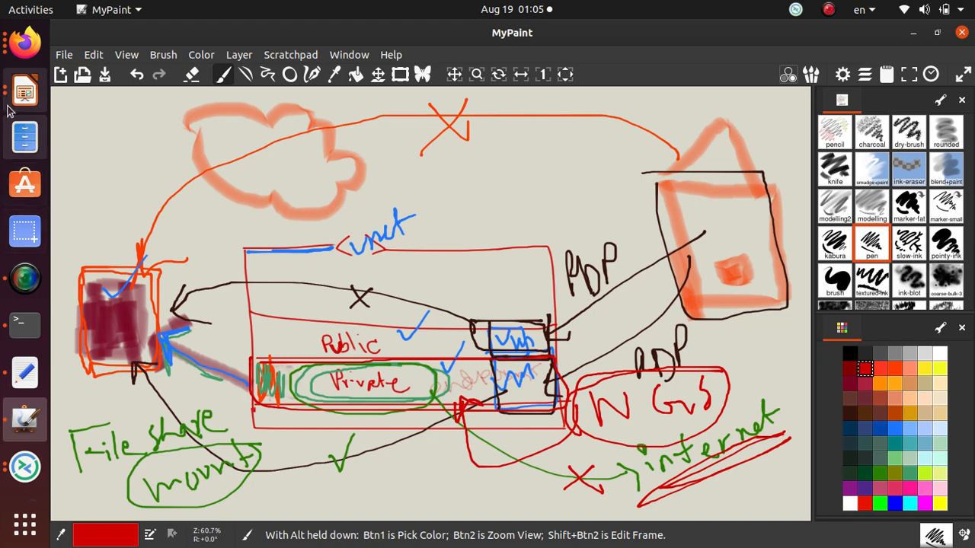
Step: In Firefox, go from Azure Home through Resource groups to the ResourceGroup resource group
{"action": "left_click", "coordinate": [25, 42]}
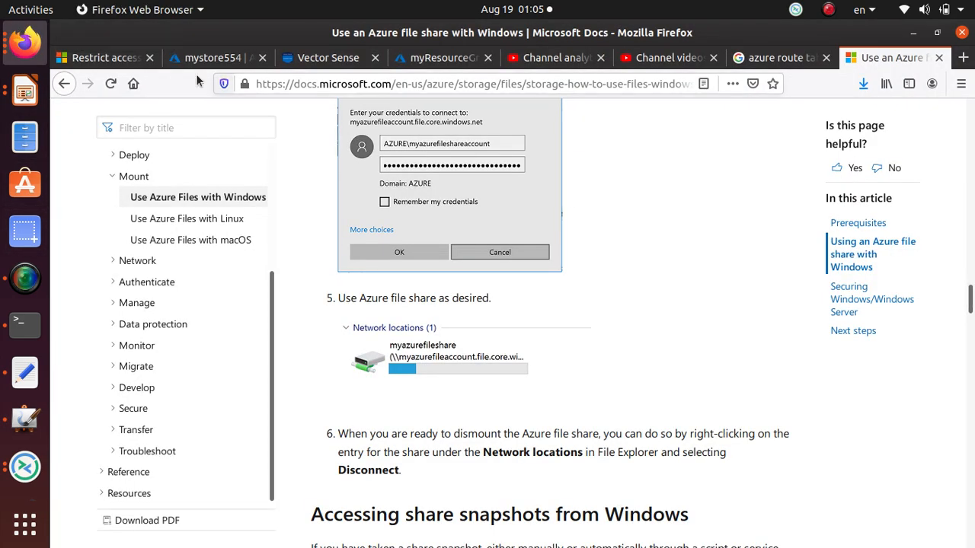
{"action": "left_click", "coordinate": [120, 61]}
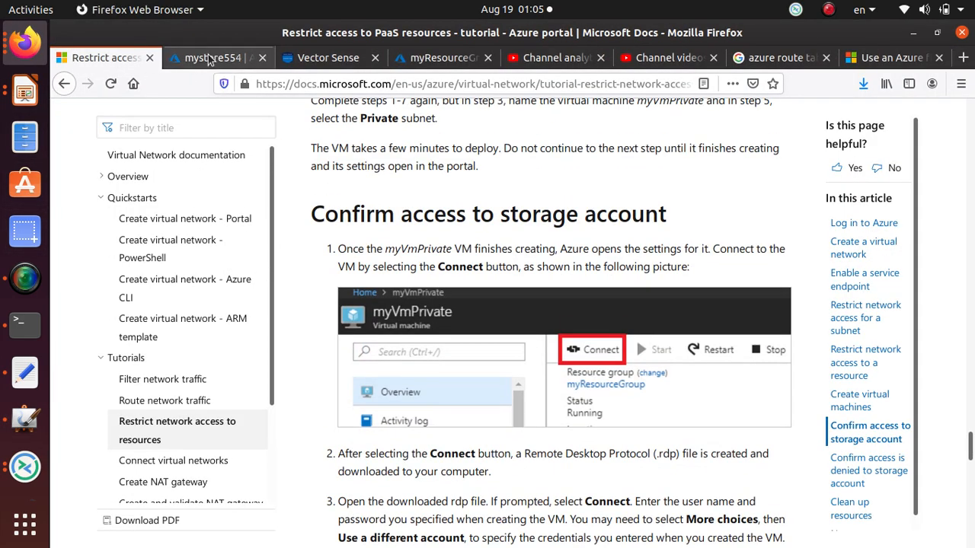
{"action": "left_click", "coordinate": [215, 58]}
{"action": "left_click", "coordinate": [73, 137]}
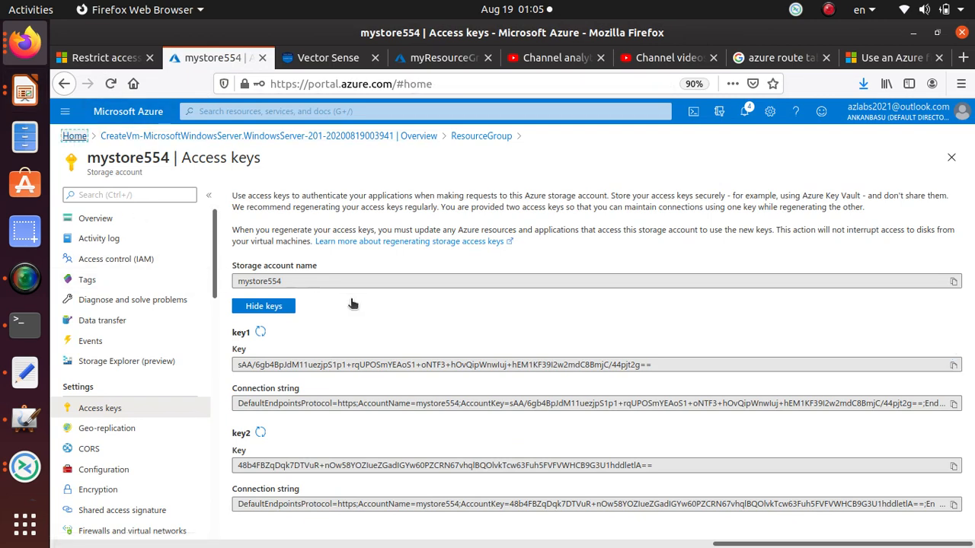
{"action": "left_click", "coordinate": [284, 216]}
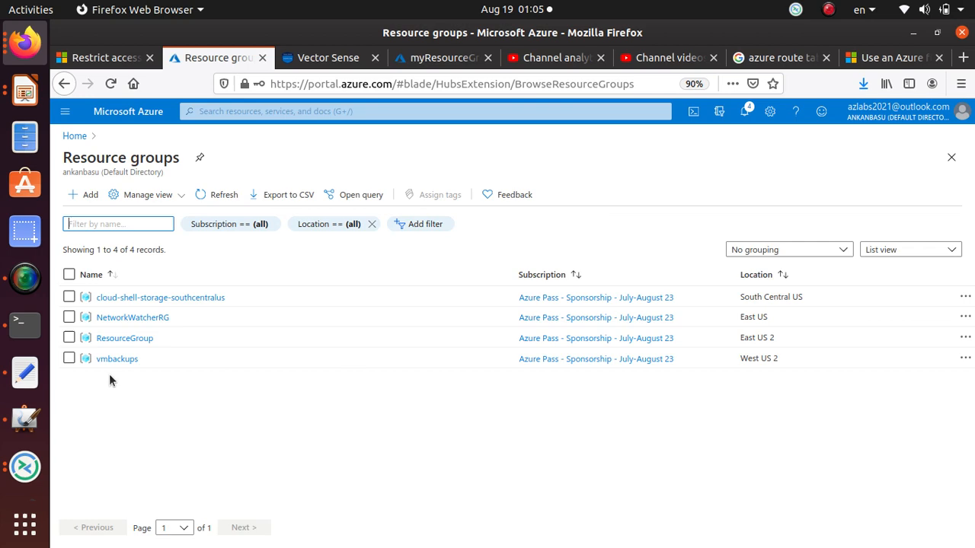
{"action": "left_click", "coordinate": [138, 340]}
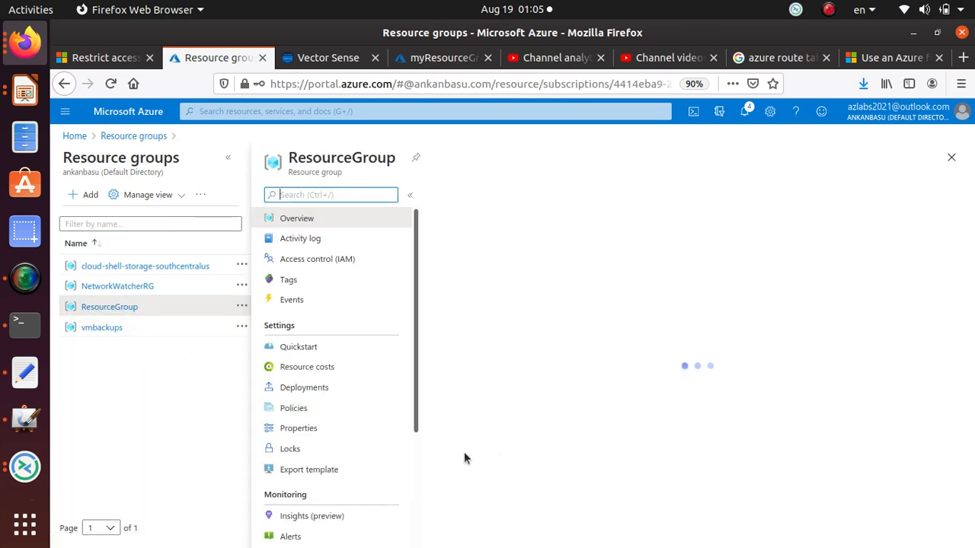
Step: Sort the ResourceGroup resources by Type and open the myVmPublic virtual machine
{"action": "scroll", "coordinate": [593, 460], "scroll_direction": "down", "scroll_amount": 3}
{"action": "scroll", "coordinate": [587, 460], "scroll_direction": "down", "scroll_amount": 1}
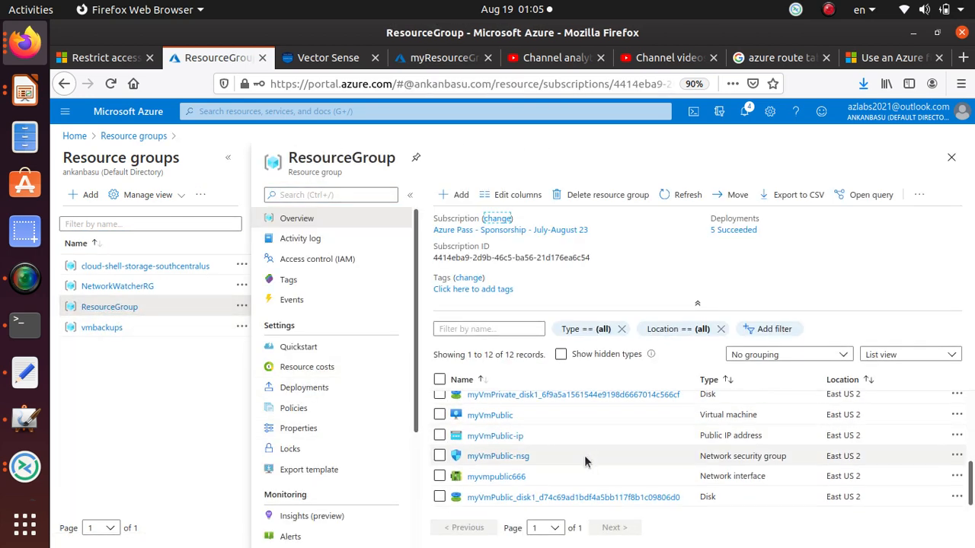
{"action": "scroll", "coordinate": [700, 447], "scroll_direction": "up", "scroll_amount": 3}
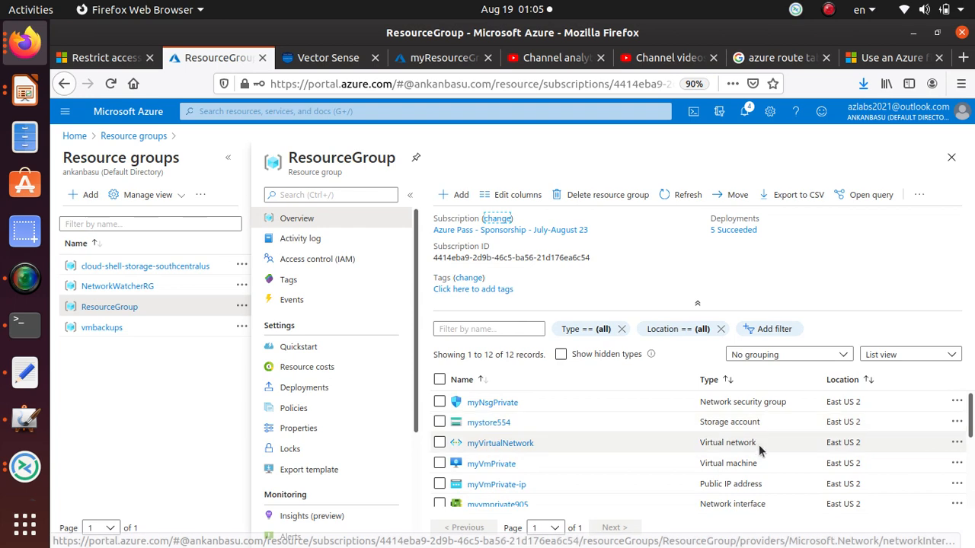
{"action": "left_click", "coordinate": [707, 380]}
{"action": "scroll", "coordinate": [760, 447], "scroll_direction": "down", "scroll_amount": 4}
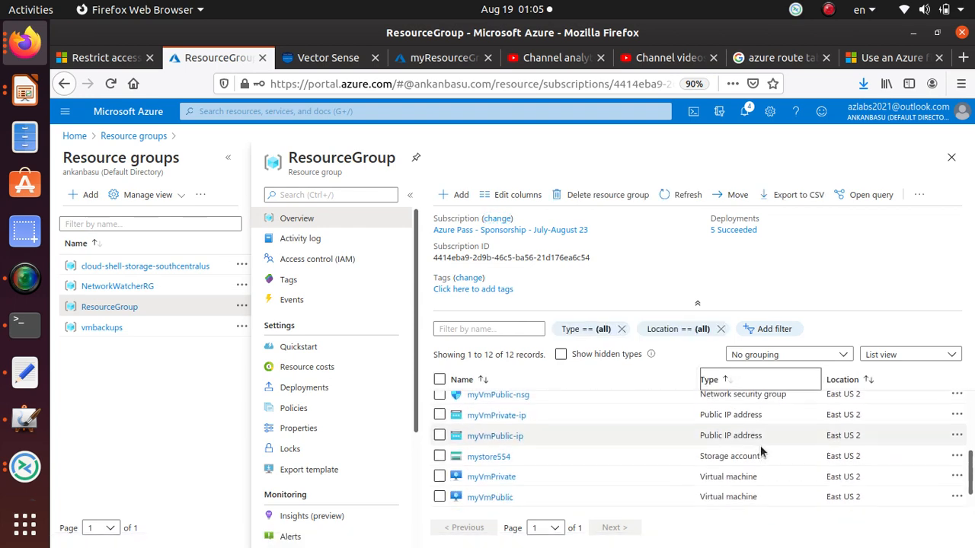
{"action": "left_click", "coordinate": [490, 478]}
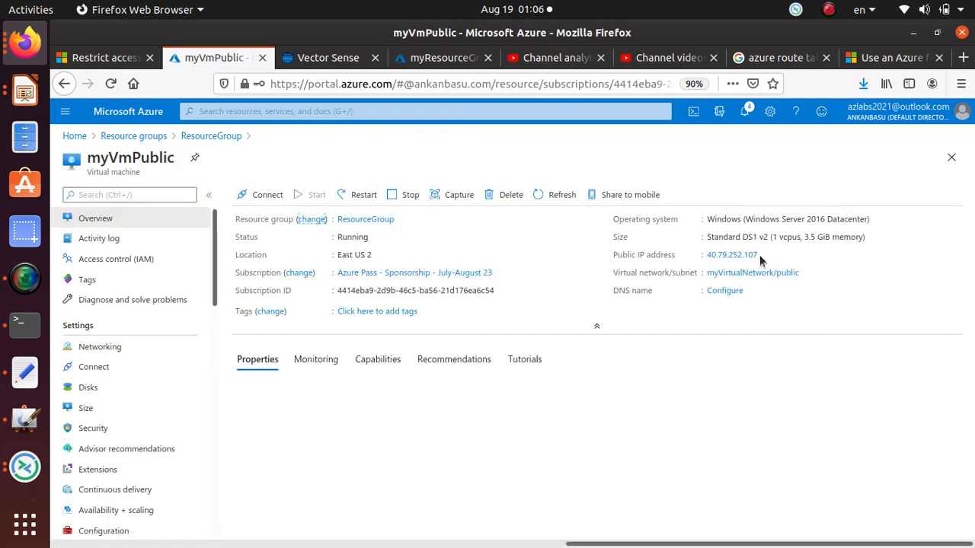
Step: Copy myVmPublic's public IP 40.79.252.107 and switch to the Remmina remote desktop client
{"action": "left_click", "coordinate": [760, 257]}
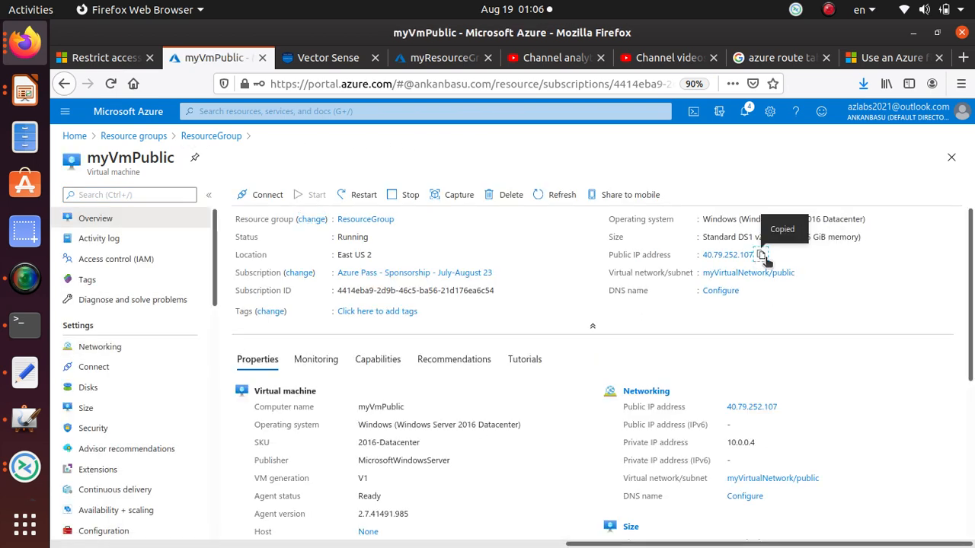
{"action": "left_click", "coordinate": [25, 461]}
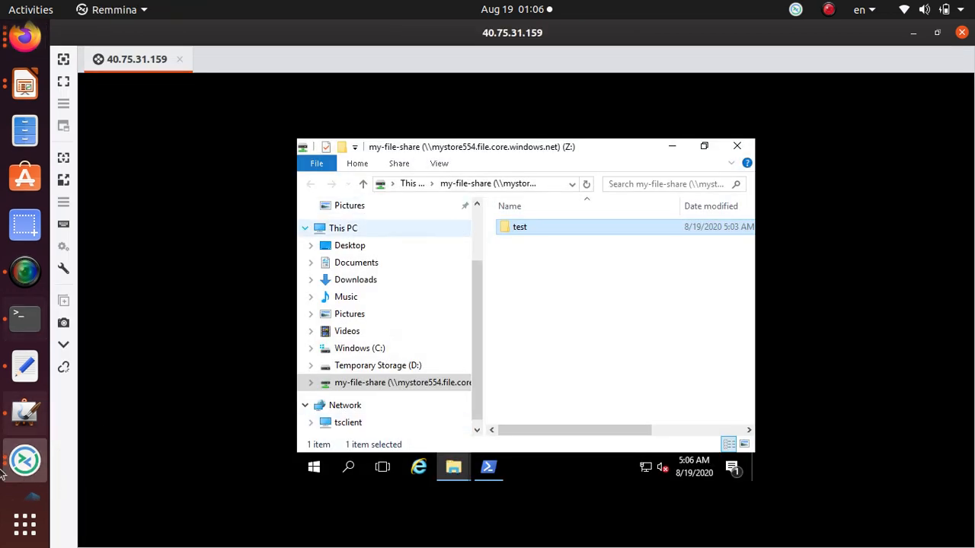
Step: Start a new Remmina connection to 40.79.252.107 and accept the server certificate
{"action": "right_click", "coordinate": [25, 461]}
{"action": "left_click", "coordinate": [98, 305]}
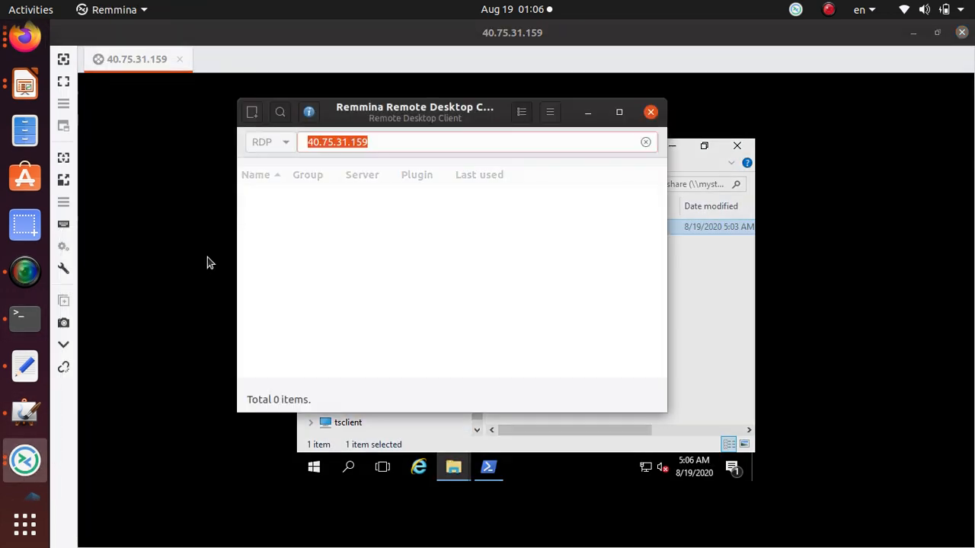
{"action": "key", "text": "ctrl+v"}
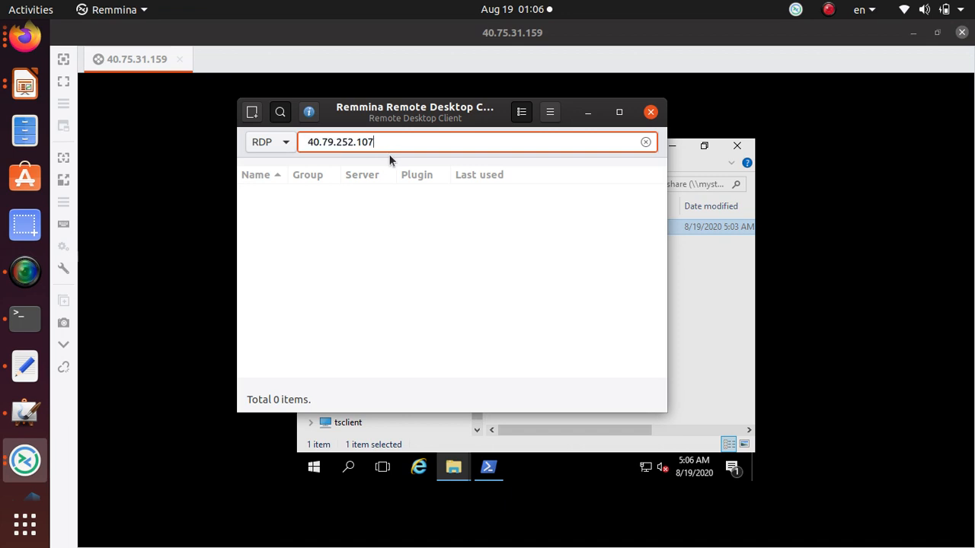
{"action": "key", "text": "Return"}
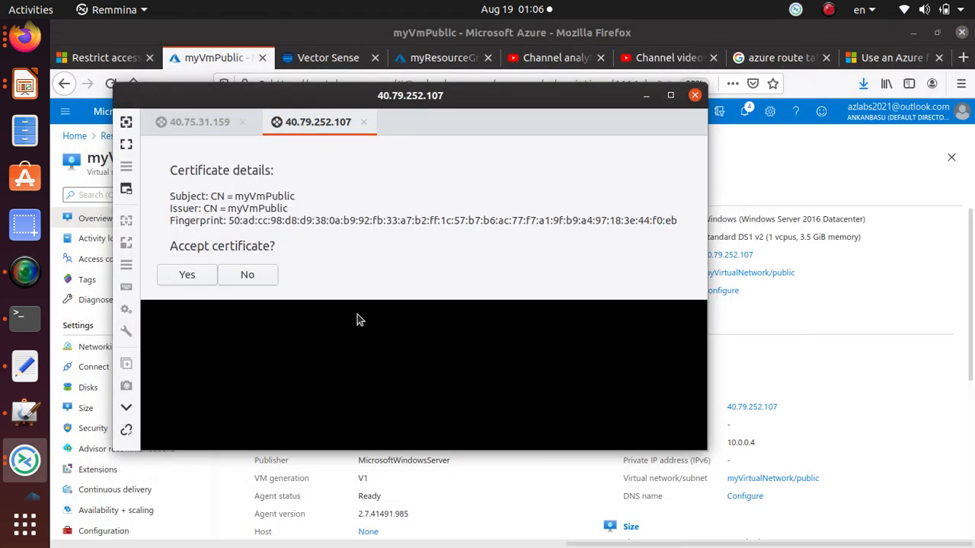
{"action": "left_click", "coordinate": [186, 272]}
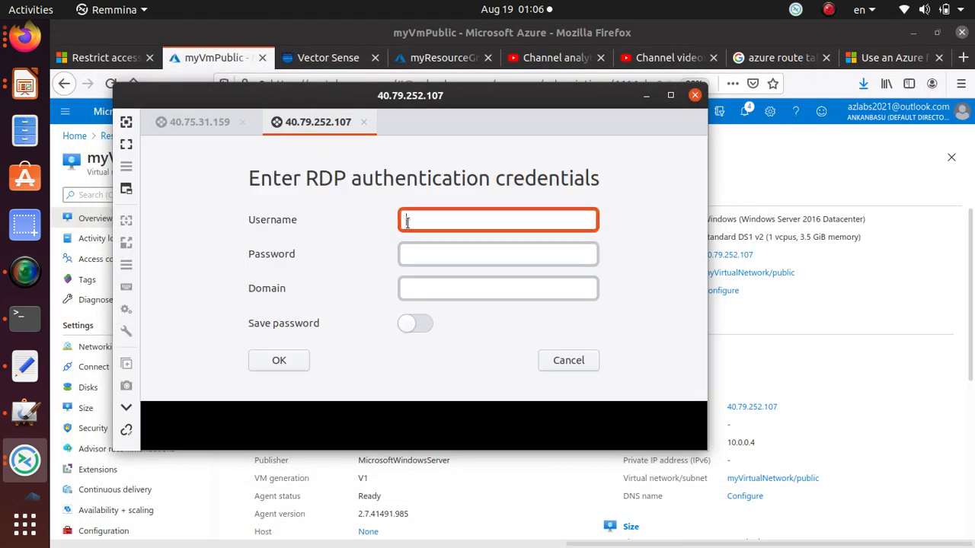
Step: Sign in as student with the VM's password and maximize the remote session
{"action": "type", "text": "student"}
{"action": "left_click", "coordinate": [437, 245]}
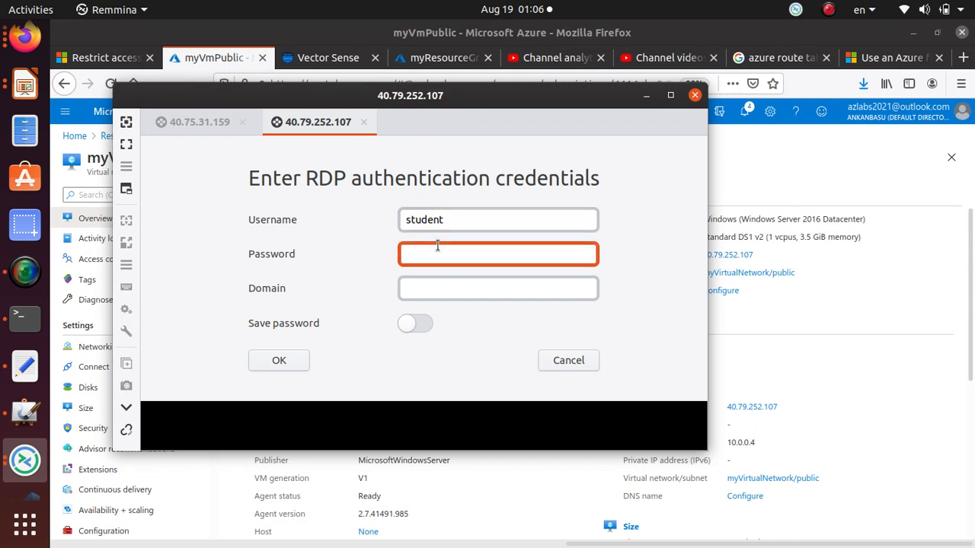
{"action": "type", "text": "•••••••••••••••••"}
{"action": "key", "text": "Return"}
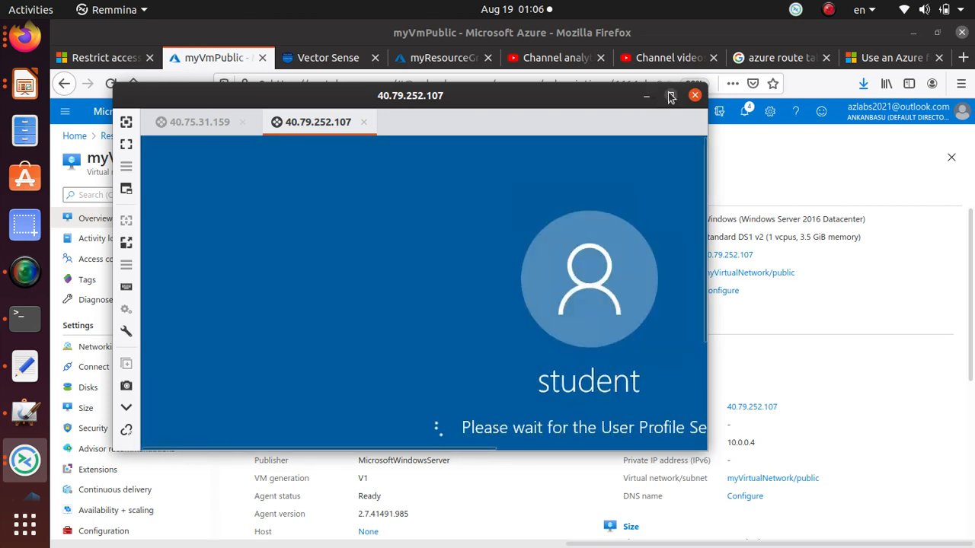
{"action": "left_click", "coordinate": [670, 95]}
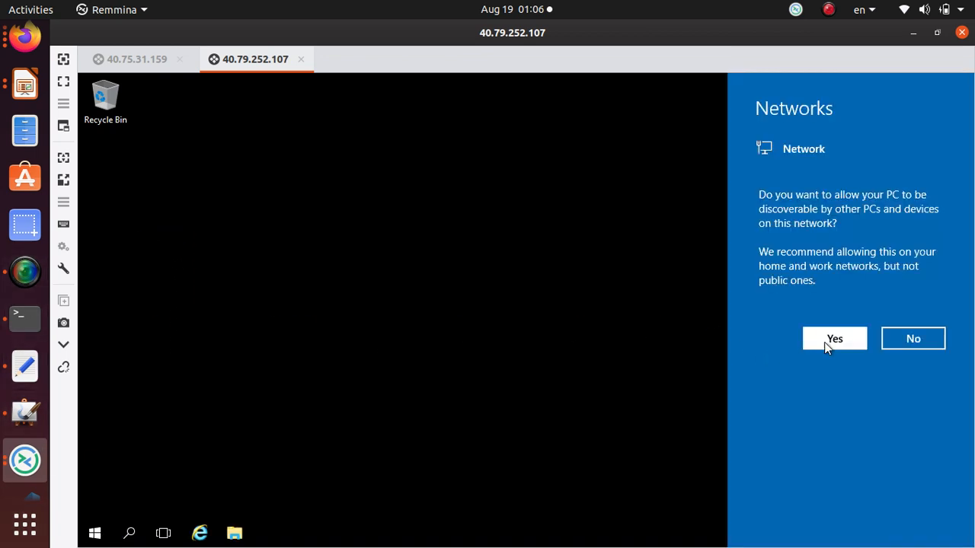
Step: Allow network discovery, then search 'power' and launch Windows PowerShell on myVmPublic
{"action": "left_click", "coordinate": [828, 340]}
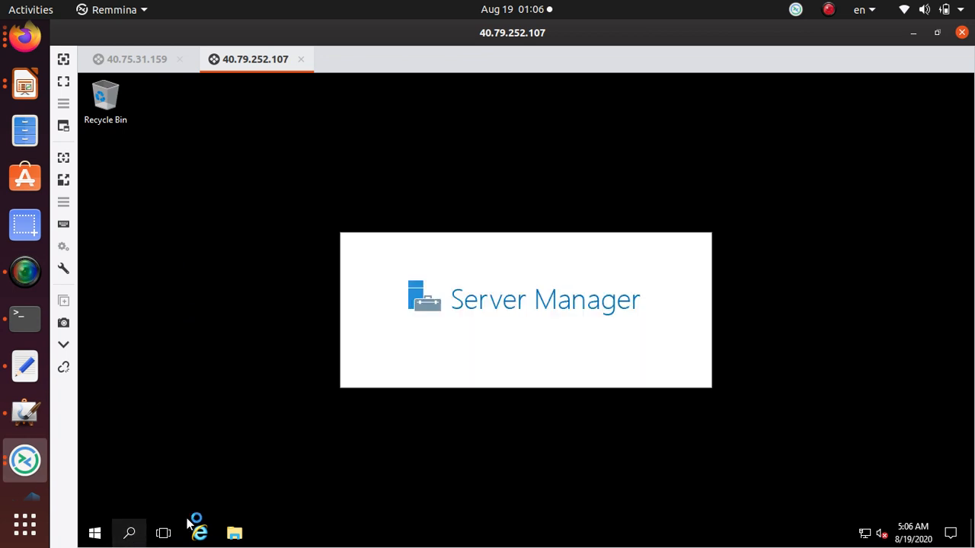
{"action": "left_click", "coordinate": [131, 536]}
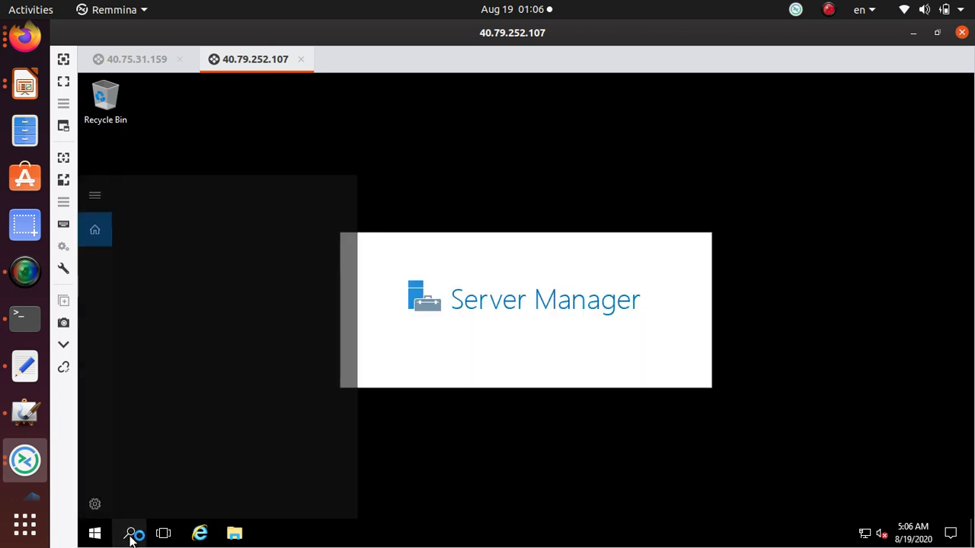
{"action": "type", "text": "p"}
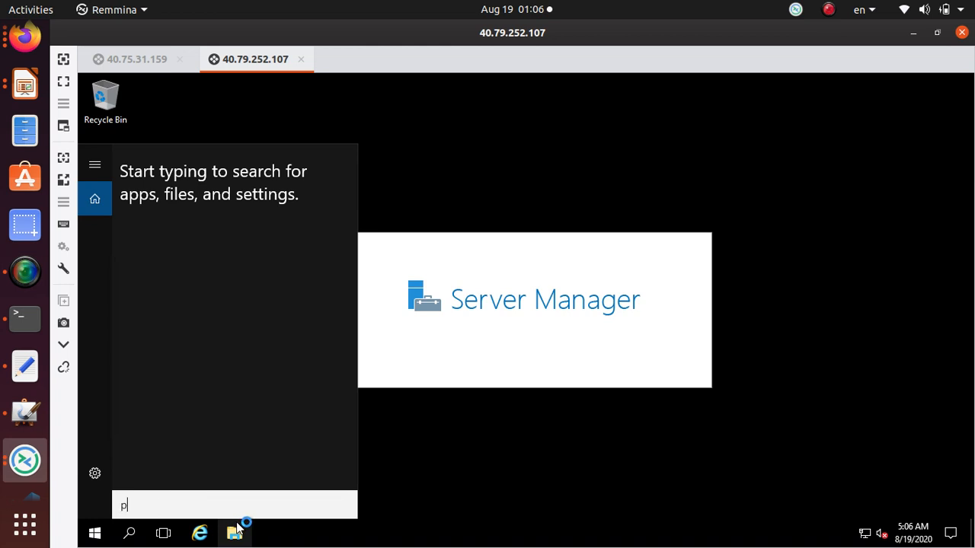
{"action": "type", "text": "ower"}
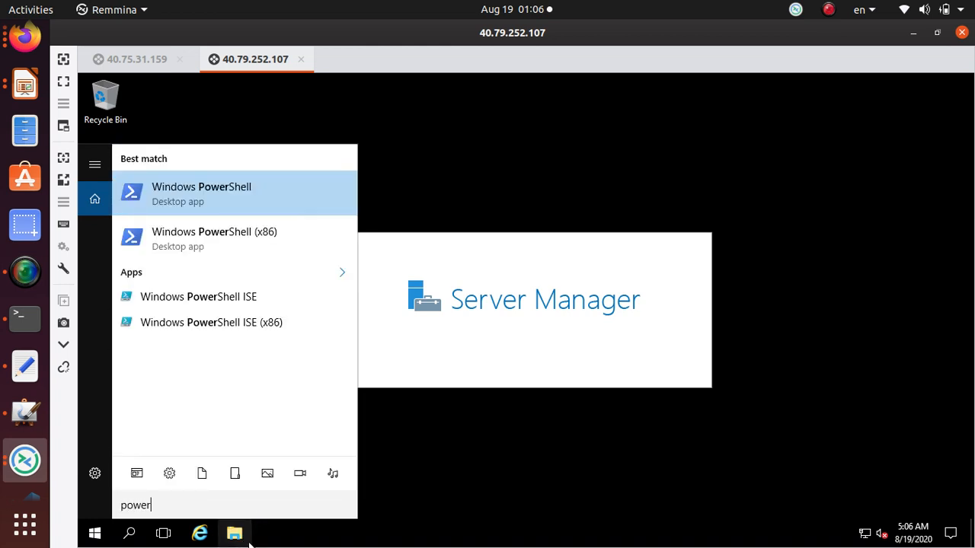
{"action": "left_click", "coordinate": [209, 196]}
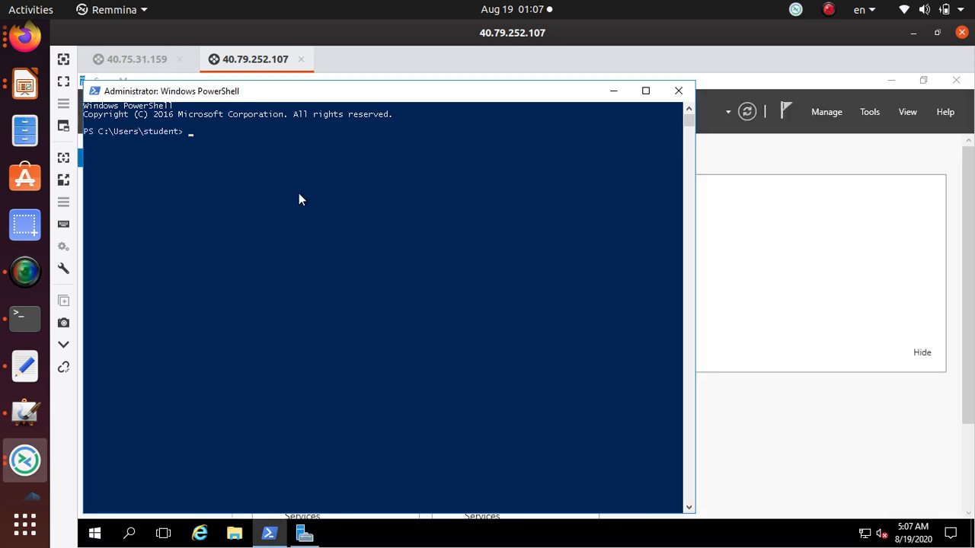
Step: Run hostname in PowerShell to confirm the machine is myVmPublic
{"action": "type", "text": "hostname"}
{"action": "key", "text": "Return"}
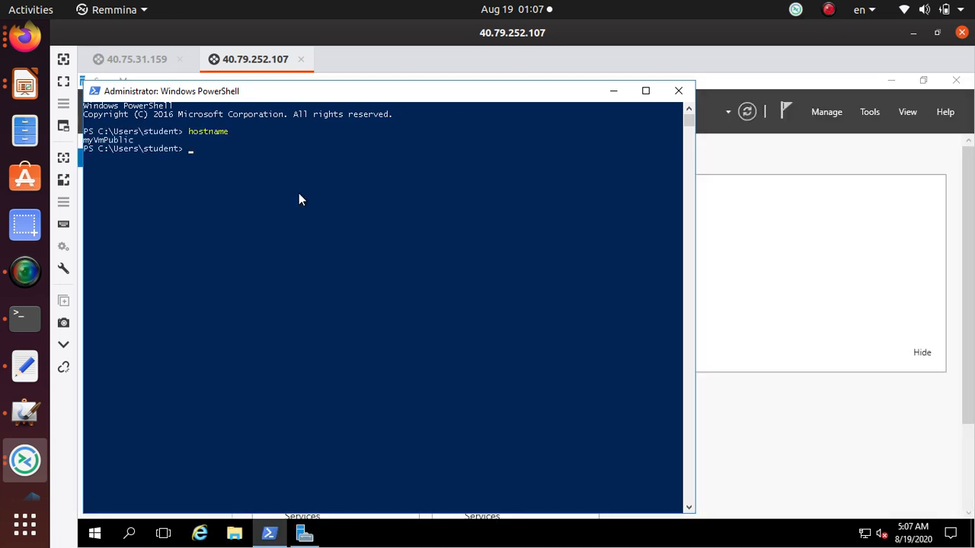
{"action": "double_click", "coordinate": [143, 142]}
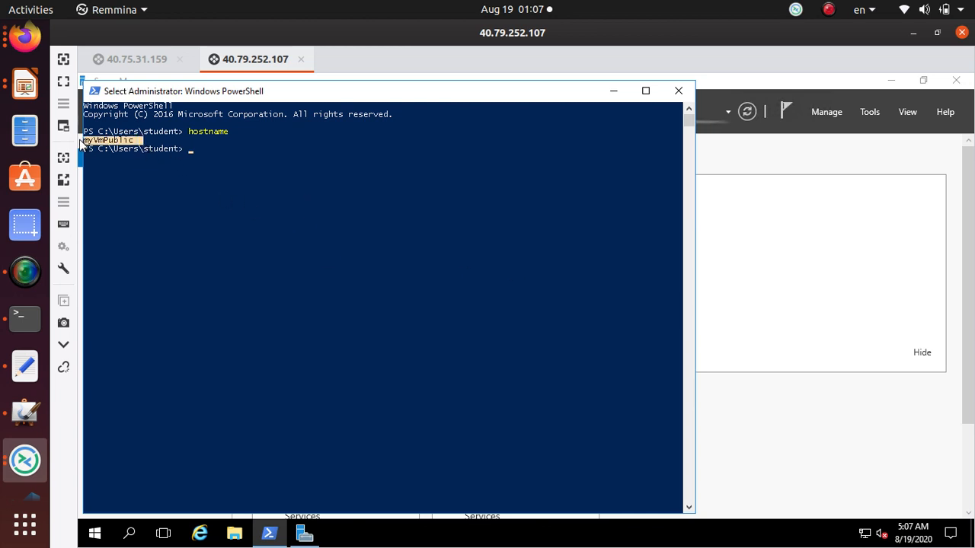
{"action": "left_click", "coordinate": [221, 149]}
Step: Ping google.com and confirm all 4 replies arrive with 0% packet loss
{"action": "type", "text": "ping google.com"}
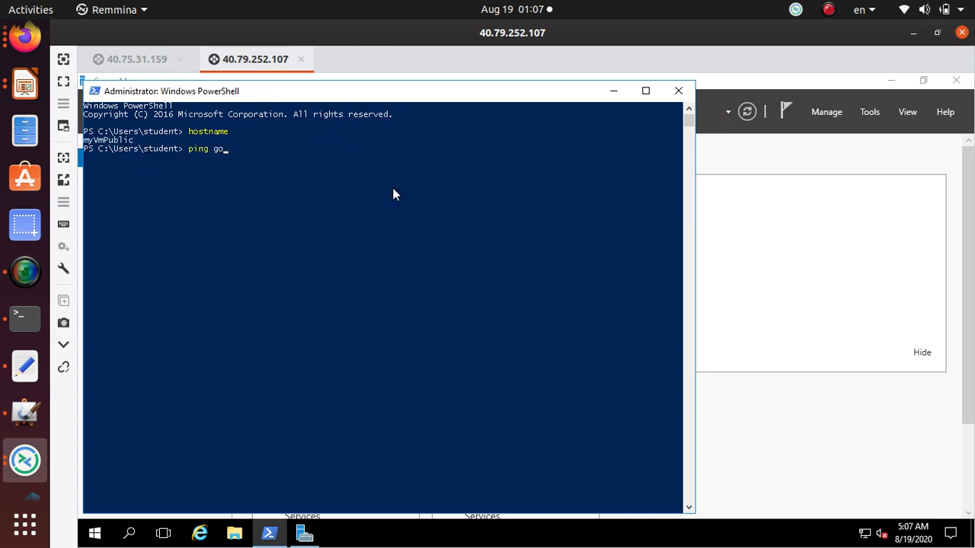
{"action": "key", "text": "Return"}
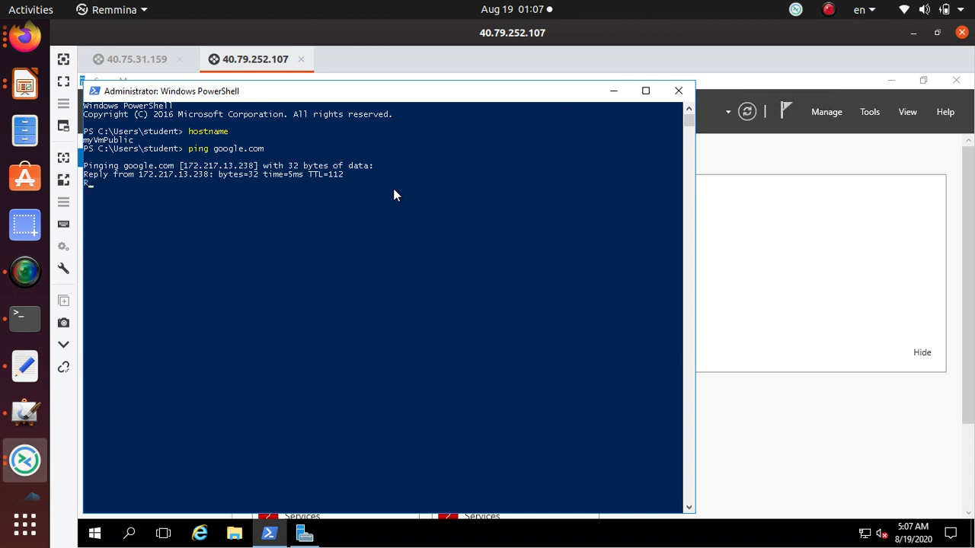
{"action": "left_click_drag", "start_coordinate": [357, 177], "coordinate": [120, 163]}
{"action": "left_click", "coordinate": [317, 185]}
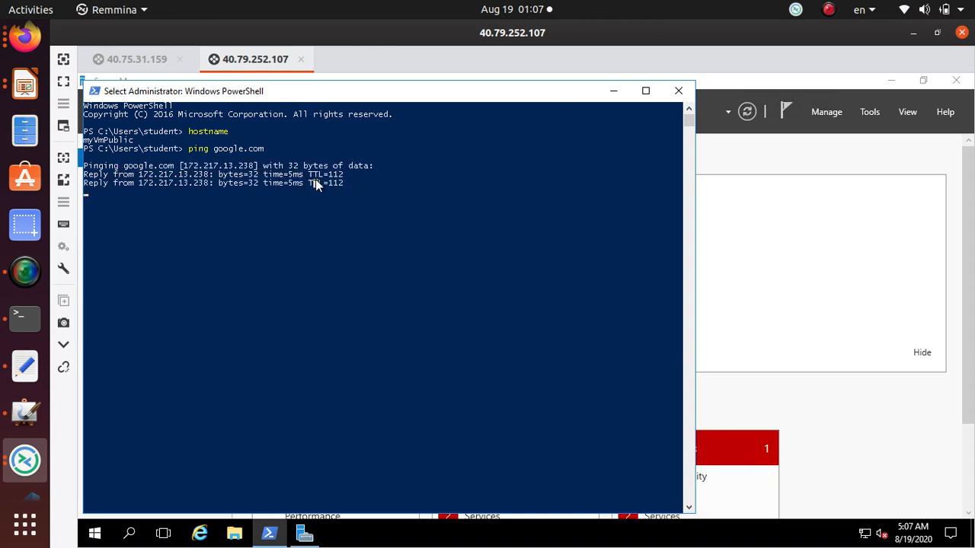
{"action": "left_click_drag", "start_coordinate": [348, 187], "coordinate": [65, 164]}
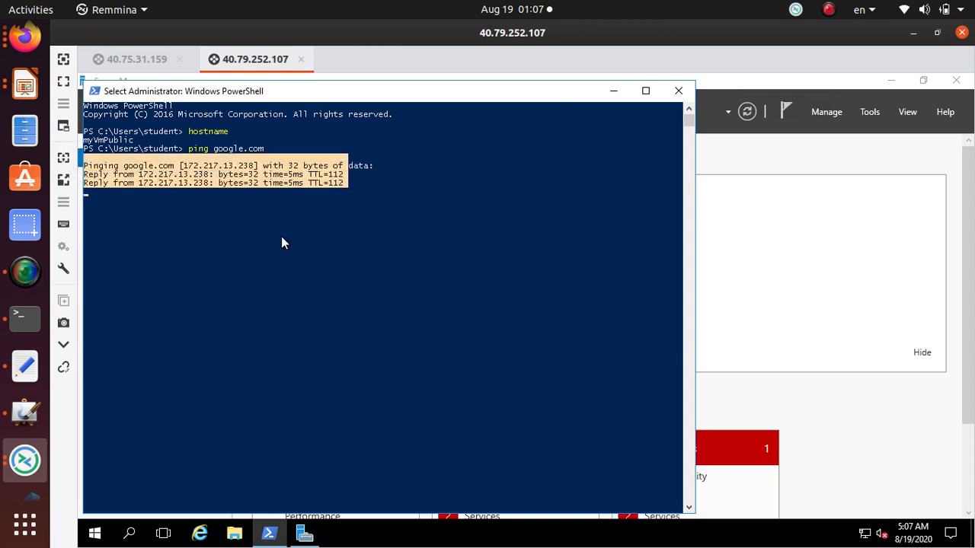
{"action": "left_click", "coordinate": [231, 200]}
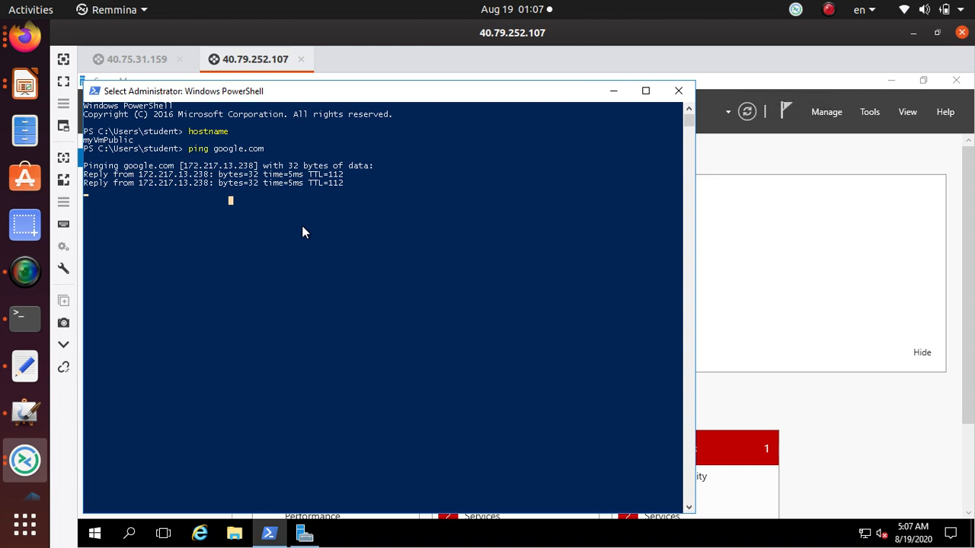
{"action": "key", "text": "Escape"}
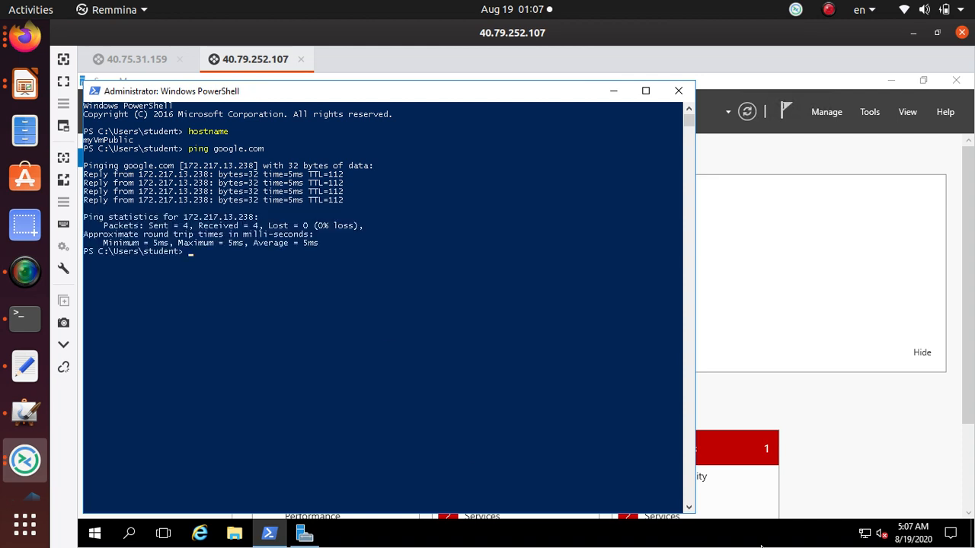
Step: Copy the three share-mapping command lines from the Text Editor notes
{"action": "left_click", "coordinate": [269, 263]}
{"action": "left_click", "coordinate": [25, 366]}
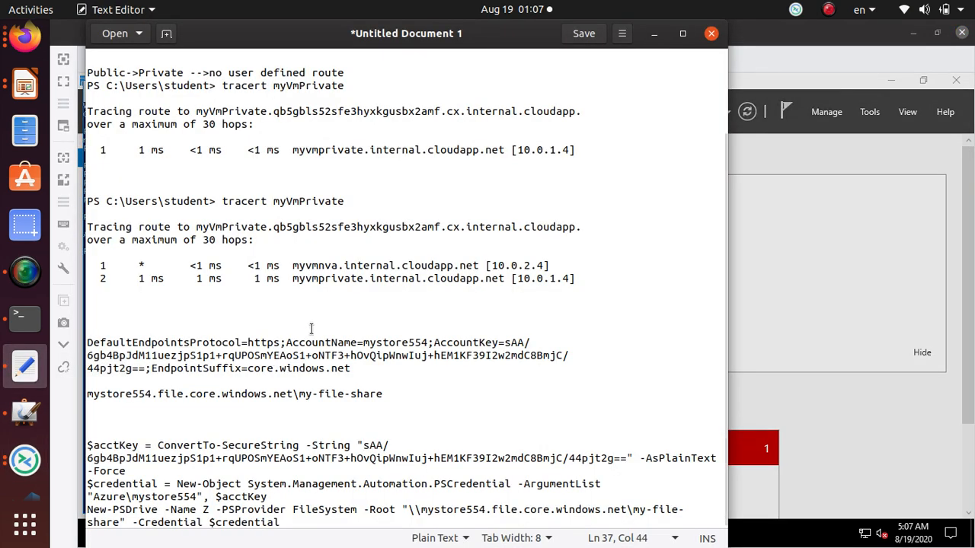
{"action": "left_click_drag", "start_coordinate": [280, 523], "coordinate": [61, 438]}
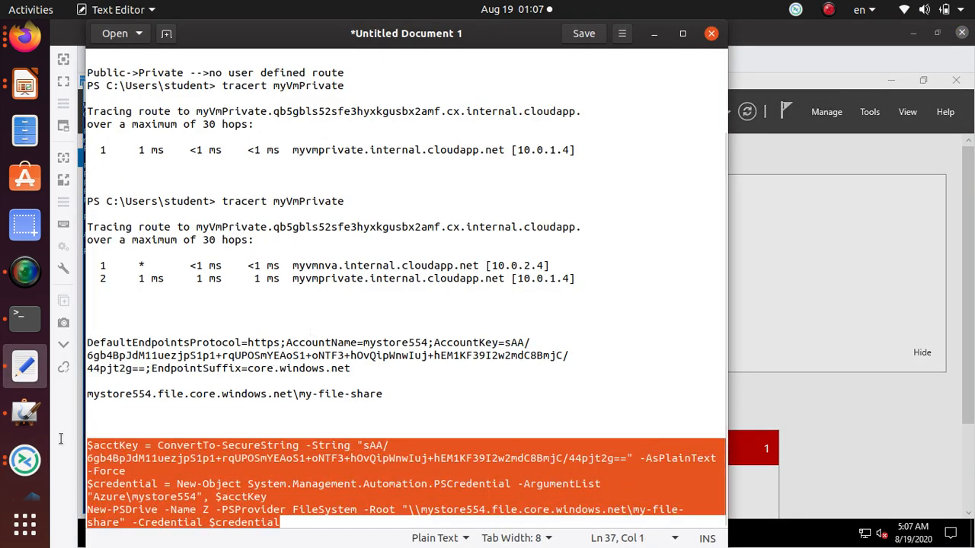
{"action": "right_click", "coordinate": [174, 469]}
{"action": "left_click", "coordinate": [252, 368]}
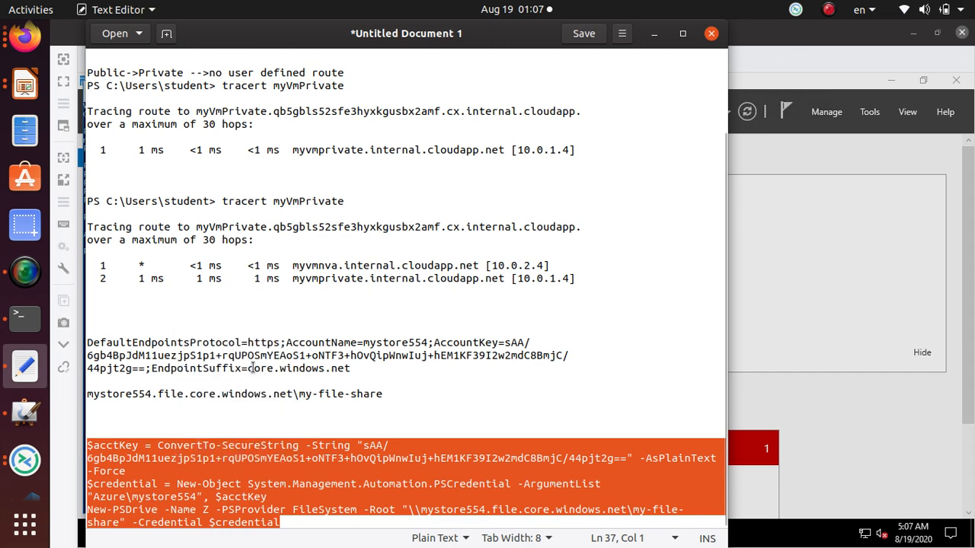
{"action": "key", "text": "alt+Tab"}
{"action": "left_click", "coordinate": [204, 257]}
{"action": "right_click", "coordinate": [204, 258]}
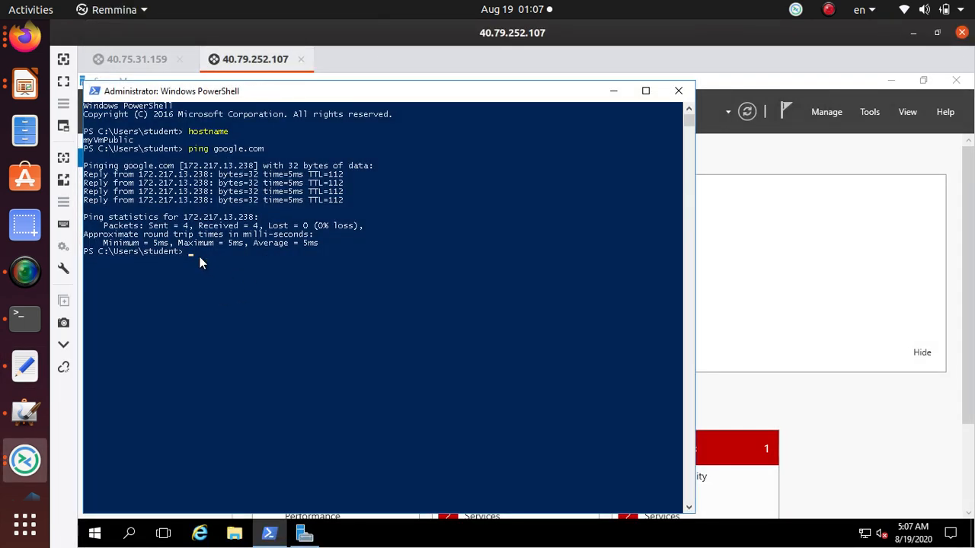
{"action": "key", "text": "alt+Tab"}
{"action": "right_click", "coordinate": [201, 294]}
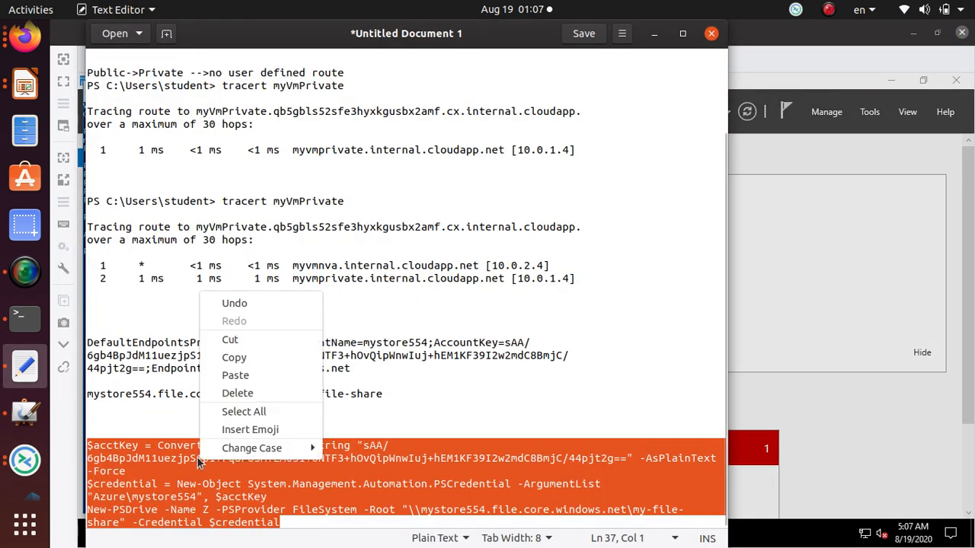
{"action": "left_click", "coordinate": [239, 357]}
Step: Paste and run them in PowerShell, where mapping Z: fails with Access is denied, then minimize it
{"action": "key", "text": "alt+Tab"}
{"action": "right_click", "coordinate": [224, 264]}
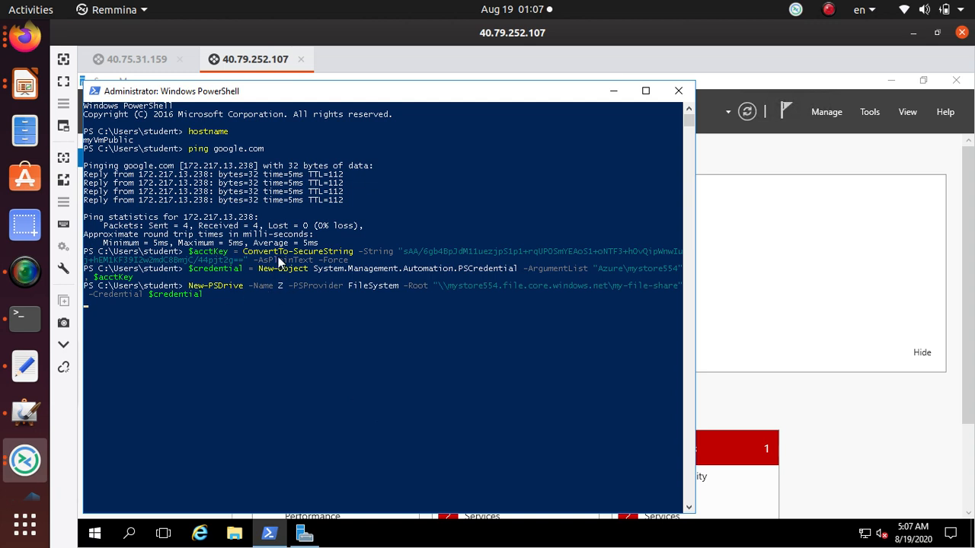
{"action": "left_click_drag", "start_coordinate": [587, 345], "coordinate": [80, 303]}
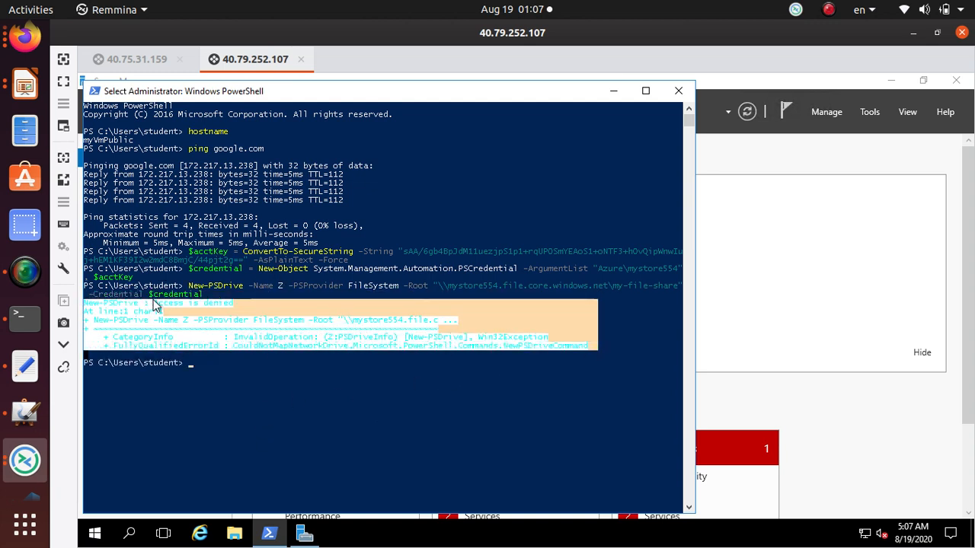
{"action": "left_click", "coordinate": [237, 365]}
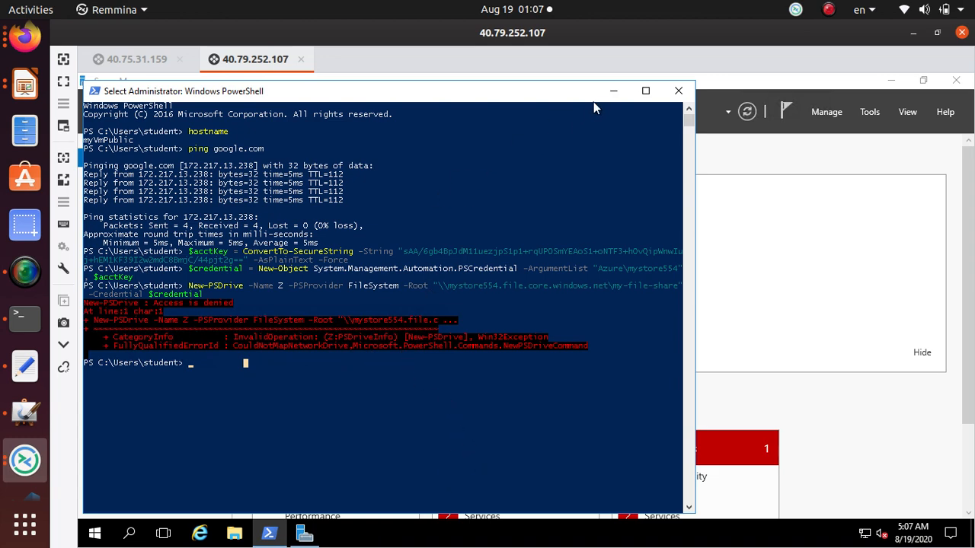
{"action": "left_click", "coordinate": [613, 92]}
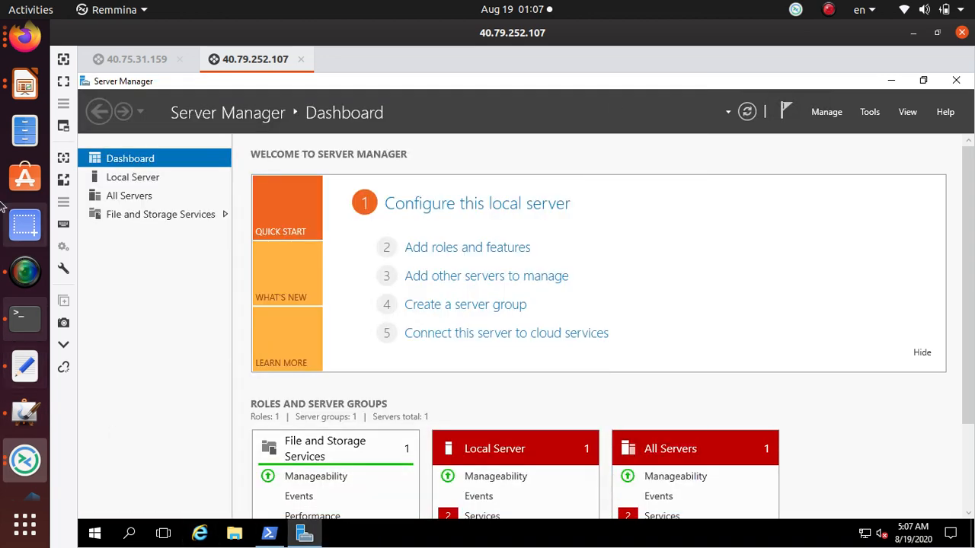
Step: Find the 'Mount the Azure file share with File Explorer' Map network drive steps in the Firefox docs
{"action": "left_click", "coordinate": [25, 36]}
{"action": "left_click", "coordinate": [886, 58]}
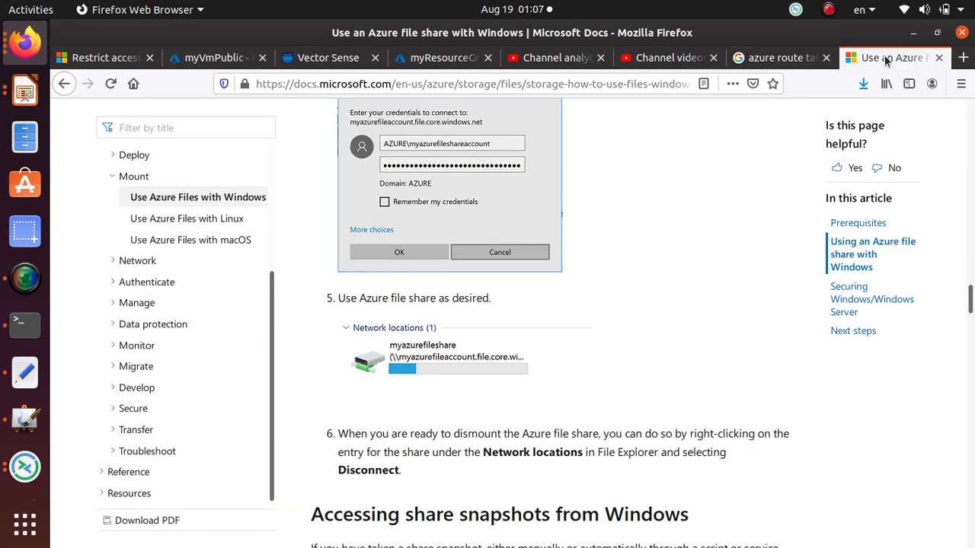
{"action": "scroll", "coordinate": [561, 325], "scroll_direction": "up", "scroll_amount": 10}
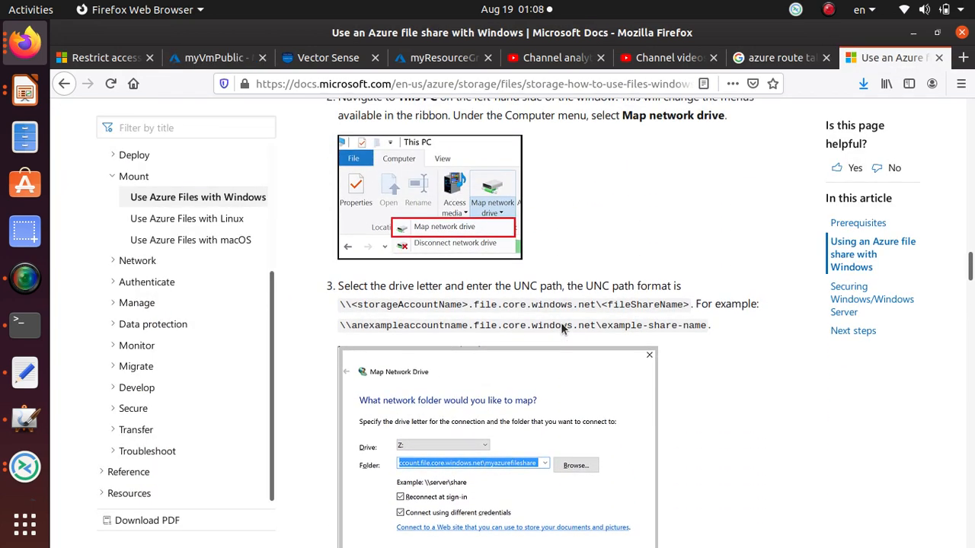
{"action": "scroll", "coordinate": [562, 328], "scroll_direction": "up", "scroll_amount": 5}
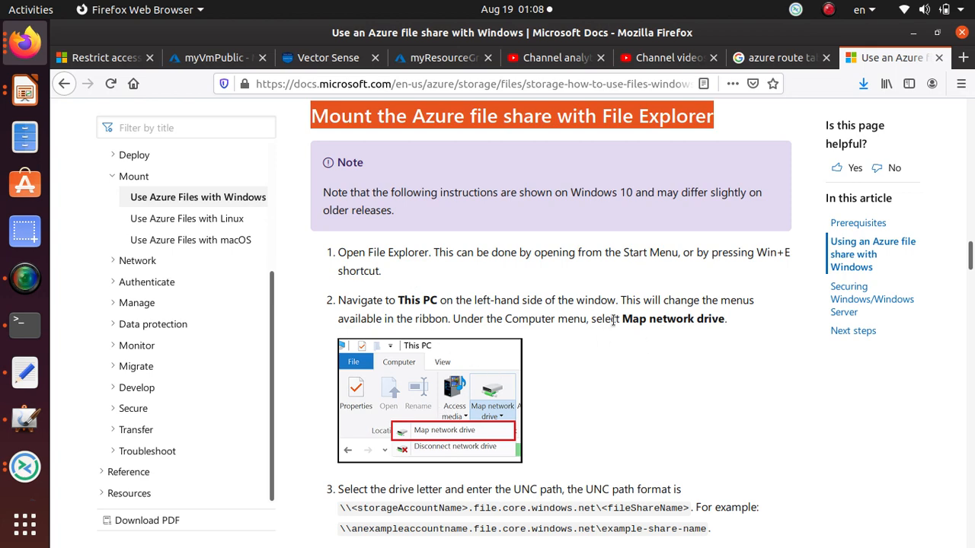
{"action": "left_click_drag", "start_coordinate": [621, 320], "coordinate": [743, 321]}
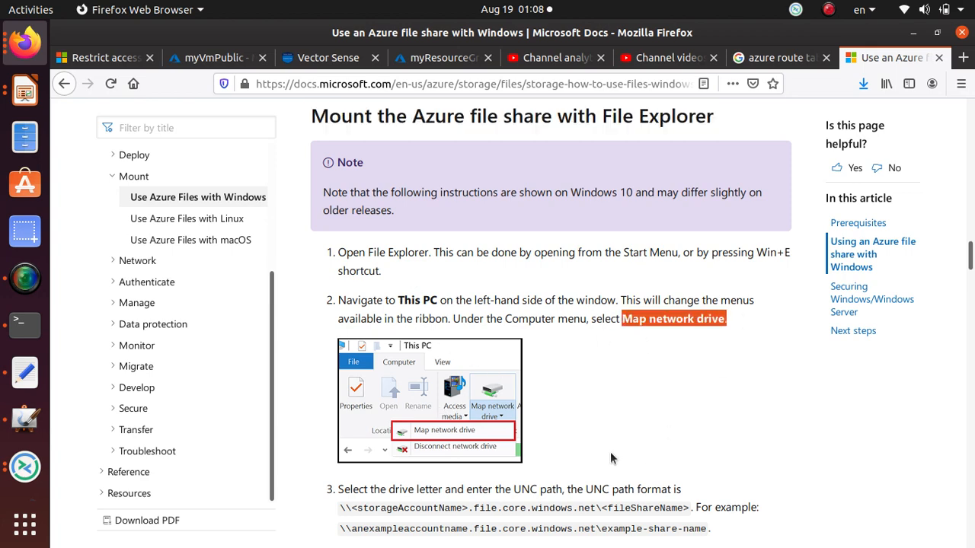
Step: Open File Explorer on myVmPublic and bring up the Network location options
{"action": "key", "text": "alt+Tab"}
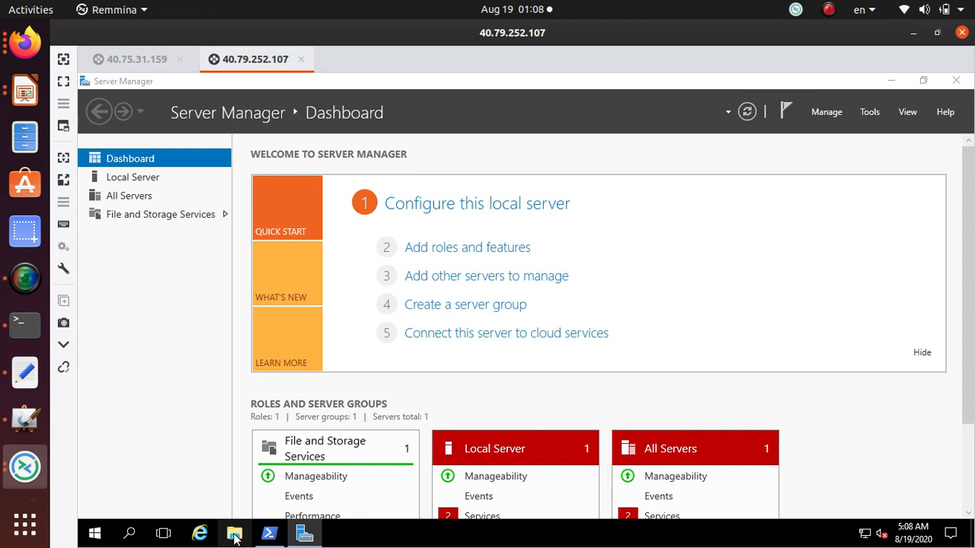
{"action": "left_click", "coordinate": [233, 535]}
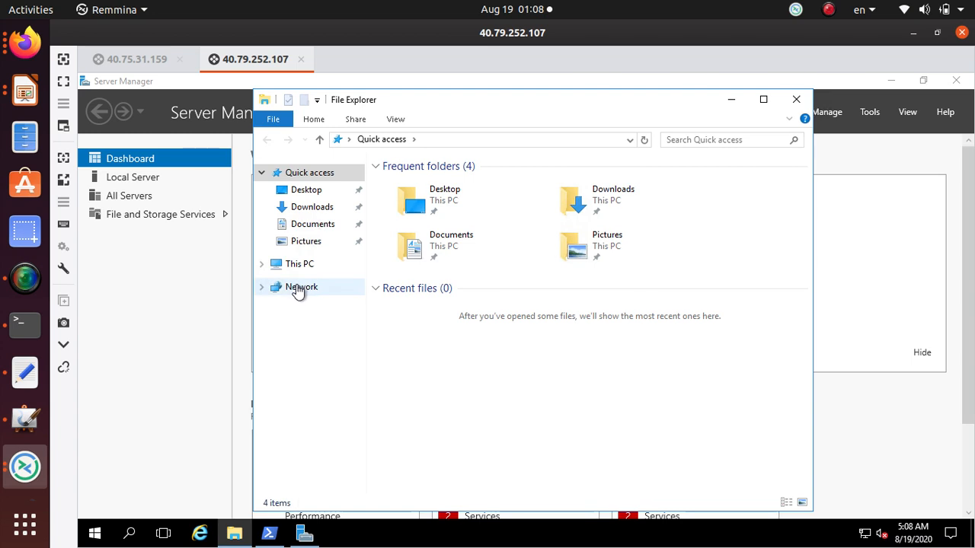
{"action": "right_click", "coordinate": [298, 291]}
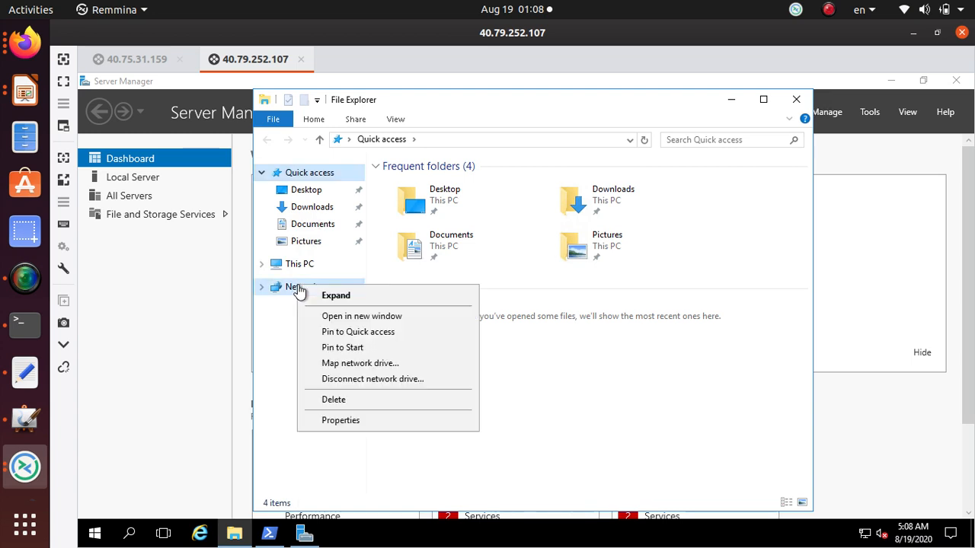
Step: Map drive Z: to \\mystore554.file.core.windows.net\my-file-share, connecting with different credentials
{"action": "left_click", "coordinate": [394, 364]}
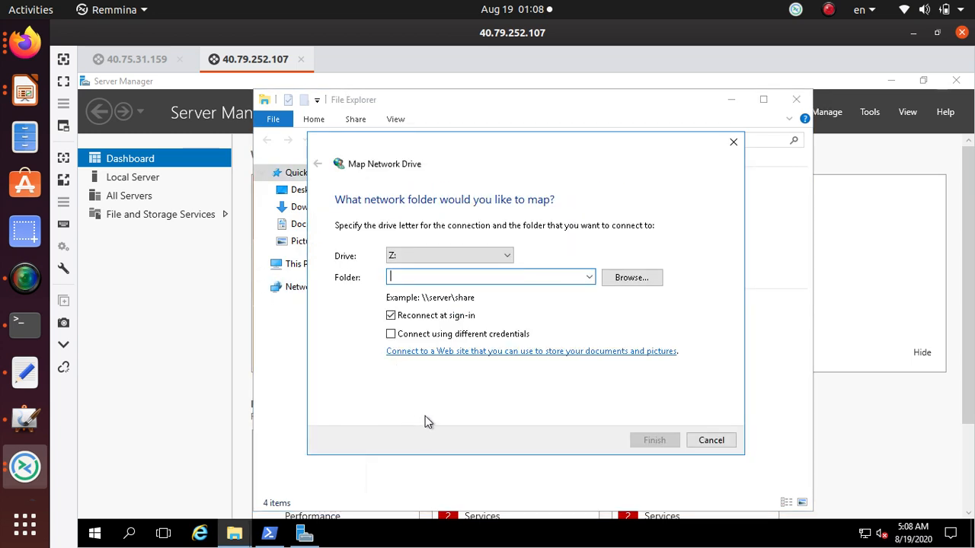
{"action": "left_click", "coordinate": [25, 371]}
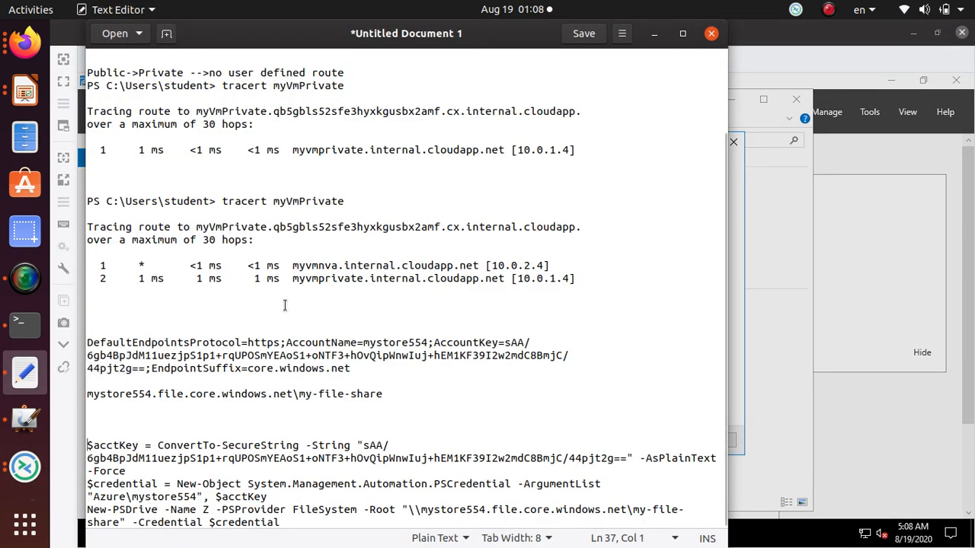
{"action": "left_click_drag", "start_coordinate": [409, 509], "coordinate": [117, 523]}
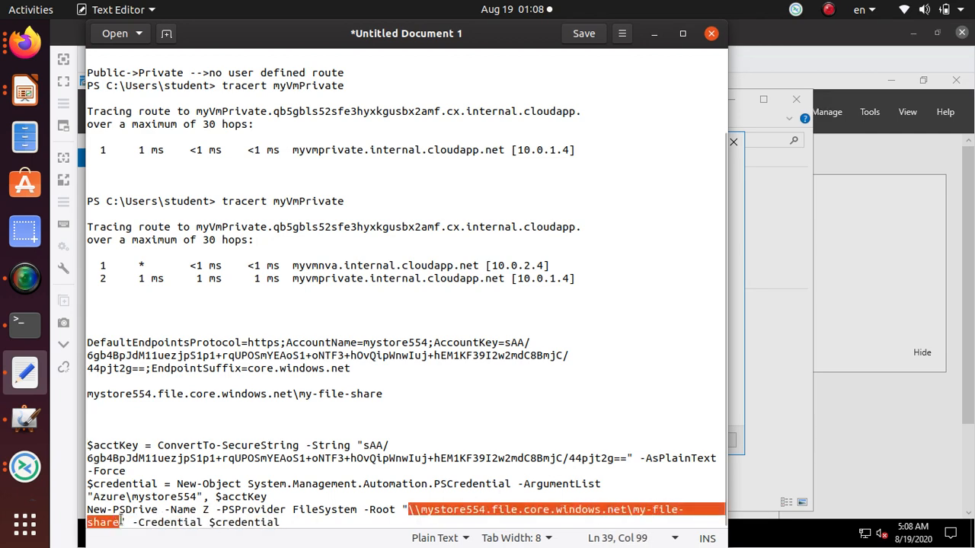
{"action": "key", "text": "ctrl+c"}
{"action": "key", "text": "alt+Tab"}
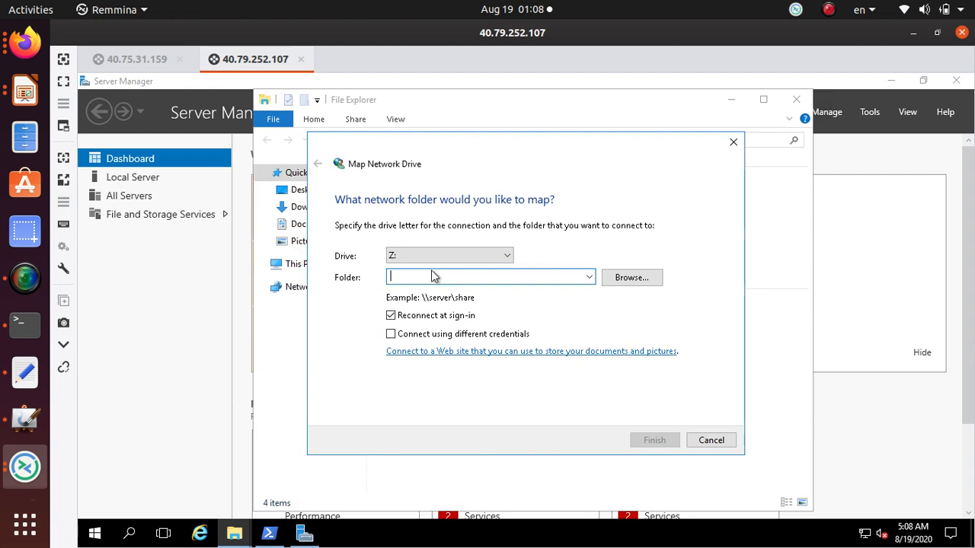
{"action": "key", "text": "ctrl+v"}
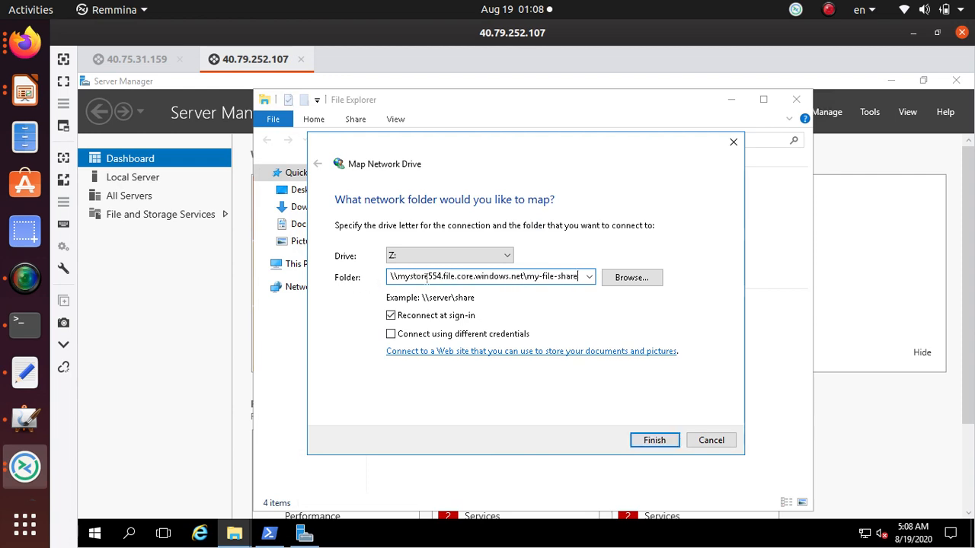
{"action": "left_click", "coordinate": [390, 335]}
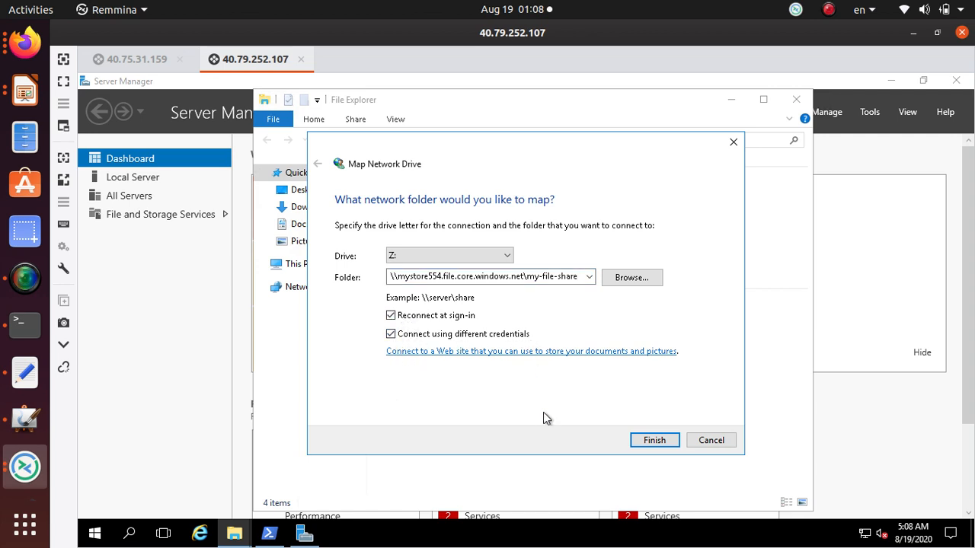
{"action": "left_click", "coordinate": [657, 445]}
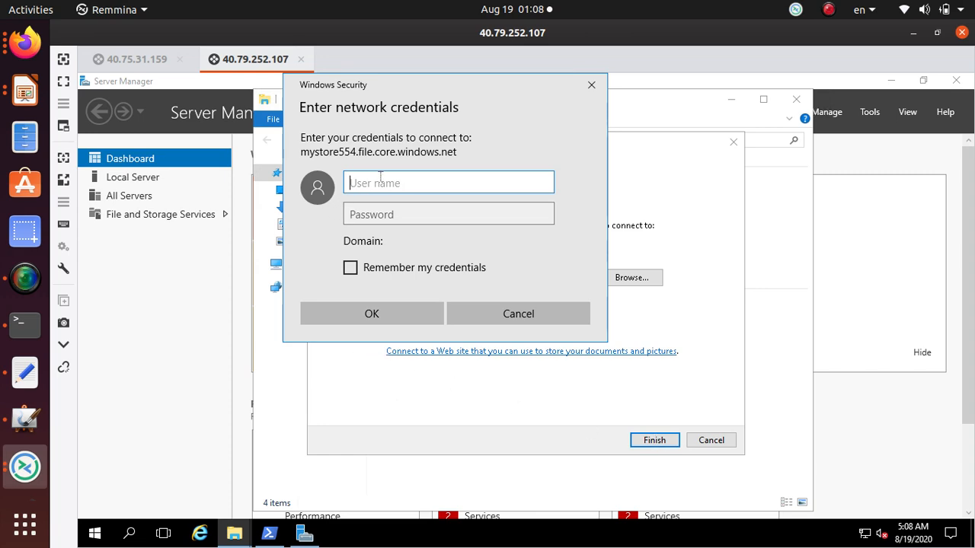
Step: Enter AZURE\mystore554 as the user name, copying the account name from the notes
{"action": "key", "text": "alt+Tab"}
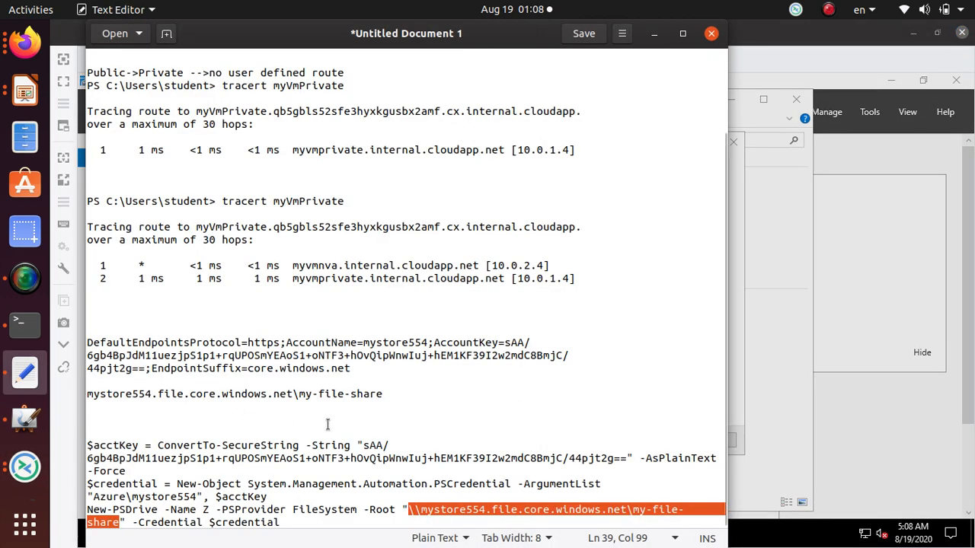
{"action": "left_click_drag", "start_coordinate": [152, 394], "coordinate": [75, 394]}
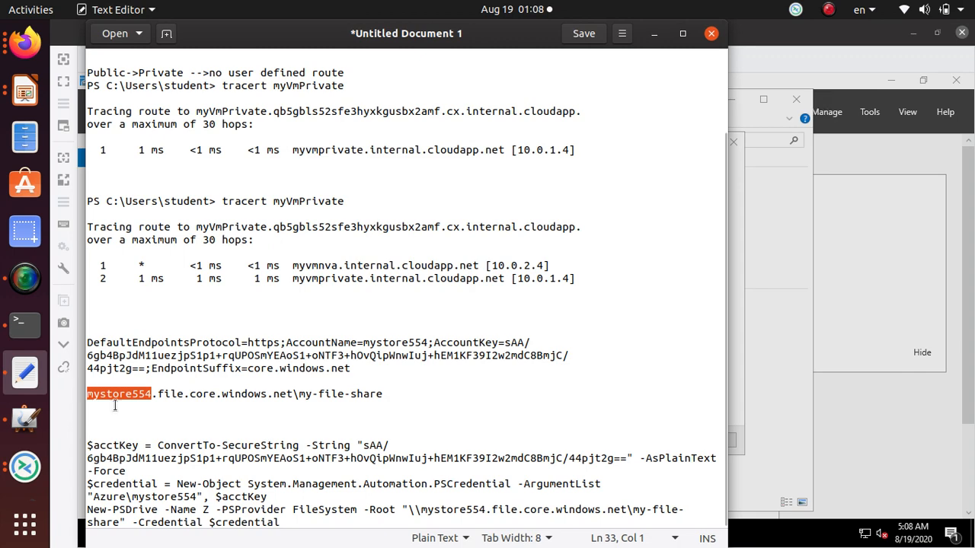
{"action": "key", "text": "alt+Tab"}
{"action": "type", "text": "AZ"}
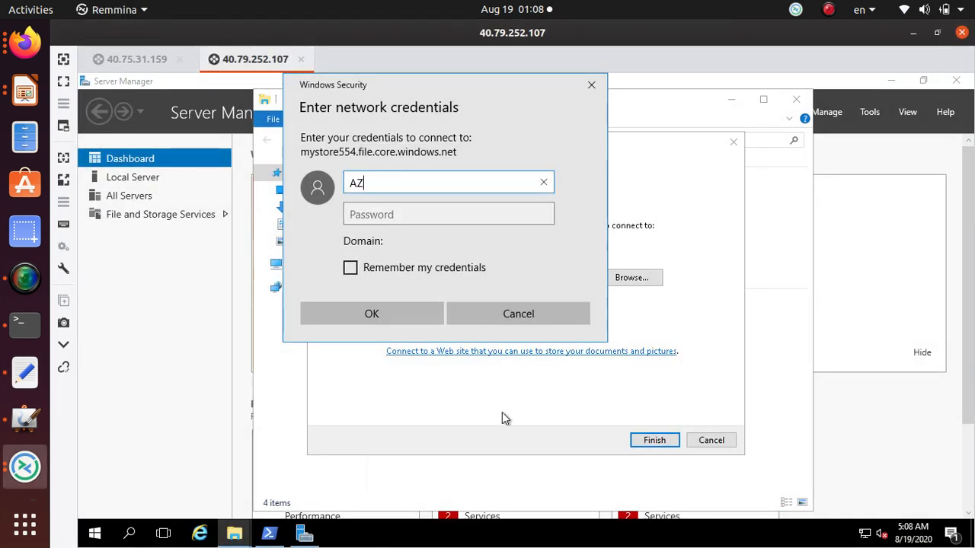
{"action": "type", "text": "URE\\"}
{"action": "key", "text": "ctrl+v"}
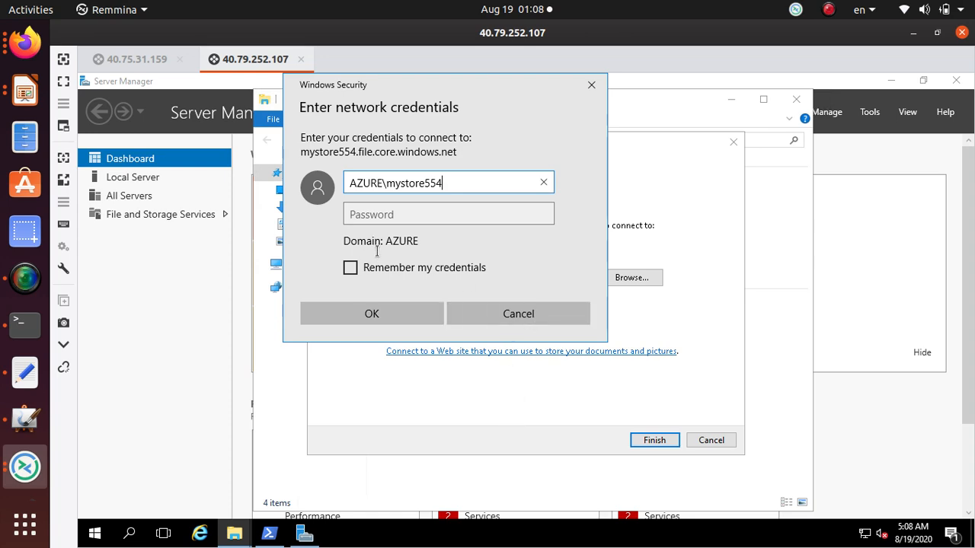
Step: Paste the storage account key as the password and submit, getting Access is denied
{"action": "key", "text": "alt+Tab"}
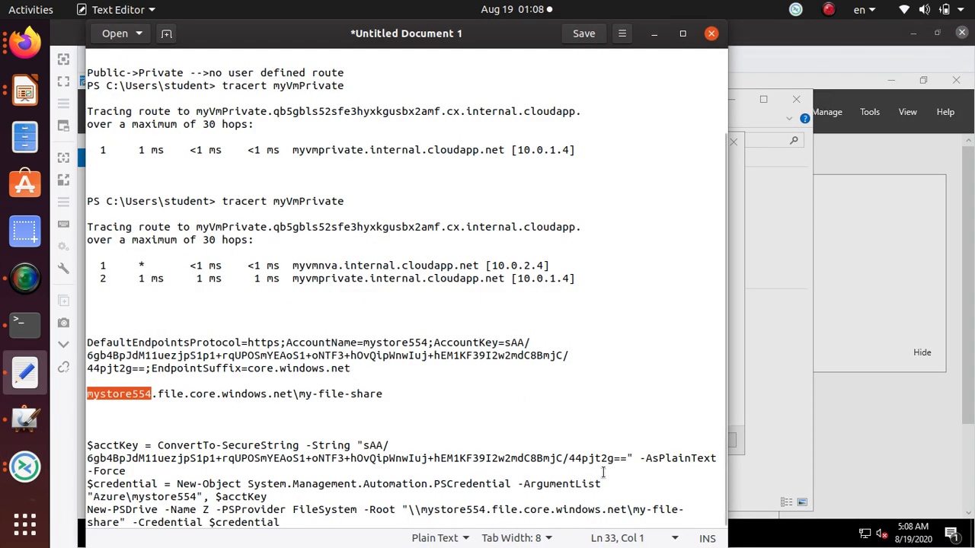
{"action": "left_click_drag", "start_coordinate": [627, 458], "coordinate": [411, 459]}
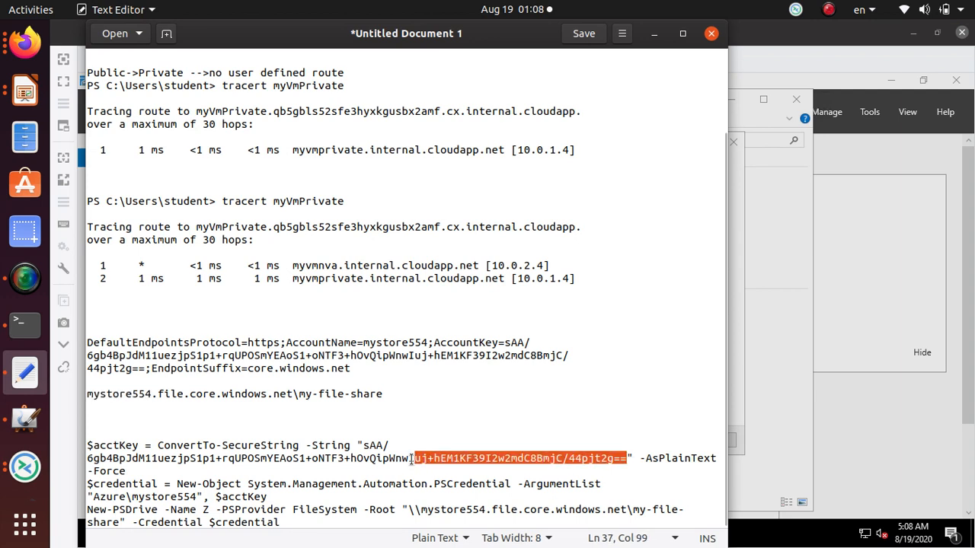
{"action": "left_click", "coordinate": [518, 422]}
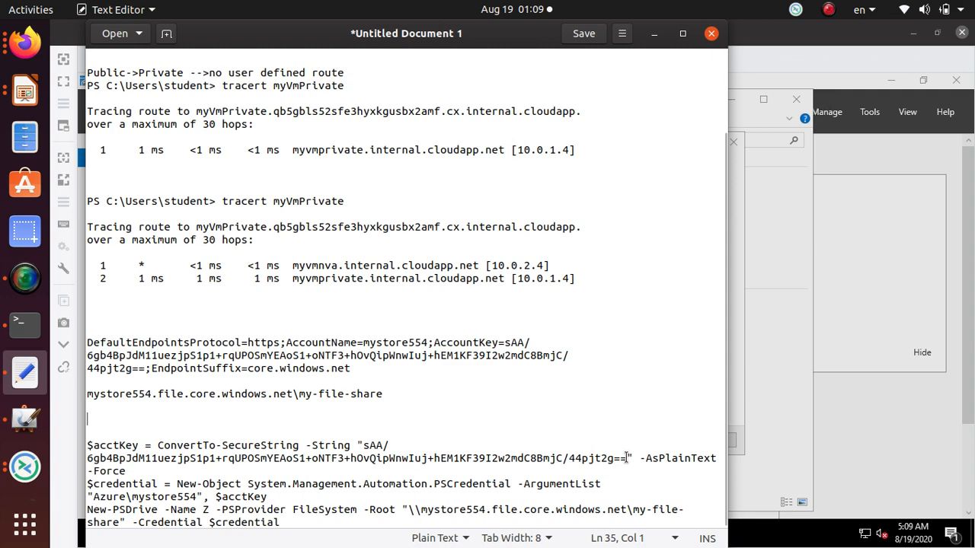
{"action": "left_click_drag", "start_coordinate": [626, 458], "coordinate": [362, 445]}
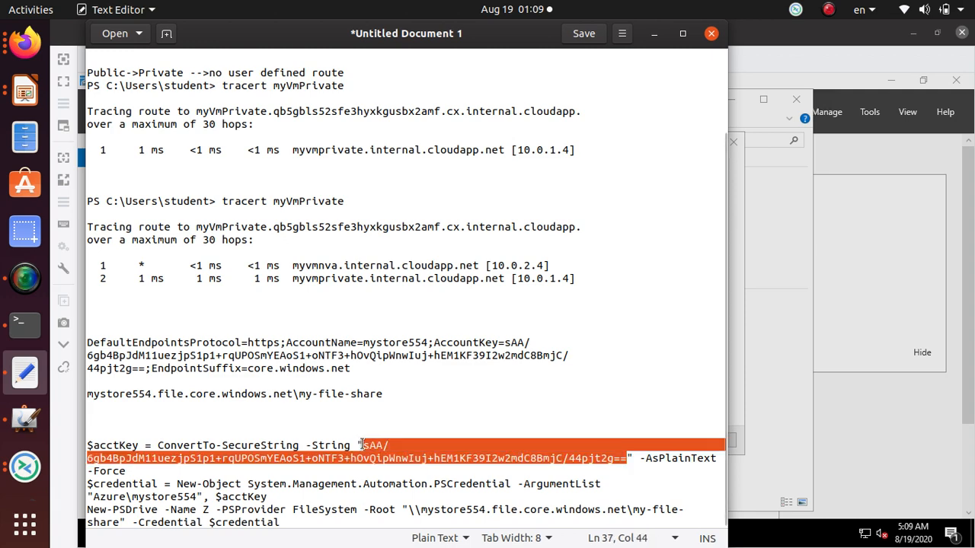
{"action": "key", "text": "alt+Tab"}
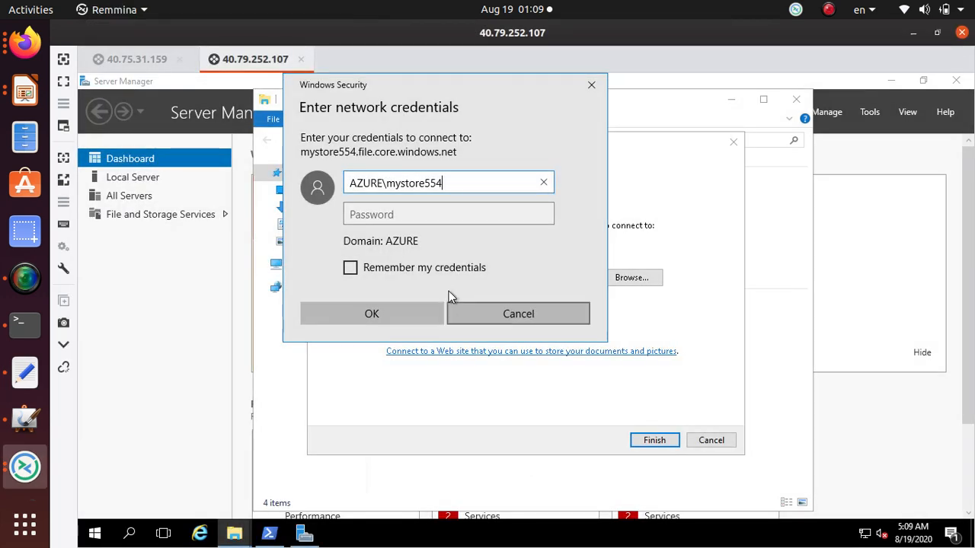
{"action": "left_click", "coordinate": [401, 215]}
{"action": "key", "text": "ctrl+v"}
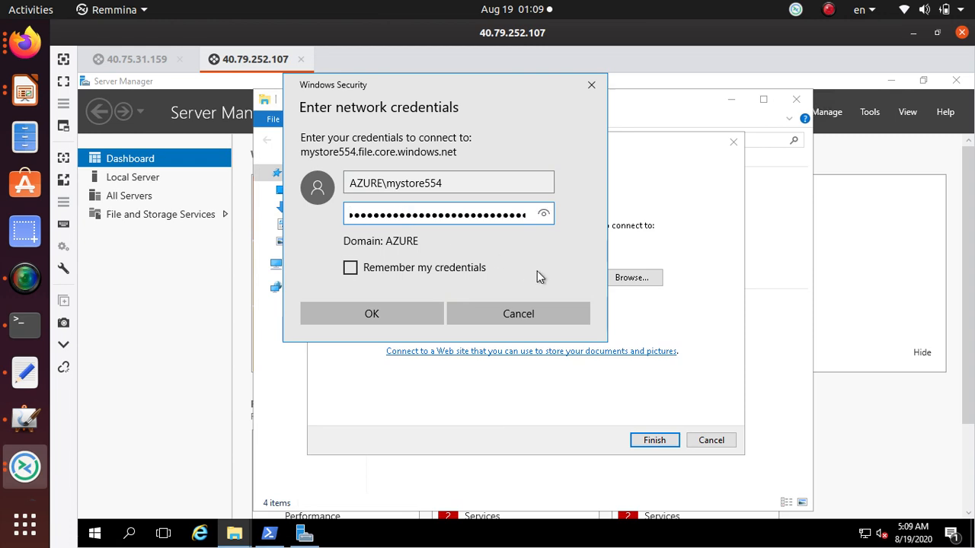
{"action": "left_click", "coordinate": [387, 313]}
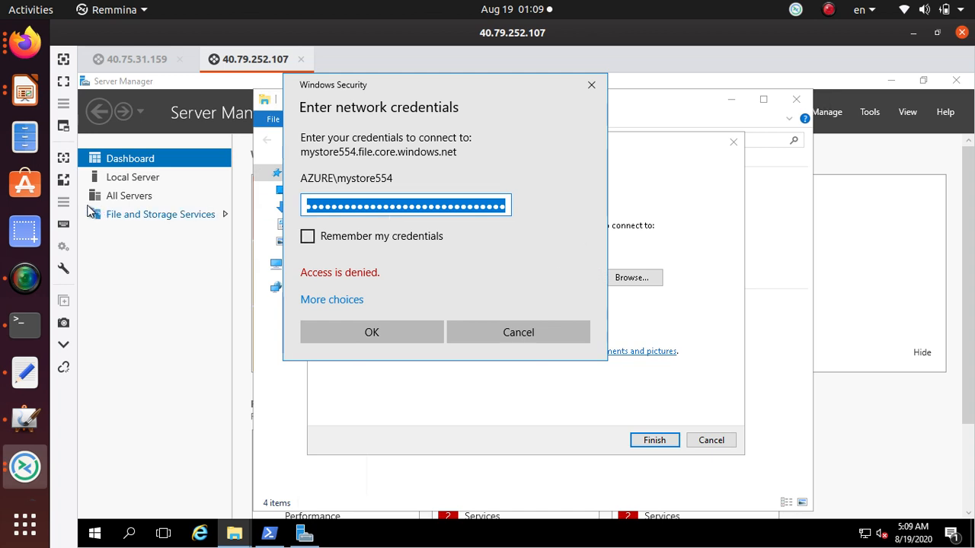
Step: Cycle windows back to the Firefox docs' Map network drive steps
{"action": "key", "text": "alt+Tab"}
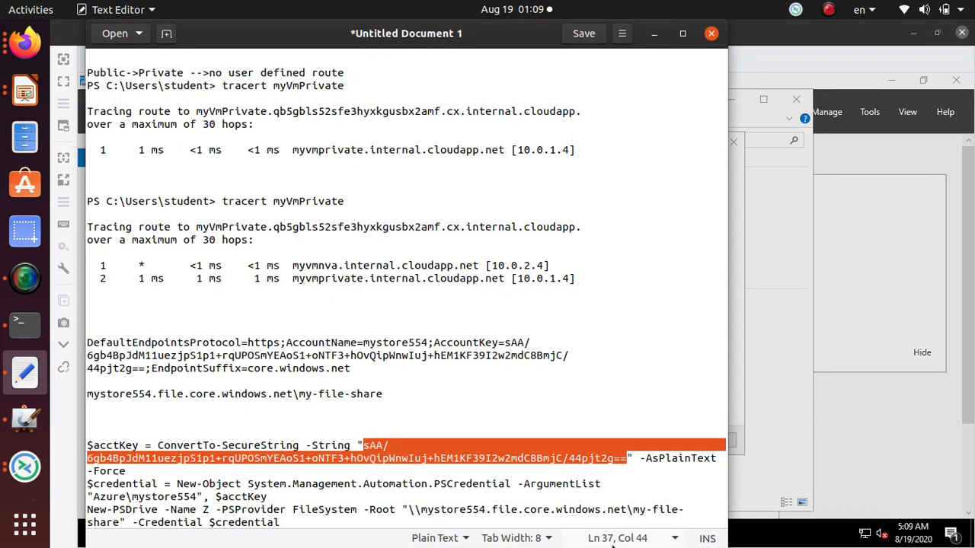
{"action": "key", "text": "alt+Tab"}
{"action": "key", "text": "alt+Tab"}
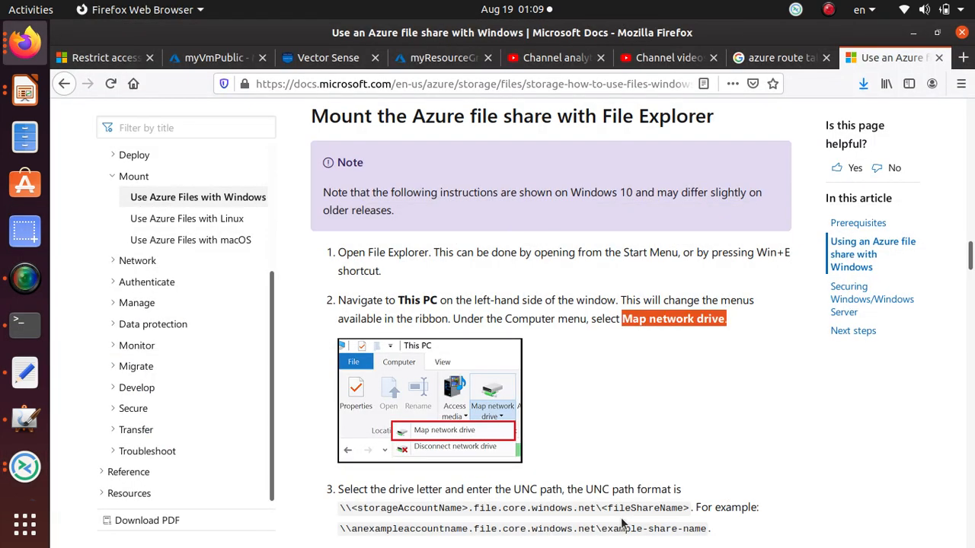
{"action": "key", "text": "alt+Tab"}
{"action": "key", "text": "alt+Tab"}
{"action": "key", "text": "alt+Tab"}
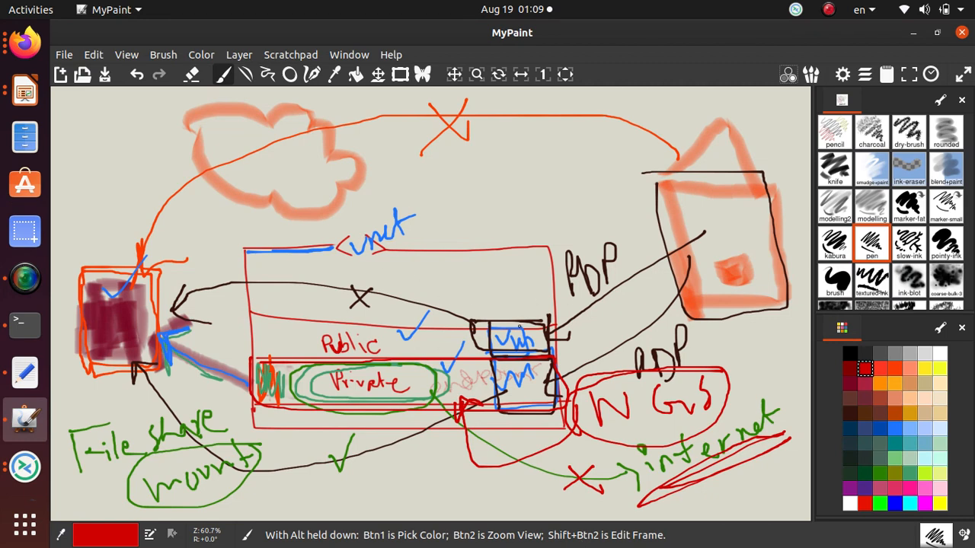
Step: Circle Vwh in red then orange, and draw orange lines linking it to the cloud and file share
{"action": "mouse_move", "coordinate": [495, 320]}
{"action": "left_mouse_down"}
{"action": "mouse_move", "coordinate": [466, 347]}
{"action": "mouse_move", "coordinate": [555, 333]}
{"action": "mouse_move", "coordinate": [496, 318]}
{"action": "left_mouse_up"}
{"action": "left_click", "coordinate": [896, 384]}
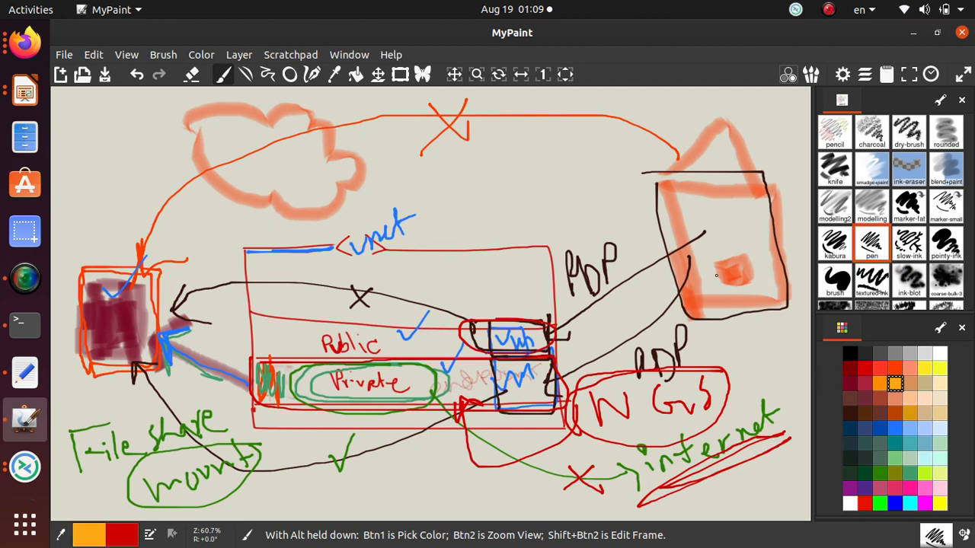
{"action": "left_click", "coordinate": [840, 279]}
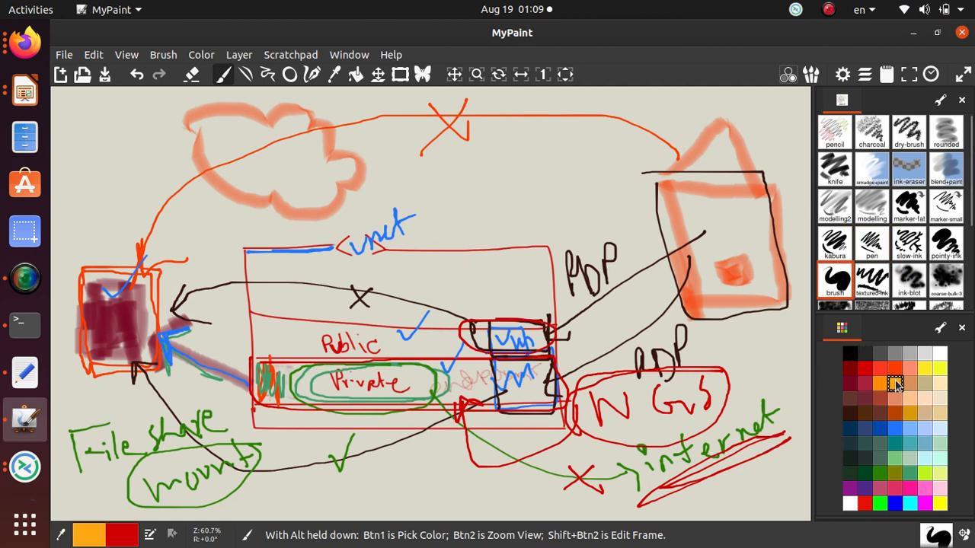
{"action": "mouse_move", "coordinate": [533, 320]}
{"action": "left_mouse_down"}
{"action": "mouse_move", "coordinate": [448, 329]}
{"action": "mouse_move", "coordinate": [550, 347]}
{"action": "mouse_move", "coordinate": [520, 189]}
{"action": "mouse_move", "coordinate": [502, 184]}
{"action": "mouse_move", "coordinate": [531, 176]}
{"action": "mouse_move", "coordinate": [493, 185]}
{"action": "mouse_move", "coordinate": [573, 154]}
{"action": "mouse_move", "coordinate": [443, 162]}
{"action": "left_mouse_up"}
{"action": "left_click_drag", "start_coordinate": [556, 176], "coordinate": [480, 229]}
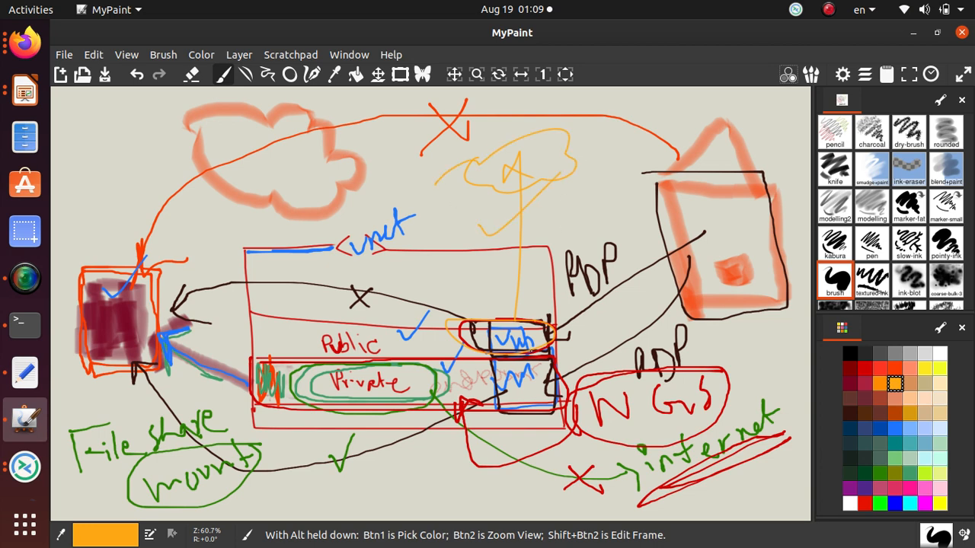
{"action": "mouse_move", "coordinate": [464, 313]}
{"action": "left_mouse_down"}
{"action": "mouse_move", "coordinate": [328, 297]}
{"action": "mouse_move", "coordinate": [189, 299]}
{"action": "left_mouse_up"}
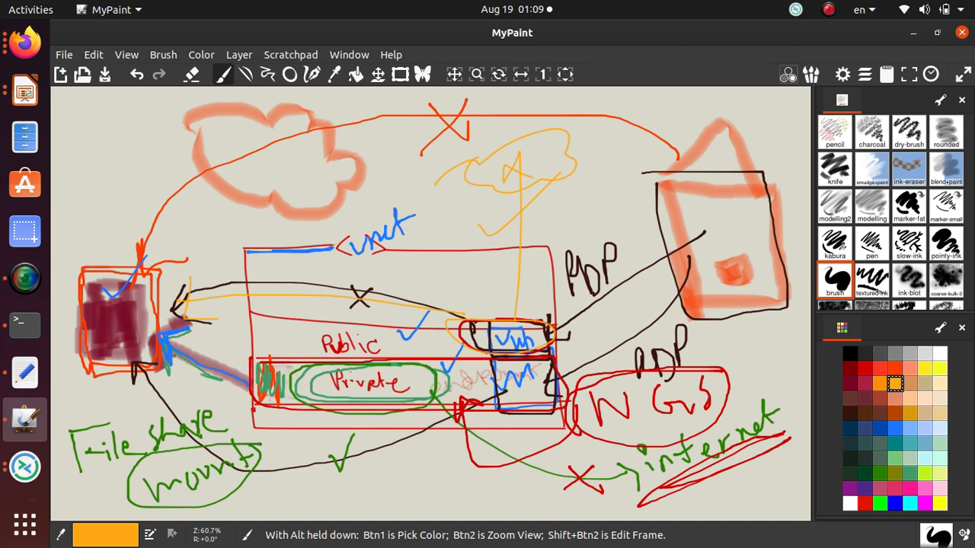
{"action": "key", "text": "alt+Tab"}
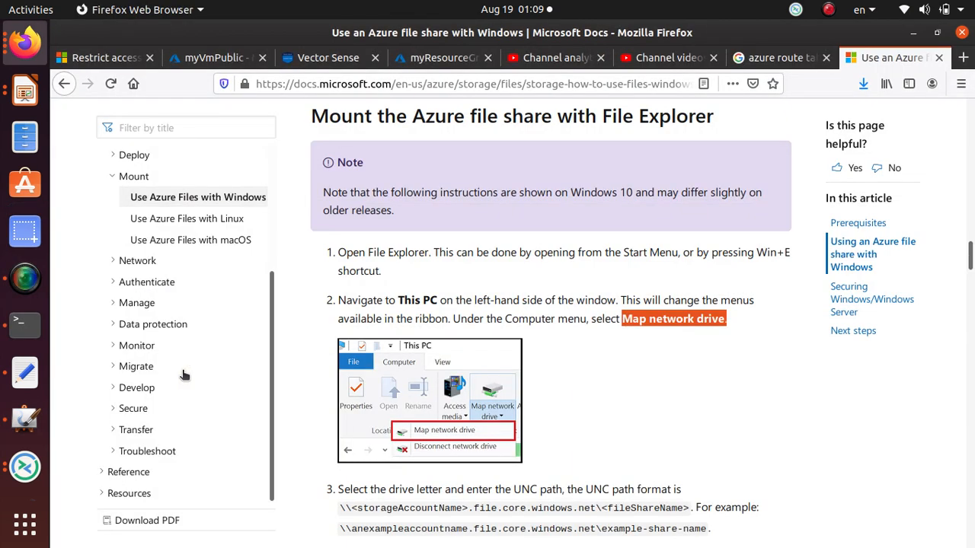
Step: In the Restrict access to PaaS resources tutorial, highlight the Confirm access is denied and Clean up resources headings, then return to MyPaint
{"action": "left_click", "coordinate": [95, 61]}
{"action": "scroll", "coordinate": [403, 333], "scroll_direction": "down", "scroll_amount": 8}
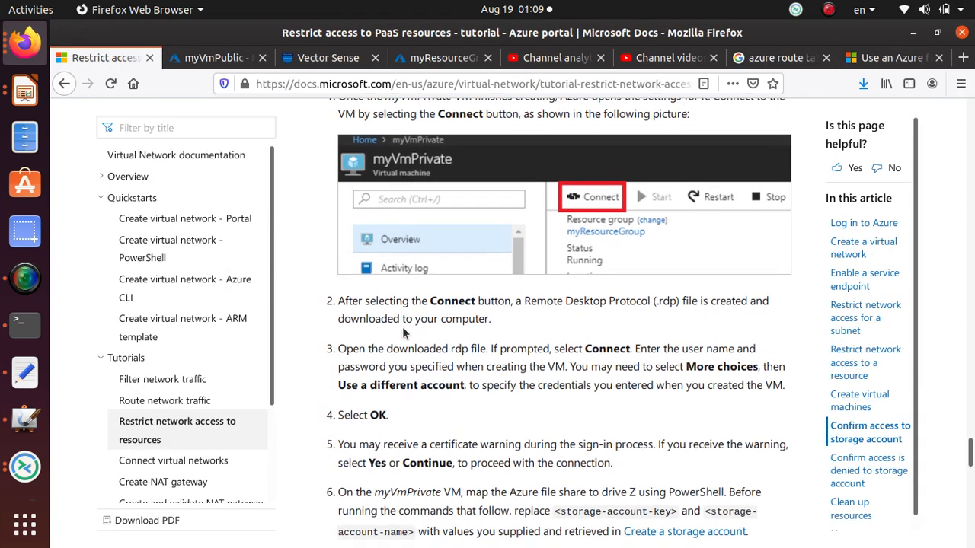
{"action": "scroll", "coordinate": [403, 333], "scroll_direction": "down", "scroll_amount": 10}
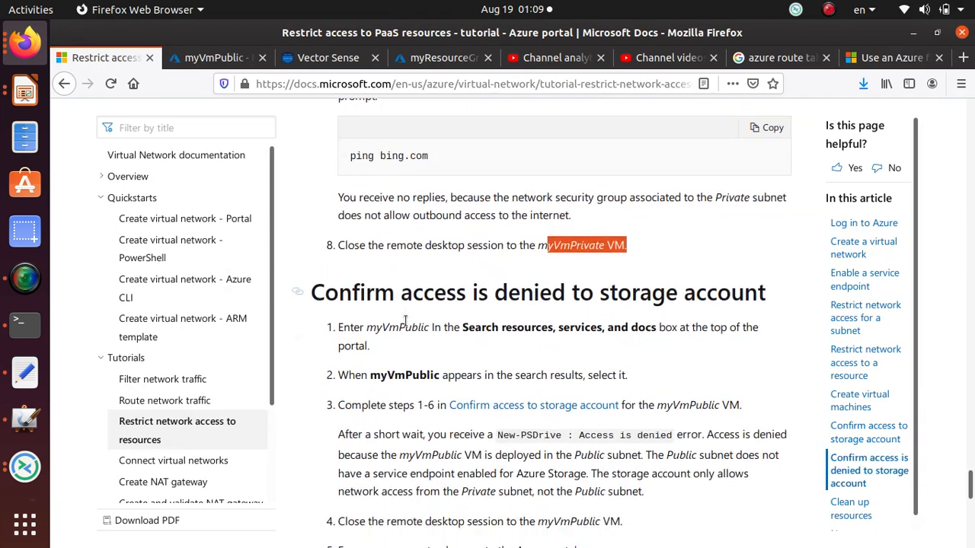
{"action": "left_click_drag", "start_coordinate": [312, 189], "coordinate": [764, 195]}
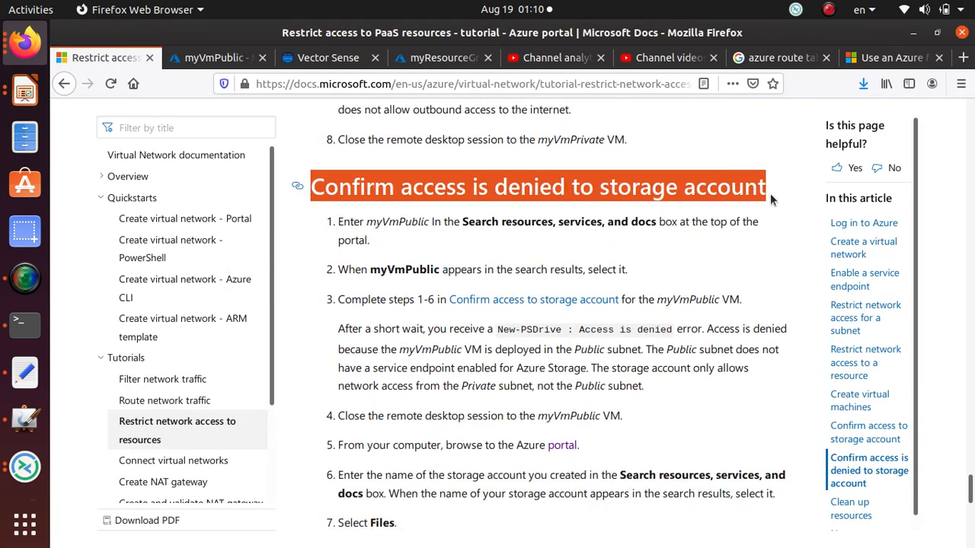
{"action": "scroll", "coordinate": [470, 417], "scroll_direction": "down", "scroll_amount": 9}
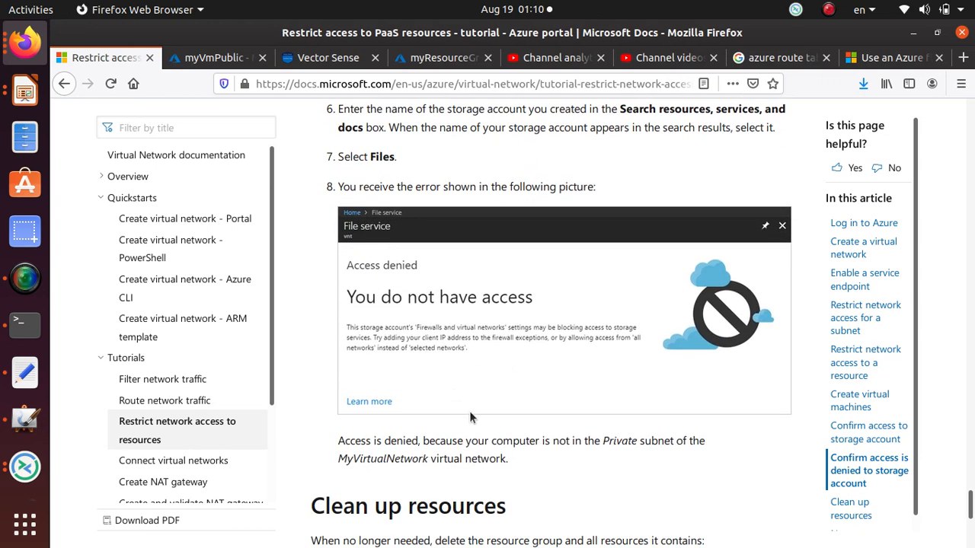
{"action": "scroll", "coordinate": [480, 437], "scroll_direction": "up", "scroll_amount": 2}
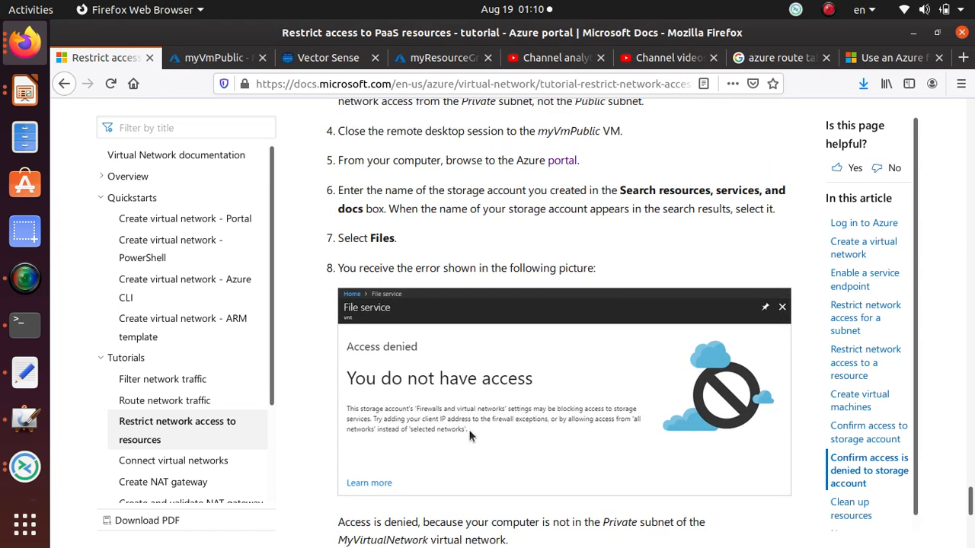
{"action": "scroll", "coordinate": [471, 426], "scroll_direction": "down", "scroll_amount": 9}
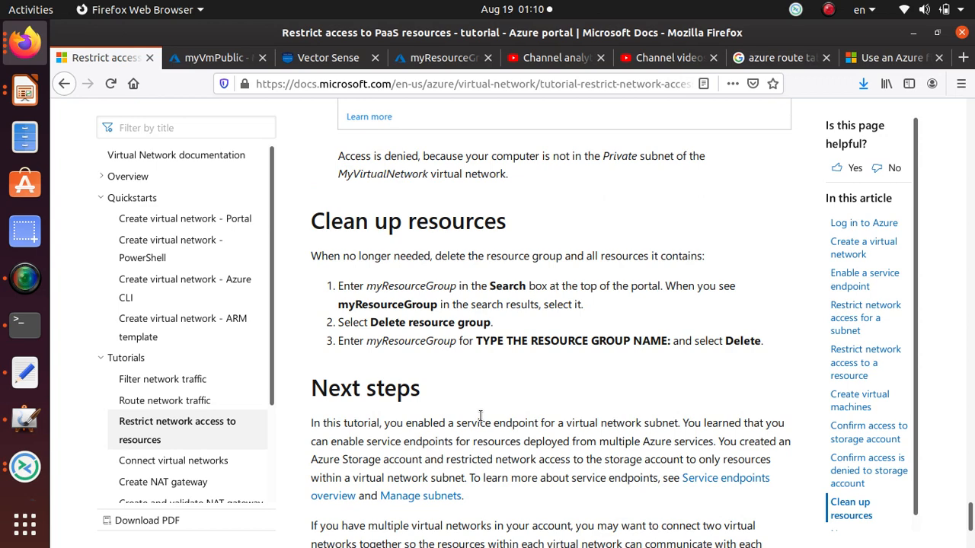
{"action": "triple_click", "coordinate": [366, 220]}
{"action": "scroll", "coordinate": [507, 301], "scroll_direction": "down", "scroll_amount": 5}
{"action": "scroll", "coordinate": [506, 301], "scroll_direction": "down", "scroll_amount": 4}
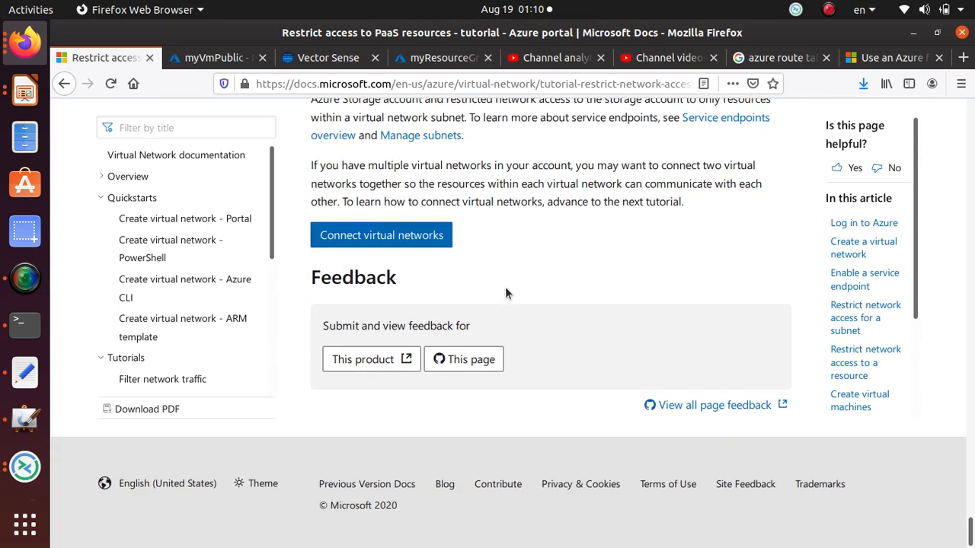
{"action": "scroll", "coordinate": [535, 380], "scroll_direction": "up", "scroll_amount": 7}
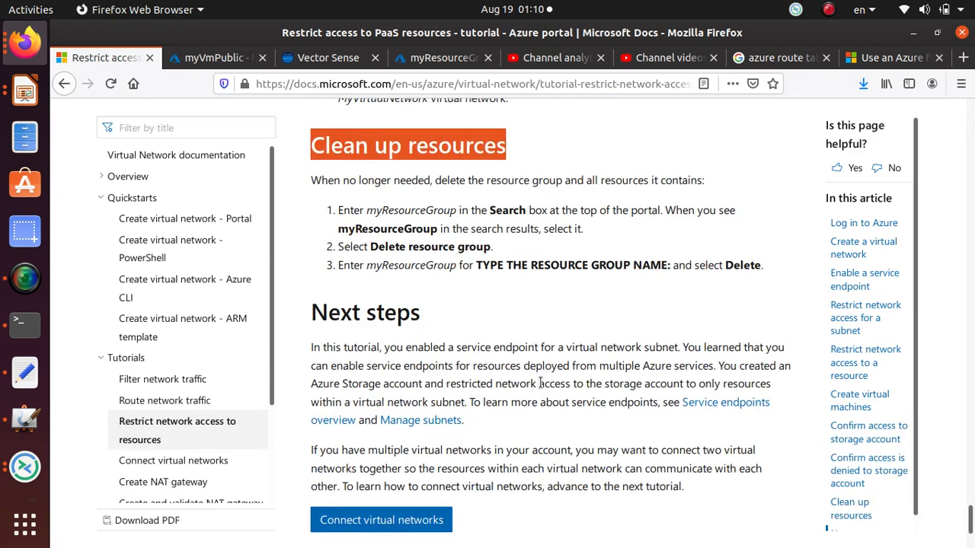
{"action": "left_click", "coordinate": [24, 412]}
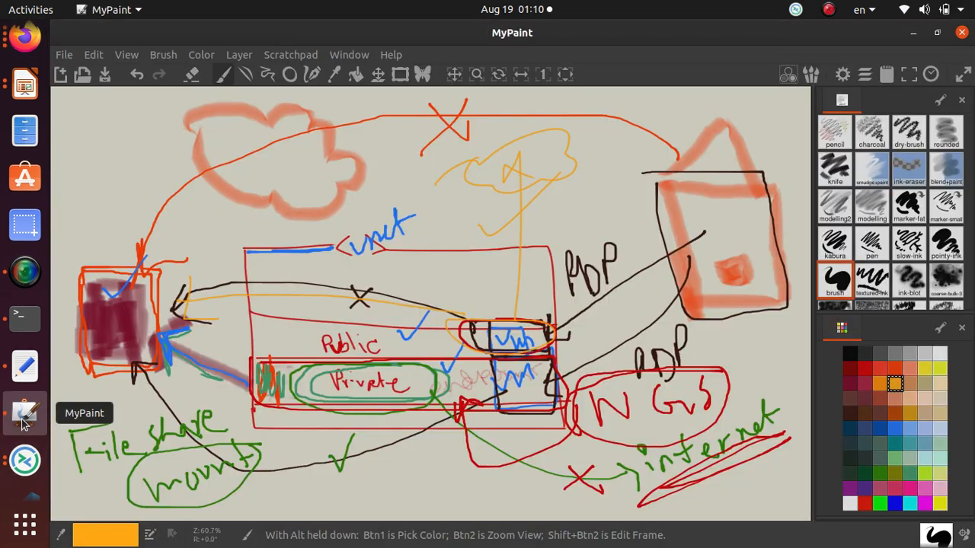